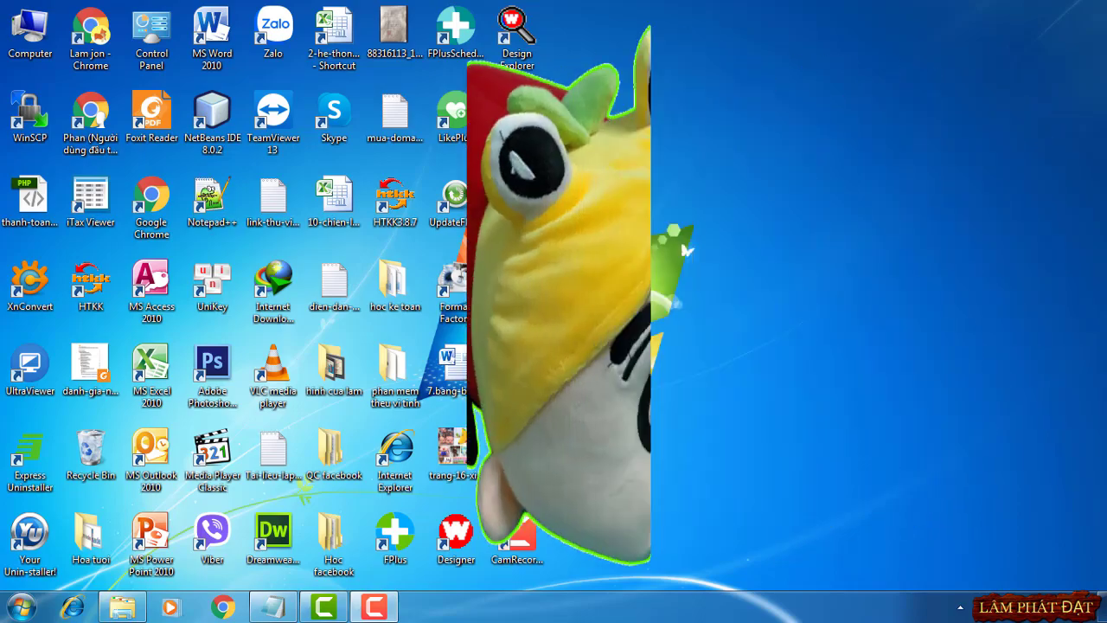
Open the 35.con-bo-canh-cung project, browse 1.mau moi thao and glance at the paper-size notes
left_click(122, 607)
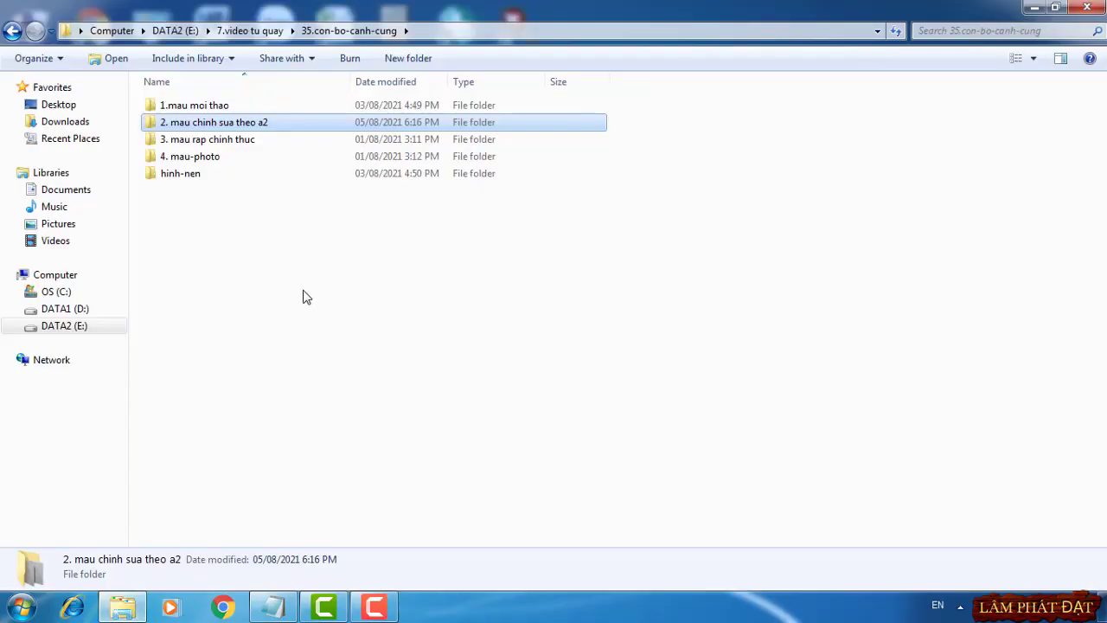
left_click_drag(162, 217, 235, 113)
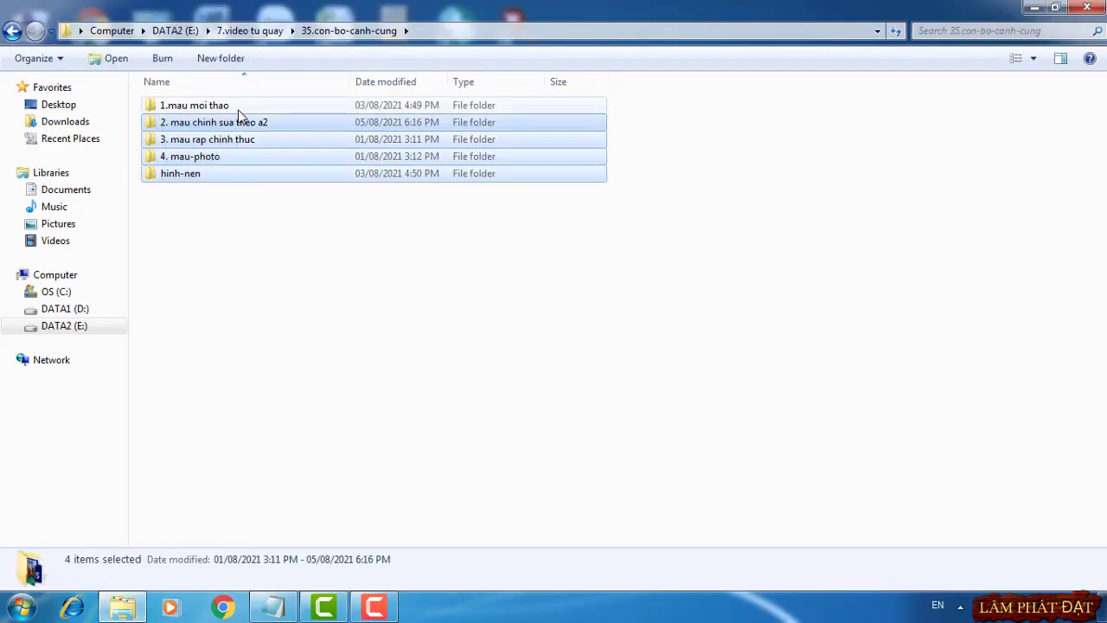
left_click_drag(204, 246, 235, 98)
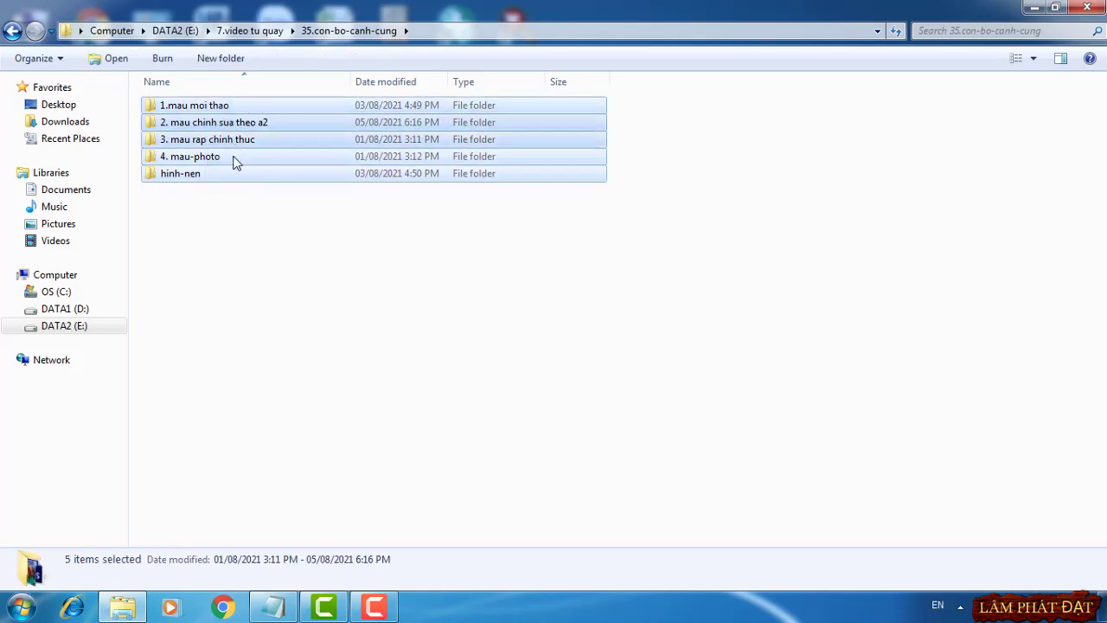
left_click(232, 231)
double_click(207, 106)
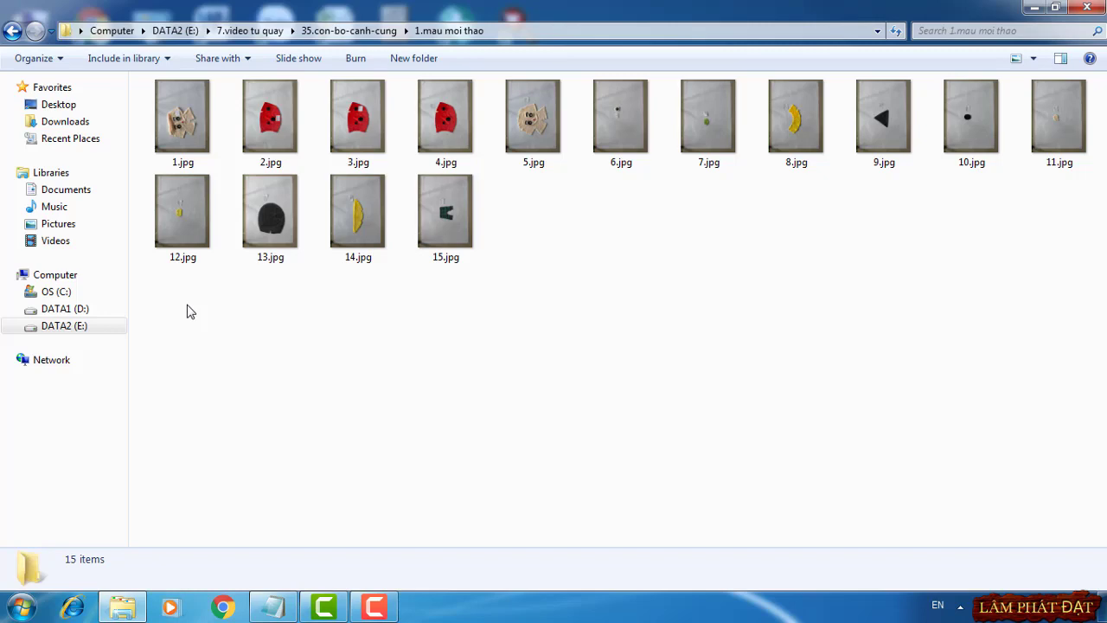
left_click(273, 607)
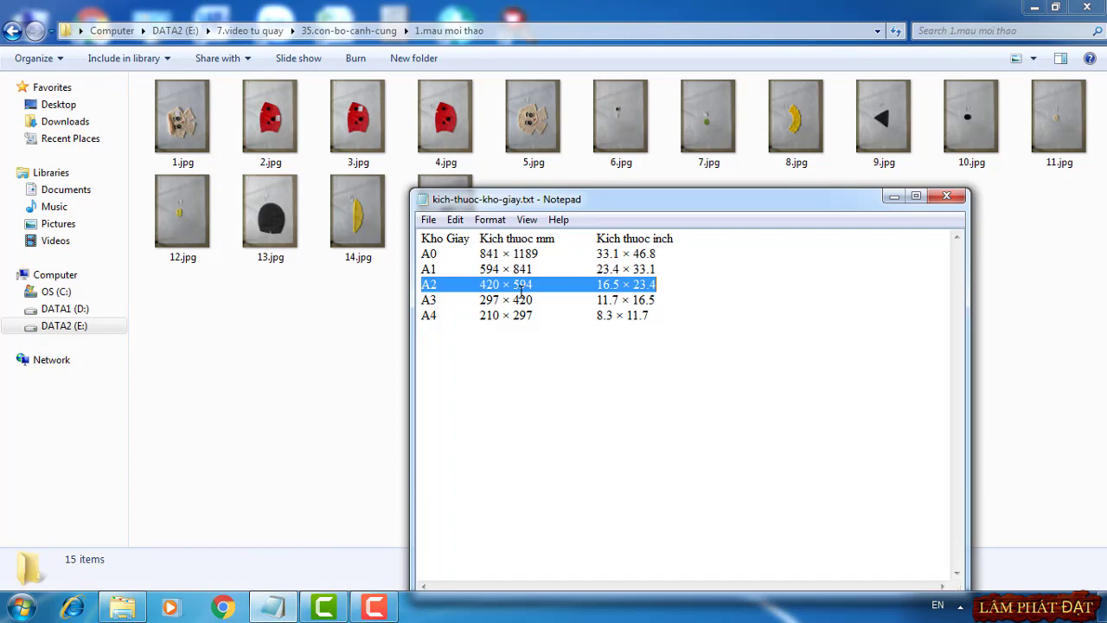
left_click(349, 317)
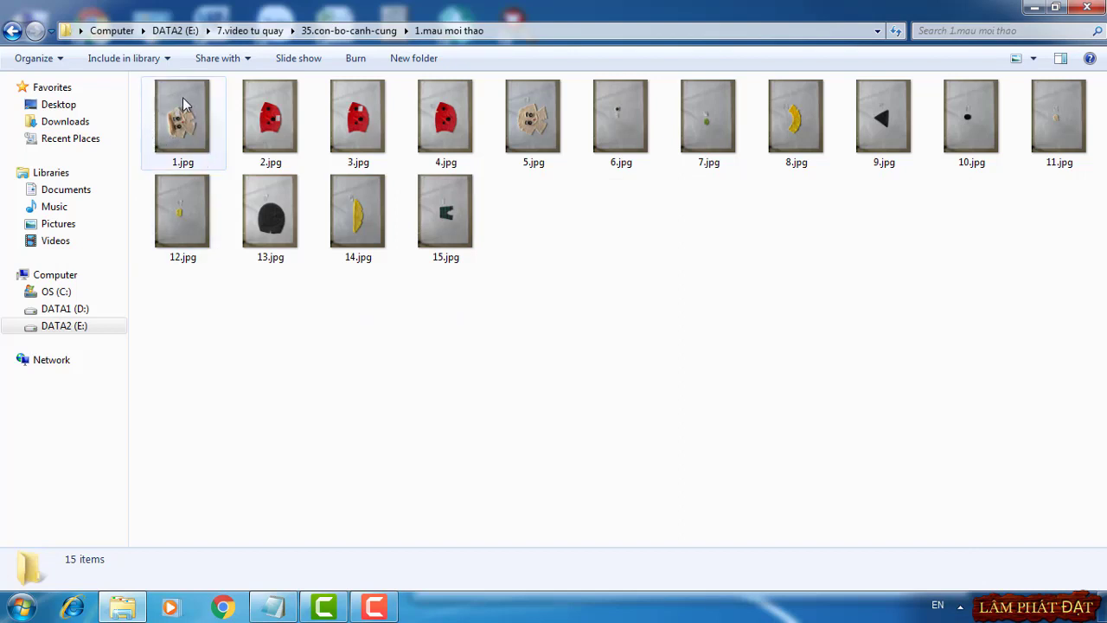
Open the 2. mau chinh sua theo a2 folder, preview 13.jpg, then bring up the Start menu
left_click(340, 30)
double_click(233, 122)
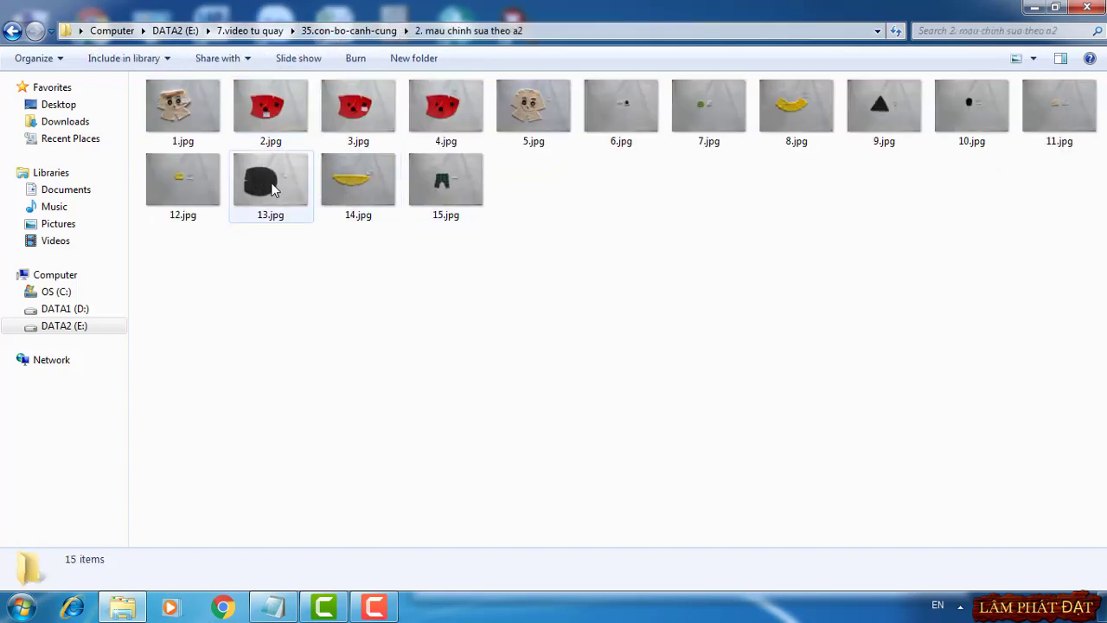
double_click(270, 188)
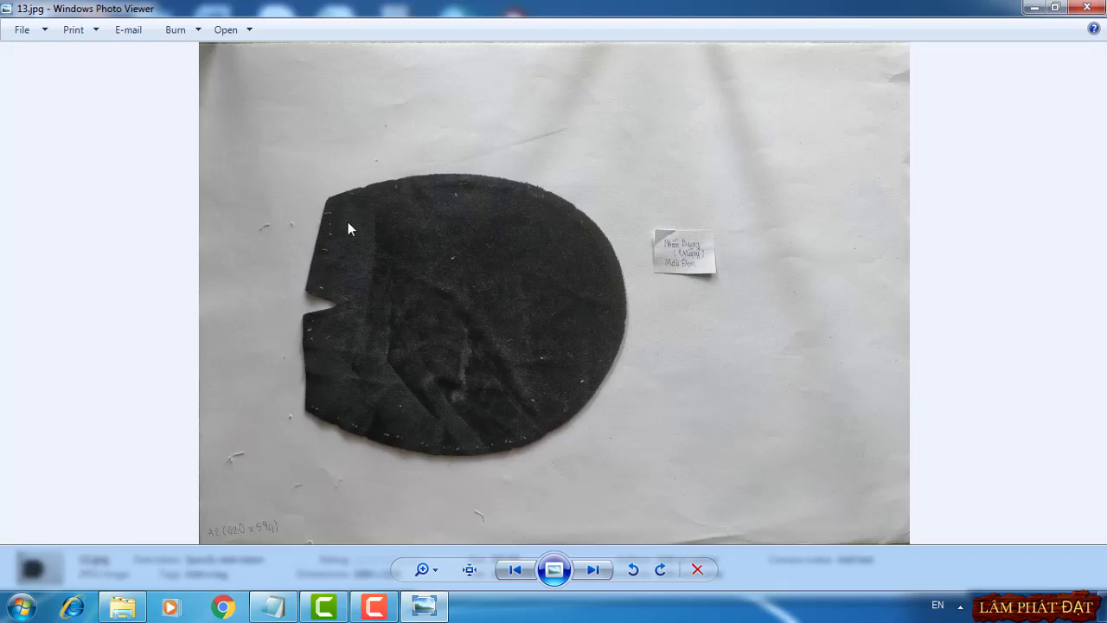
left_click(1087, 8)
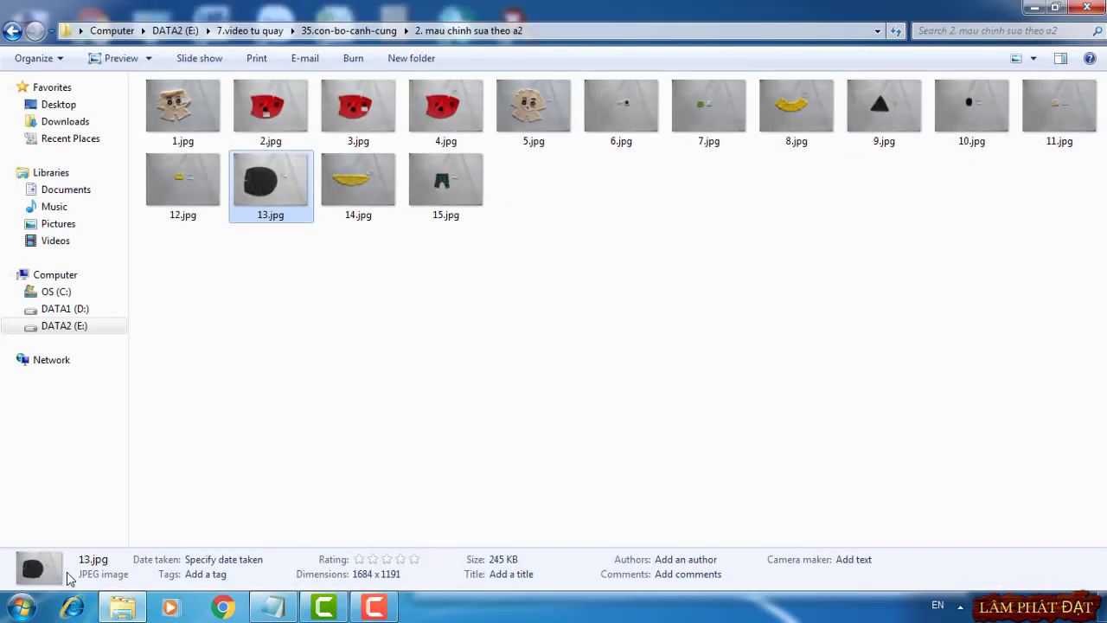
left_click(22, 606)
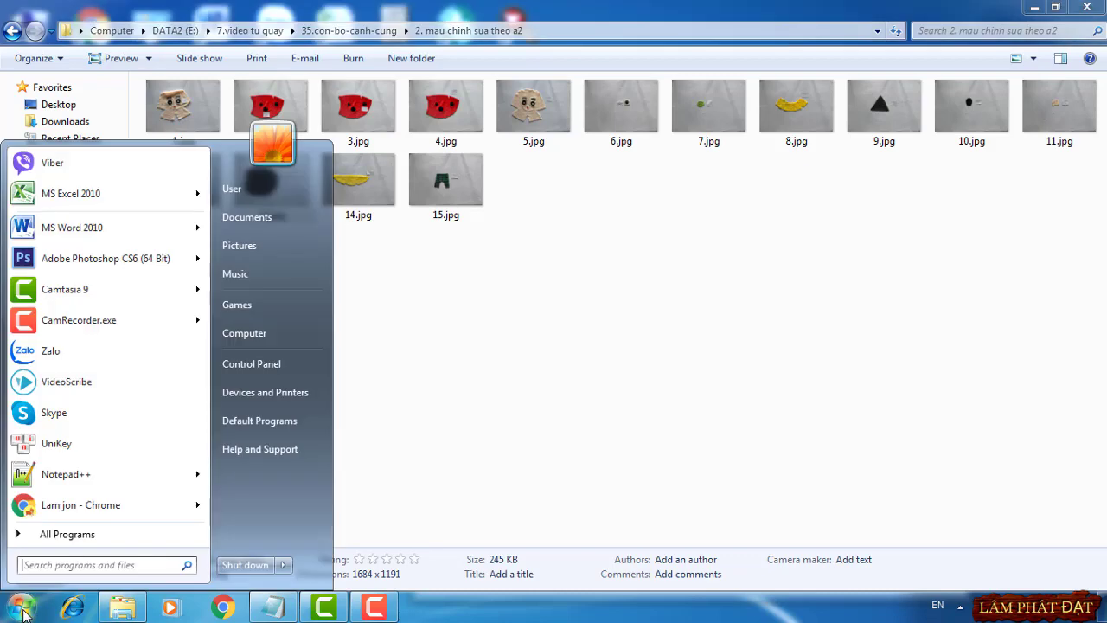
Launch Photoshop CS6 and create a new 59.4 × 59.4 cm blank document
left_click(84, 258)
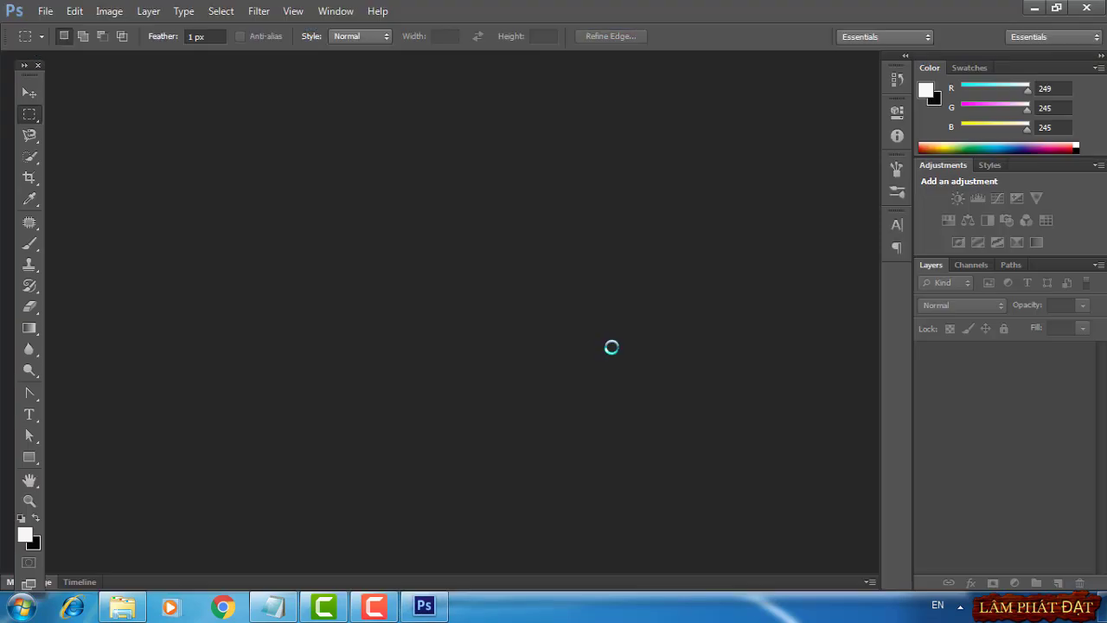
left_click(45, 11)
left_click(61, 31)
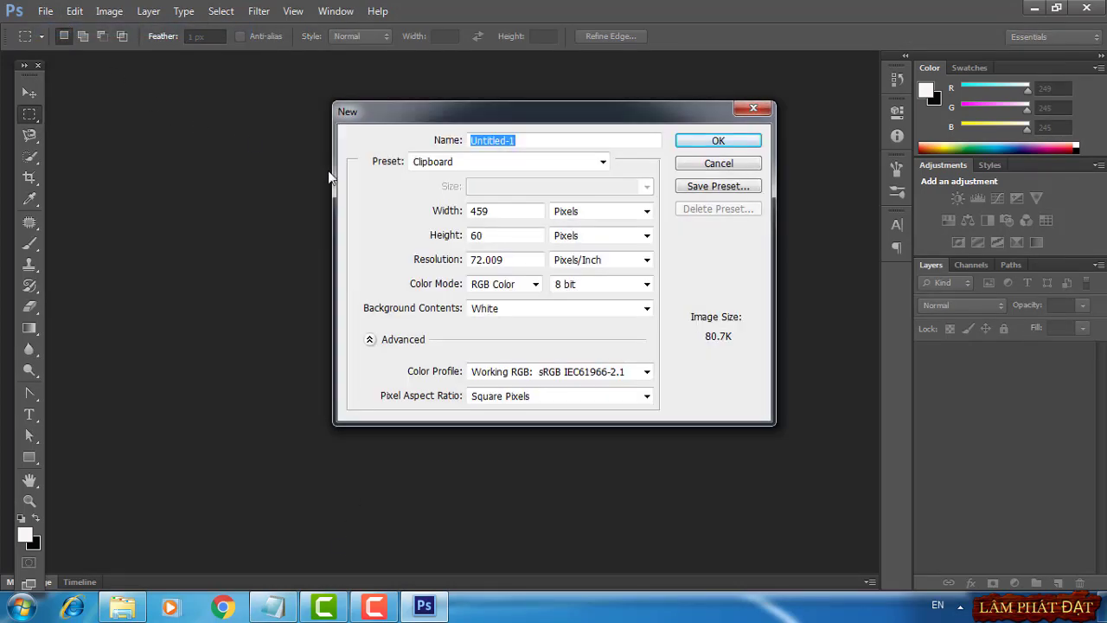
left_click(562, 213)
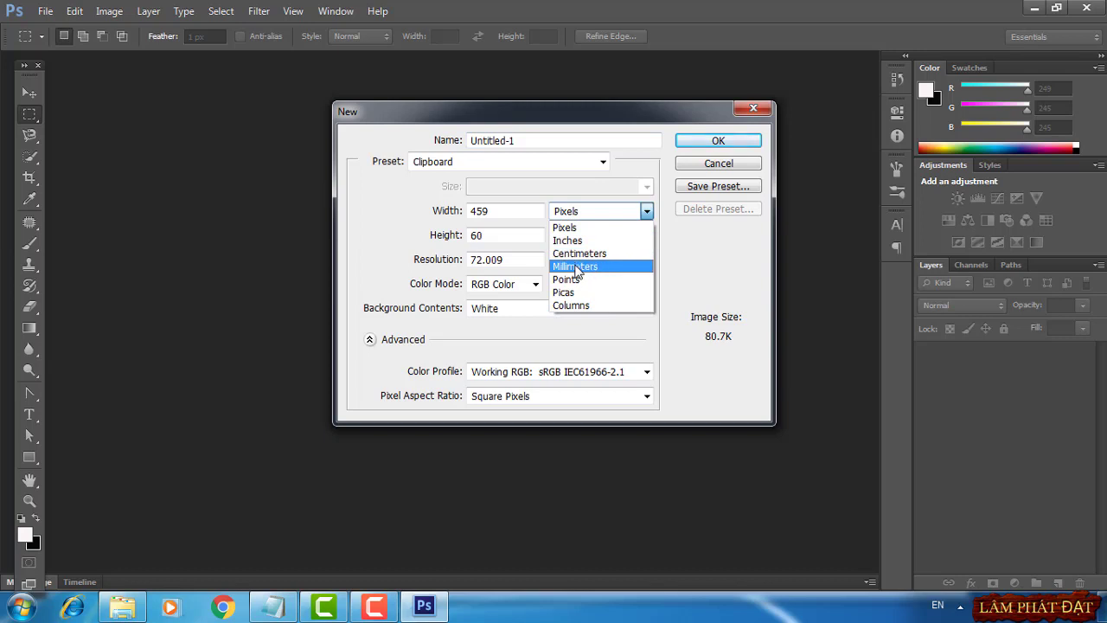
left_click(578, 254)
double_click(533, 216)
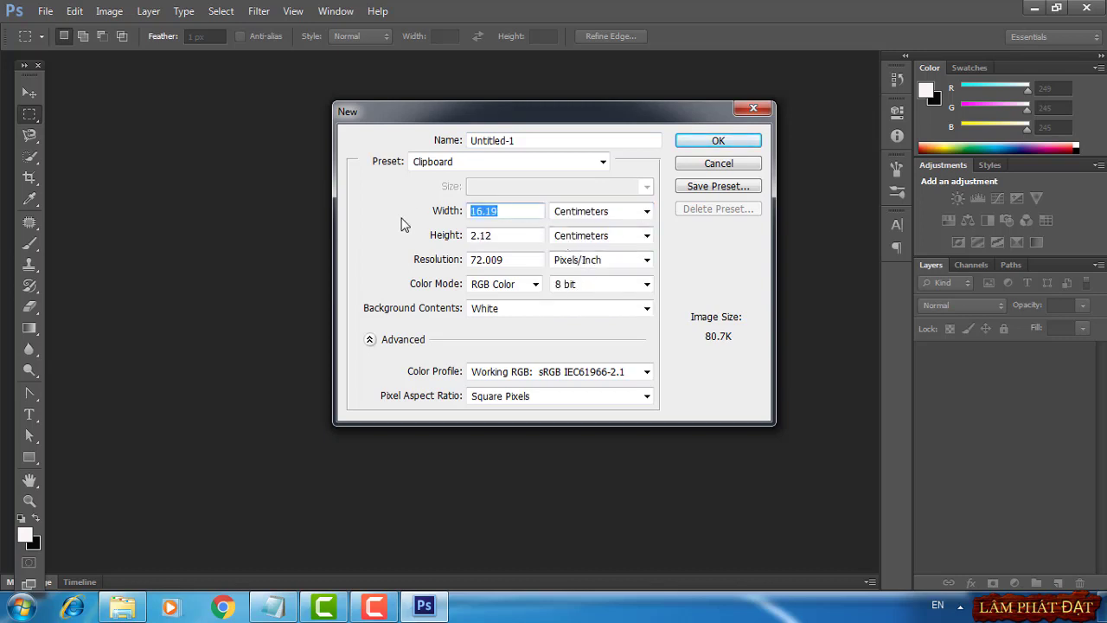
type("59.")
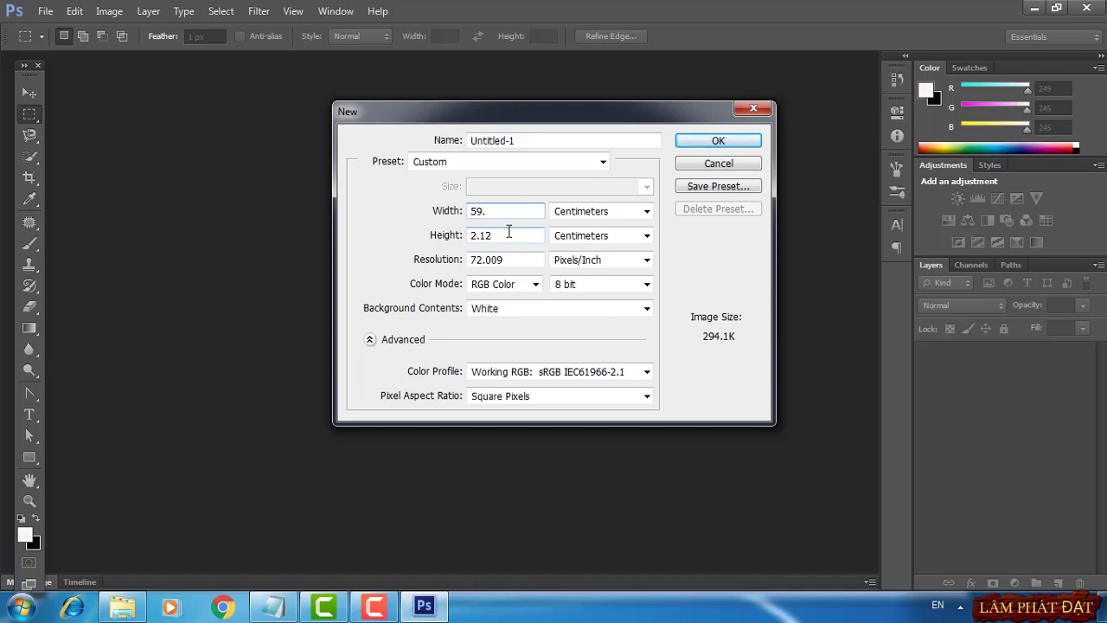
type("54")
key("Tab")
type("5")
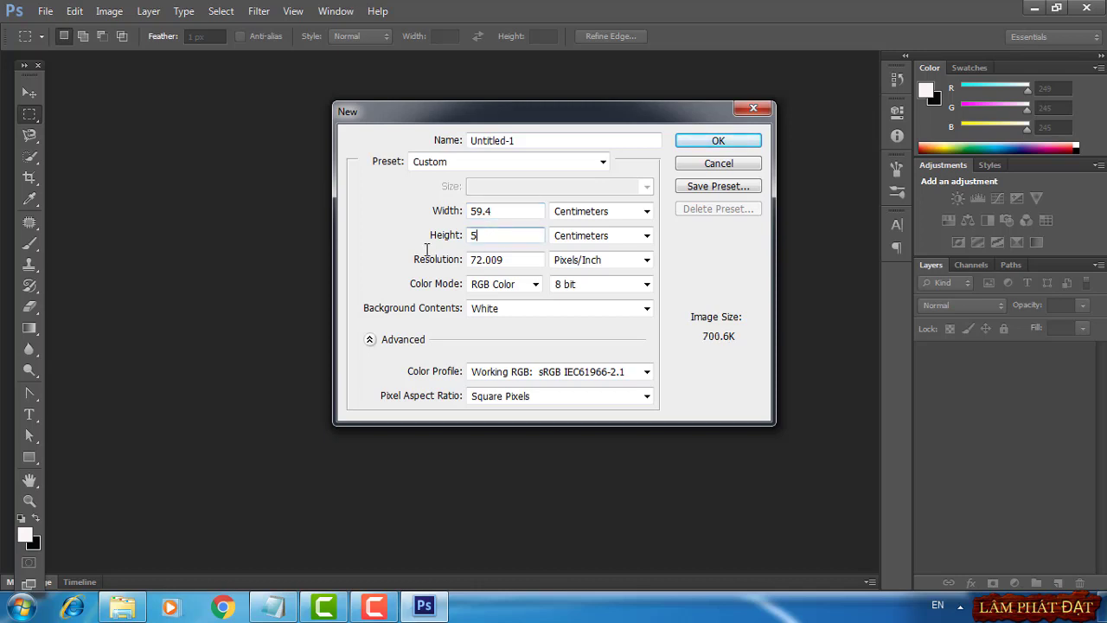
type("9.4")
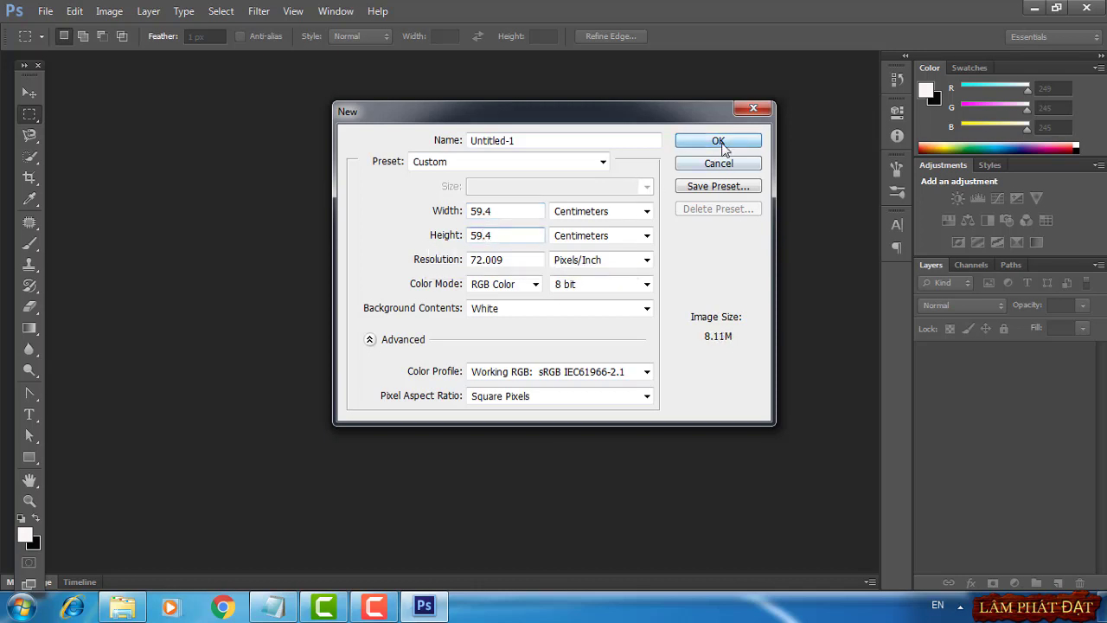
left_click(718, 140)
left_click(45, 11)
Open 1.jpg from 35.con-bo-canh-cung\2. mau chinh sua theo a2
left_click(68, 45)
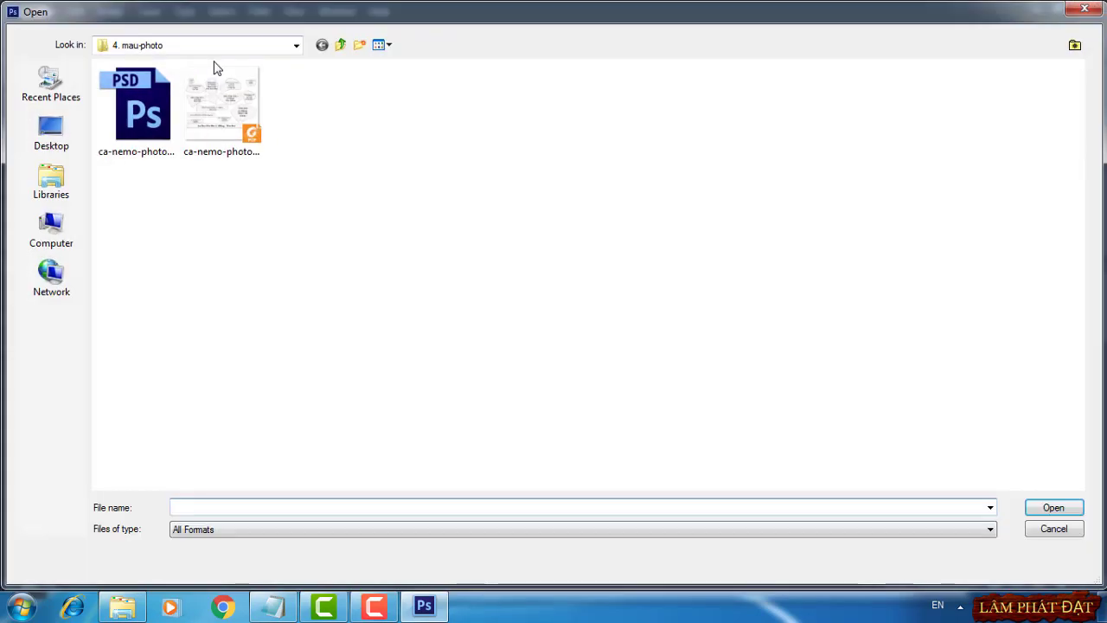
left_click(340, 45)
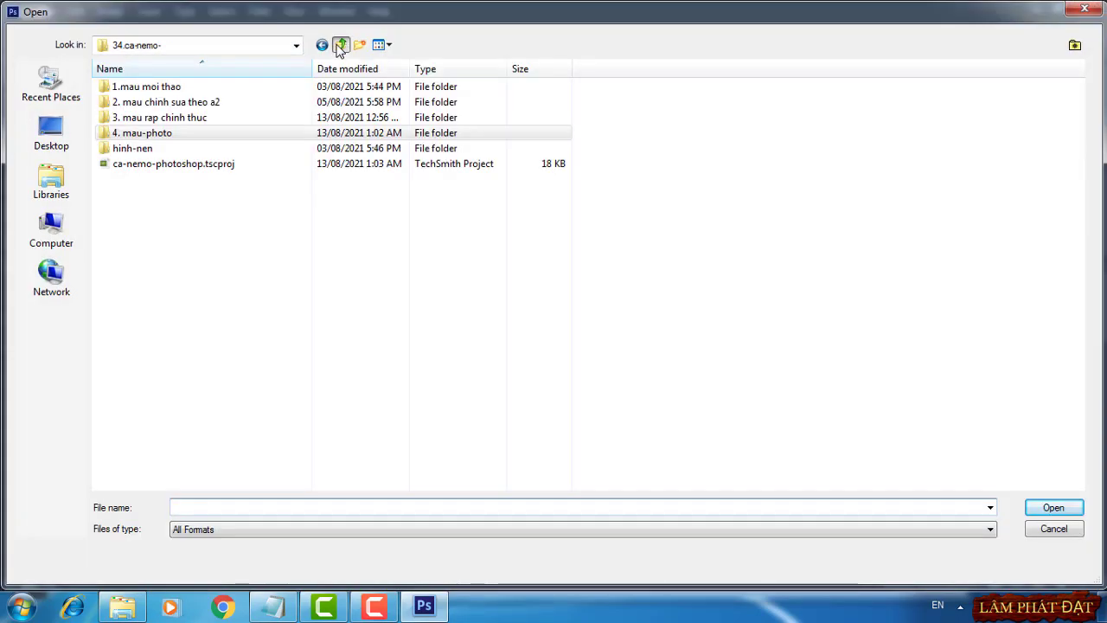
left_click(340, 45)
double_click(577, 364)
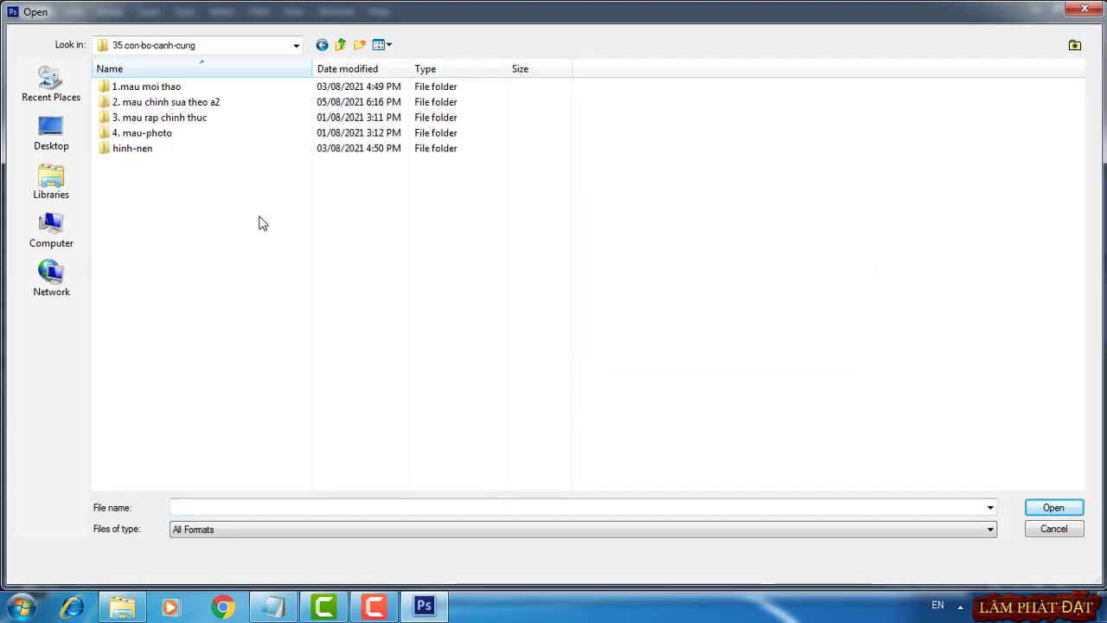
left_click(157, 104)
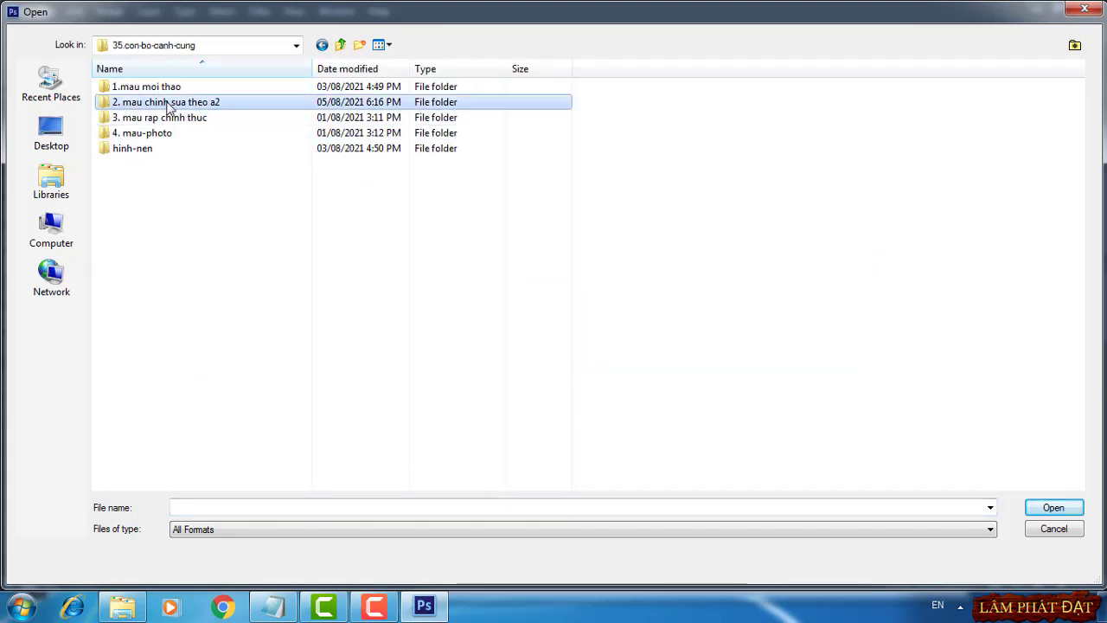
double_click(158, 104)
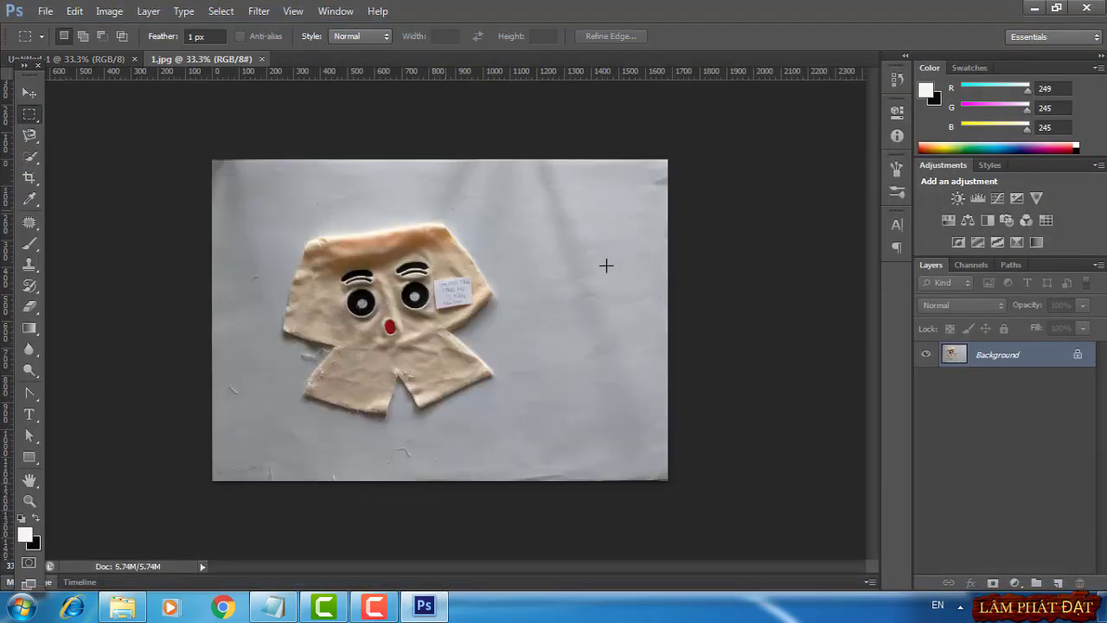
At 200% zoom, draw an Ellipse Tool circle around the black embroidered eye
key("ctrl+plus")
key("ctrl+plus")
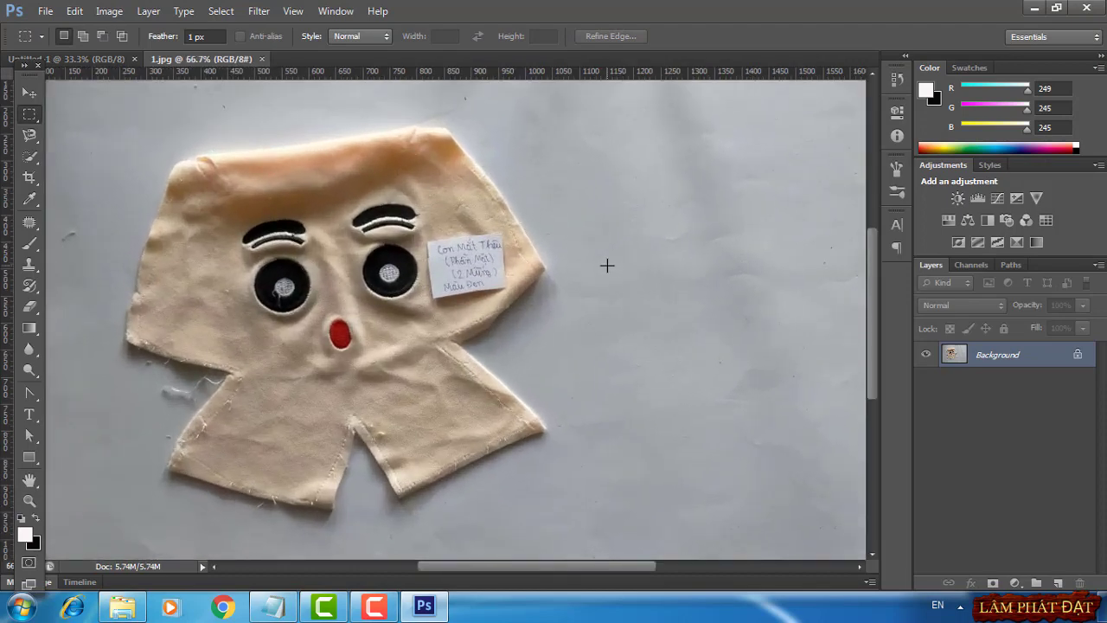
key("ctrl+plus")
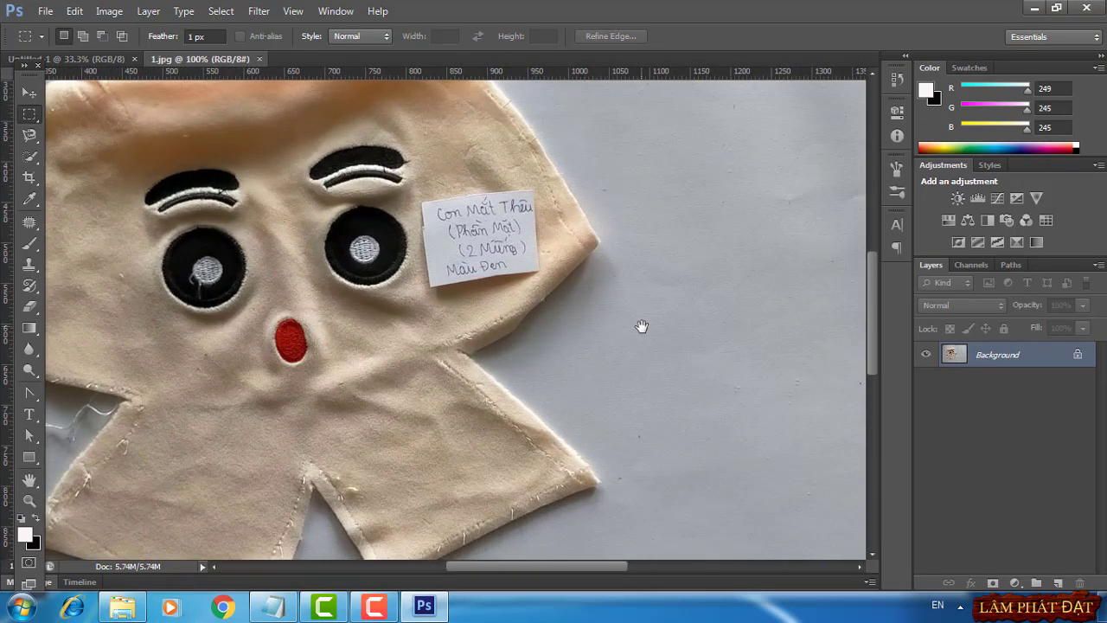
key("ctrl+plus")
left_click_drag(430, 351, 460, 375)
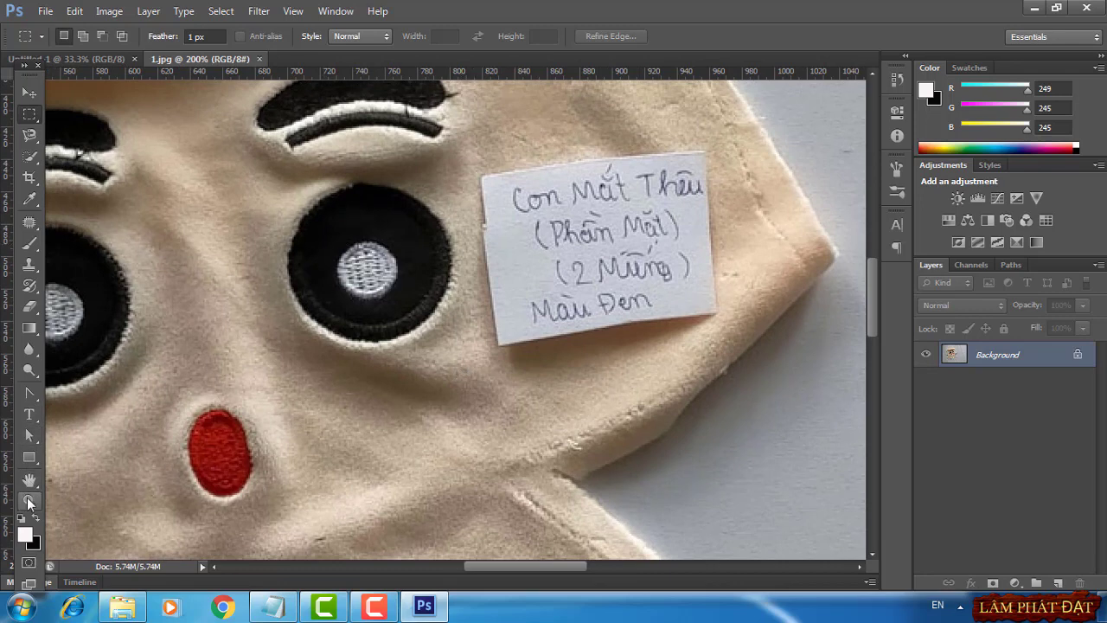
left_click(29, 458)
right_click(29, 464)
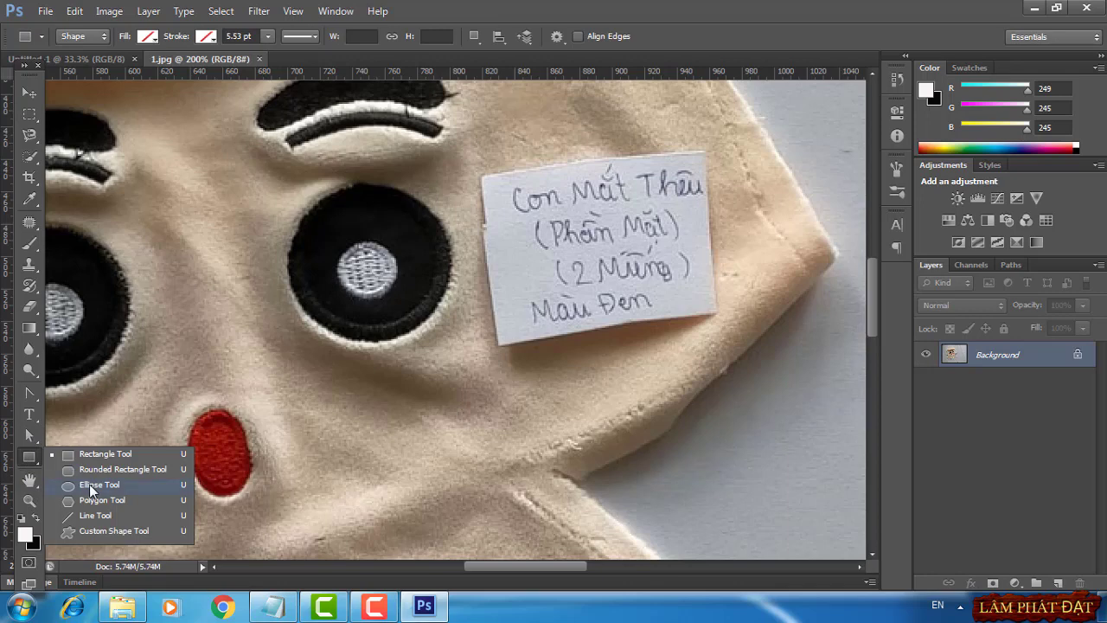
left_click(89, 483)
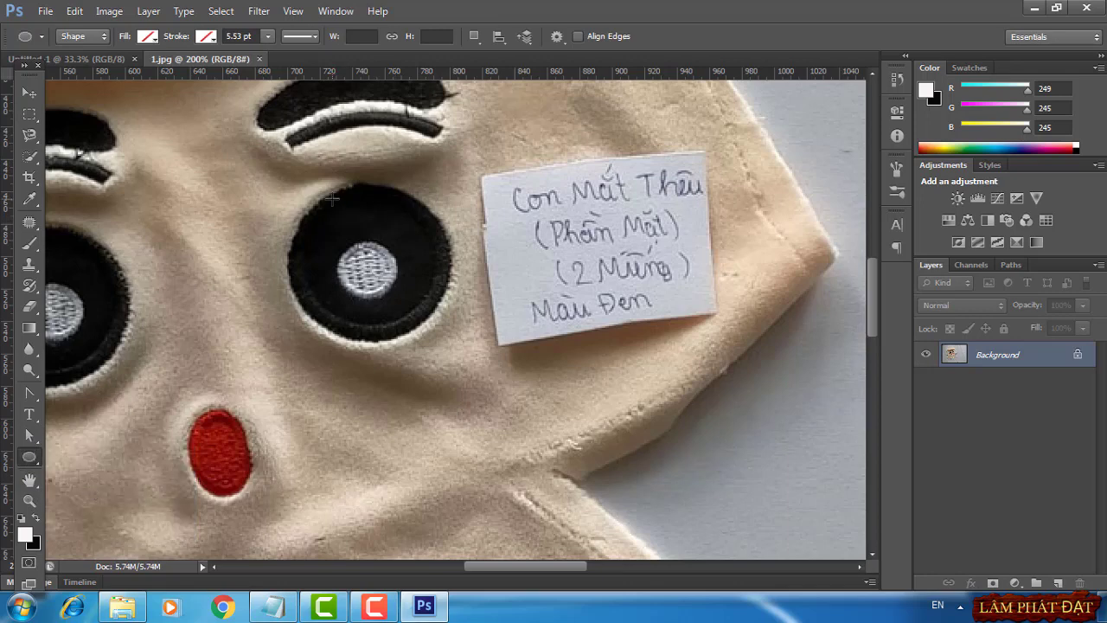
left_click_drag(332, 199, 471, 366)
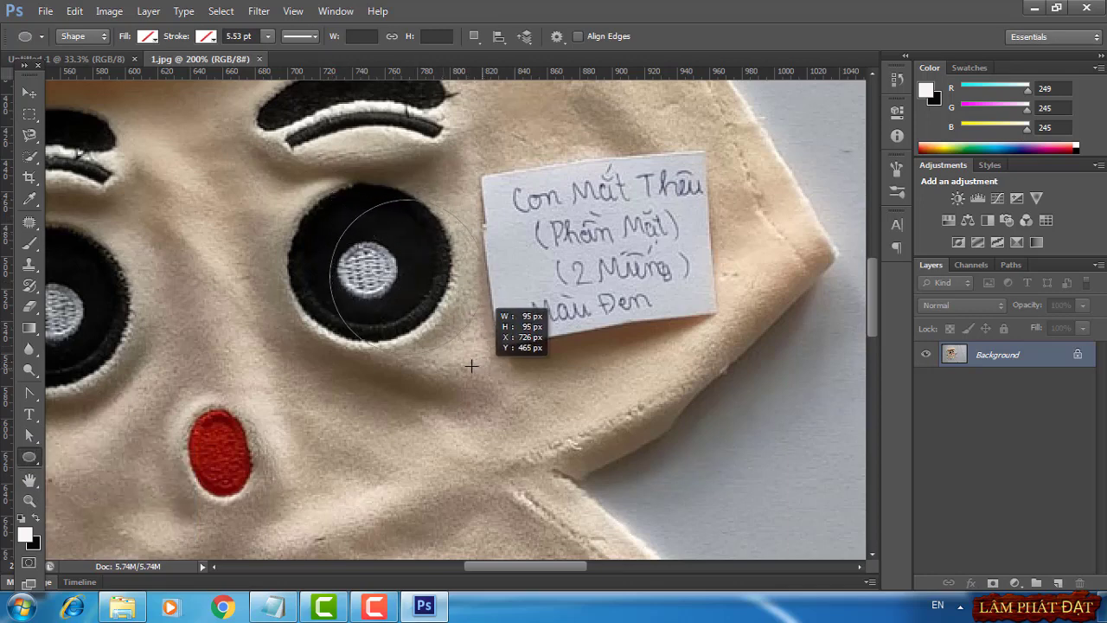
left_click_drag(470, 366, 448, 353)
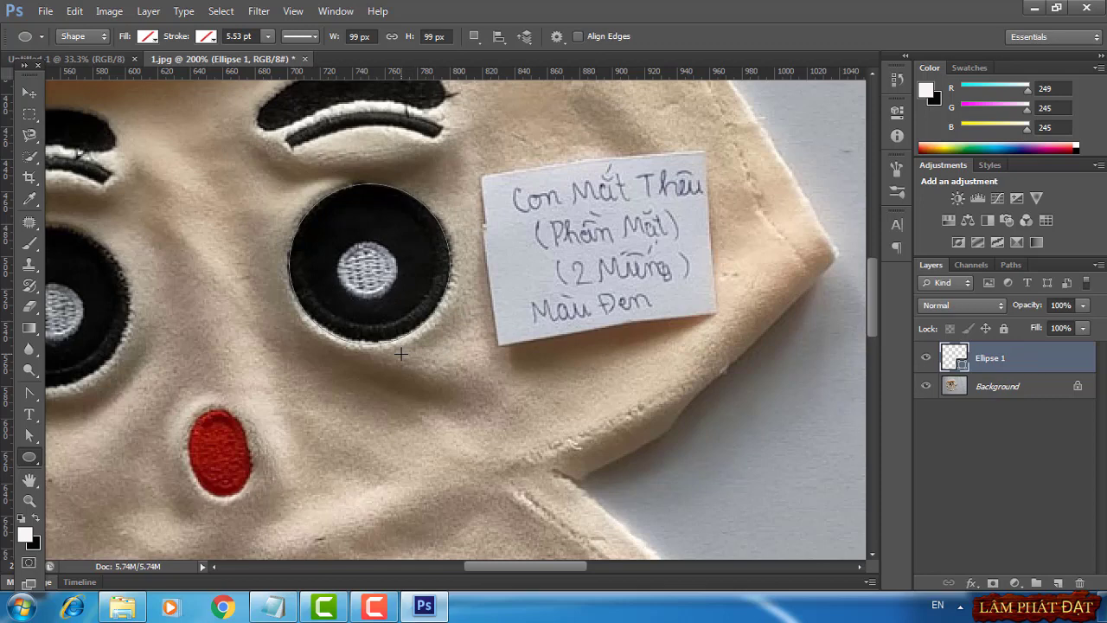
Paste the circle into Untitled-1 and give it a pale pink Solid Color fill
left_click(102, 57)
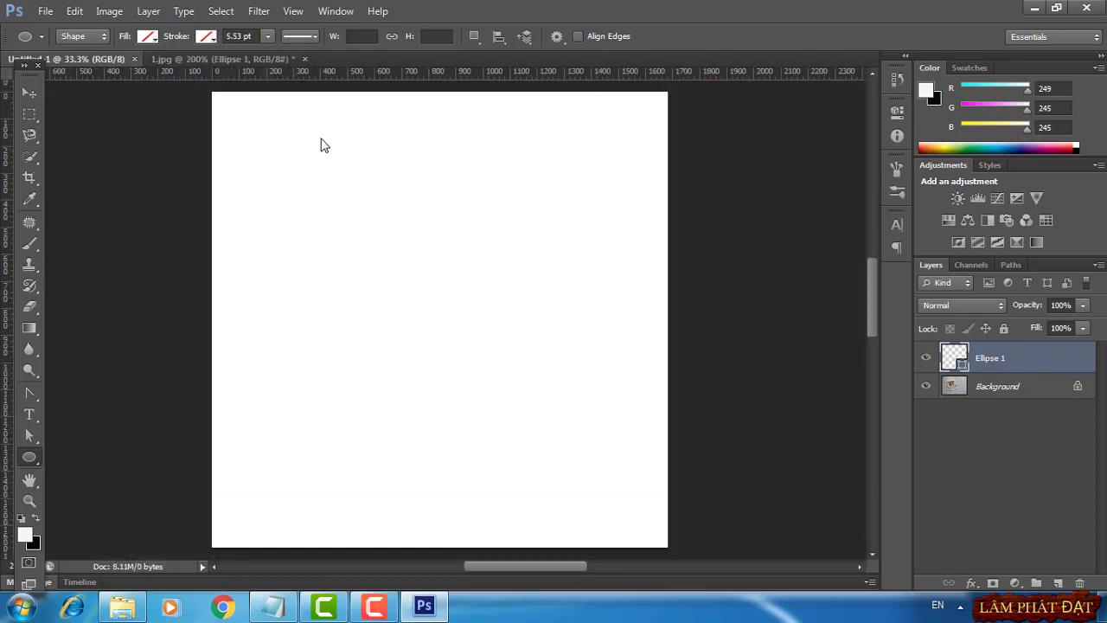
key("ctrl+v")
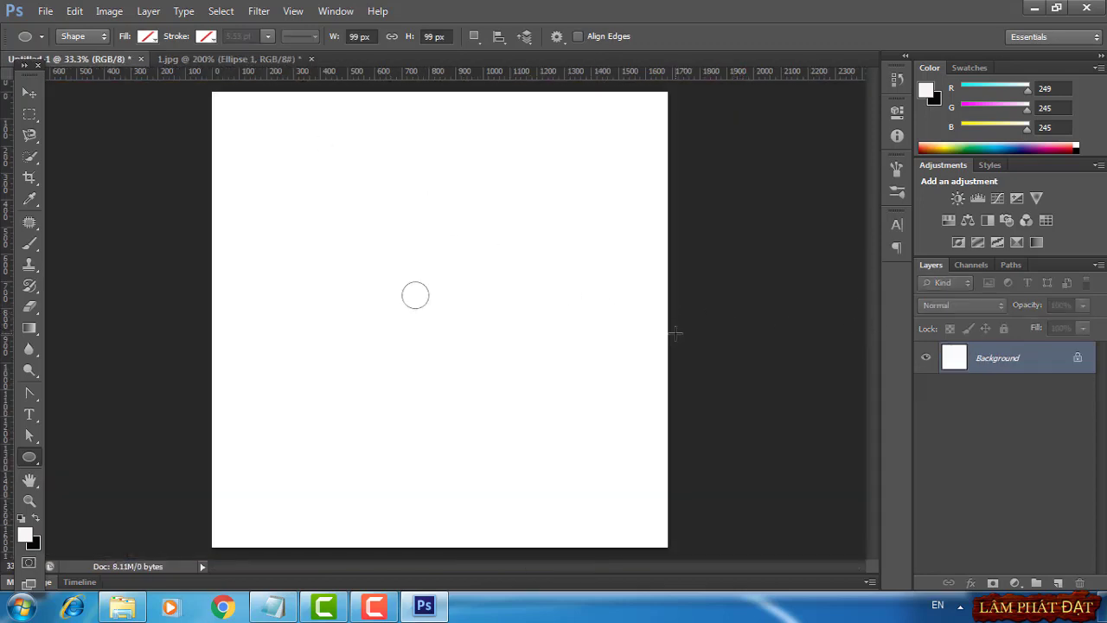
key("ctrl+plus")
key("ctrl+plus")
key("ctrl+plus")
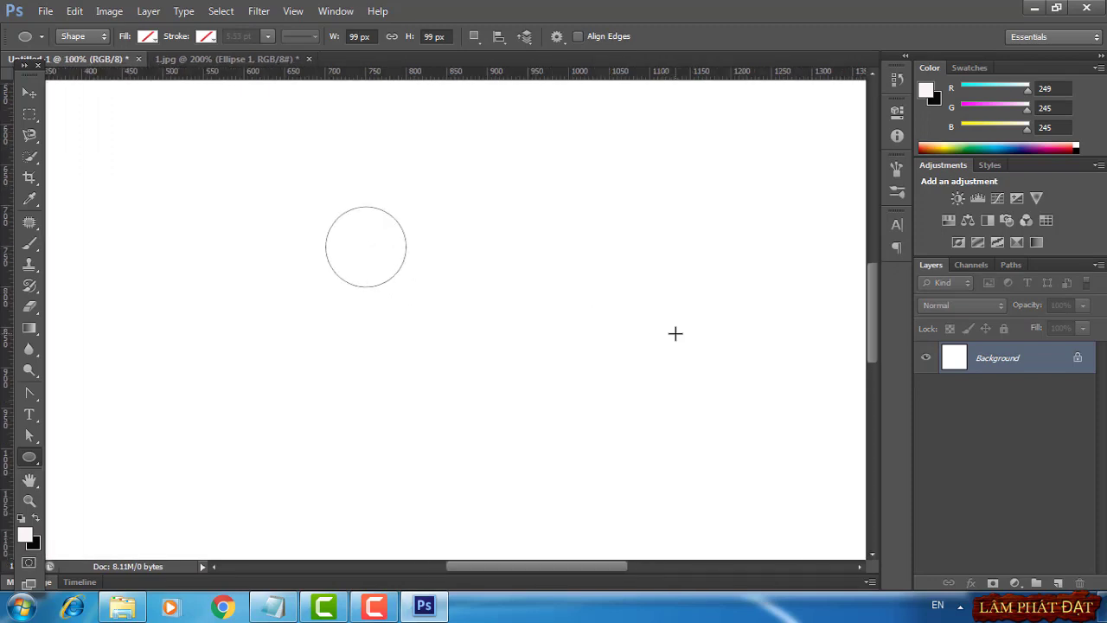
key("ctrl+plus")
left_click_drag(581, 249, 642, 380)
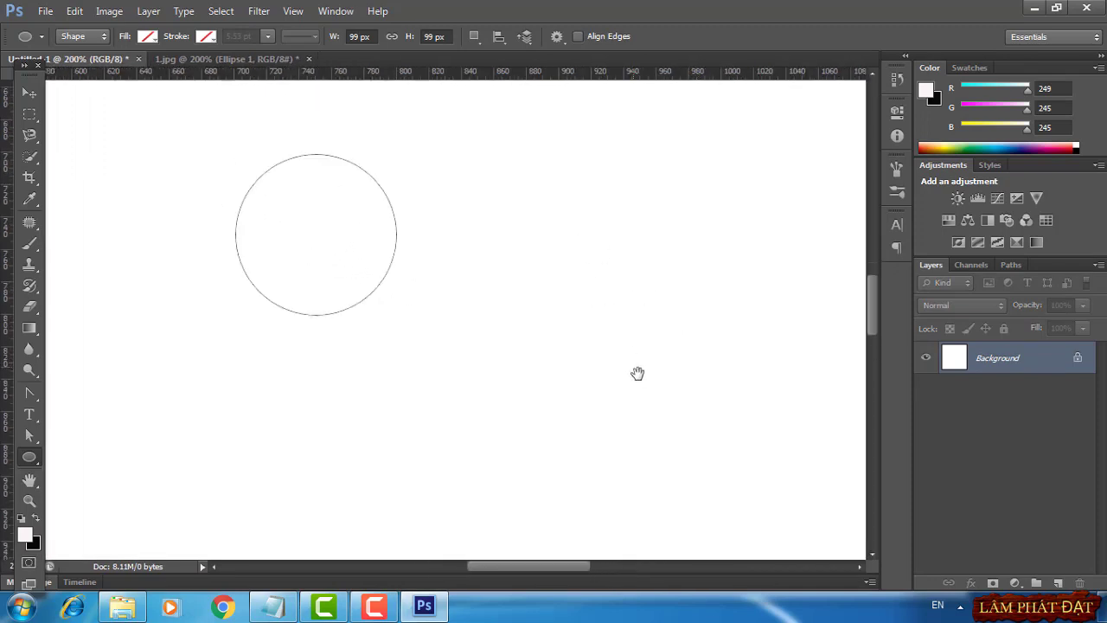
key("ctrl+plus")
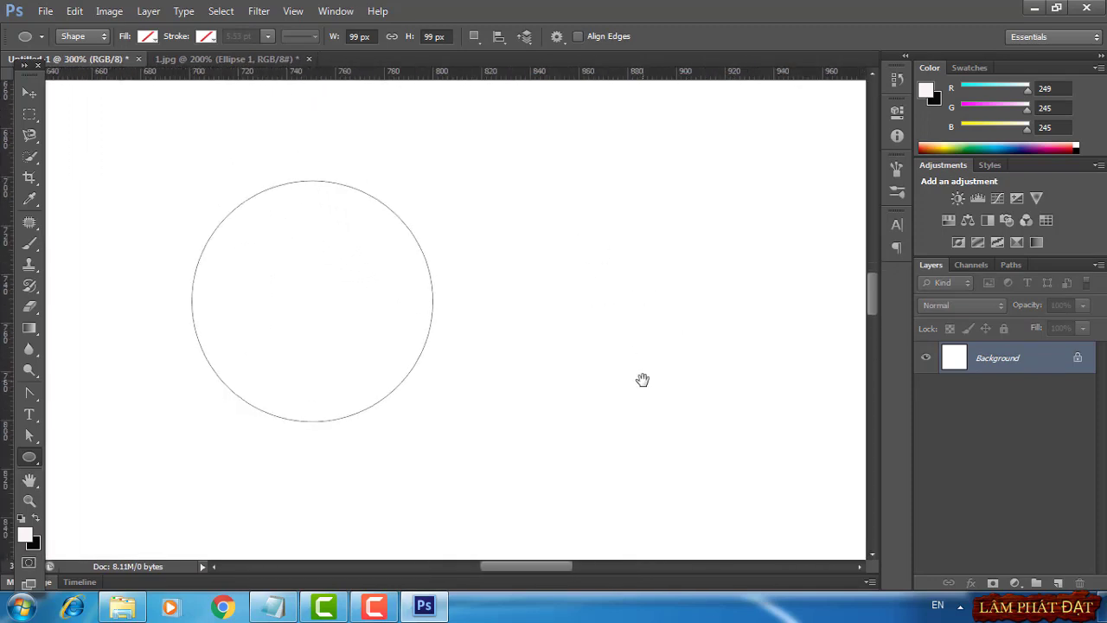
left_click_drag(667, 343, 924, 506)
left_click(1014, 582)
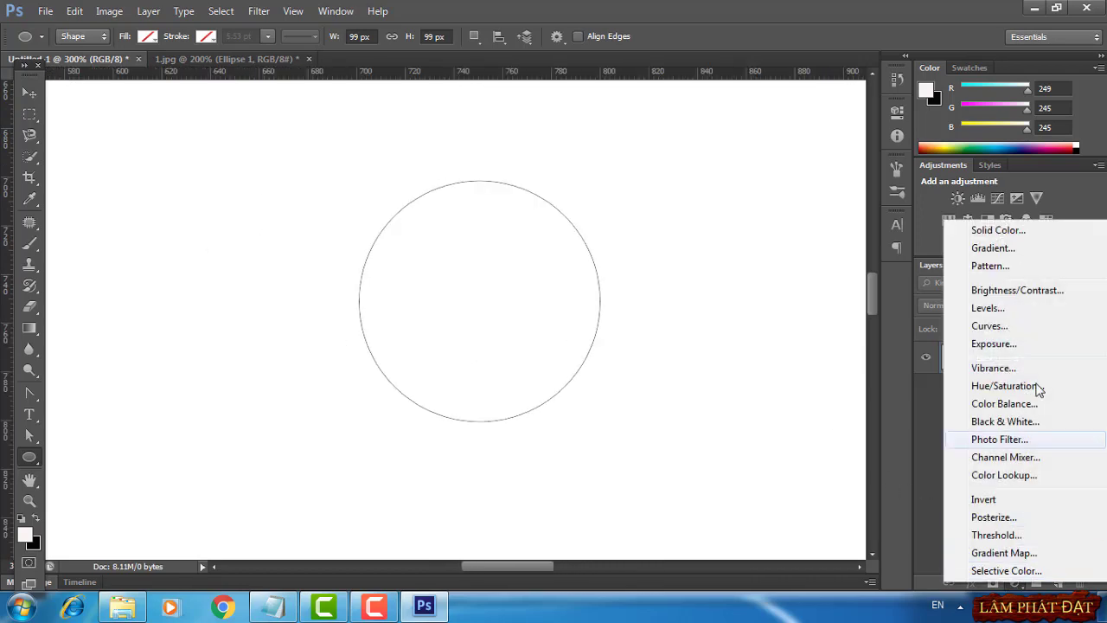
left_click(1003, 231)
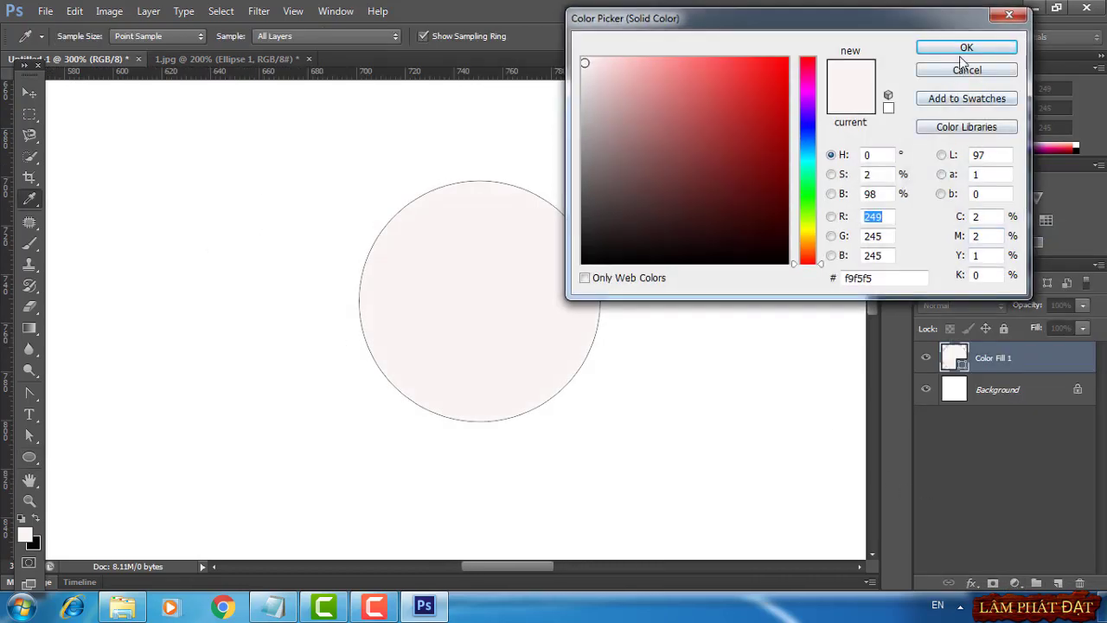
left_click(960, 49)
Add a 1 px inside black Stroke effect to the circle, then return to 1.jpg
left_click(970, 585)
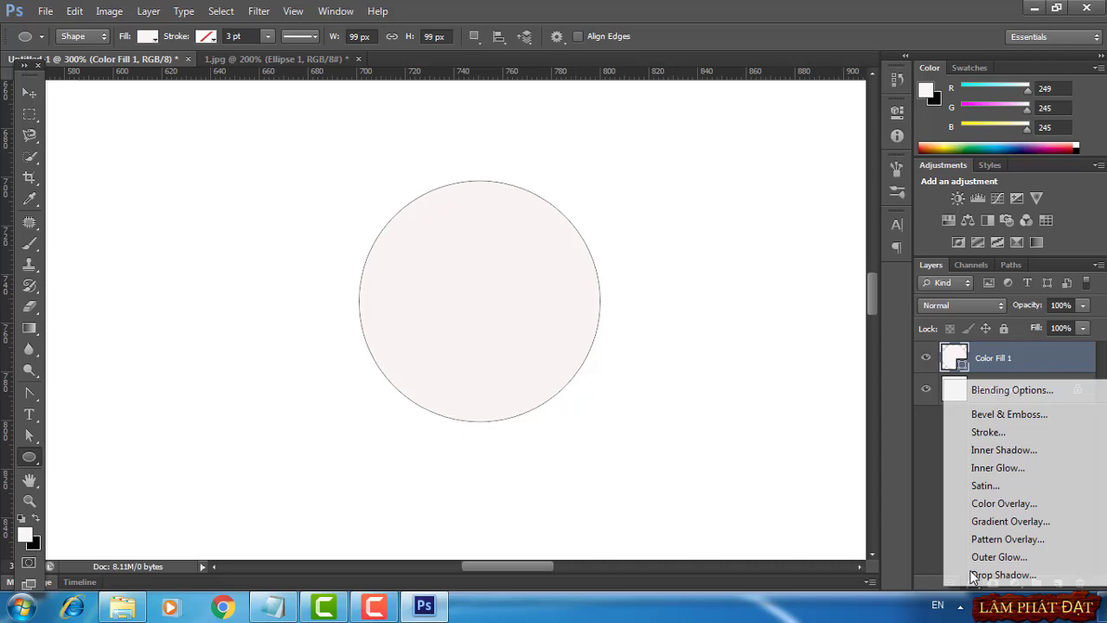
left_click(990, 432)
type("1")
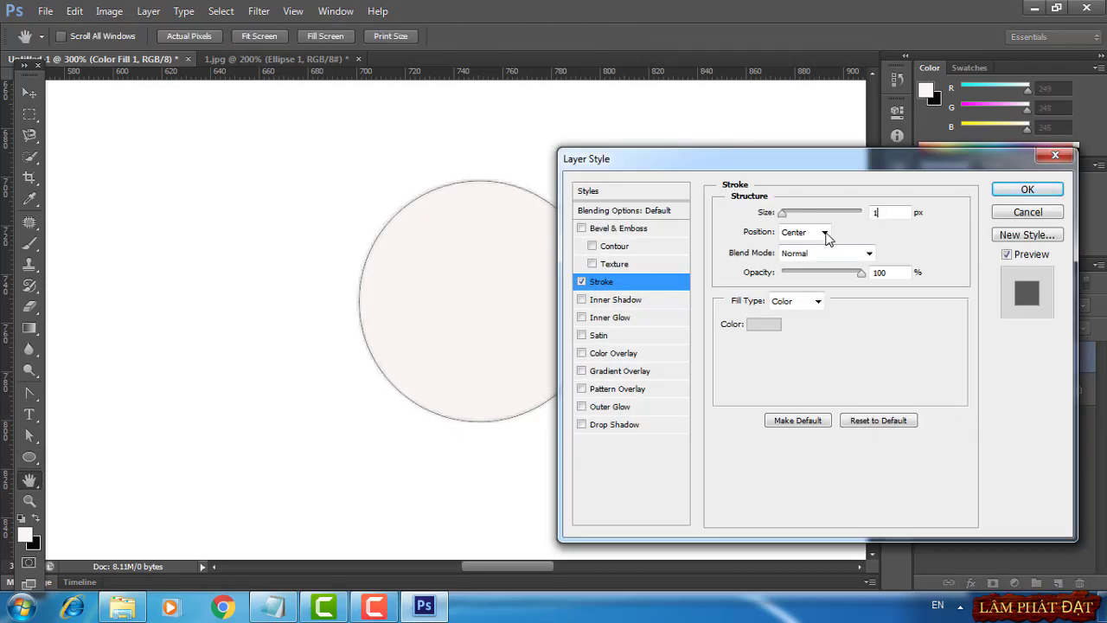
left_click(822, 232)
left_click(813, 261)
left_click(765, 323)
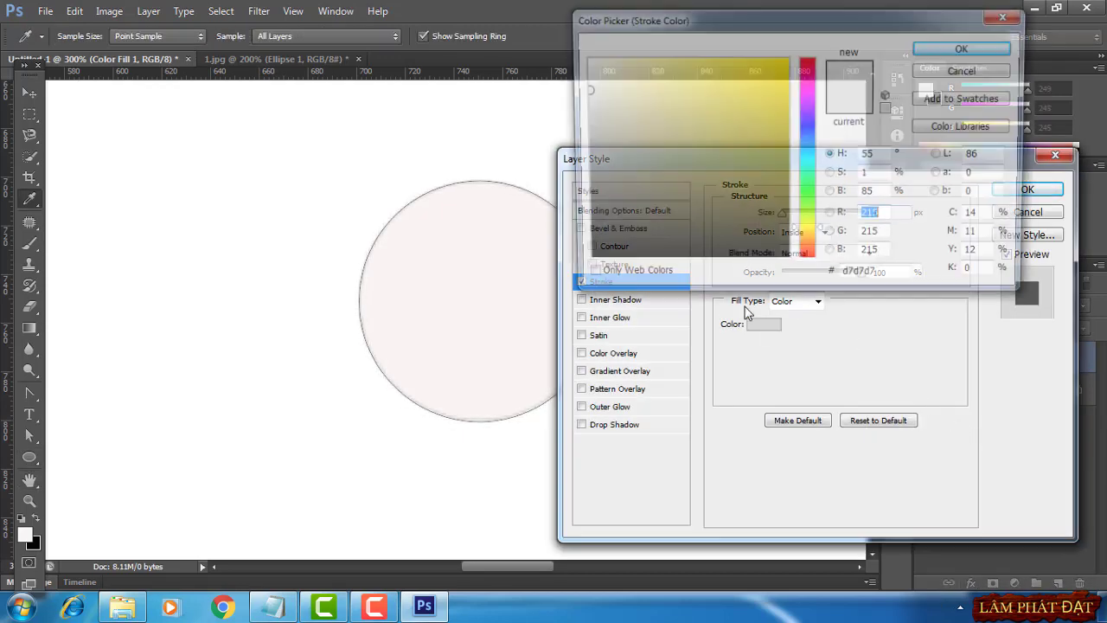
left_click(966, 47)
key("Return")
left_click(1024, 419)
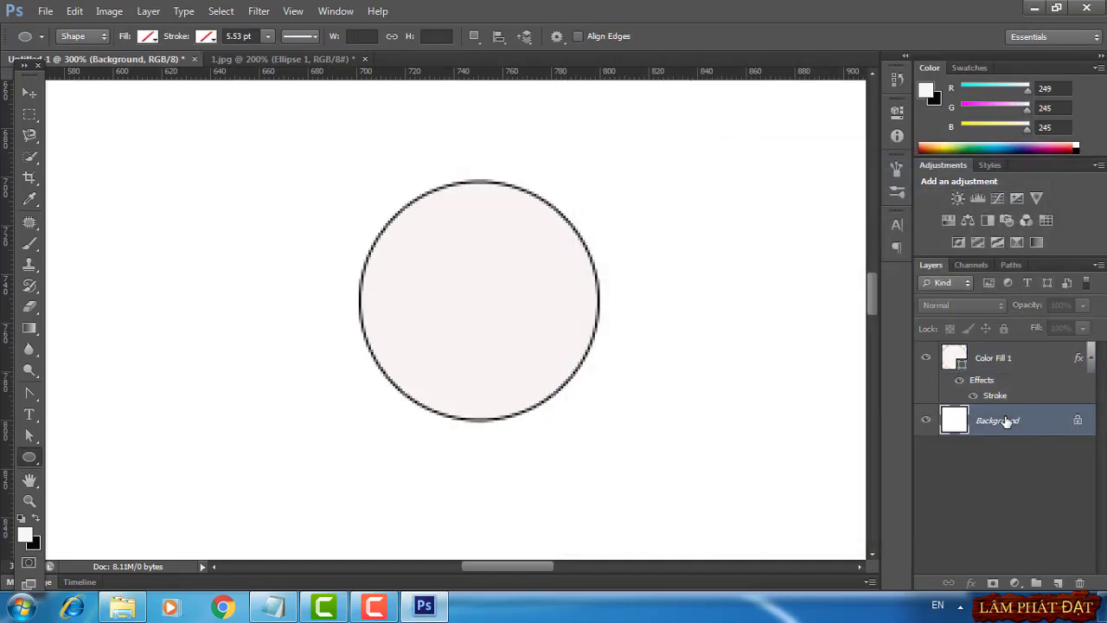
left_click(286, 59)
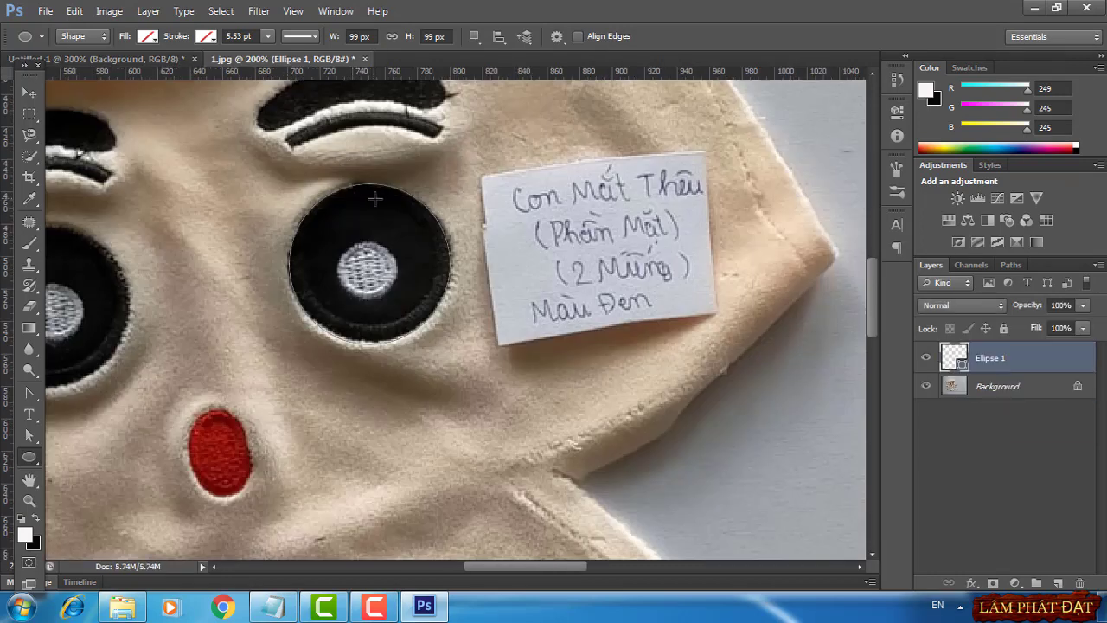
Group the eye label text and fill layers, and hide the Background layer
left_click(84, 62)
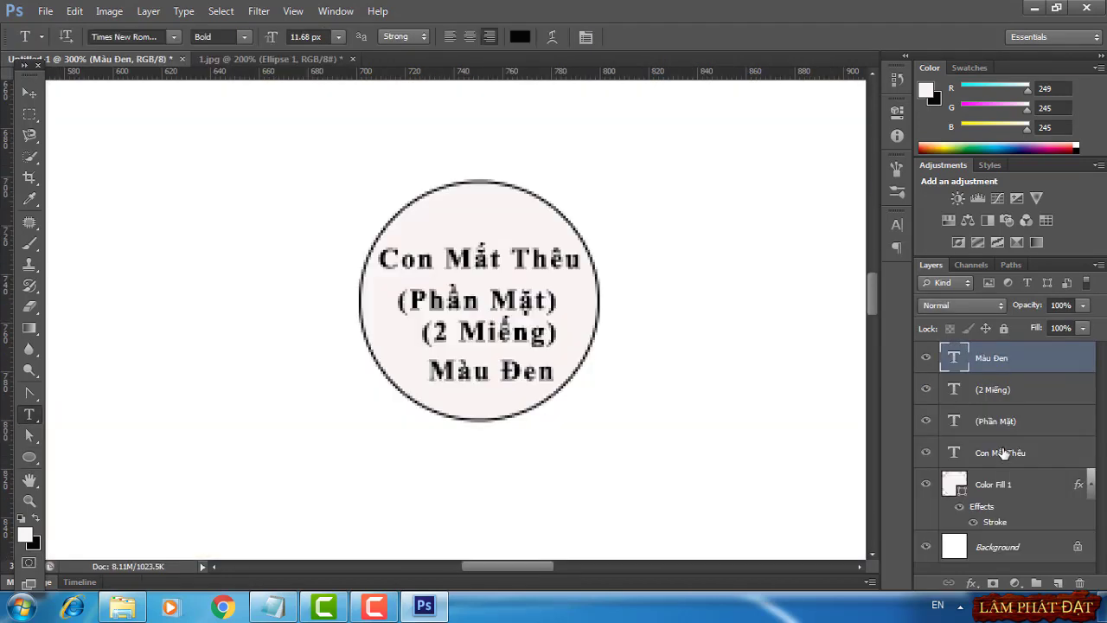
left_click(1001, 486, "shift")
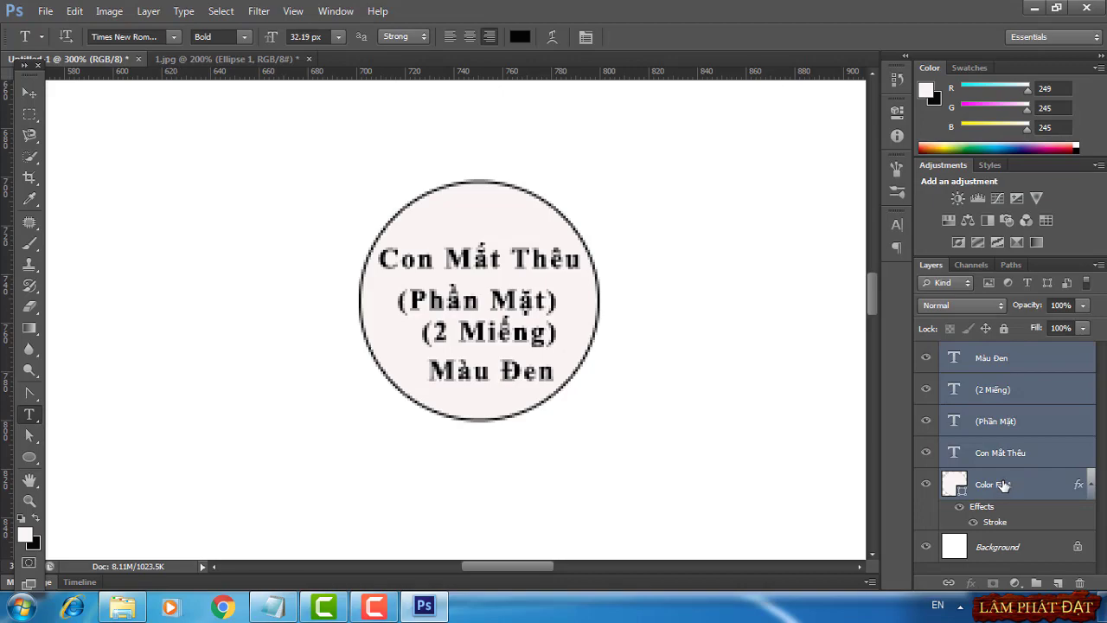
key("ctrl+g")
left_click(925, 377)
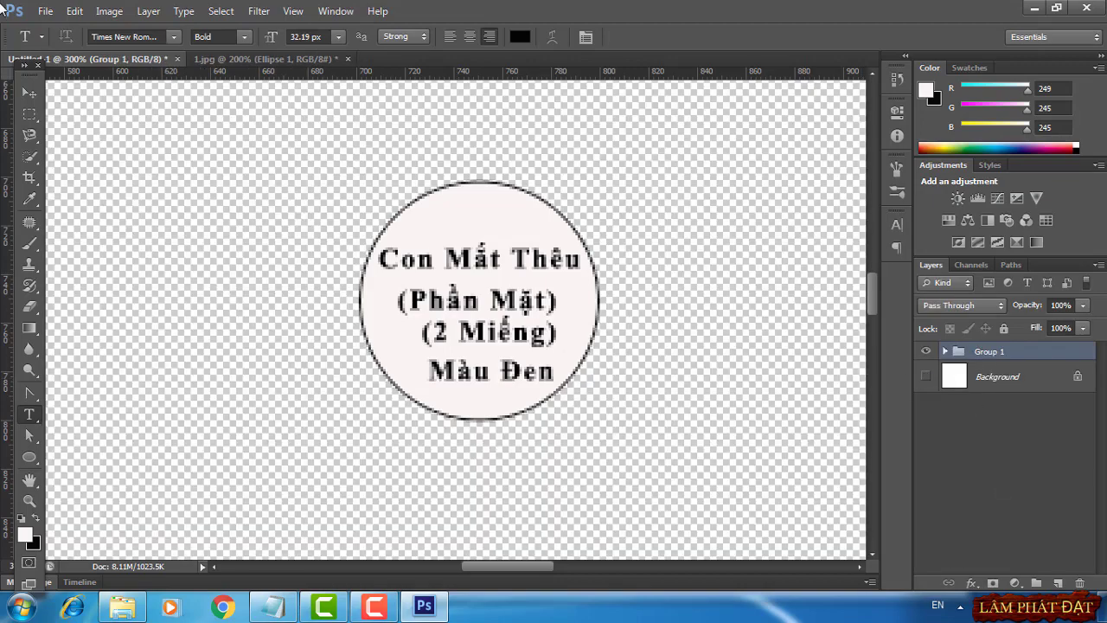
Save for Web as transparent 1.png in 3. mau rap chinh thuc, then close 1.jpg unsaved
left_click(44, 12)
left_click(122, 237)
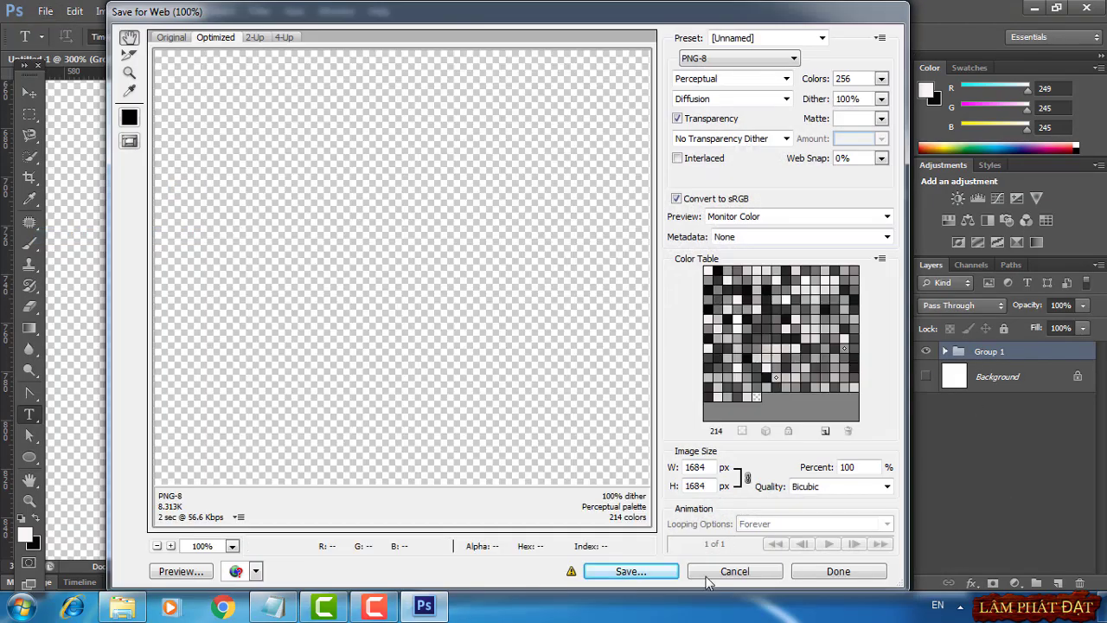
left_click(655, 572)
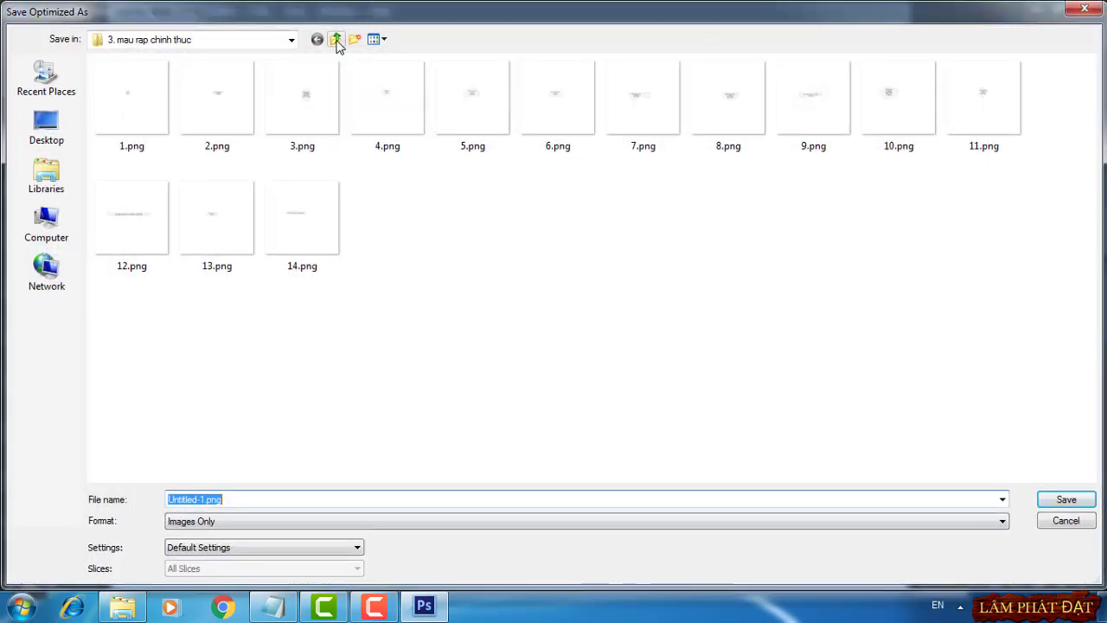
left_click(336, 40)
left_click(336, 40)
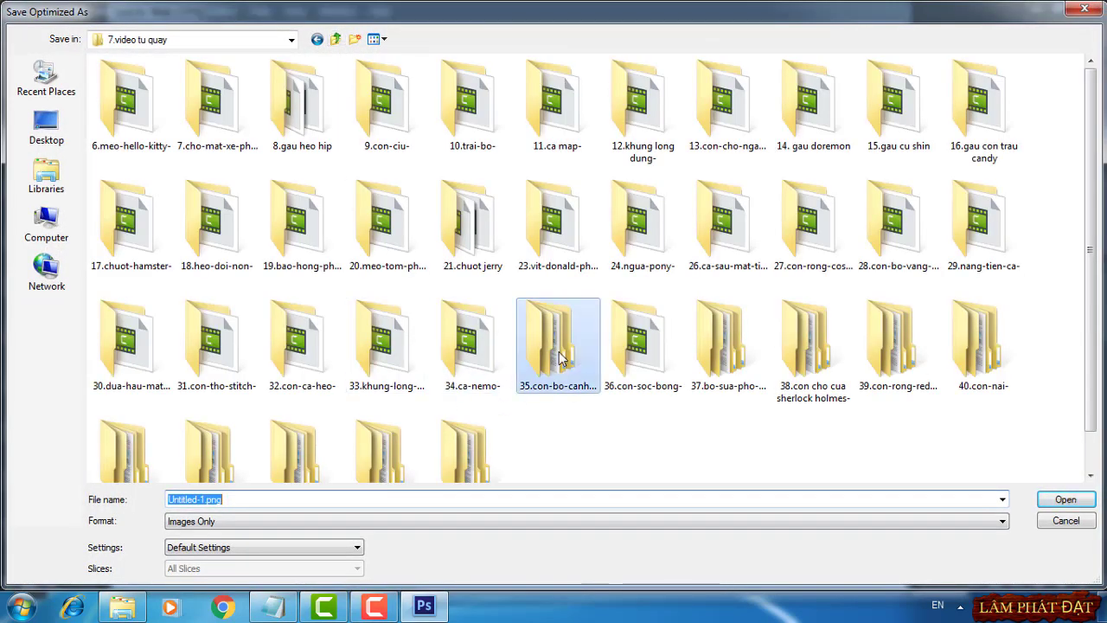
double_click(571, 380)
double_click(184, 120)
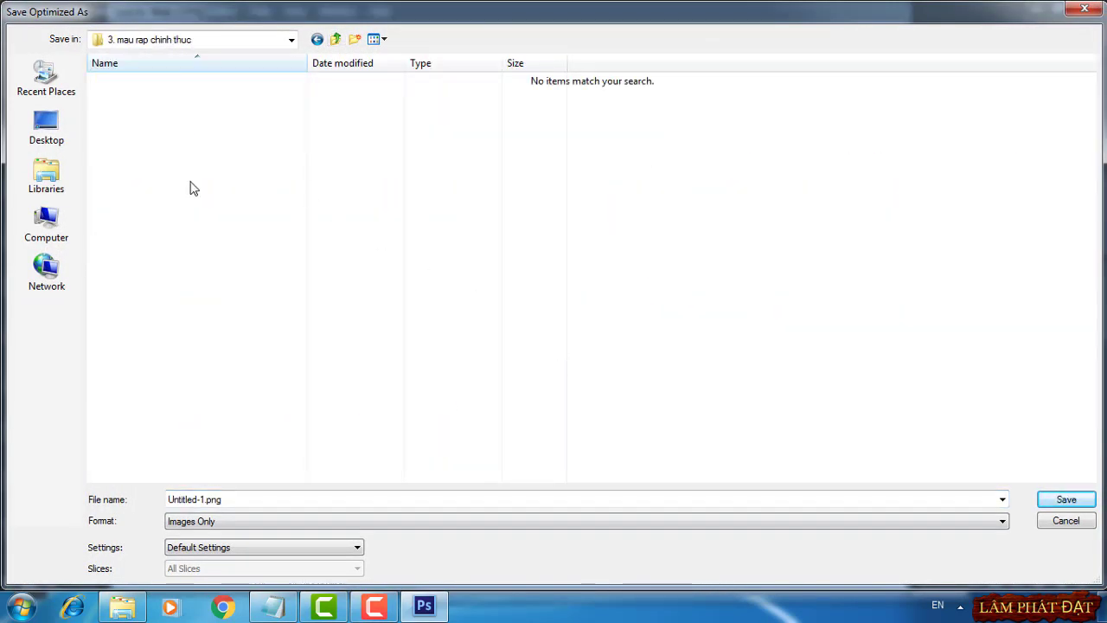
left_click(206, 501)
left_click_drag(206, 501, 101, 503)
type("1")
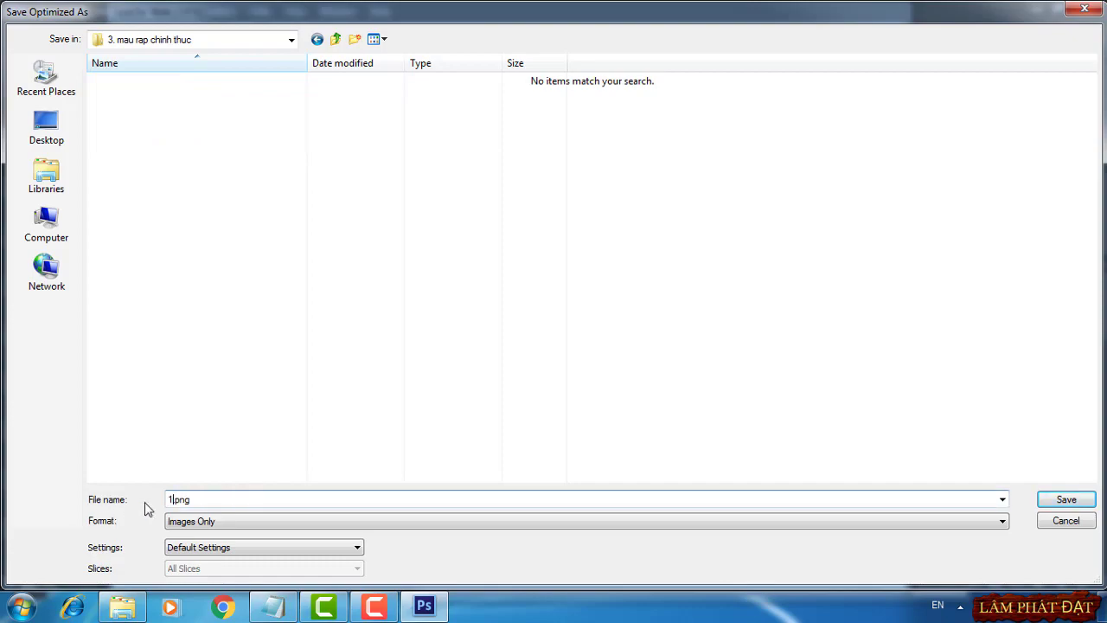
left_click(1065, 499)
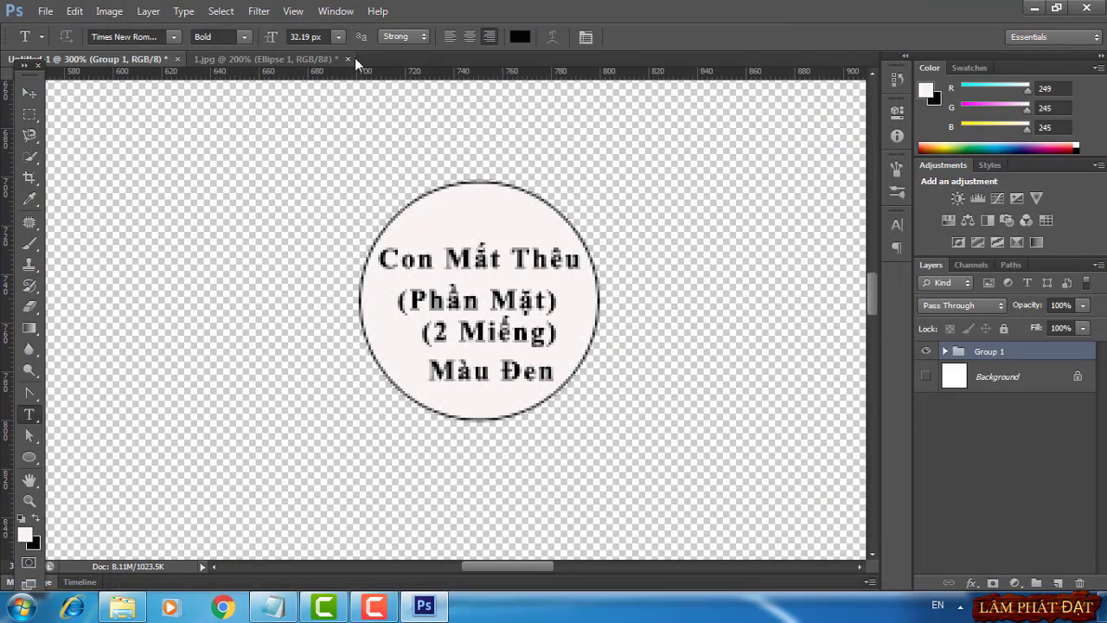
left_click(348, 59)
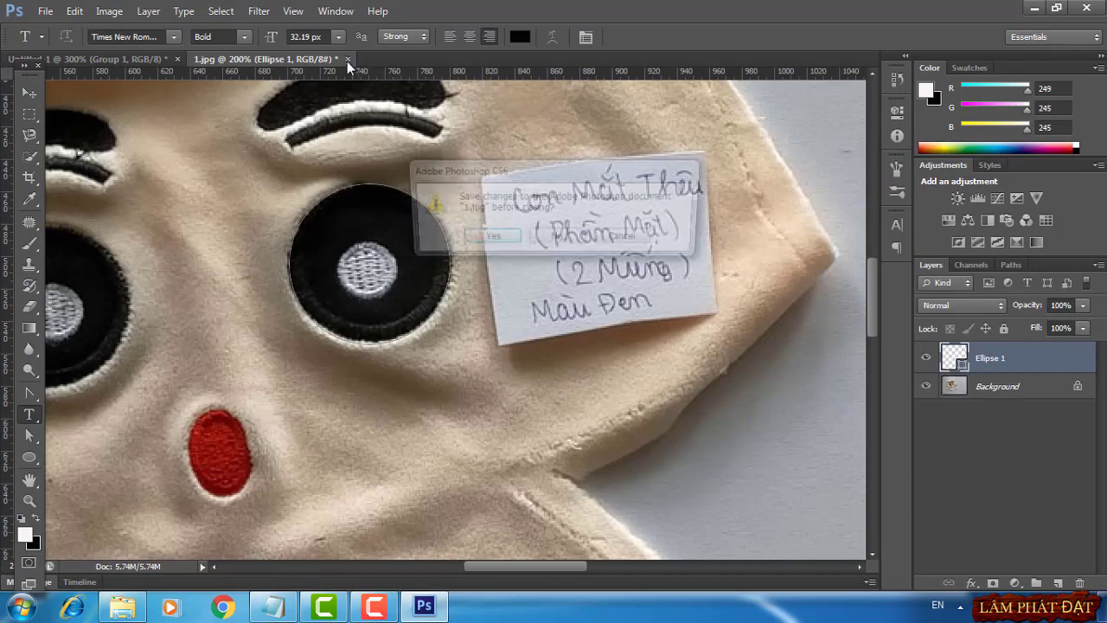
left_click(556, 240)
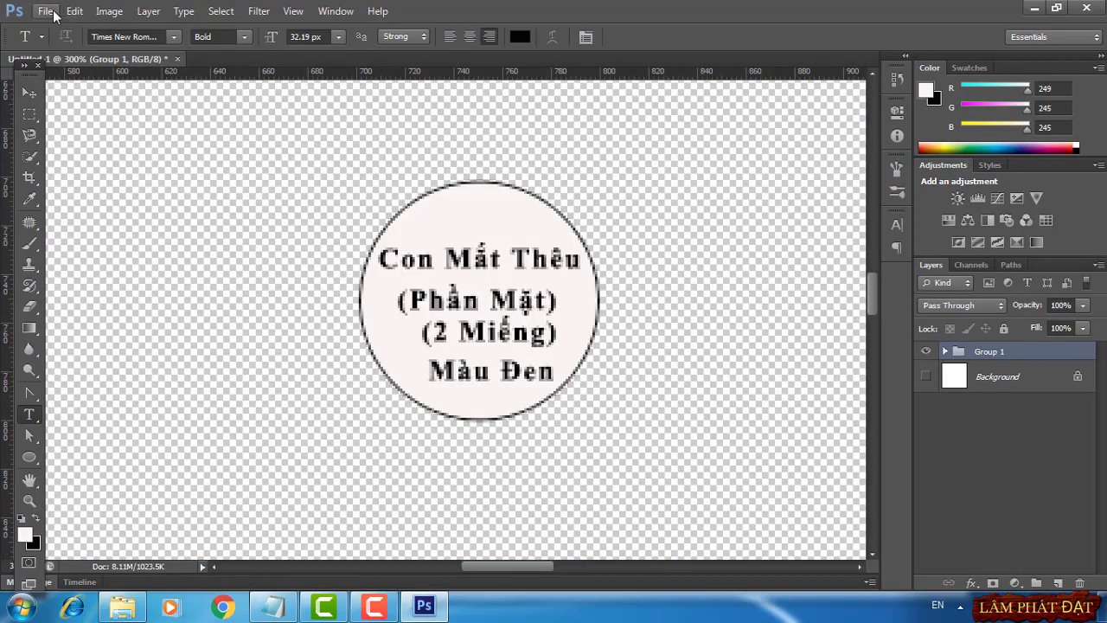
Open 2.jpg and zoom to 100% on the red fabric piece
left_click(53, 10)
left_click(57, 44)
double_click(216, 117)
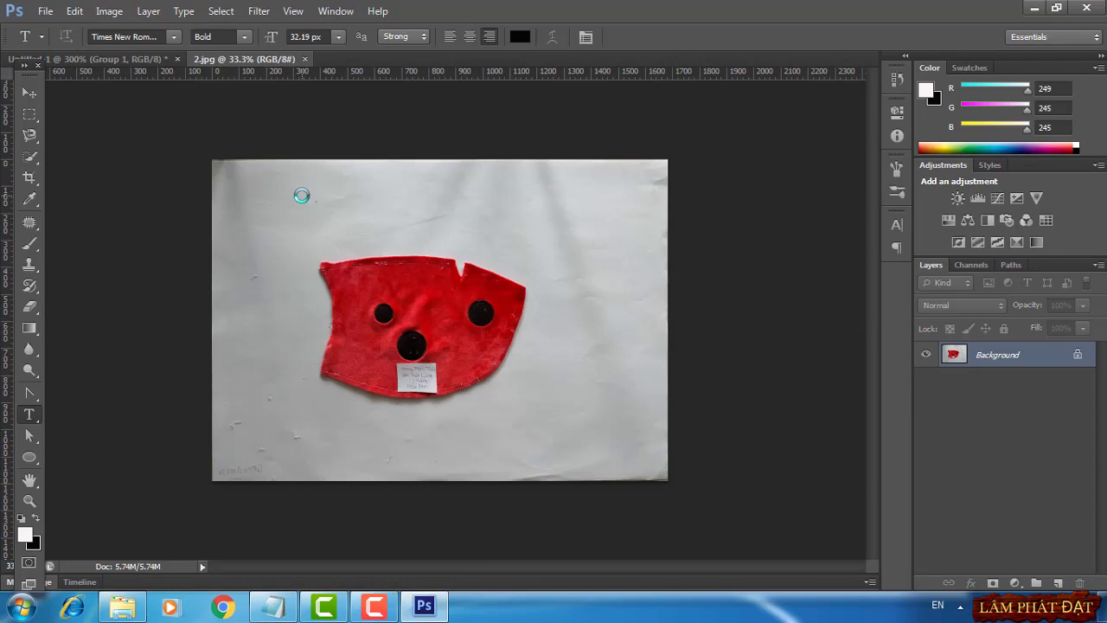
key("ctrl+plus")
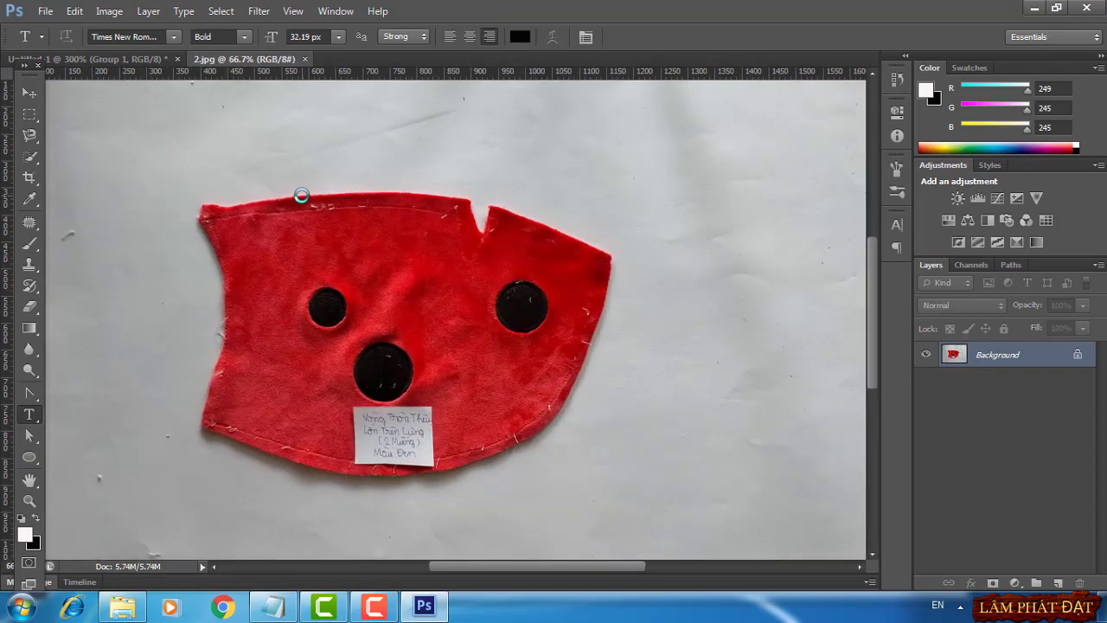
key("ctrl+plus")
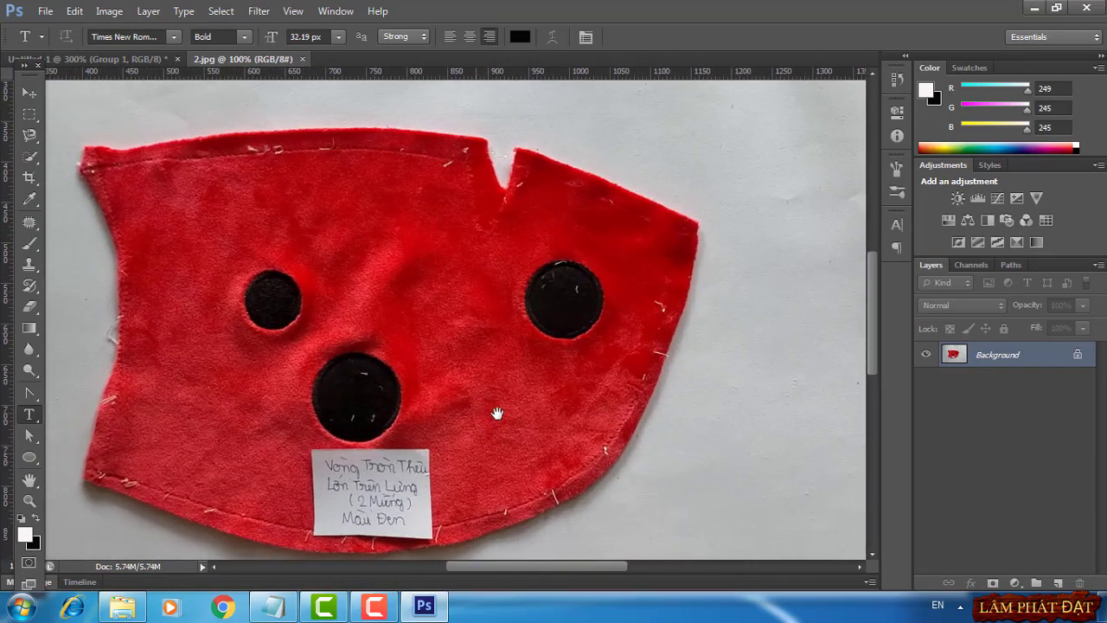
left_click_drag(501, 410, 510, 399)
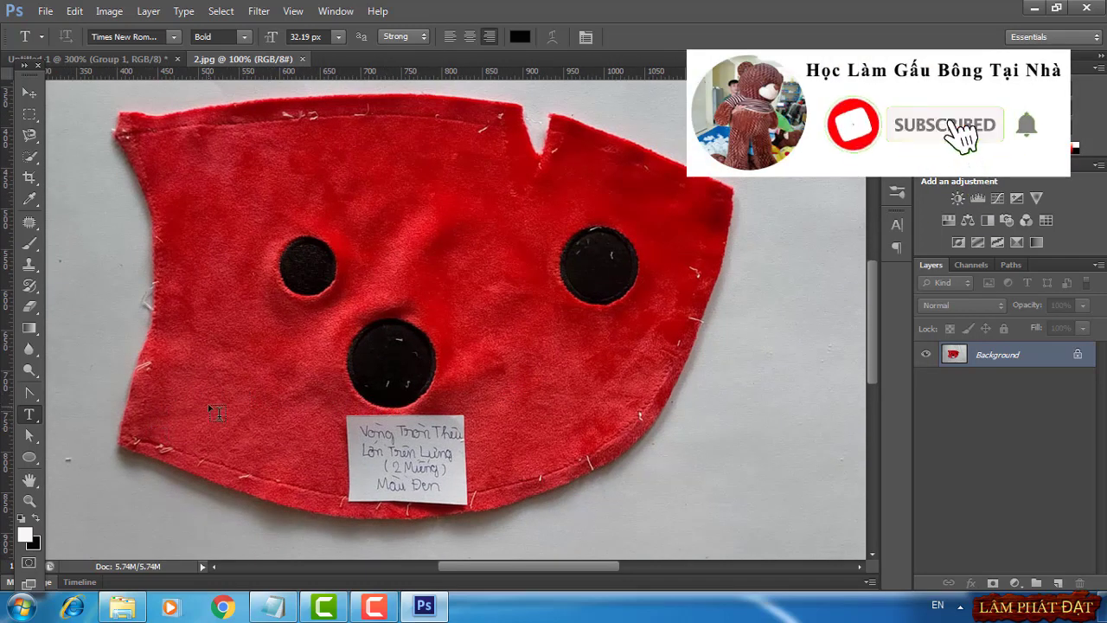
Draw a 111 px circle around the large black circle and pan to its label card
left_click(29, 456)
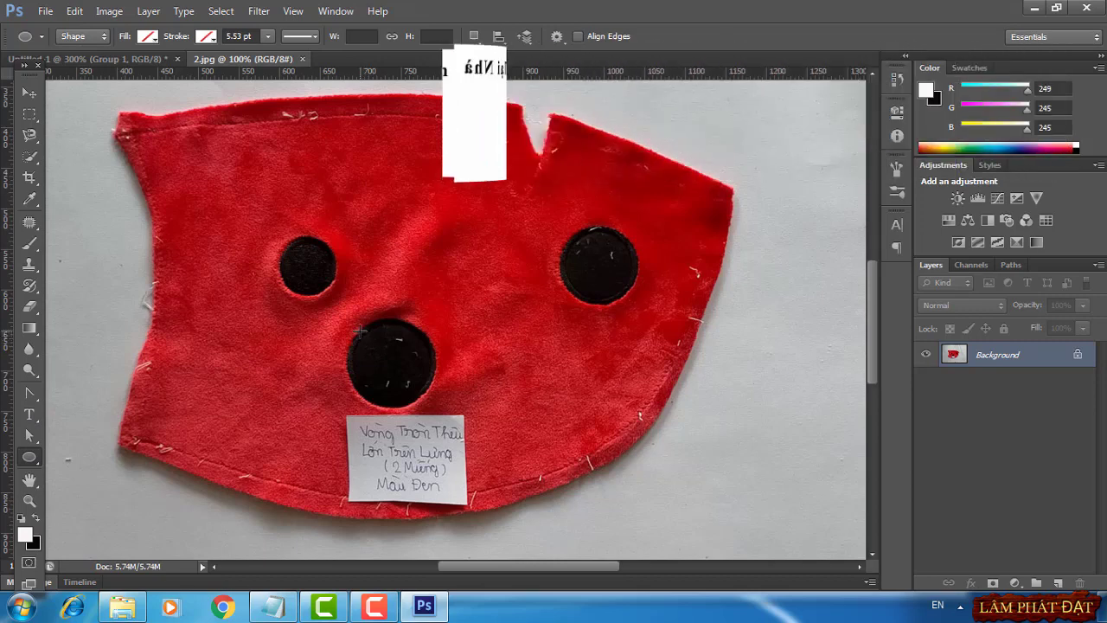
left_click_drag(358, 330, 445, 406)
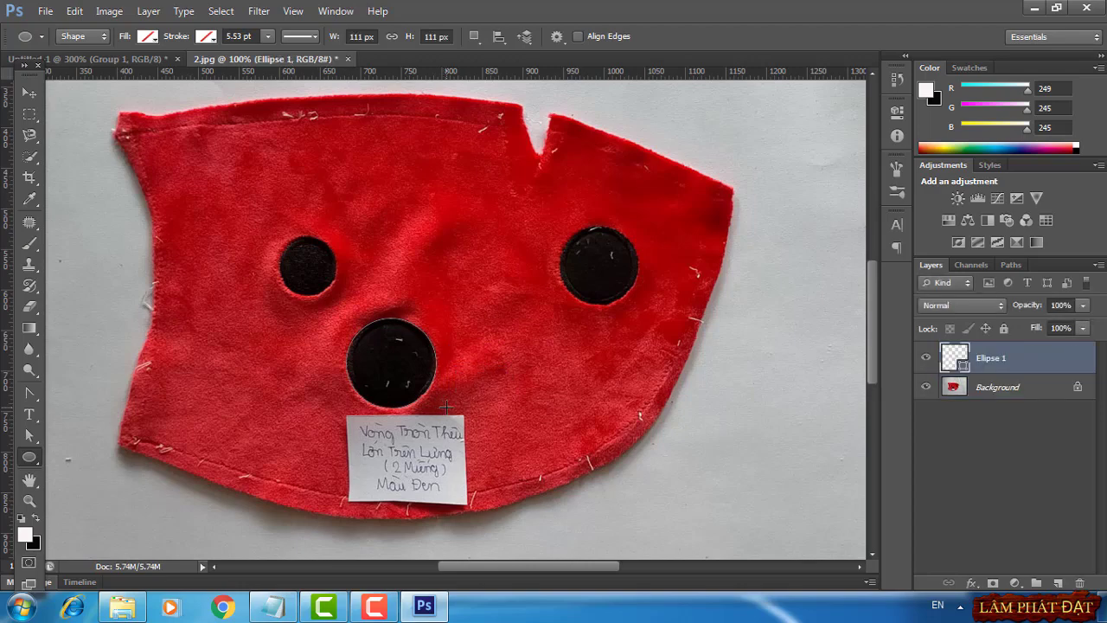
scroll(445, 406, "up", 1)
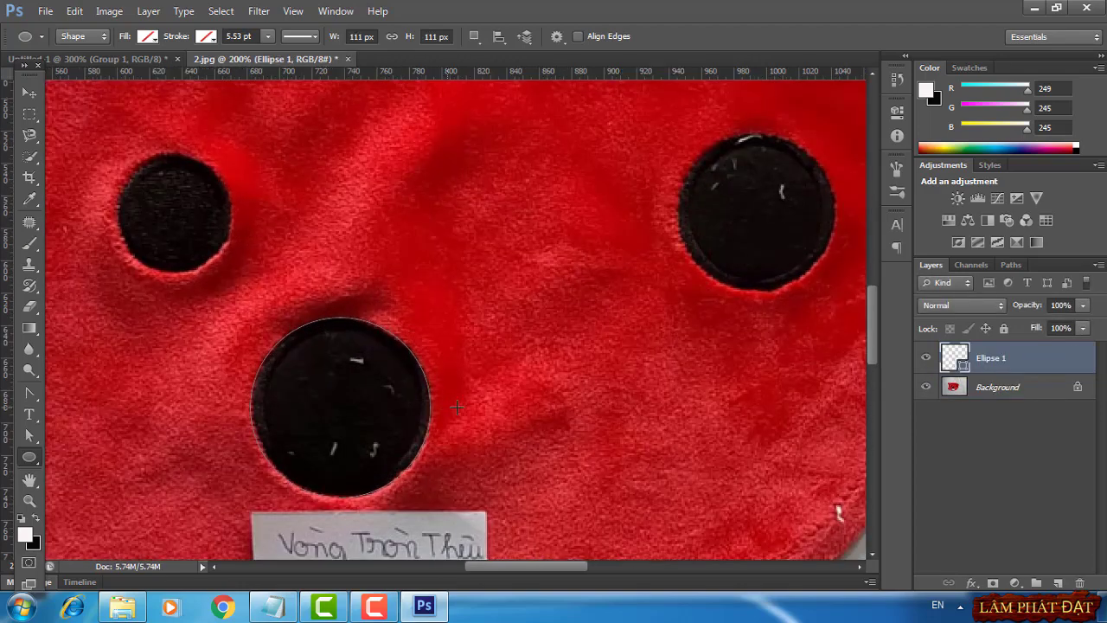
left_click_drag(480, 454, 556, 304)
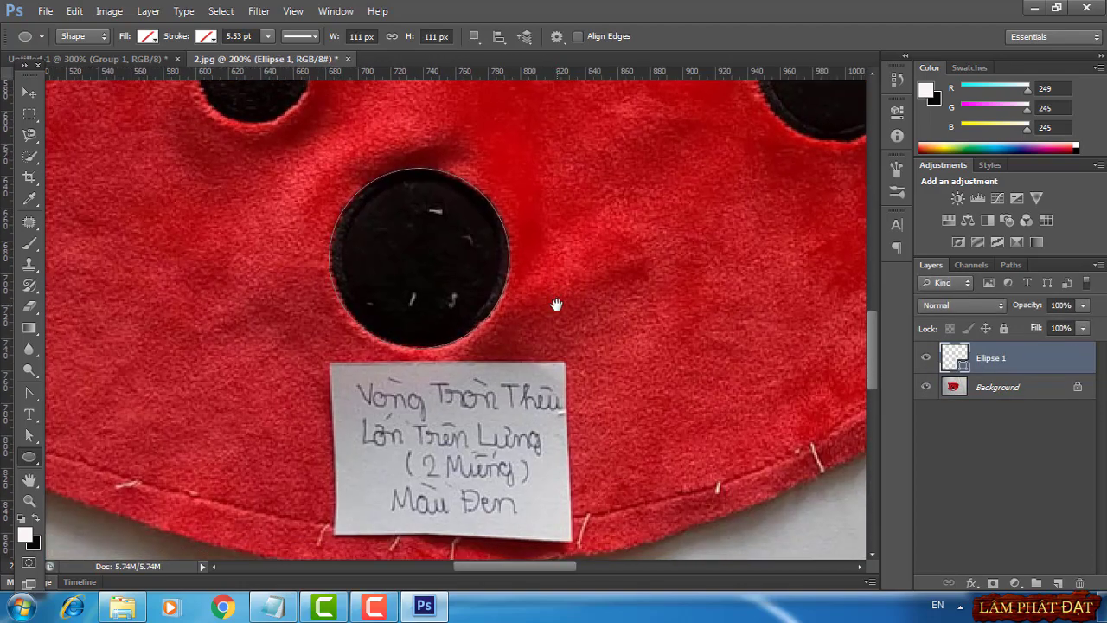
Delete the old Group 1 label in Untitled-1 and recentre the circle outline
left_click(86, 58)
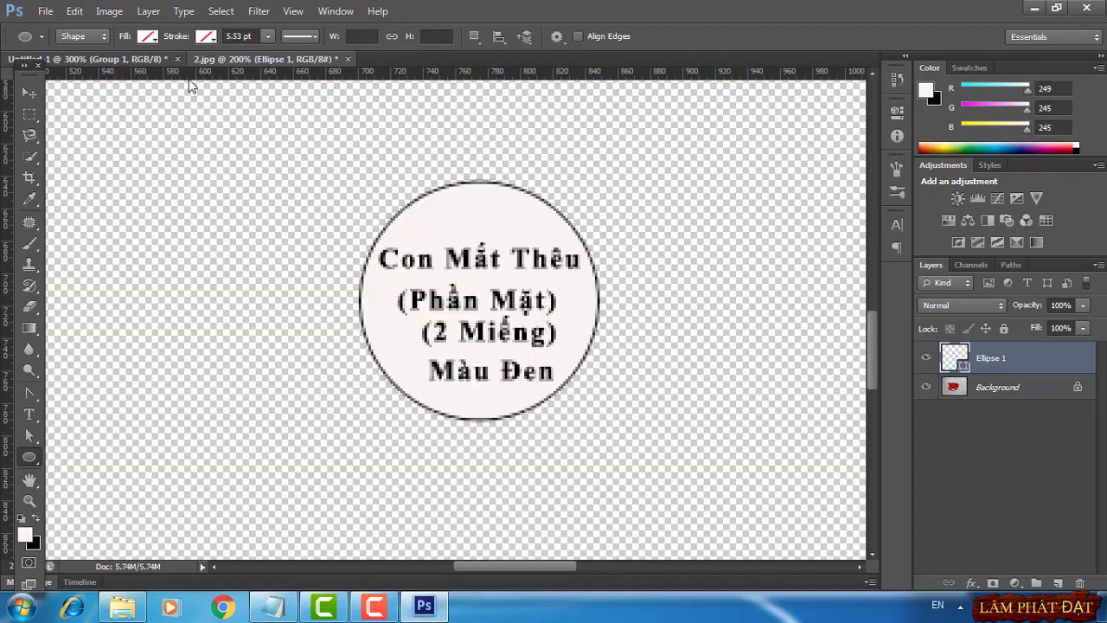
right_click(1007, 353)
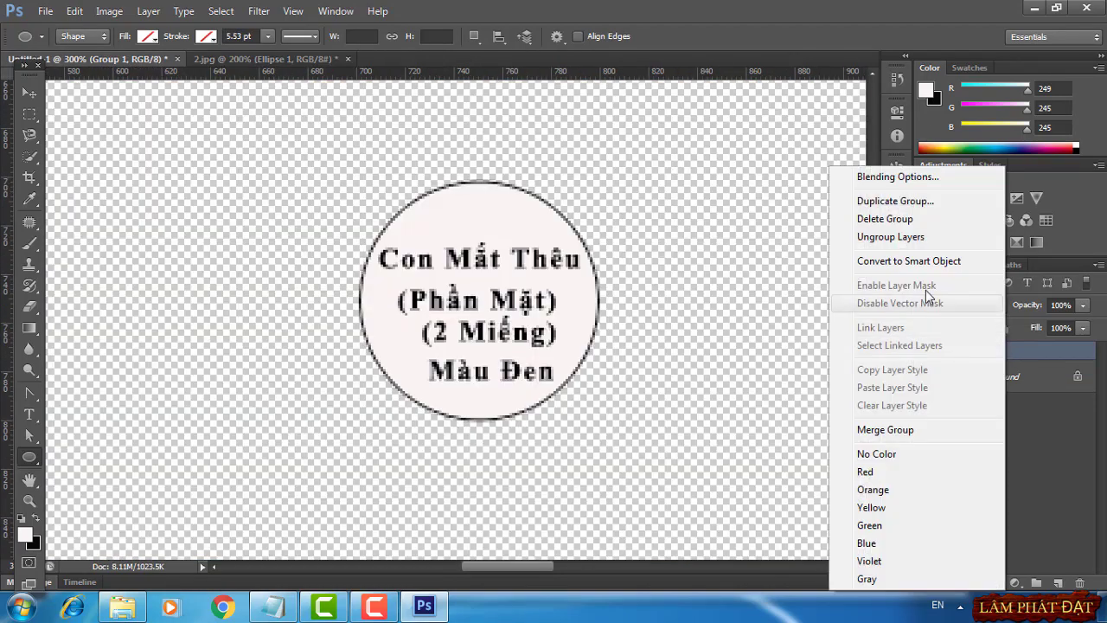
left_click(892, 220)
left_click(540, 242)
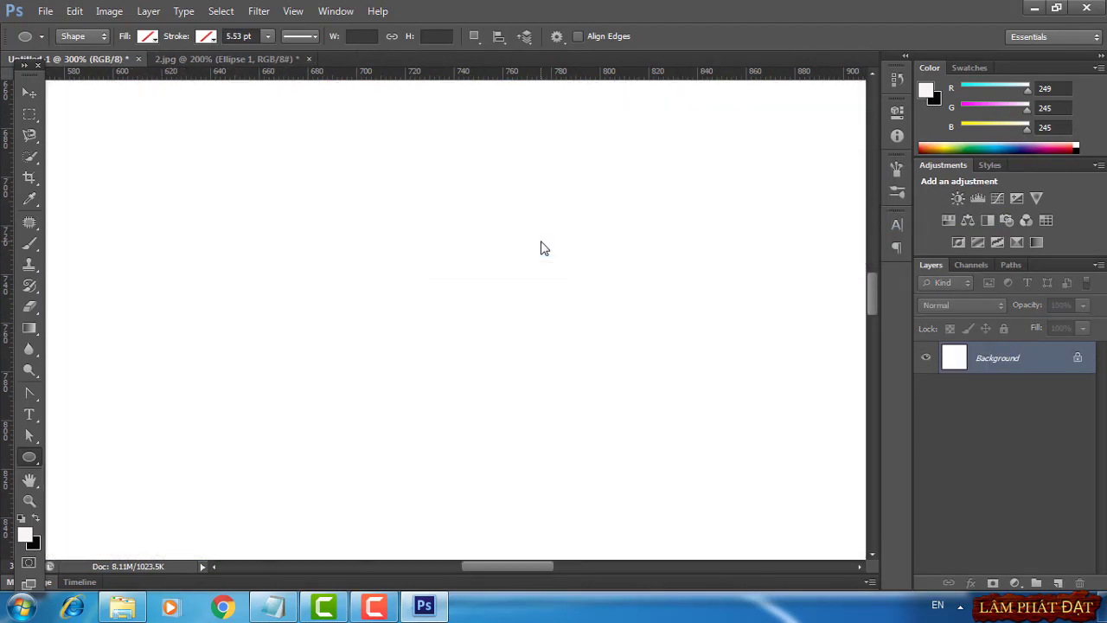
key("ctrl+minus")
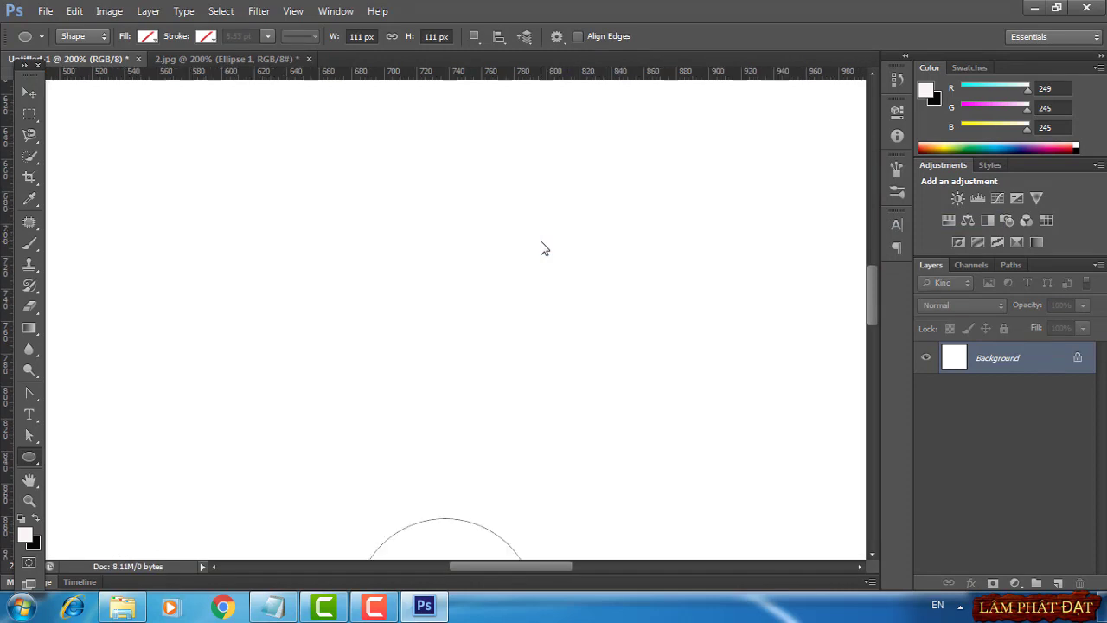
key("ctrl+minus")
left_click_drag(567, 411, 588, 250)
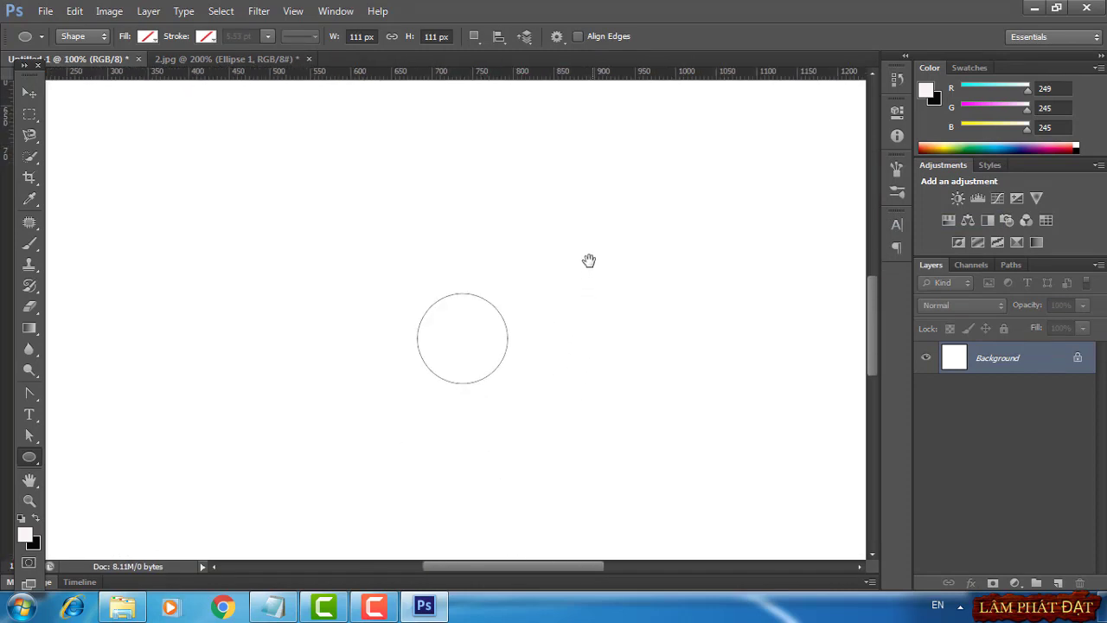
key("ctrl+plus")
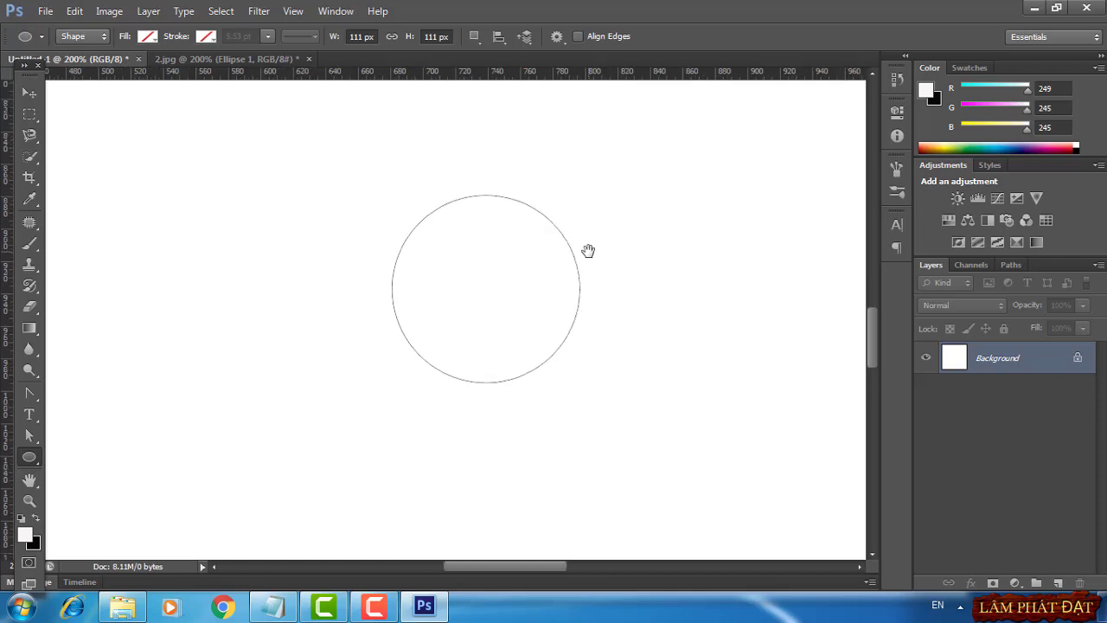
key("ctrl+plus")
left_click_drag(590, 326, 539, 353)
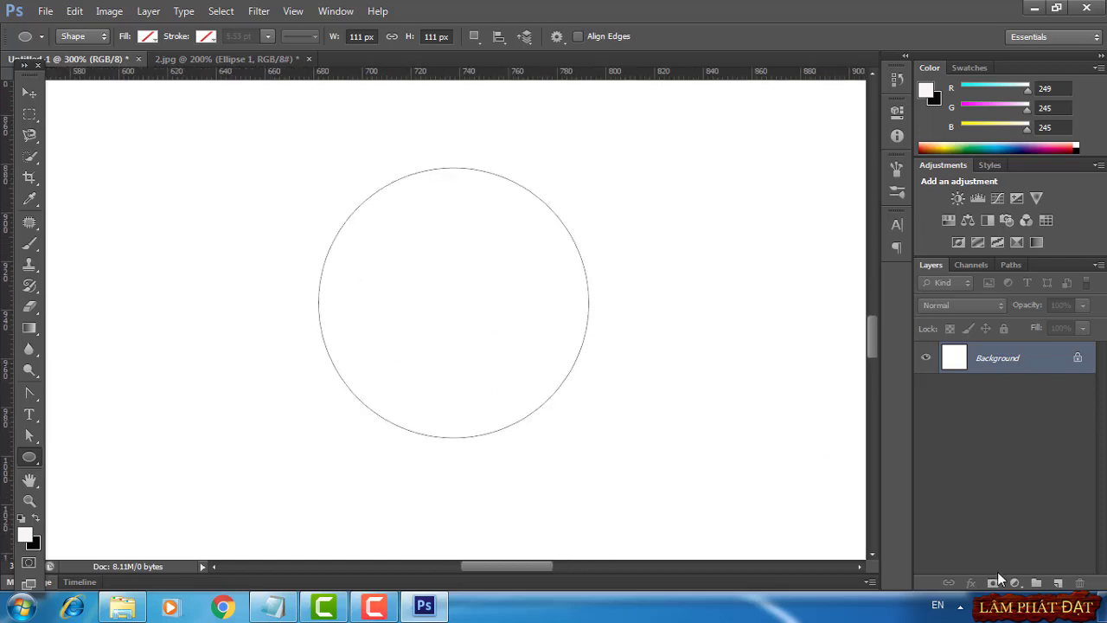
Fill the circle with pale pink f9f5f5 and add a 1 px inside black stroke
left_click(1015, 585)
left_click(1003, 236)
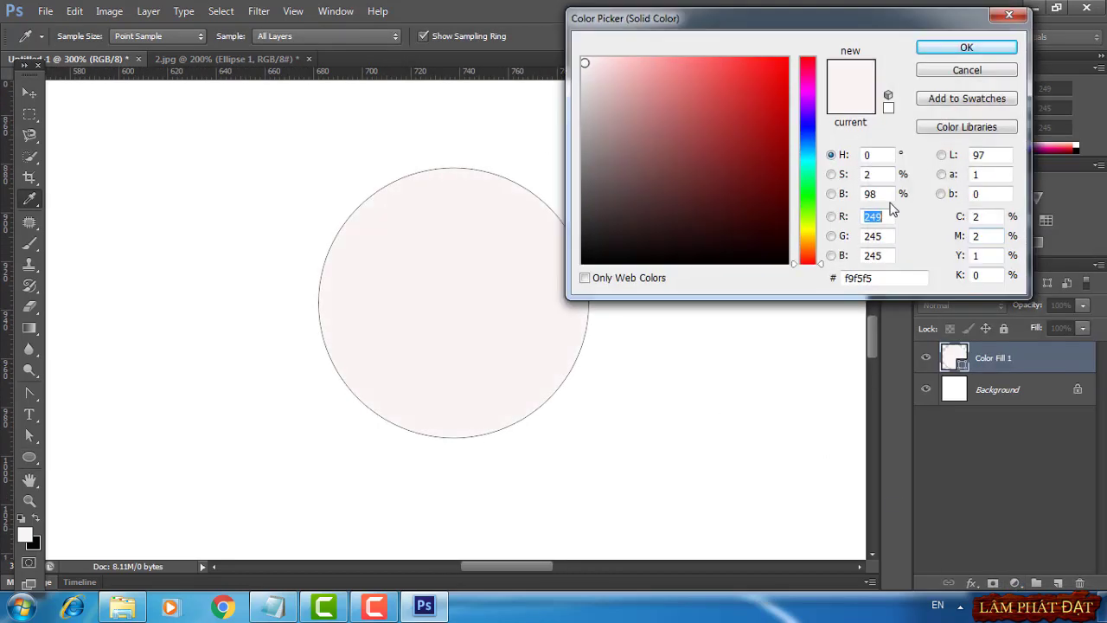
left_click(963, 48)
left_click(971, 582)
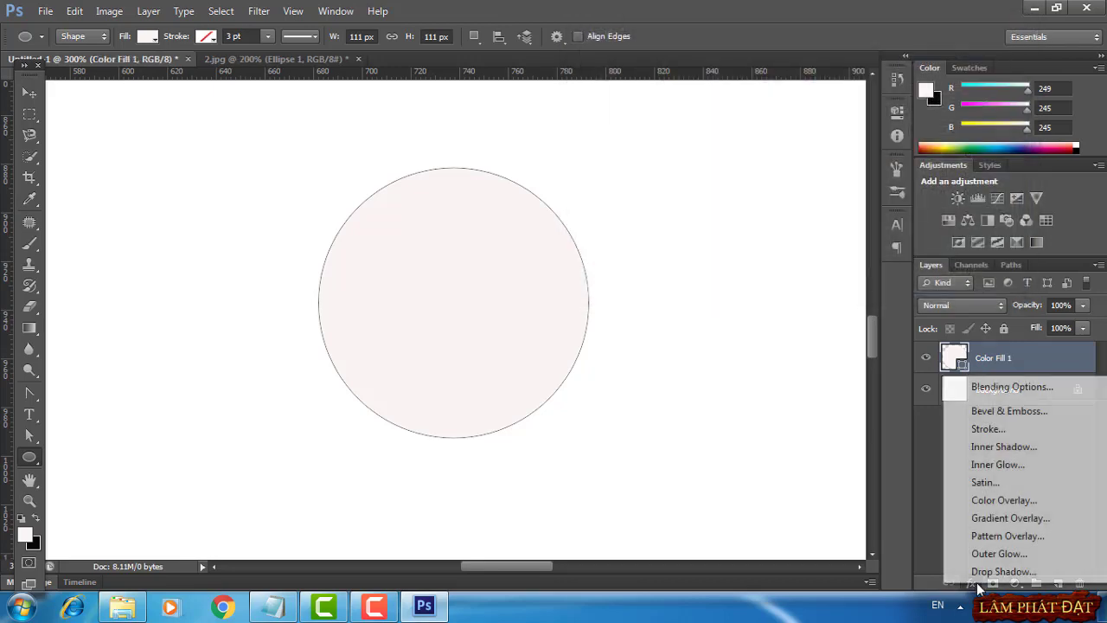
left_click(932, 436)
type("1")
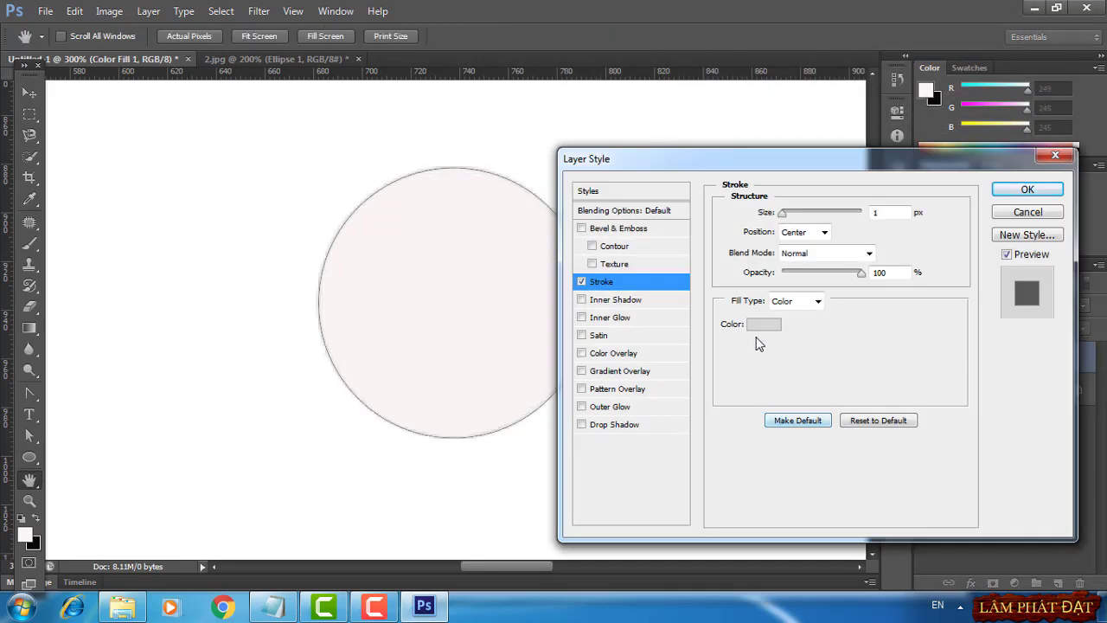
left_click(803, 232)
left_click(795, 258)
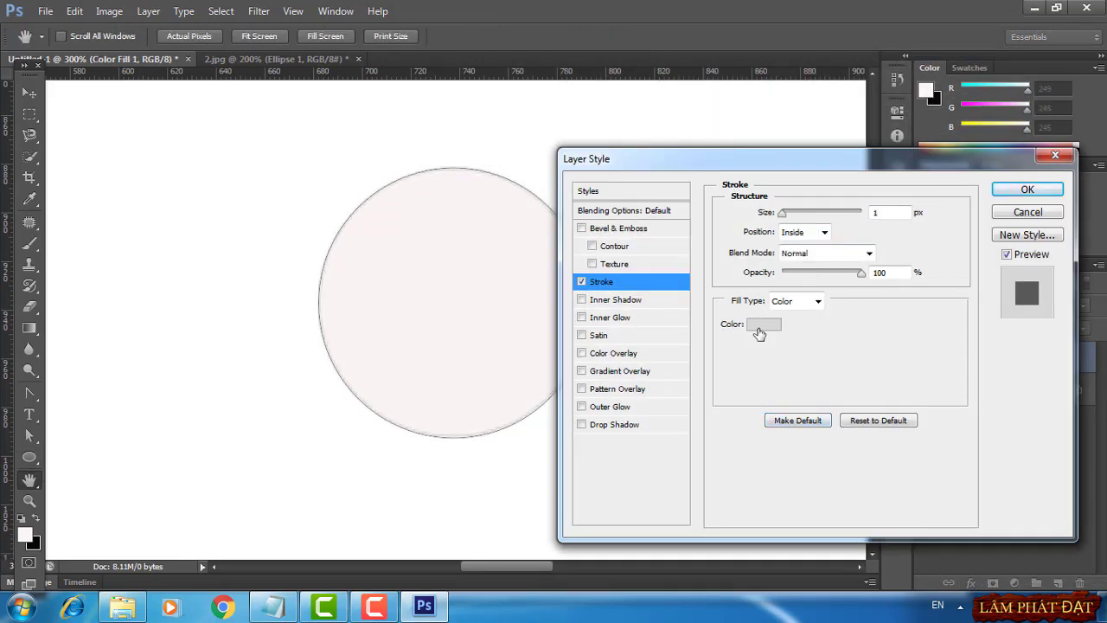
left_click(762, 323)
left_click(587, 256)
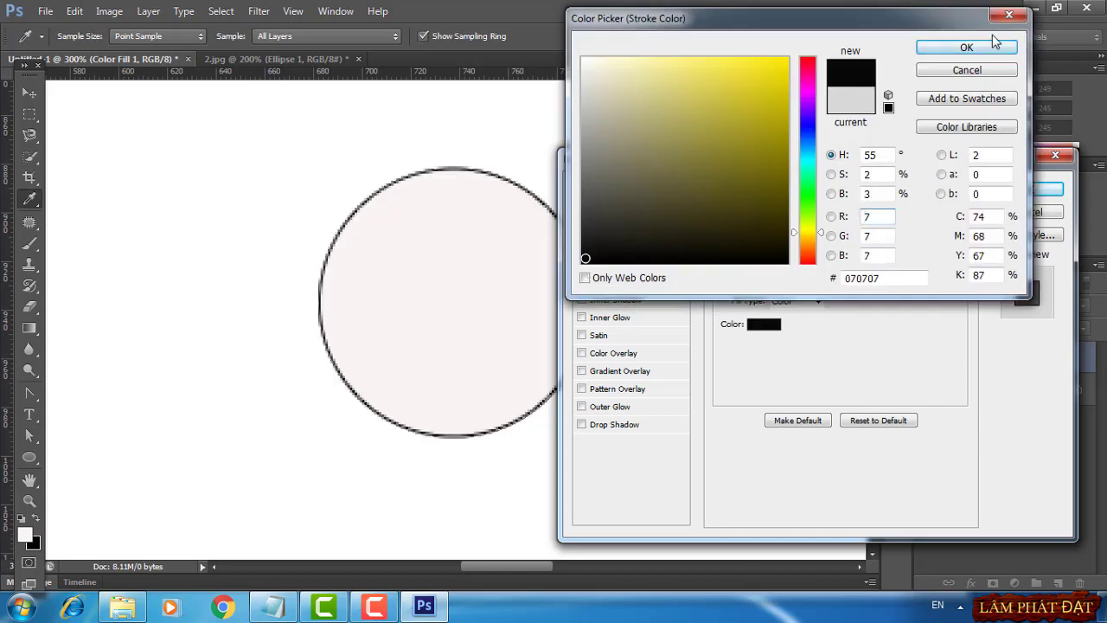
key("Return")
left_click(1029, 189)
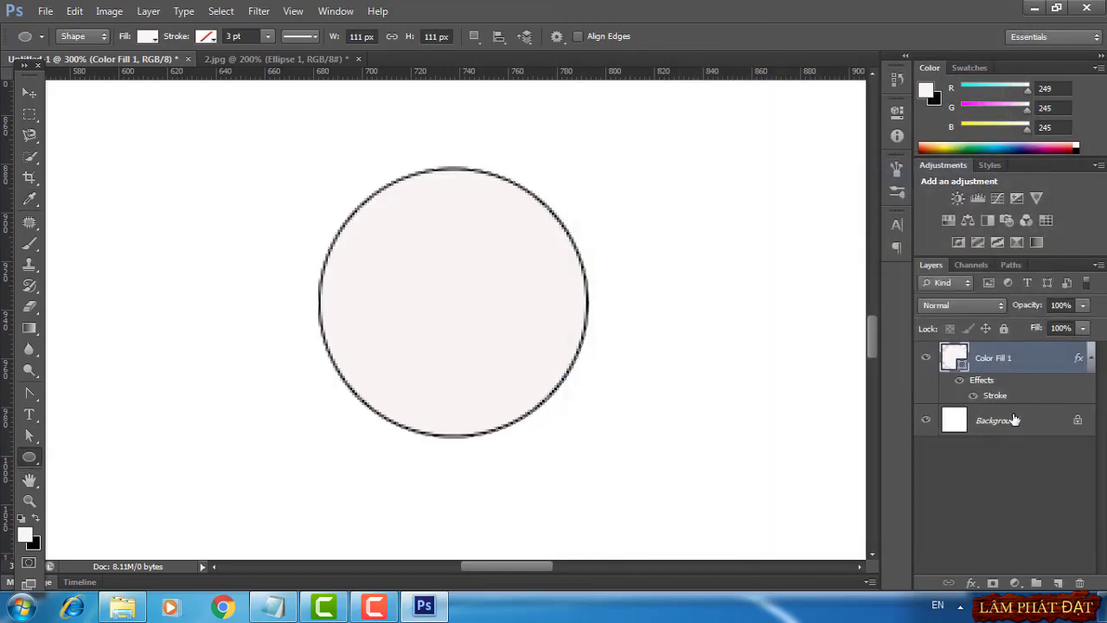
left_click(1011, 421)
Check 2.jpg, then group the 'Vòng Tròn Thêu Lớn (Phần Lưng)' label layers as Group 1
left_click(270, 60)
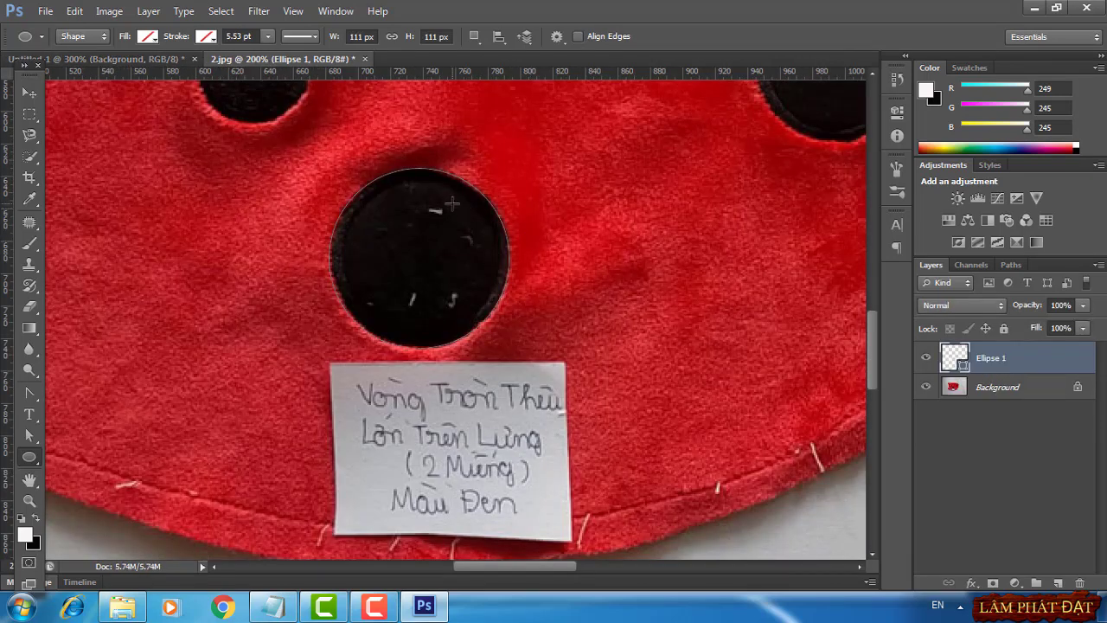
left_click(130, 58)
left_click(980, 479, "shift")
key("ctrl+g")
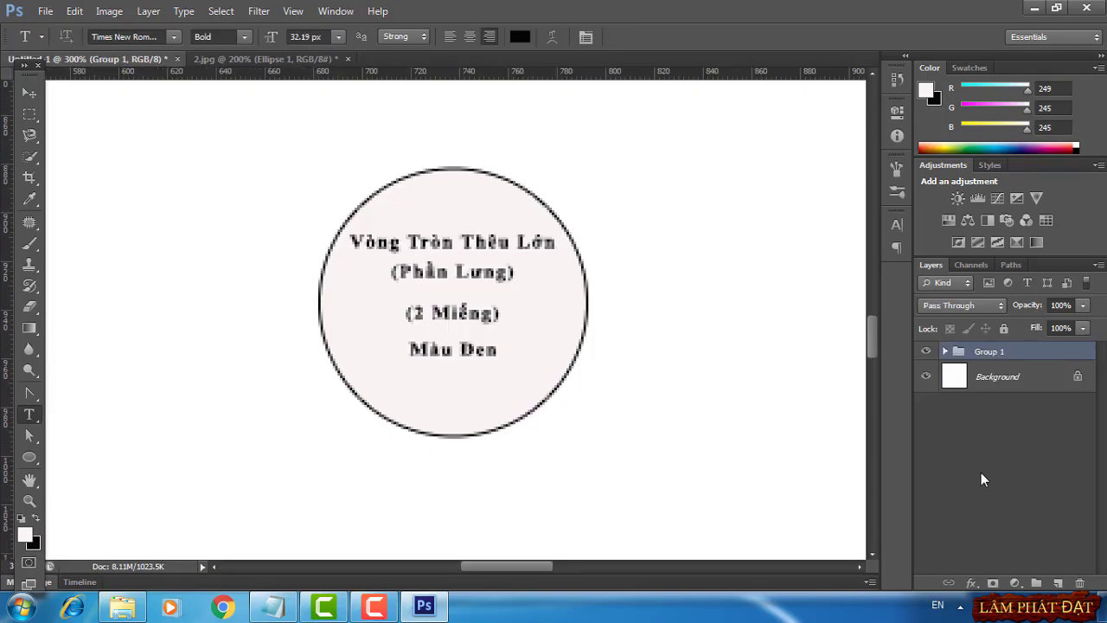
Hide the Background, Save for Web as transparent PNG 2.png, and close 2.jpg unsaved
left_click(926, 376)
left_click(45, 10)
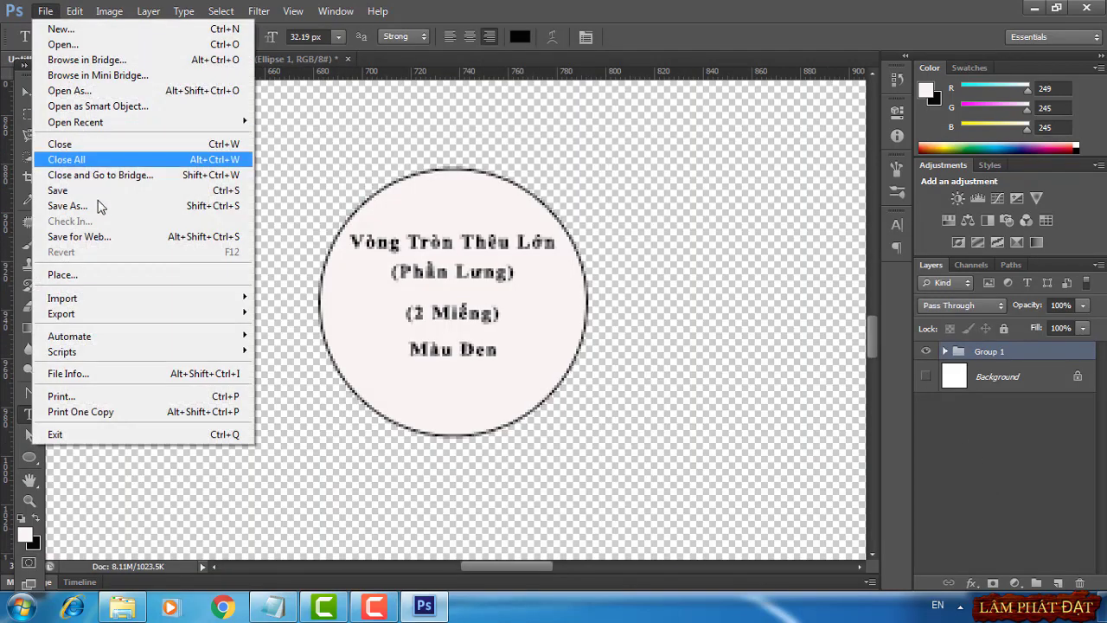
left_click(109, 242)
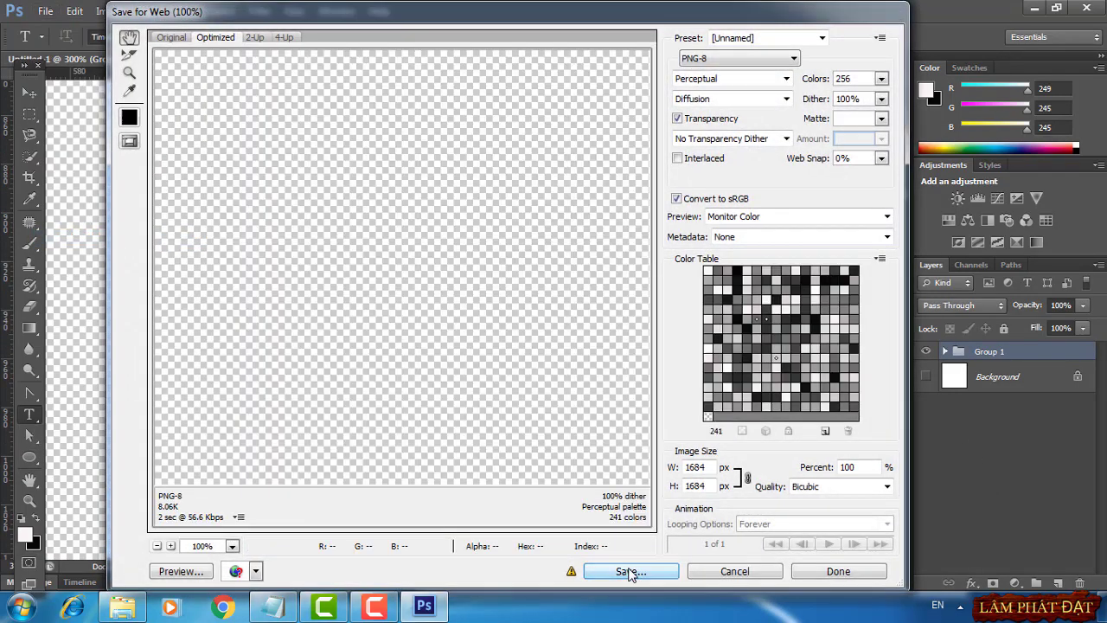
left_click(629, 572)
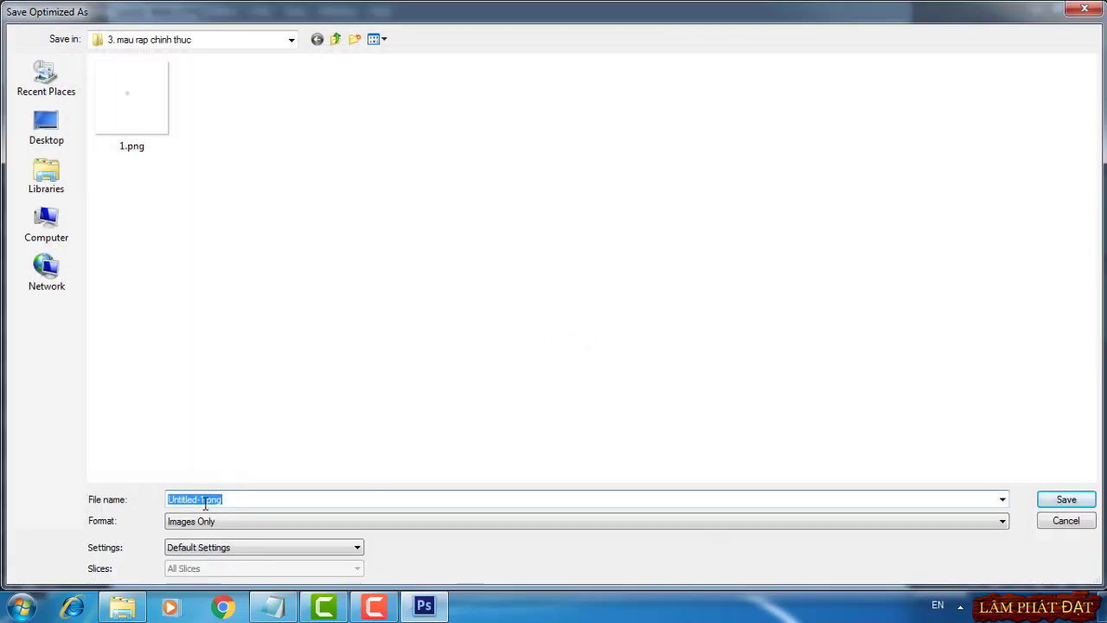
type("2")
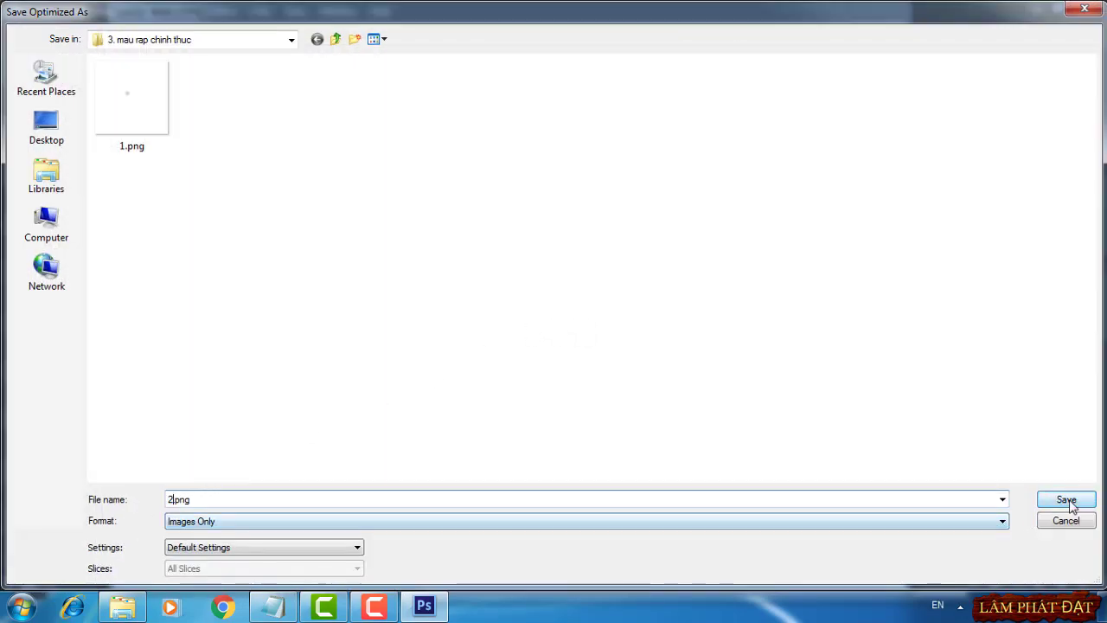
left_click(1062, 499)
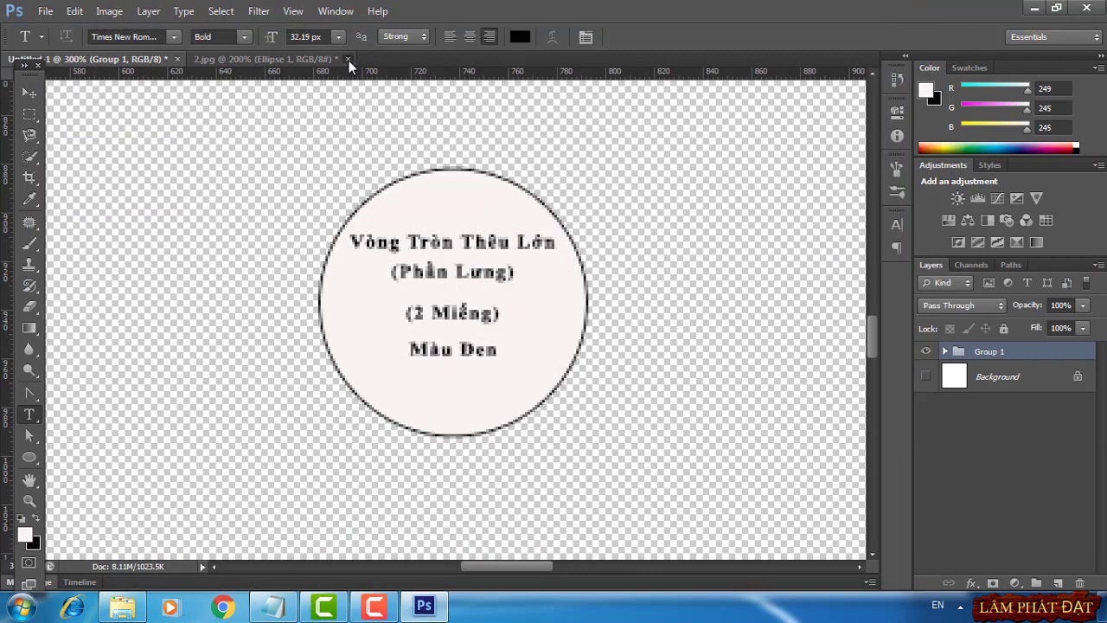
left_click(348, 58)
left_click(556, 235)
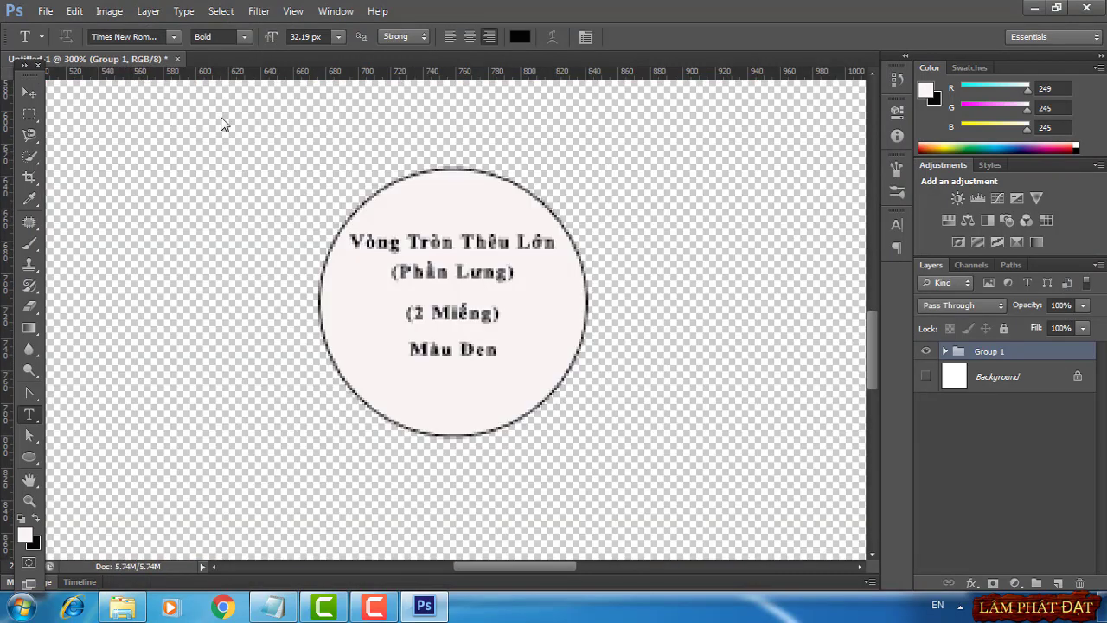
Open 3.jpg and zoom in on the small black back circle
left_click(45, 10)
left_click(61, 45)
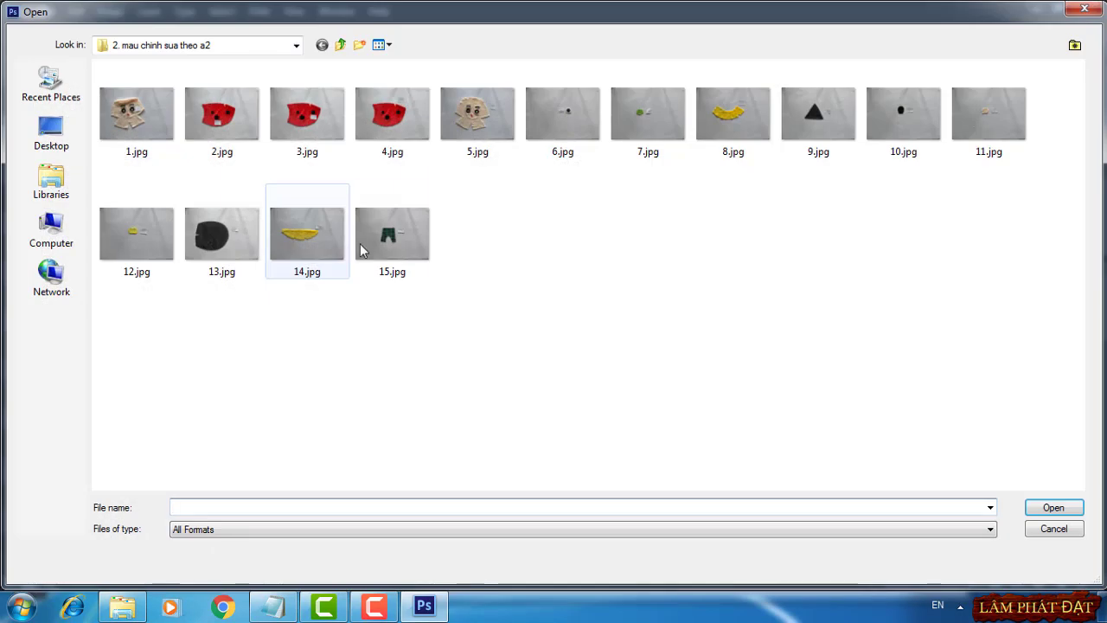
double_click(309, 119)
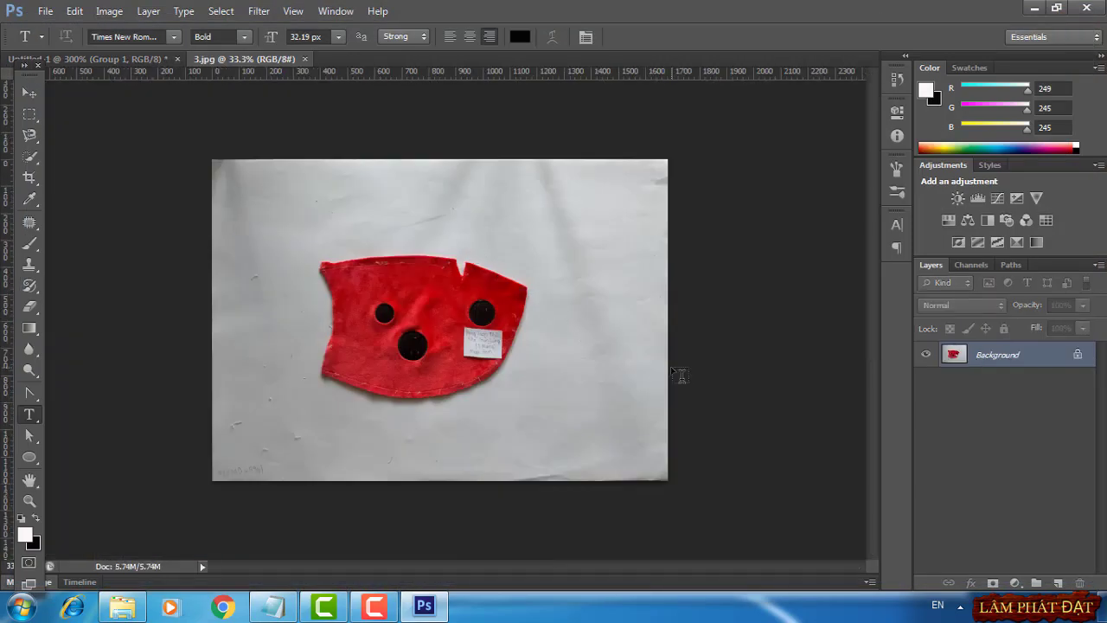
key("ctrl+plus")
key("ctrl+plus")
key("ctrl+plus")
key("ctrl+plus")
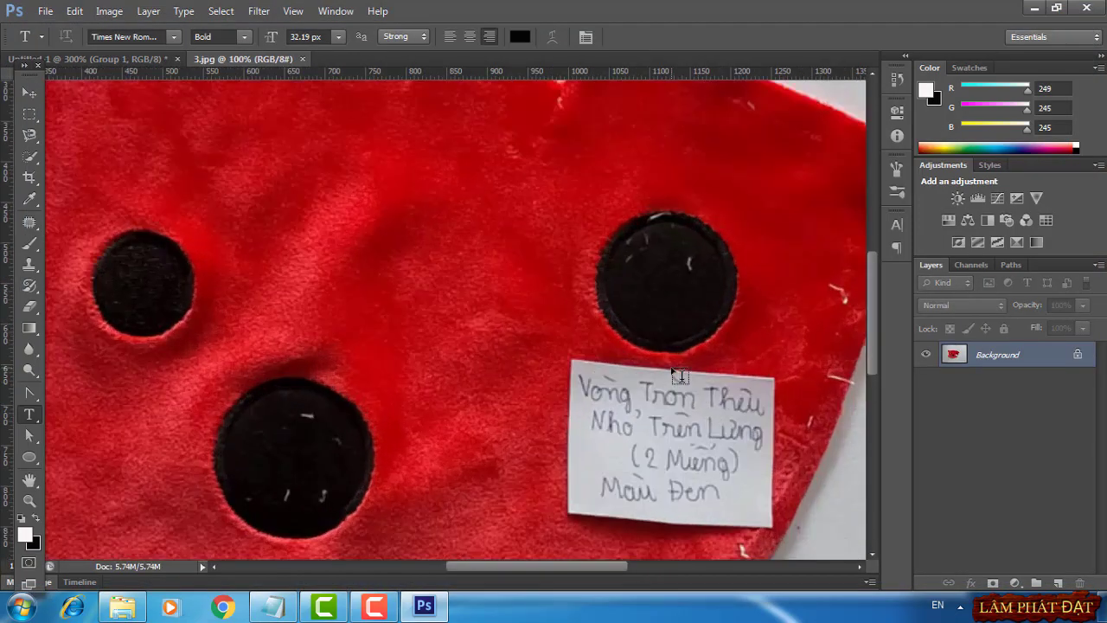
key("ctrl+plus")
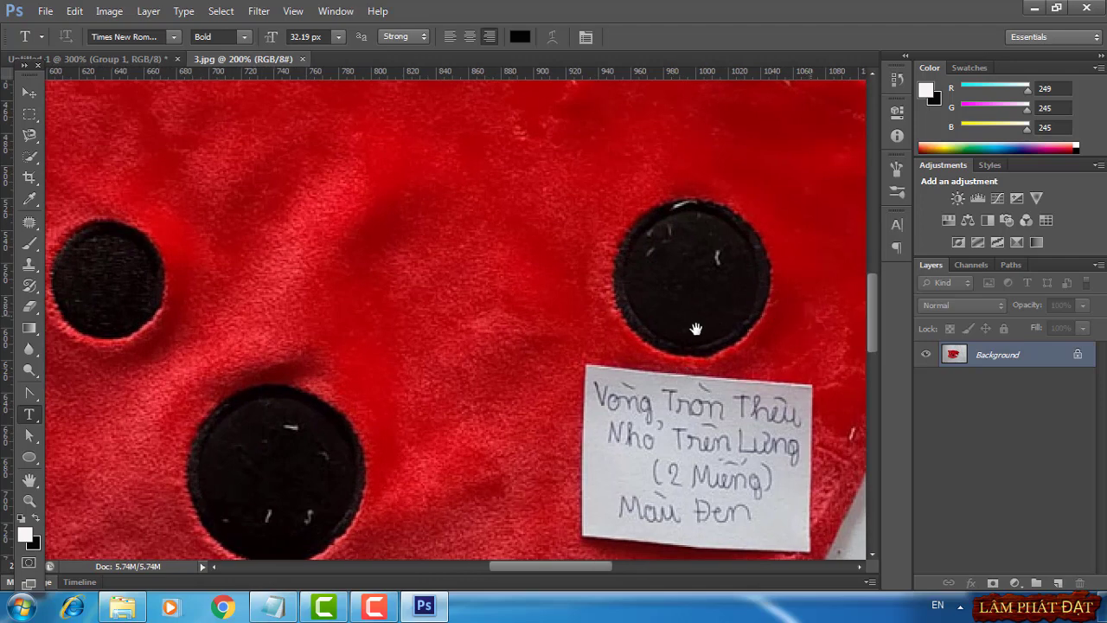
left_click_drag(811, 315, 651, 336)
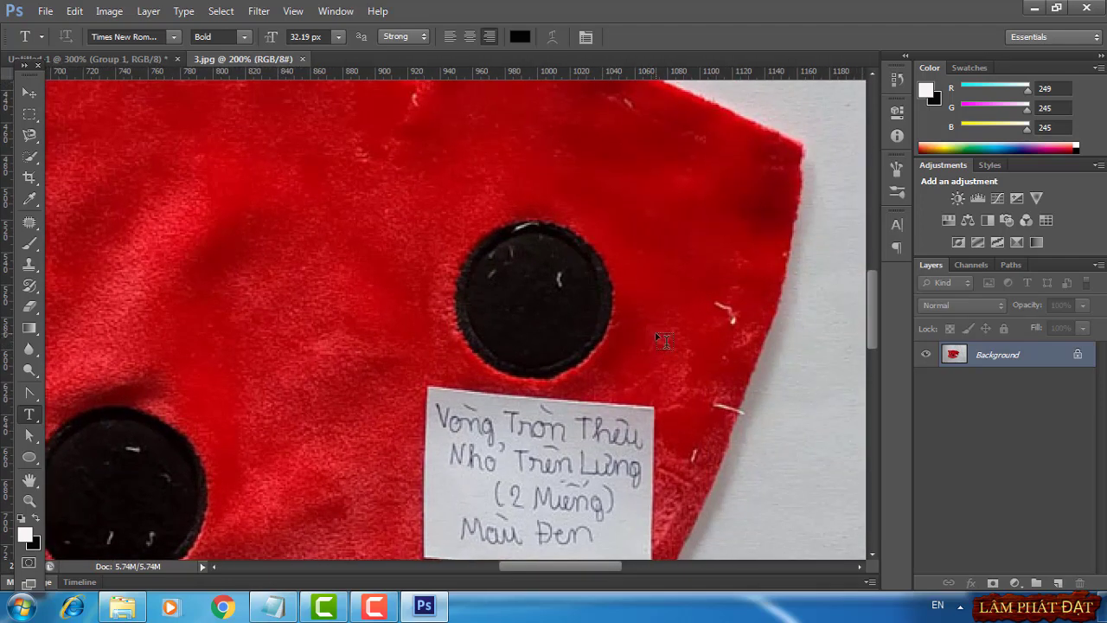
Draw a 98 px Ellipse circle over the small black circle, then return to Untitled-1
left_click(26, 455)
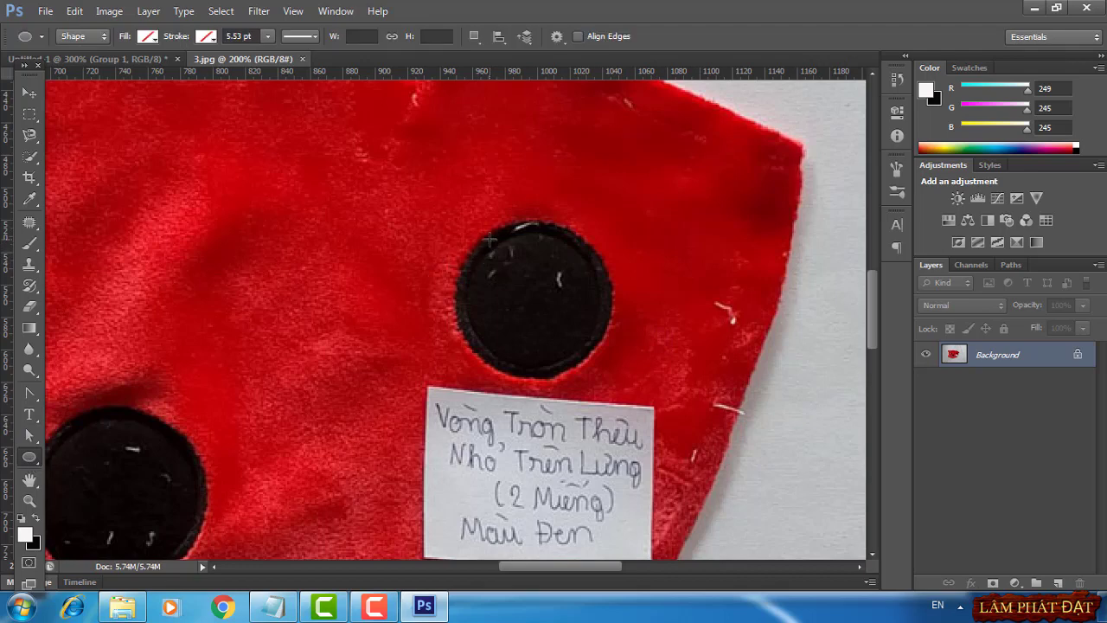
left_click_drag(490, 239, 621, 377)
key("space")
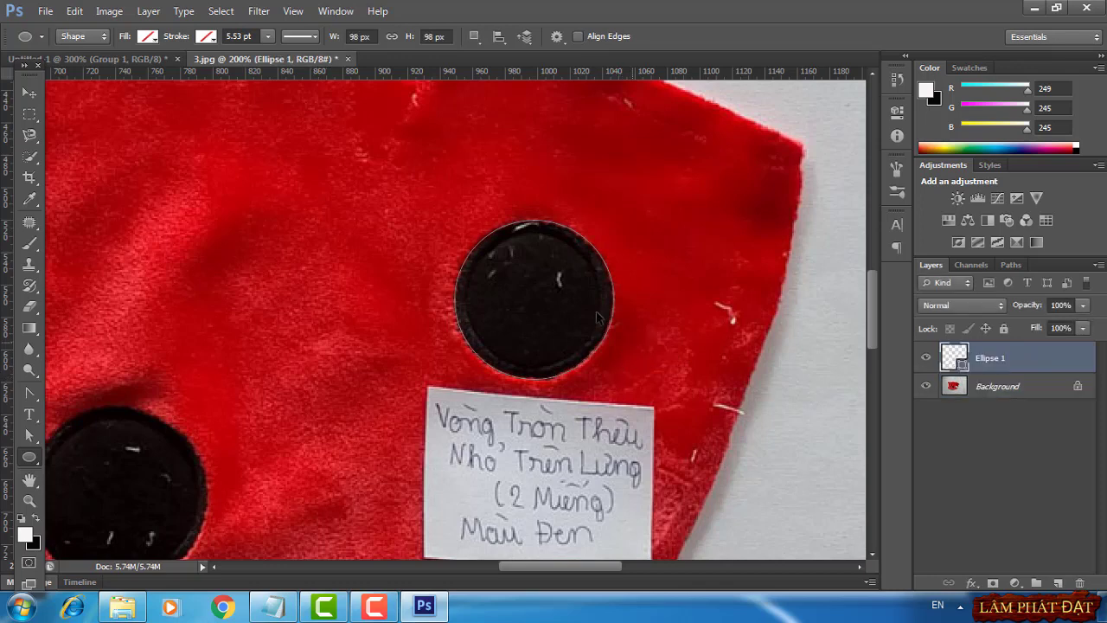
left_click(140, 57)
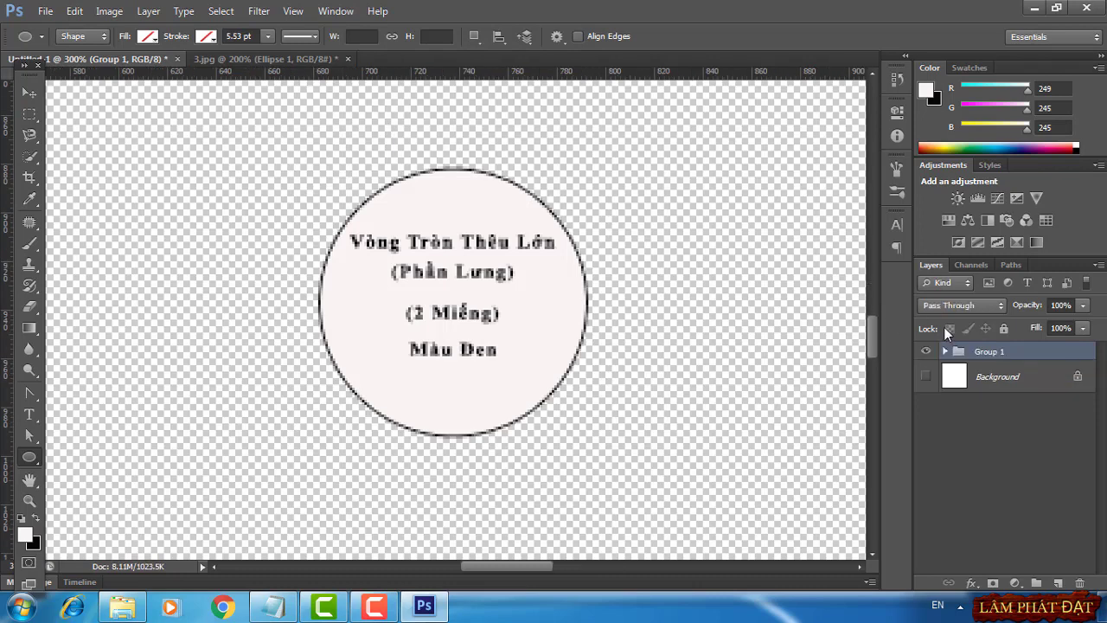
Delete Group 1 and its contents, then bring the circle outline into view
right_click(1012, 352)
left_click(890, 222)
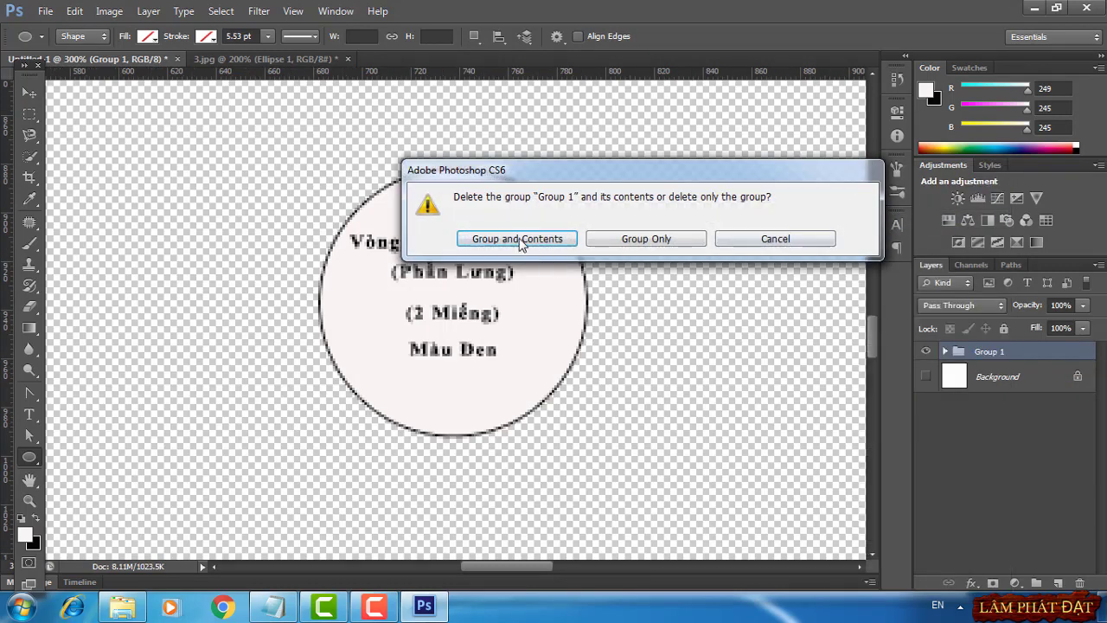
left_click(506, 242)
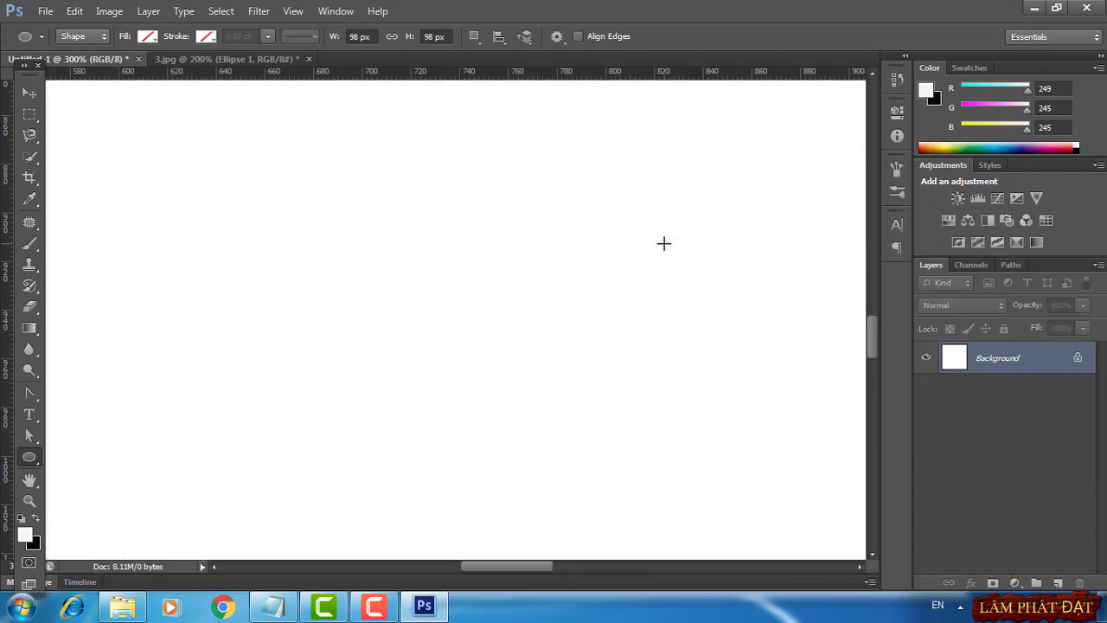
key("ctrl+minus")
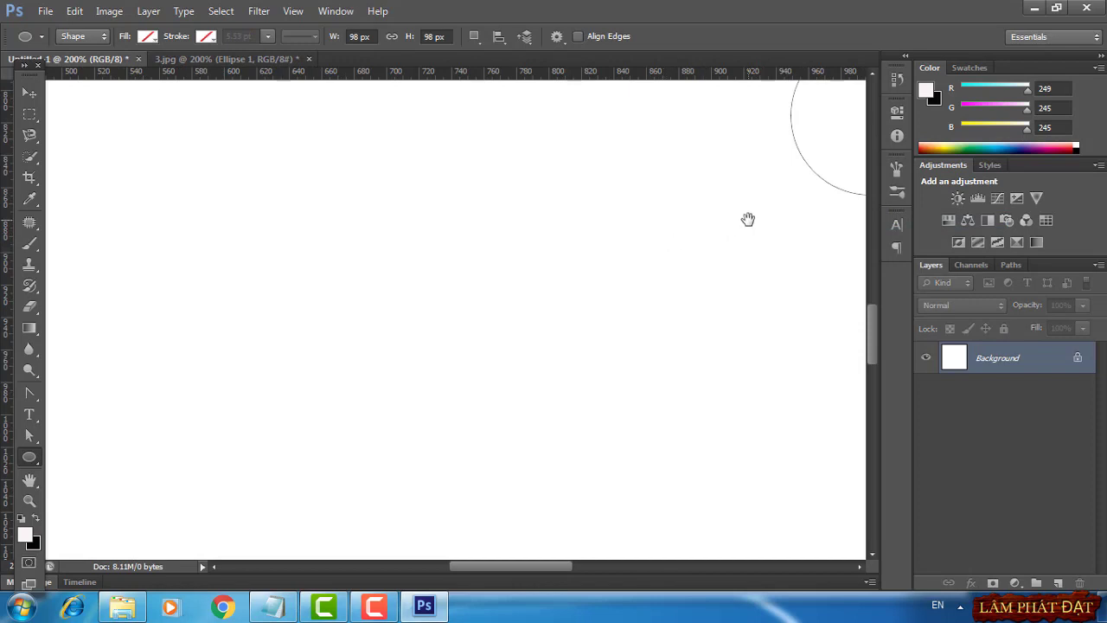
mouse_move(748, 219)
left_mouse_down()
mouse_move(528, 355)
mouse_move(429, 390)
mouse_move(327, 398)
left_mouse_up()
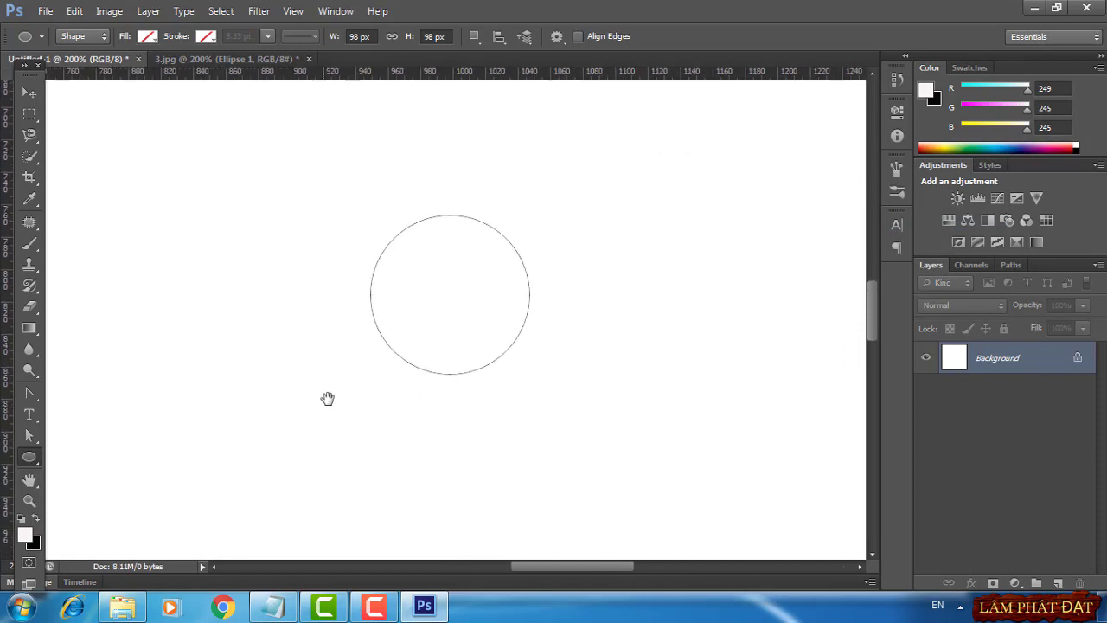
key("ctrl+plus")
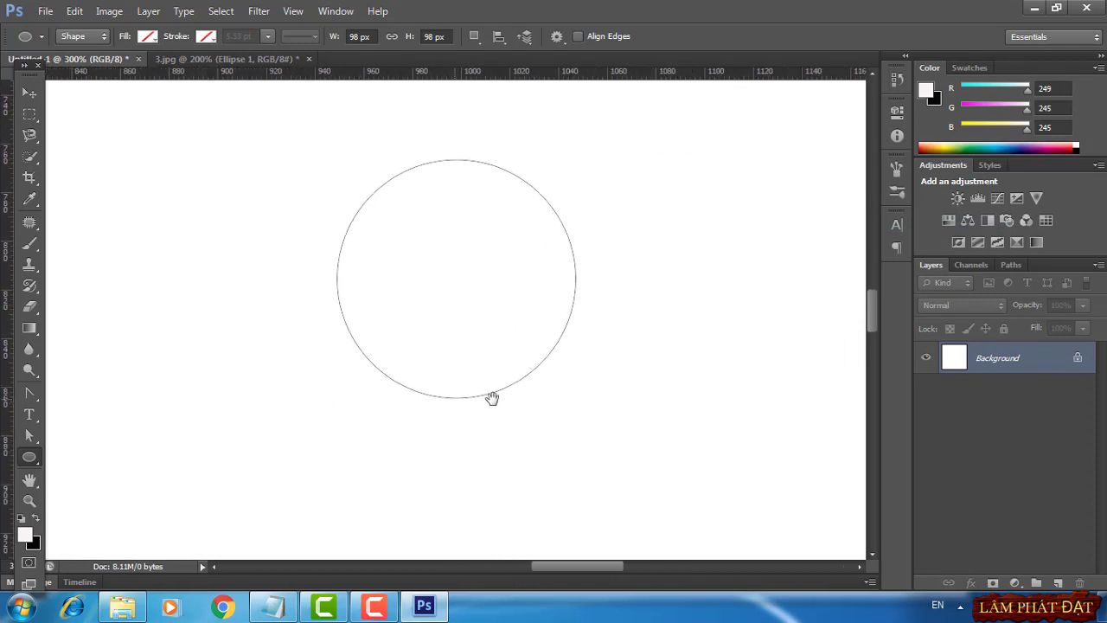
left_click_drag(491, 395, 491, 423)
Fill the circle with an off-white Solid Color fill layer
left_click(1015, 583)
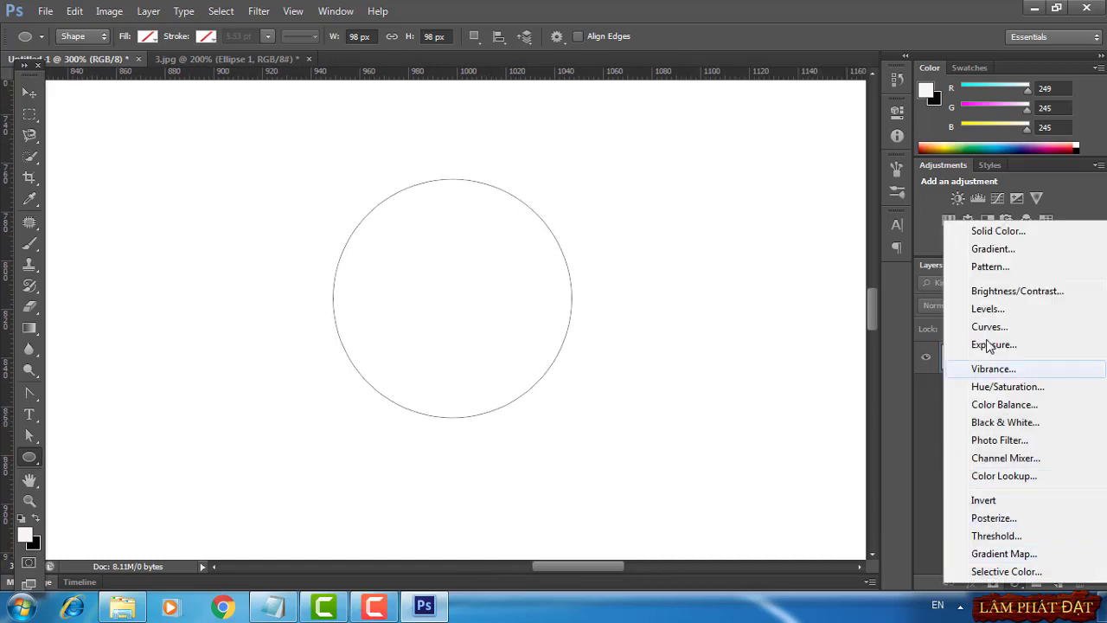
left_click(985, 230)
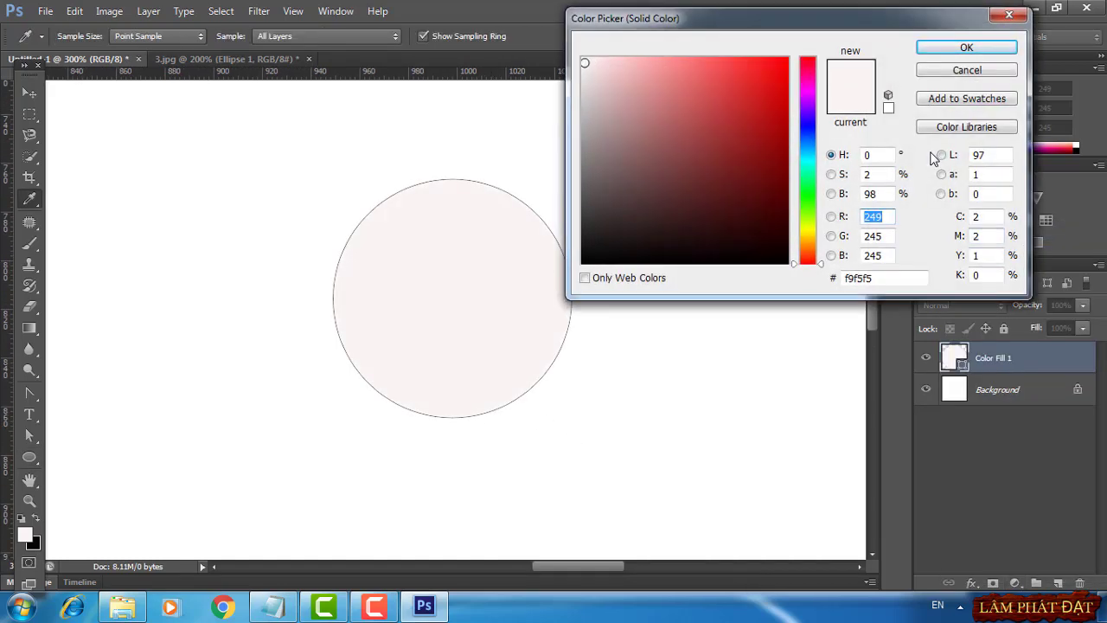
left_click(966, 49)
Give the fill a black Inside Stroke layer style, then select the Background layer
left_click(970, 582)
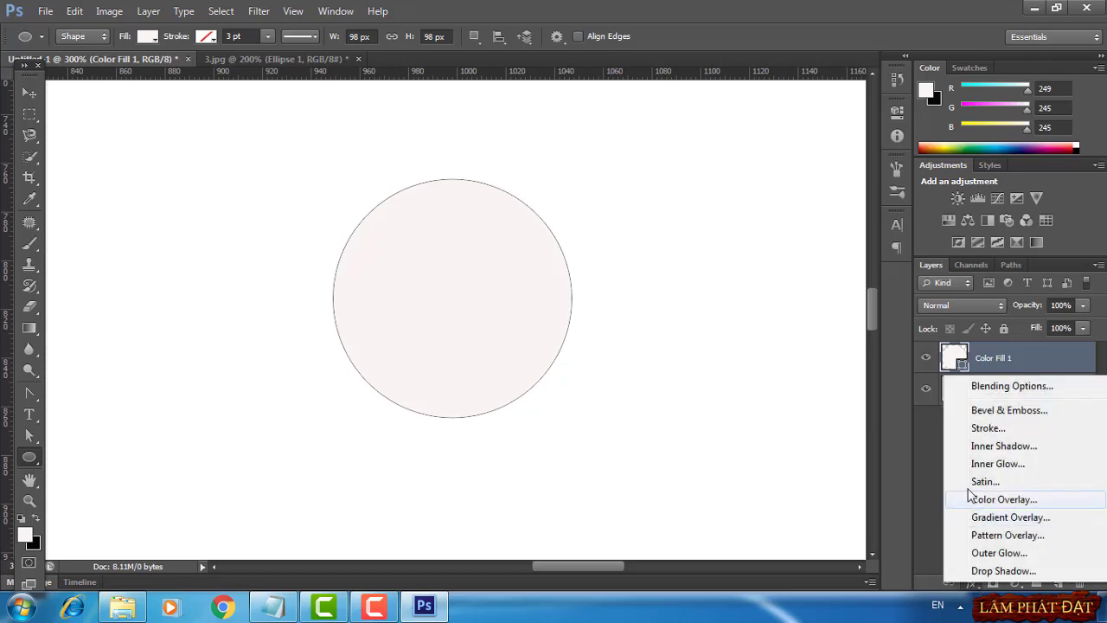
left_click(970, 428)
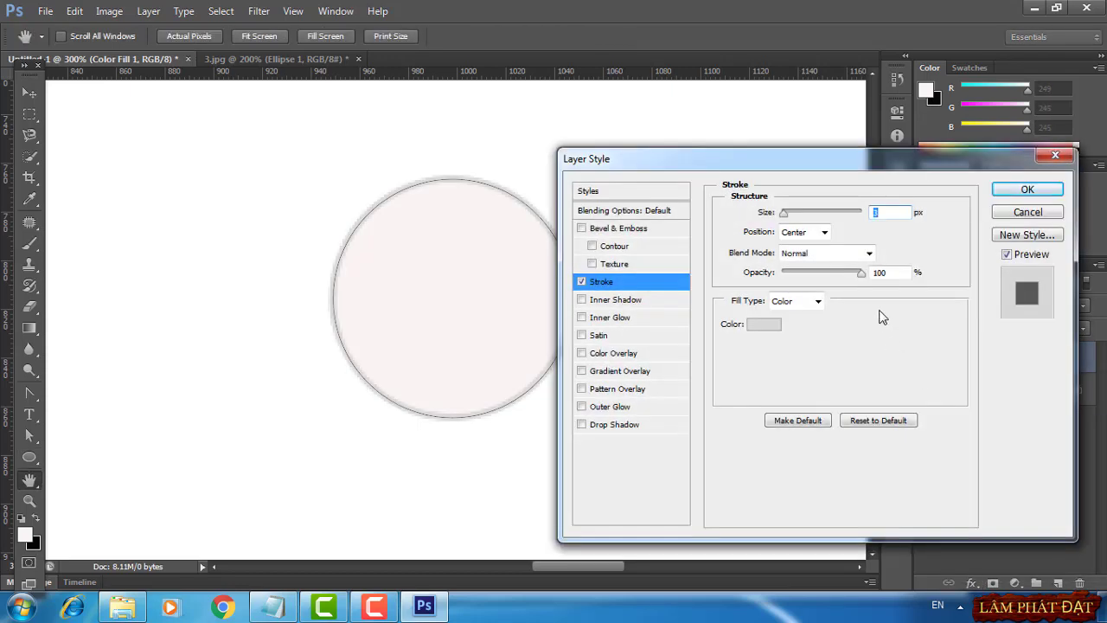
left_click(805, 231)
left_click(792, 262)
left_click(748, 324)
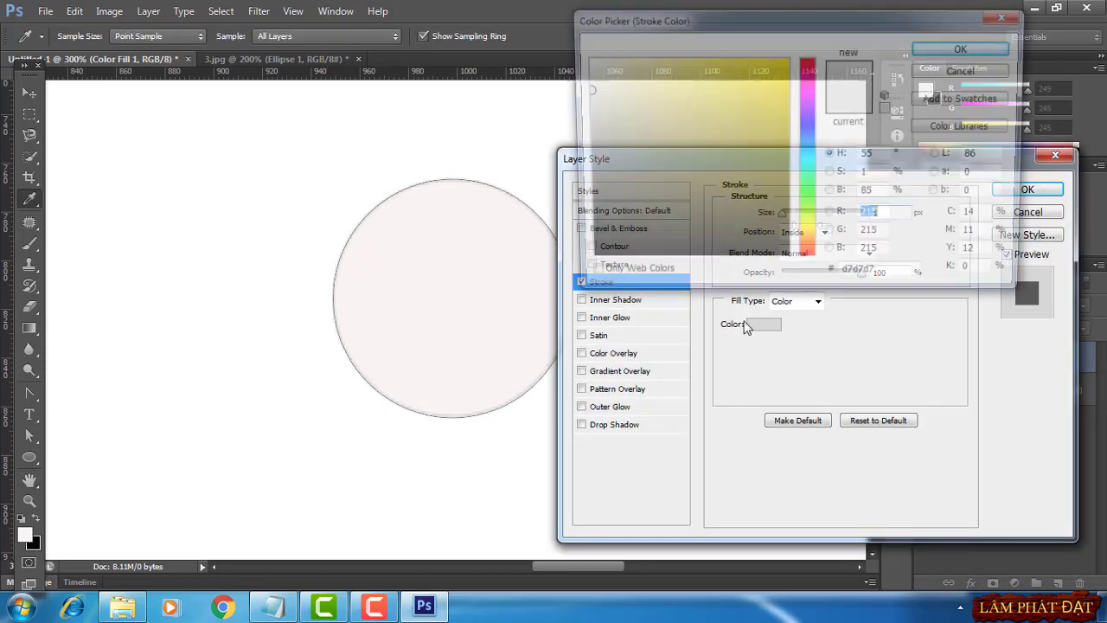
left_click(590, 259)
left_click(985, 49)
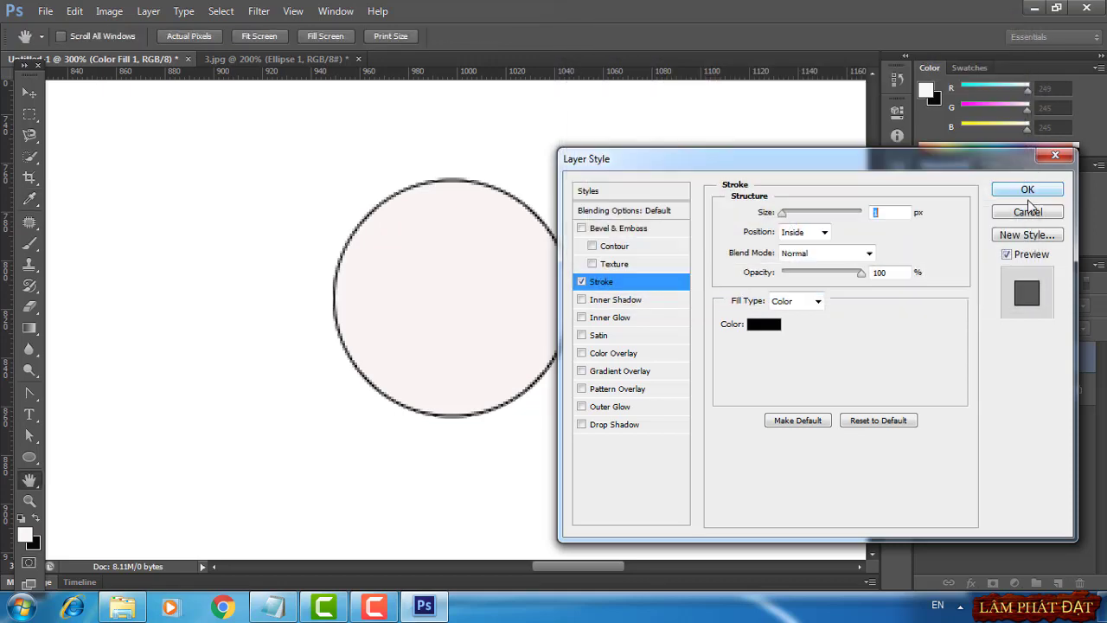
left_click(1027, 189)
left_click(996, 420)
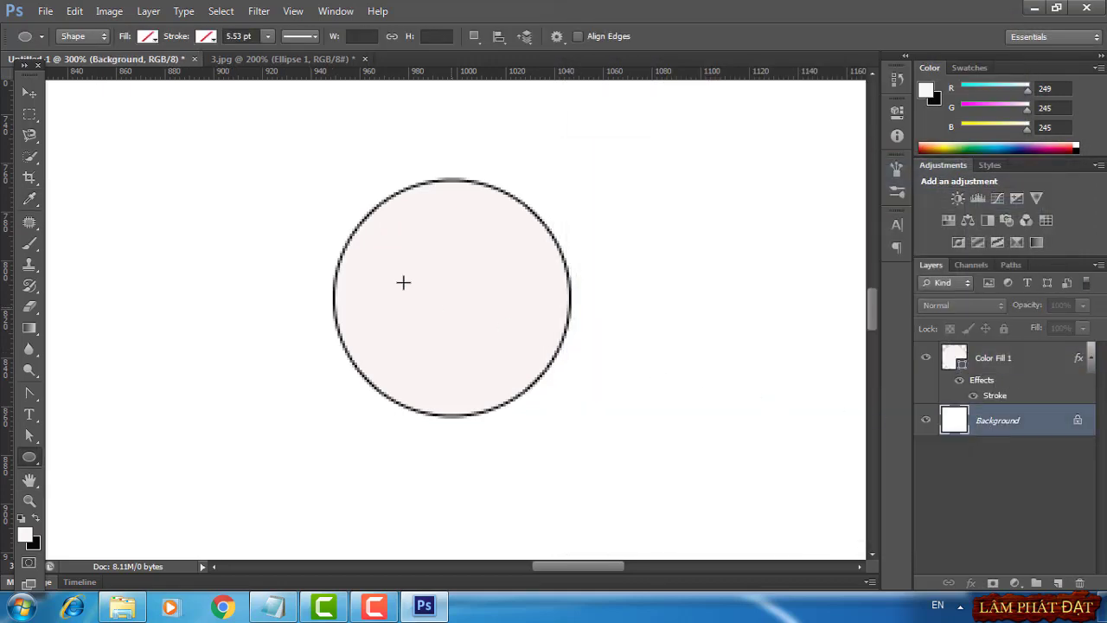
left_click(300, 57)
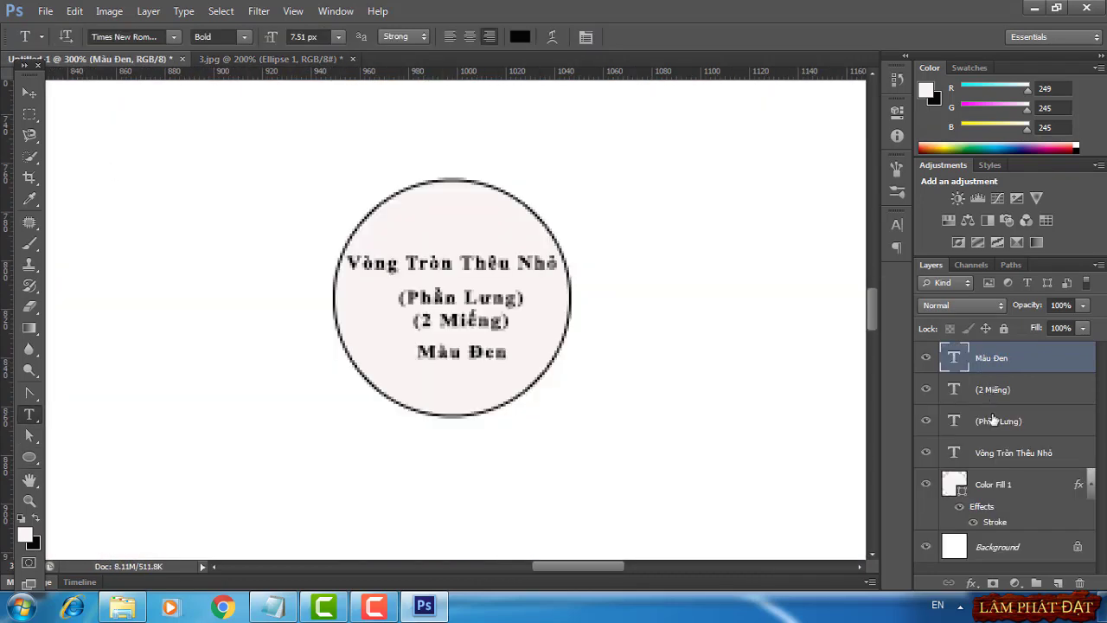
Group the text layers with Color Fill 1 and hide the Background layer
left_click(998, 490, "shift")
key("ctrl+g")
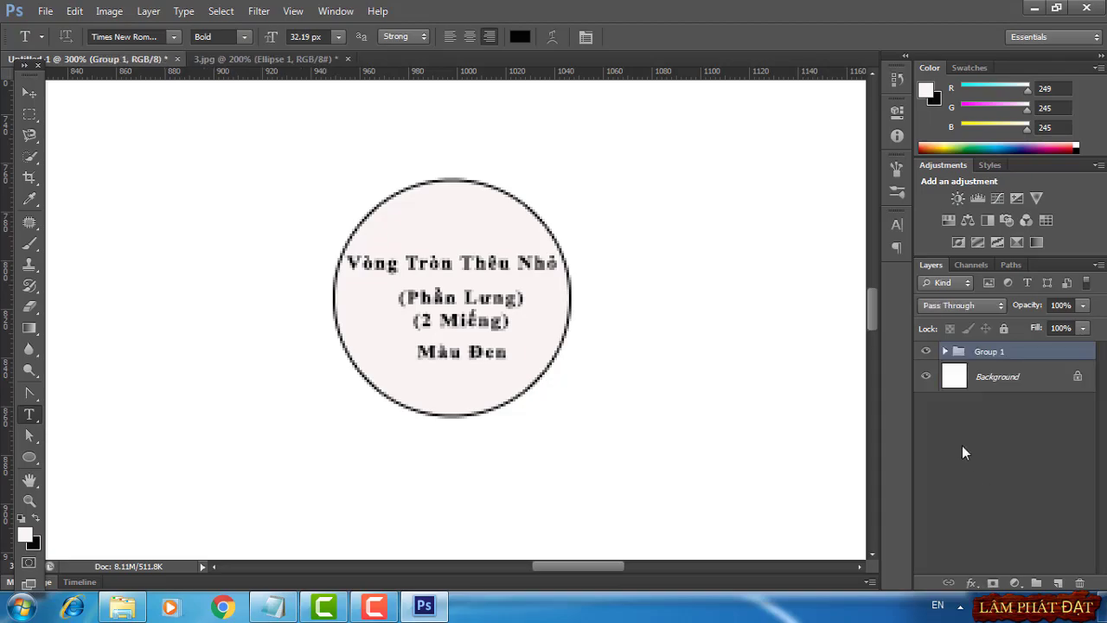
left_click(927, 377)
Export the circle label via Save for Web as transparent PNG-8 named 3.png
left_click(45, 10)
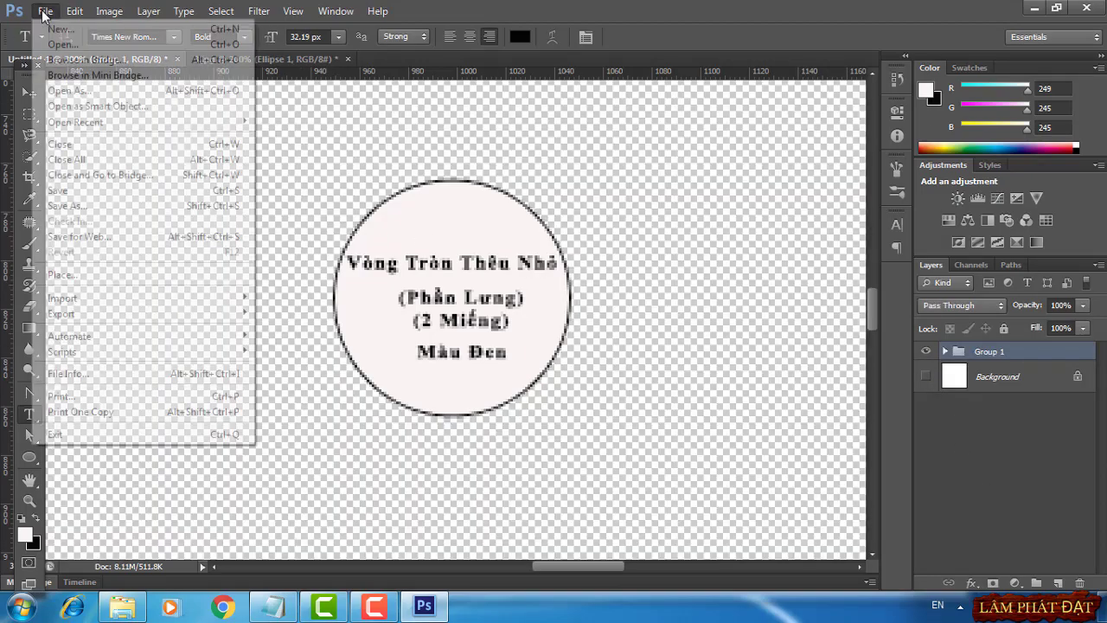
left_click(130, 236)
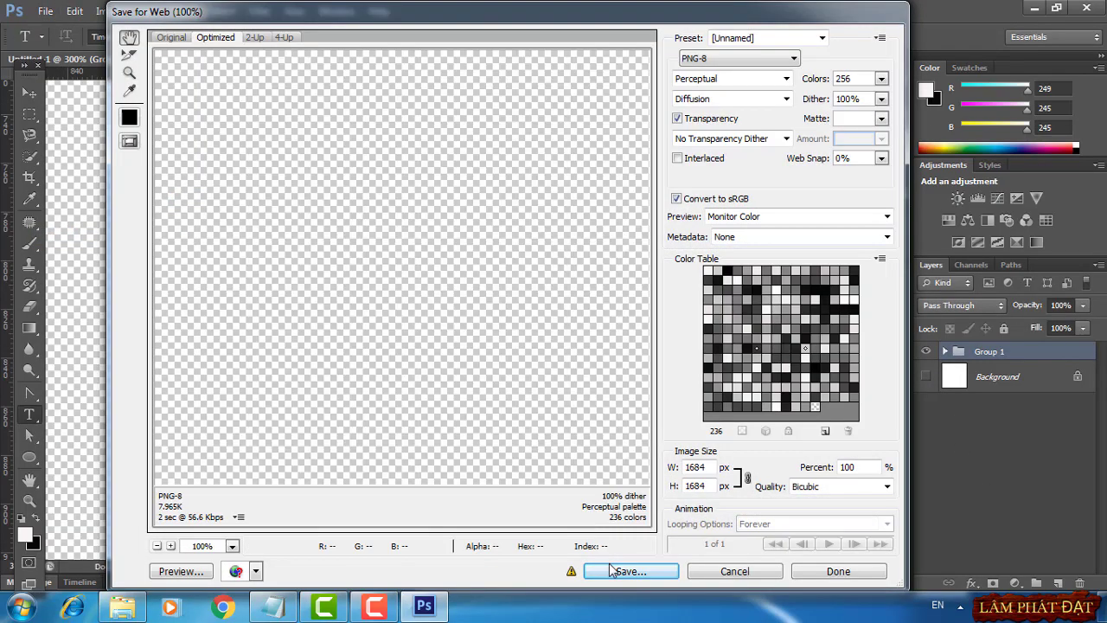
left_click(621, 571)
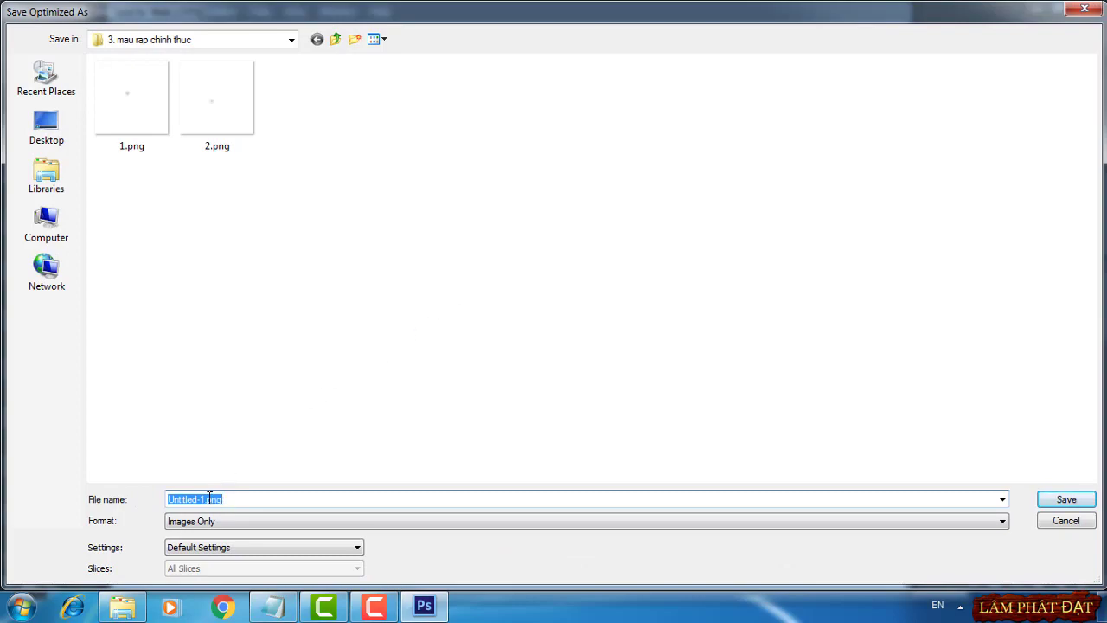
type("3")
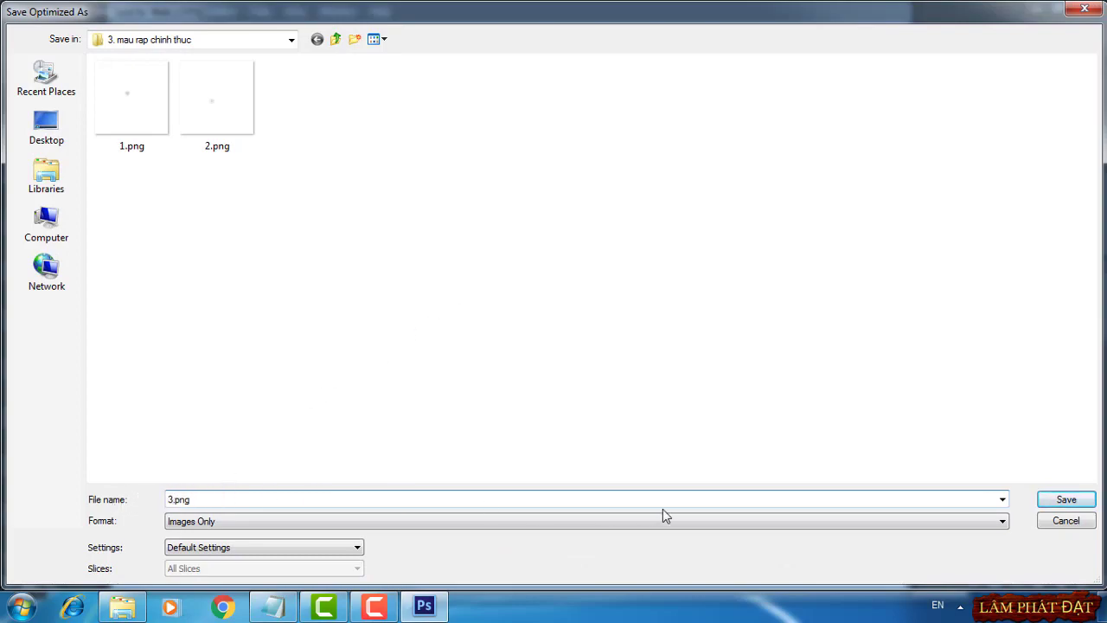
left_click(1065, 499)
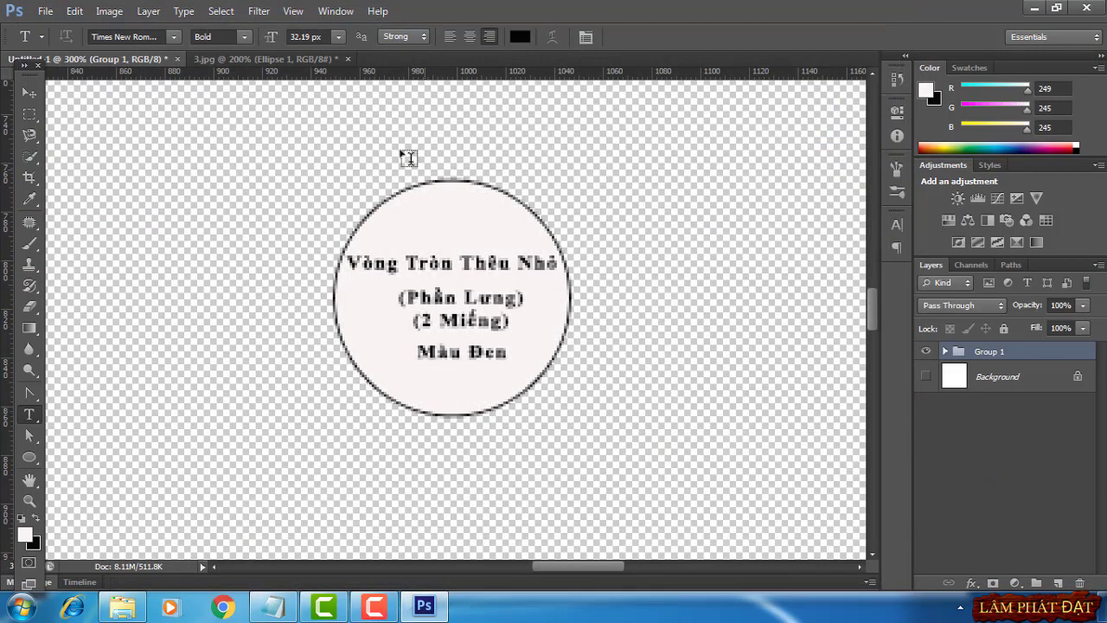
left_click(348, 59)
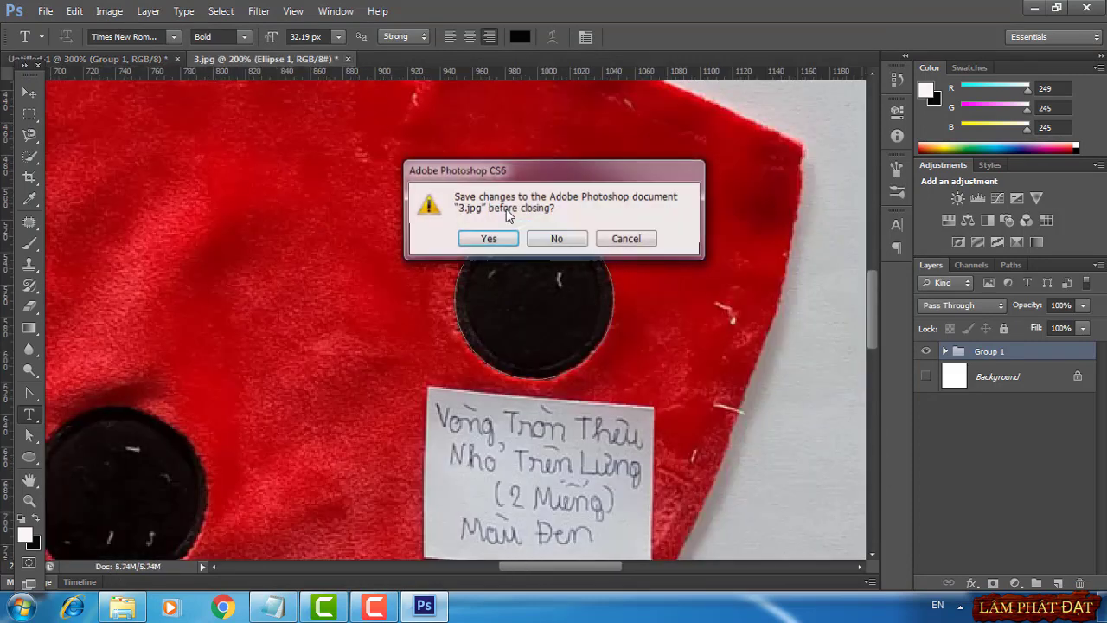
Close 3.jpg without saving, open 4.jpg and zoom in on the red piece
left_click(556, 239)
left_click(45, 11)
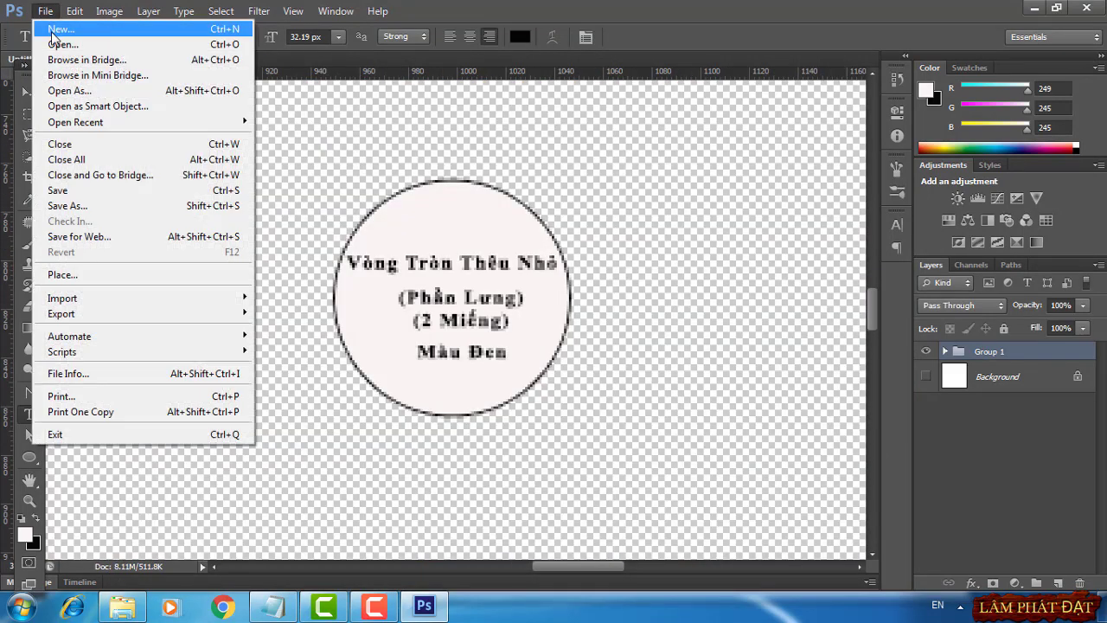
left_click(56, 43)
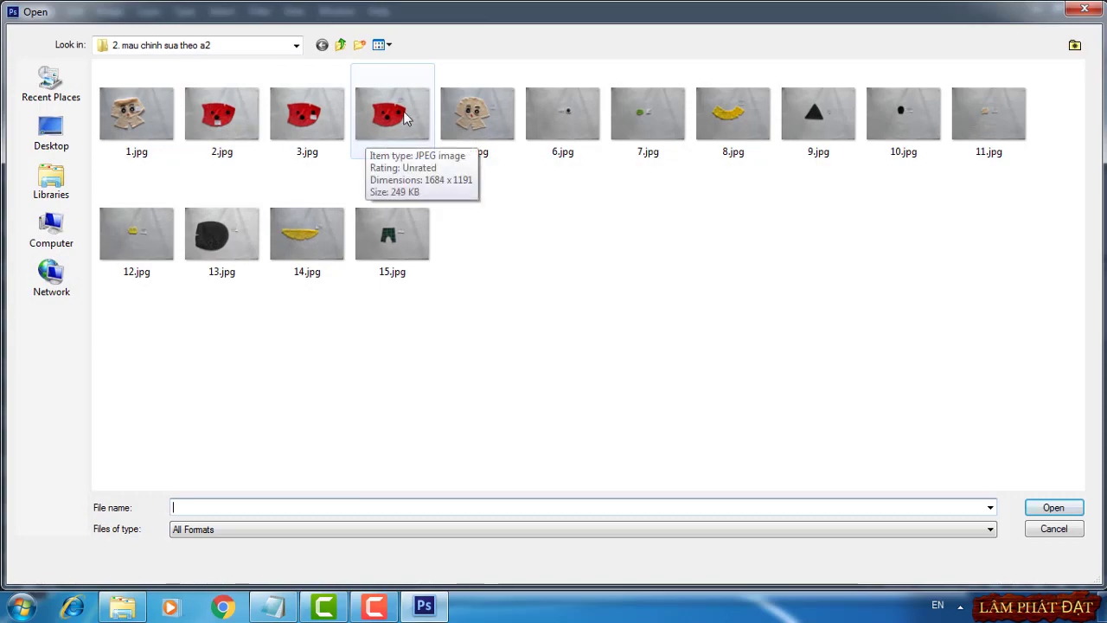
left_click(395, 122)
double_click(395, 122)
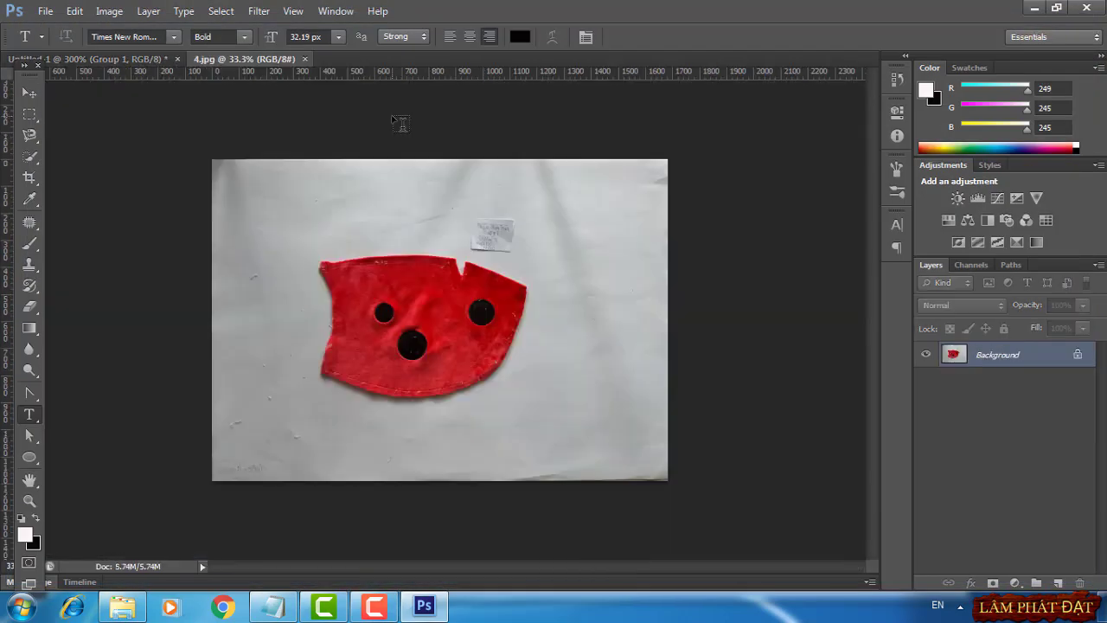
key("ctrl+plus")
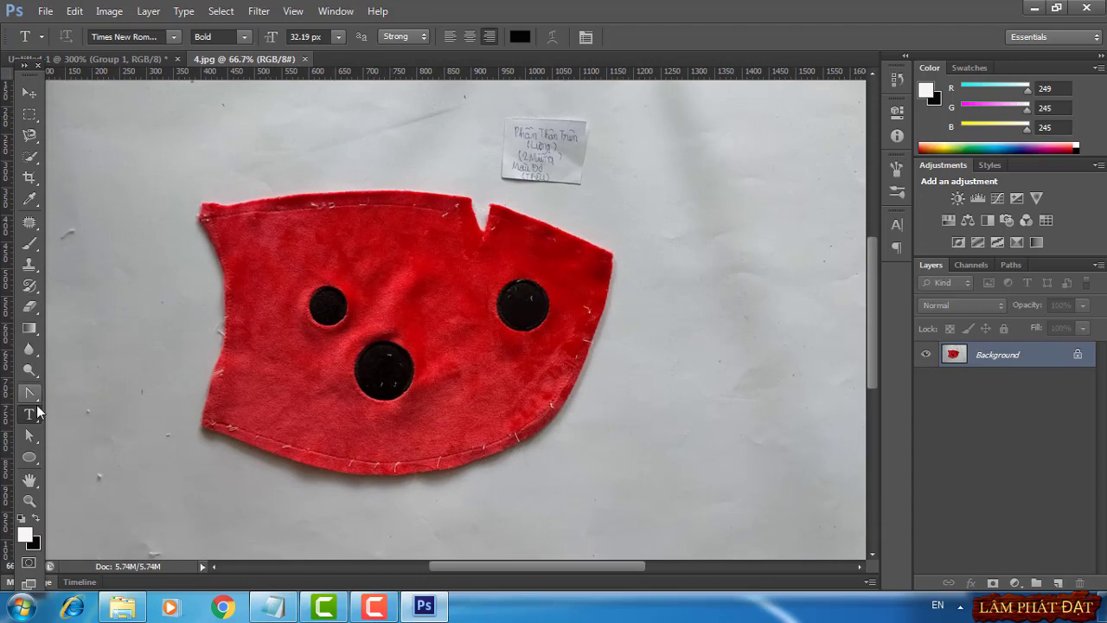
Start a Pen shape at the bottom-left corner and anchor the top-left corner
left_click_drag(31, 394, 75, 393)
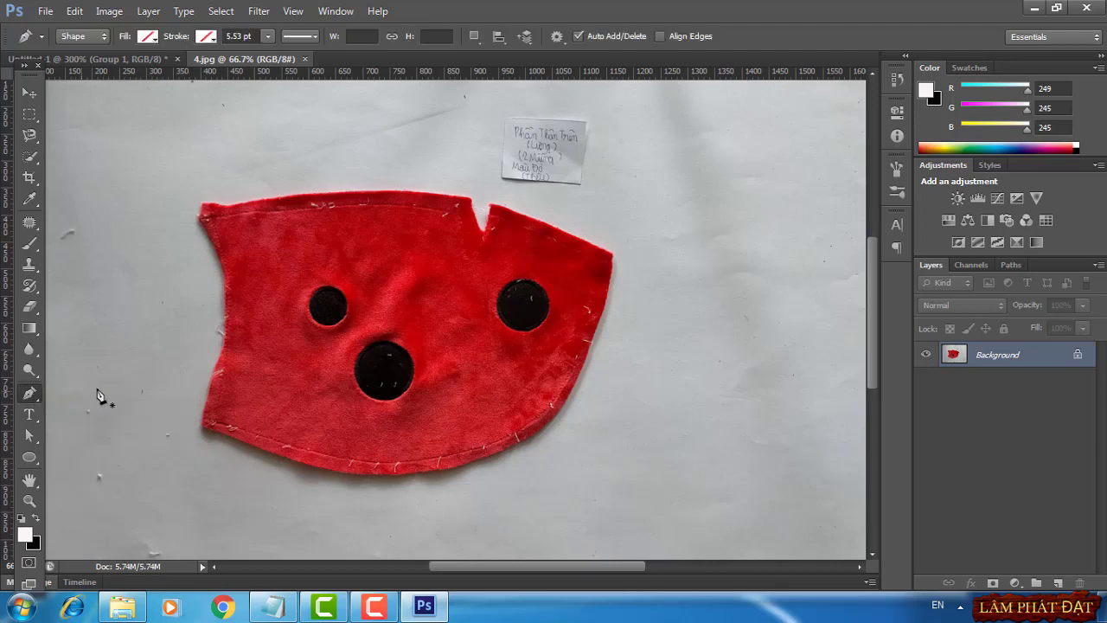
left_click(203, 432)
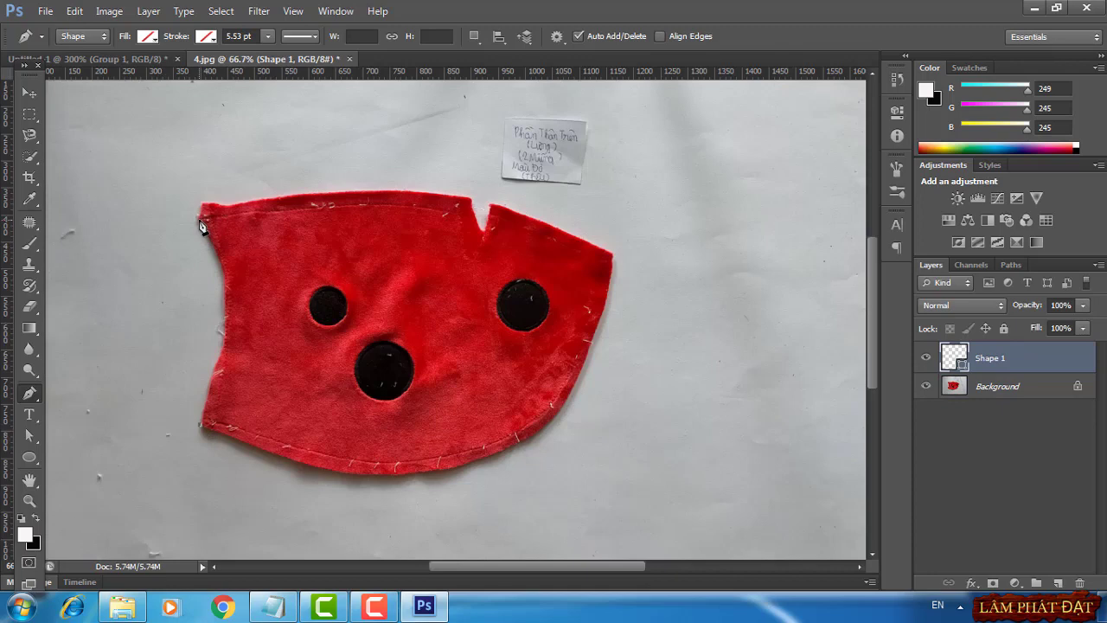
left_click_drag(200, 219, 152, 133)
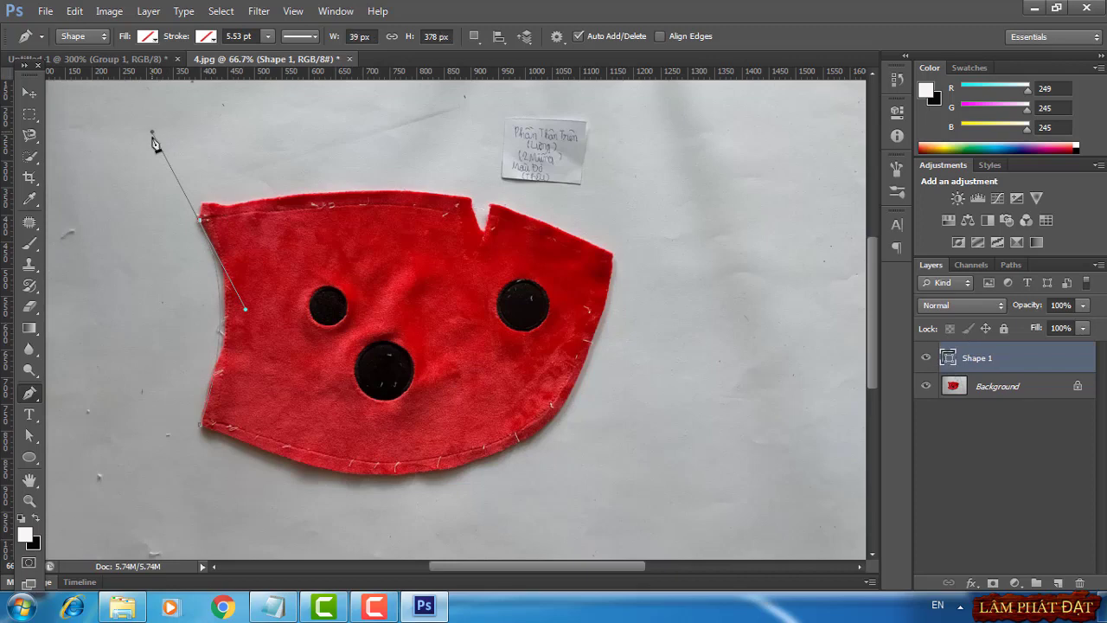
left_click(199, 220, "alt")
key("ctrl+z")
Trace the curved top edge, the notch and the top-right corner with anchors
left_click_drag(470, 201, 537, 223)
left_click(471, 202)
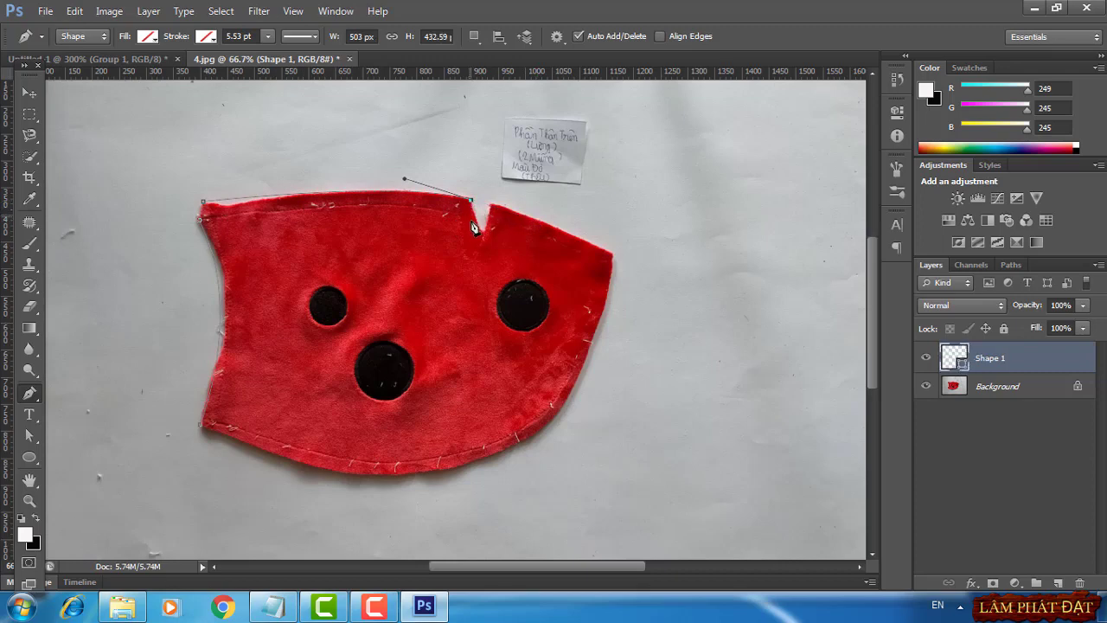
left_click(476, 228)
left_click(490, 205)
key("alt")
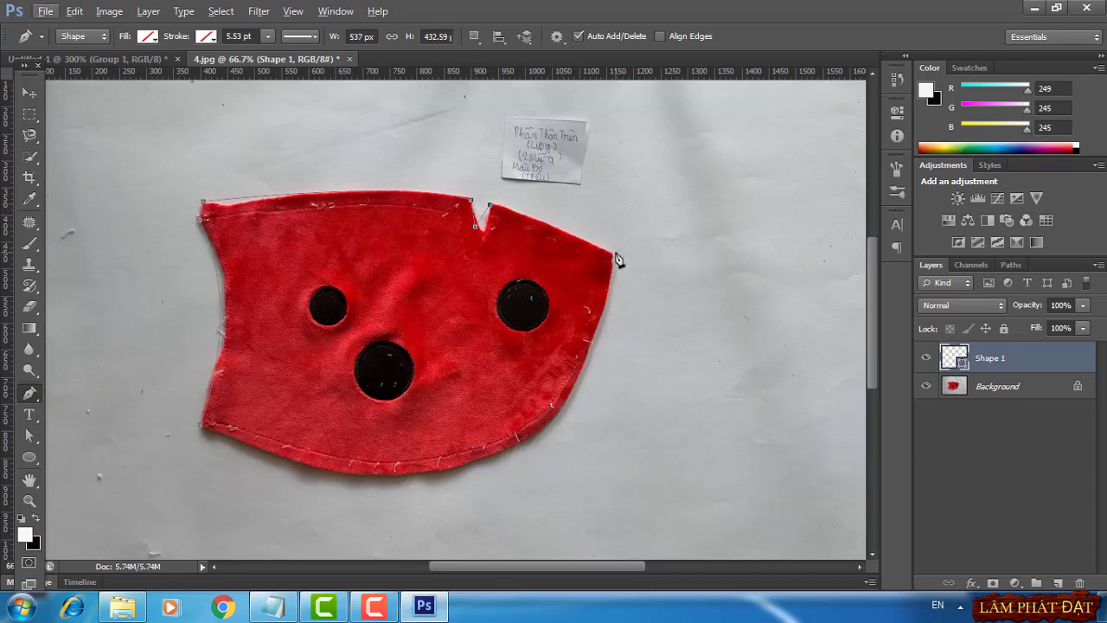
left_click(615, 260)
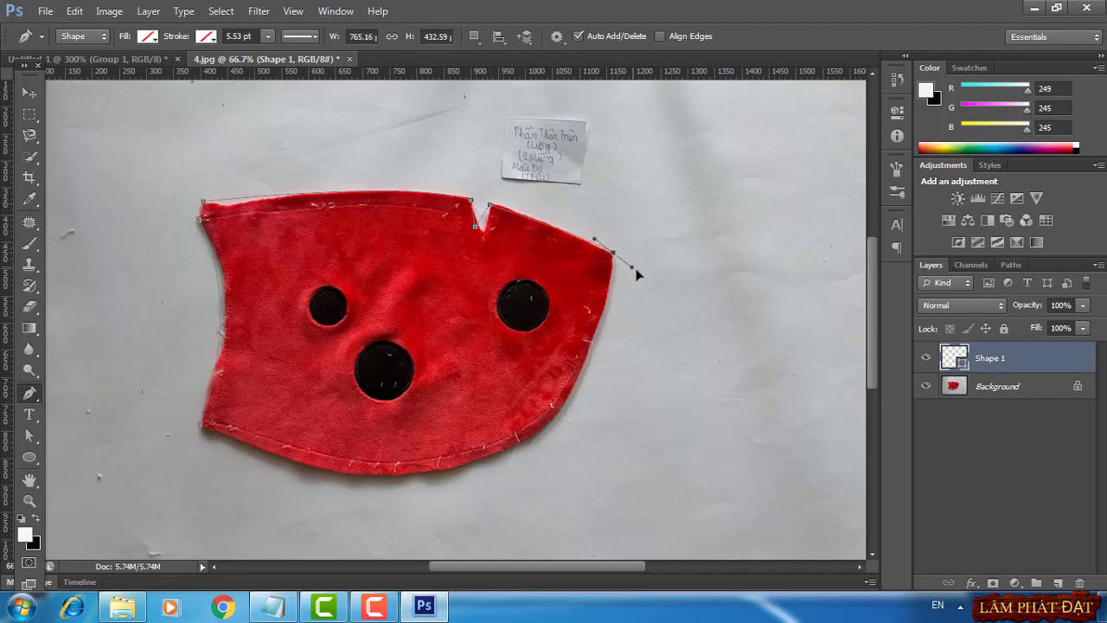
left_click_drag(637, 273, 668, 289)
left_click(614, 254)
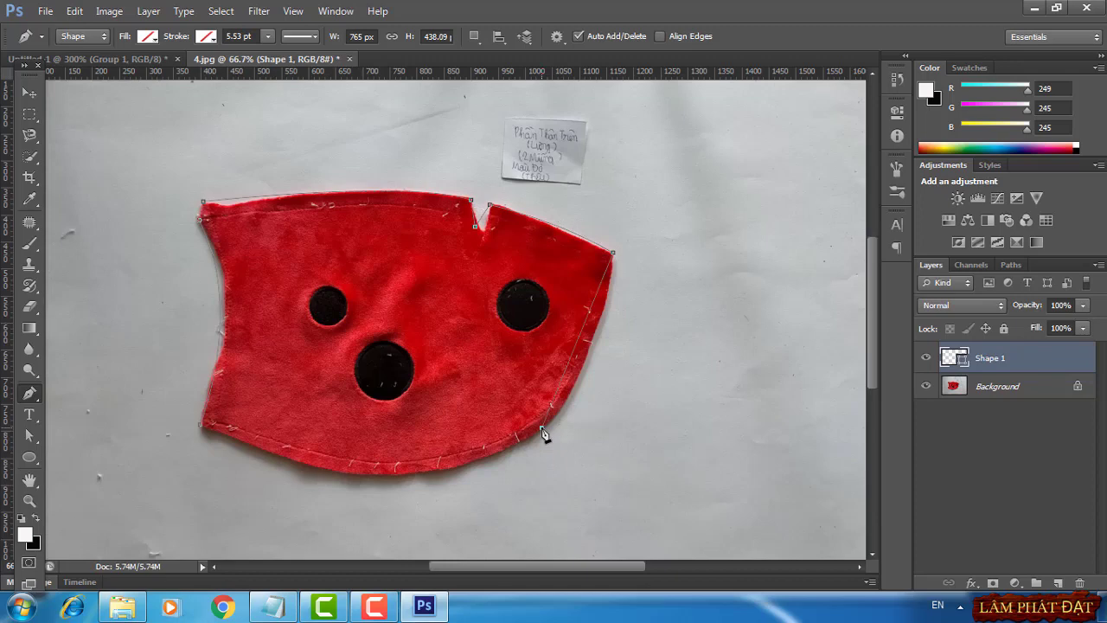
Curve the path along the right and bottom edges and close it at the start anchor
mouse_move(541, 427)
left_mouse_down()
mouse_move(485, 460)
mouse_move(480, 482)
left_mouse_up()
left_click_drag(334, 472, 261, 464)
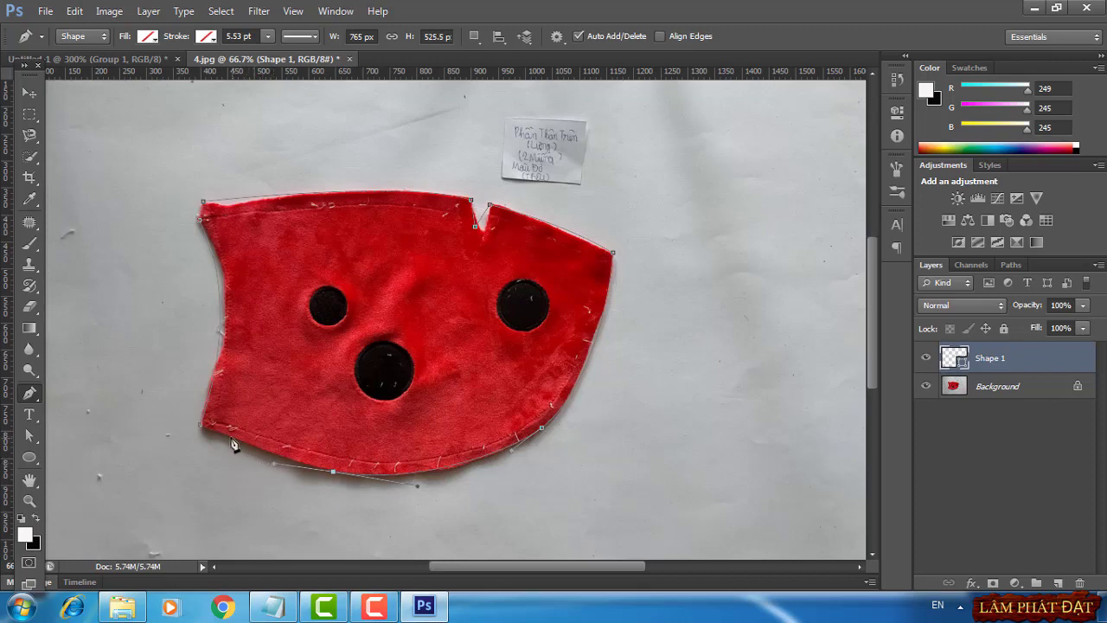
left_click(204, 427)
left_click(203, 429)
left_click_drag(183, 418, 164, 419)
key("Return")
right_click(28, 392)
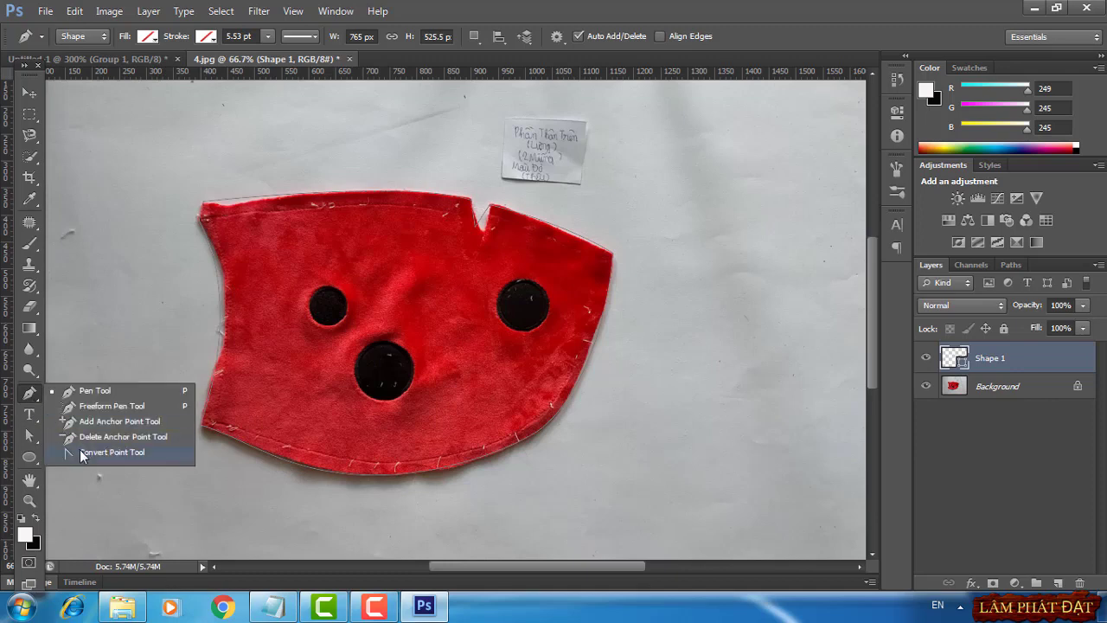
Click the traced path with Convert Point Tool, pick the Move tool, and go to Untitled-1
left_click(80, 448)
left_click(289, 469)
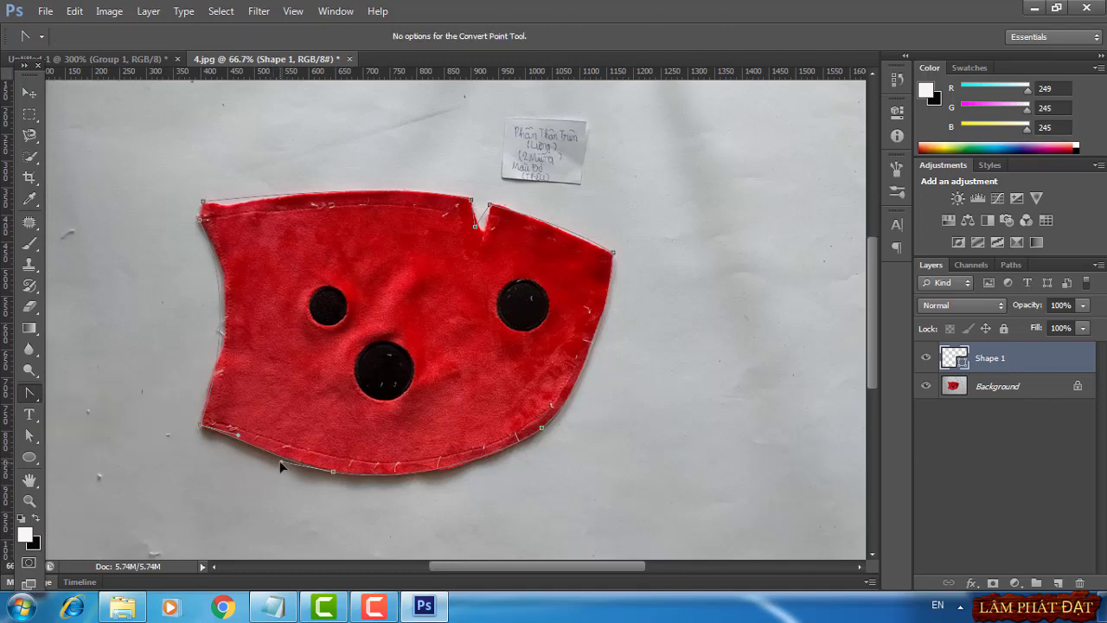
left_click(29, 92)
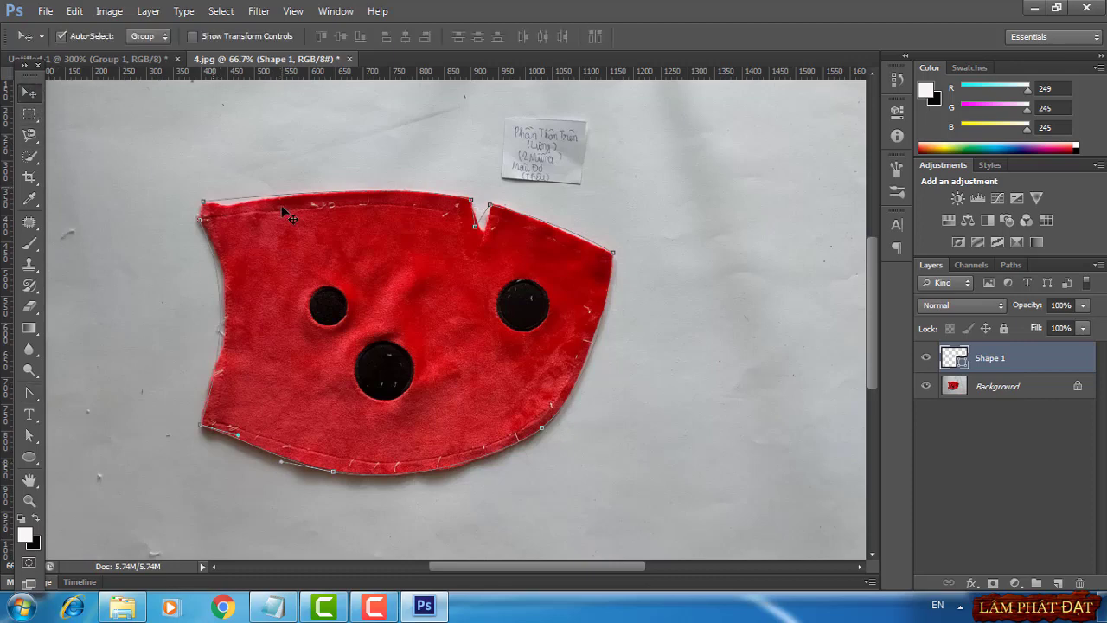
left_click(125, 59)
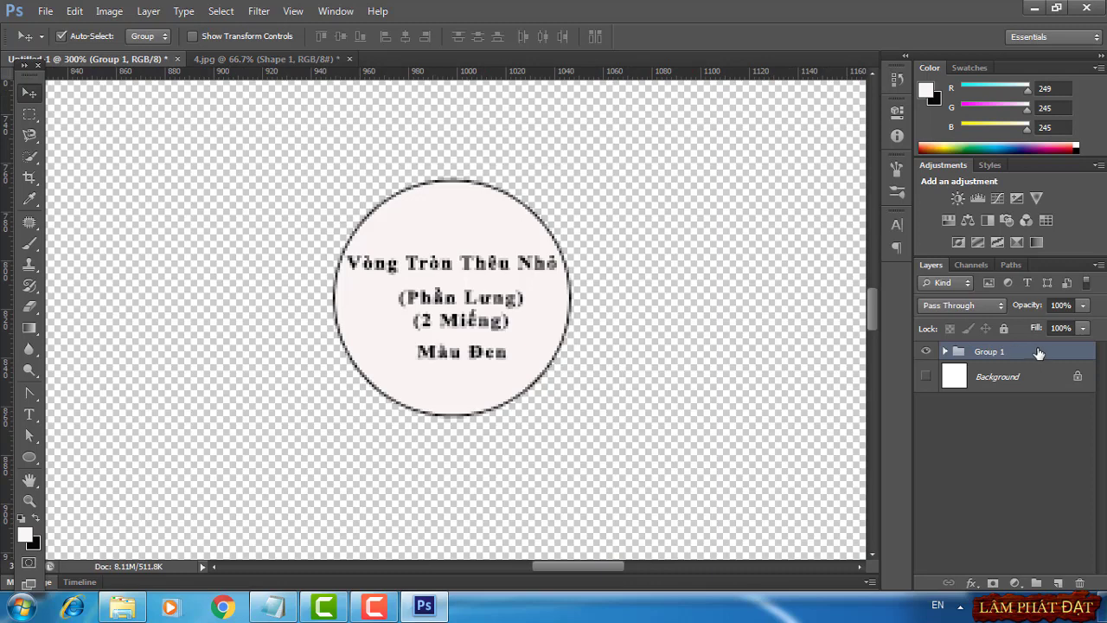
Delete the circle label group and its contents from Untitled-1
right_click(1038, 352)
left_click(951, 218)
left_click(519, 238)
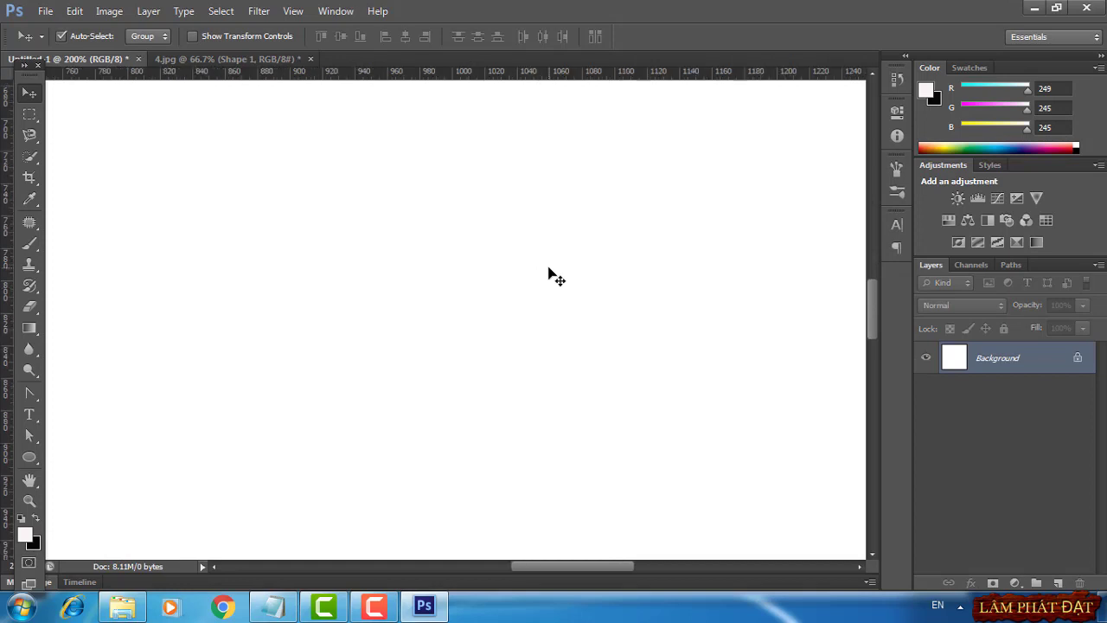
key("ctrl+minus")
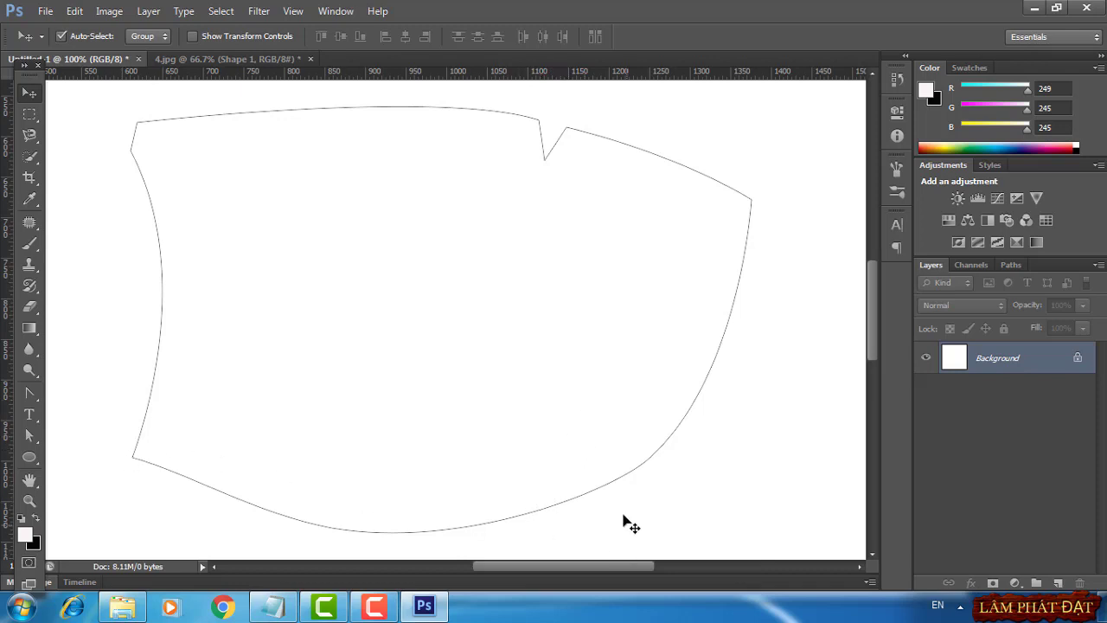
Reshape the outline's bottom curve by dragging its handles with Convert Point Tool
left_click(30, 395)
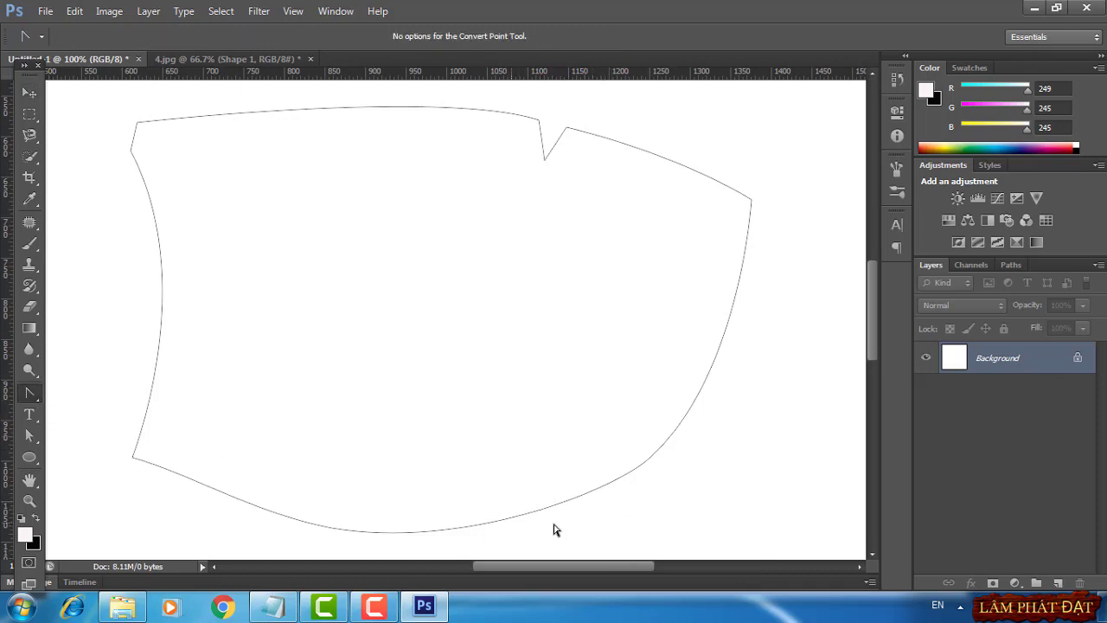
left_click(575, 503)
left_click_drag(600, 496, 603, 500)
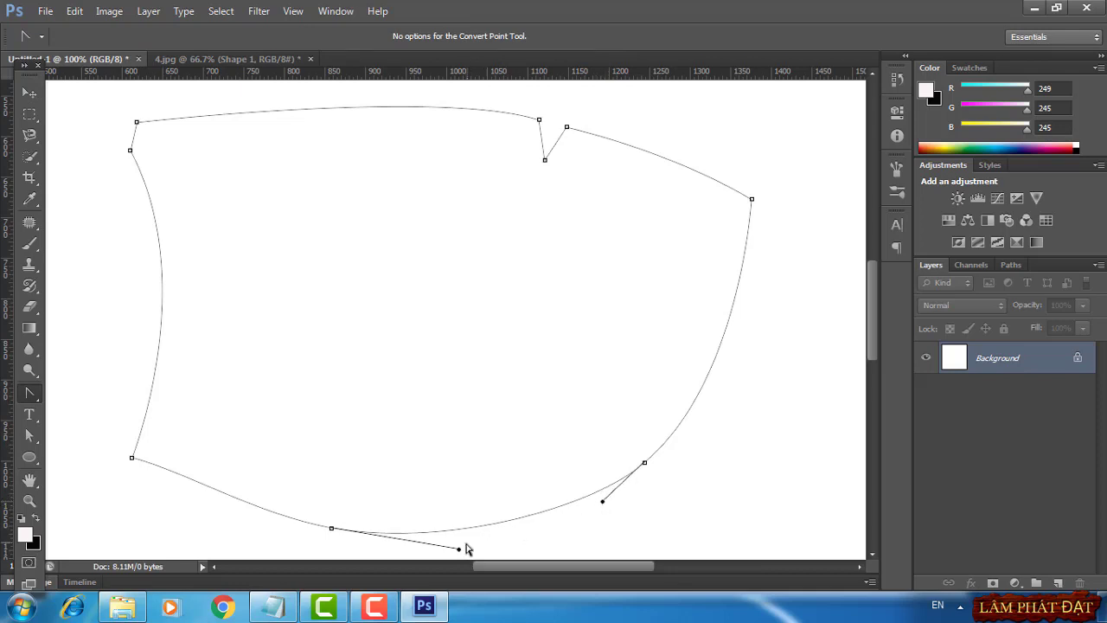
left_click_drag(459, 548, 454, 551)
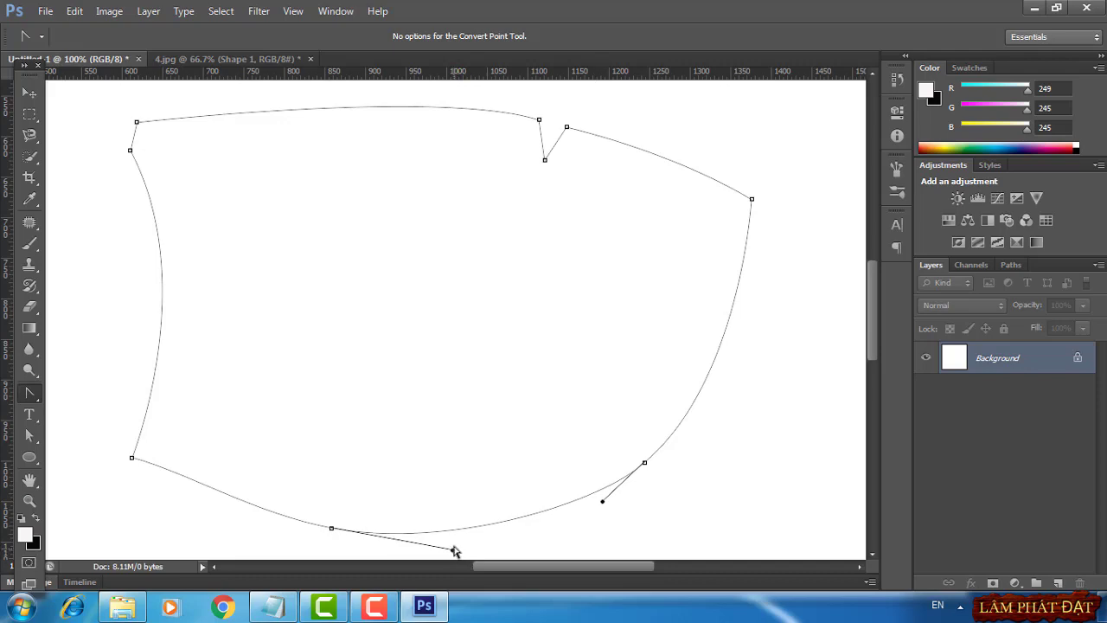
left_click(26, 95)
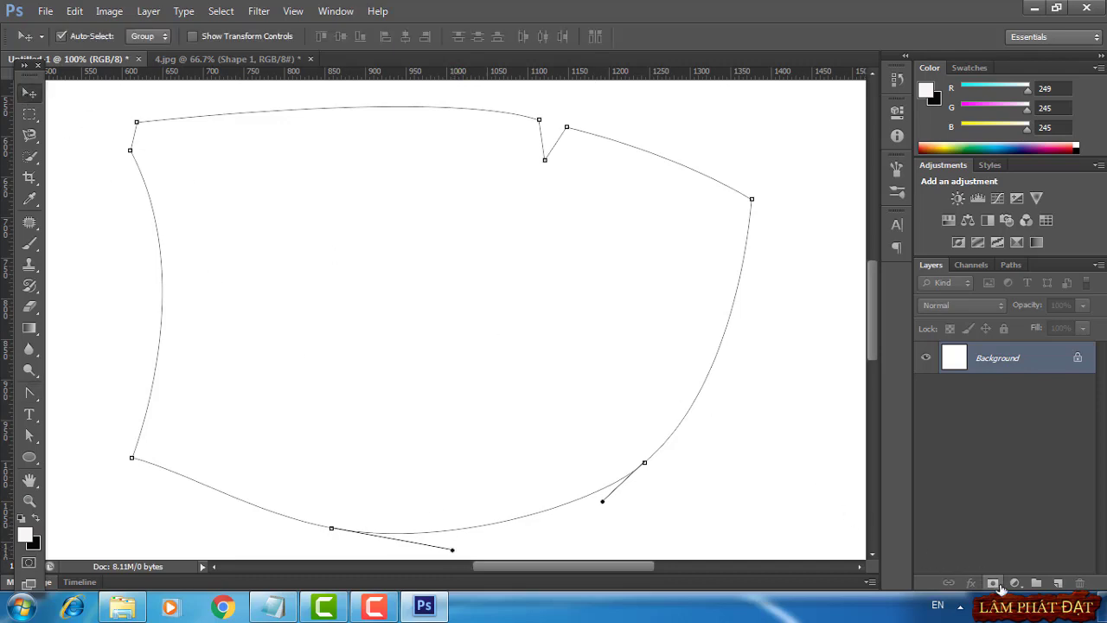
Fill the piece outline with a near-white f9f5f5 Solid Color fill layer
left_click(1015, 583)
left_click(997, 228)
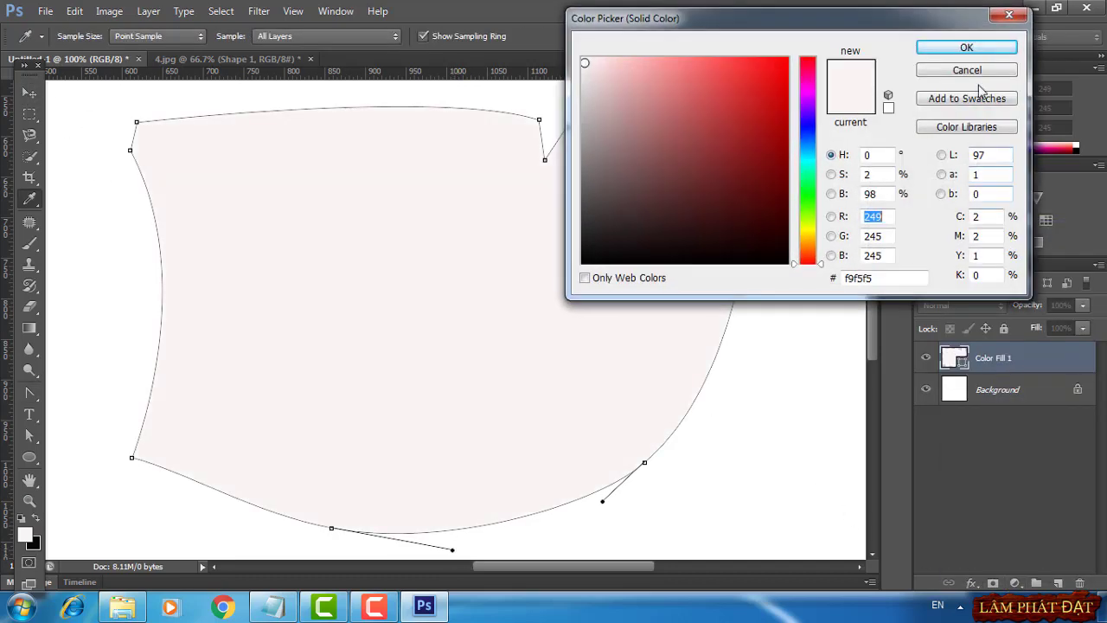
left_click(959, 50)
Add an Inside Stroke in near-black 040404, then select the Background layer
left_click(970, 582)
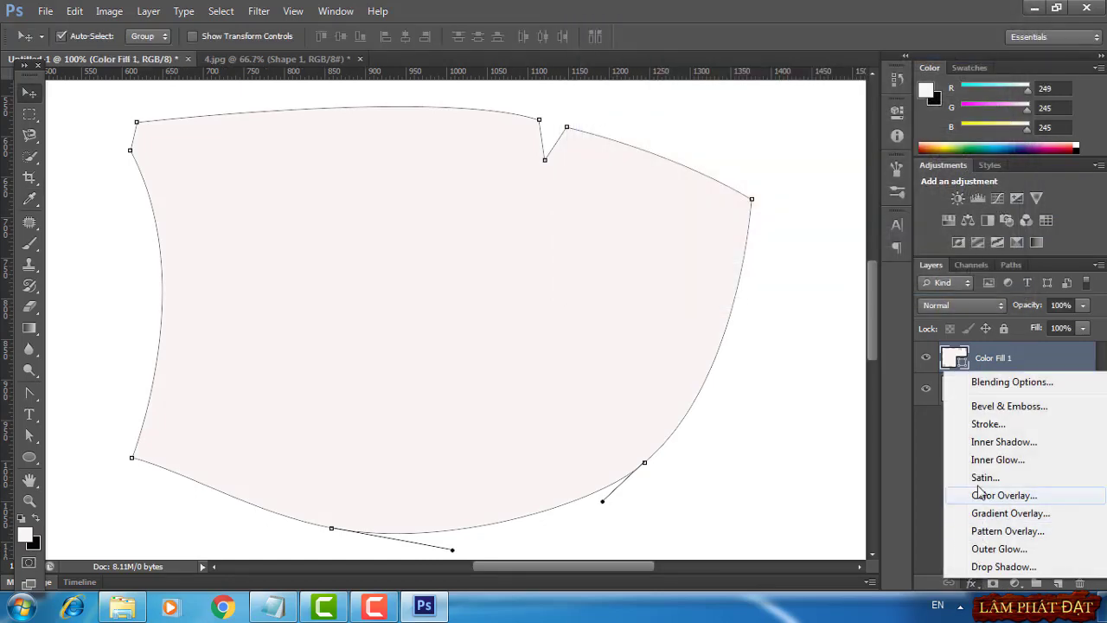
key("Escape")
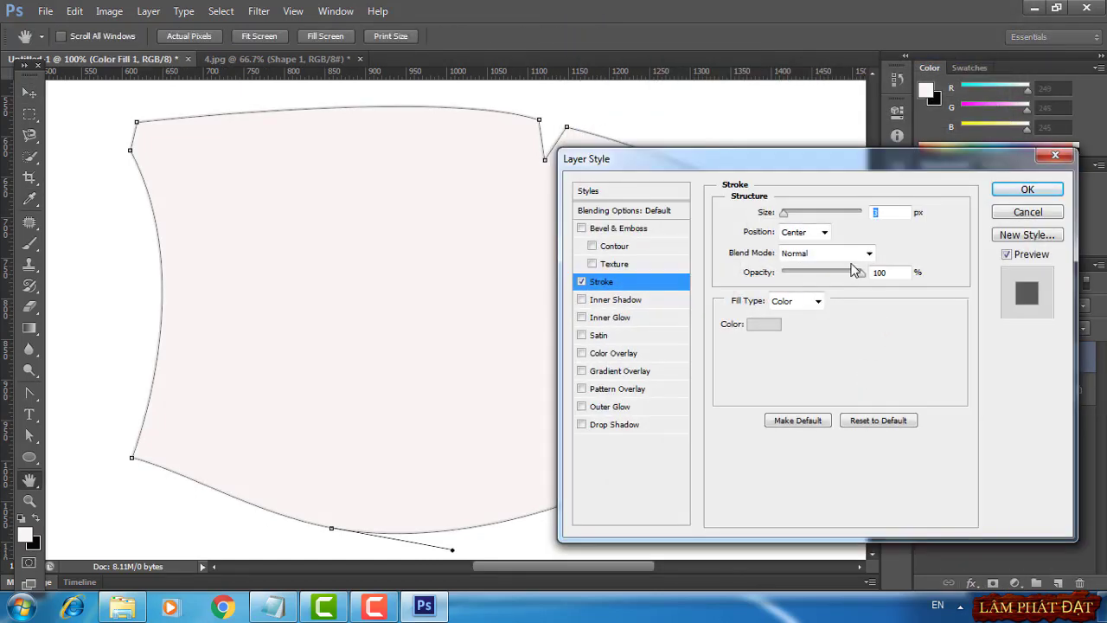
left_click(821, 232)
left_click(792, 261)
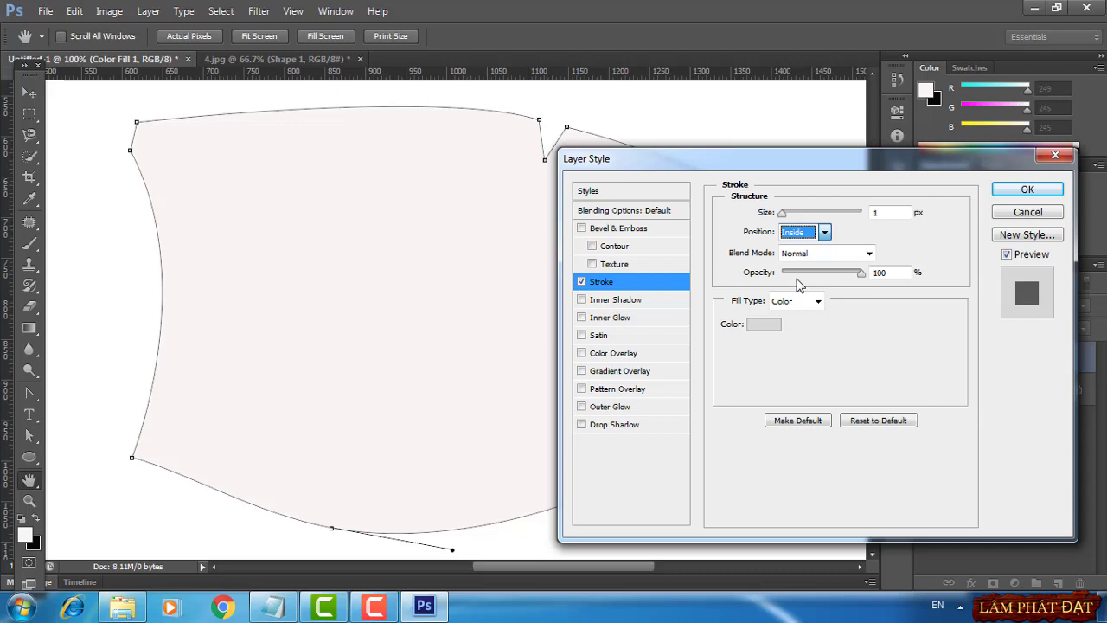
left_click(764, 323)
left_click(583, 259)
left_click(966, 48)
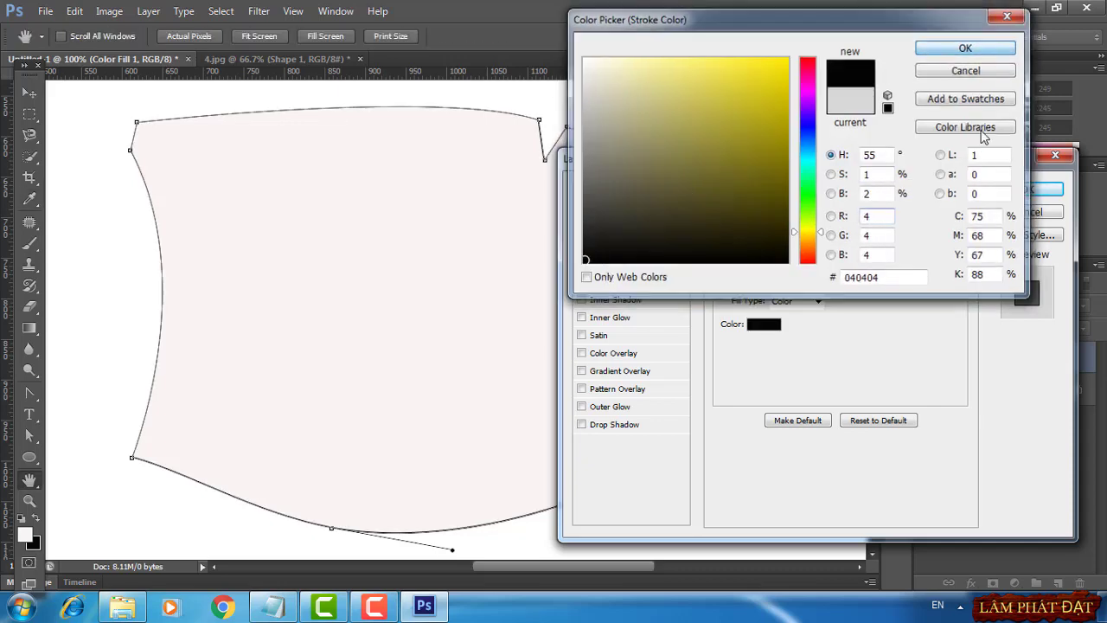
left_click(976, 185)
left_click(1018, 422)
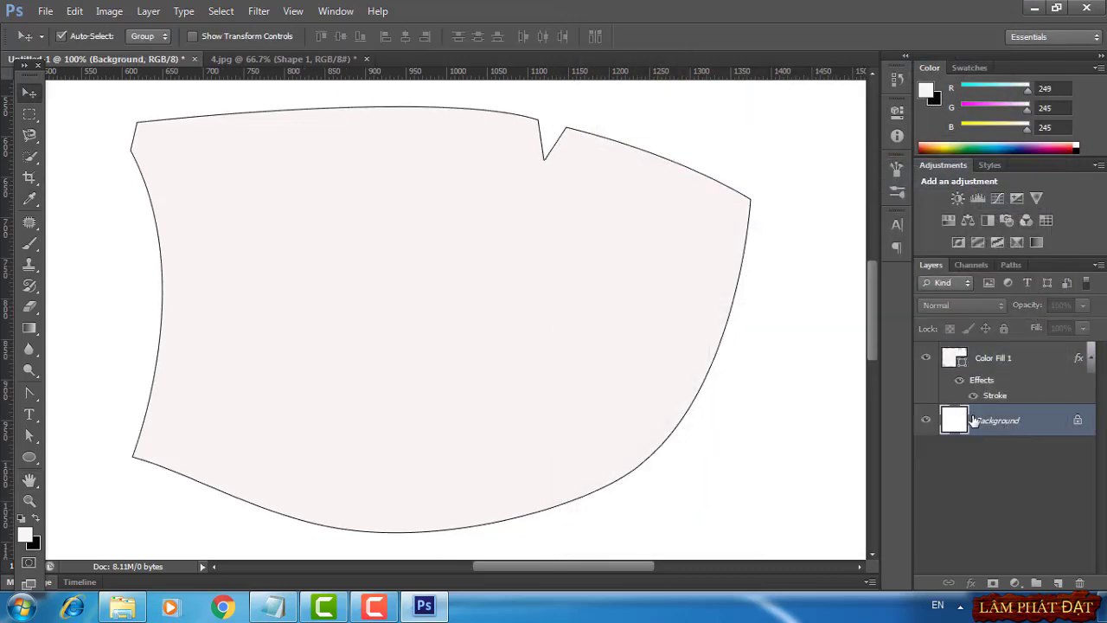
Group the label text and fill layers with Ctrl+G and hide the white Background
left_click(288, 58)
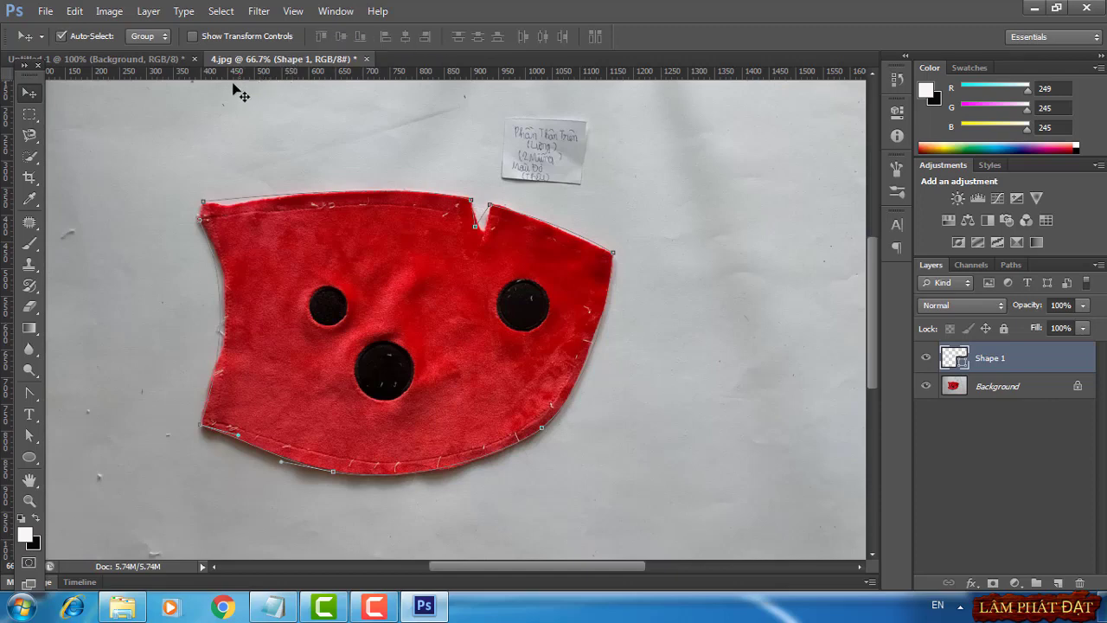
left_click(102, 58)
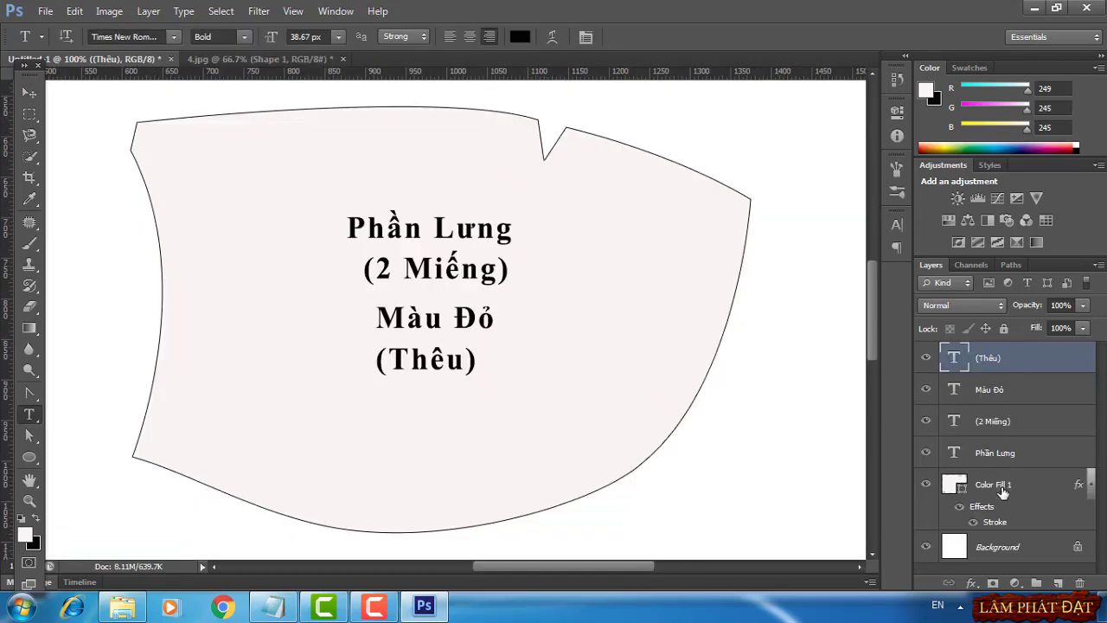
left_click(1003, 489, "shift")
key("ctrl+g")
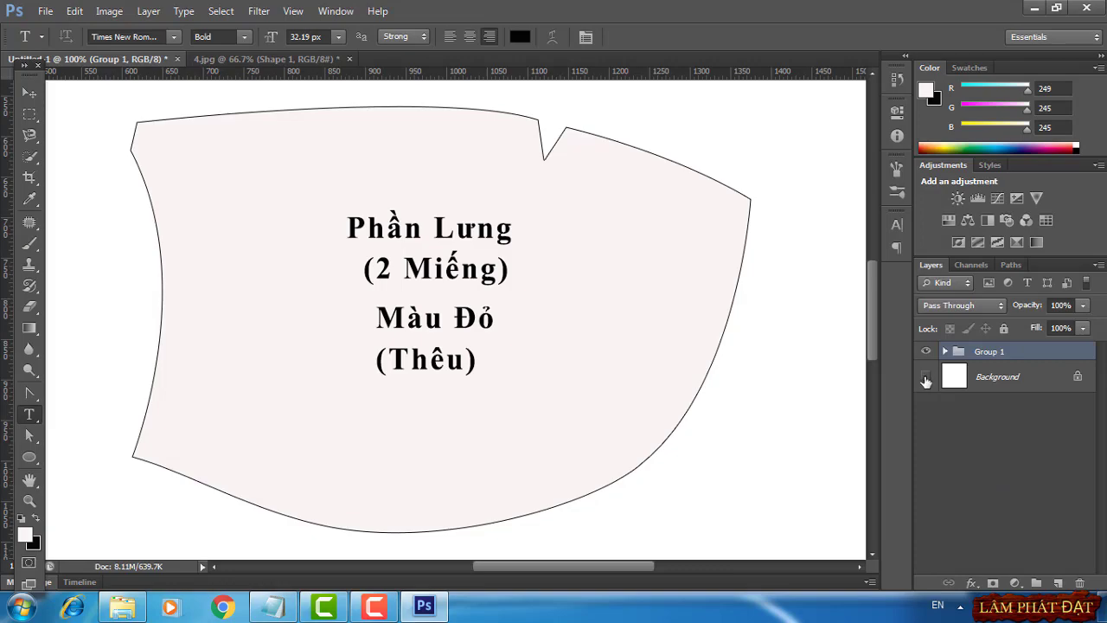
left_click(925, 376)
Export the back piece via Save for Web as transparent PNG named 4.png
left_click(46, 12)
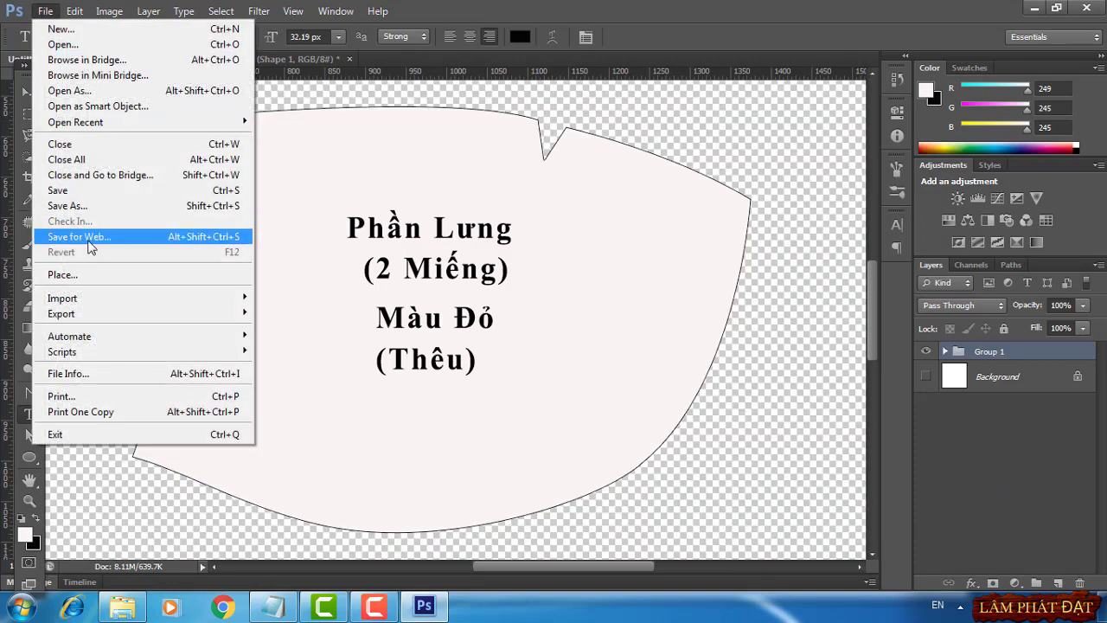
left_click(87, 237)
left_click(644, 572)
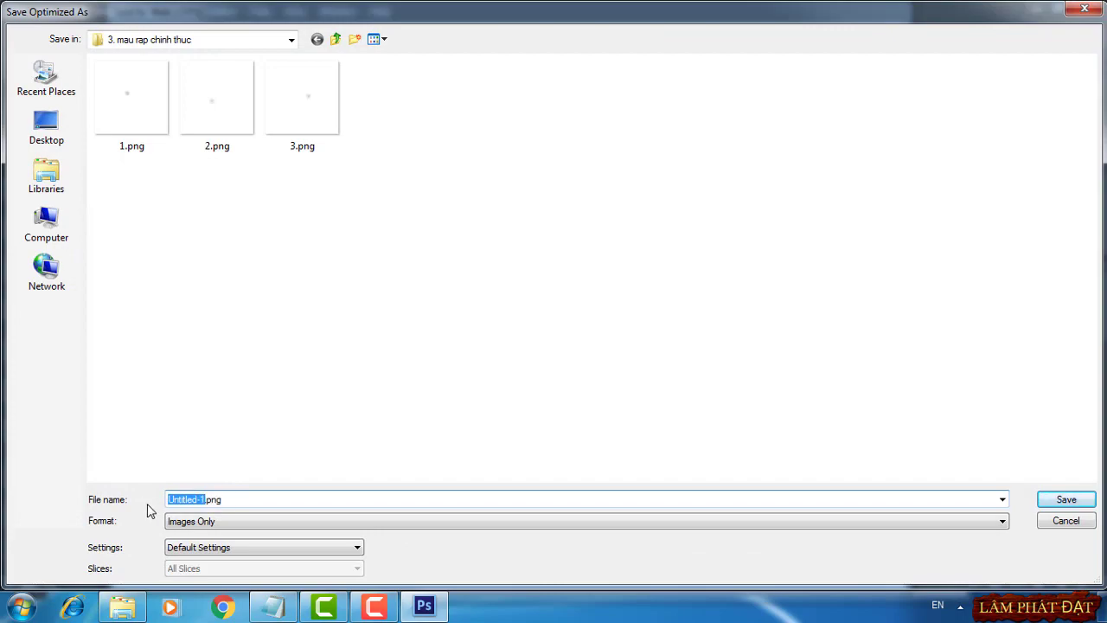
type("4")
left_click(1073, 499)
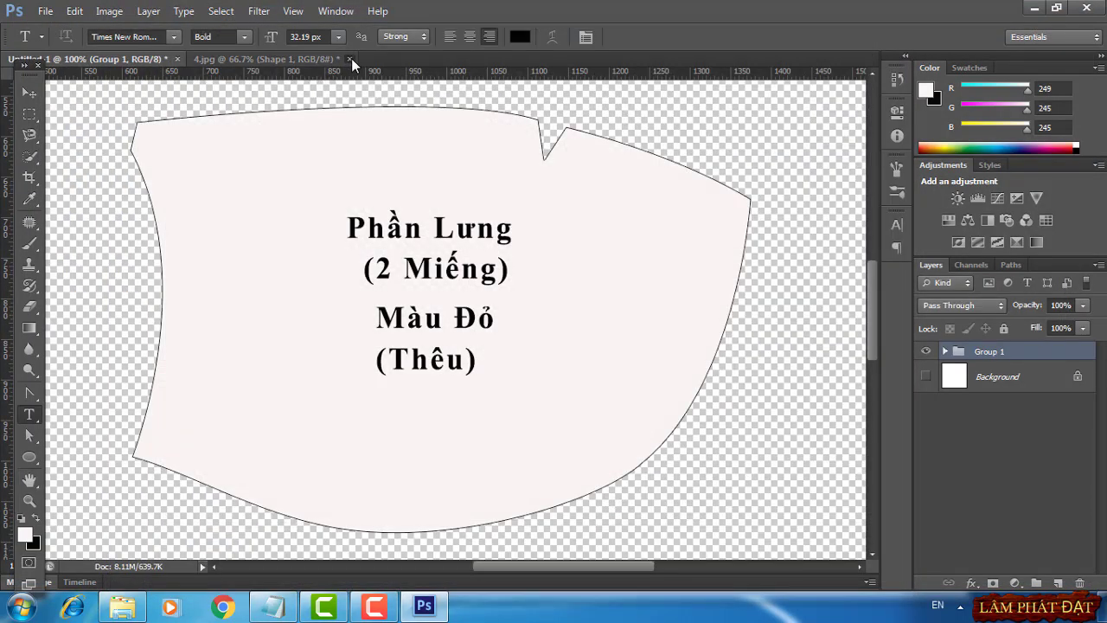
Close 4.jpg without saving and open the 5.jpg face piece photo
left_click(350, 59)
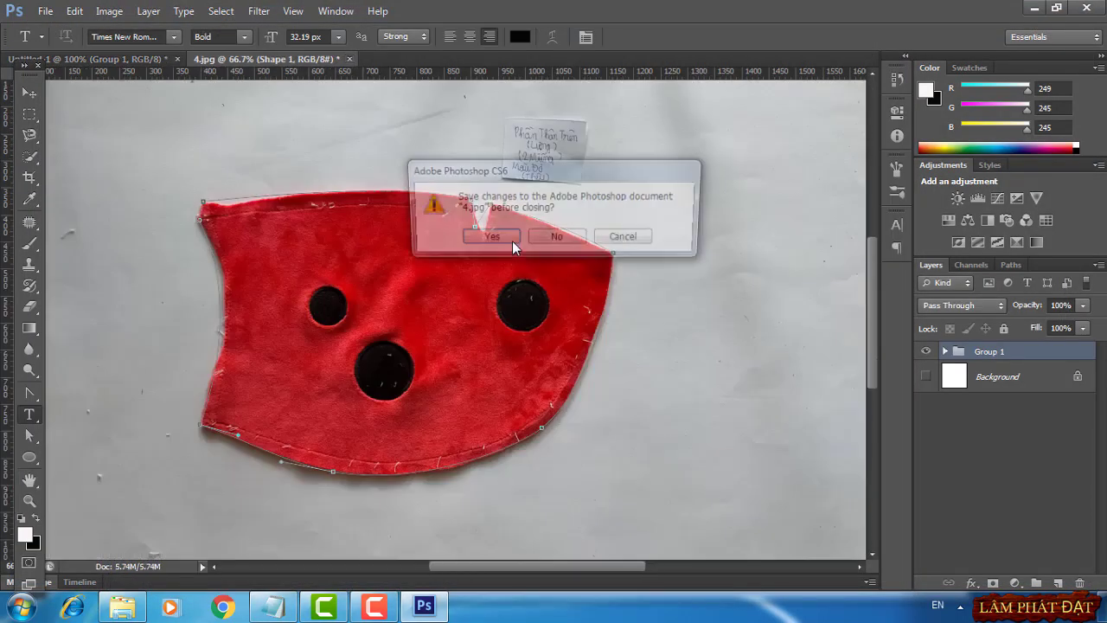
left_click(545, 239)
left_click(54, 15)
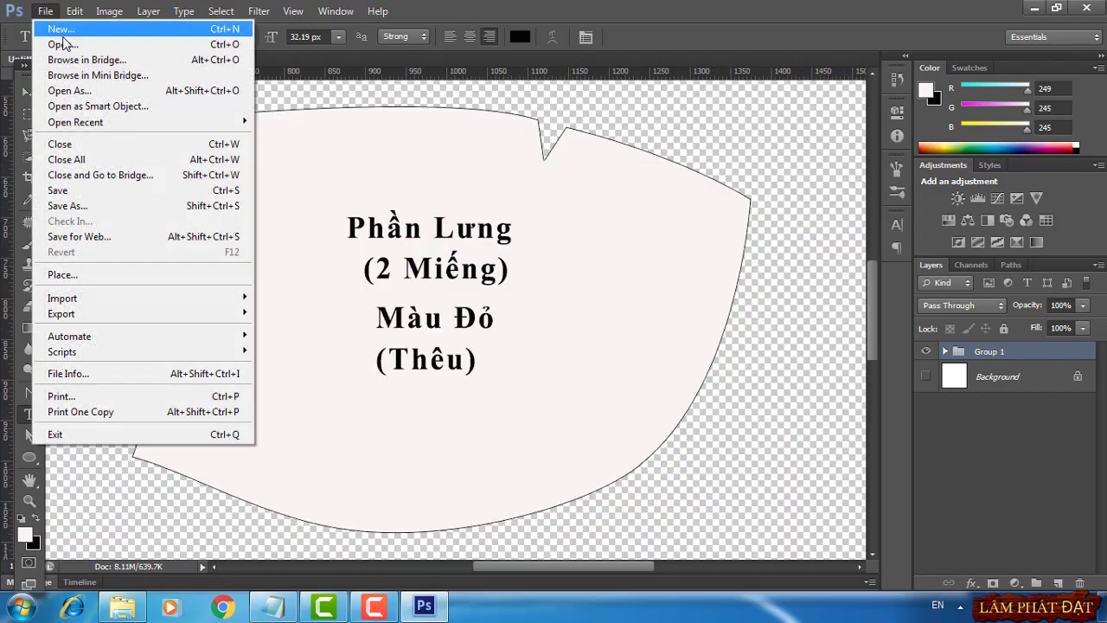
left_click(55, 45)
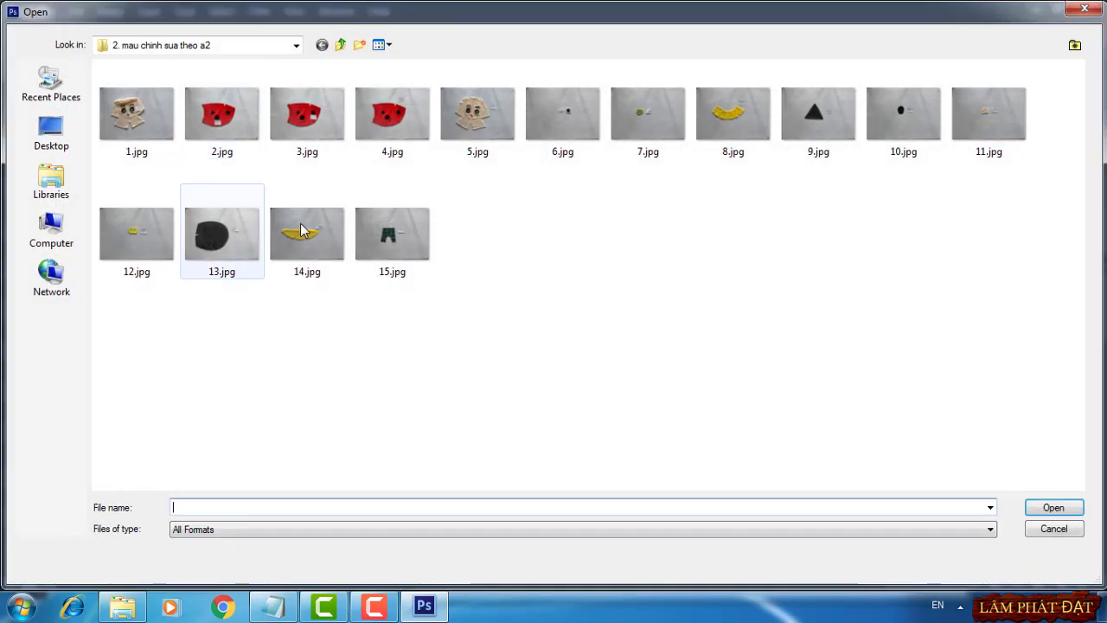
double_click(489, 116)
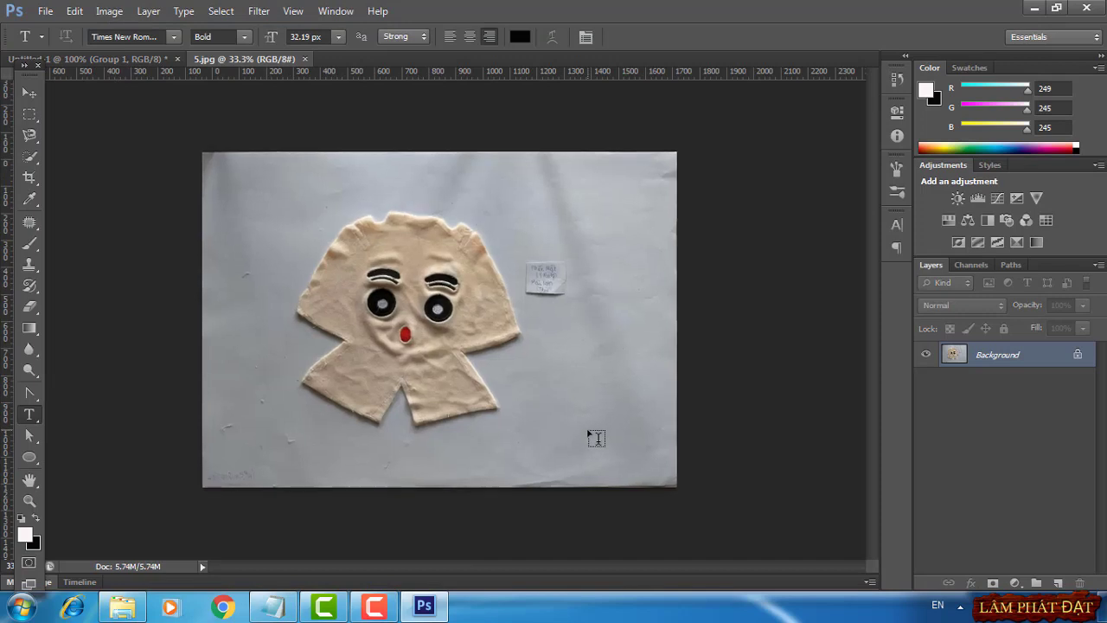
Zoom in and place a vertical guide at about 698.8 px through the face's centre
key("ctrl+plus")
key("ctrl+plus")
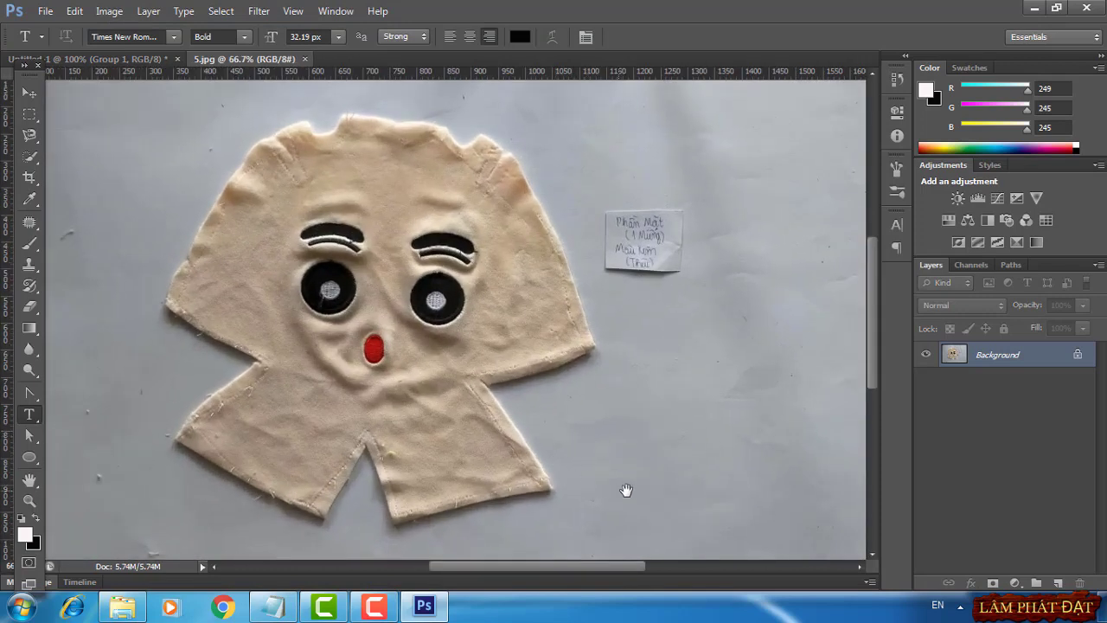
left_click_drag(641, 476, 676, 478)
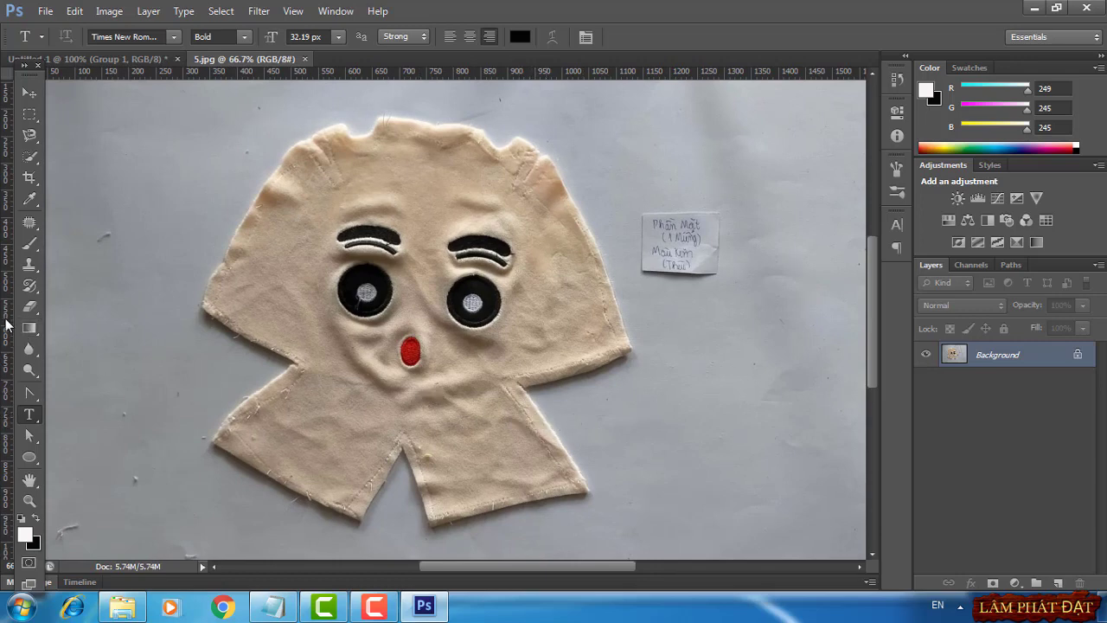
left_click_drag(11, 324, 398, 342)
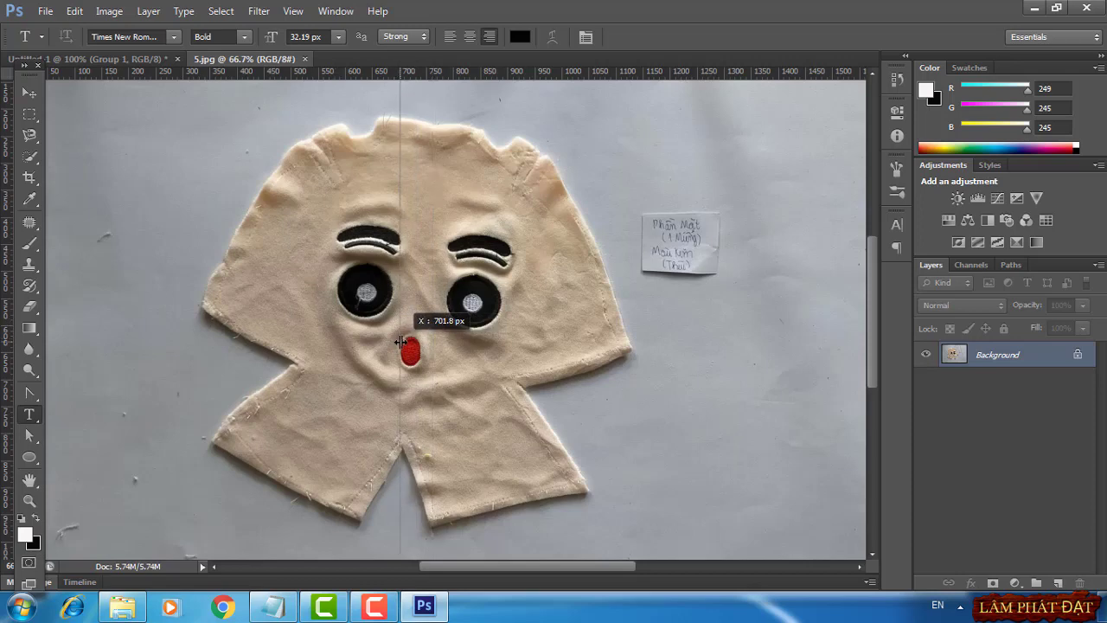
left_click_drag(398, 341, 401, 341)
Duplicate the Background layer and rotate the copy about -5.1° to straighten the face piece
right_click(1006, 355)
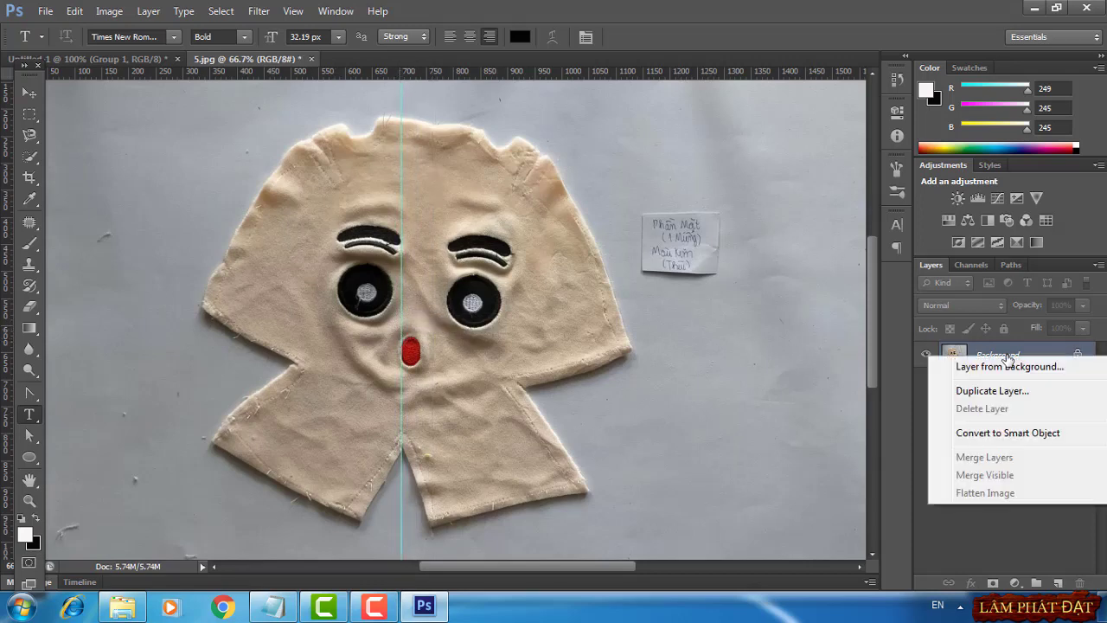
left_click(951, 390)
left_click(702, 184)
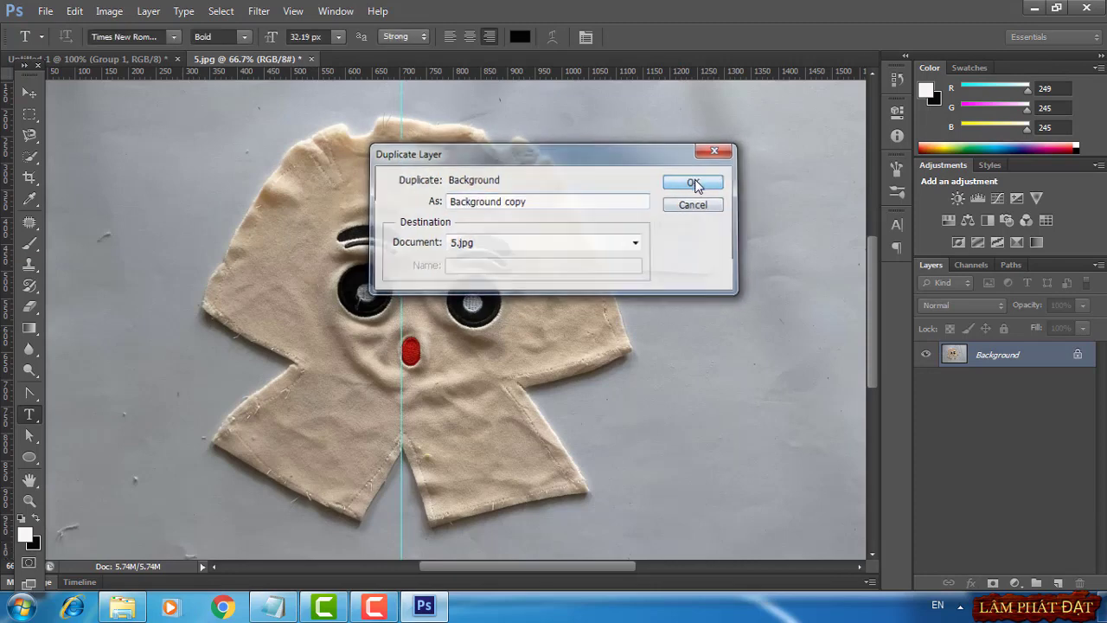
key("ctrl+minus")
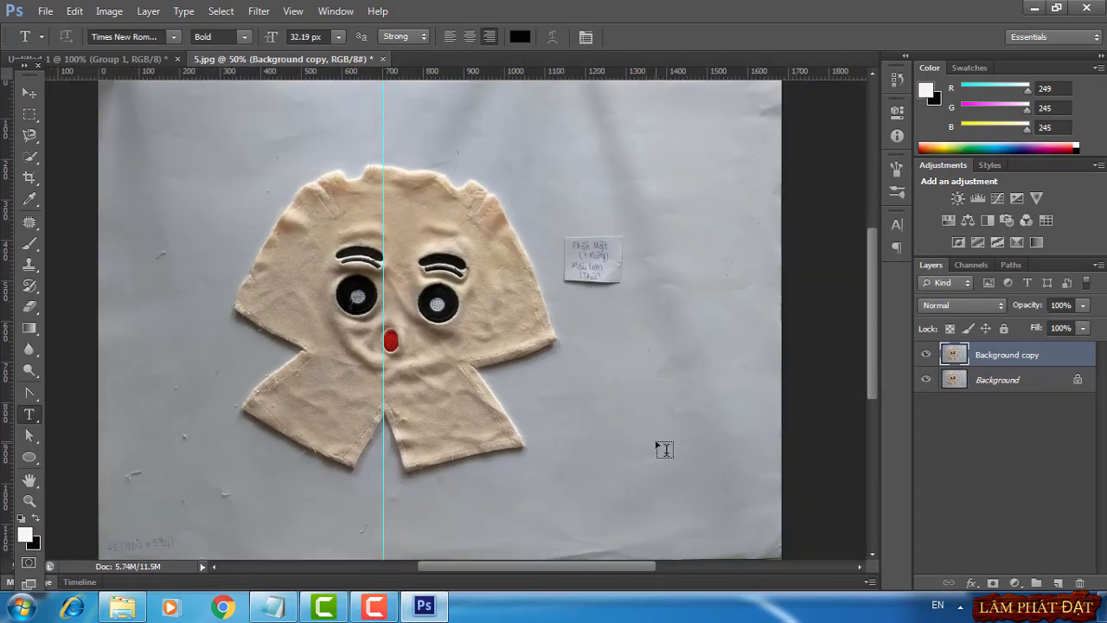
key("ctrl+t")
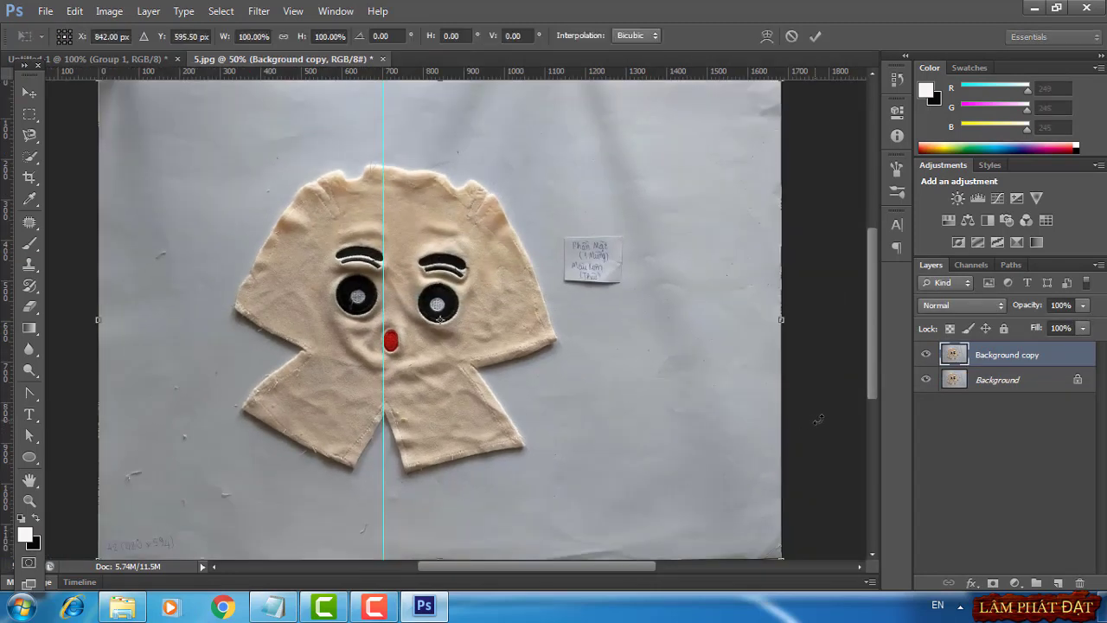
left_click_drag(818, 419, 804, 378)
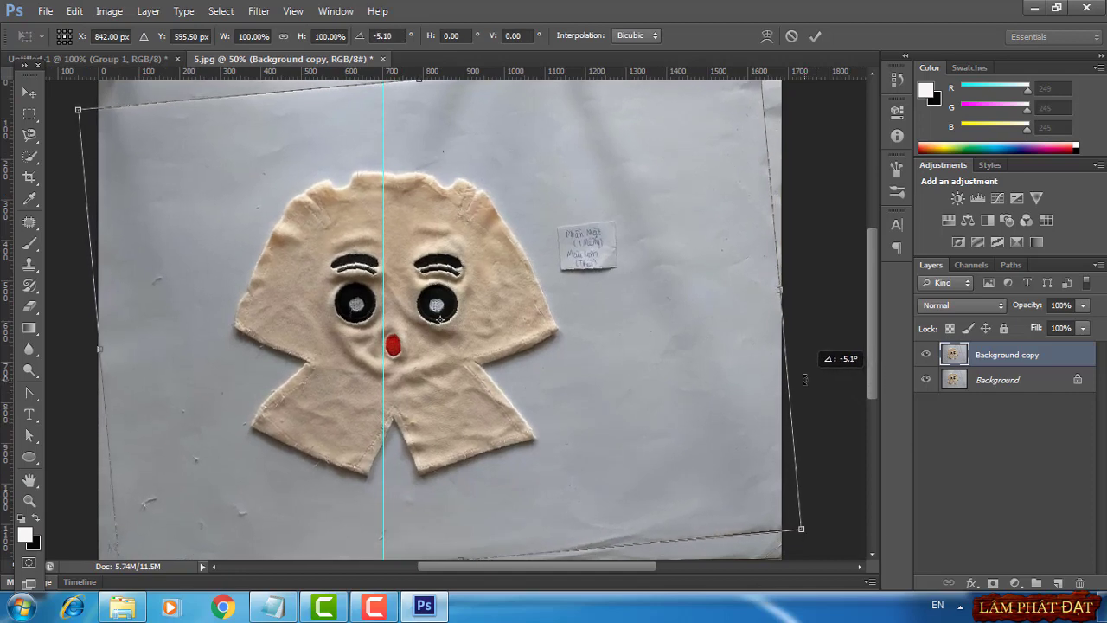
left_click(815, 35)
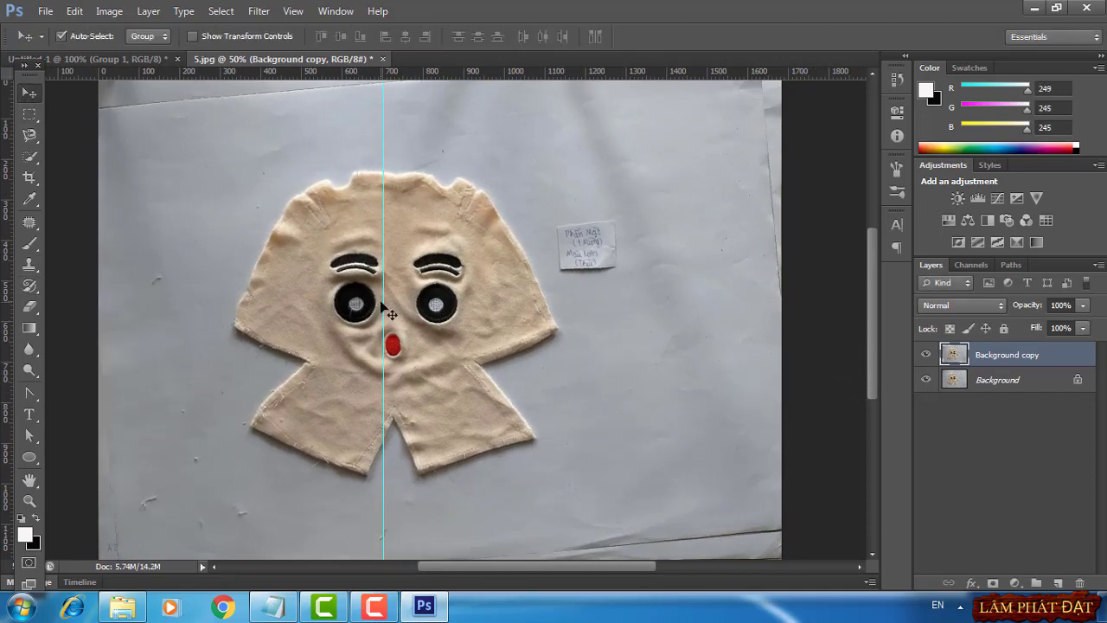
Move the guide onto the face's centre line at 728 px through the nose
left_click_drag(383, 305, 393, 304)
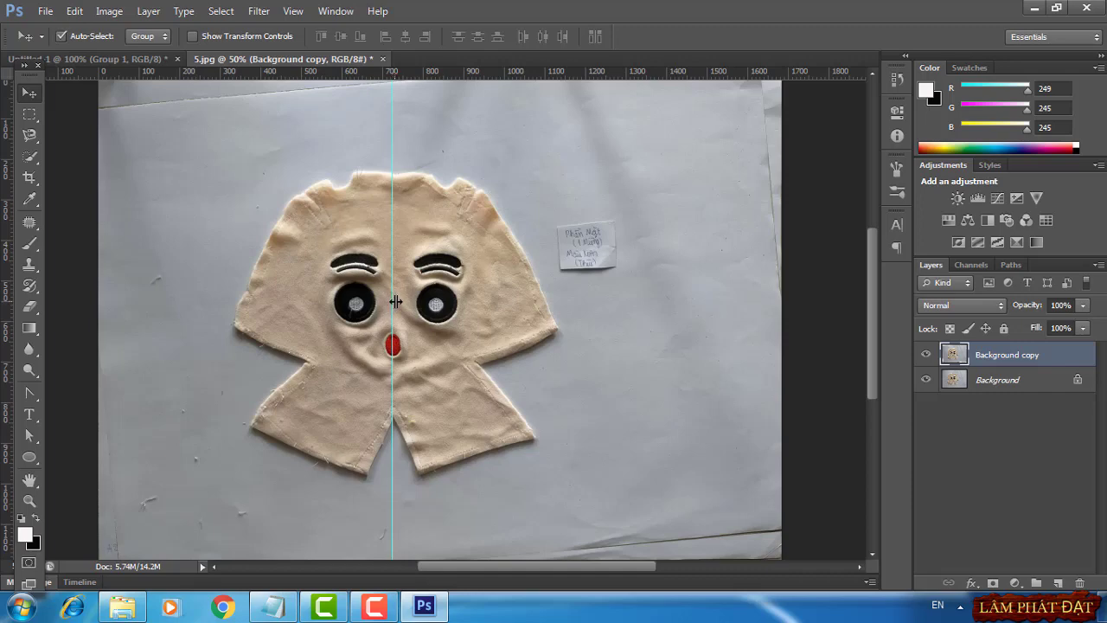
left_click_drag(395, 301, 394, 300)
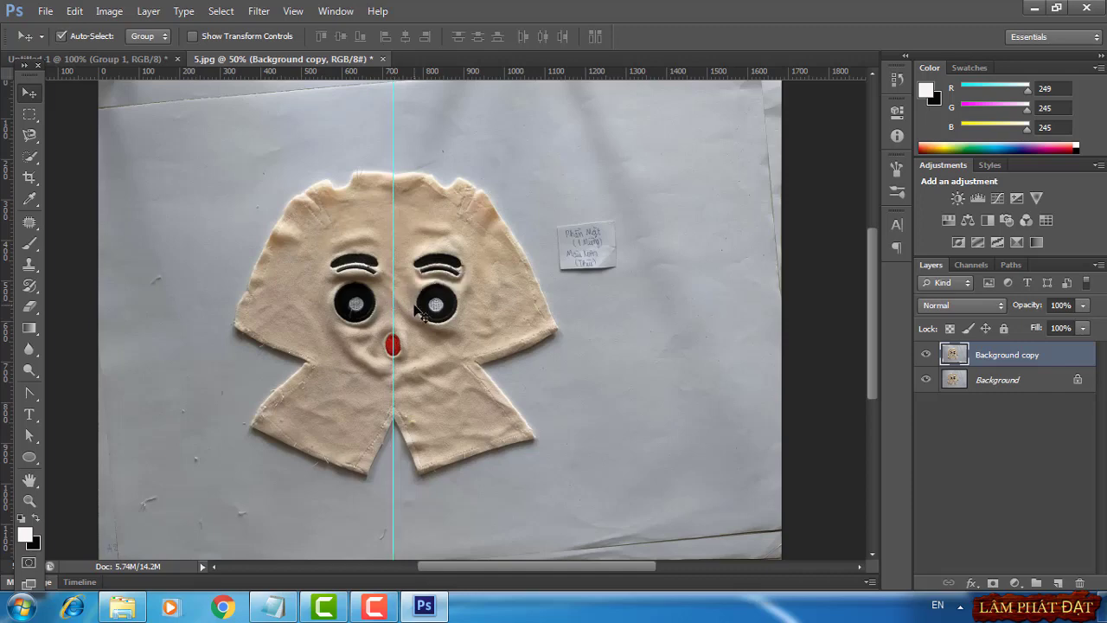
scroll(421, 311, "up", 2)
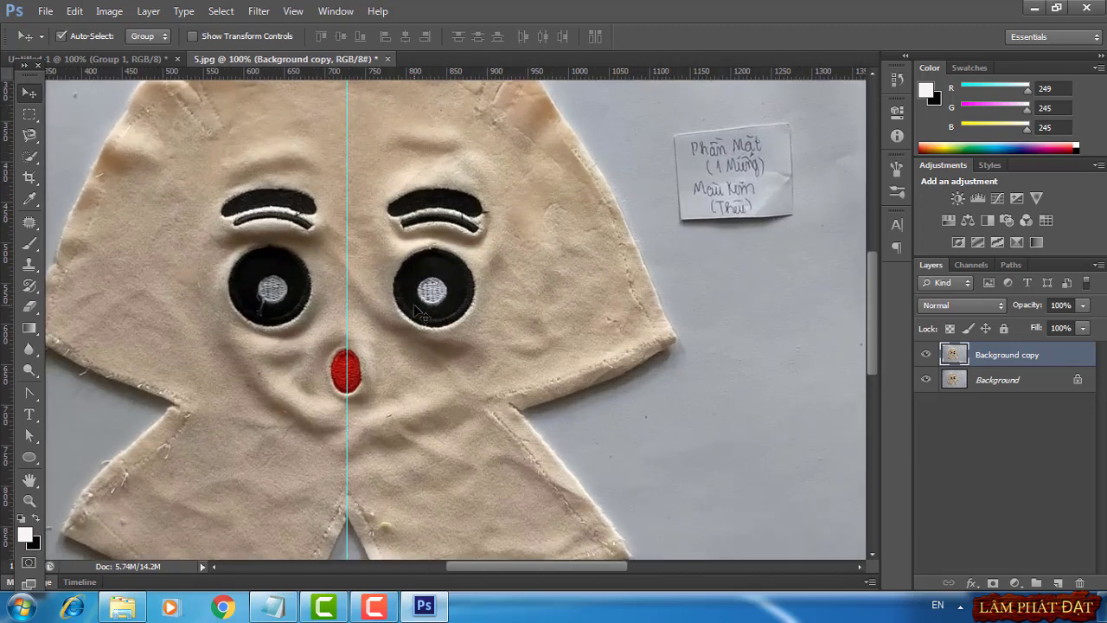
scroll(421, 311, "down", 2)
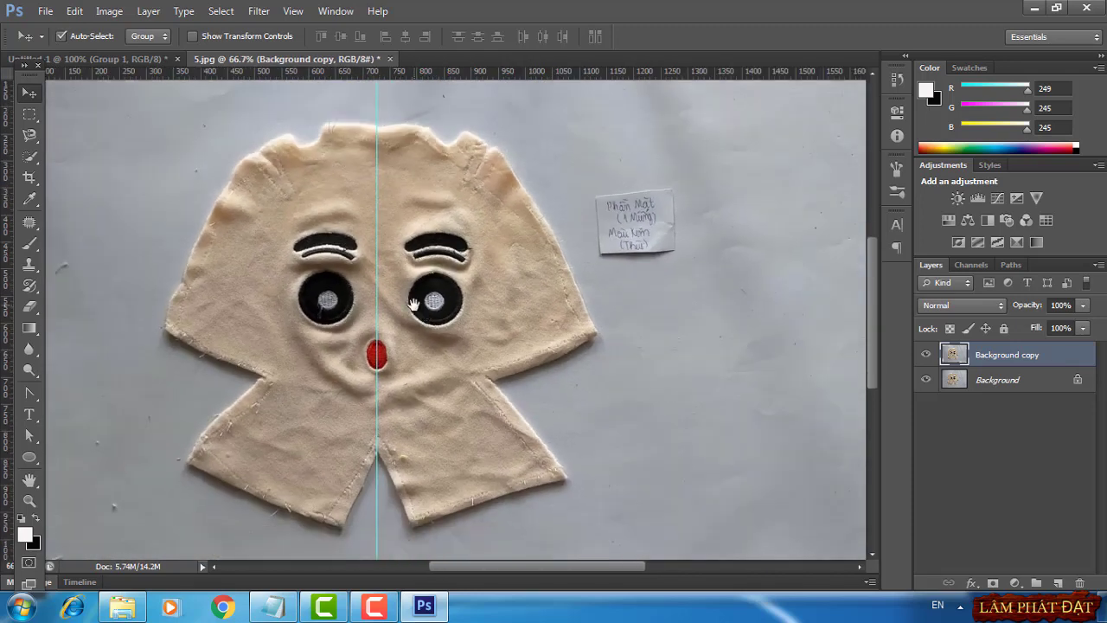
left_click_drag(407, 316, 461, 320)
scroll(467, 326, "up", 1)
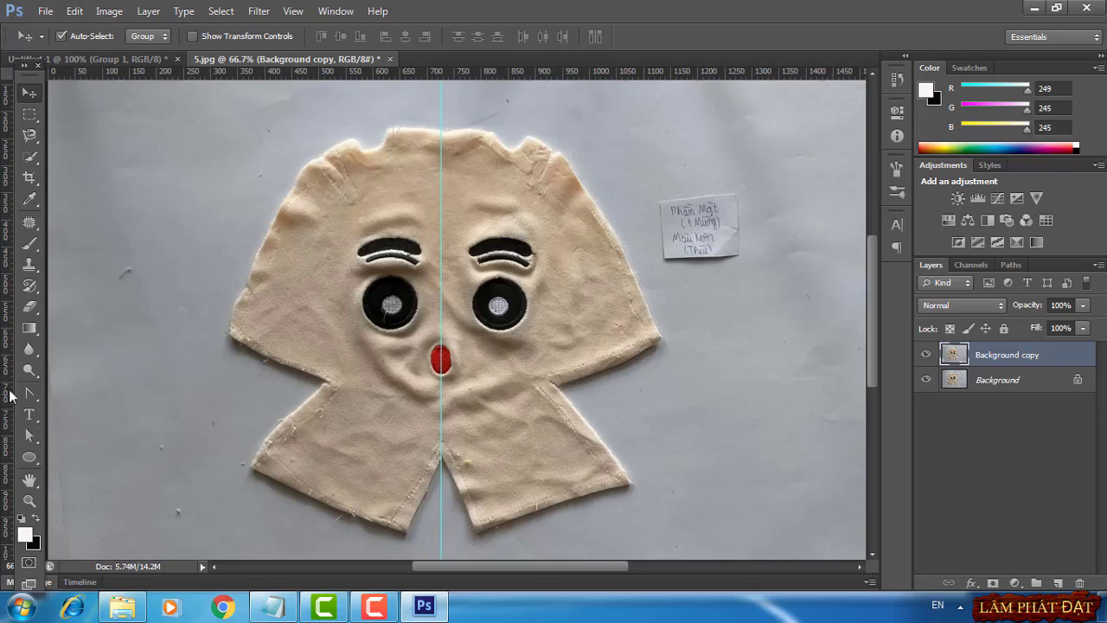
Using the Pen tool in Shape mode, trace from the bottom-centre notch around the left leg to the left corner
left_click(30, 397)
left_click(90, 391)
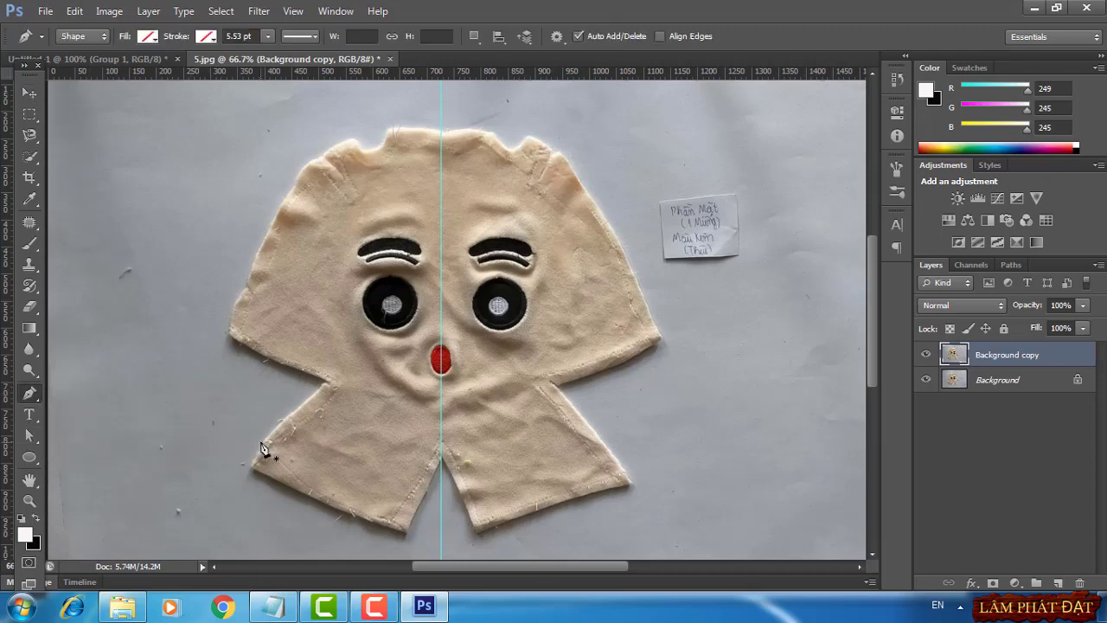
left_click(441, 462)
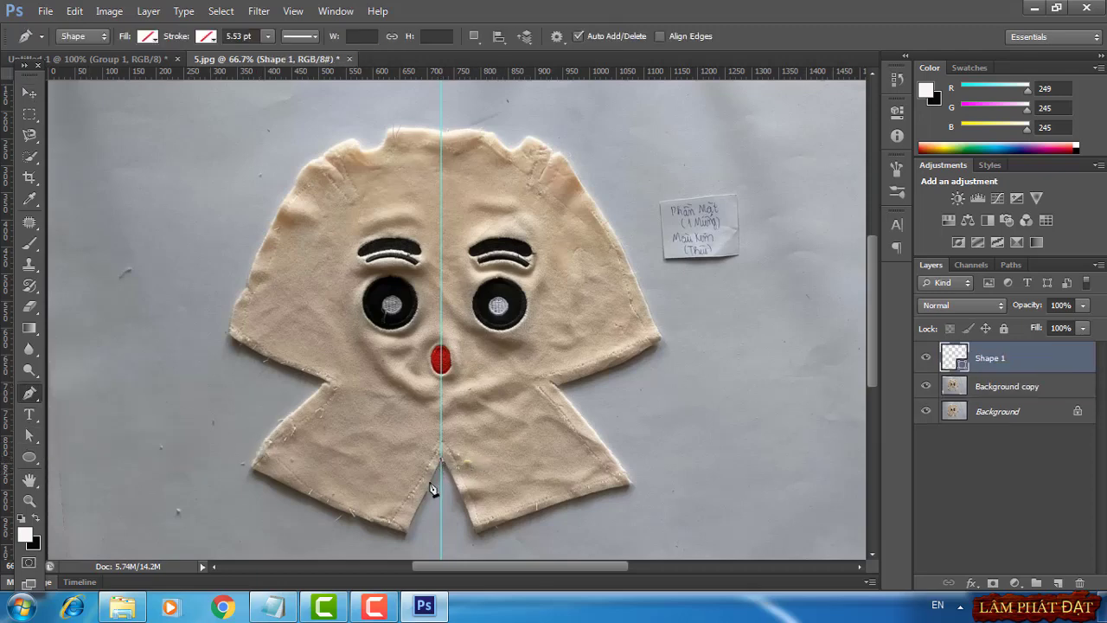
left_click(405, 538)
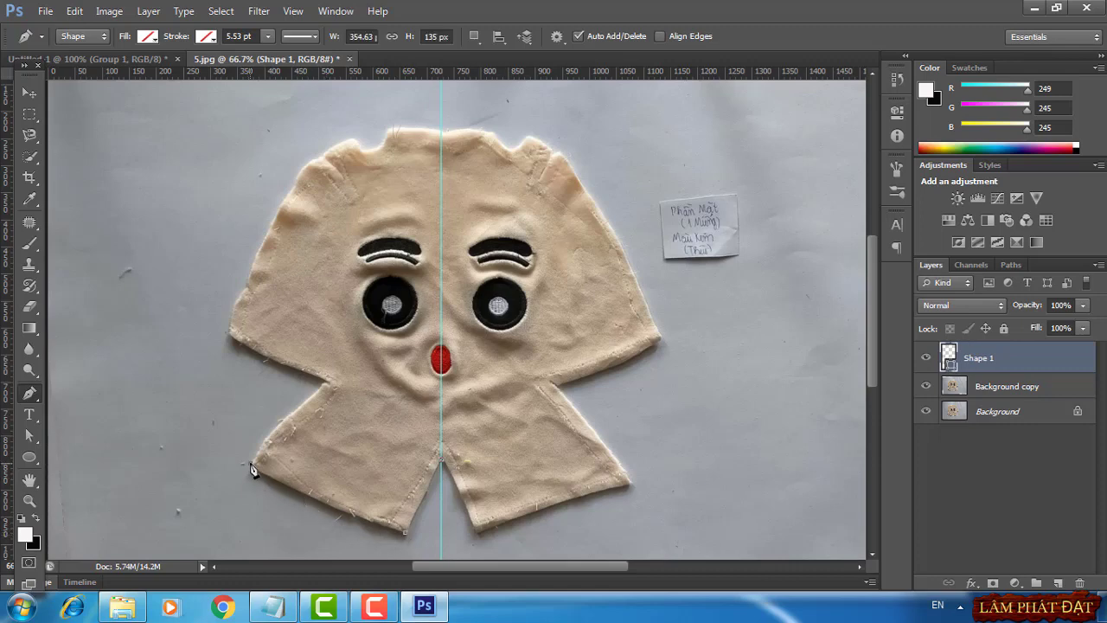
left_click_drag(239, 445, 204, 430)
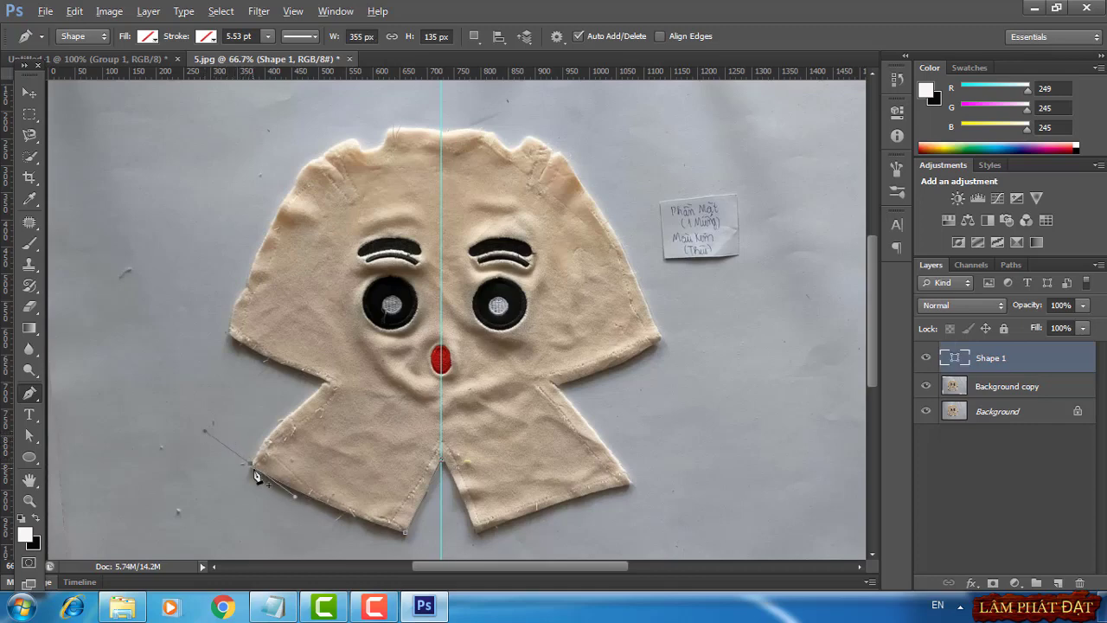
left_click(326, 383)
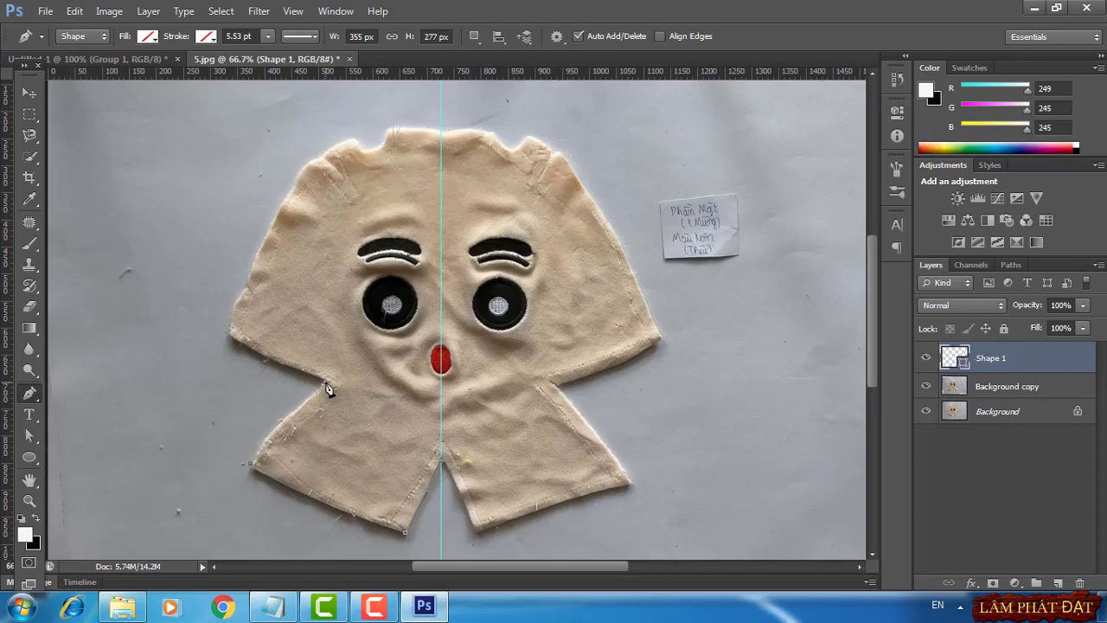
left_click(230, 341)
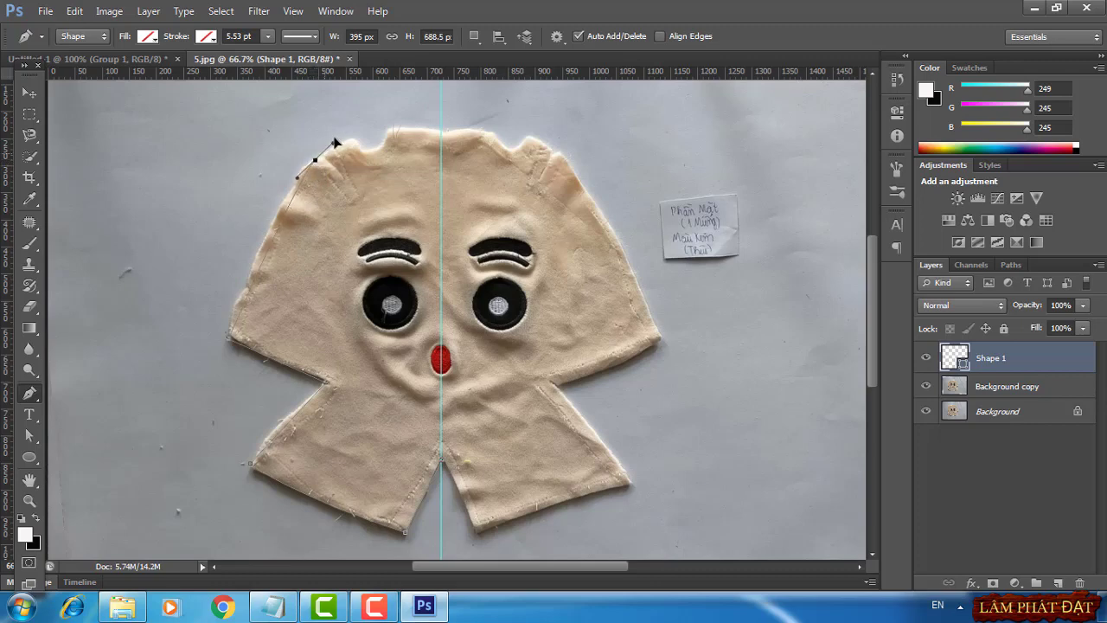
Continue the outline up the left side of the head to the top centre guide and finish the path
left_click_drag(335, 141, 373, 101)
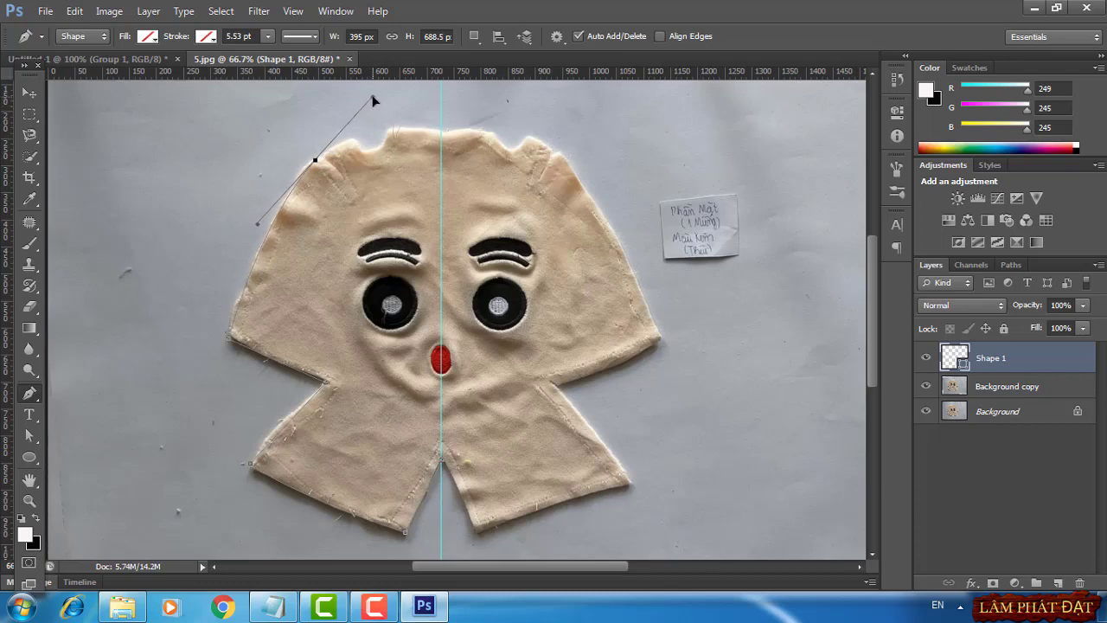
left_click(315, 160, "alt")
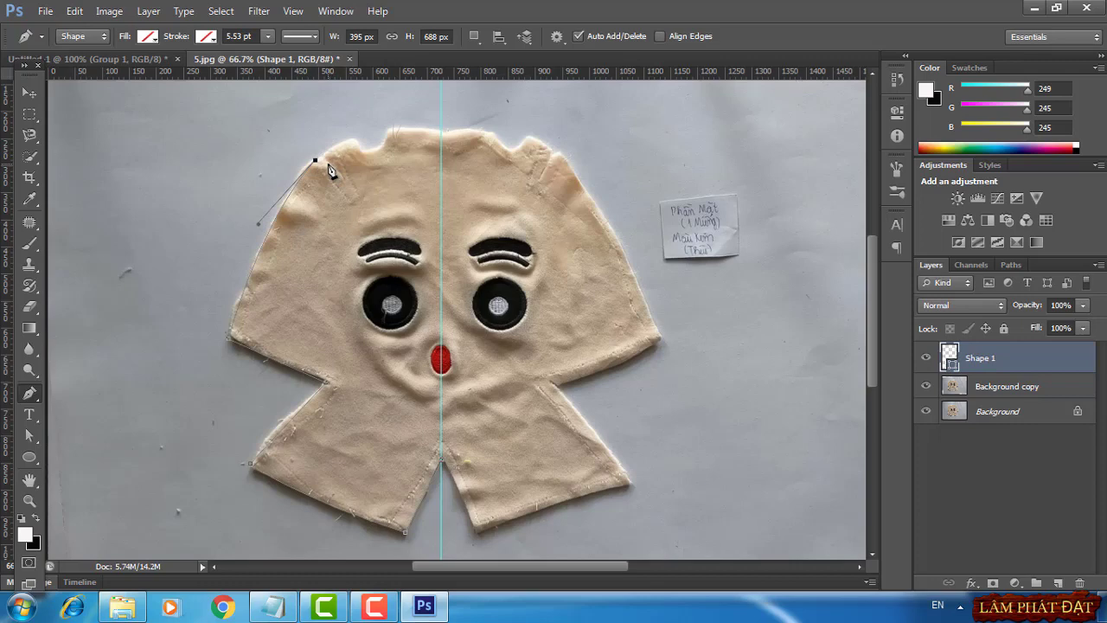
left_click(330, 170)
key("ctrl+z")
left_click(328, 148)
left_click_drag(387, 130, 395, 87)
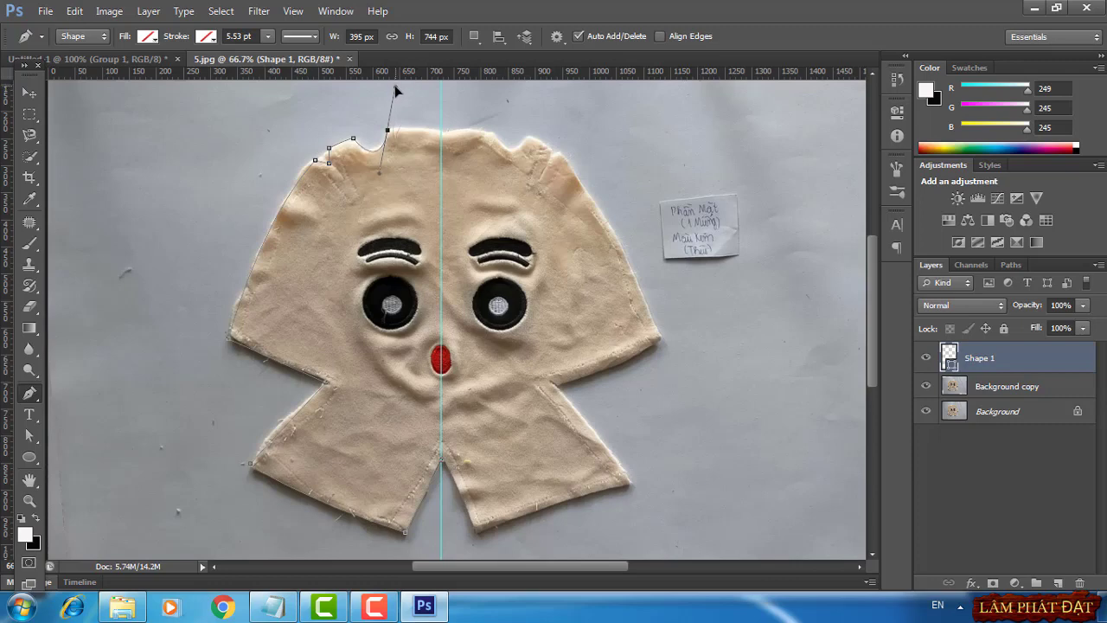
left_click(388, 129, "alt")
left_click(441, 130)
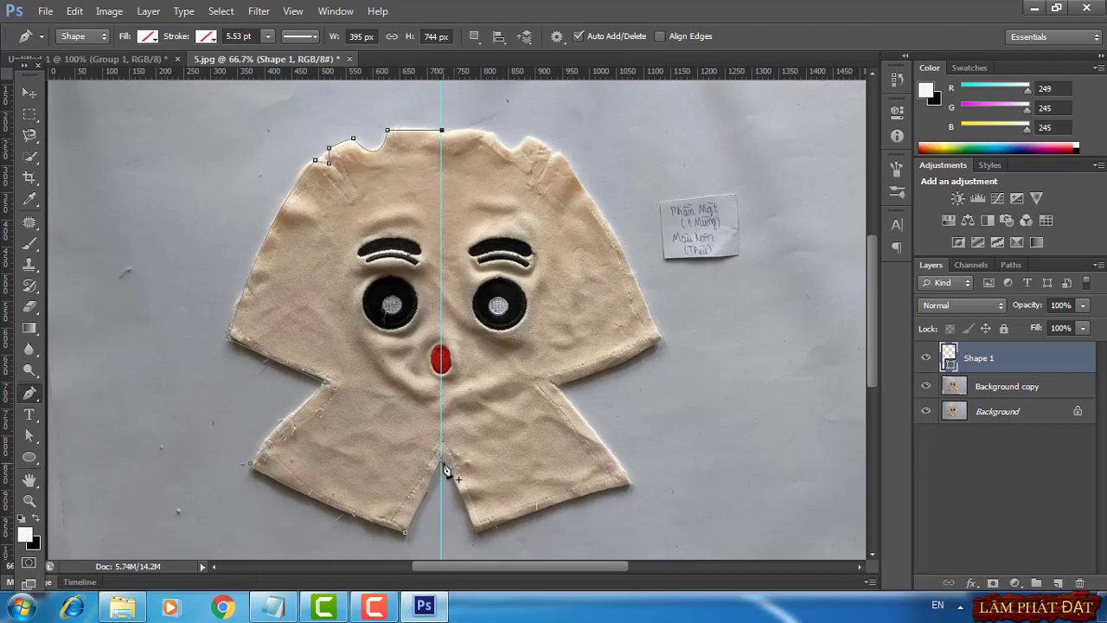
key("Escape")
On Untitled-1, delete Group 1 with its contents and add a pale f9f5f5 Solid Color fill to the face half
left_click(122, 57)
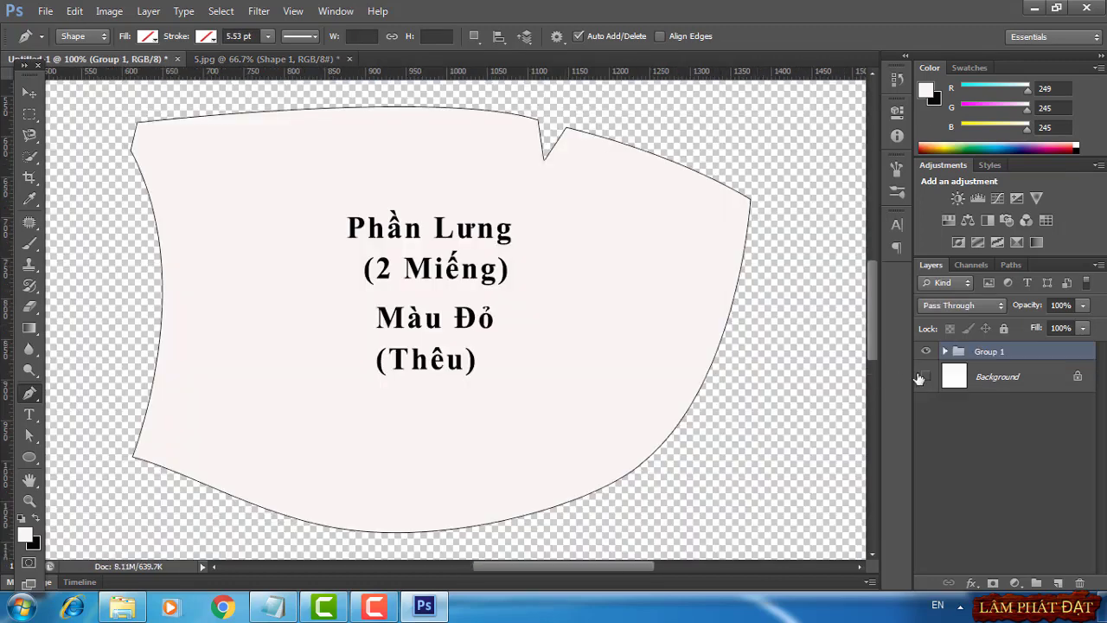
right_click(972, 351)
left_click(865, 219)
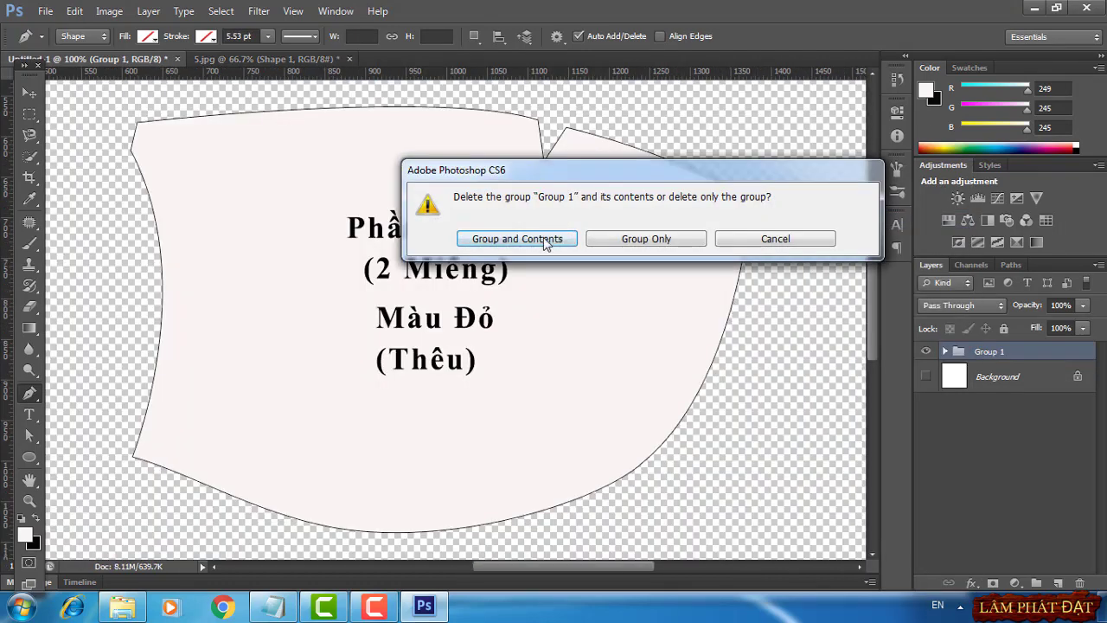
left_click(469, 239)
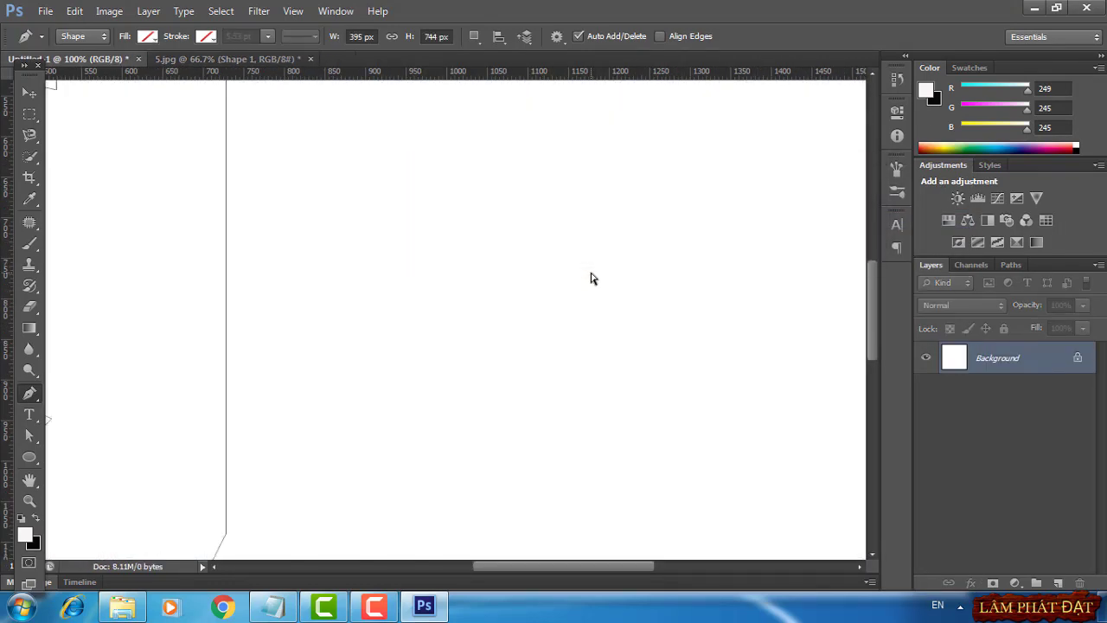
key("ctrl+minus")
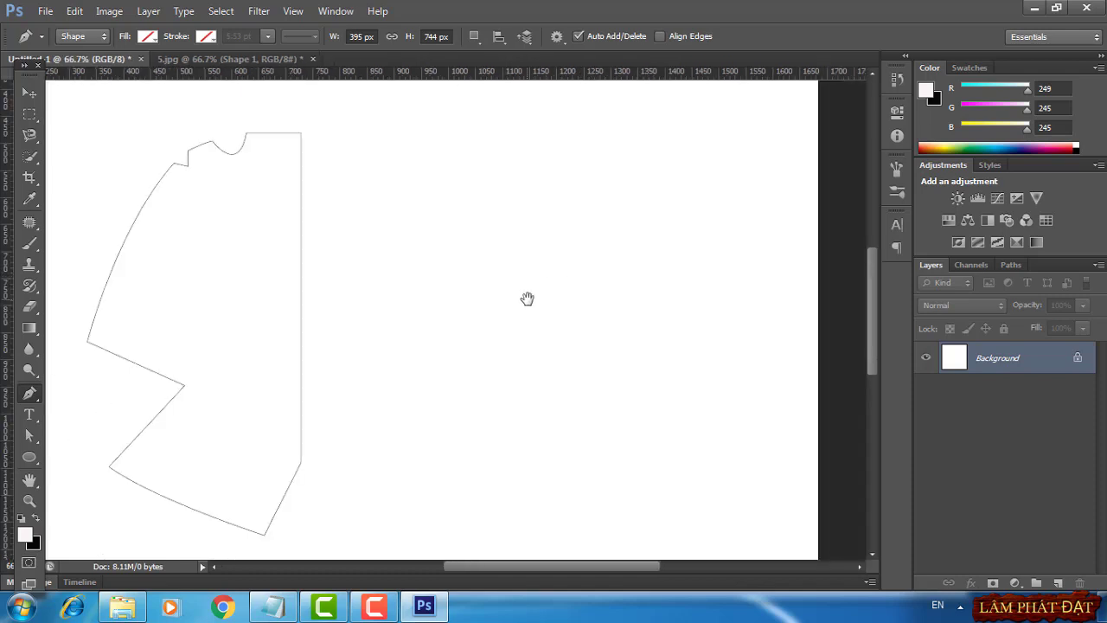
left_click(1014, 583)
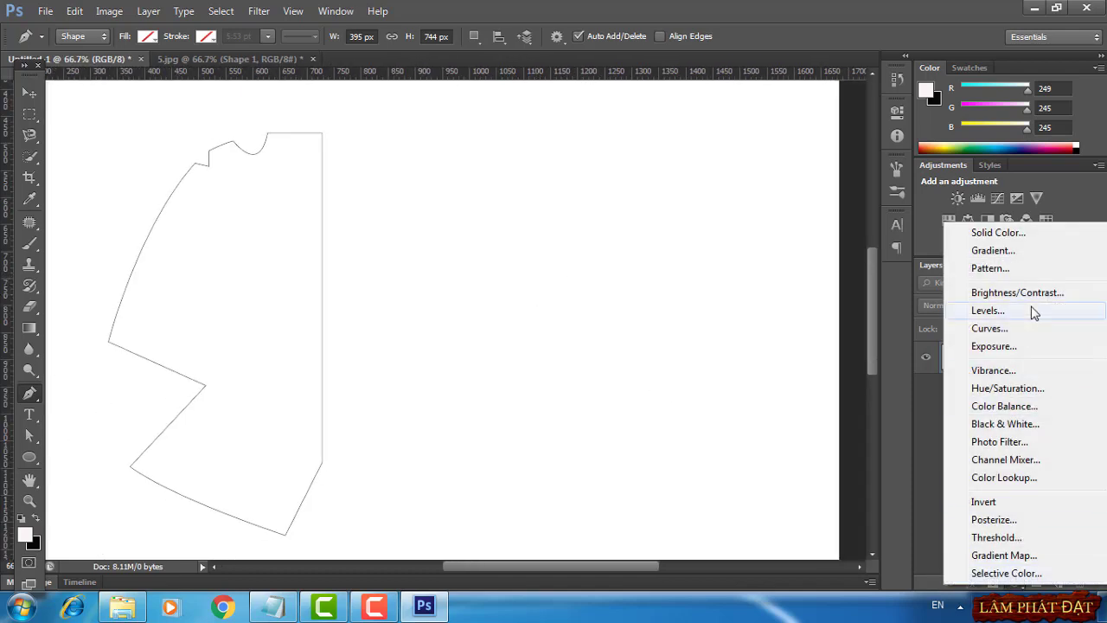
left_click(1002, 233)
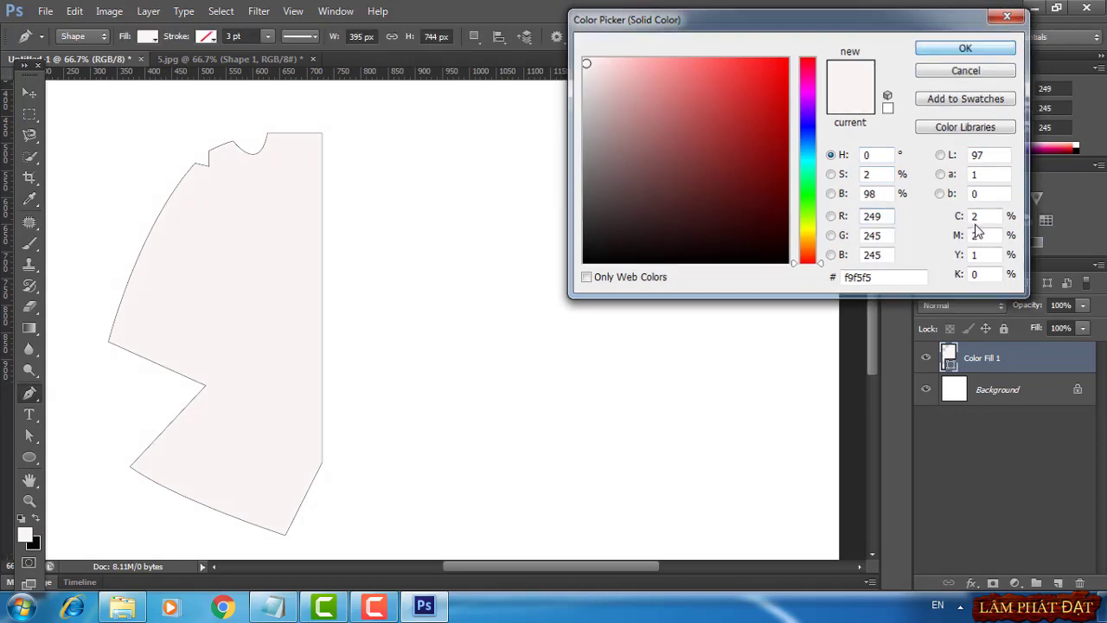
left_click(965, 48)
Add a 1 px near-black Stroke layer style to the face-half shape
left_click(970, 583)
left_click(745, 354)
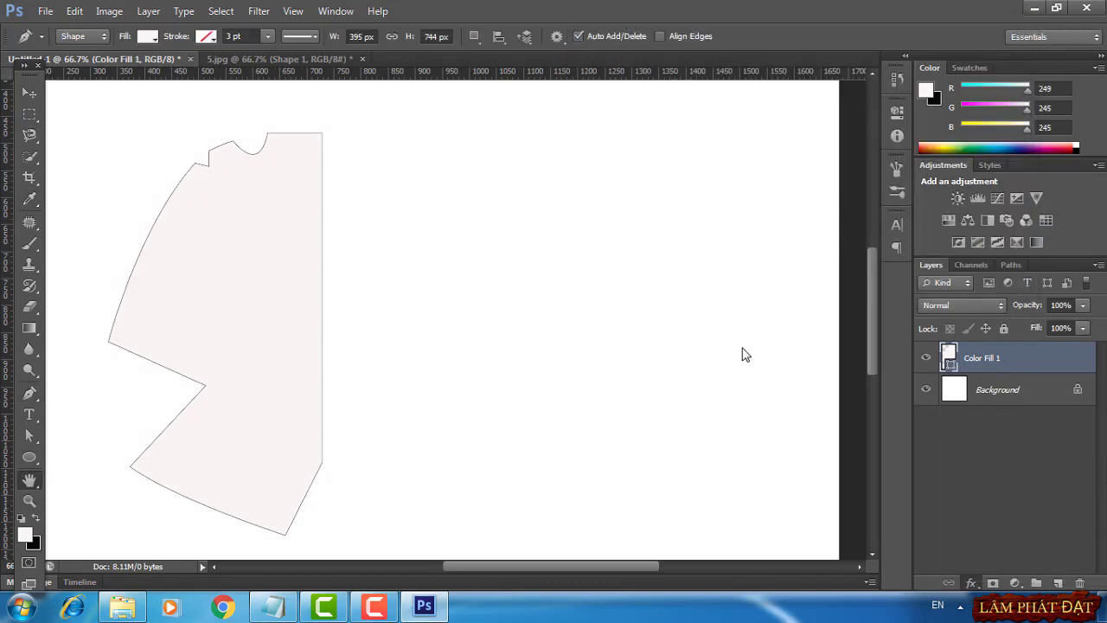
left_click(822, 233)
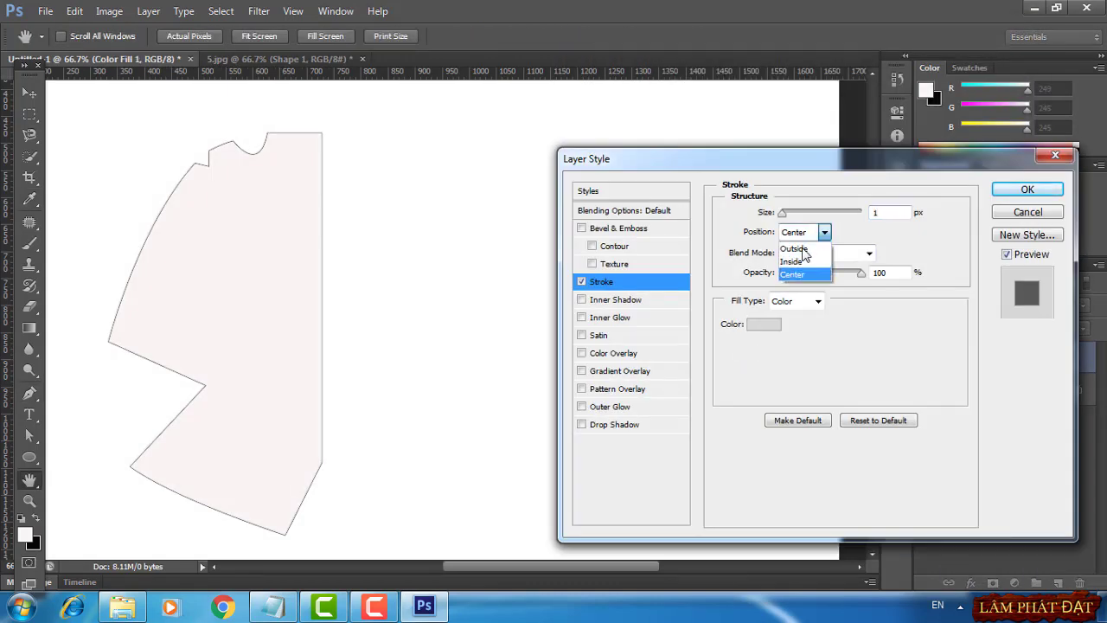
left_click(803, 248)
left_click(763, 323)
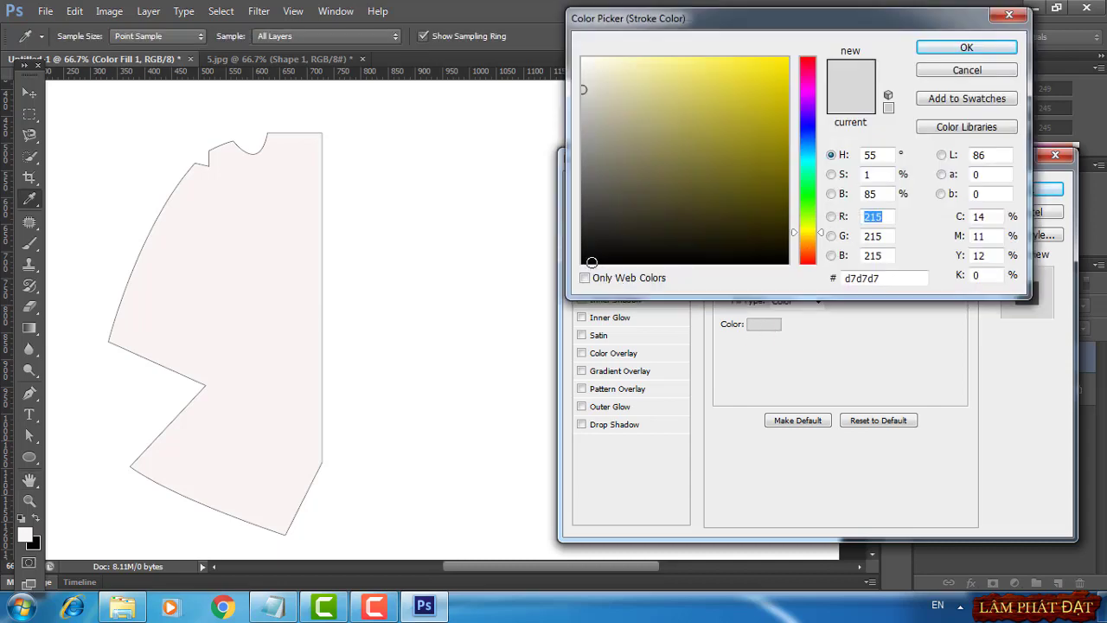
left_click(591, 262)
left_click(966, 47)
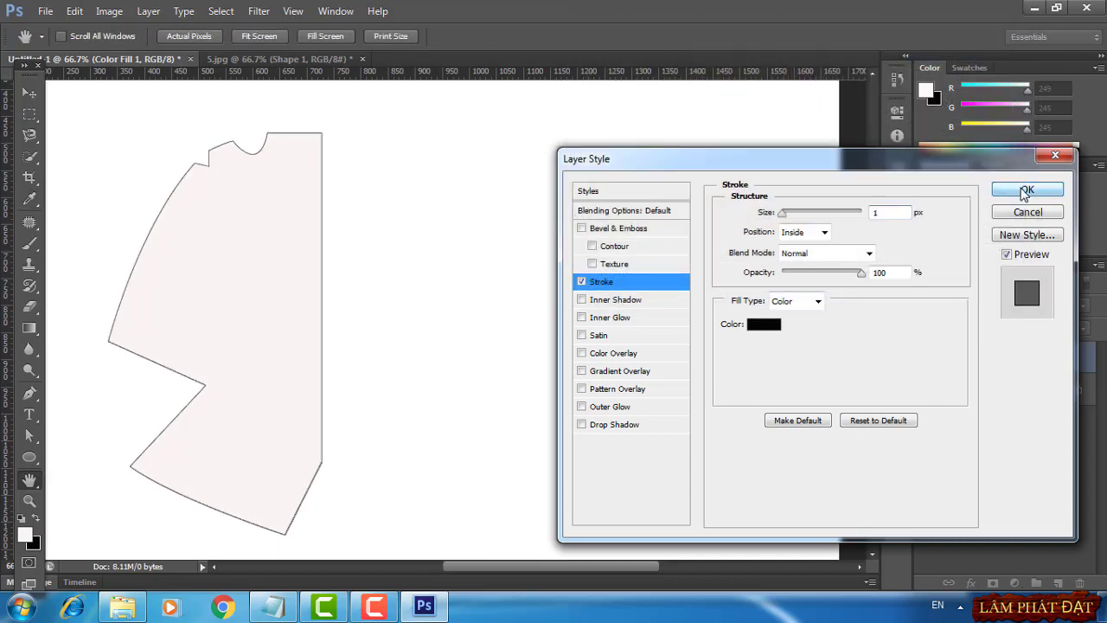
left_click(1025, 190)
right_click(1013, 364)
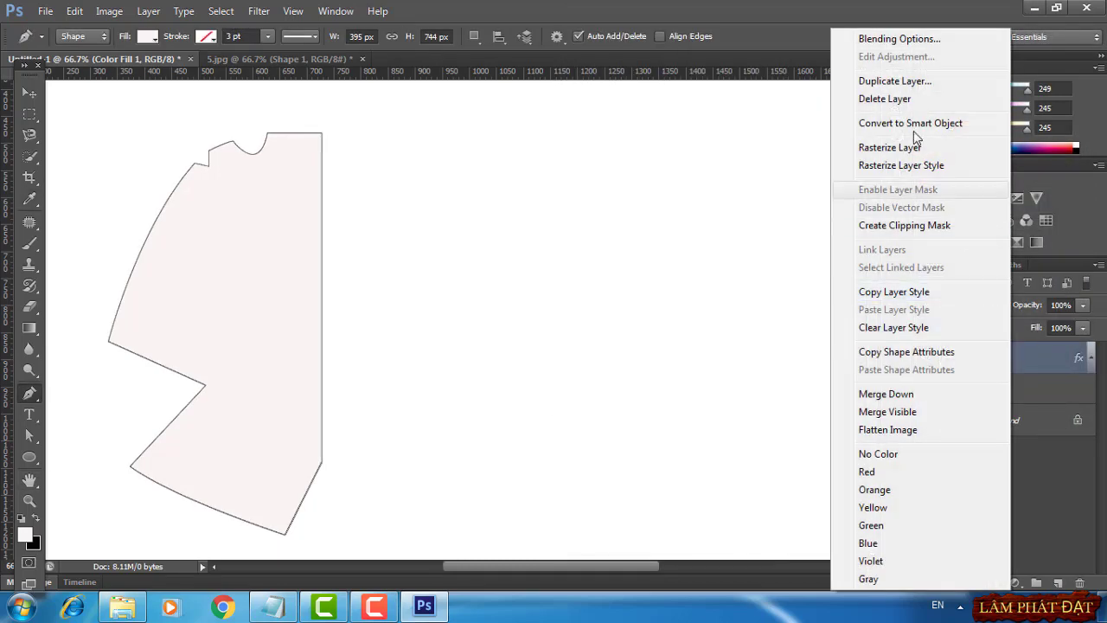
Duplicate the face-half layer, flip the copy horizontally and butt it against the original, then return to 5.jpg
left_click(914, 80)
left_click(698, 190)
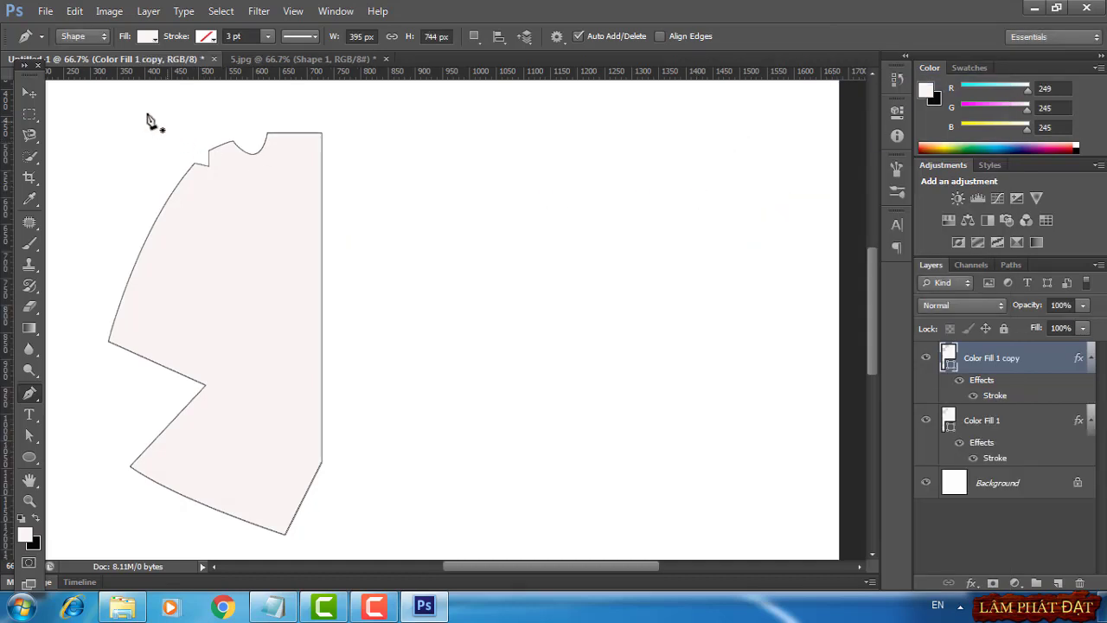
left_click(29, 92)
left_click_drag(275, 287, 486, 287)
key("ctrl+t")
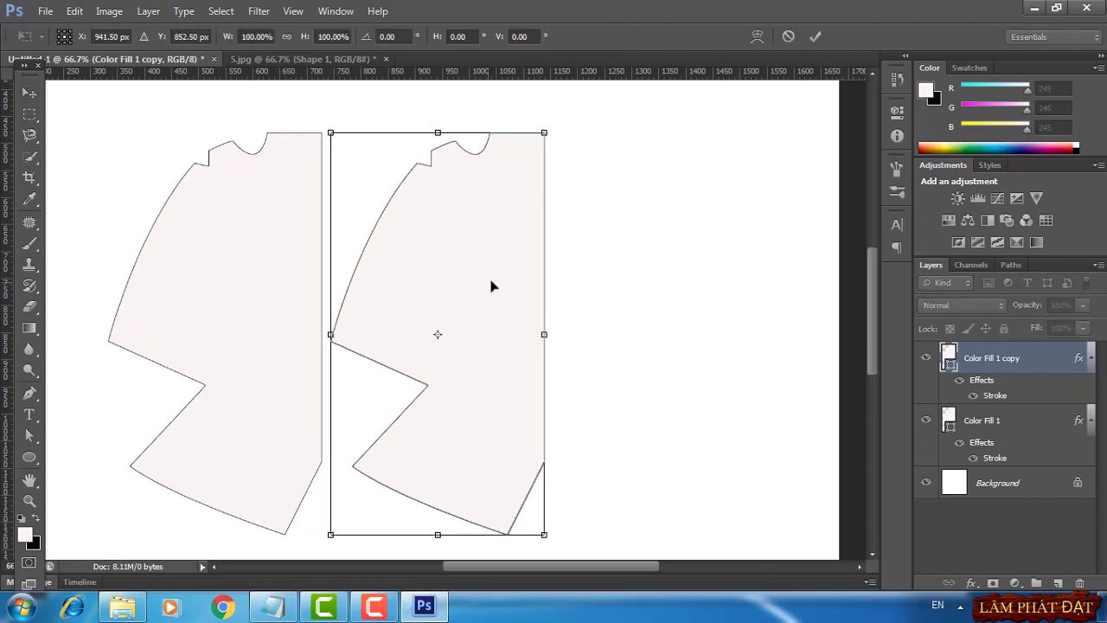
right_click(489, 261)
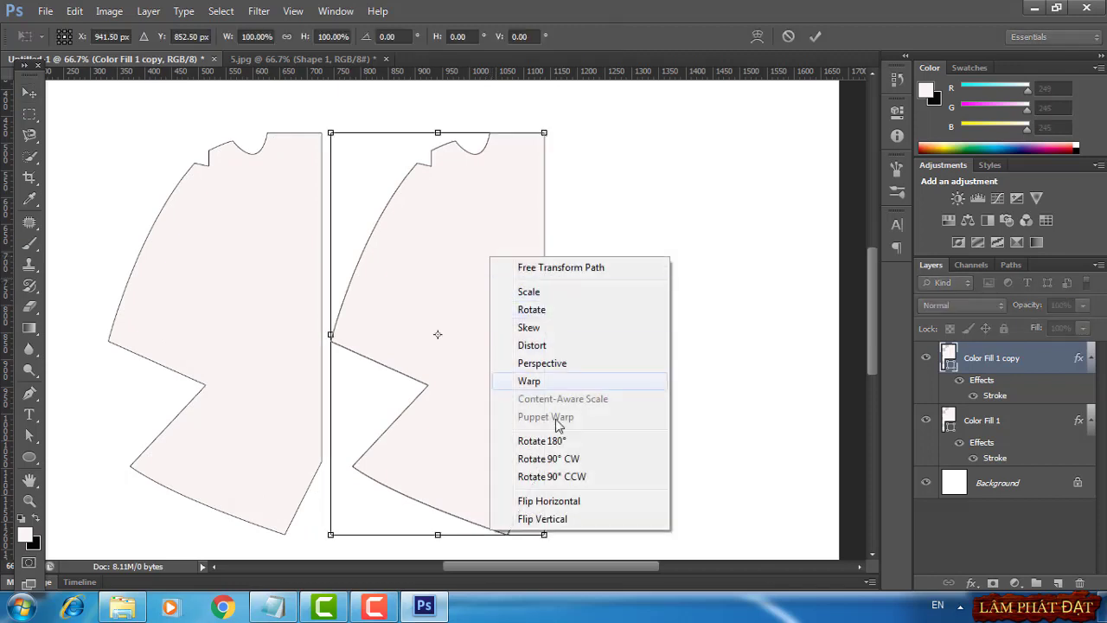
left_click(574, 497)
left_click(815, 36)
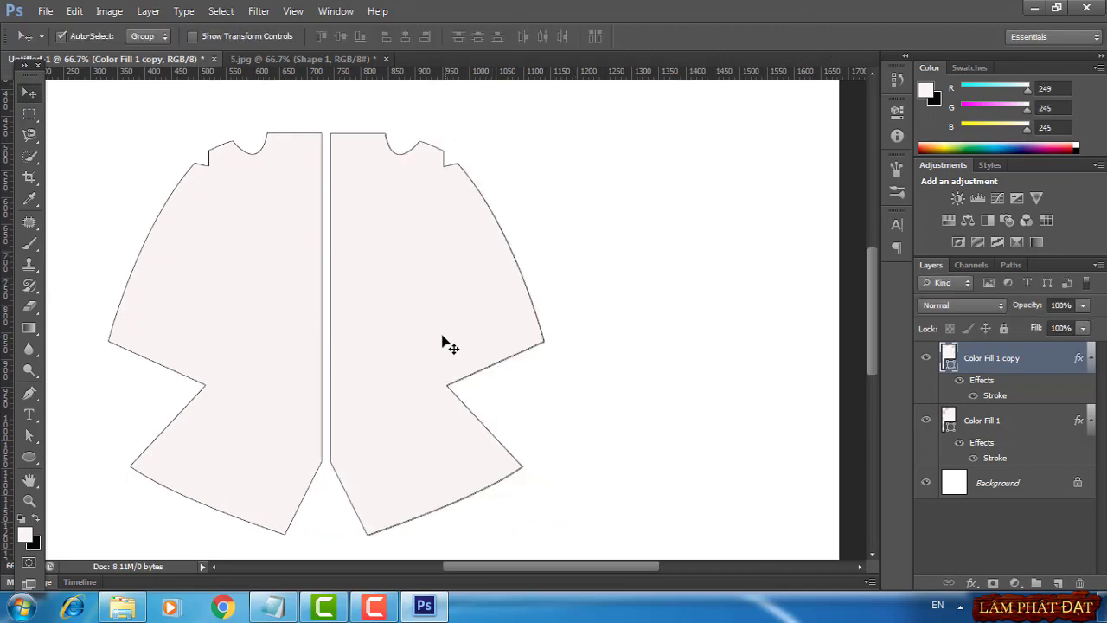
left_click_drag(452, 342, 443, 343)
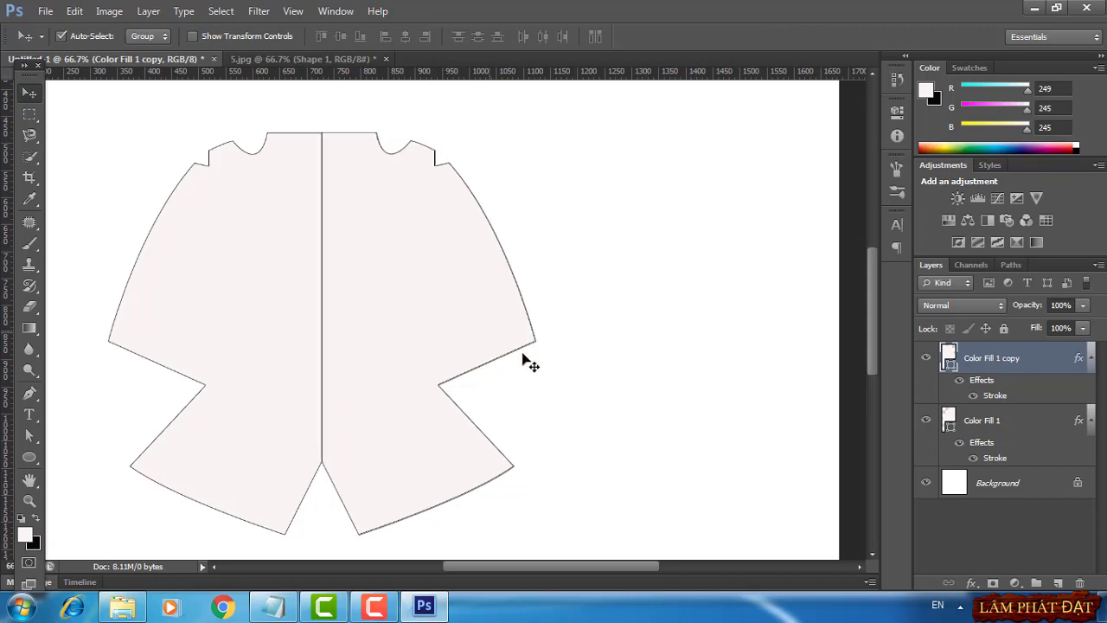
left_click(1010, 482)
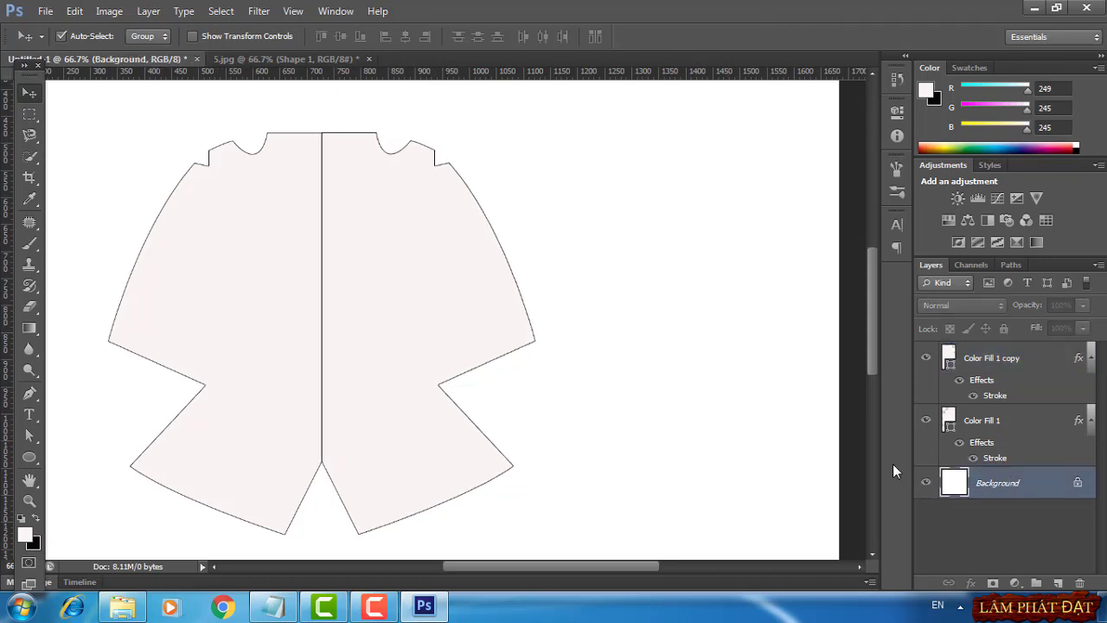
left_click(322, 58)
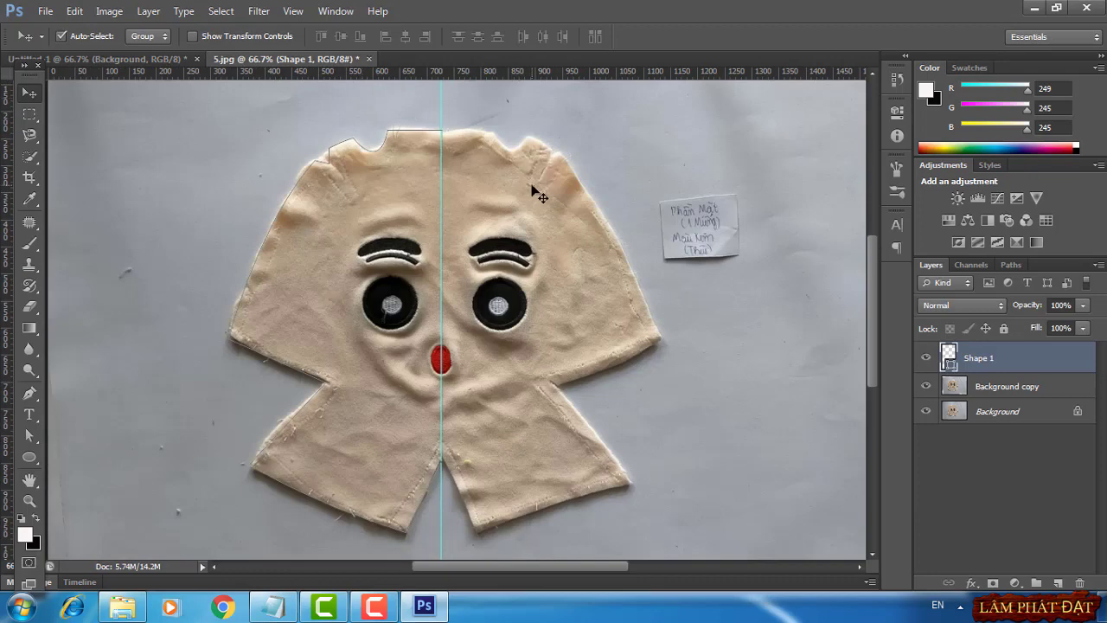
Group all the label and piece layers of the face pattern and hide the Background
left_click(187, 60)
key("t")
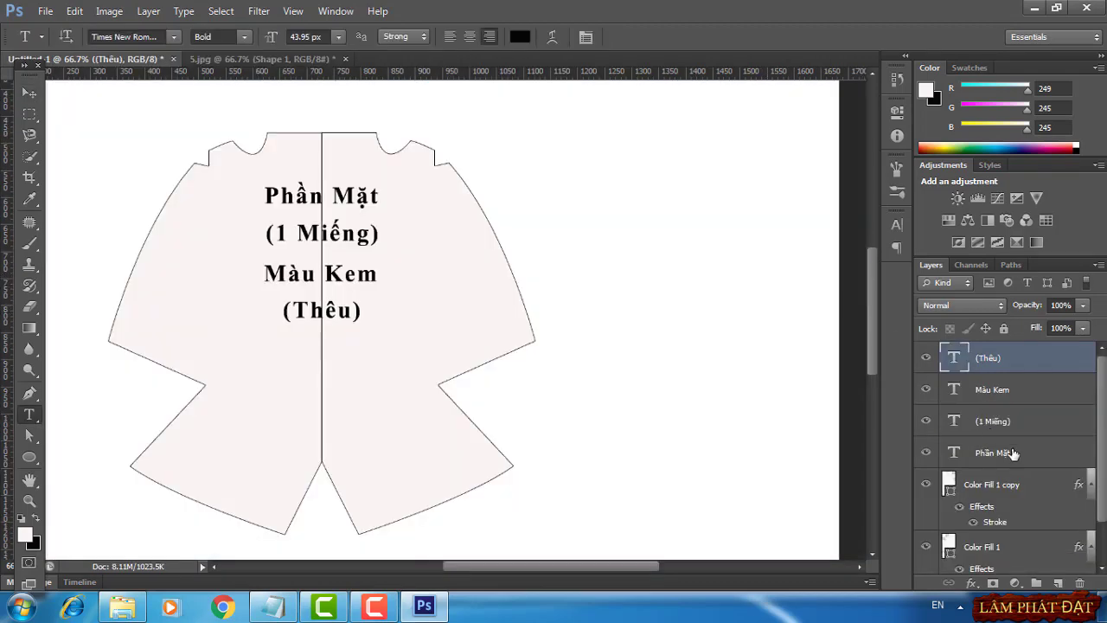
scroll(1003, 498, "down", 3)
left_click(1002, 499, "shift")
key("ctrl+g")
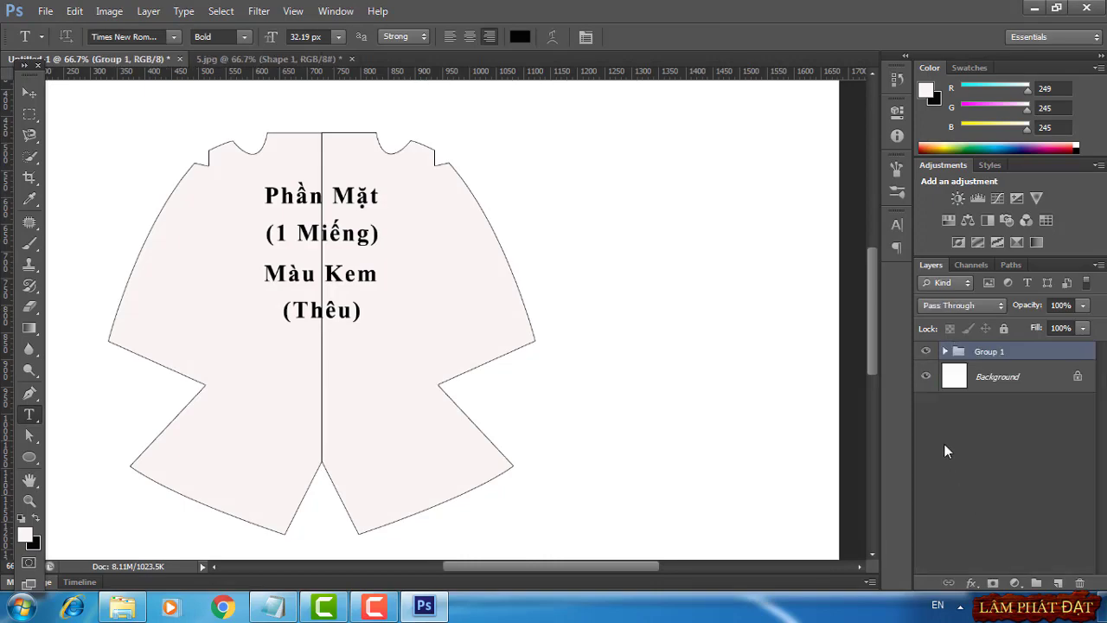
left_click(926, 376)
Export the face pattern with Save for Web as transparent PNG named 5.png
left_click(45, 11)
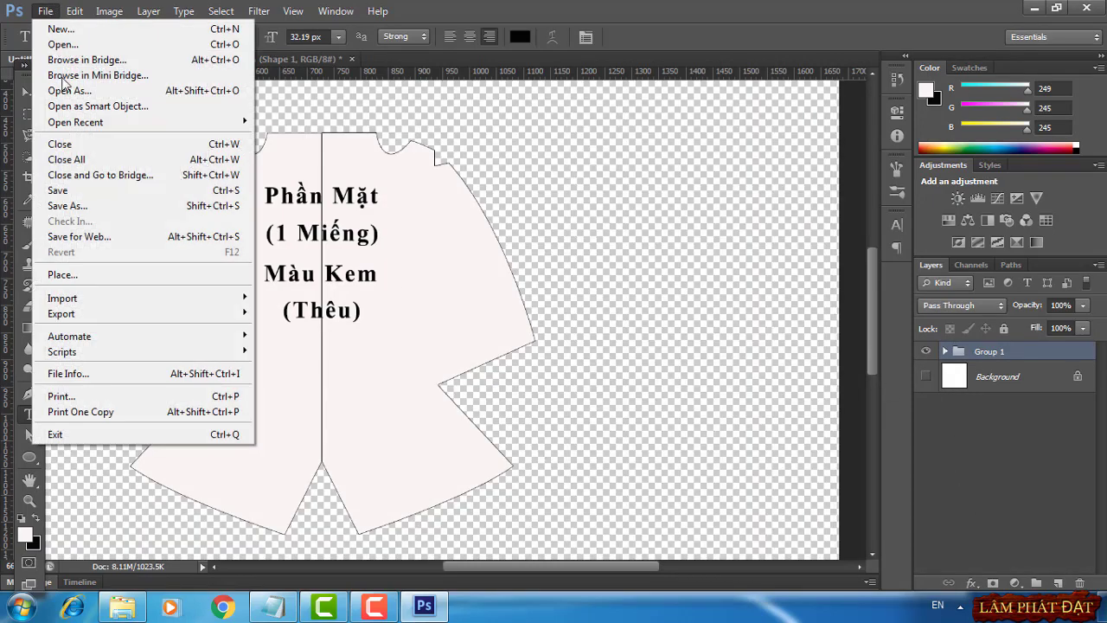
left_click(95, 240)
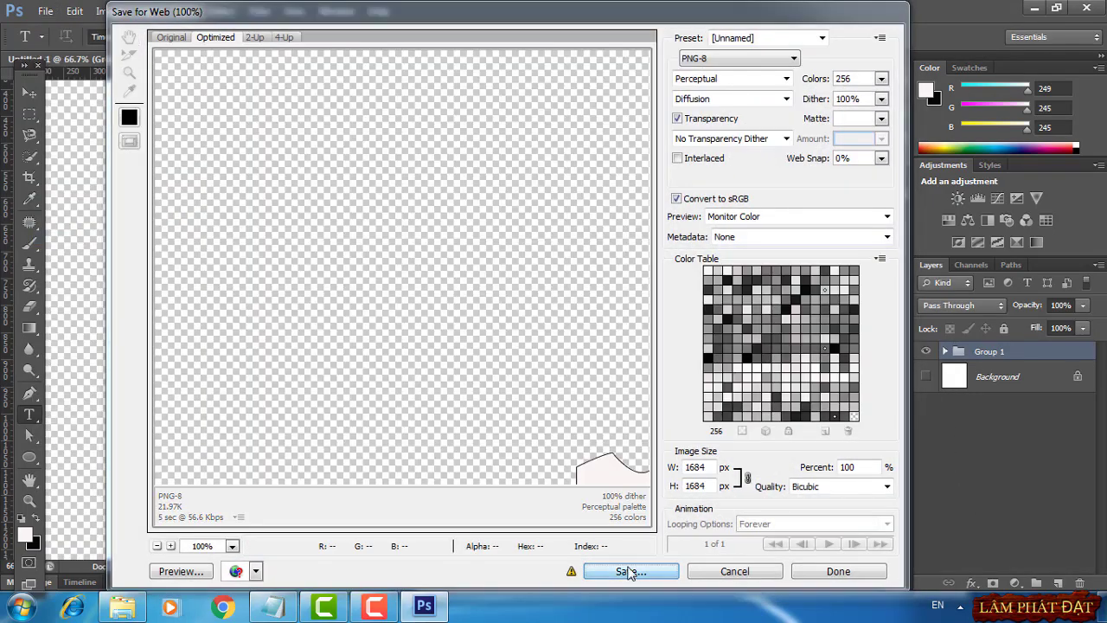
left_click(630, 568)
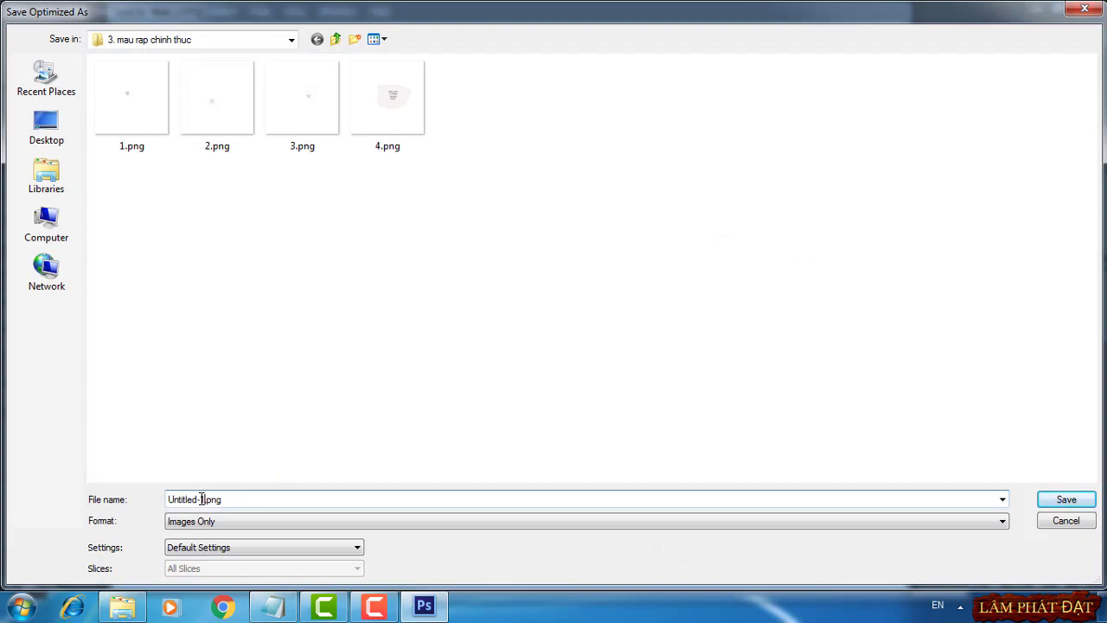
left_click_drag(208, 494, 134, 507)
type("5")
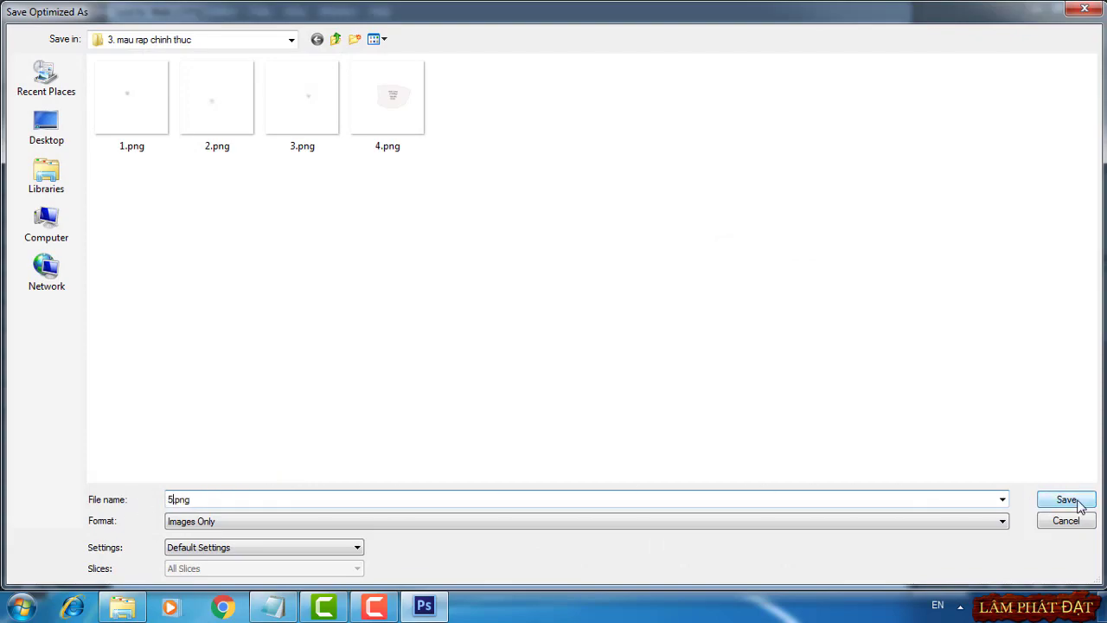
left_click(1066, 498)
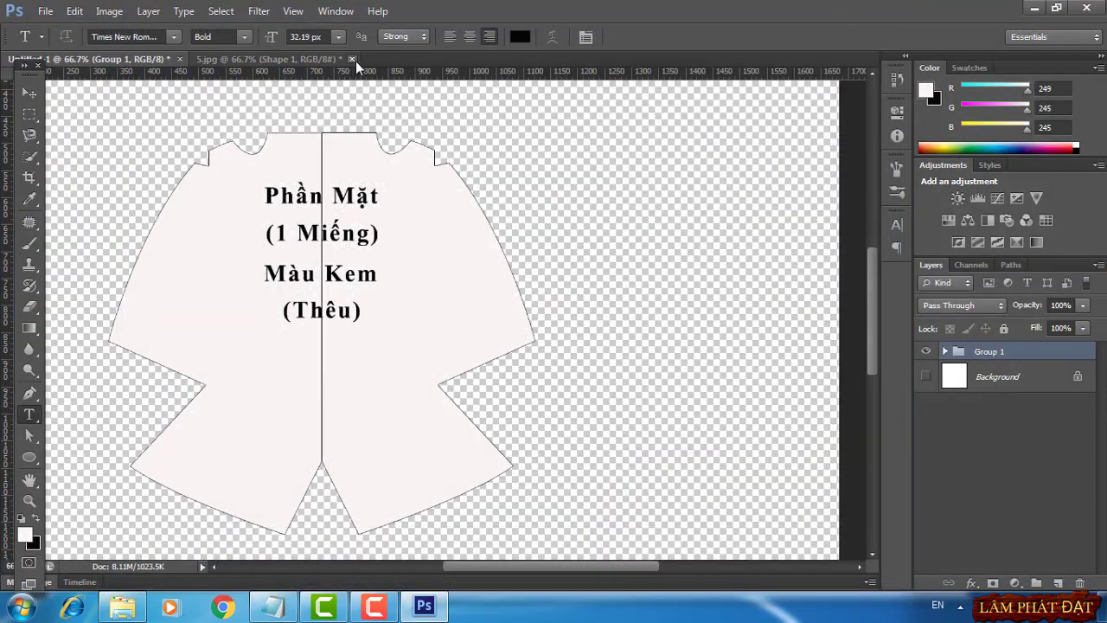
Close 5.jpg without saving changes
left_click(352, 59)
left_click(553, 239)
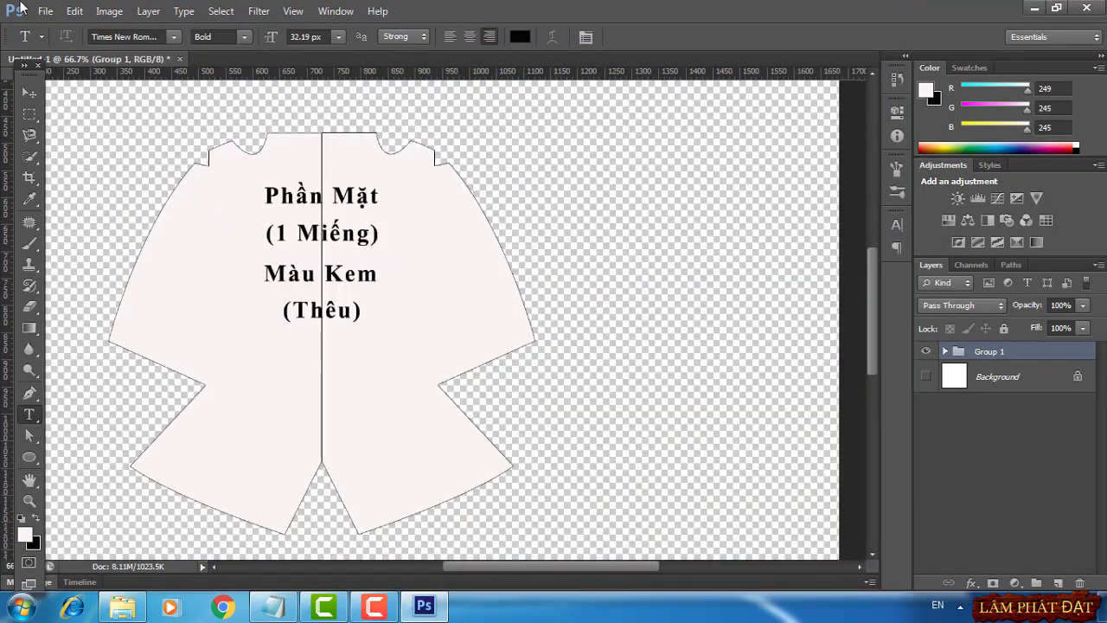
left_click(45, 10)
Open 6.jpg, zoom to 200% and set a vertical guide through the eye's centre near 992 px
left_click(52, 43)
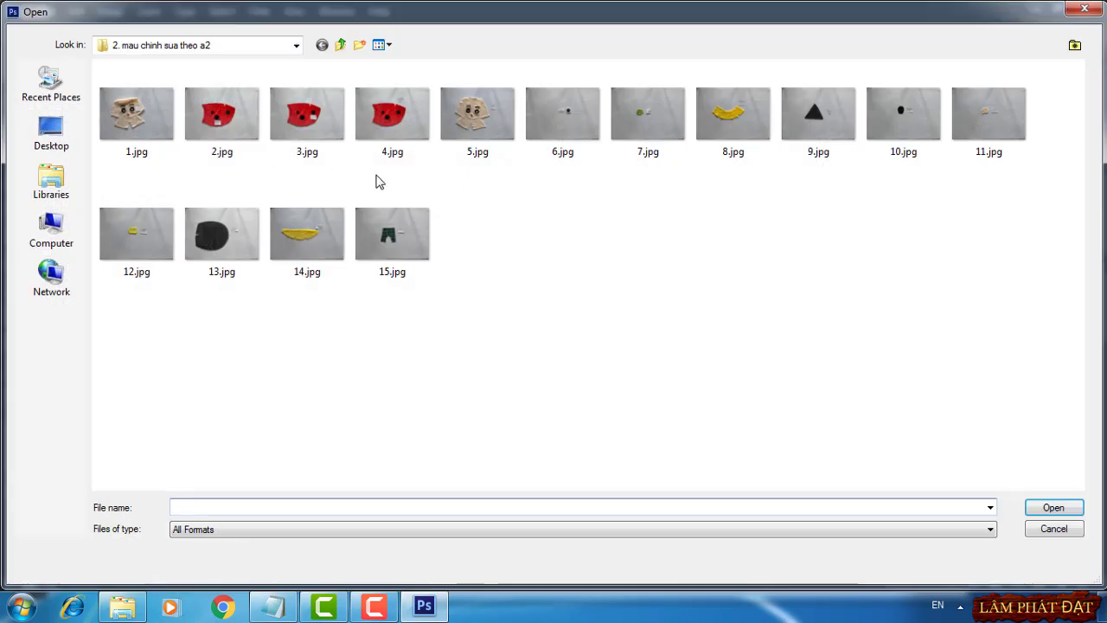
double_click(566, 119)
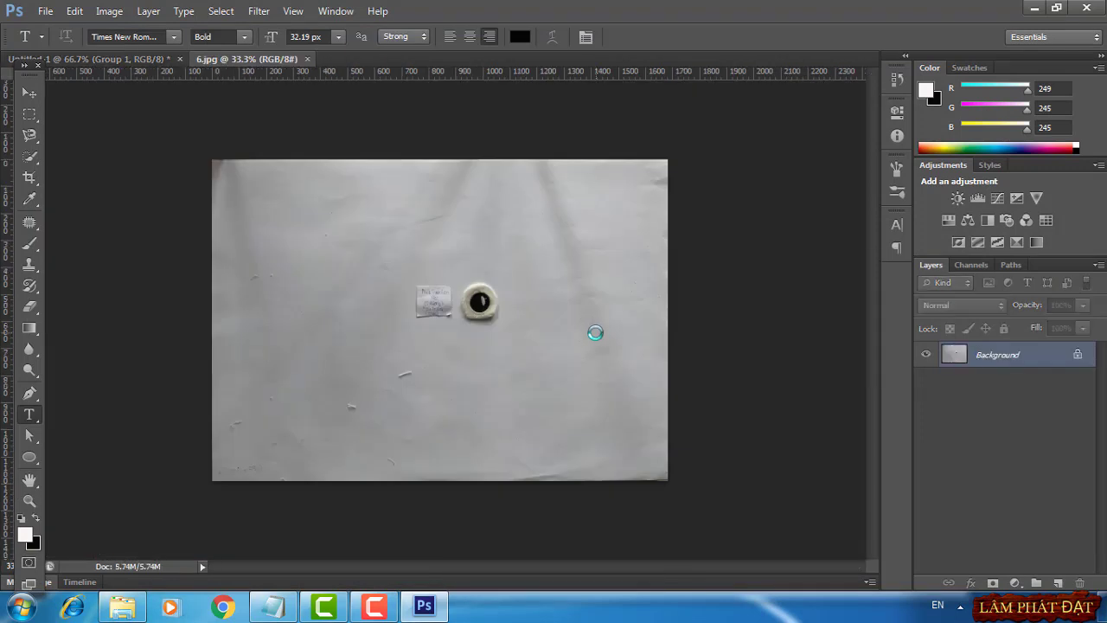
key("ctrl+plus")
key("ctrl+plus")
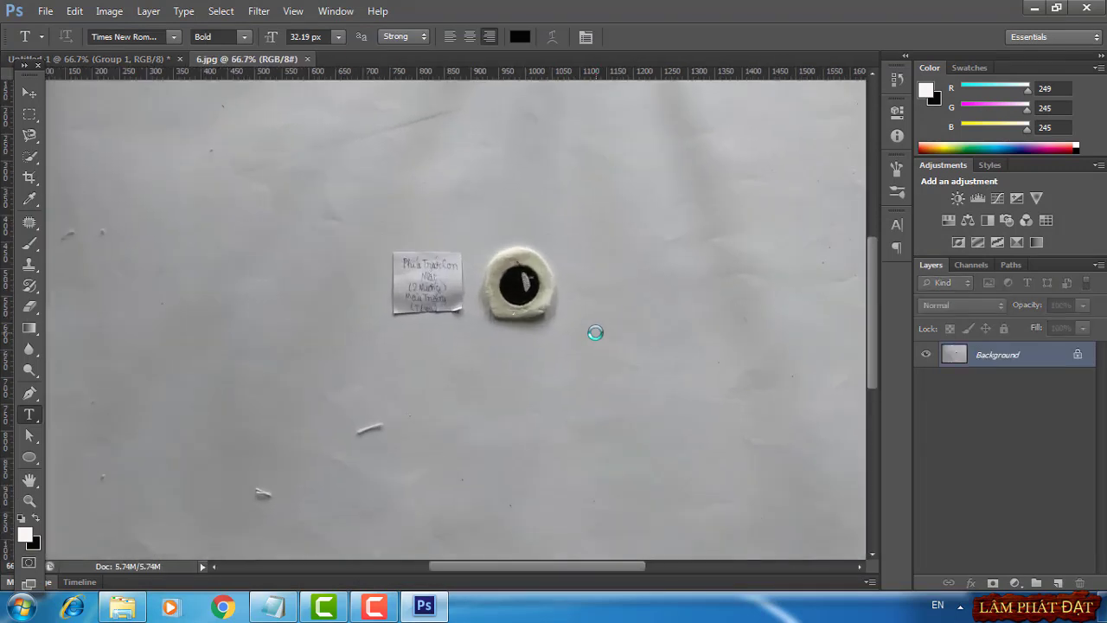
key("ctrl+plus")
key("ctrl+plus")
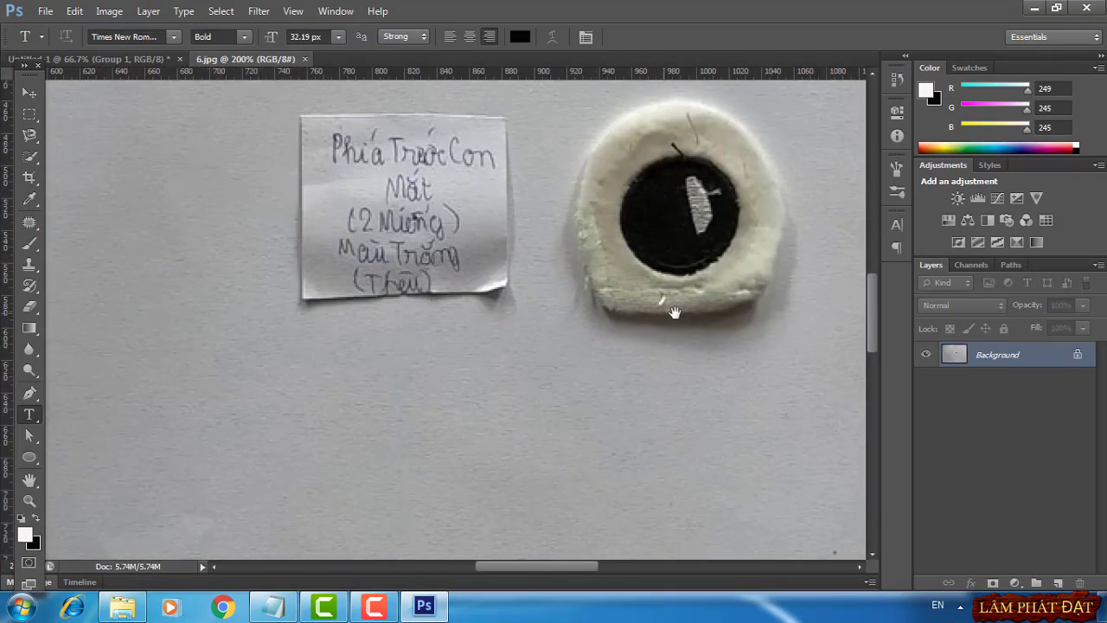
left_click_drag(672, 314, 509, 392)
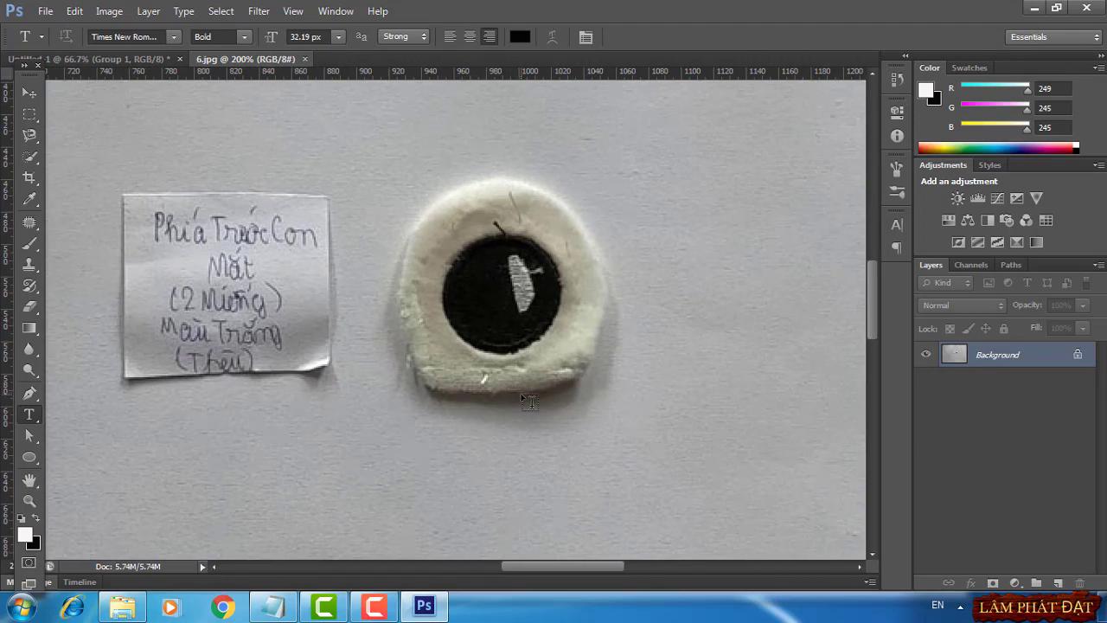
left_click_drag(15, 357, 504, 353)
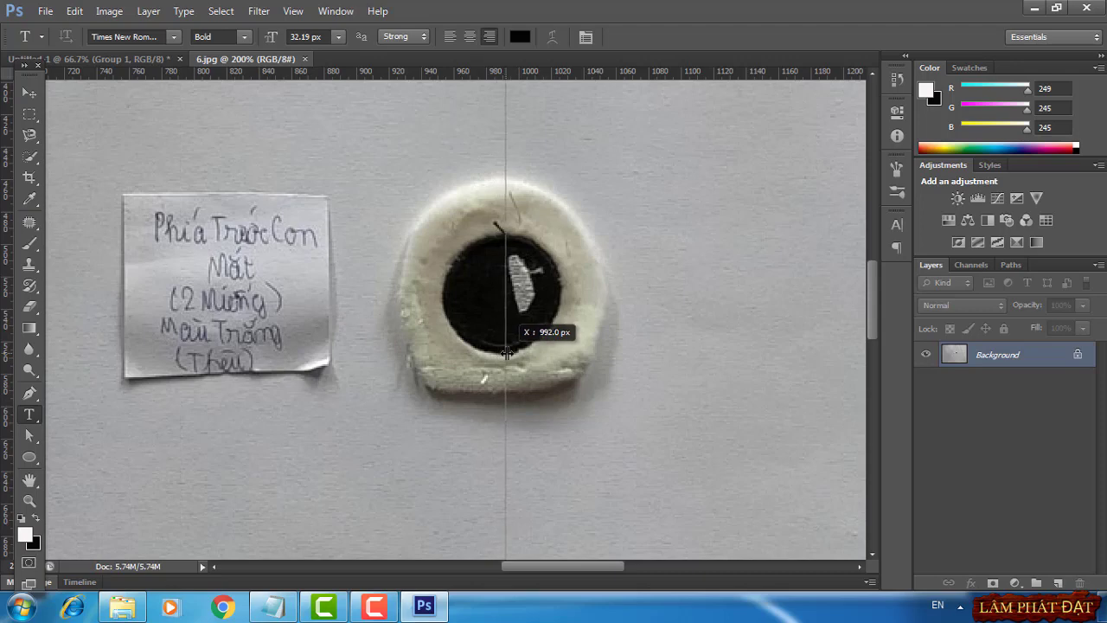
left_click_drag(504, 353, 507, 353)
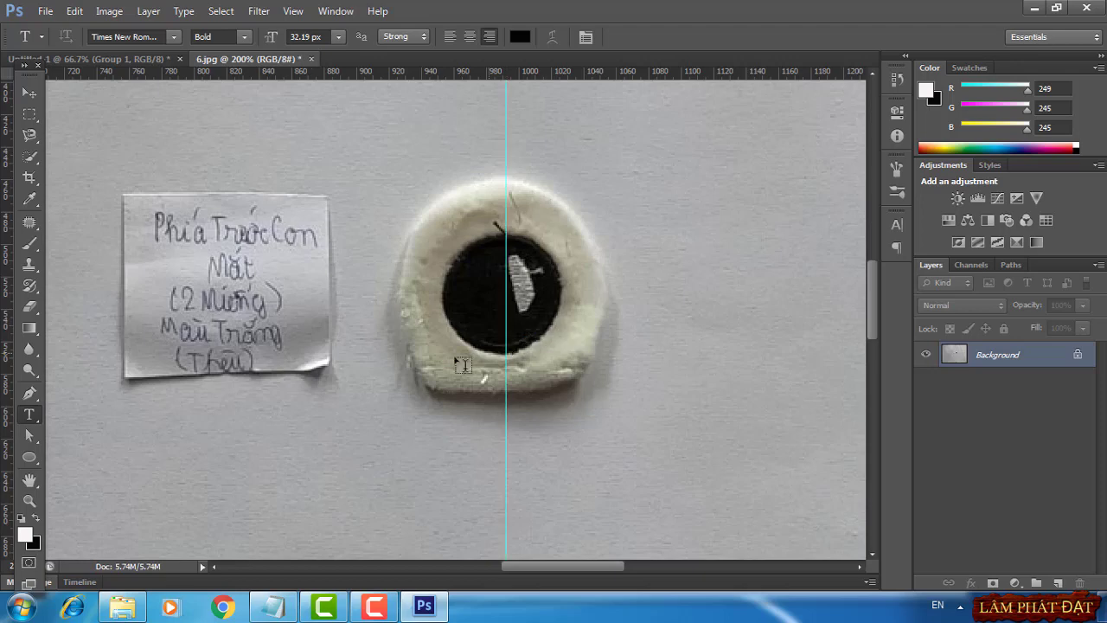
Trace the eye's left half as a closed Pen shape from the guide's bottom point to its top point
left_click(29, 394)
left_click(506, 393)
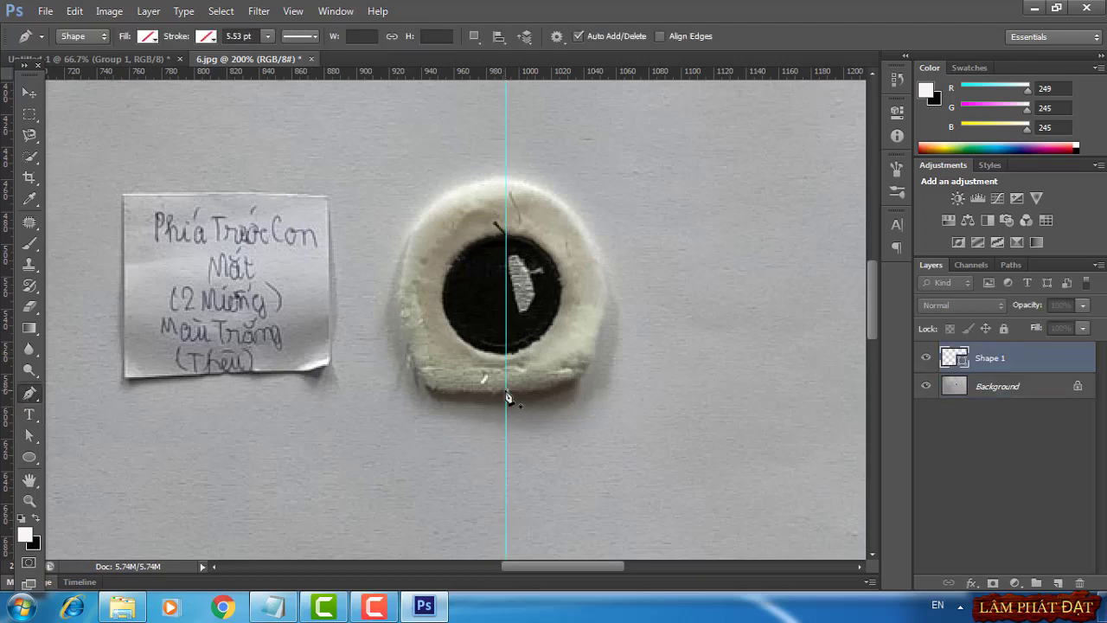
left_click(428, 390)
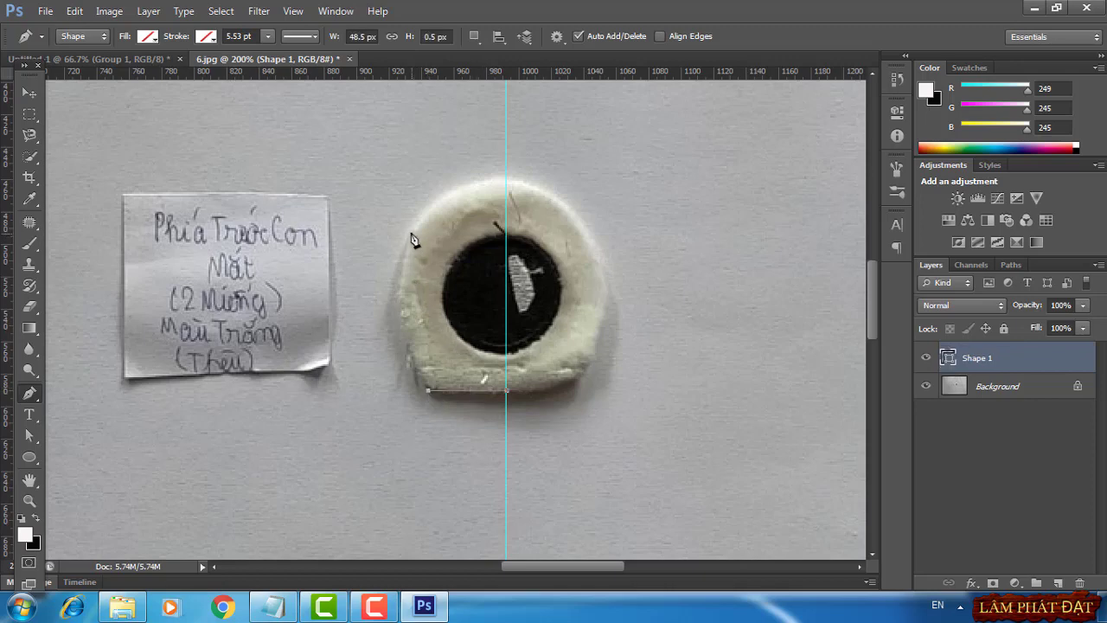
mouse_move(411, 232)
left_mouse_down()
mouse_move(440, 145)
mouse_move(446, 152)
left_mouse_up()
left_click_drag(446, 151, 429, 189)
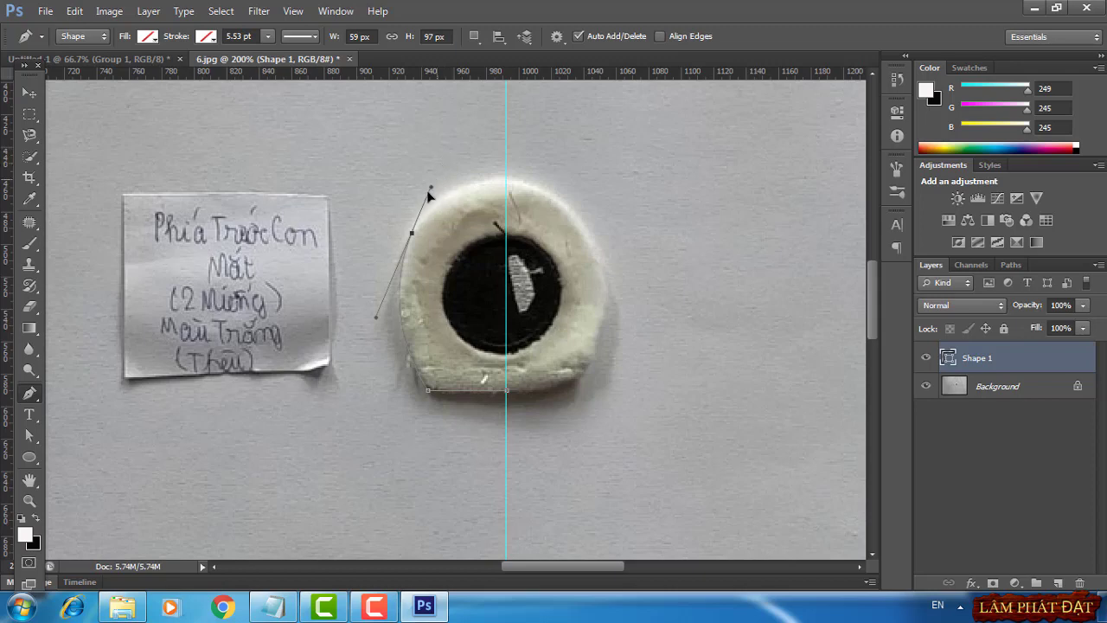
left_click(507, 179)
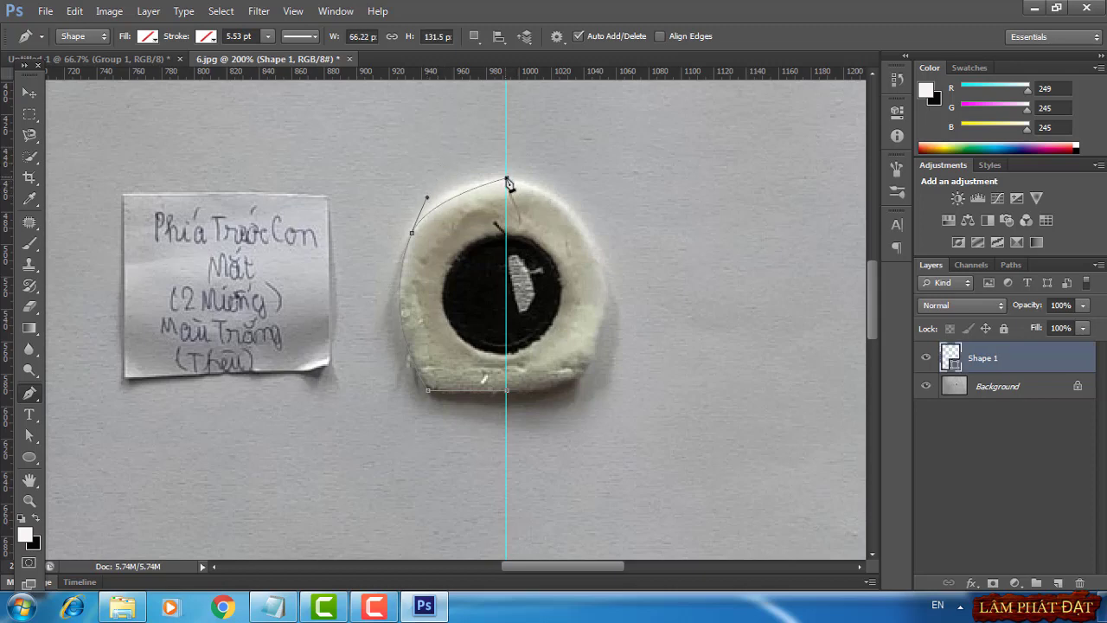
left_click_drag(507, 179, 536, 183)
left_click(507, 179, "alt")
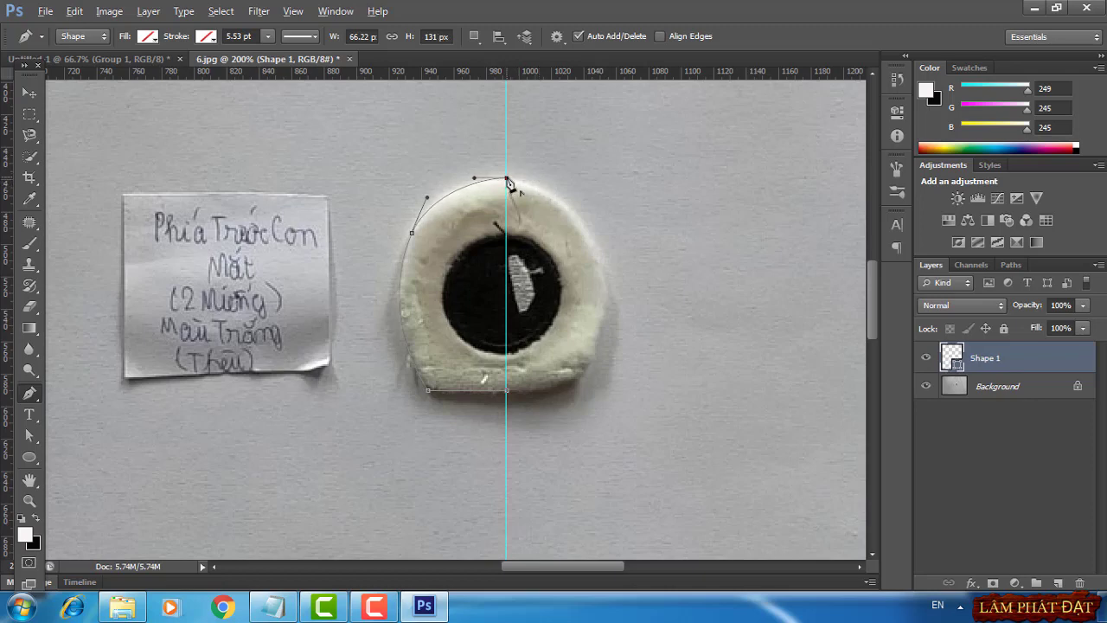
left_click(508, 394)
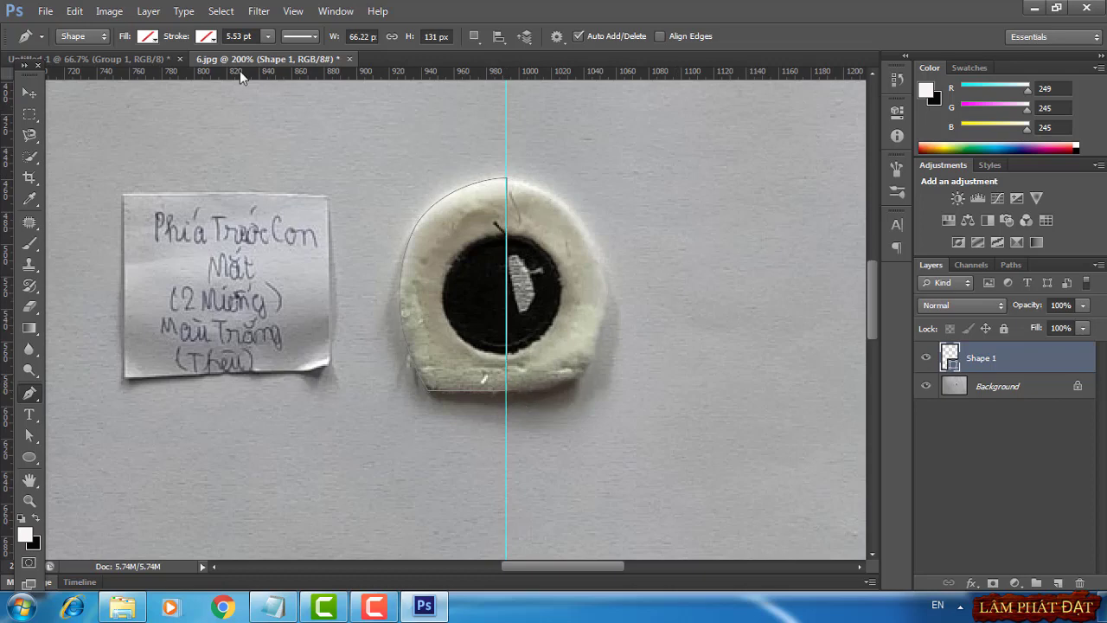
left_click(95, 58)
Delete Group 1, paste the half-round eye outline and zoom in on it
right_click(980, 358)
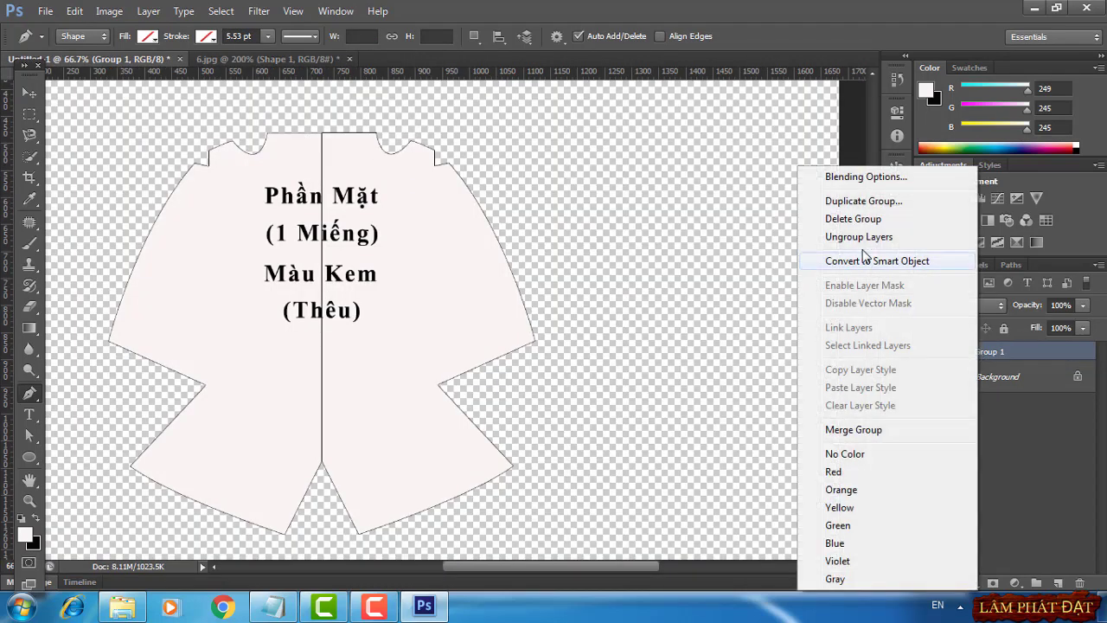
left_click(827, 217)
key("Return")
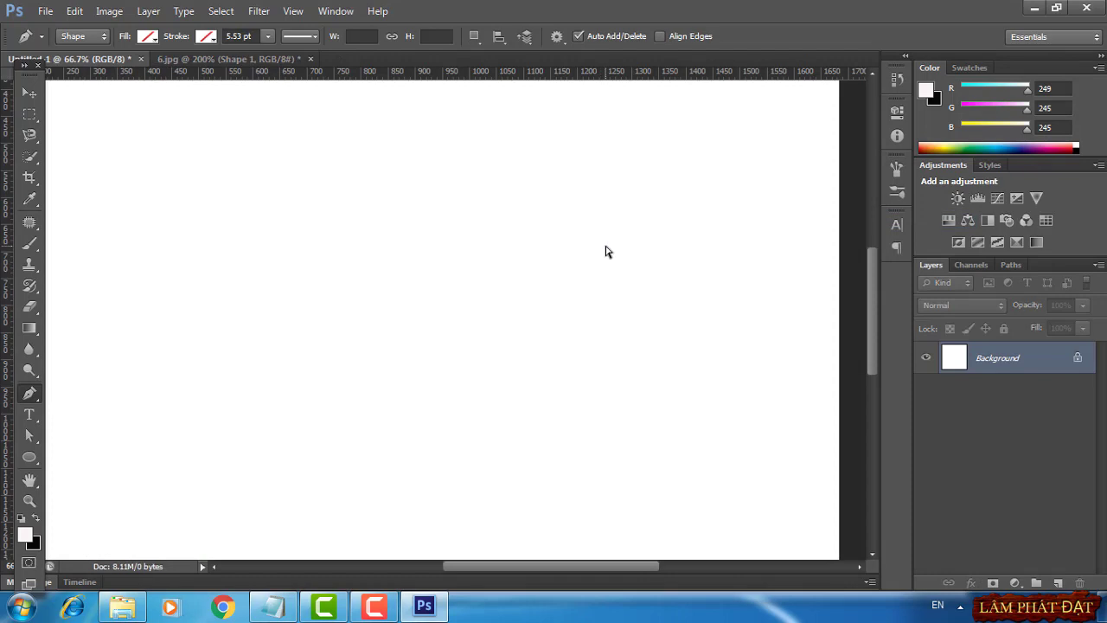
key("ctrl+v")
key("ctrl+plus")
key("ctrl+plus")
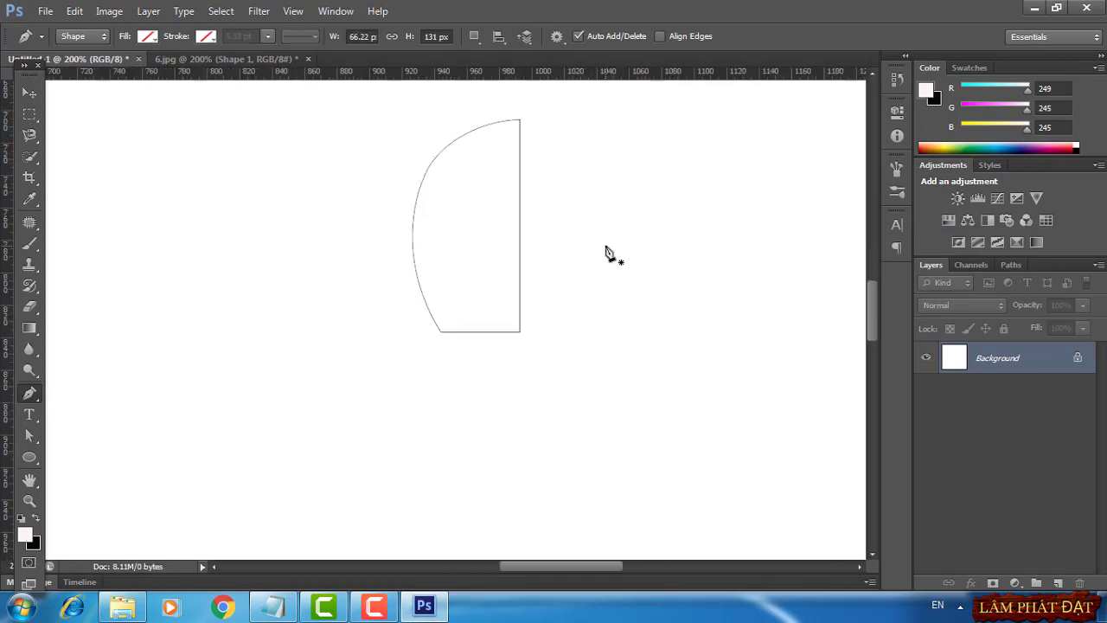
left_click_drag(539, 297, 490, 340)
key("ctrl+plus")
Fill the half-round with pale f9f5f5 Solid Color and add a near-black inside stroke
left_click(1015, 583)
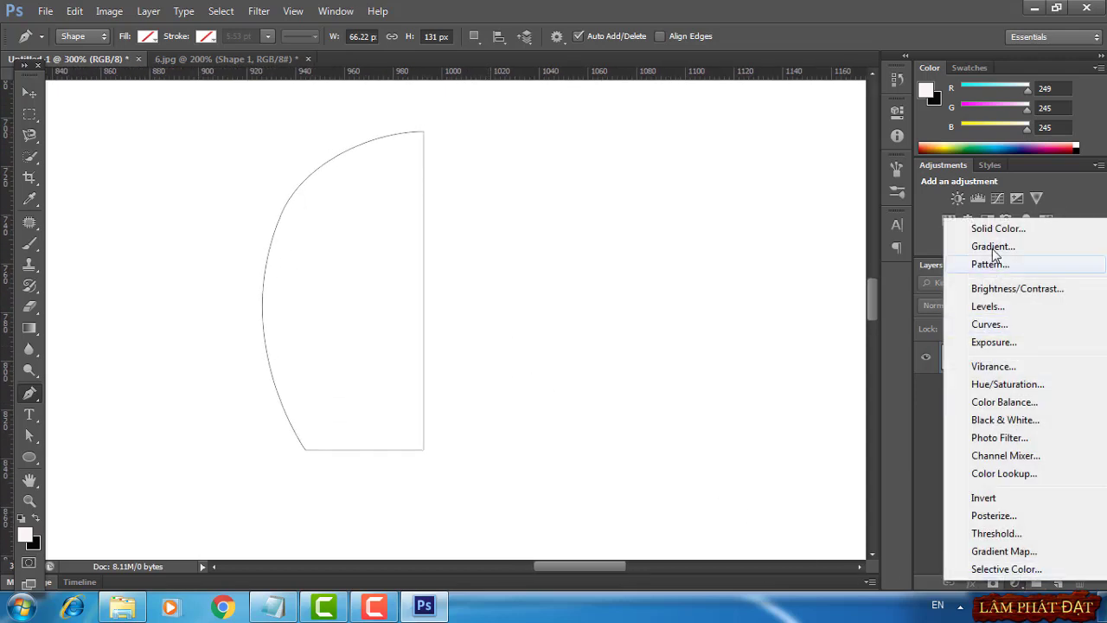
left_click(994, 228)
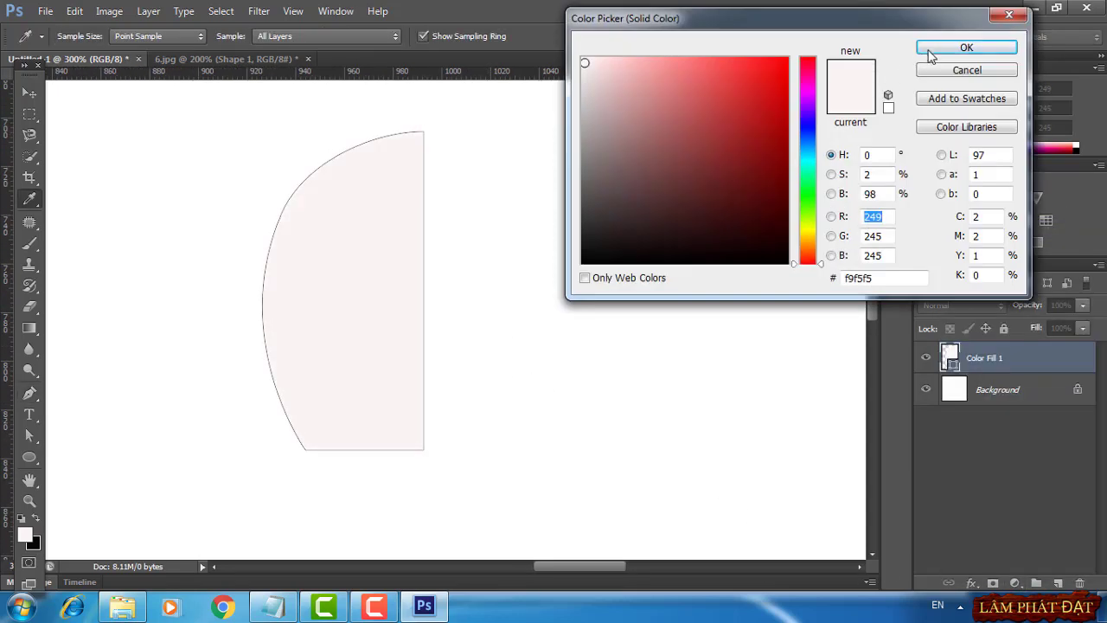
left_click(930, 55)
left_click(971, 583)
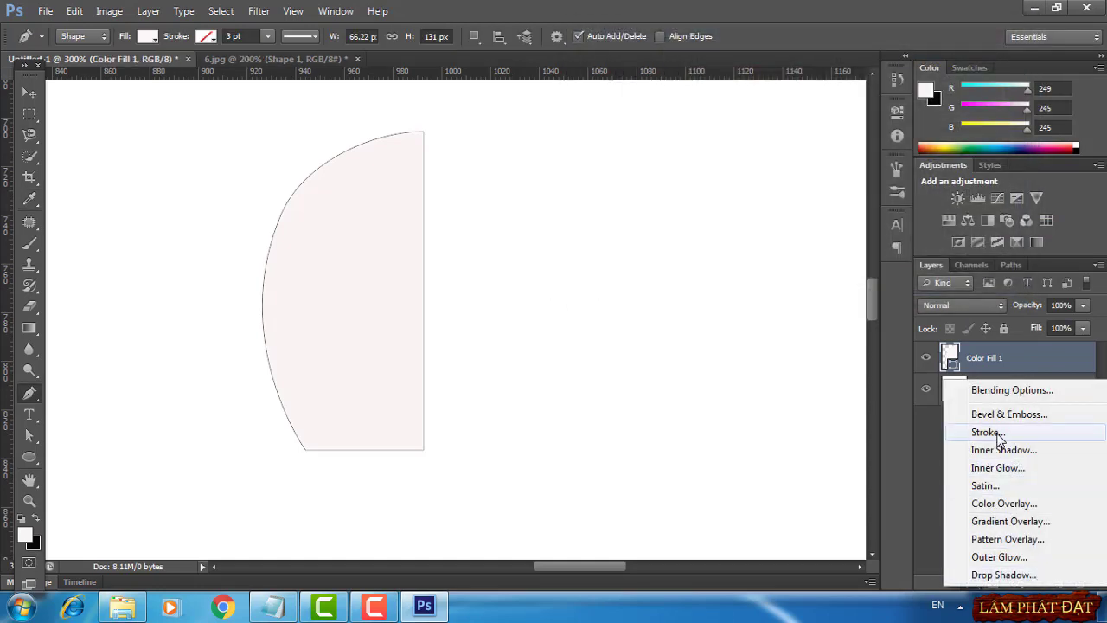
left_click(988, 433)
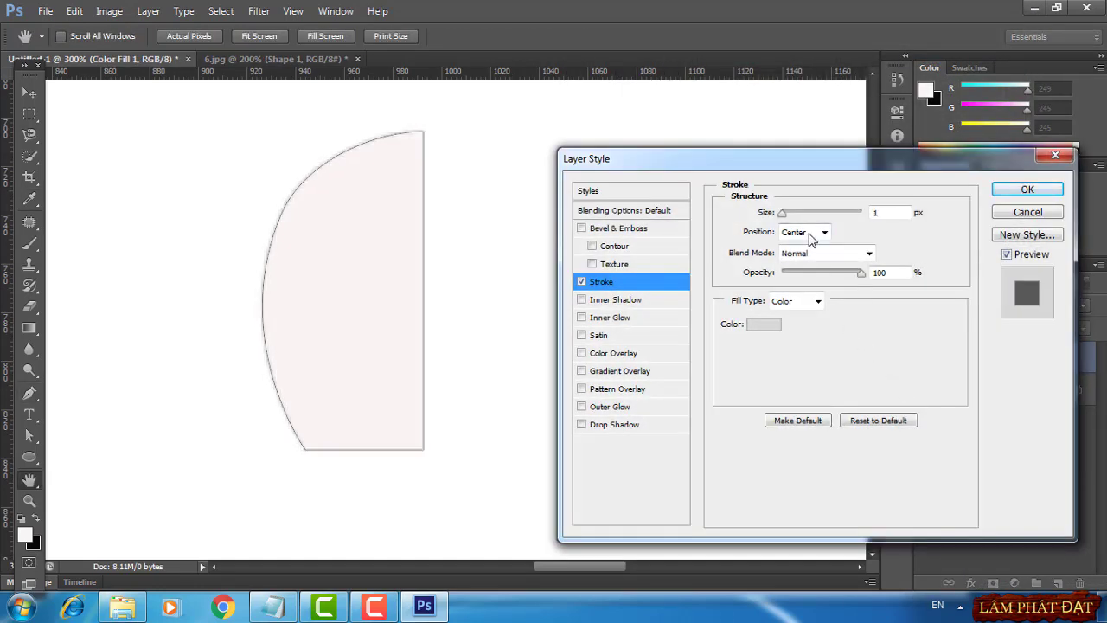
left_click(810, 234)
left_click(751, 323)
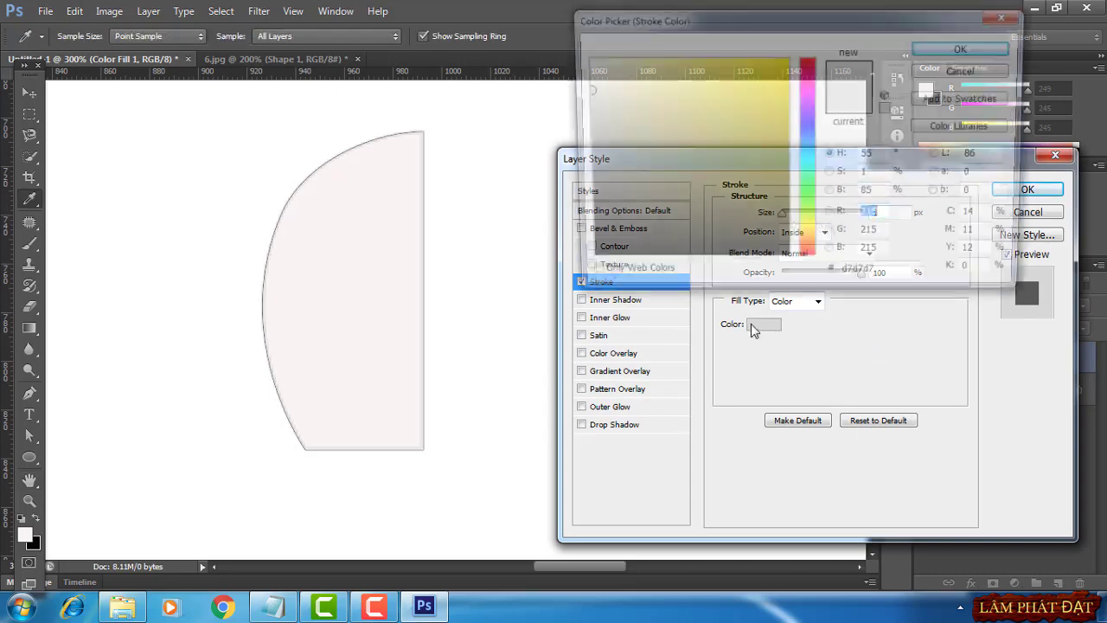
left_click(586, 252)
left_click(955, 50)
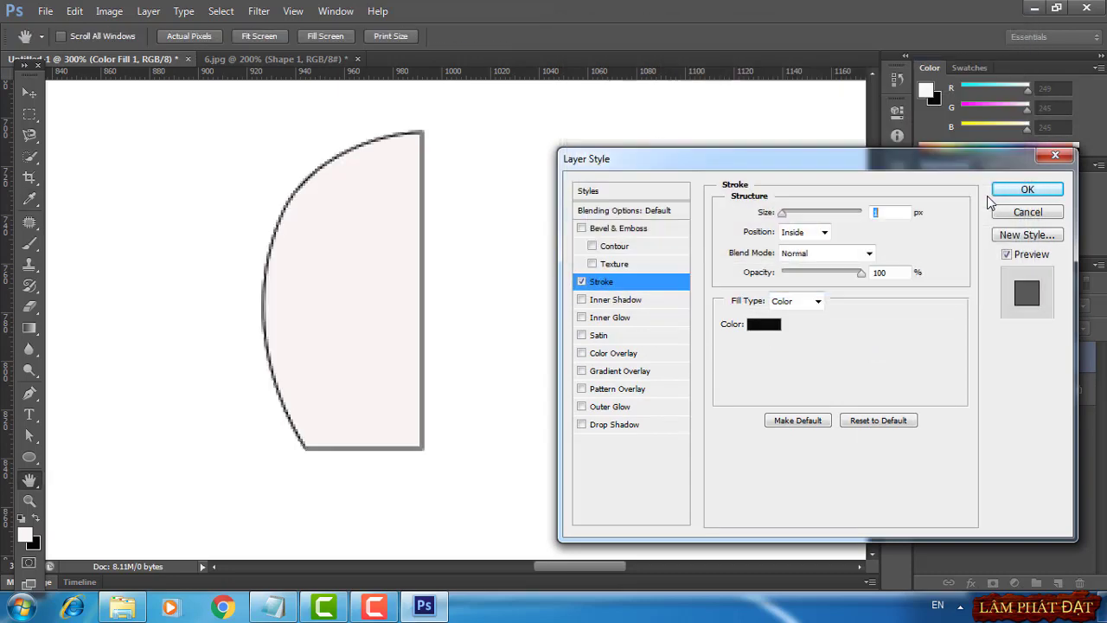
left_click(1024, 190)
left_click(1003, 424)
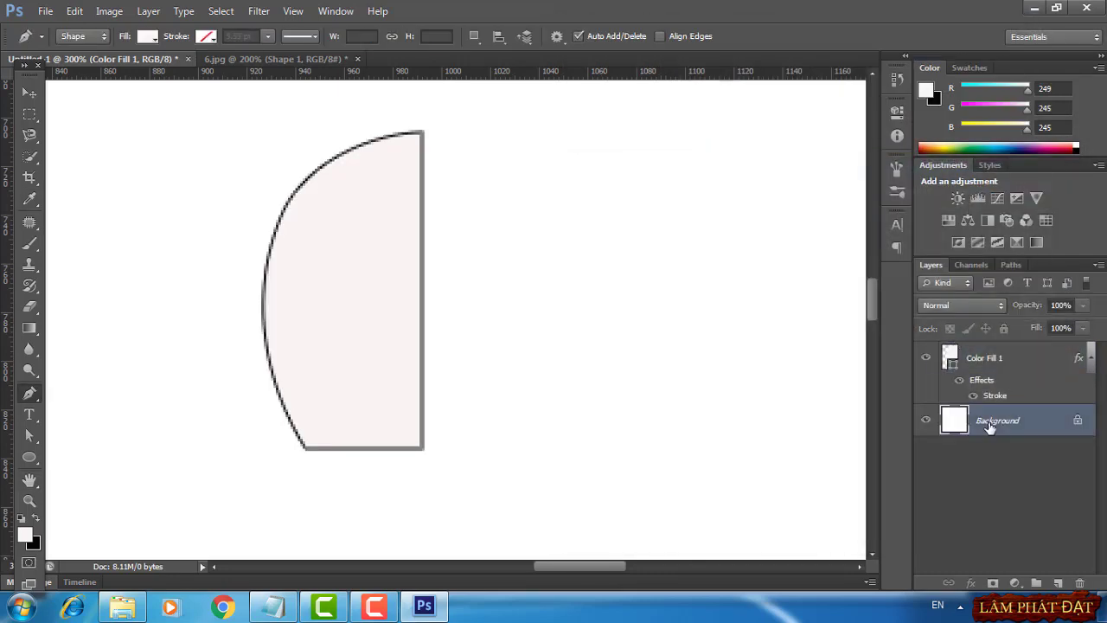
left_click(991, 358)
Duplicate the Color Fill 1 layer and move the copy right of the original
right_click(991, 358)
left_click(860, 81)
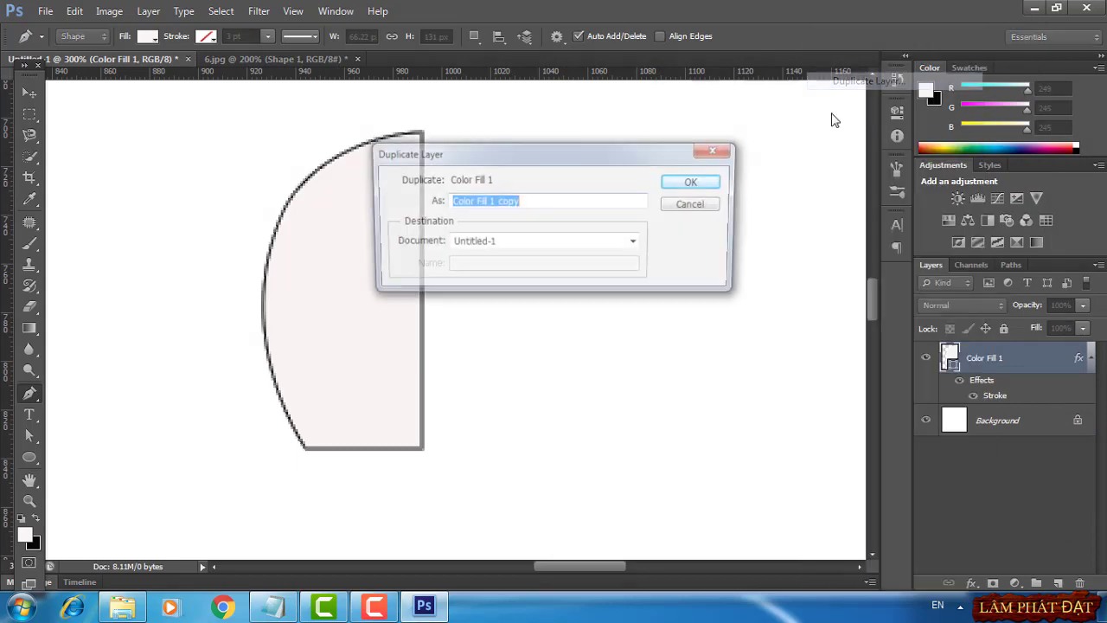
left_click(690, 181)
left_click(39, 92)
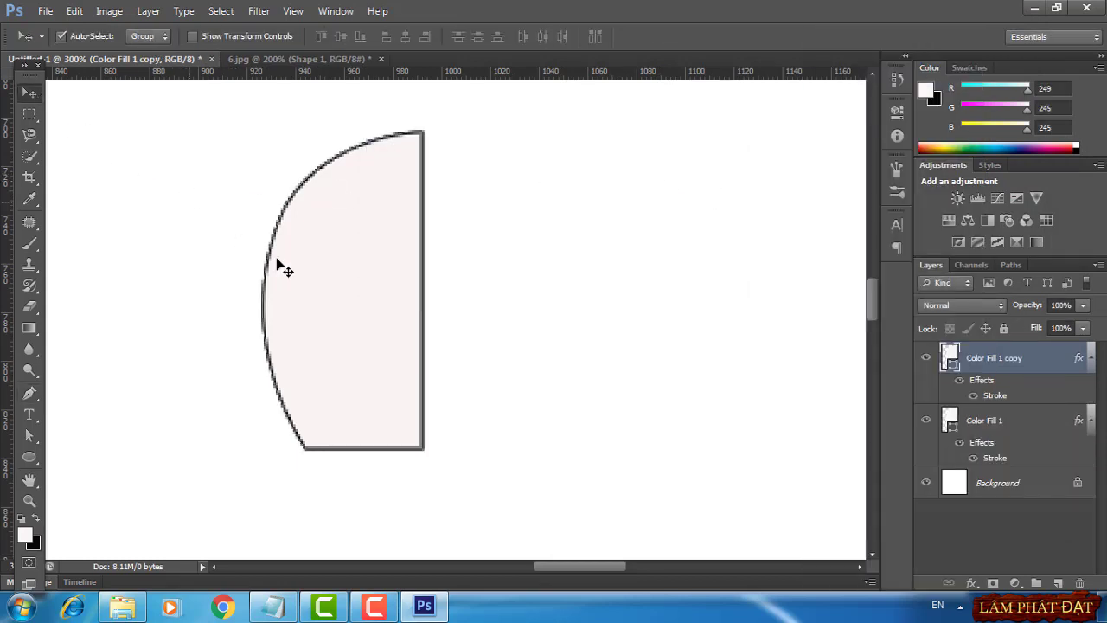
left_click_drag(285, 271, 548, 289)
Flip the copy horizontally and nudge it against the original half to complete the eye shape
key("ctrl+t")
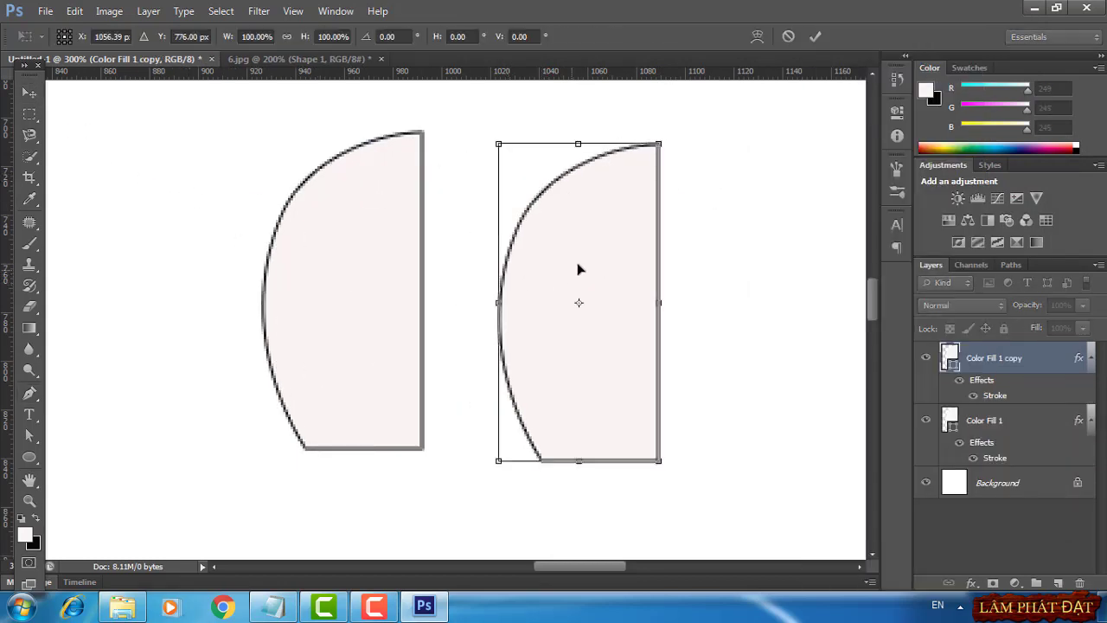
right_click(595, 251)
left_click(650, 493)
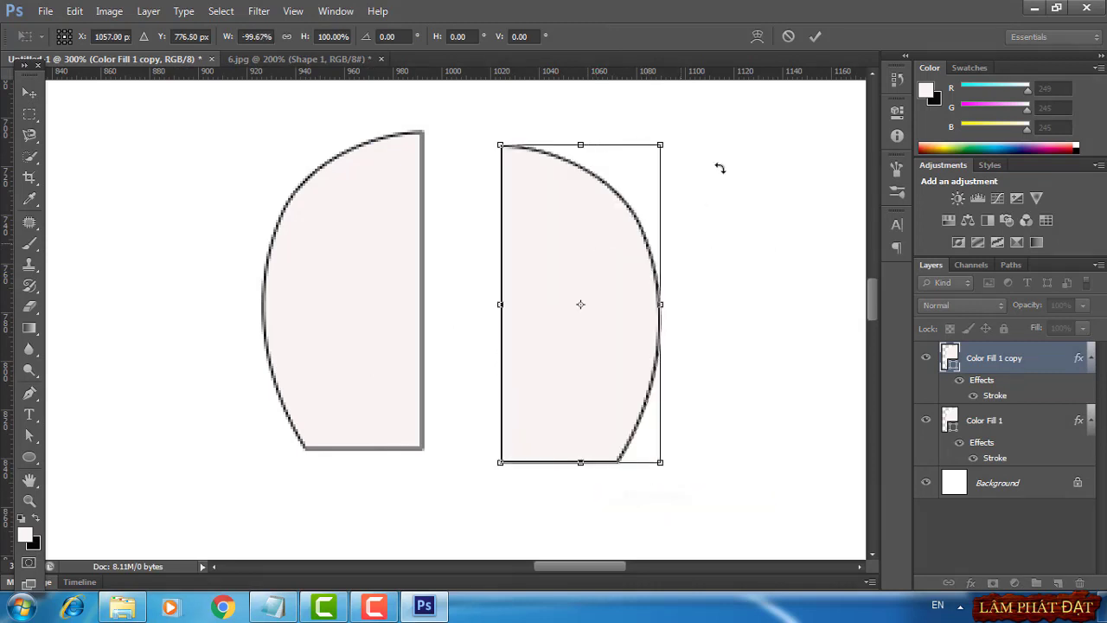
left_click(815, 36)
left_click_drag(610, 303, 536, 288)
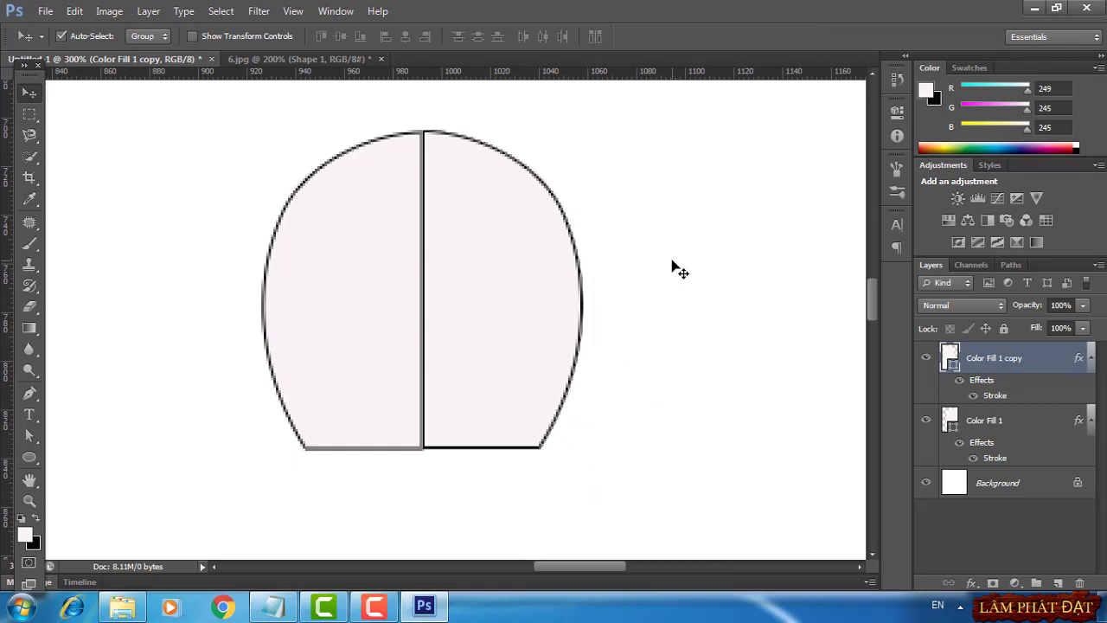
key("Down")
key("Left")
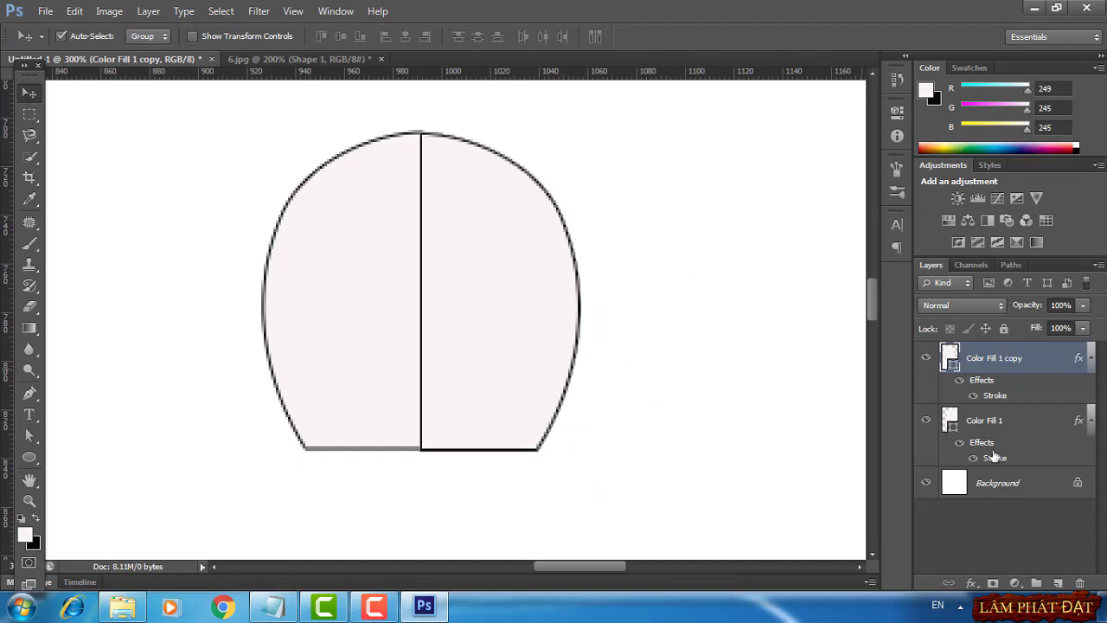
left_click(996, 494)
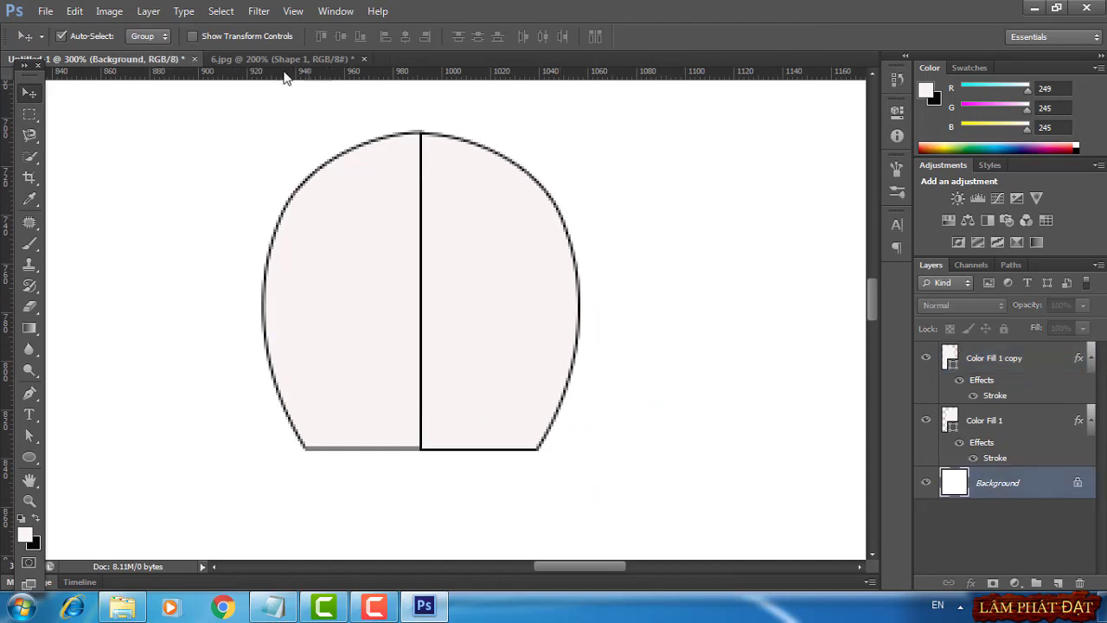
After checking the 6.jpg reference, group the eye-front layers into Group 1 and hide the white Background
left_click(220, 59)
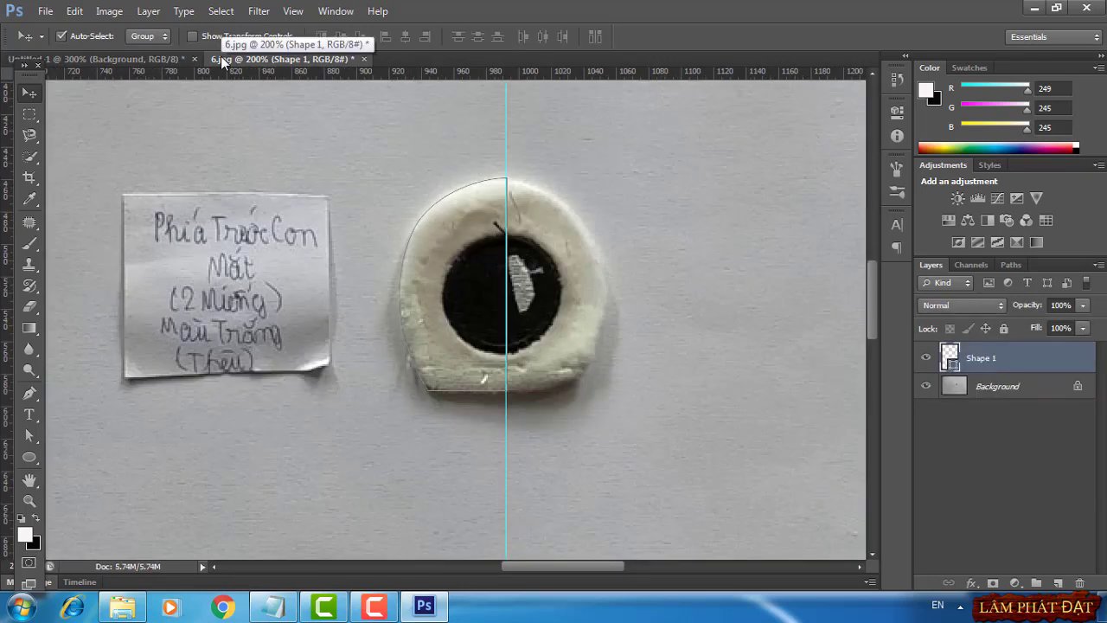
left_click(147, 59)
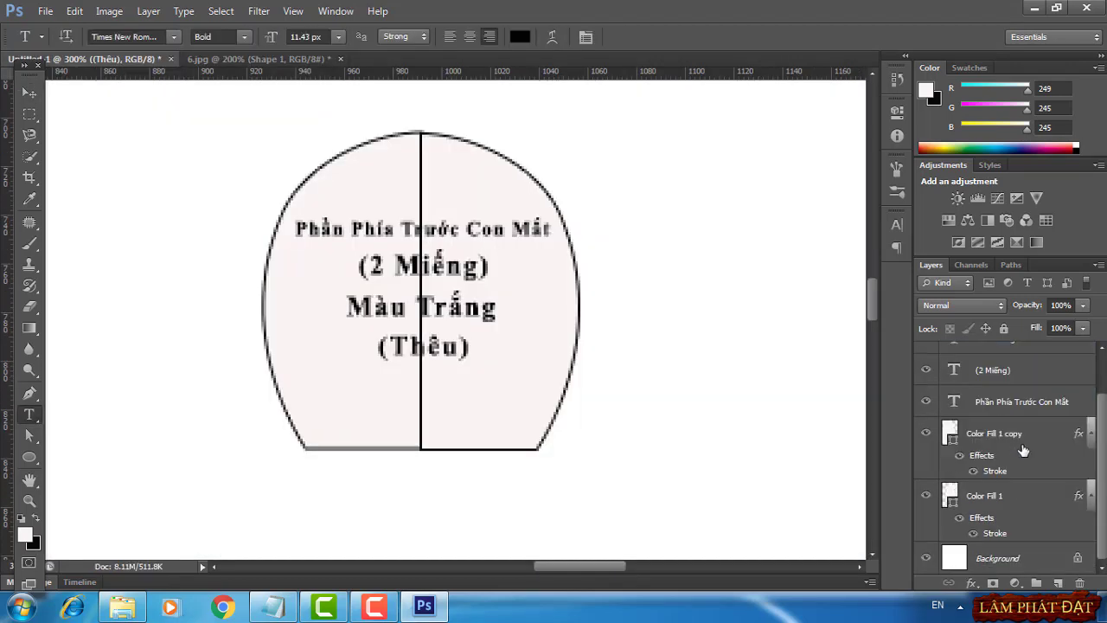
left_click(990, 496, "shift")
key("ctrl+g")
left_click(926, 377)
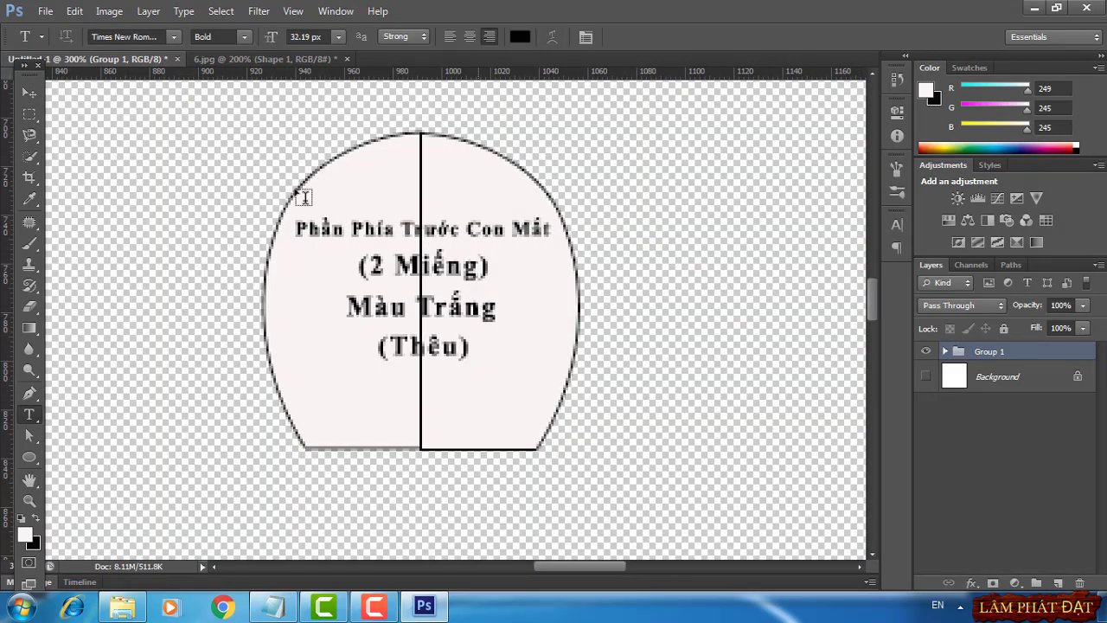
Save for Web as transparent PNG-8 named 6.png, then close 6.jpg without saving
left_click(45, 10)
left_click(95, 238)
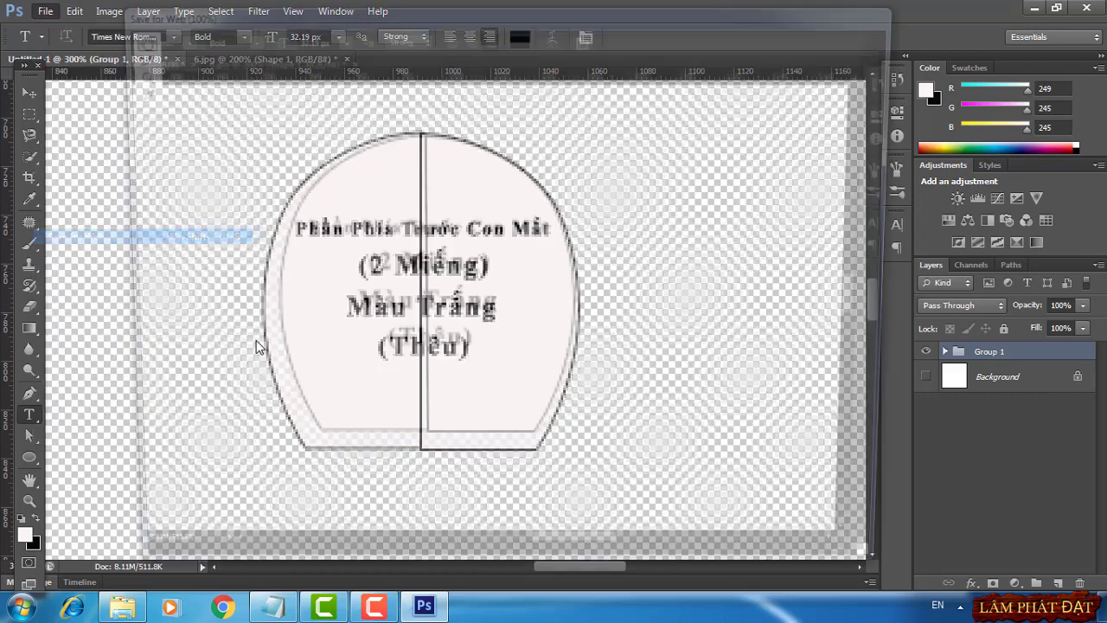
left_click(632, 571)
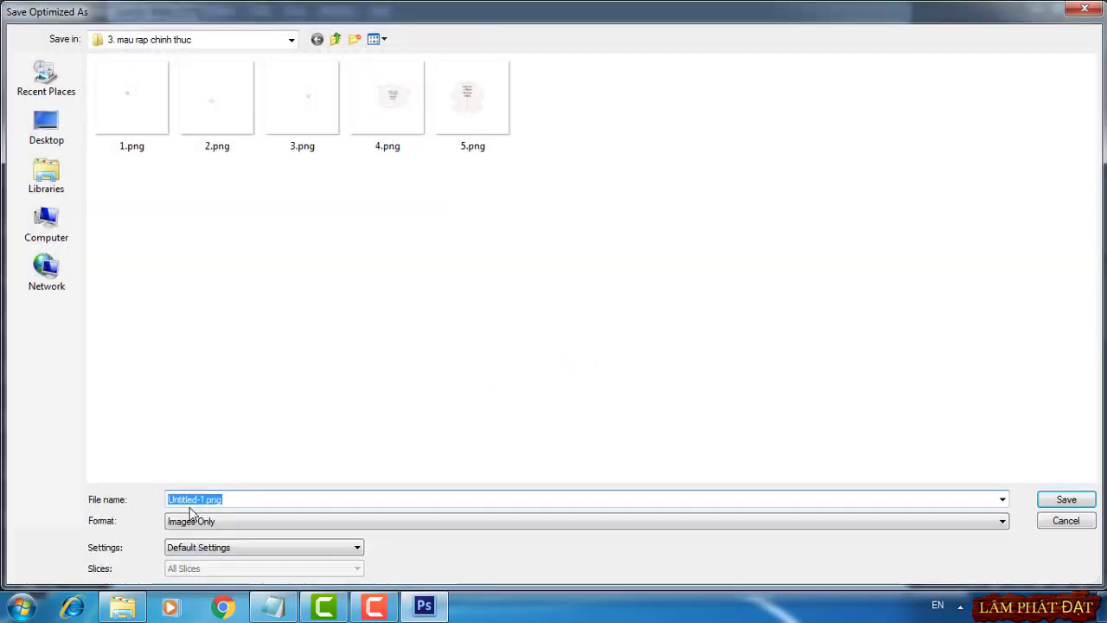
left_click_drag(204, 504, 106, 507)
type("6")
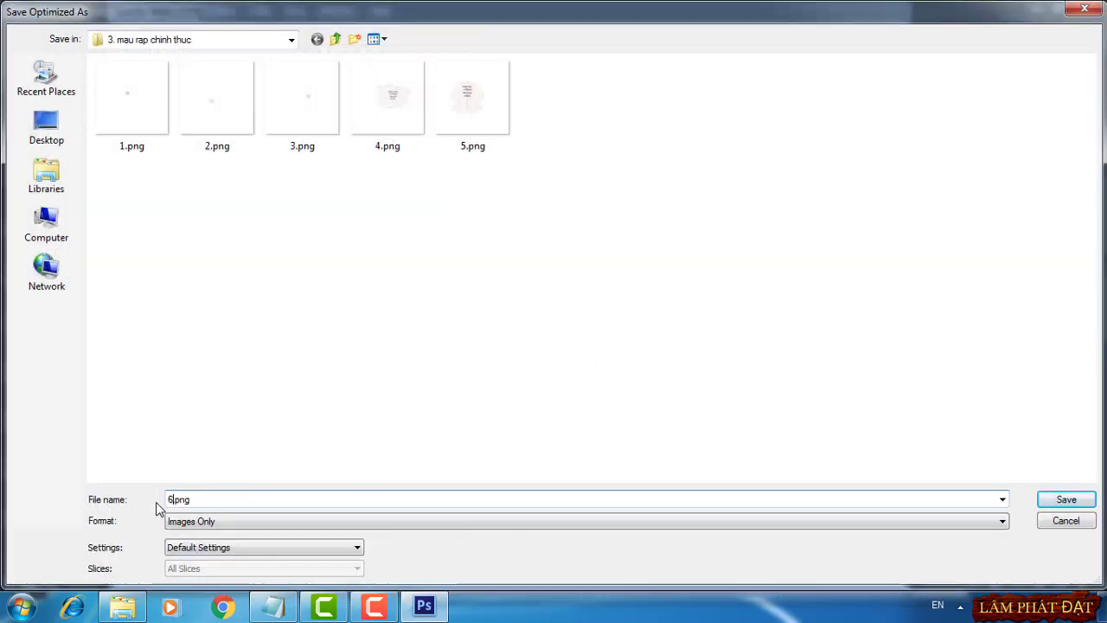
left_click(1066, 499)
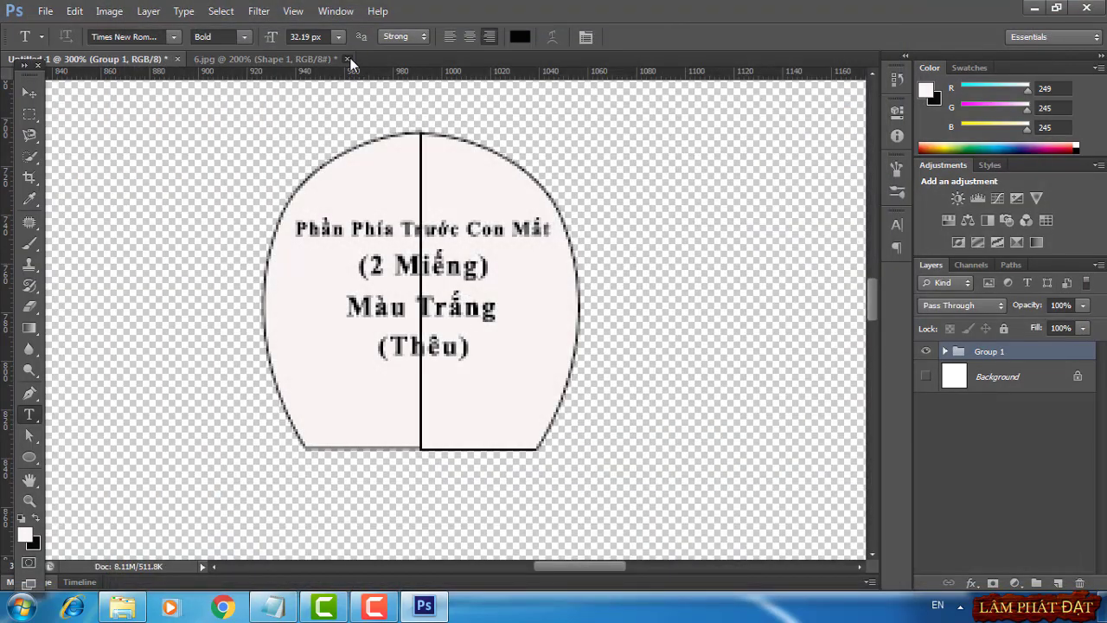
left_click(347, 59)
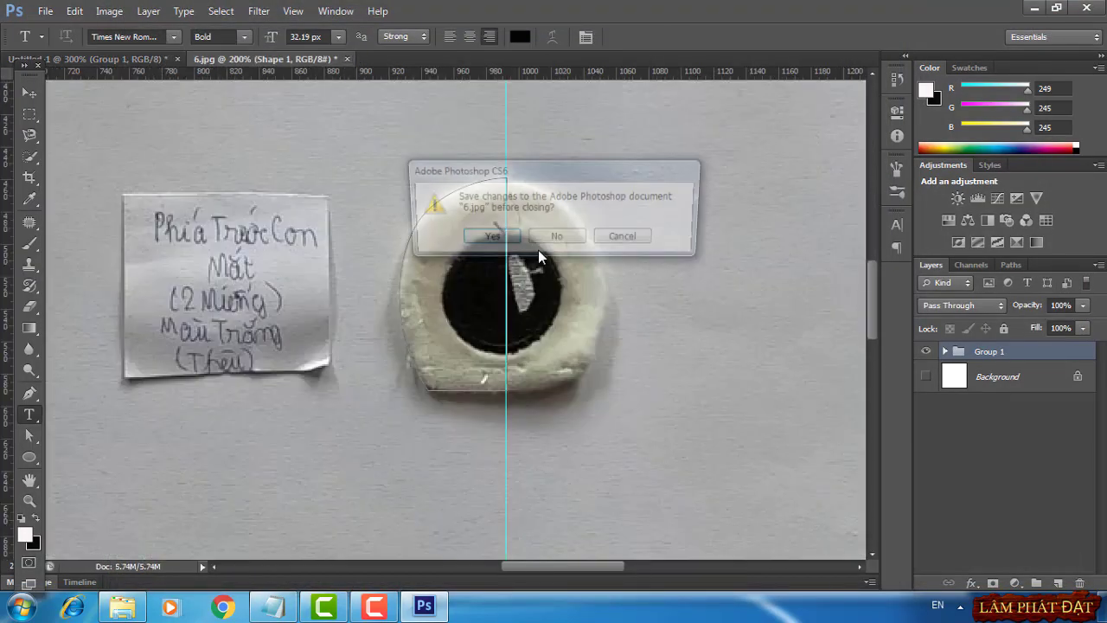
left_click(553, 243)
Open 7.jpg, zoom to 200% and pan to the green horn piece and its note
left_click(48, 11)
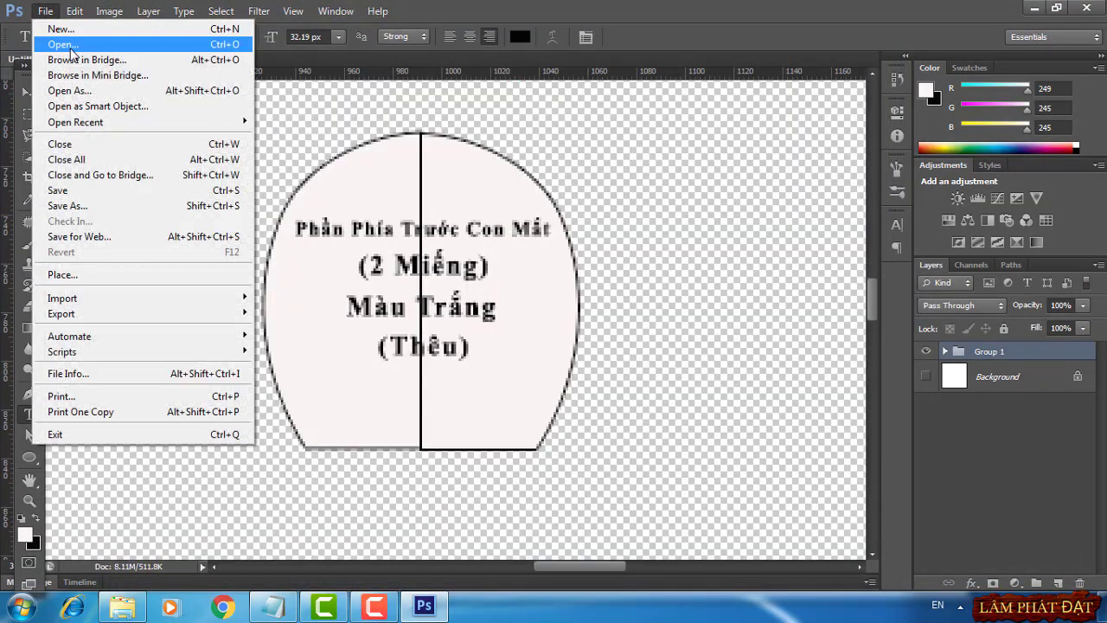
left_click(61, 42)
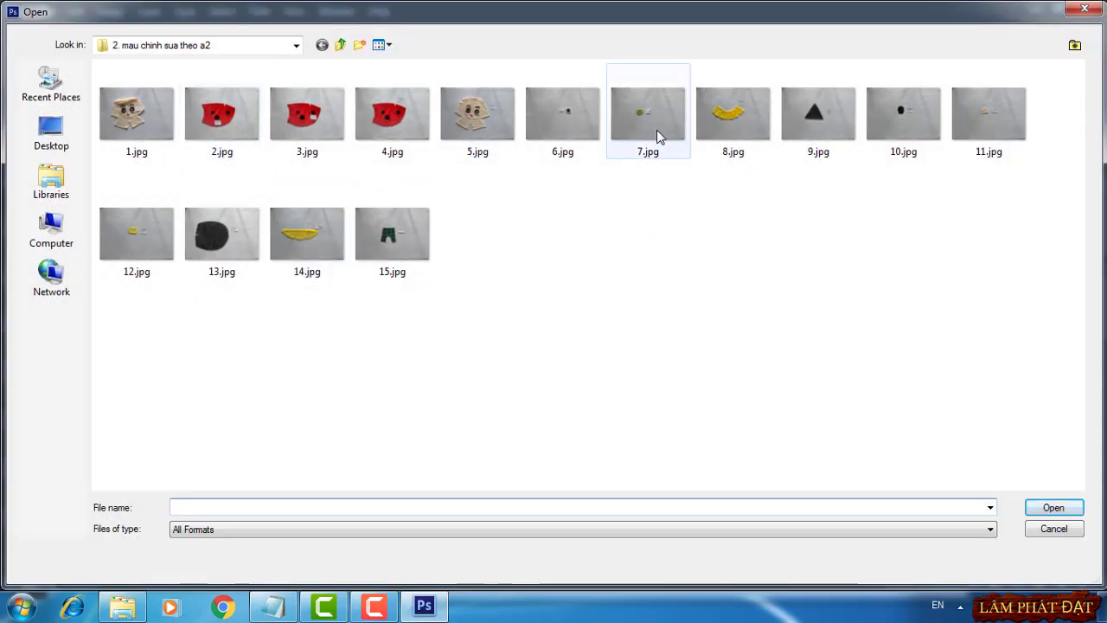
double_click(657, 130)
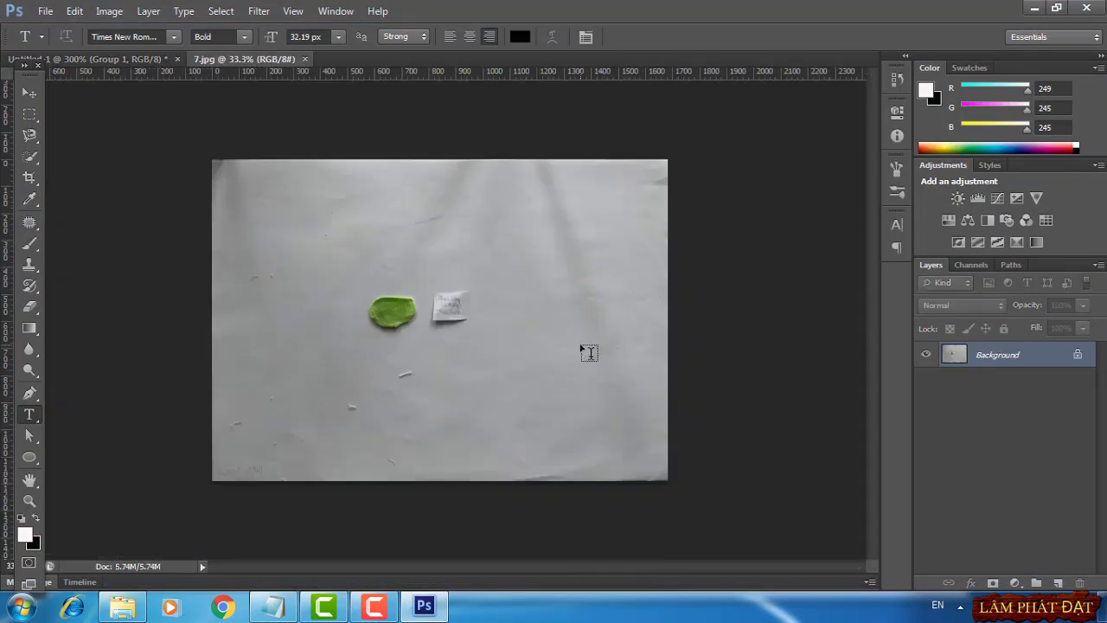
key("ctrl+plus")
key("ctrl+plus")
key("ctrl+plus")
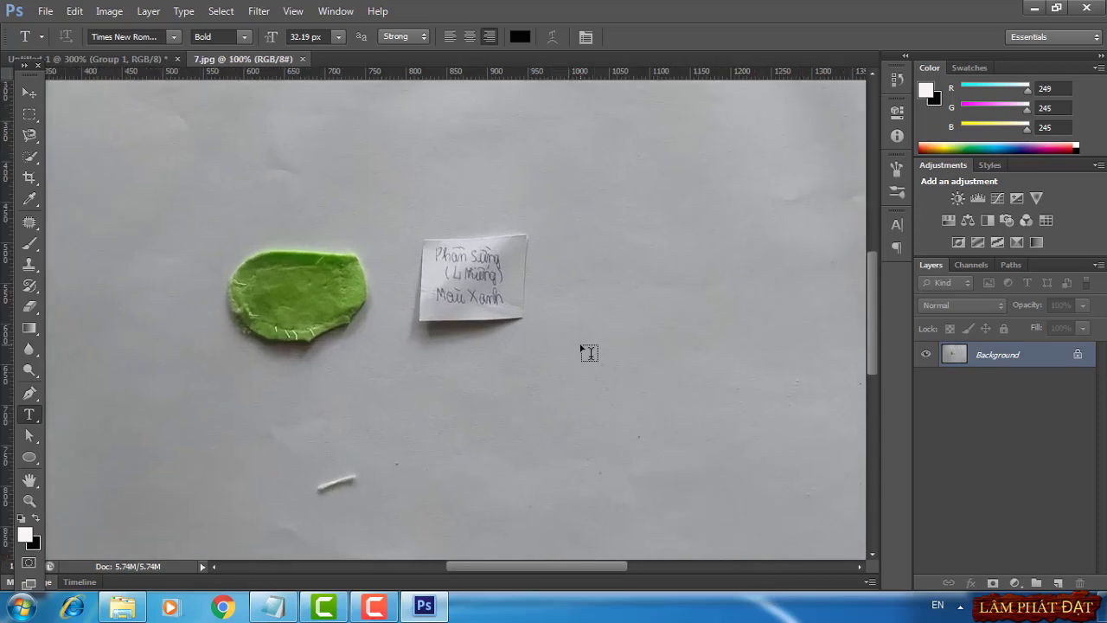
key("ctrl+plus")
left_click_drag(351, 388, 472, 386)
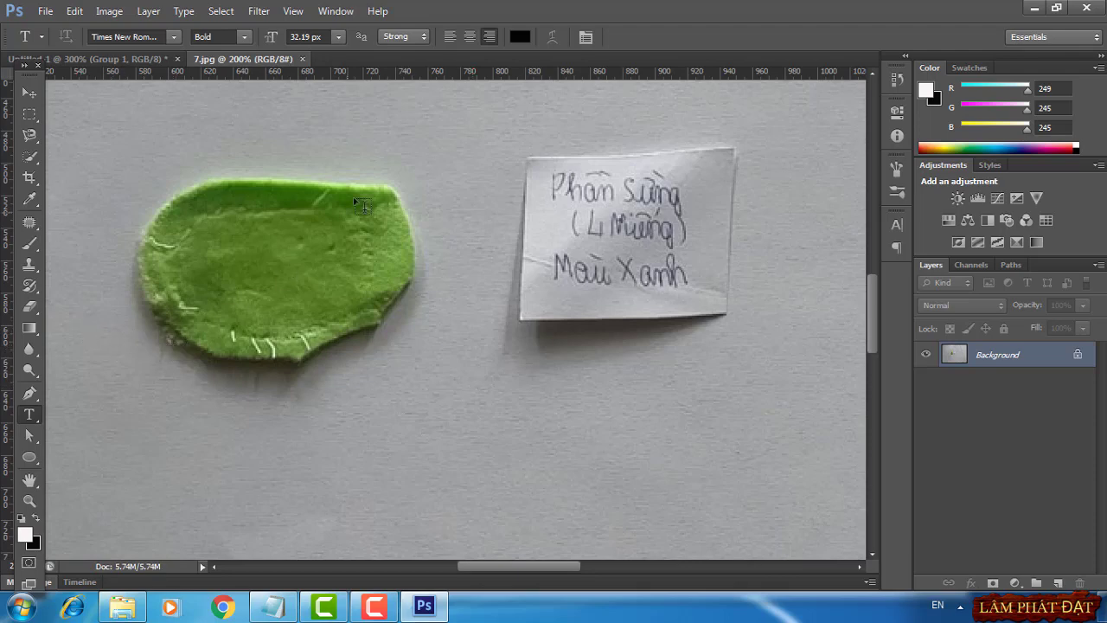
Add a horizontal guide across the green felt piece and duplicate the Background layer
left_click_drag(409, 71, 398, 252)
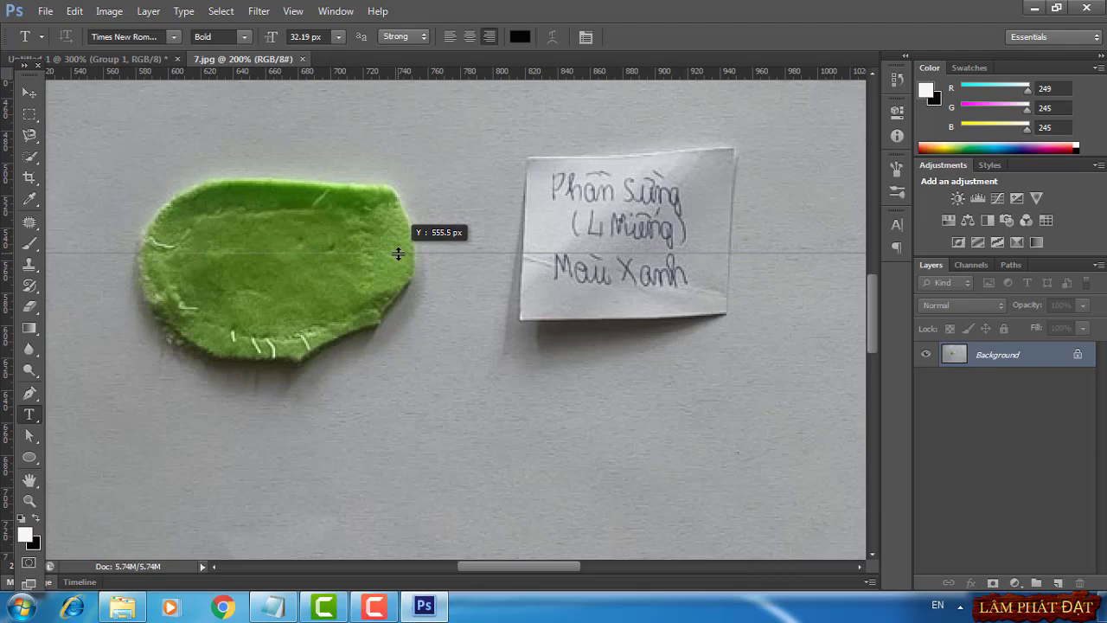
left_click_drag(397, 252, 398, 252)
right_click(999, 367)
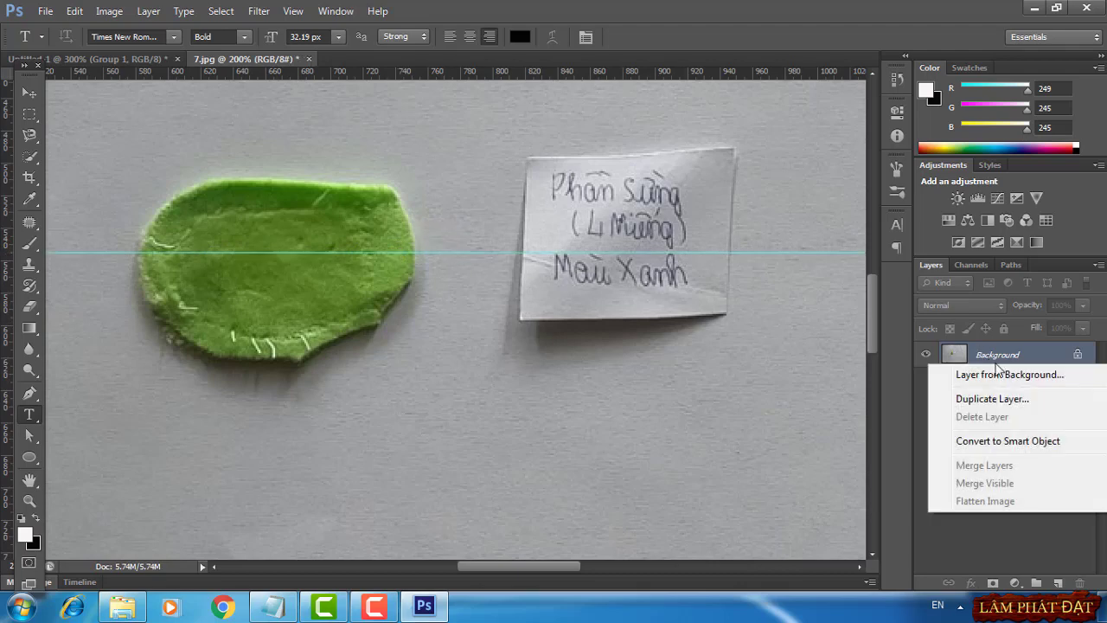
left_click(978, 396)
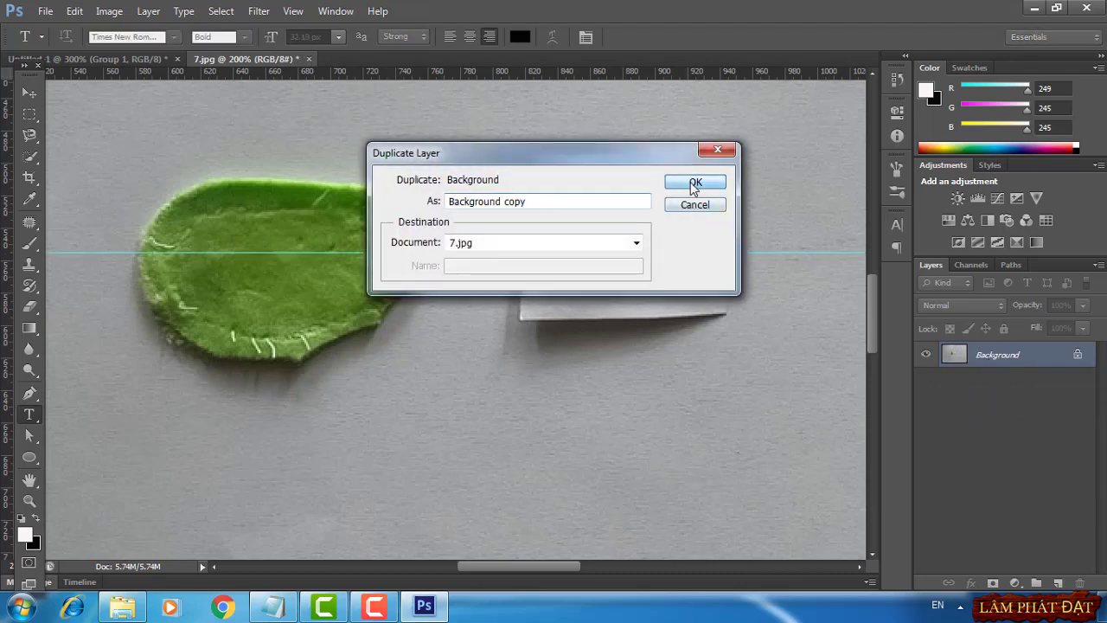
left_click(697, 183)
Rotate the Background copy about 4.75° clockwise to straighten the photo against the guide
key("ctrl+minus")
key("ctrl+minus")
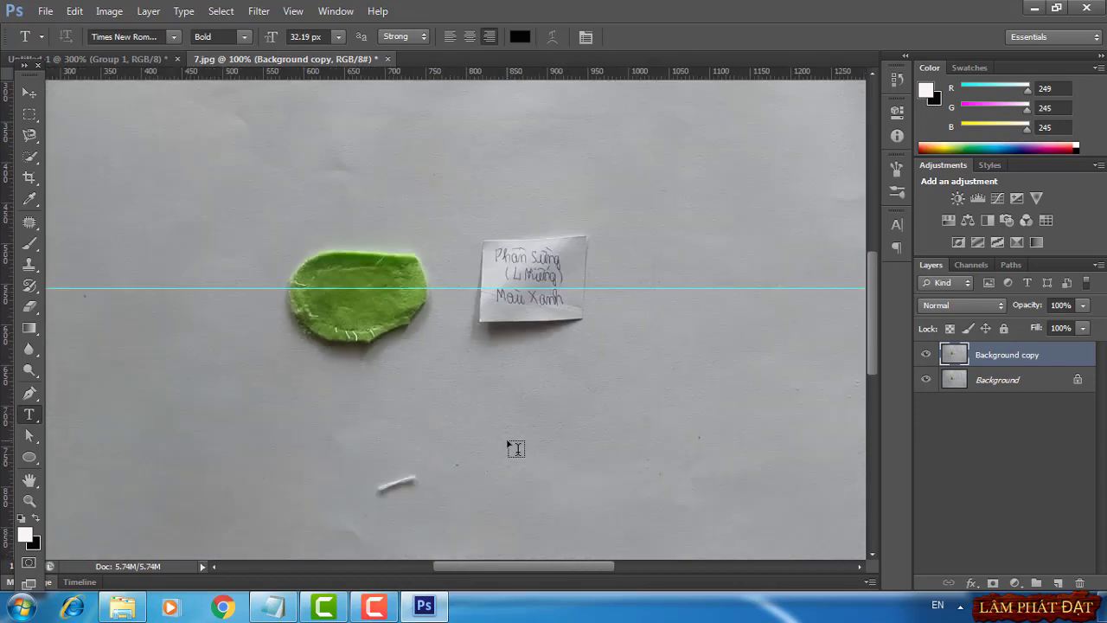
key("ctrl+minus")
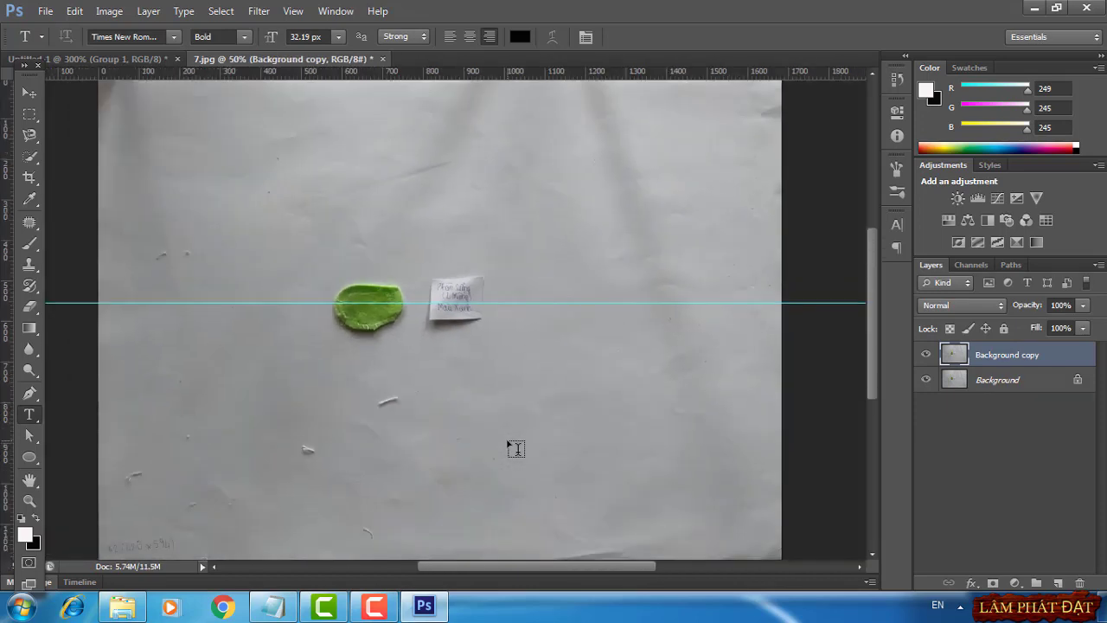
key("ctrl+t")
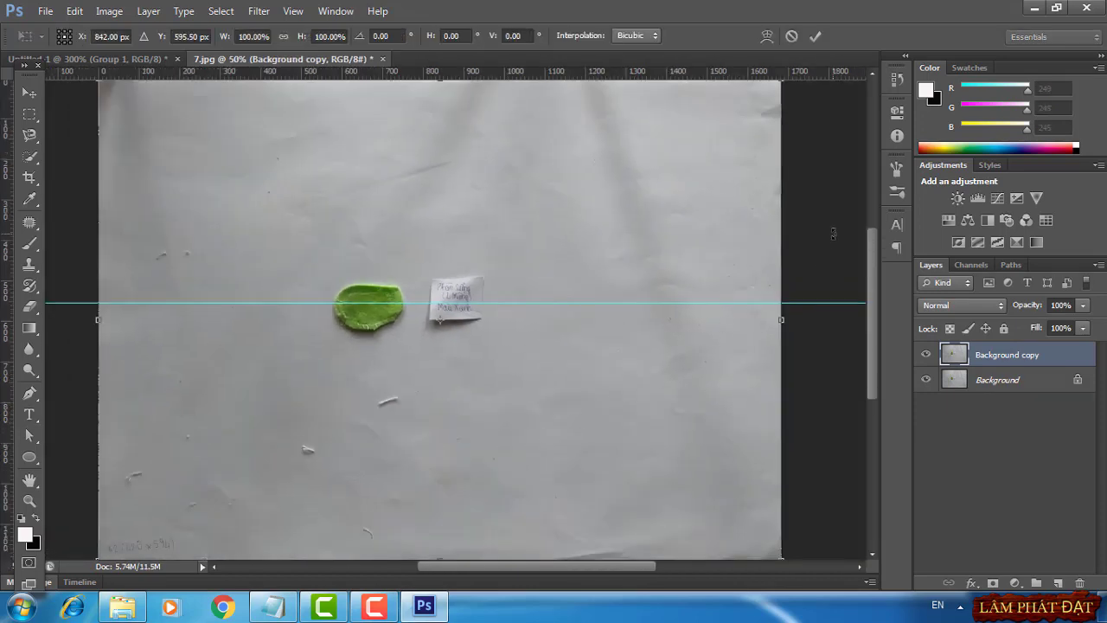
left_click_drag(833, 233, 839, 259)
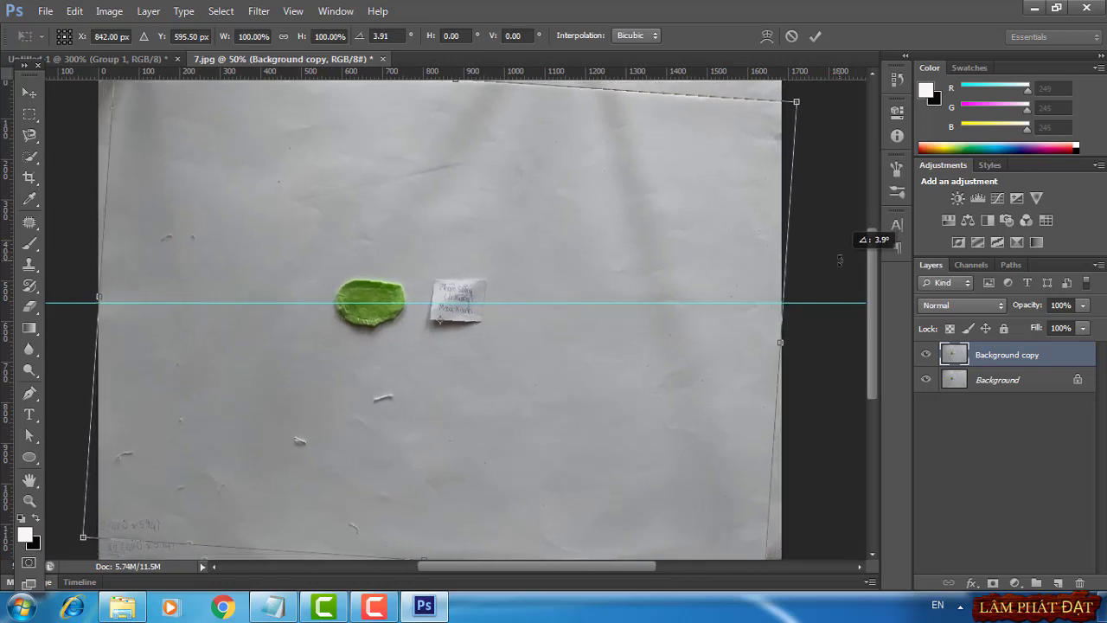
left_click_drag(839, 259, 836, 268)
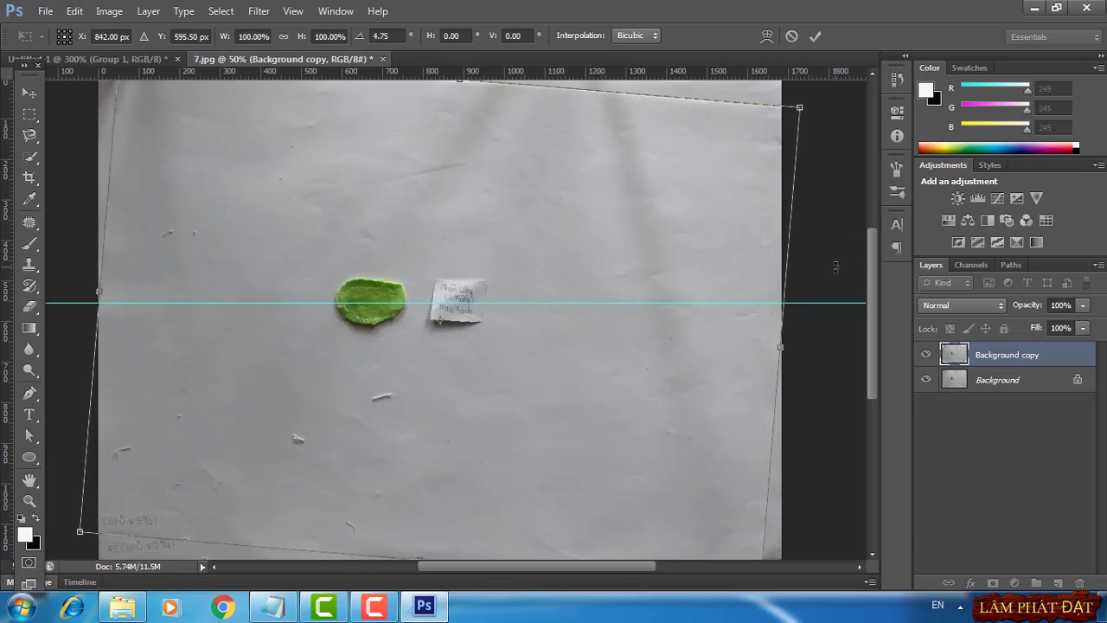
left_click(816, 37)
key("t")
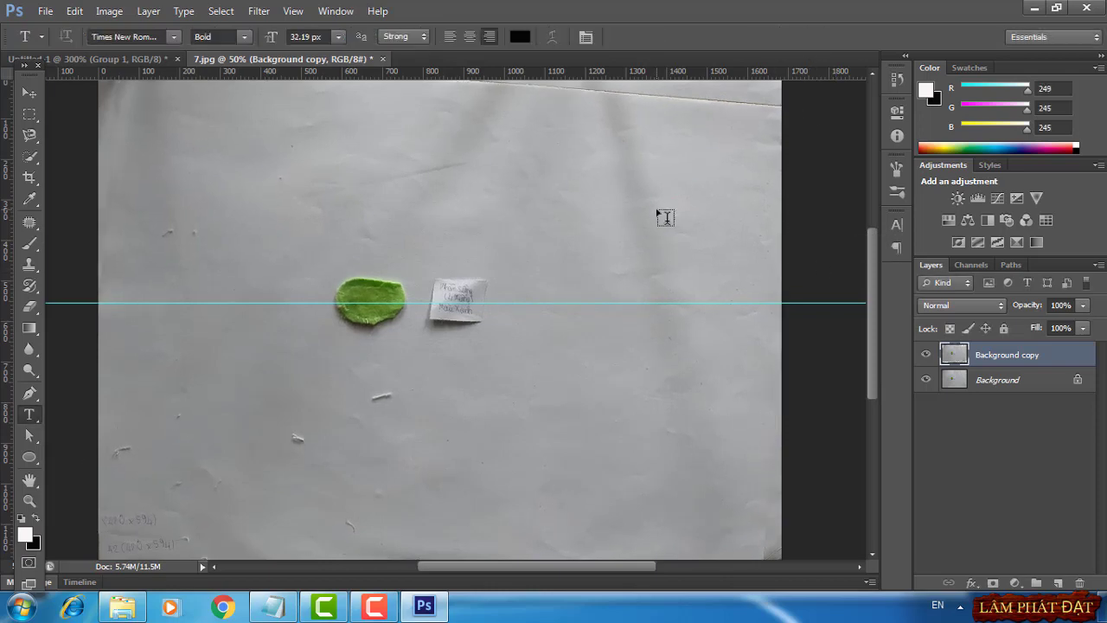
key("ctrl+plus")
key("ctrl+plus")
key("ctrl+plus")
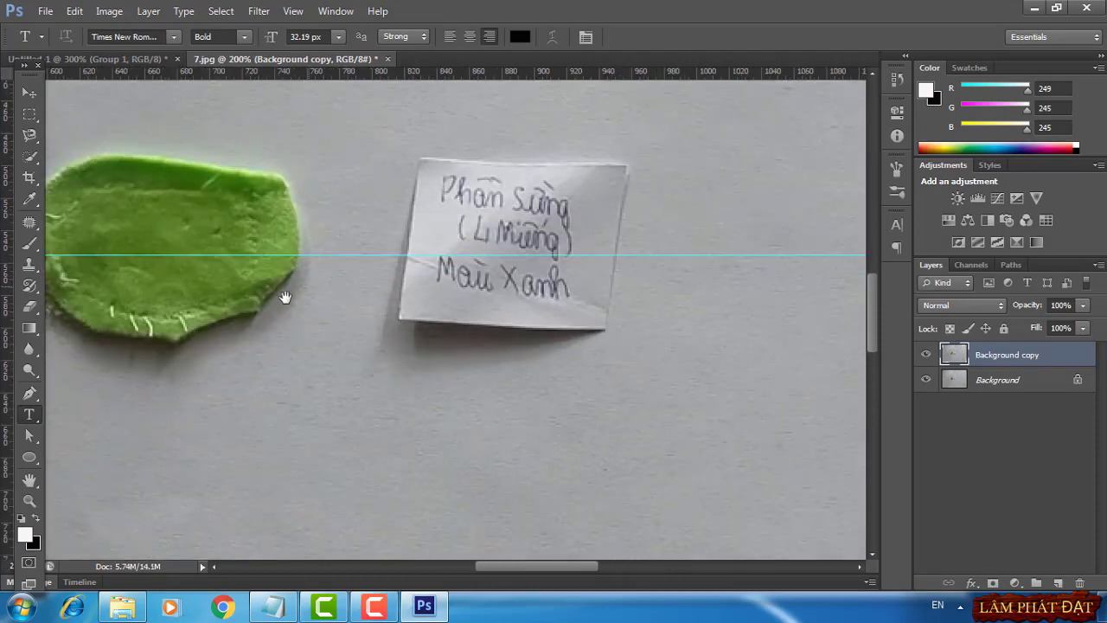
Center the felt piece in view and nudge the horizontal guide slightly upward
left_click_drag(286, 296, 536, 357)
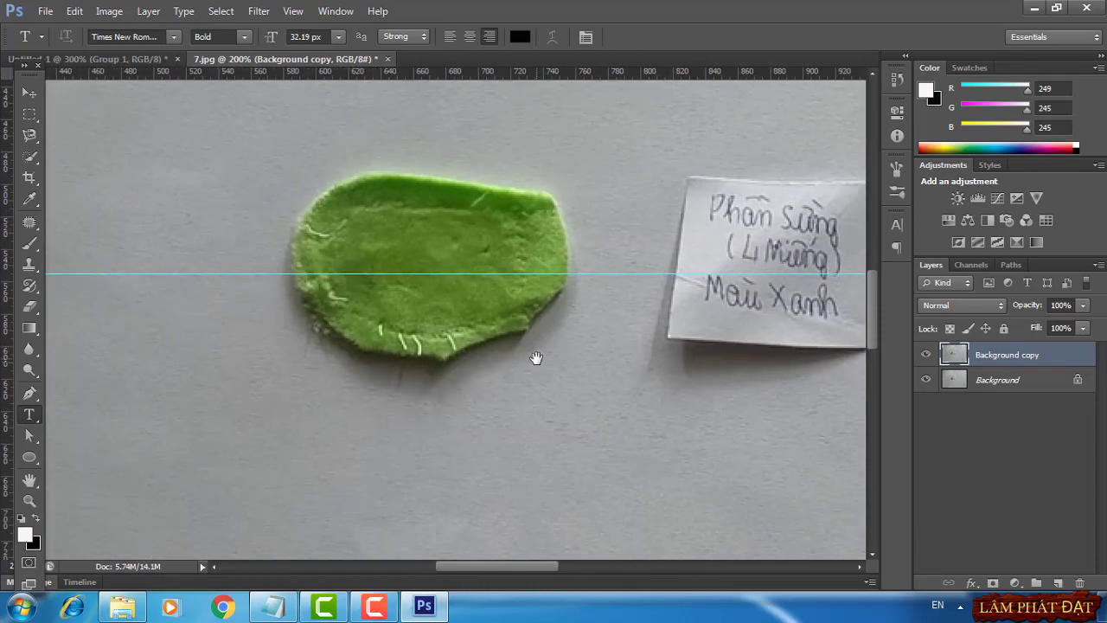
left_click(29, 395)
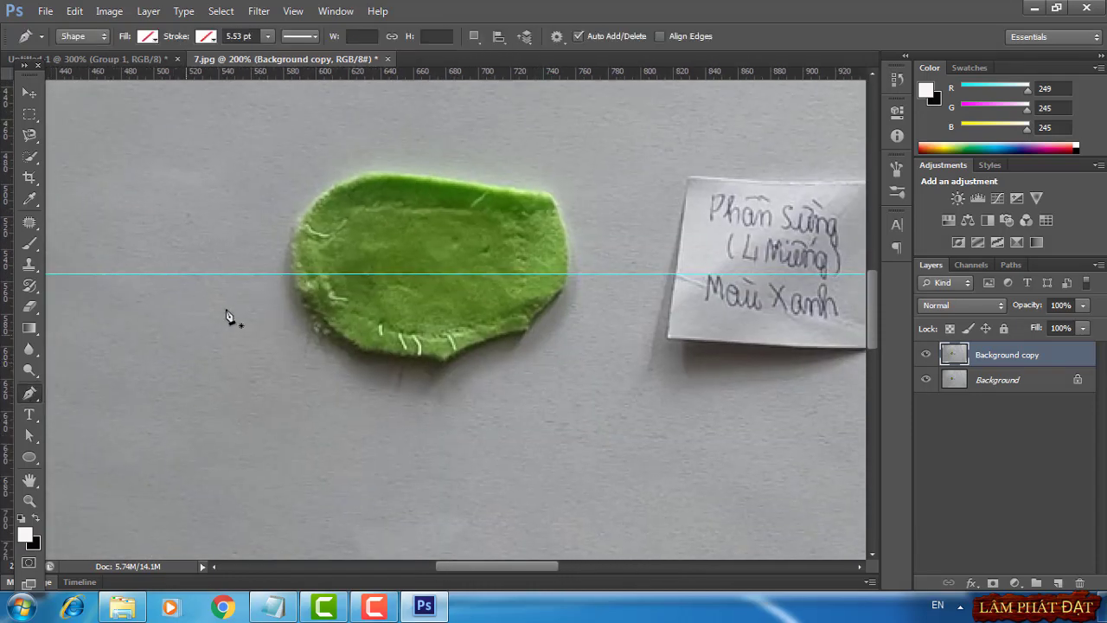
left_click(29, 93)
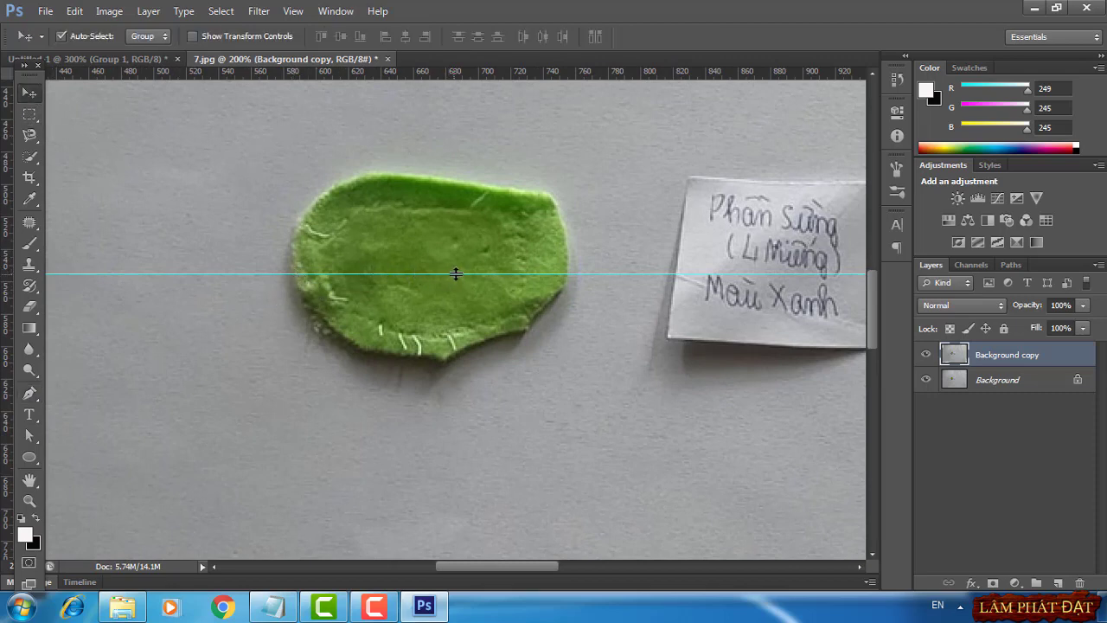
left_click_drag(455, 273, 456, 271)
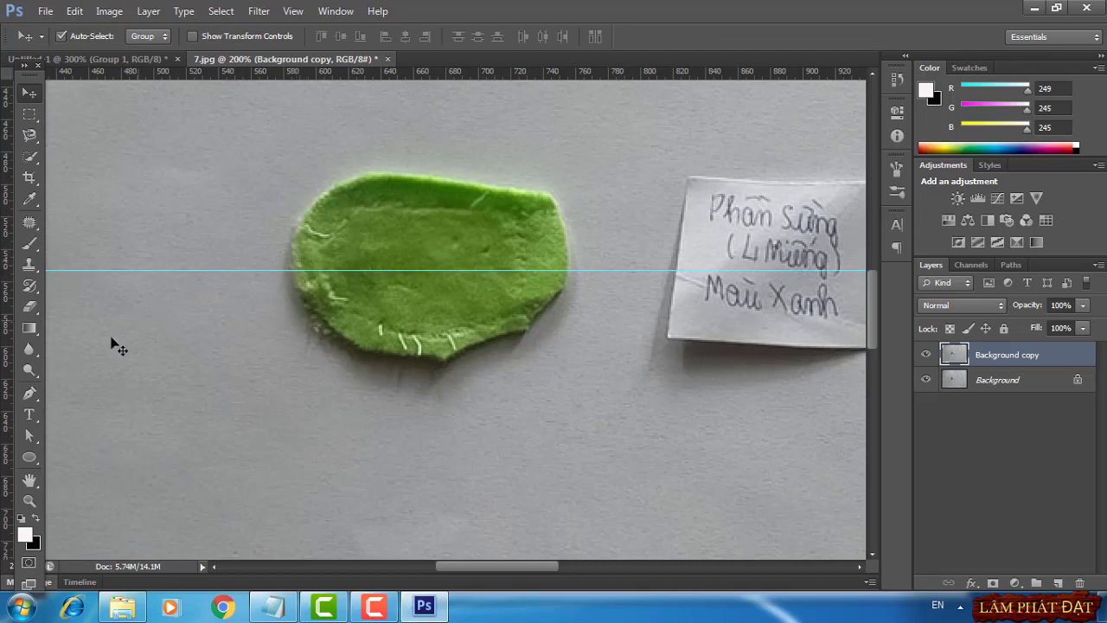
left_click(30, 392)
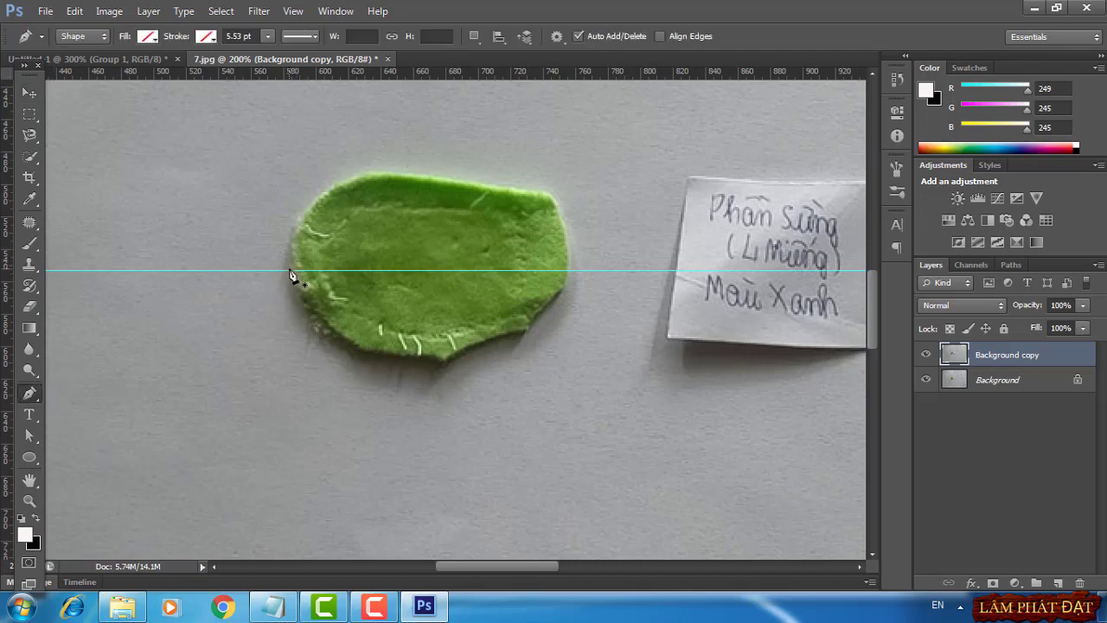
Trace the piece's upper outline from the guide over its top edge as Shape 1
left_click(568, 270)
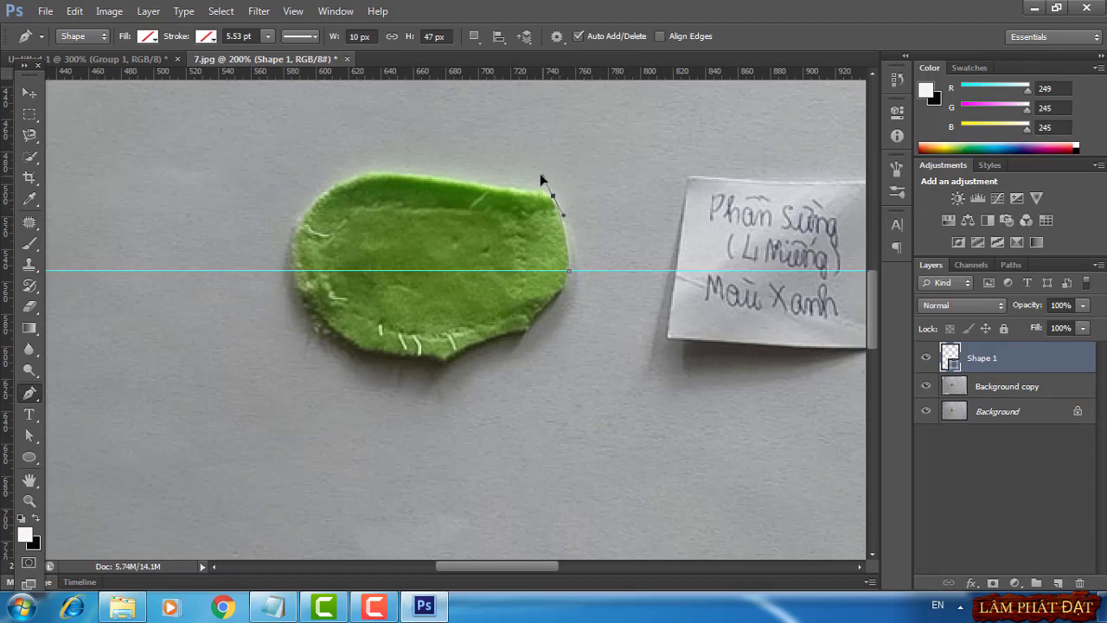
left_click_drag(540, 173, 539, 172)
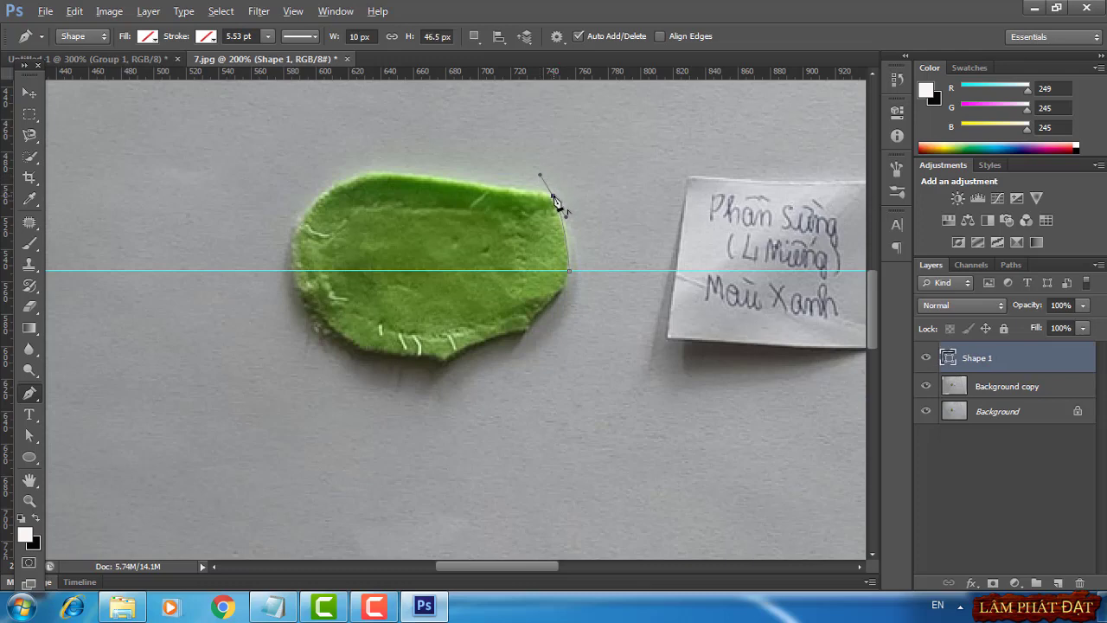
left_click(554, 196)
mouse_move(331, 187)
left_mouse_down()
mouse_move(253, 220)
mouse_move(303, 199)
left_mouse_up()
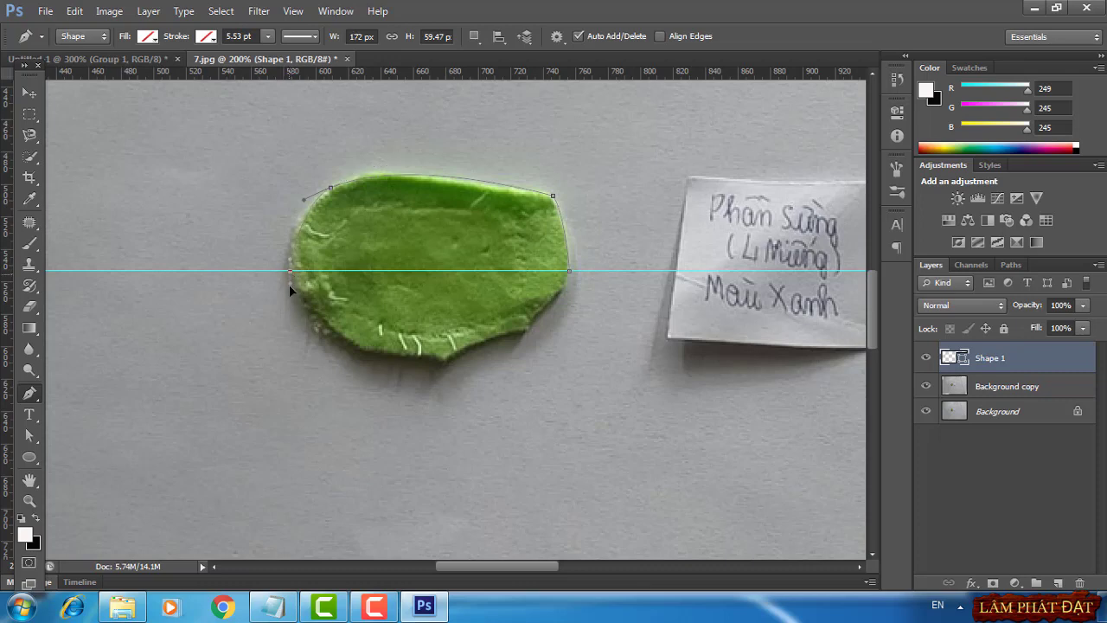
left_click_drag(290, 291, 295, 321)
left_click(290, 271, "alt")
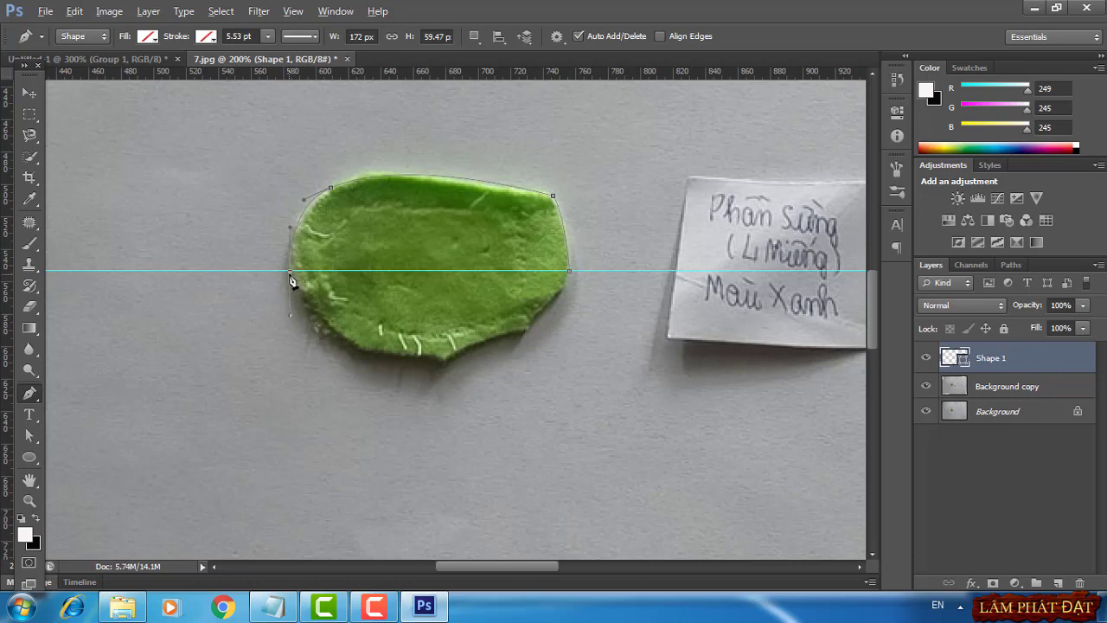
left_click(567, 273)
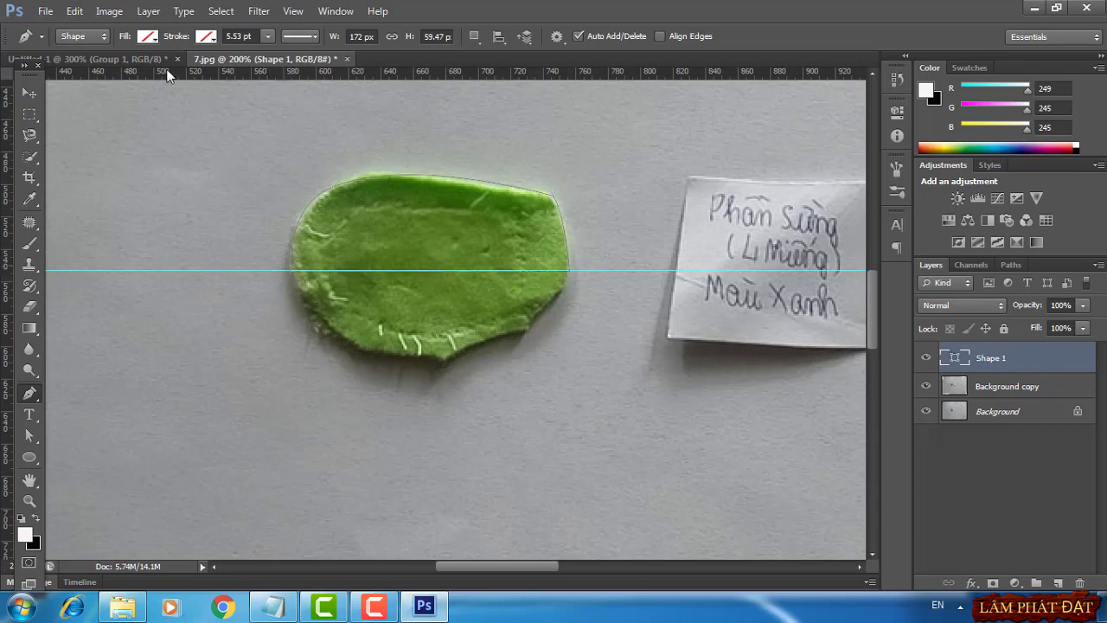
Delete the old Group 1 template from the Untitled document
left_click(117, 58)
right_click(973, 355)
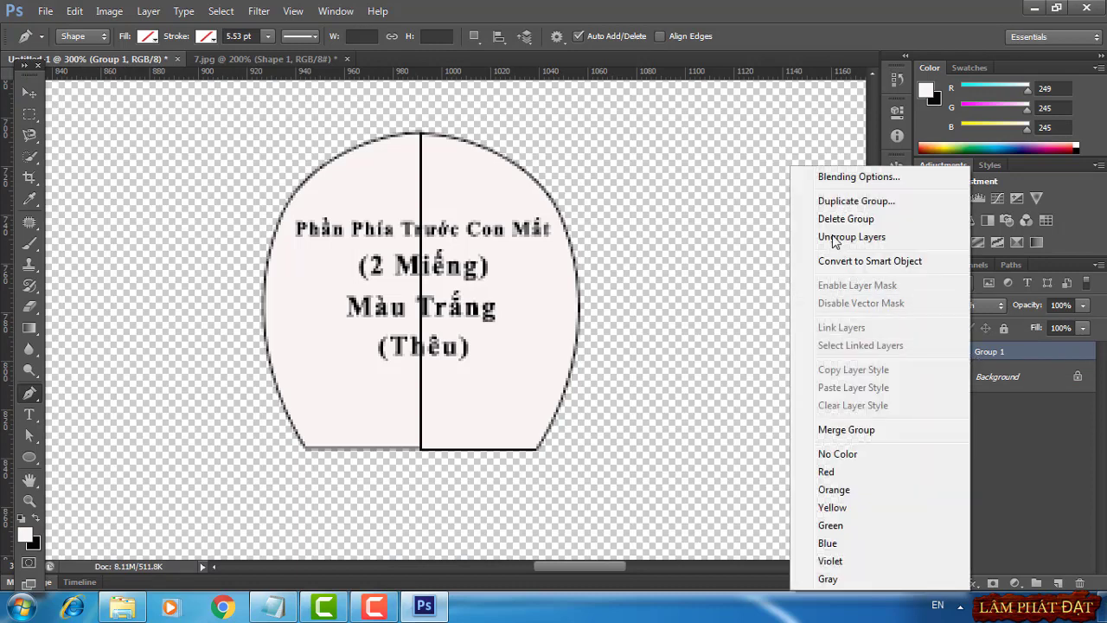
left_click(809, 220)
left_click(484, 238)
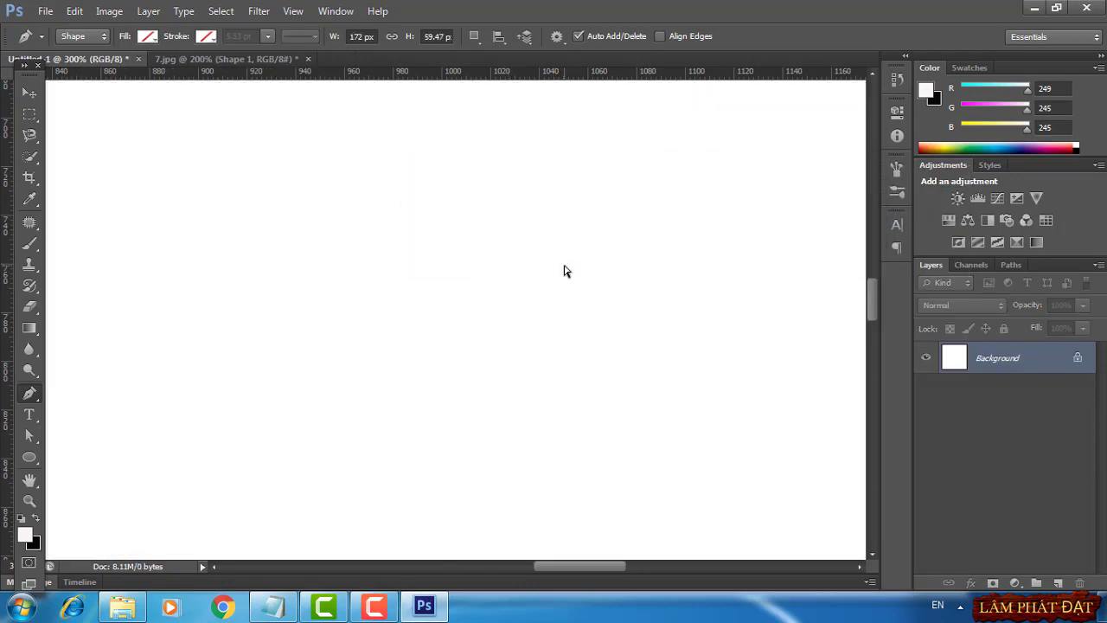
Fill the traced outline with a pale pink Solid Color fill layer
key("ctrl+minus")
key("ctrl+minus")
key("ctrl+minus")
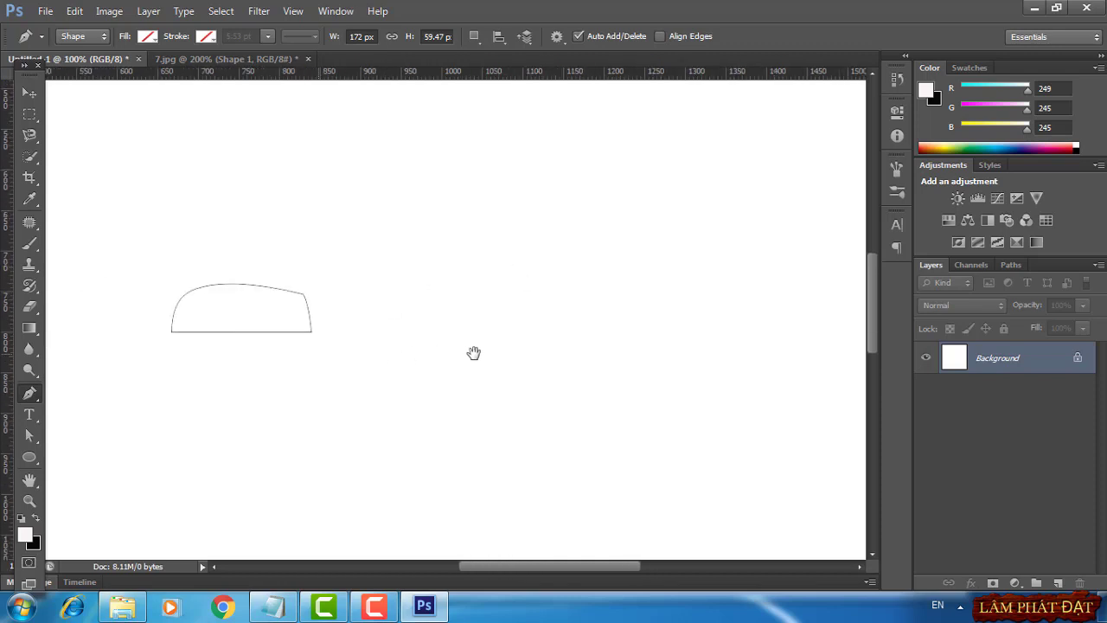
left_click_drag(474, 352, 639, 351)
key("ctrl+plus")
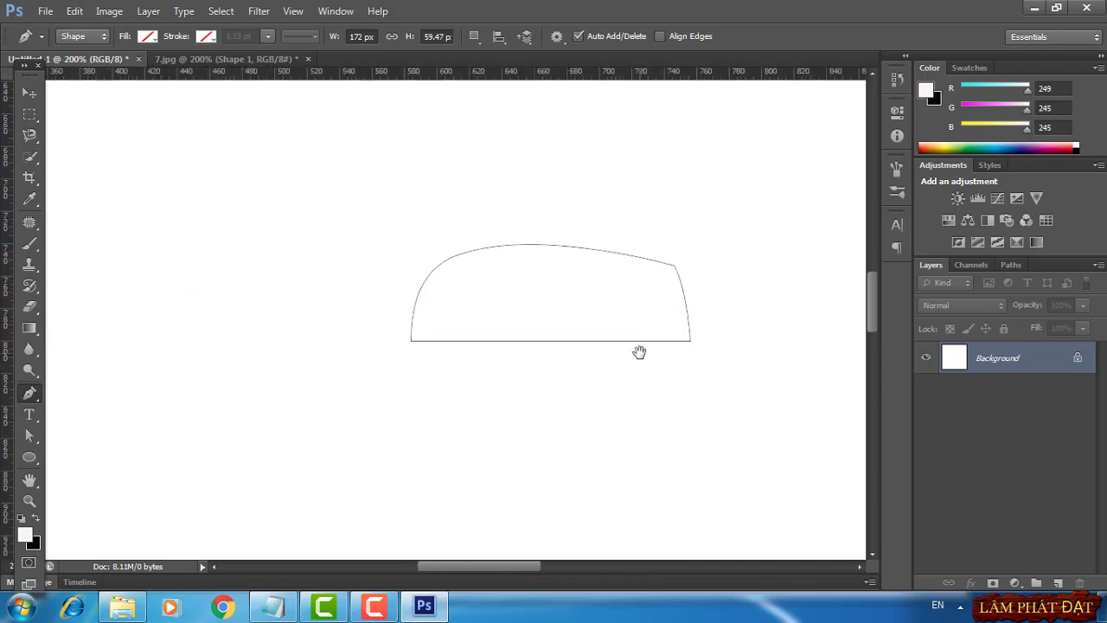
key("ctrl+plus")
left_click_drag(600, 421, 455, 423)
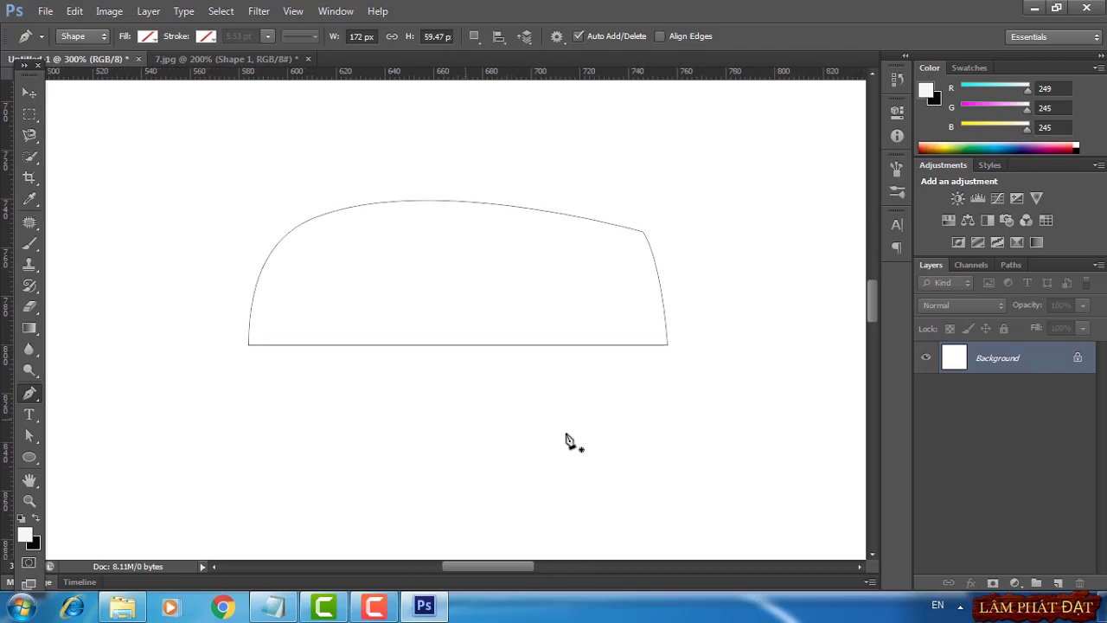
left_click(1013, 584)
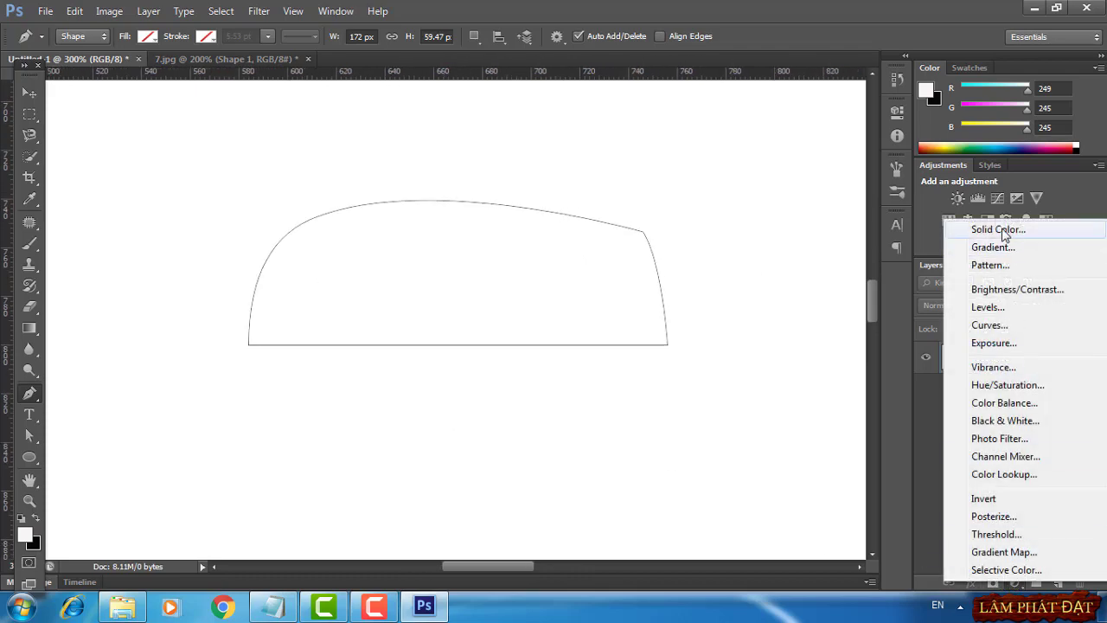
left_click(1002, 230)
left_click(943, 49)
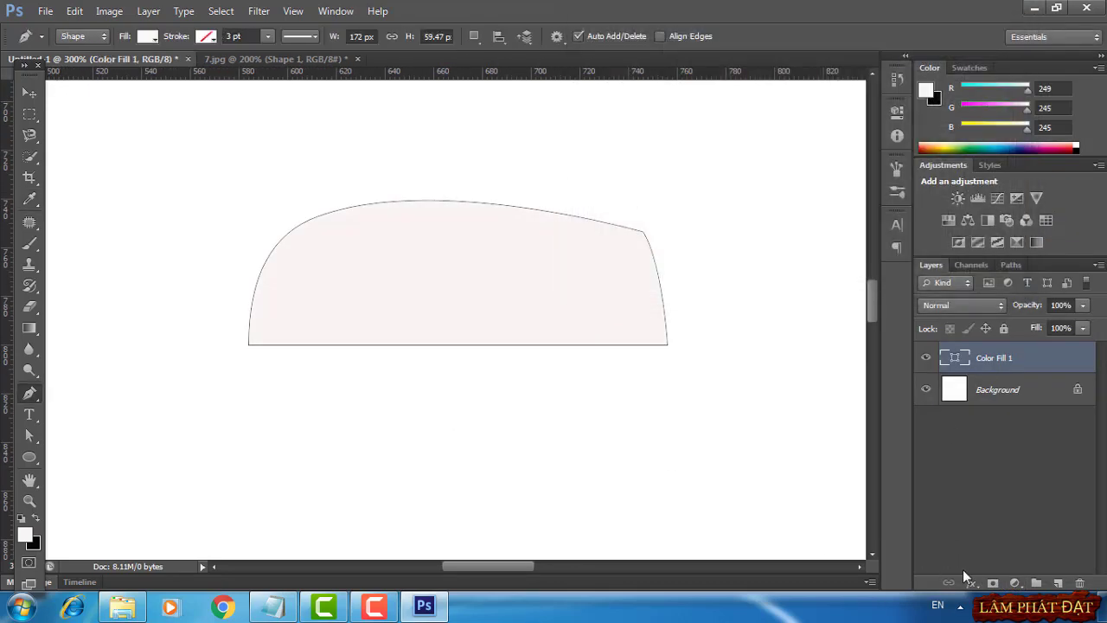
Give the Color Fill 1 layer a 1 px black stroke positioned inside
left_click(971, 582)
left_click(981, 425)
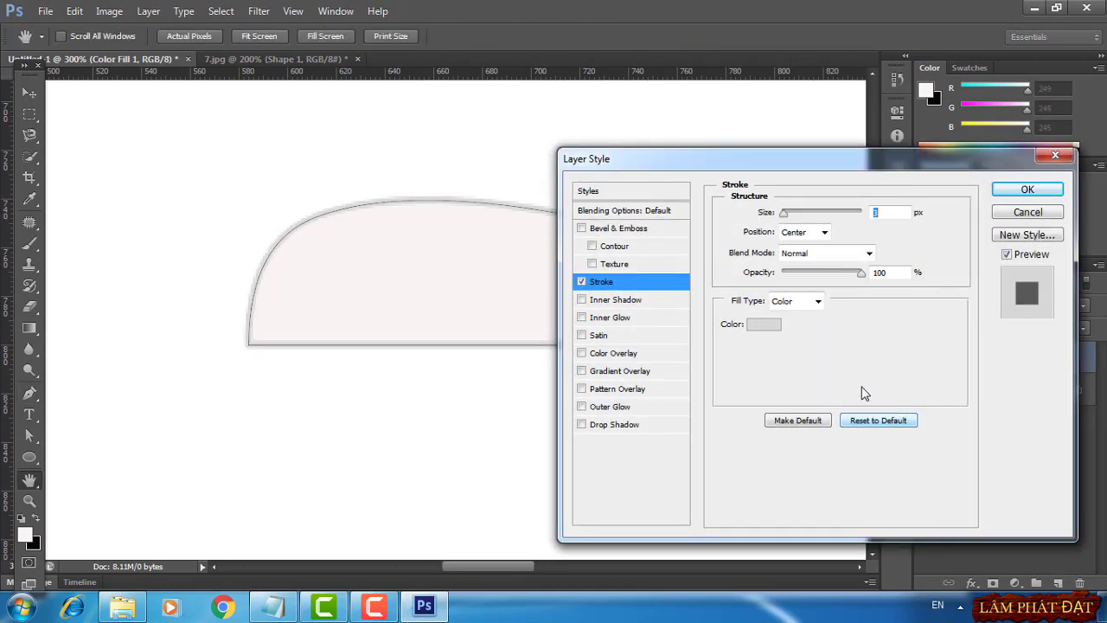
left_click(823, 232)
left_click(794, 257)
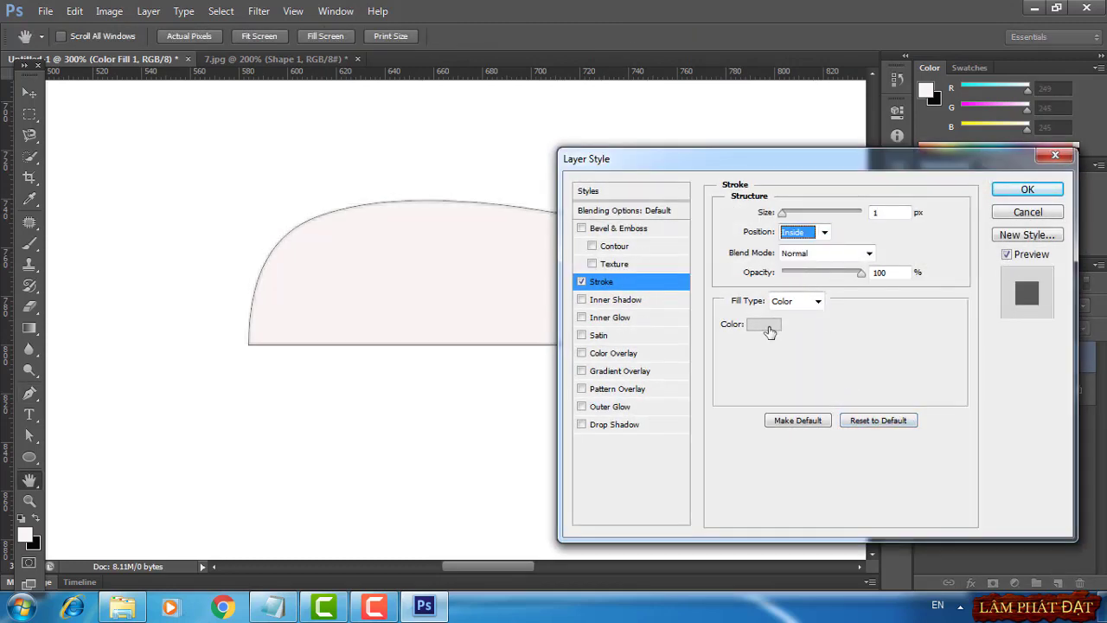
left_click(765, 324)
left_click(586, 261)
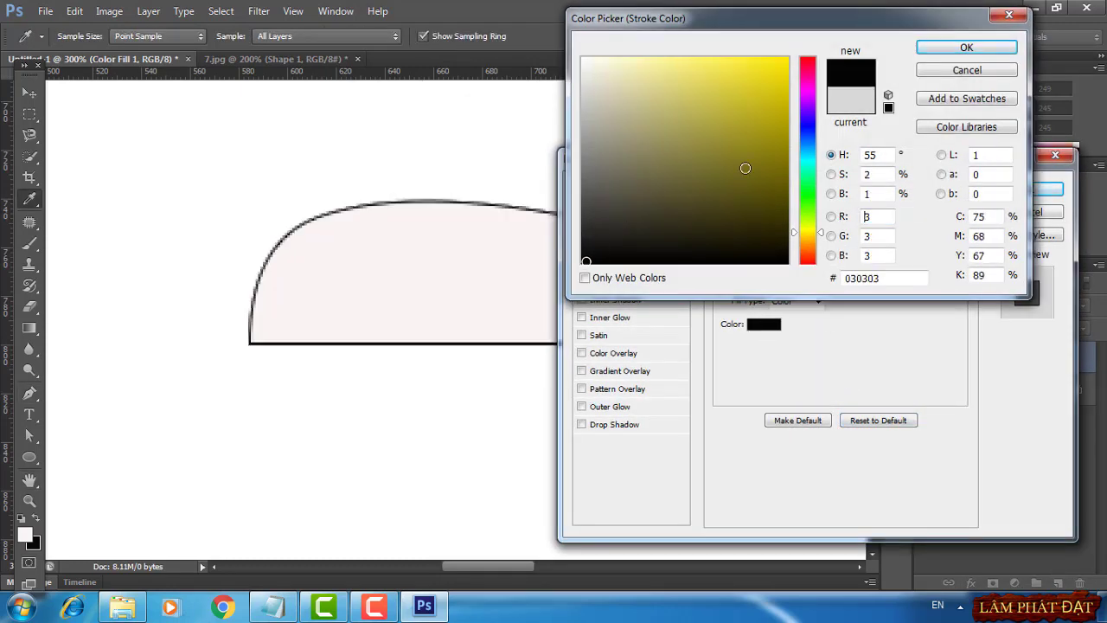
left_click(951, 49)
left_click(1025, 189)
Duplicate the Color Fill 1 layer and move the copy below the original
right_click(1022, 360)
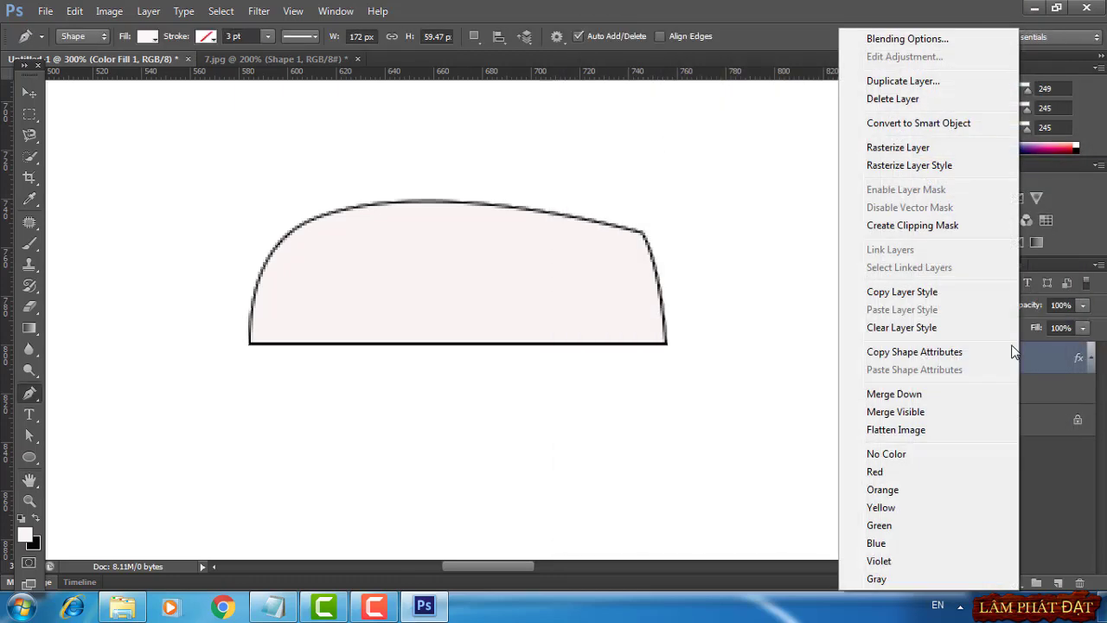
left_click(902, 81)
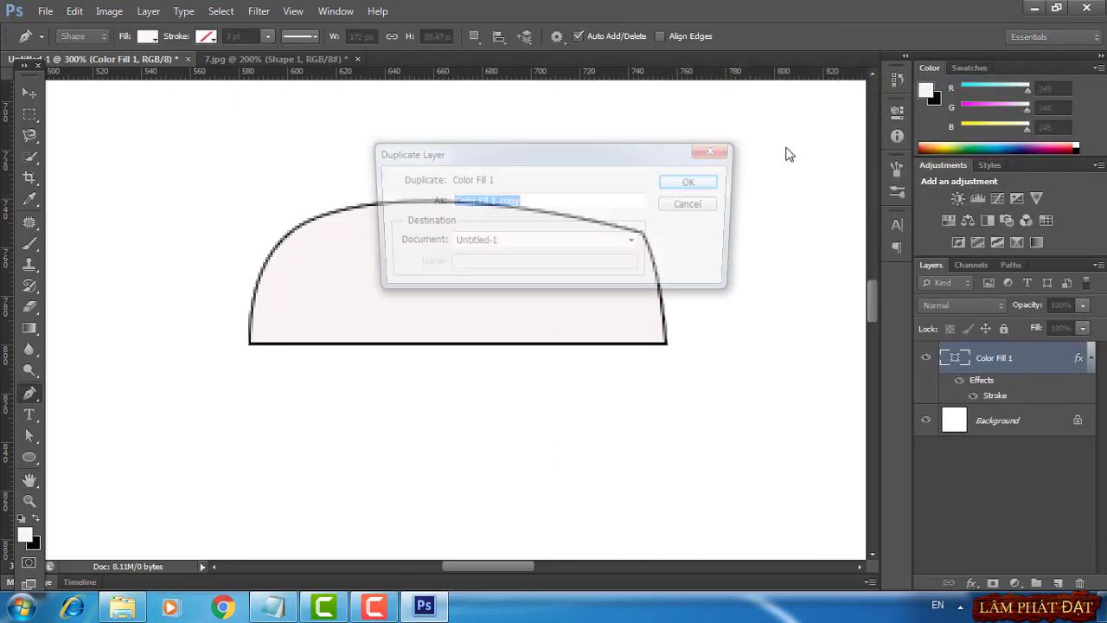
left_click(698, 182)
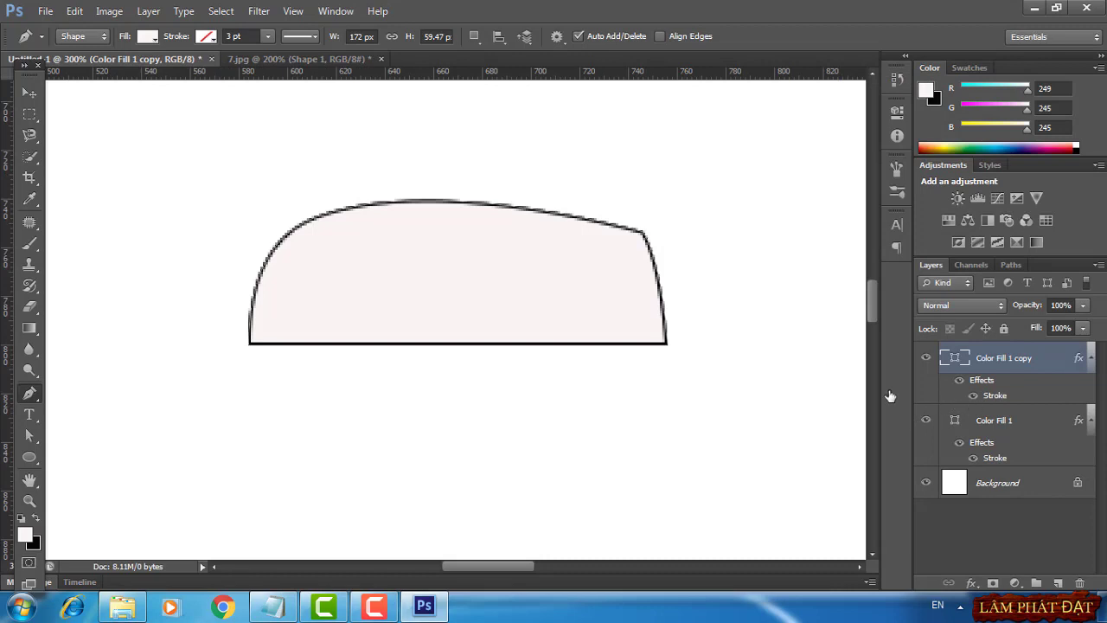
left_click(28, 92)
left_click_drag(475, 315, 465, 471)
Flip the copy vertically and align it so both halves share the middle edge
key("ctrl+t")
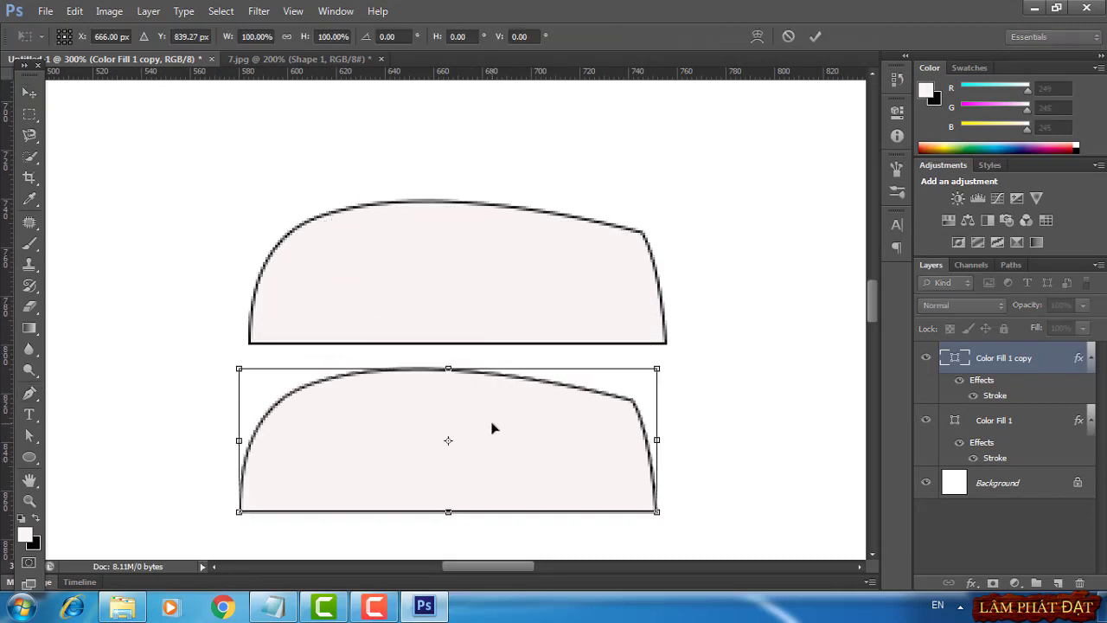
right_click(494, 425)
left_click(545, 411)
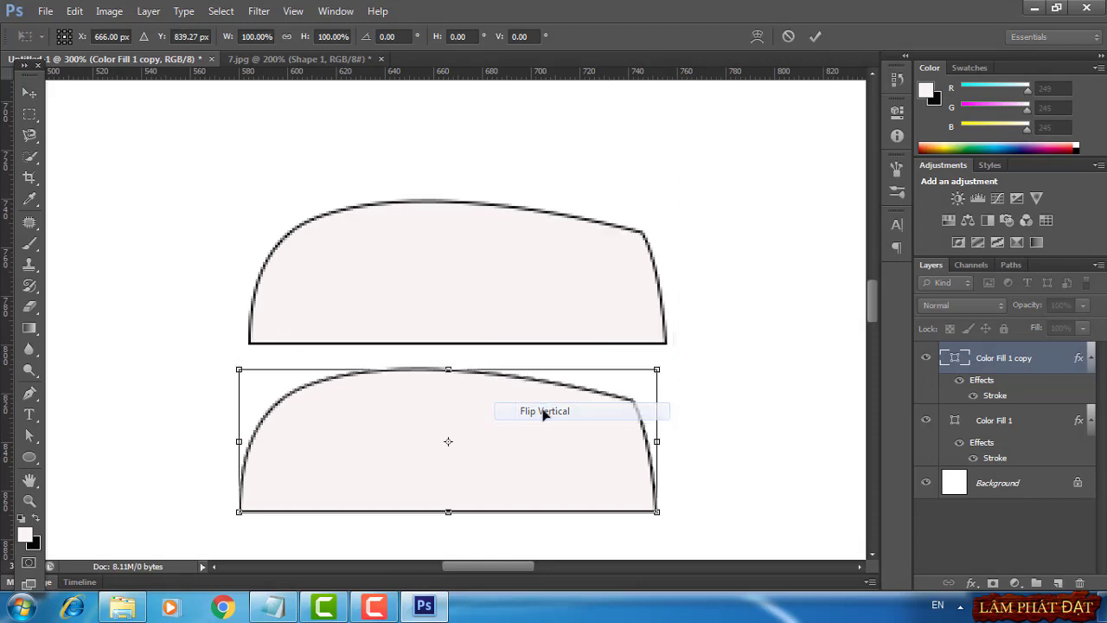
left_click(814, 38)
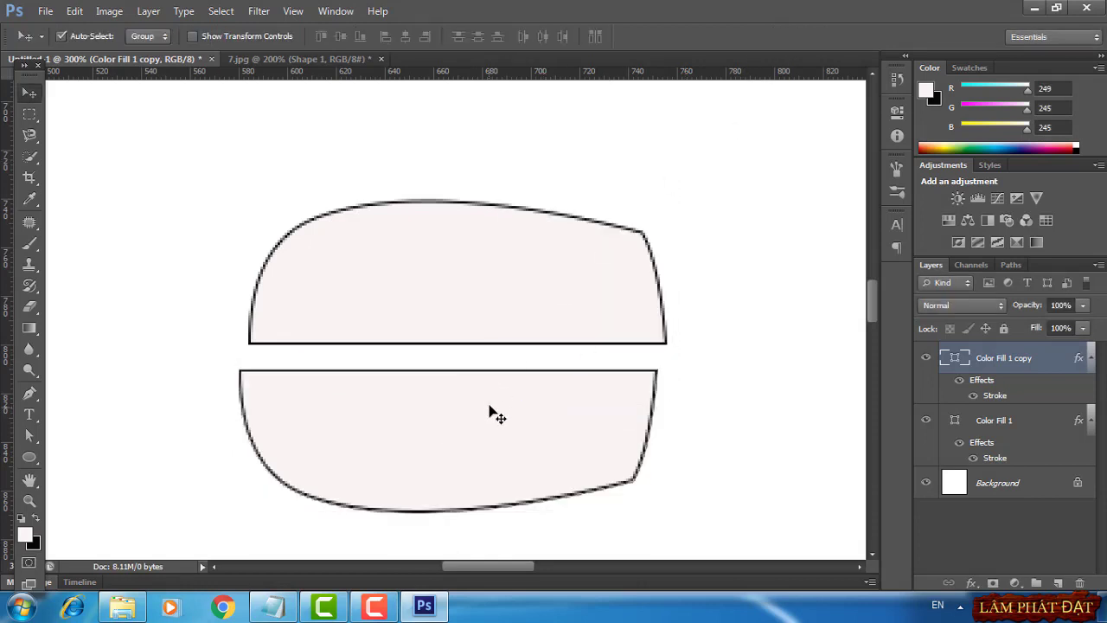
left_click_drag(493, 408, 494, 388)
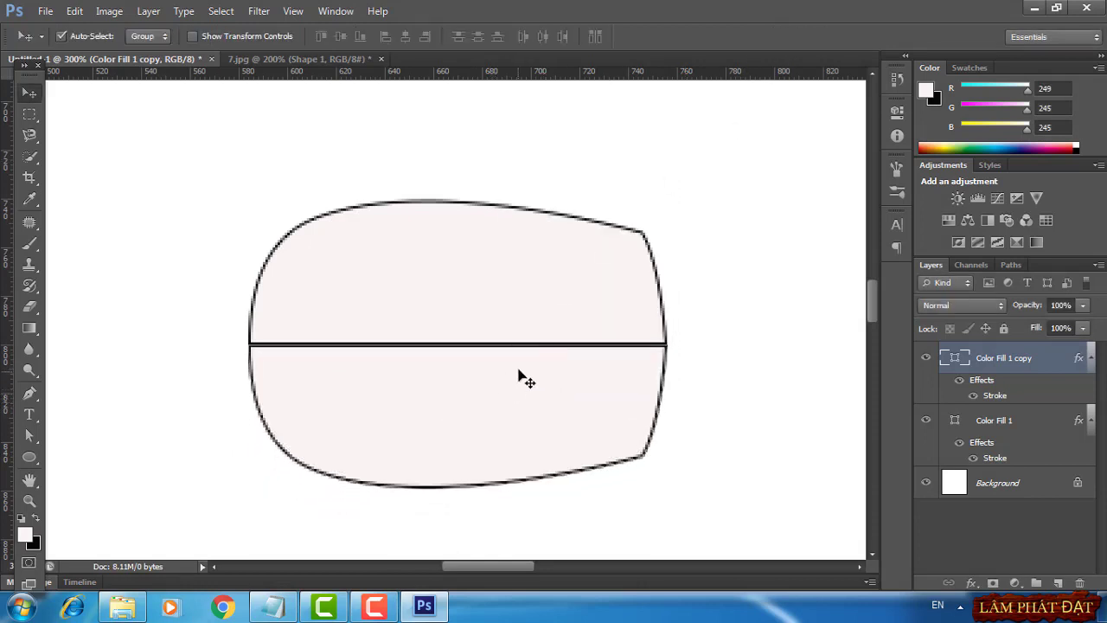
key("Up")
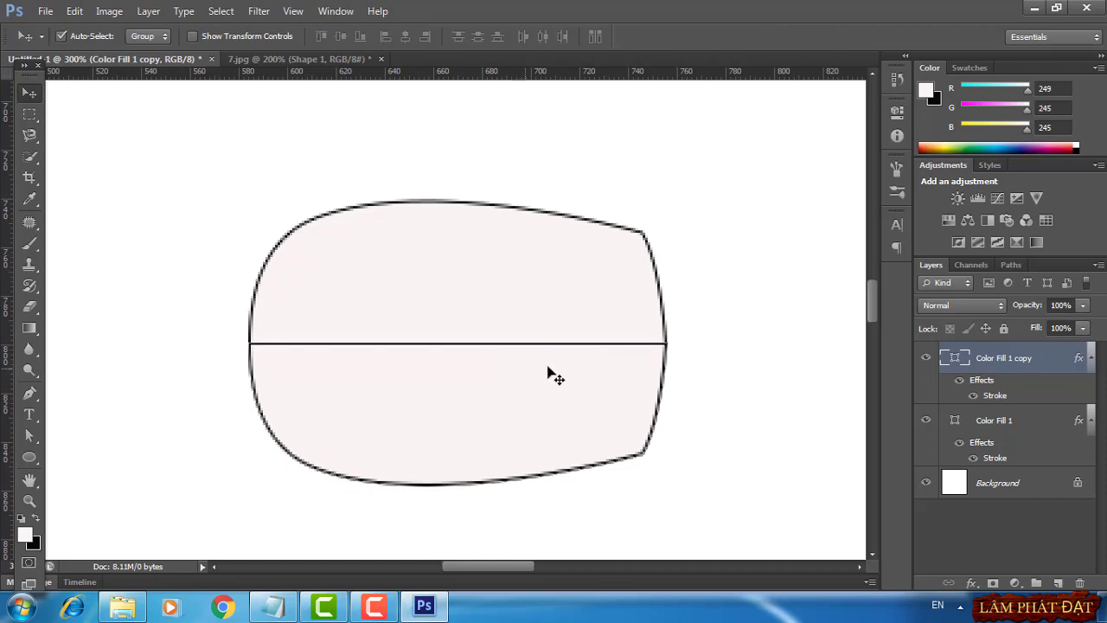
left_click(996, 484)
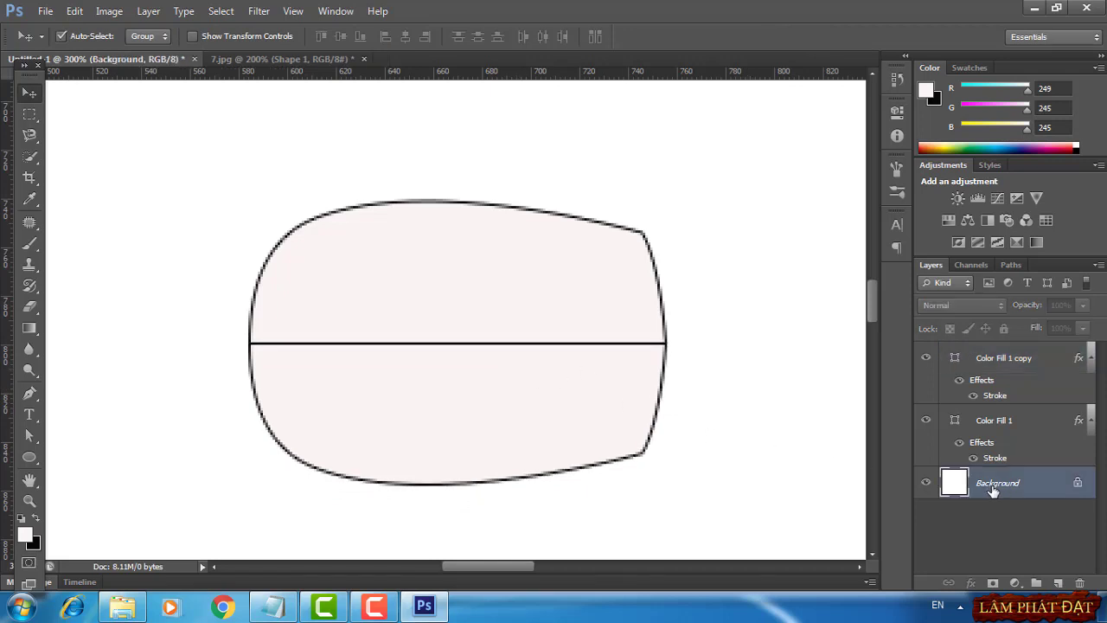
Group the horn template layers into Group 1 and hide the white Background
left_click(308, 56)
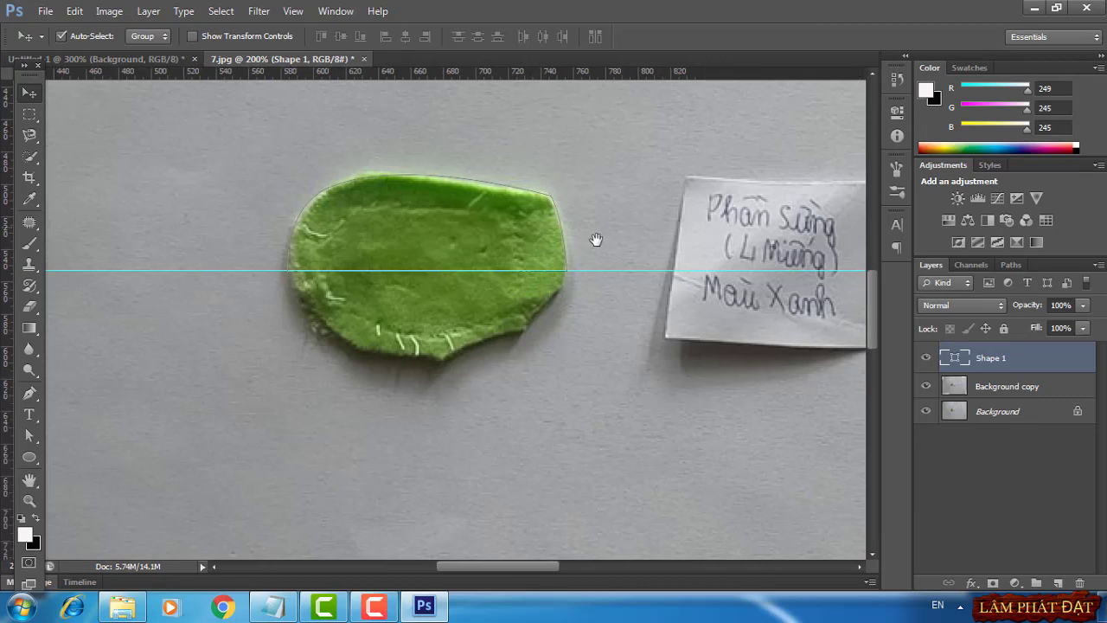
left_click_drag(677, 235, 573, 240)
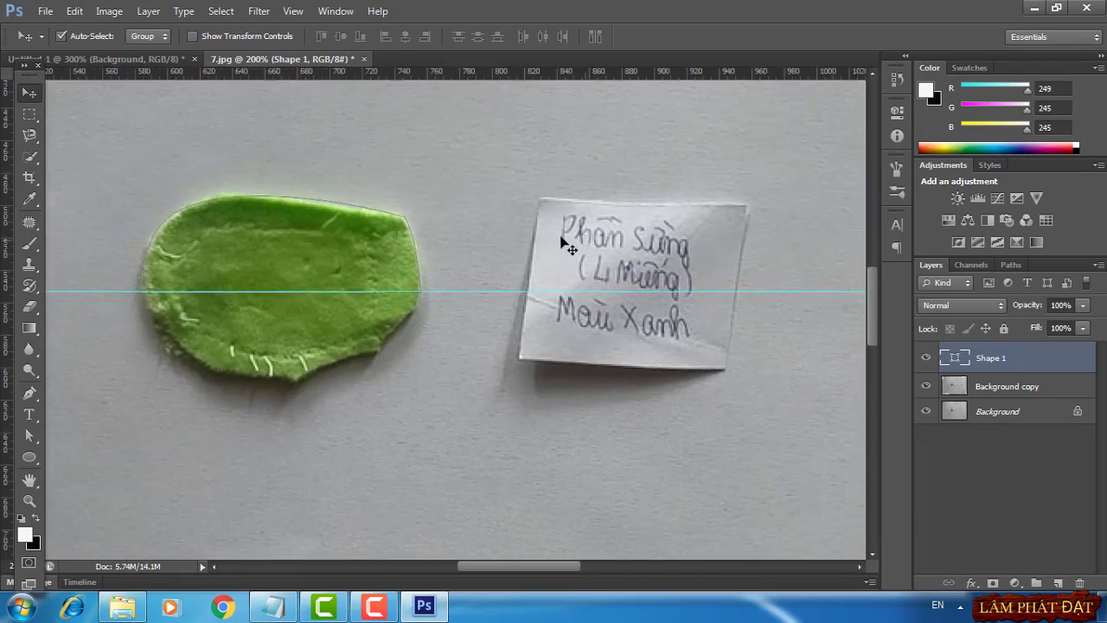
left_click(133, 59)
scroll(1013, 419, "down", 1)
left_click(1002, 494, "shift")
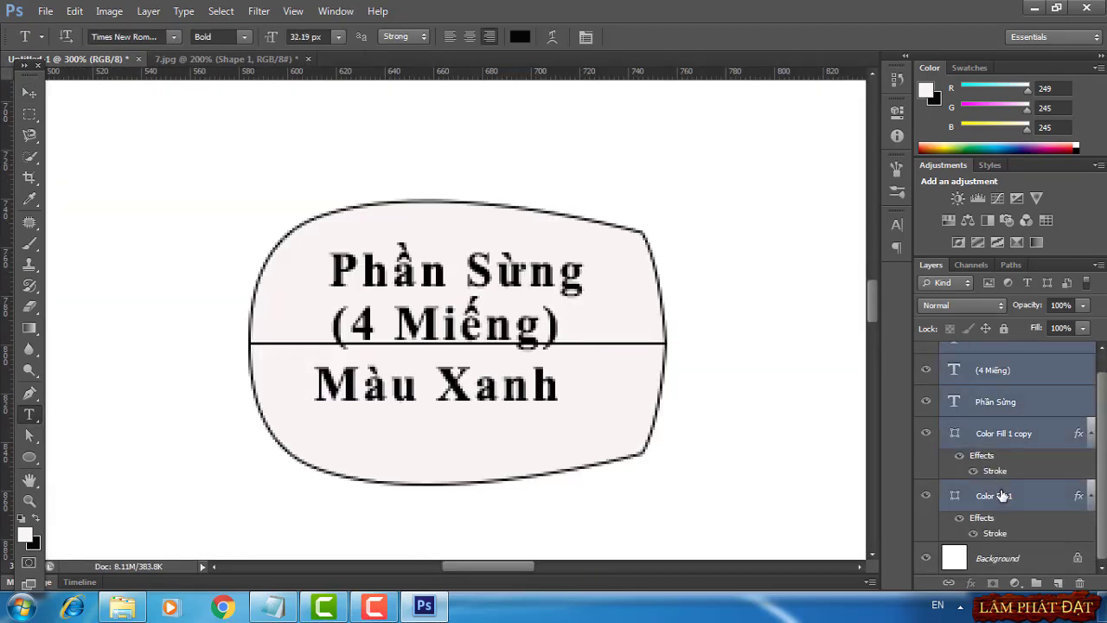
key("ctrl+g")
left_click(926, 378)
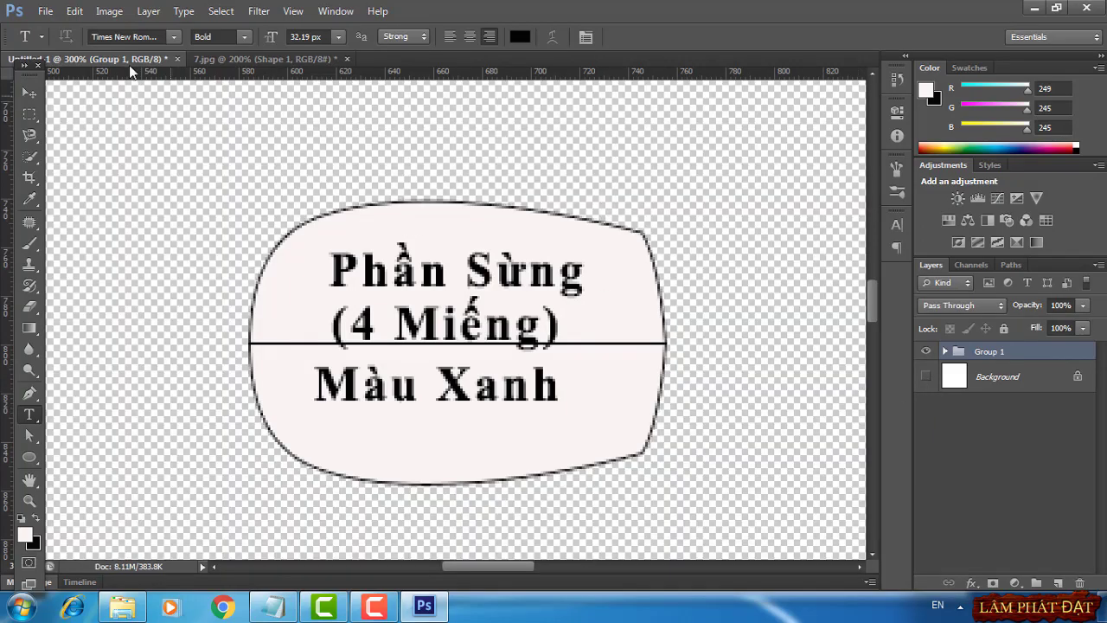
Export the template via Save for Web as 7.png, then close 7.jpg without saving
left_click(45, 12)
left_click(86, 237)
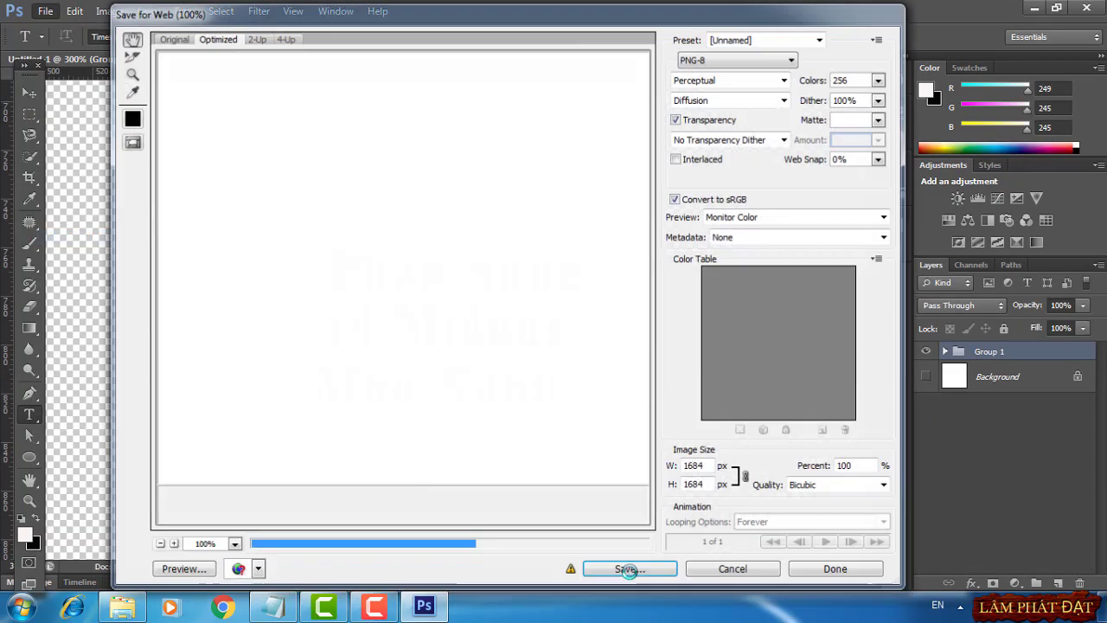
left_click(632, 570)
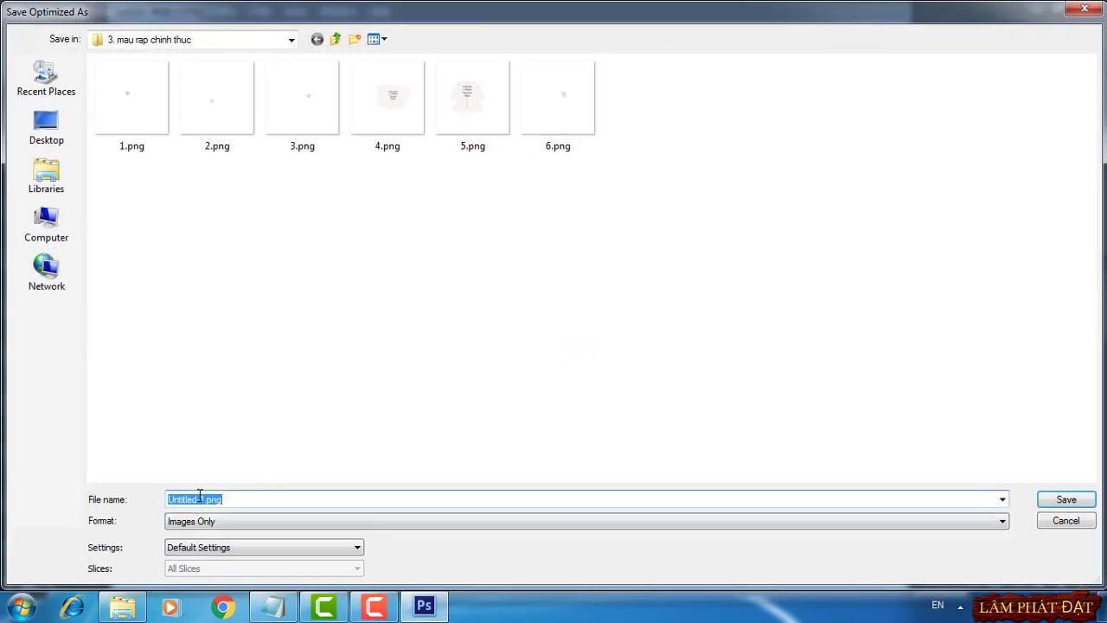
left_click_drag(199, 495, 106, 502)
type("7")
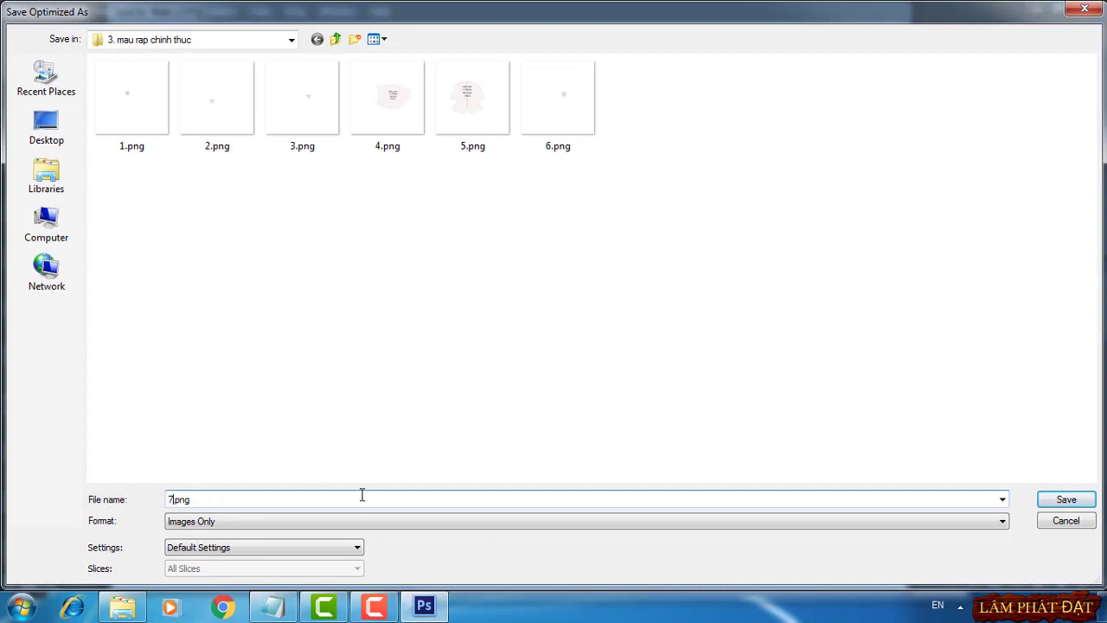
left_click(1064, 499)
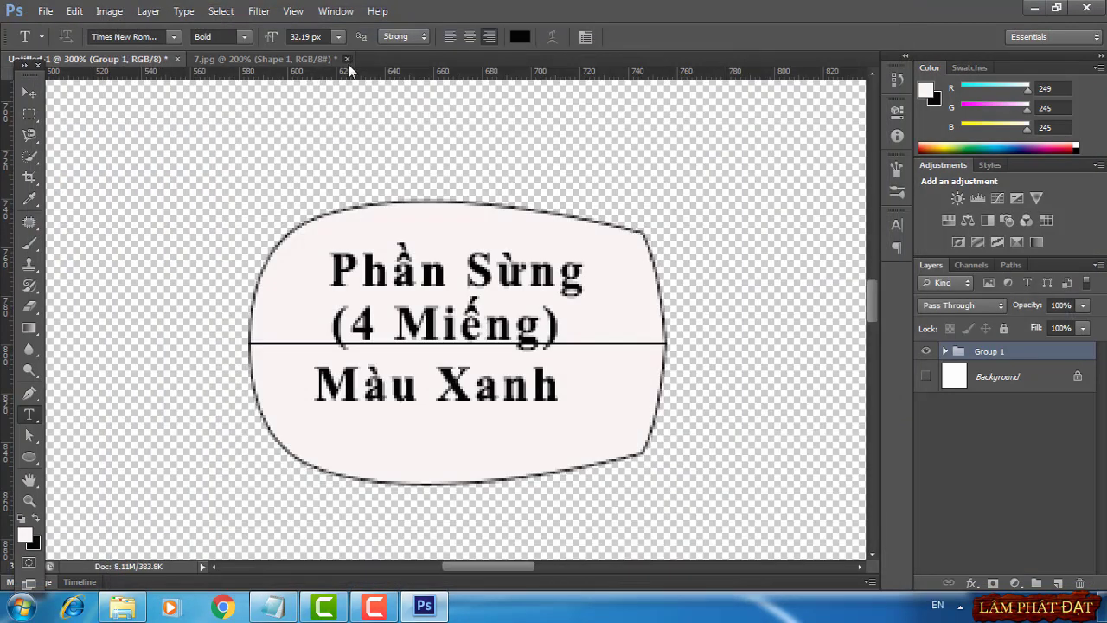
left_click(347, 60)
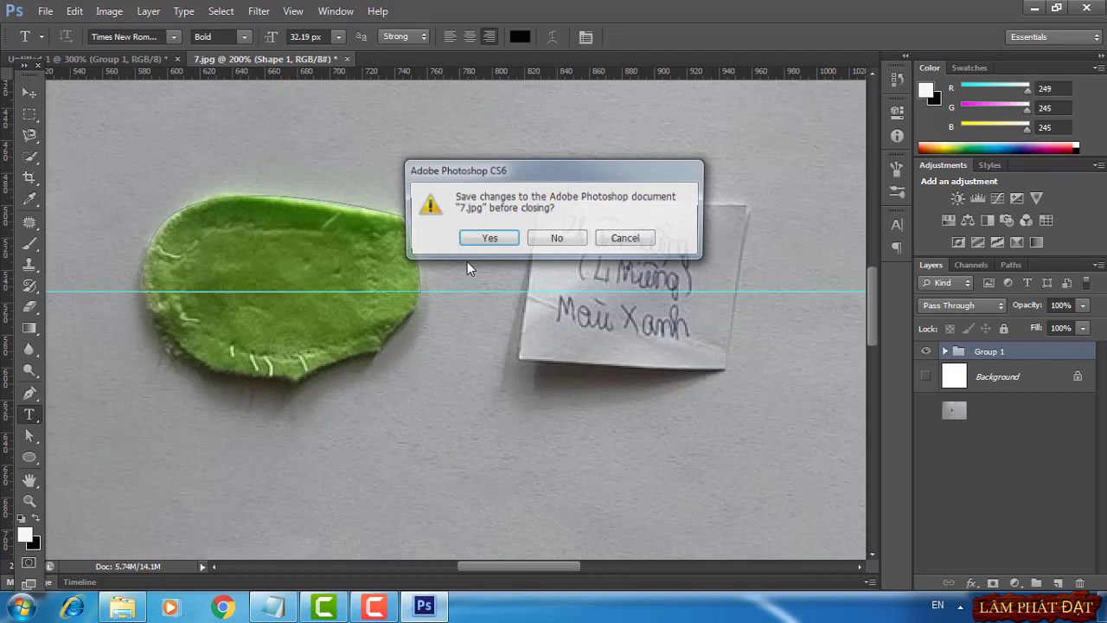
left_click(561, 237)
Open 8.jpg and zoom in to frame the yellow felt collar
left_click(45, 11)
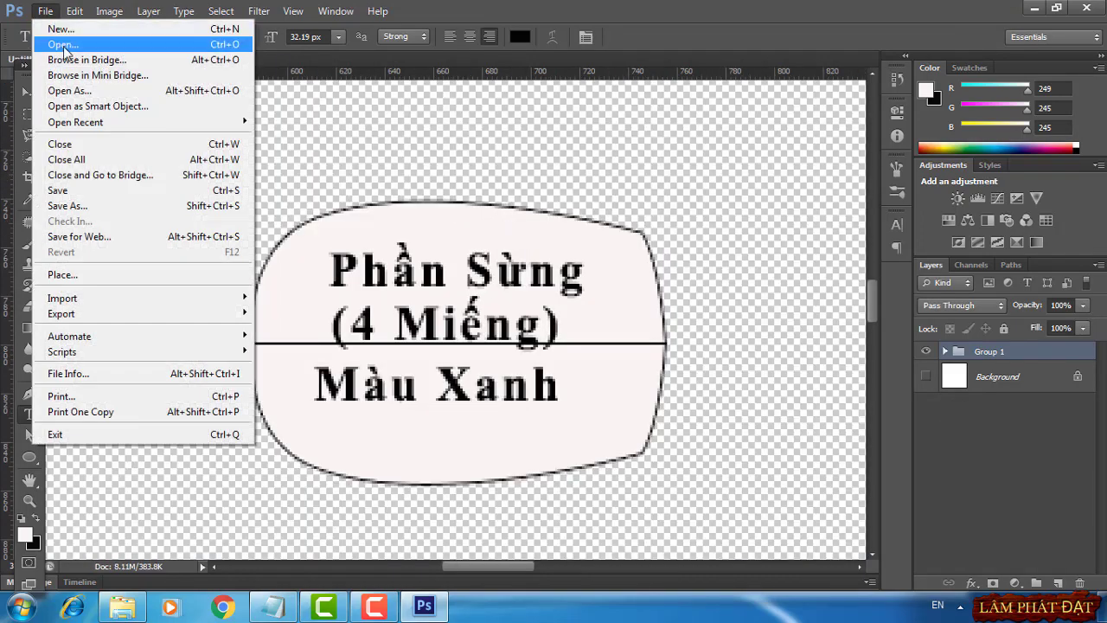
left_click(64, 50)
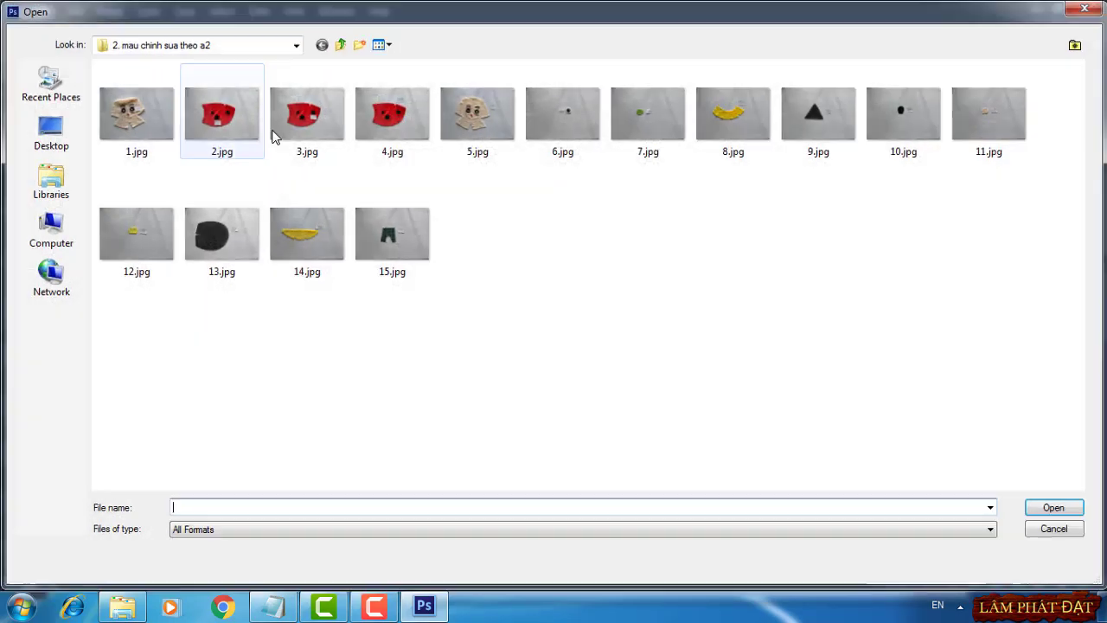
double_click(726, 115)
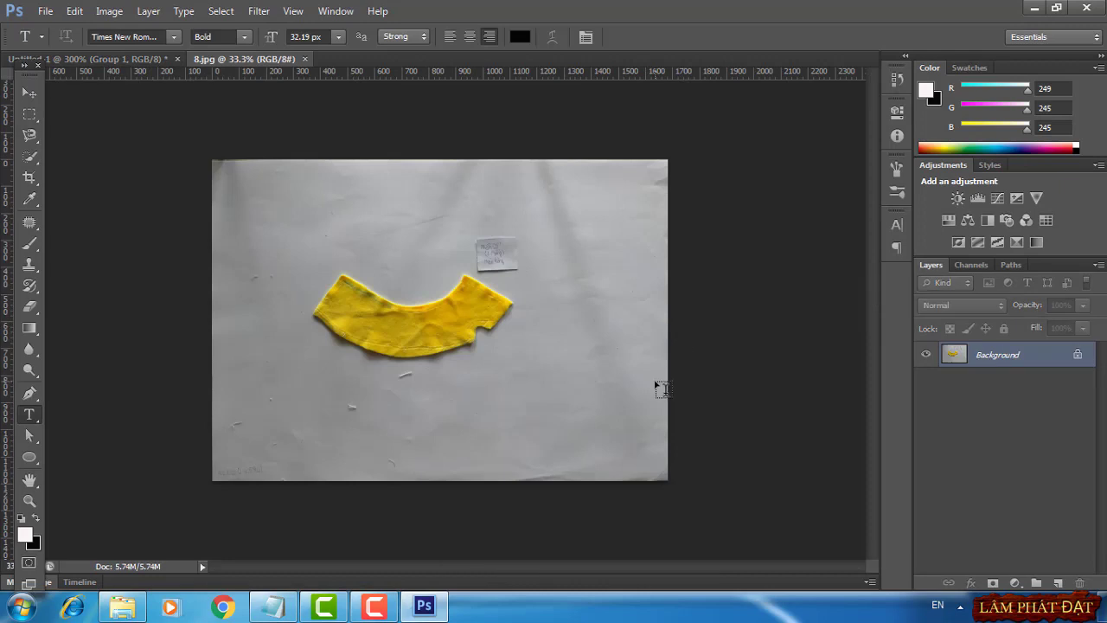
key("ctrl+plus")
key("ctrl+plus")
key("ctrl+plus")
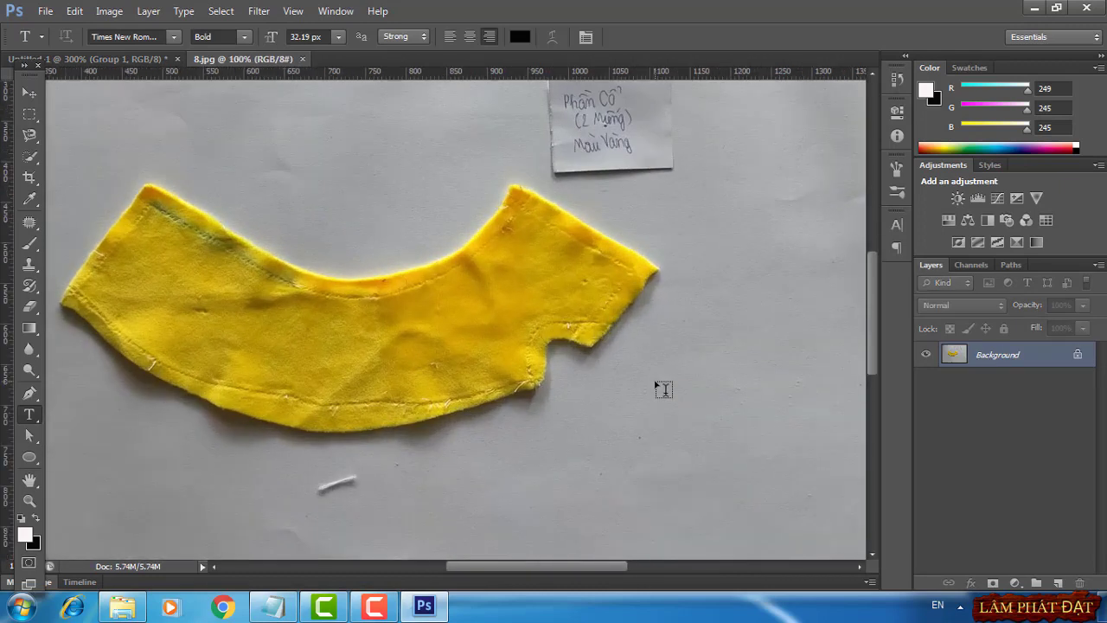
left_click_drag(511, 445, 562, 438)
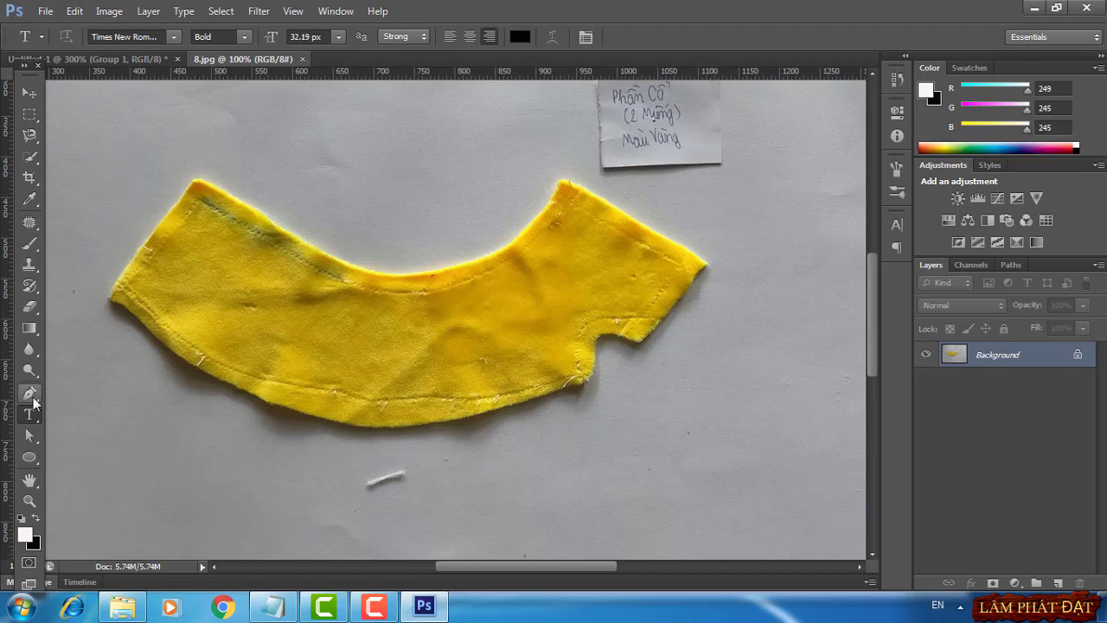
Trace the collar from its left corner along the inner neckline to the right lobe
left_click(30, 394)
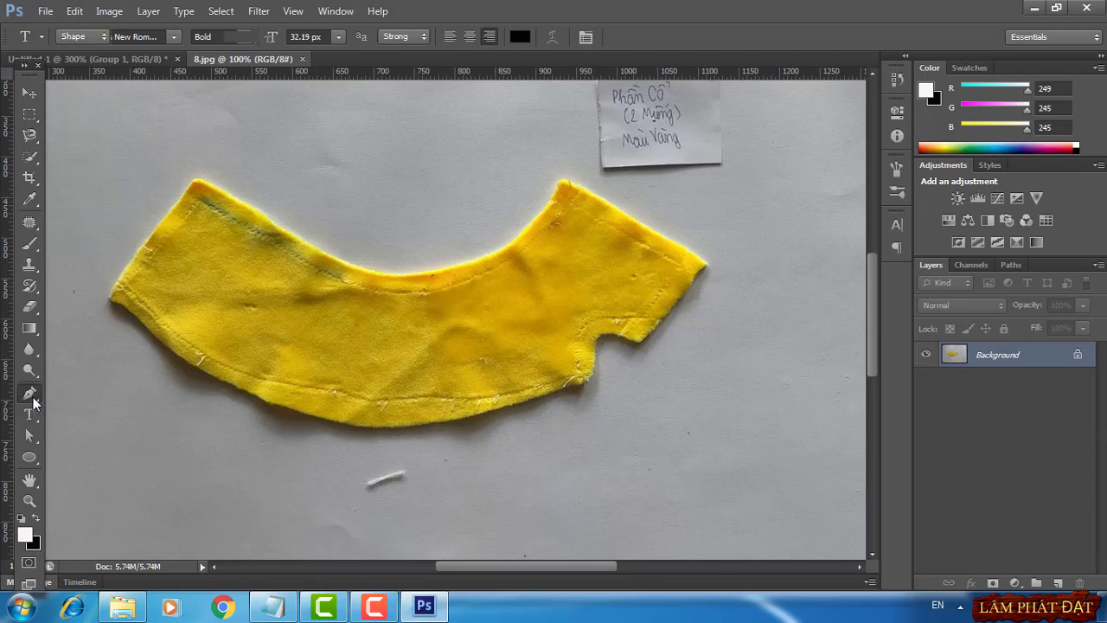
left_click(111, 303)
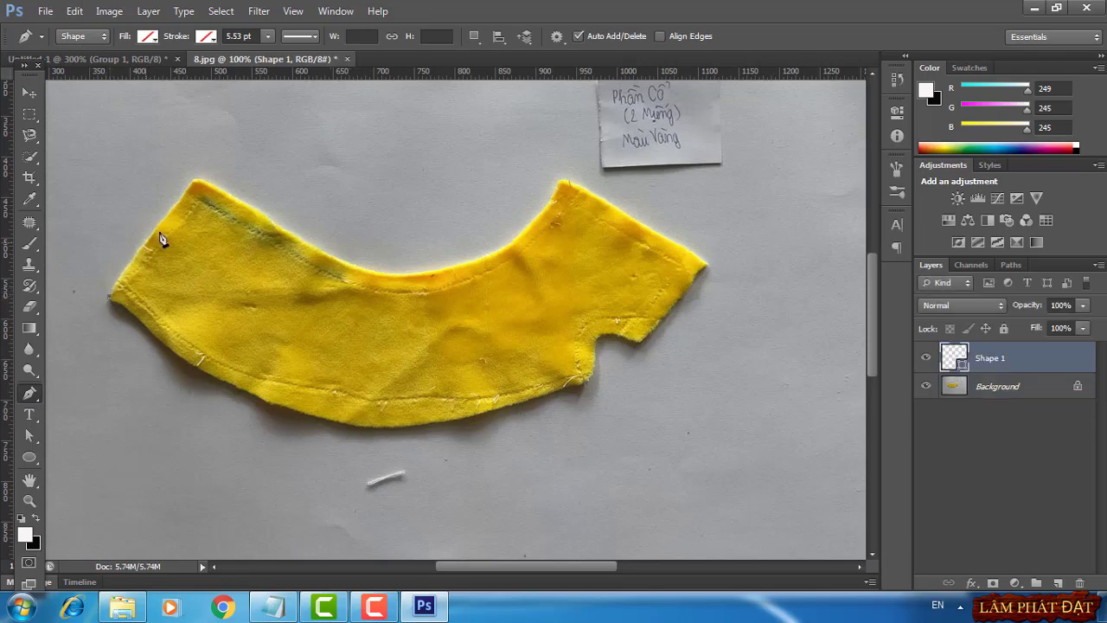
left_click(195, 178)
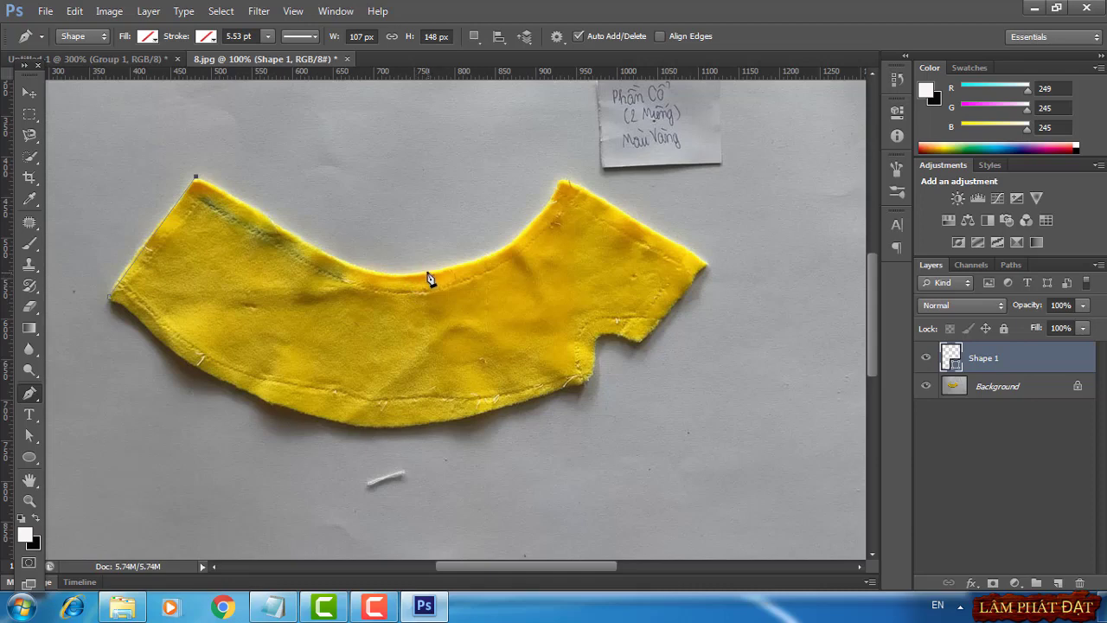
left_click_drag(428, 275, 530, 268)
key("ctrl+z")
left_click_drag(385, 273, 432, 277)
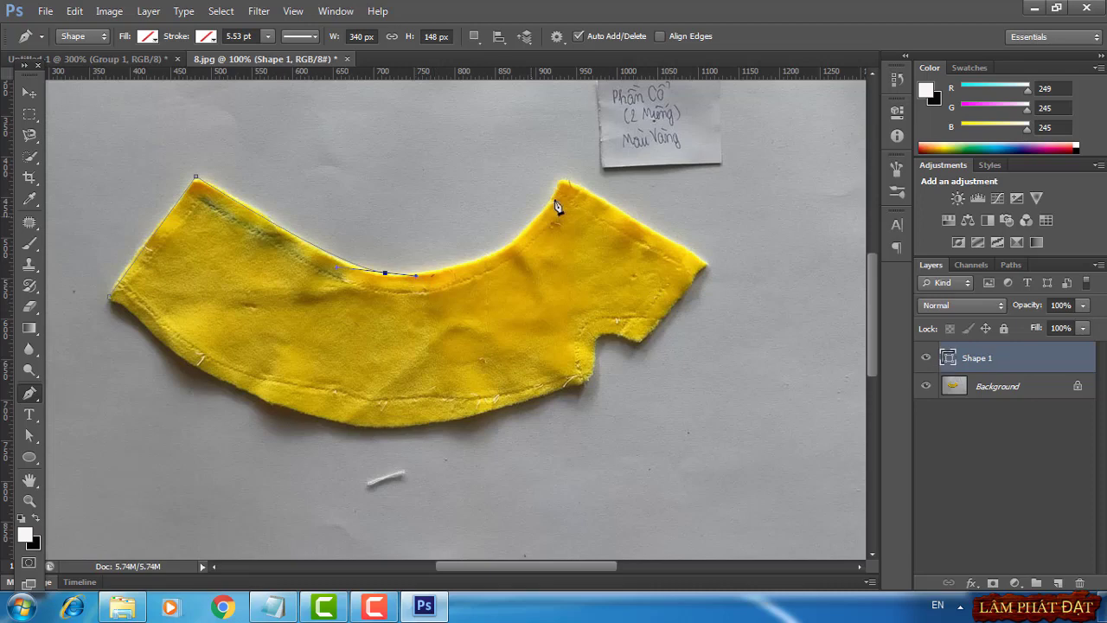
left_click_drag(561, 182, 580, 151)
left_click_drag(541, 211, 513, 273)
left_click(560, 181, "alt")
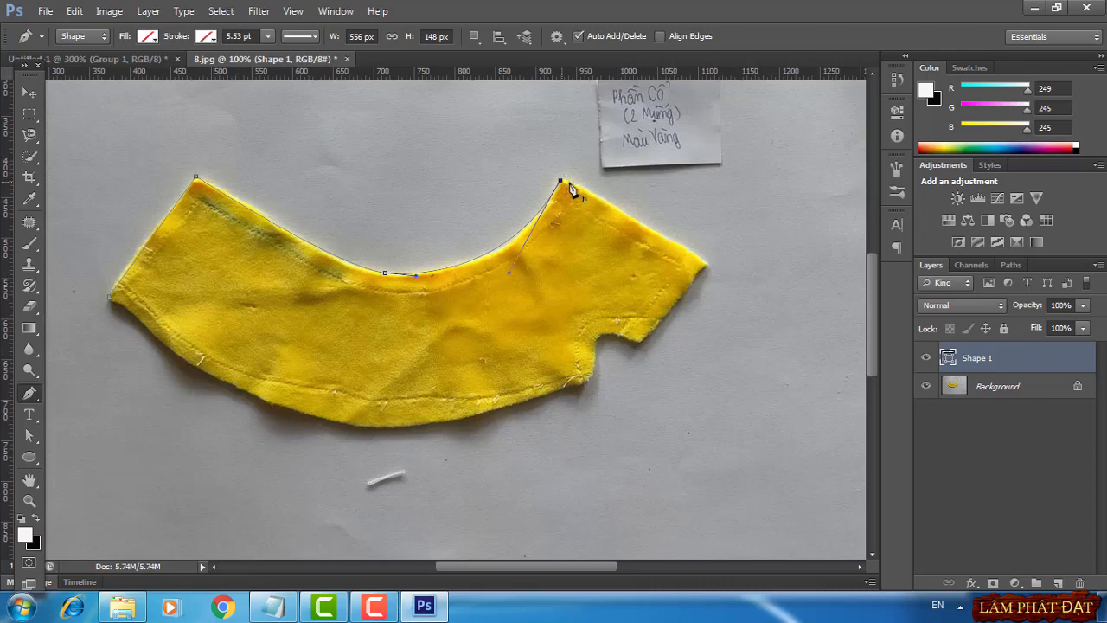
Outline the right tip and notch, close the path, and curve the left corner with Convert Point
left_click(705, 263)
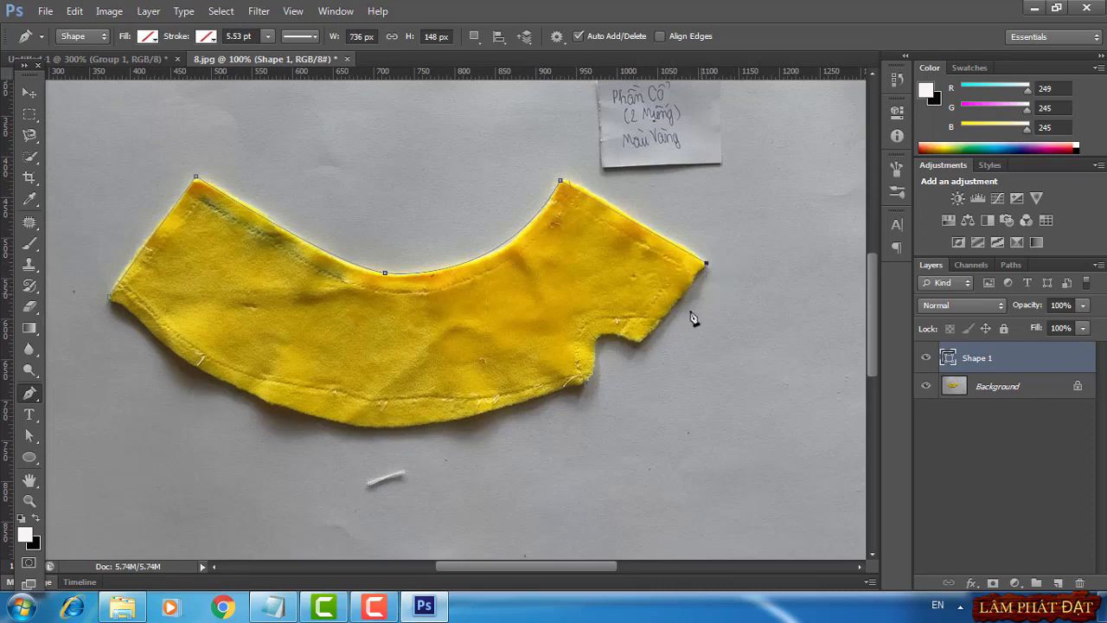
left_click(641, 342)
left_click_drag(610, 421, 607, 436)
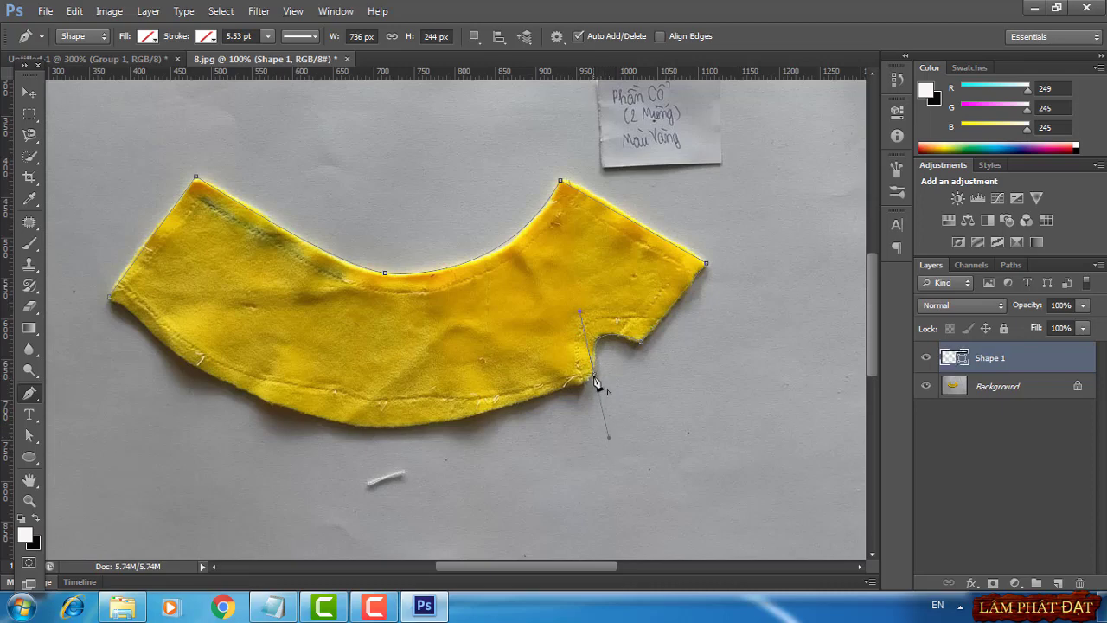
left_click(594, 377, "alt")
left_click(105, 296)
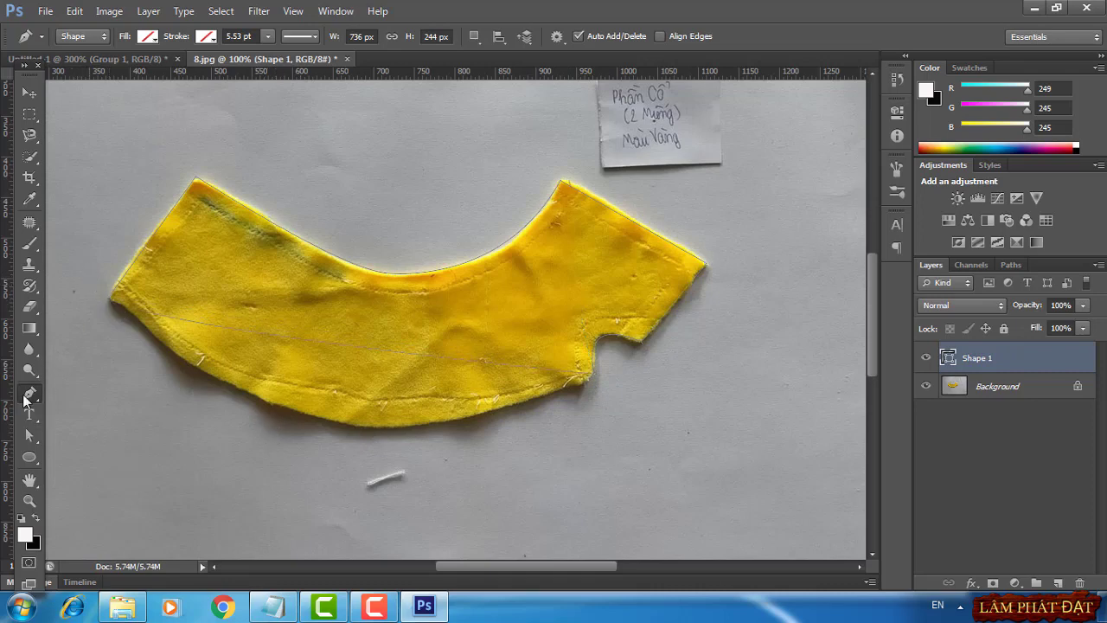
right_click(25, 397)
left_click(95, 452)
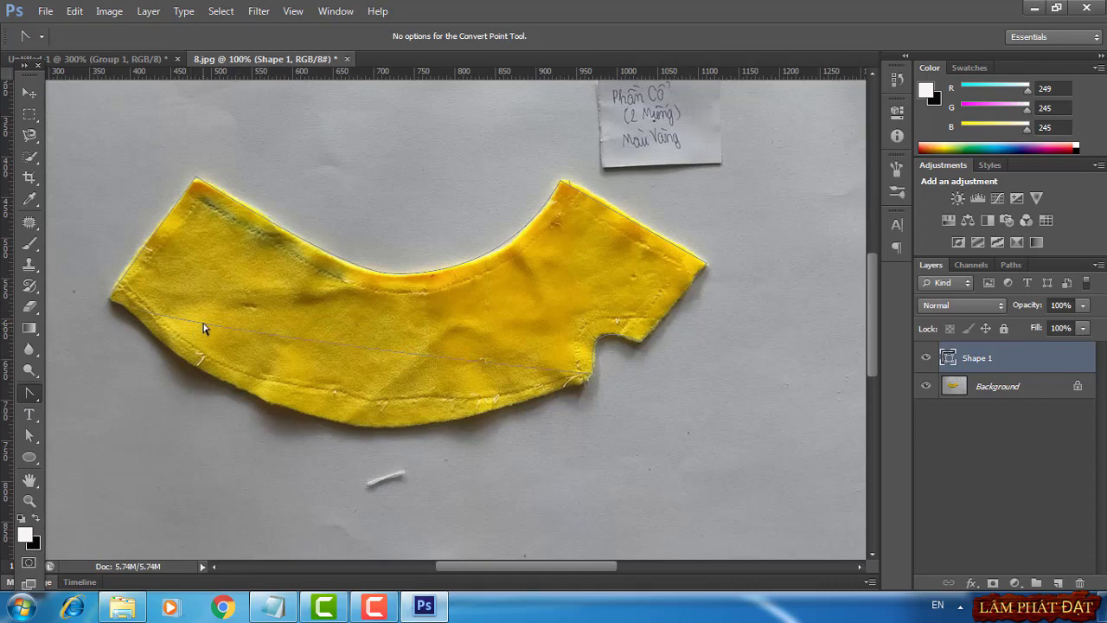
mouse_move(110, 297)
left_mouse_down()
mouse_move(132, 336)
mouse_move(309, 488)
mouse_move(364, 512)
mouse_move(345, 524)
left_mouse_up()
Delete Group 1 with its contents from Untitled-1 and zoom out to see the collar outline
left_click(29, 94)
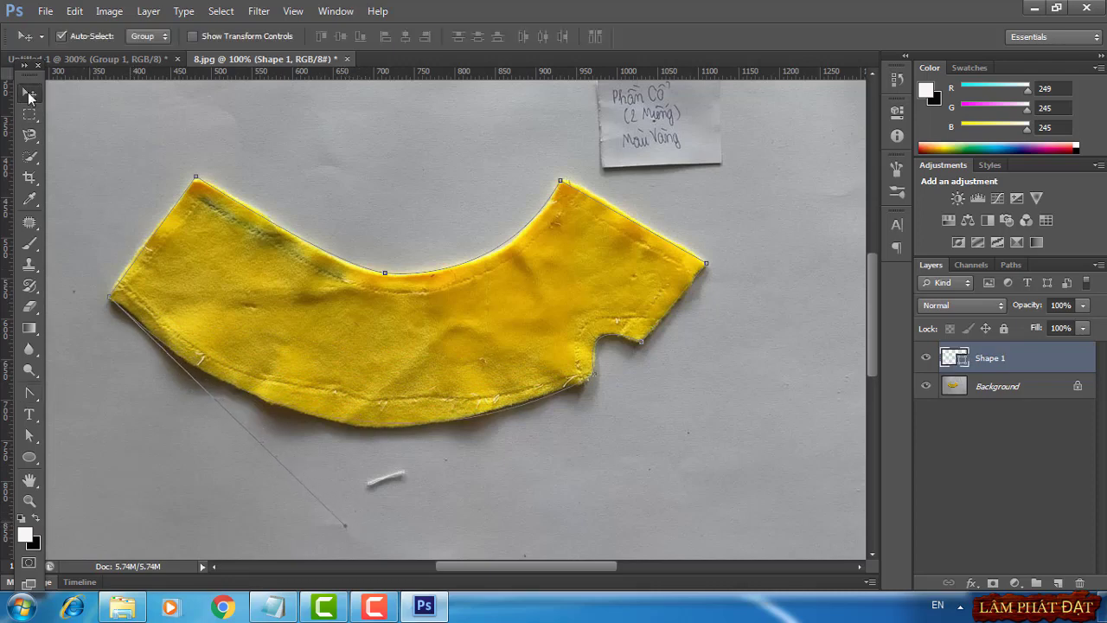
left_click(85, 59)
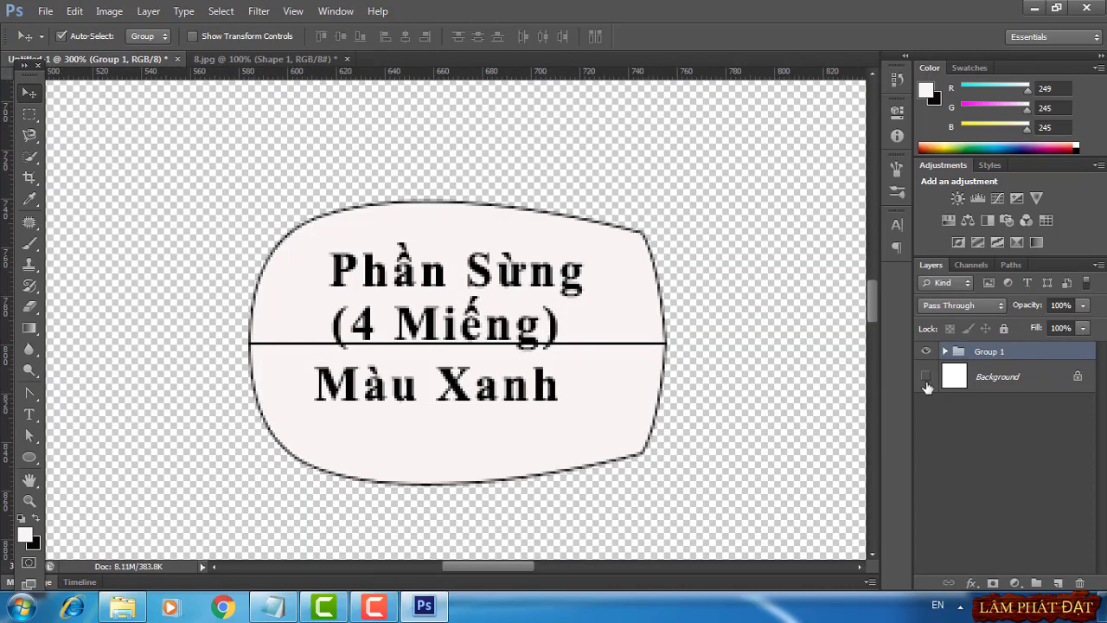
right_click(977, 355)
left_click(842, 216)
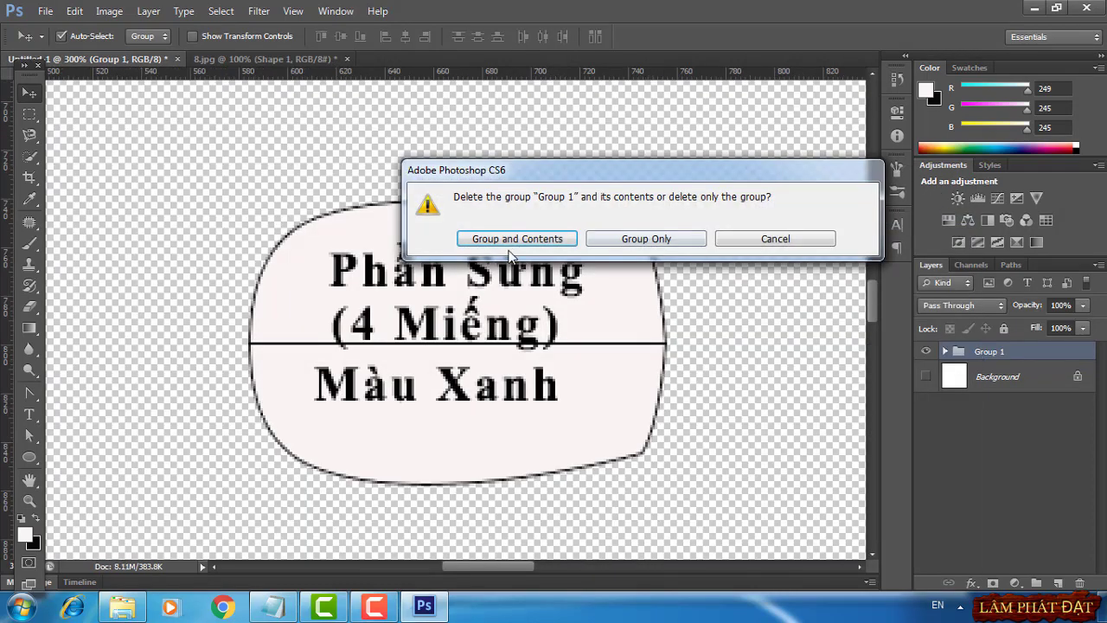
left_click(510, 244)
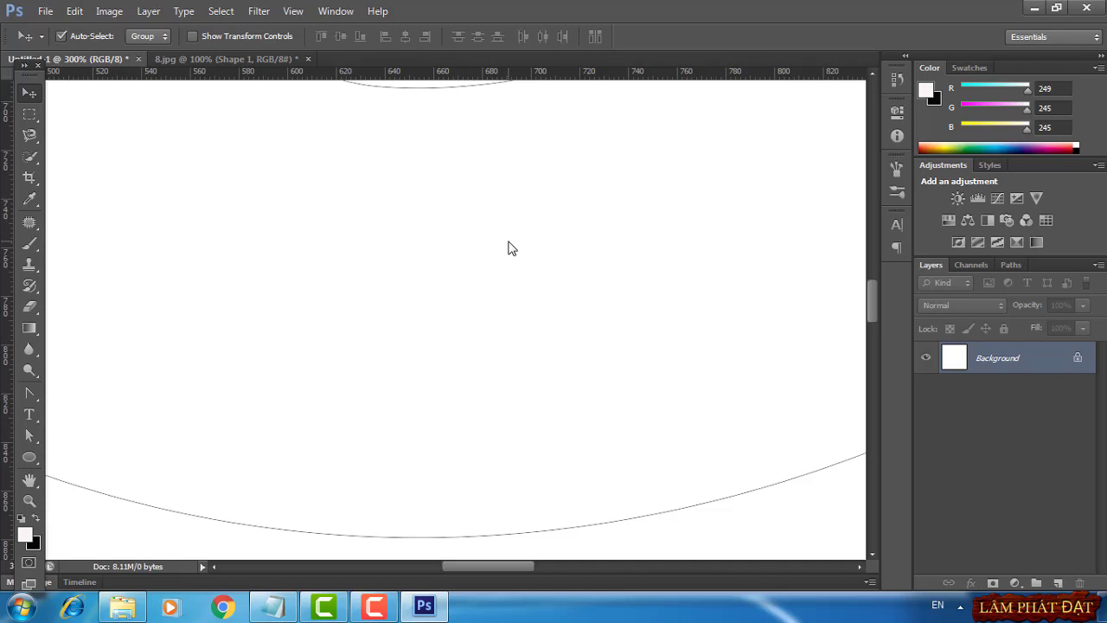
key("ctrl+minus")
key("ctrl+minus")
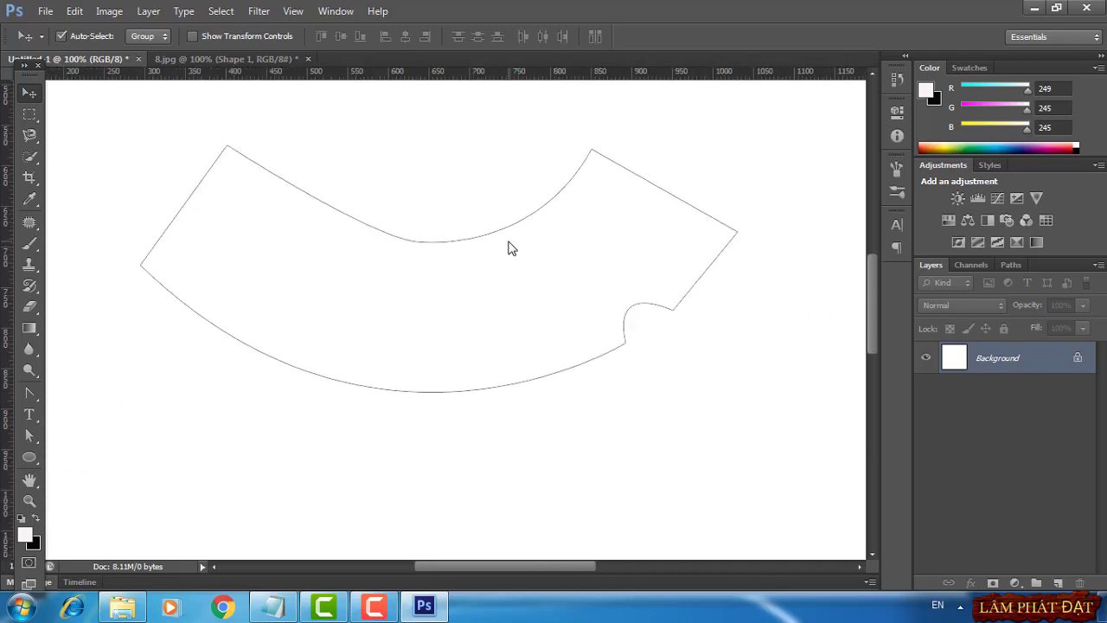
Add a pale pink Solid Color fill layer inside the collar outline
left_click(1010, 571)
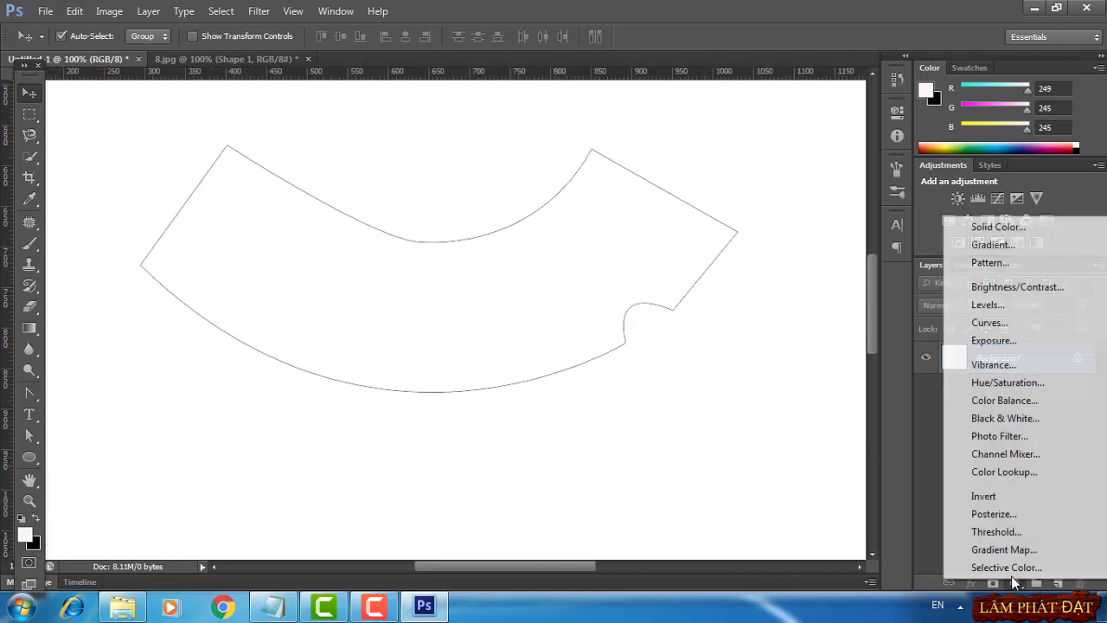
left_click(1000, 227)
left_click(966, 48)
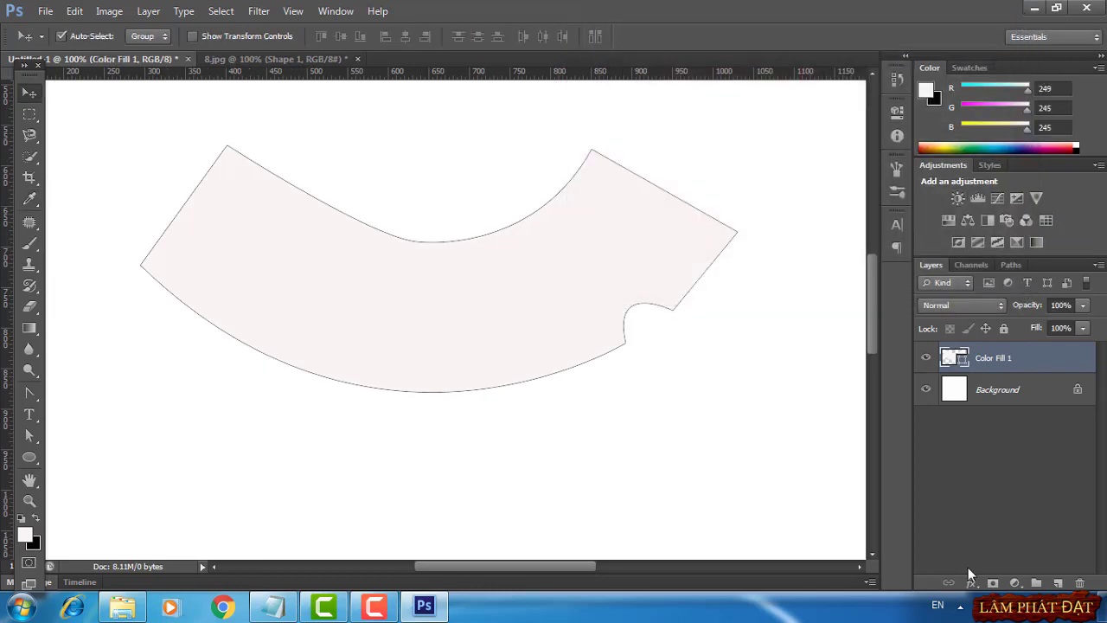
Give the collar fill a 1 px black stroke positioned inside
left_click(970, 583)
left_click(987, 427)
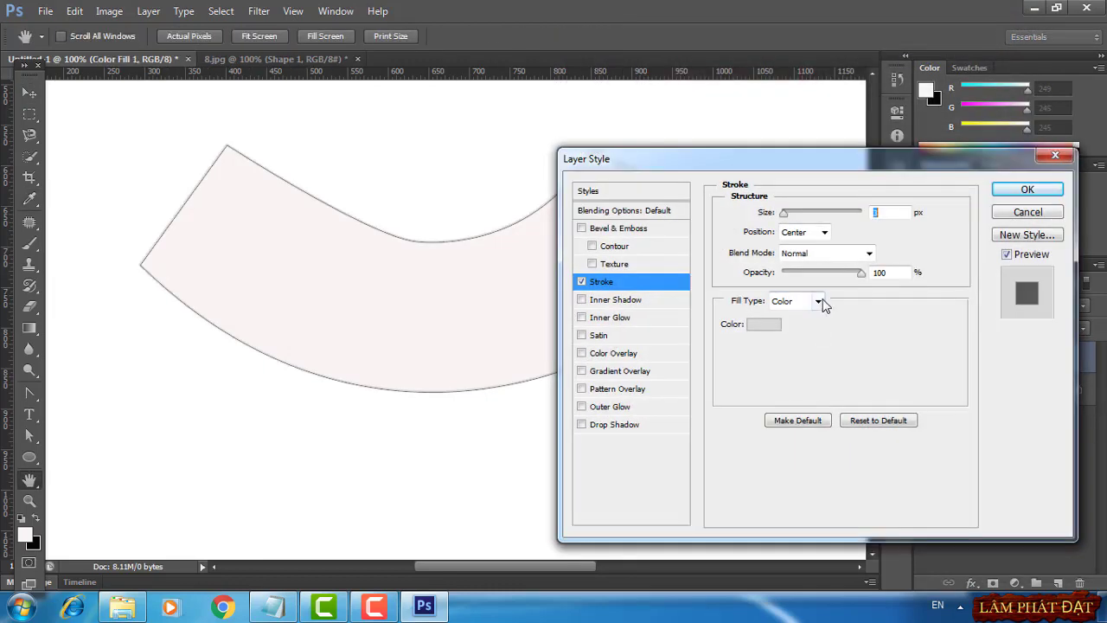
left_click(801, 232)
left_click(795, 264)
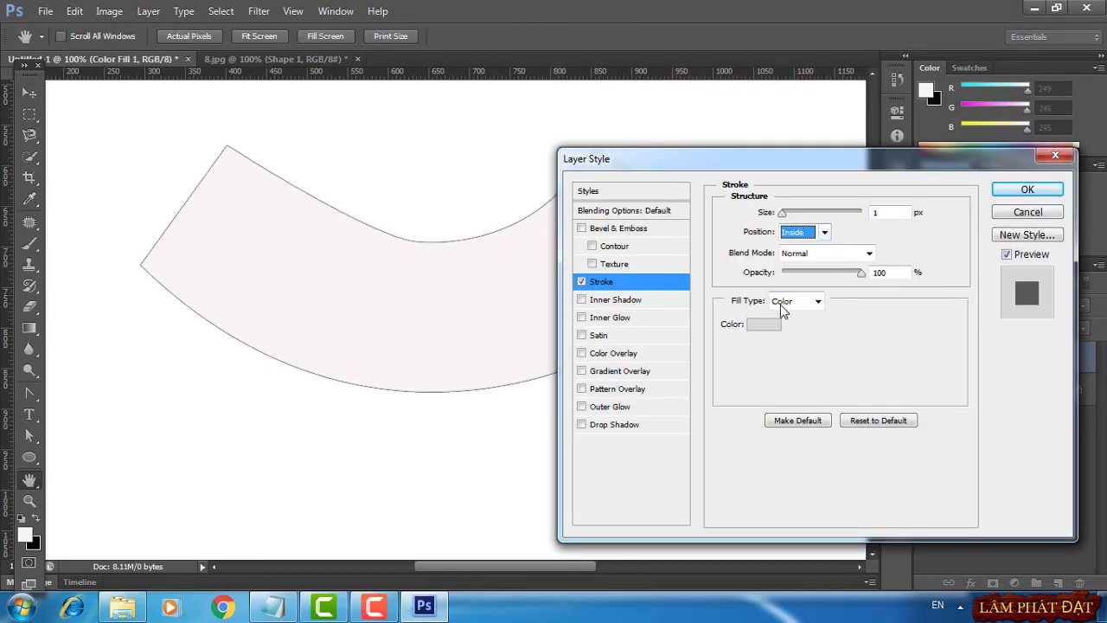
left_click(763, 324)
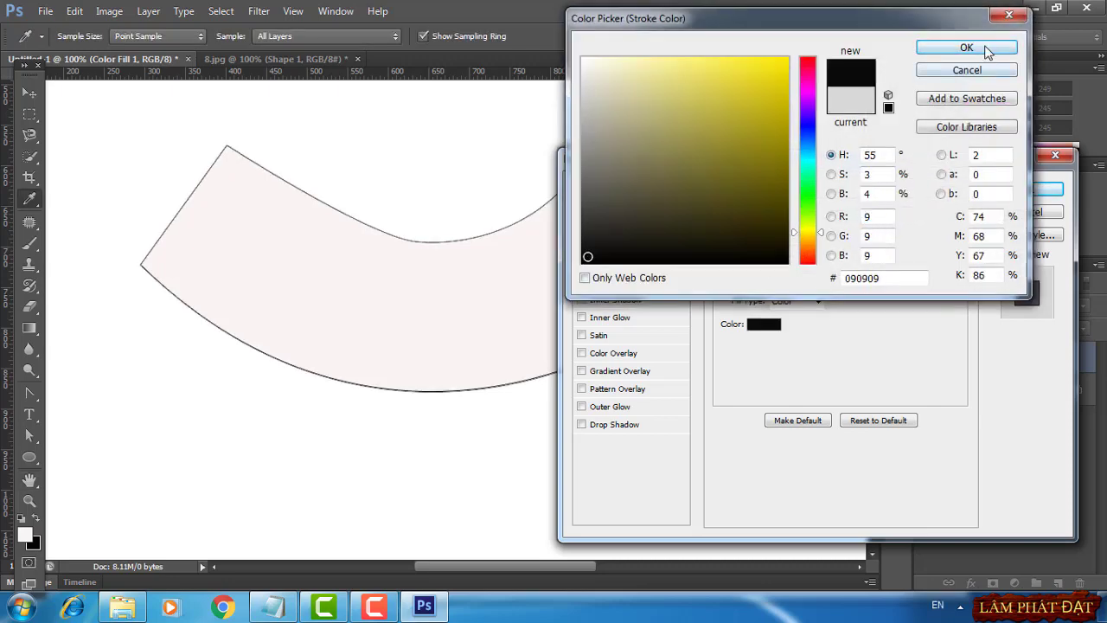
left_click(966, 48)
left_click(1027, 192)
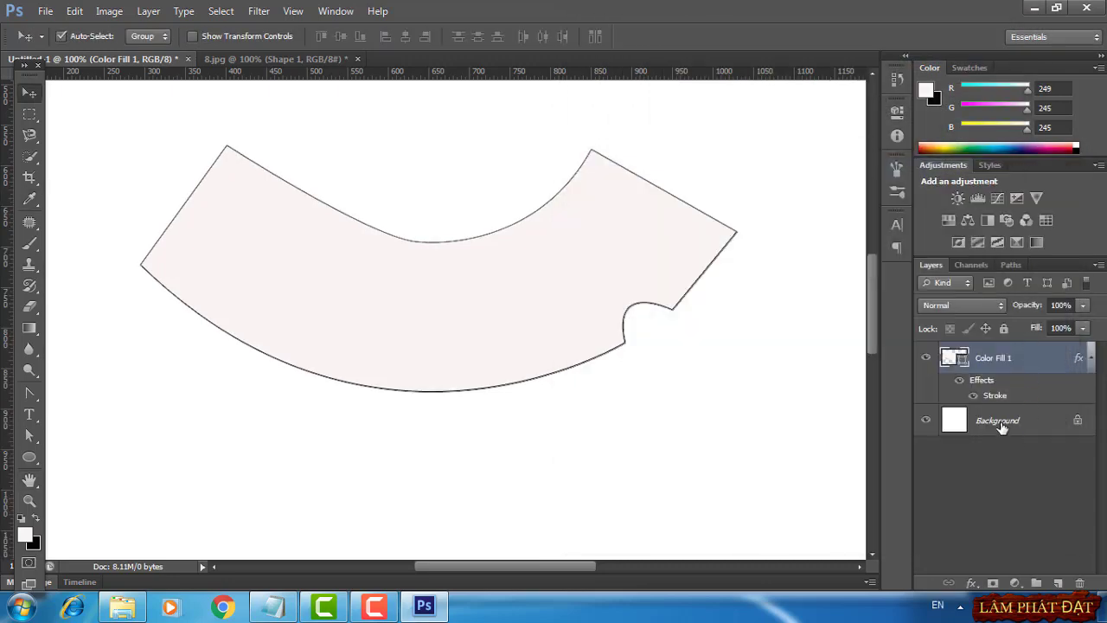
left_click(1000, 422)
Group the collar fill with its 'Phần Cổ (2 Miếng) Màu Vàng' label and hide Background
left_click(285, 58)
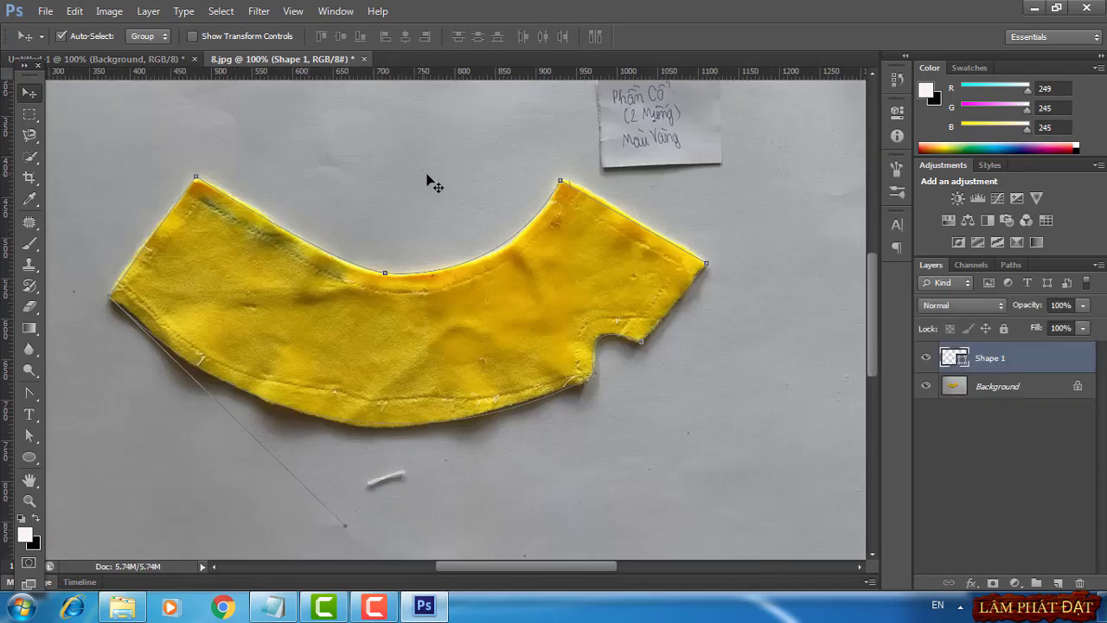
left_click_drag(729, 180, 720, 215)
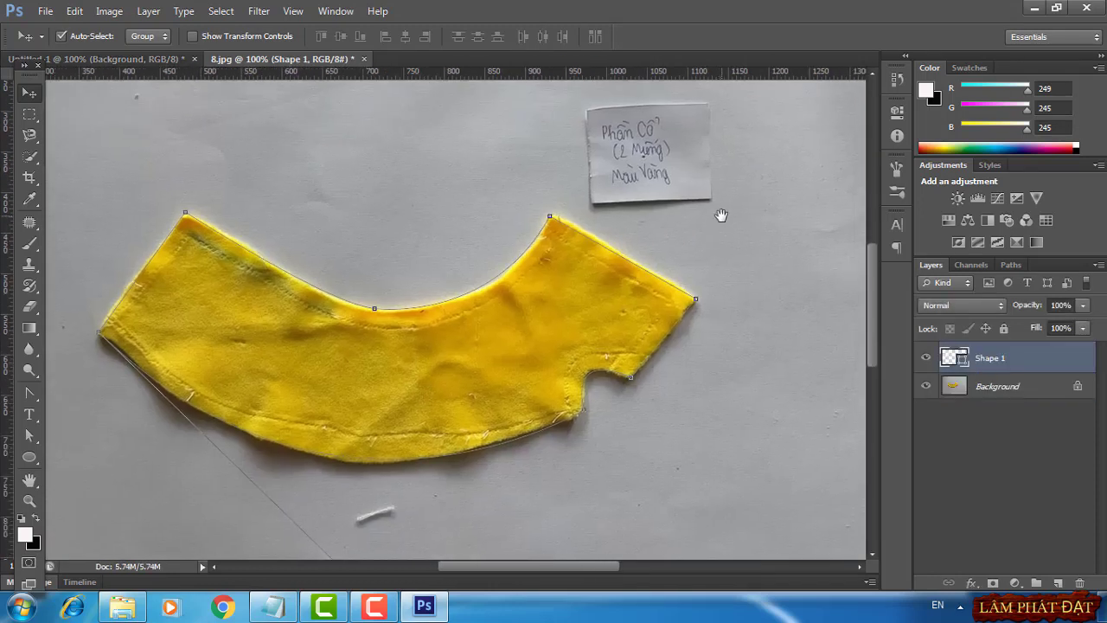
left_click(147, 57)
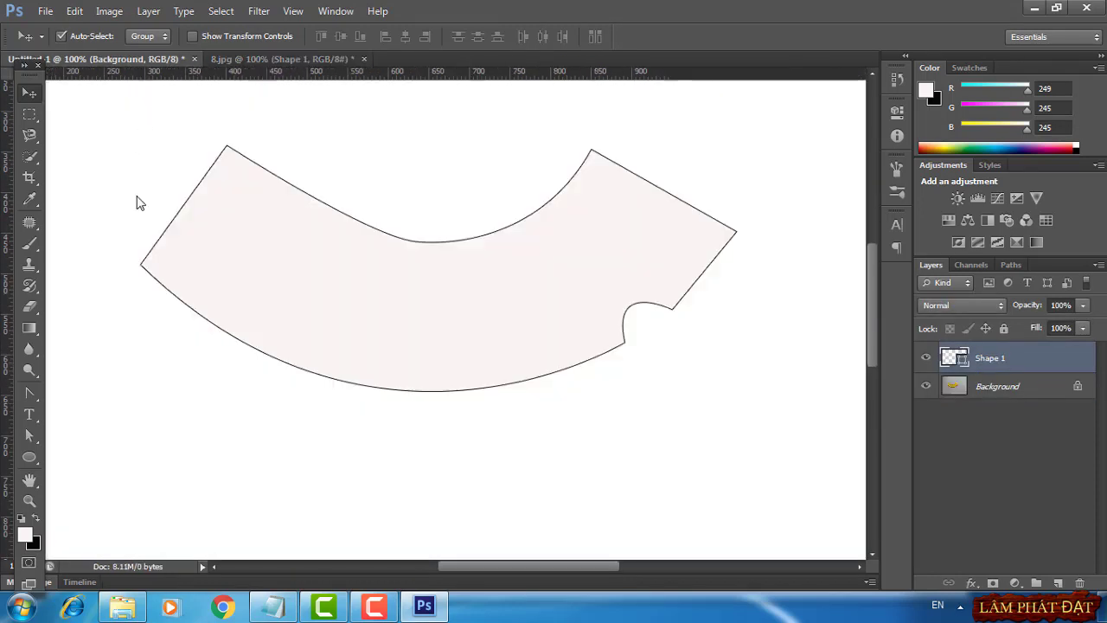
key("ctrl+g")
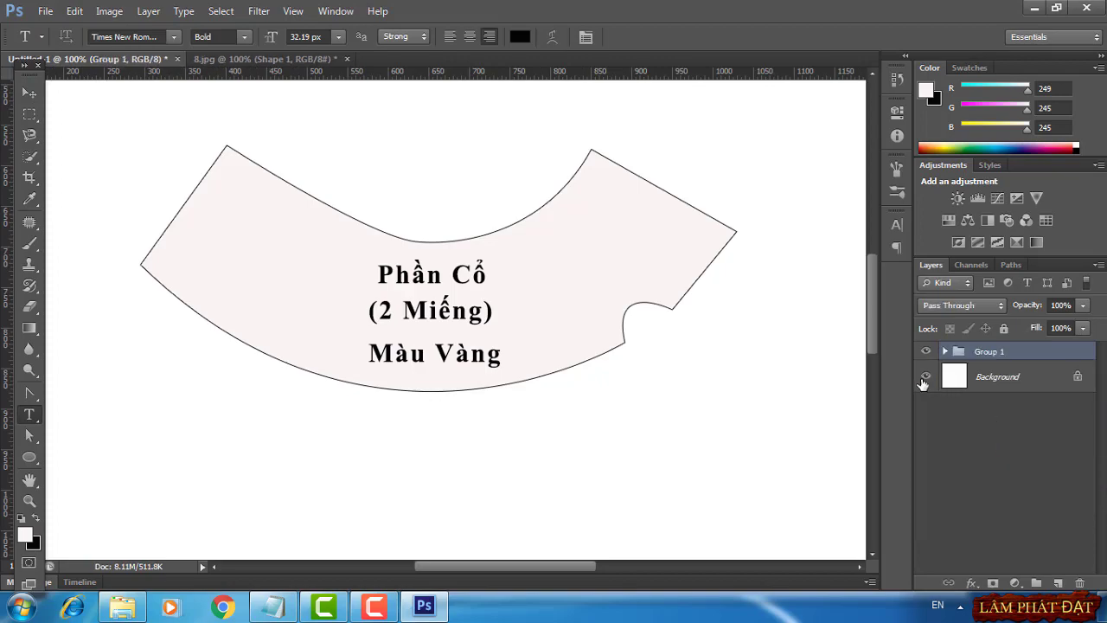
left_click(925, 377)
left_click(45, 10)
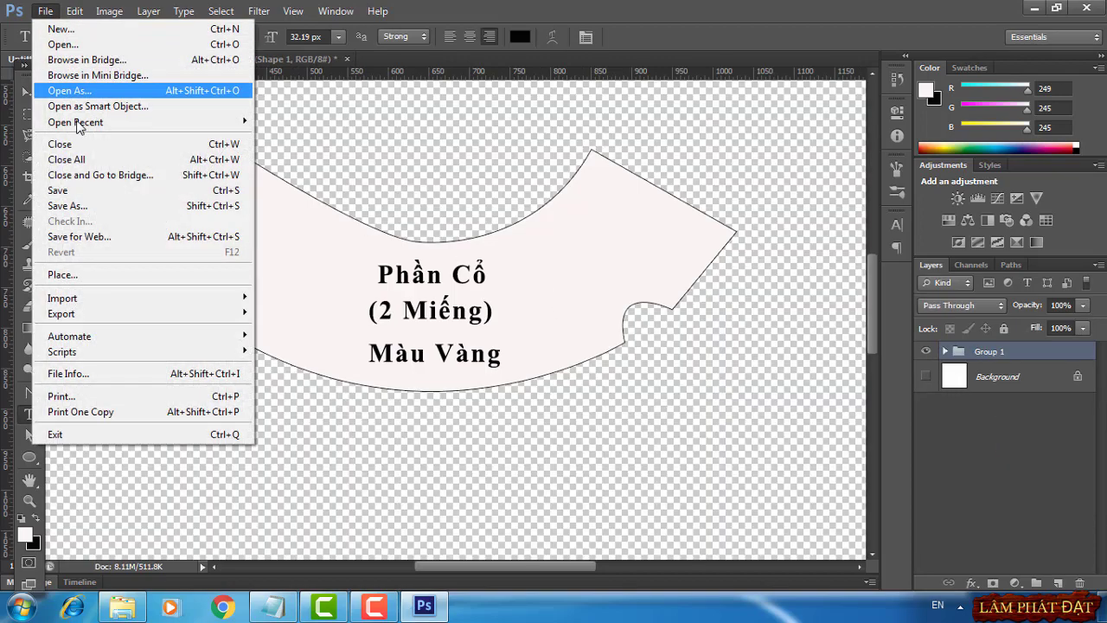
Export the collar template as 8.png via Save for Web, then close 8.jpg without saving
left_click(103, 236)
left_click(627, 571)
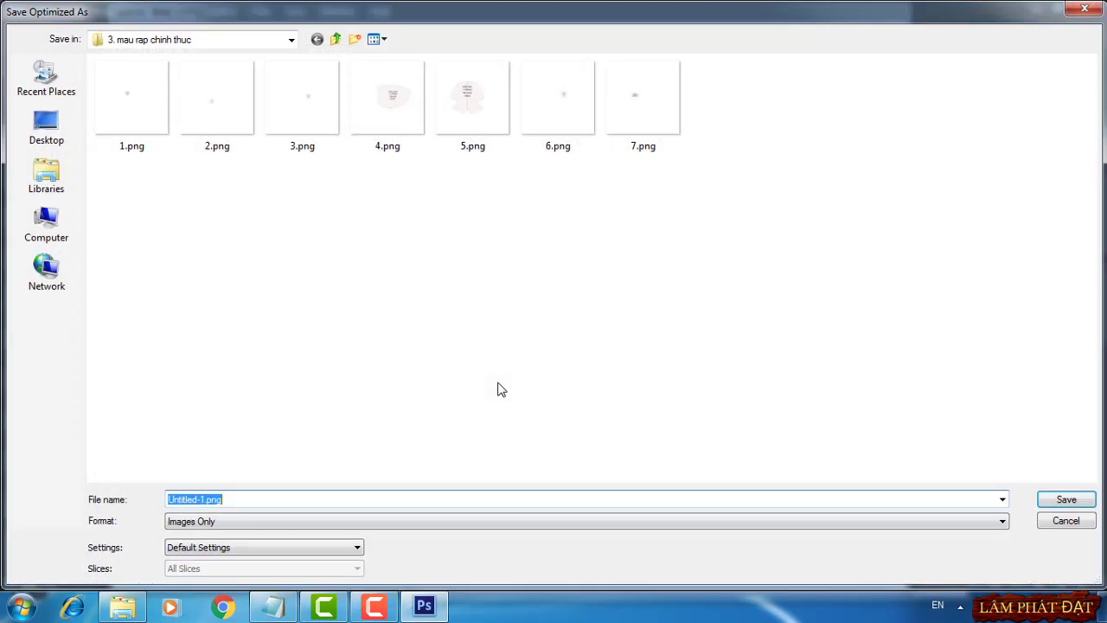
left_click_drag(210, 499, 94, 501)
type("8")
left_click(1046, 499)
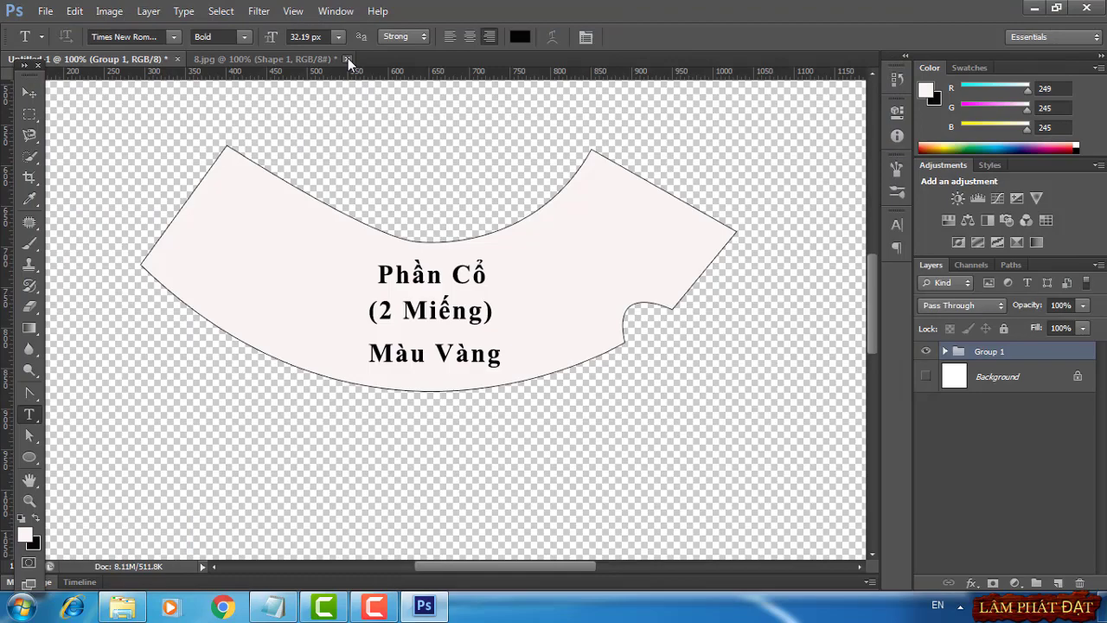
left_click(347, 57)
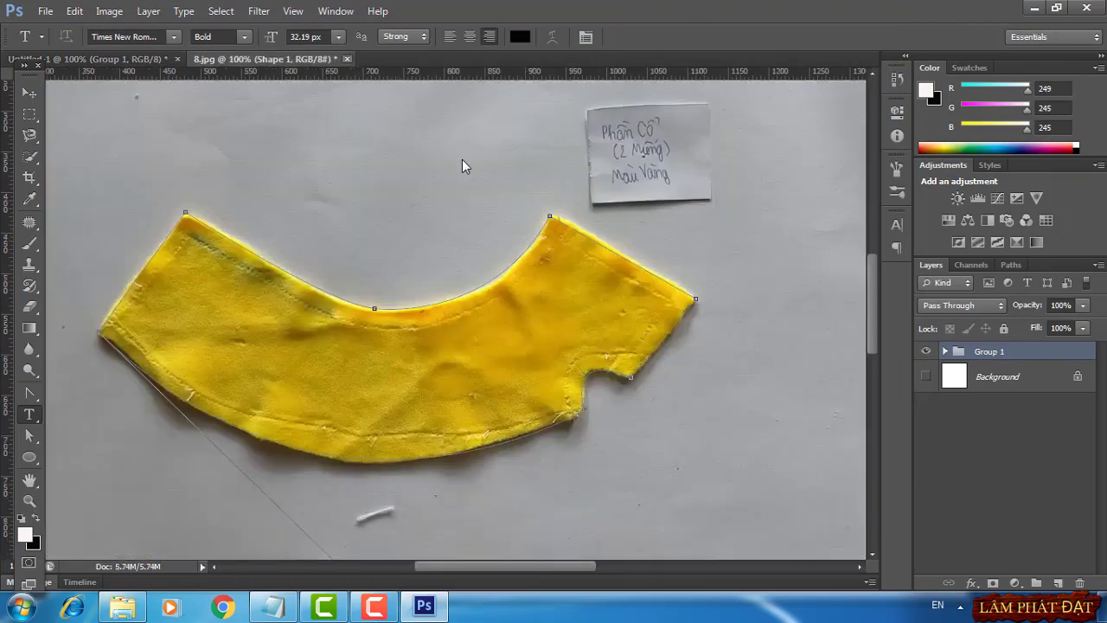
left_click(558, 238)
Open 9.jpg and place guides through the triangle's apex and along its base
left_click(45, 12)
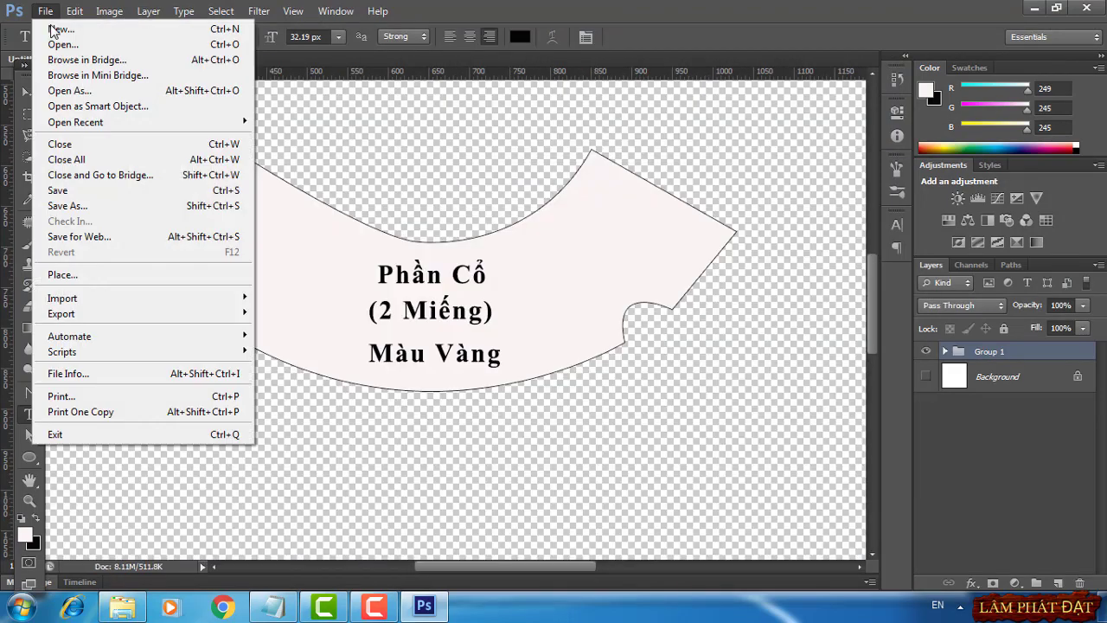
left_click(56, 44)
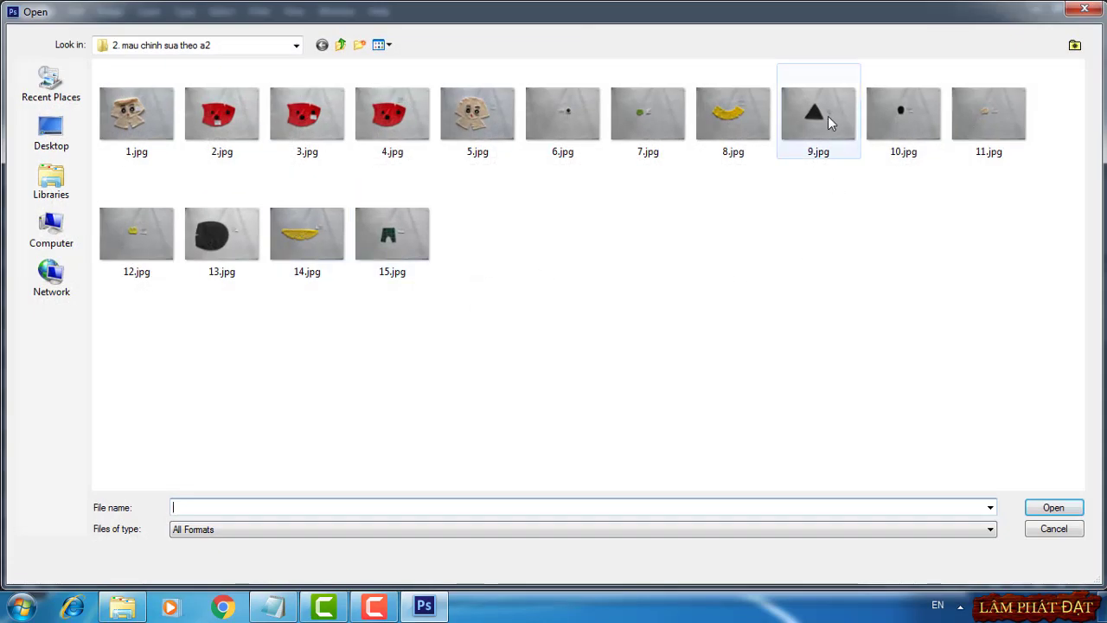
left_click(826, 115)
double_click(827, 118)
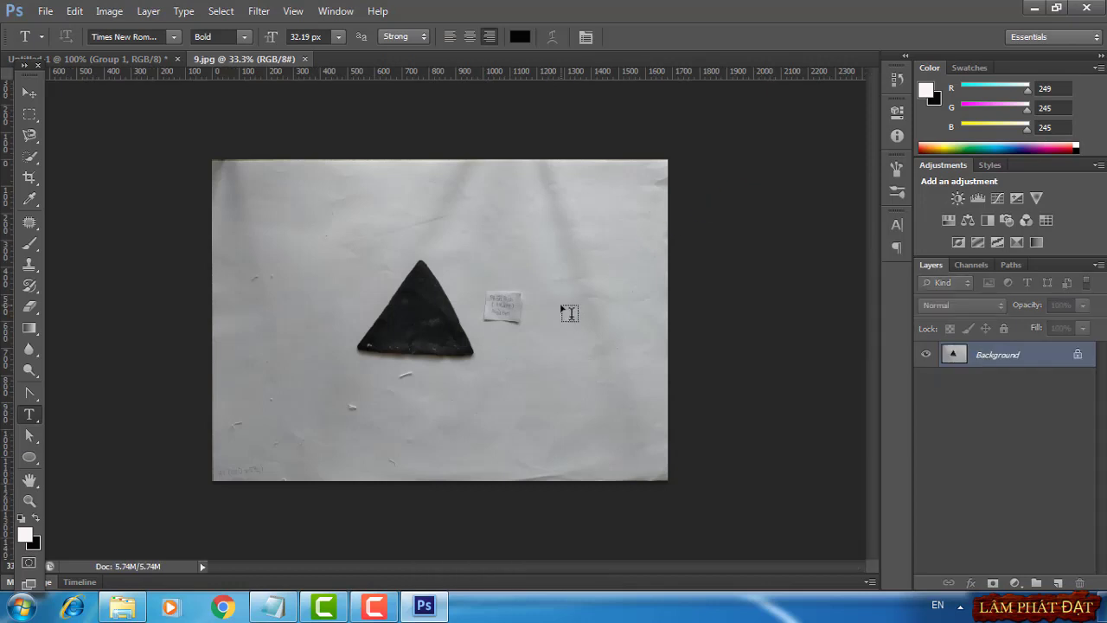
key("ctrl+plus")
key("ctrl+plus")
key("ctrl+plus")
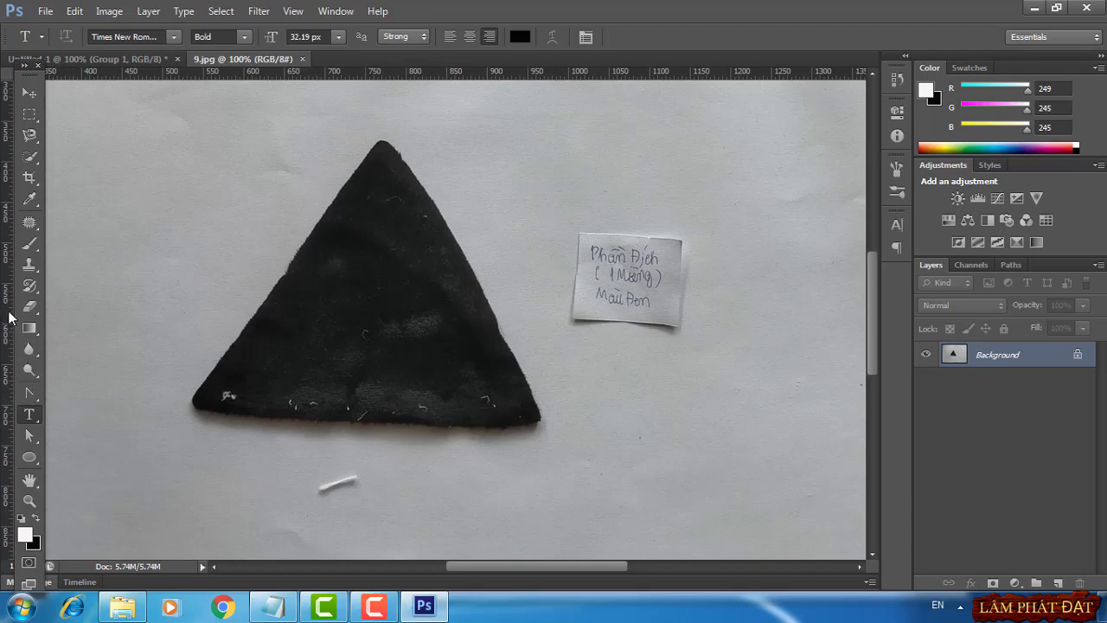
left_click_drag(11, 318, 381, 309)
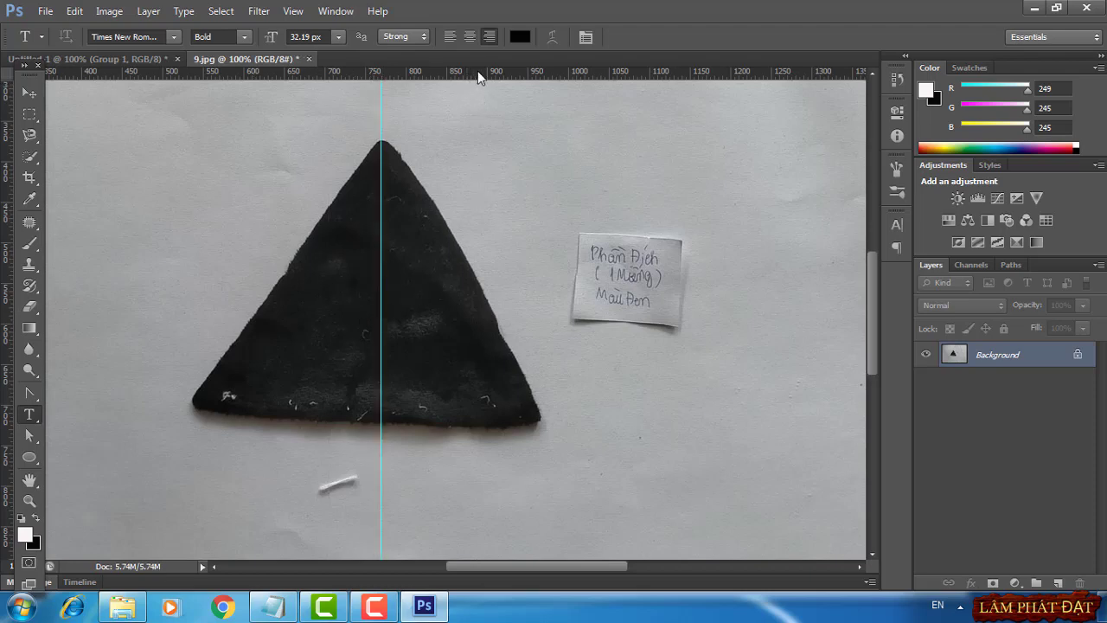
left_click_drag(477, 70, 510, 439)
Duplicate the Background layer, rotate the copy about -1.9° to straighten it, and realign the apex guide
right_click(999, 361)
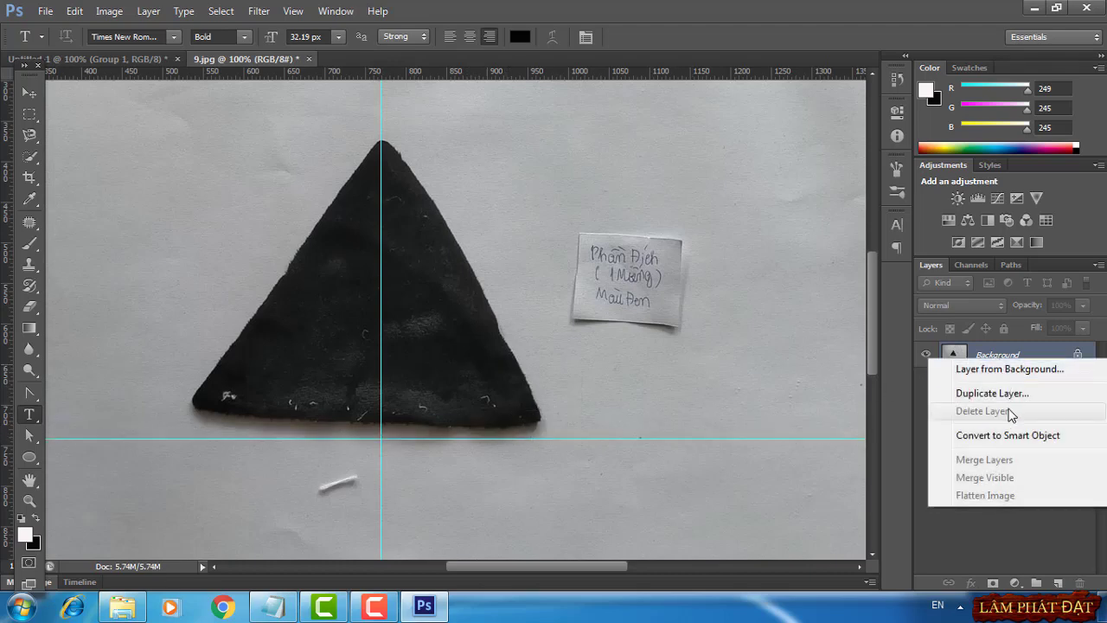
left_click(992, 390)
left_click(691, 182)
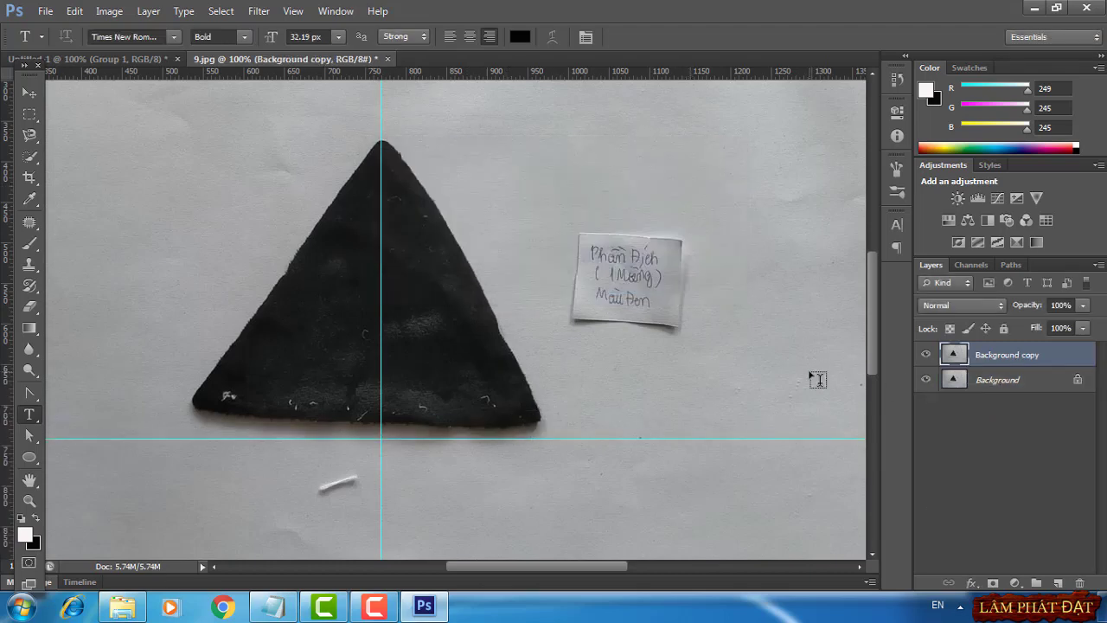
key("ctrl+minus")
key("ctrl+minus")
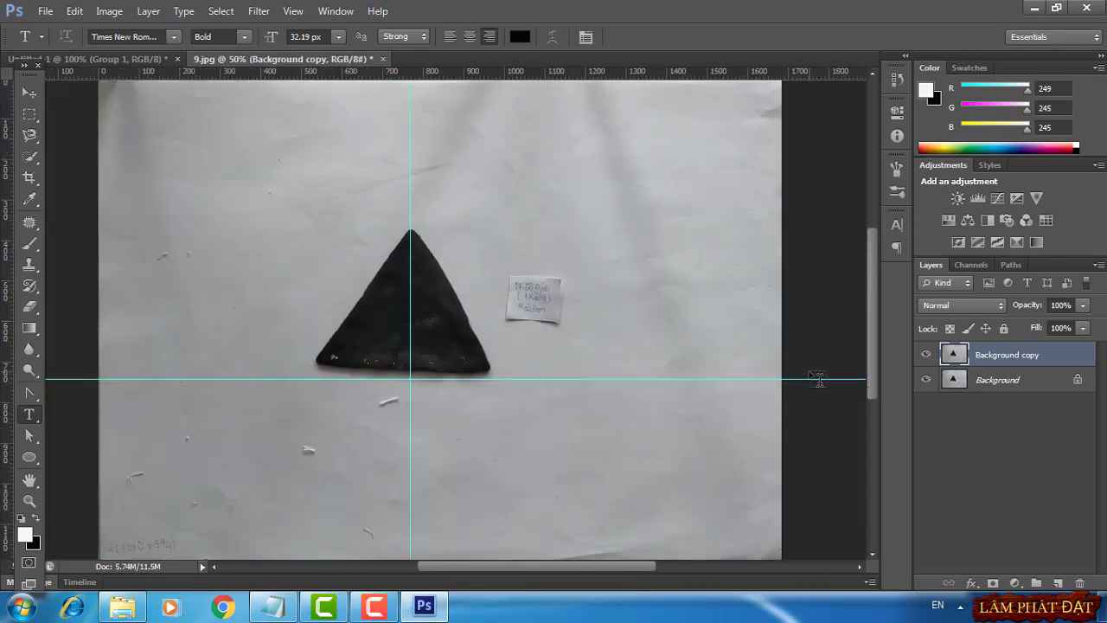
key("ctrl+t")
left_click_drag(810, 298, 817, 285)
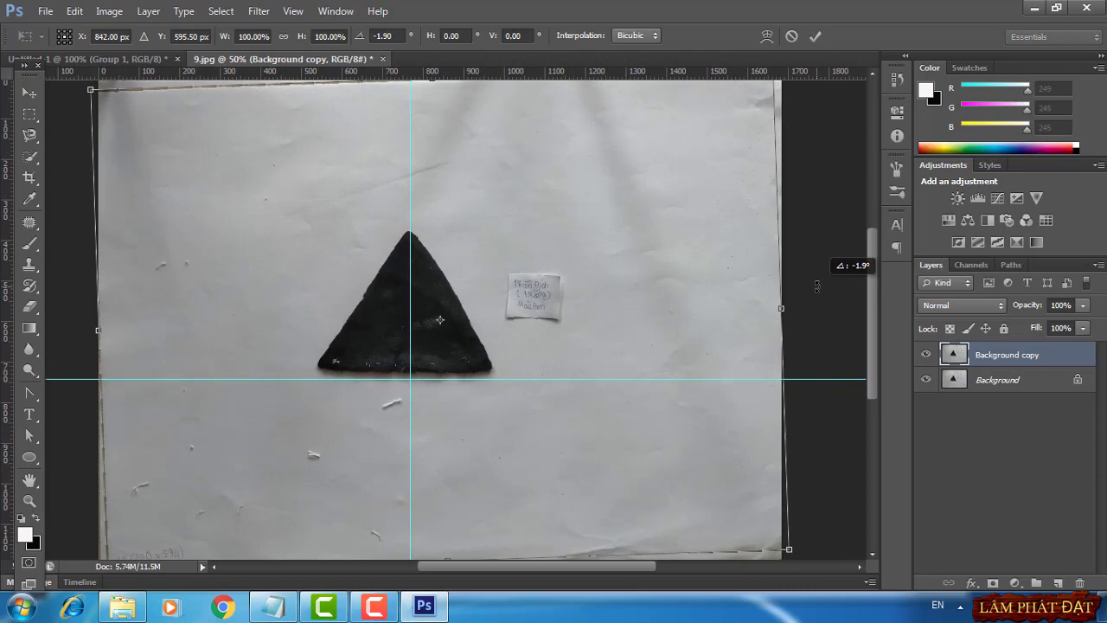
left_click(814, 37)
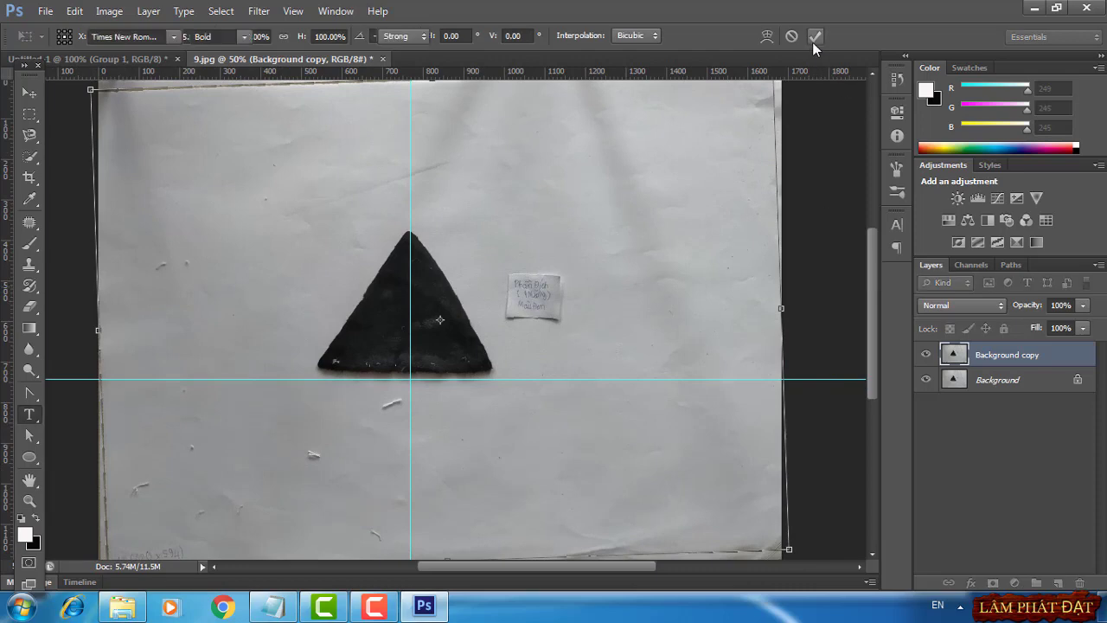
key("t")
left_click(29, 93)
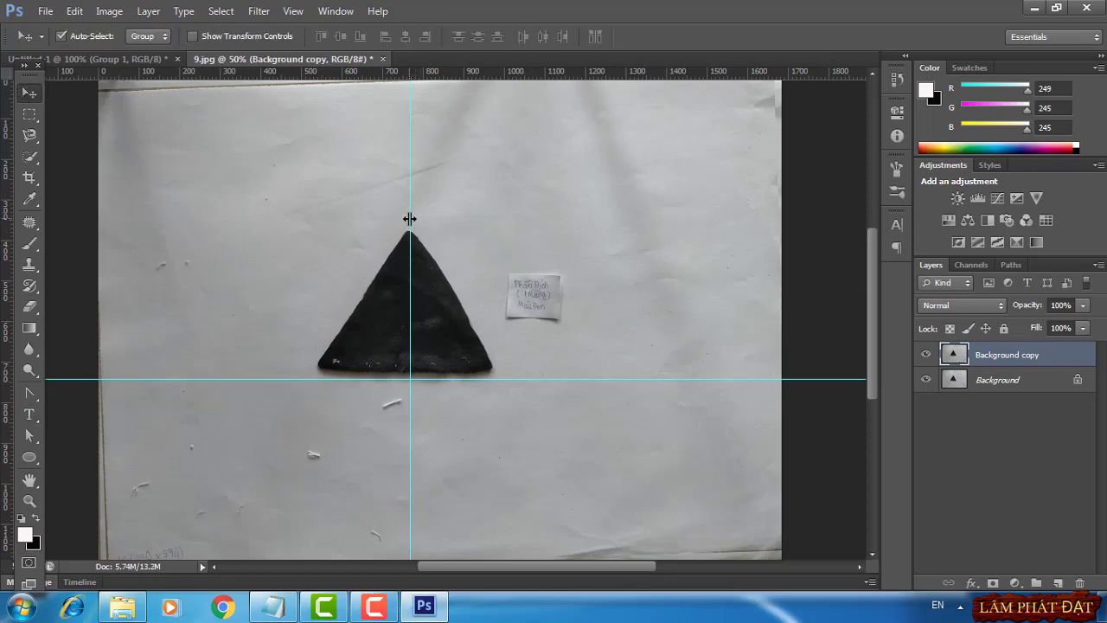
left_click_drag(409, 219, 408, 219)
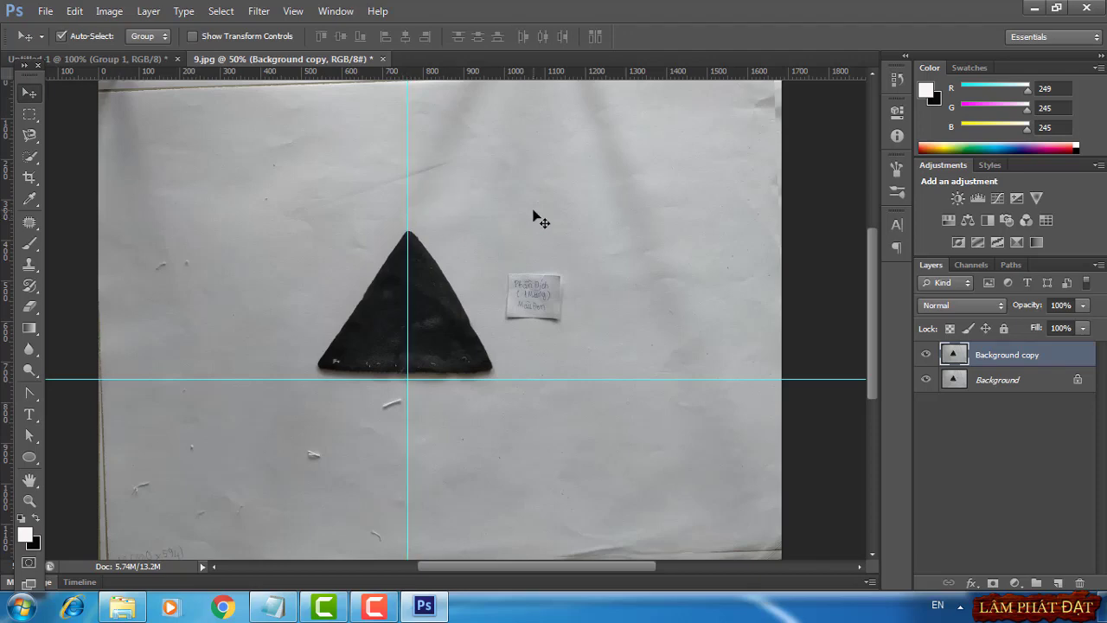
key("ctrl+plus")
key("ctrl+plus")
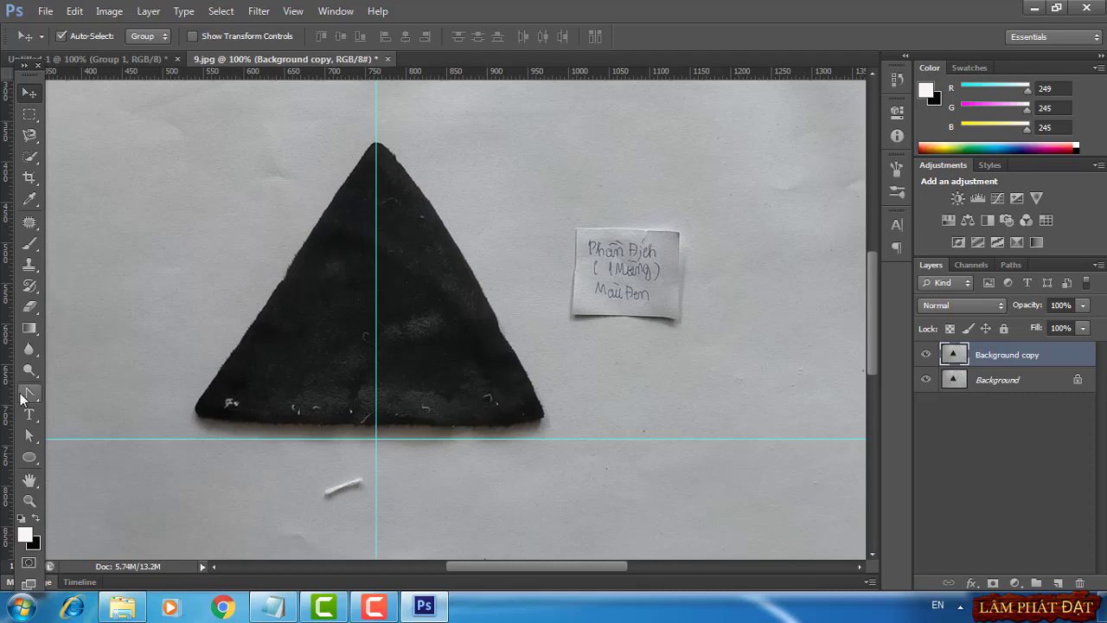
Pen-trace the triangle's left half from base midpoint to left corner and apex, closing the path
left_click(23, 397)
left_click(95, 391)
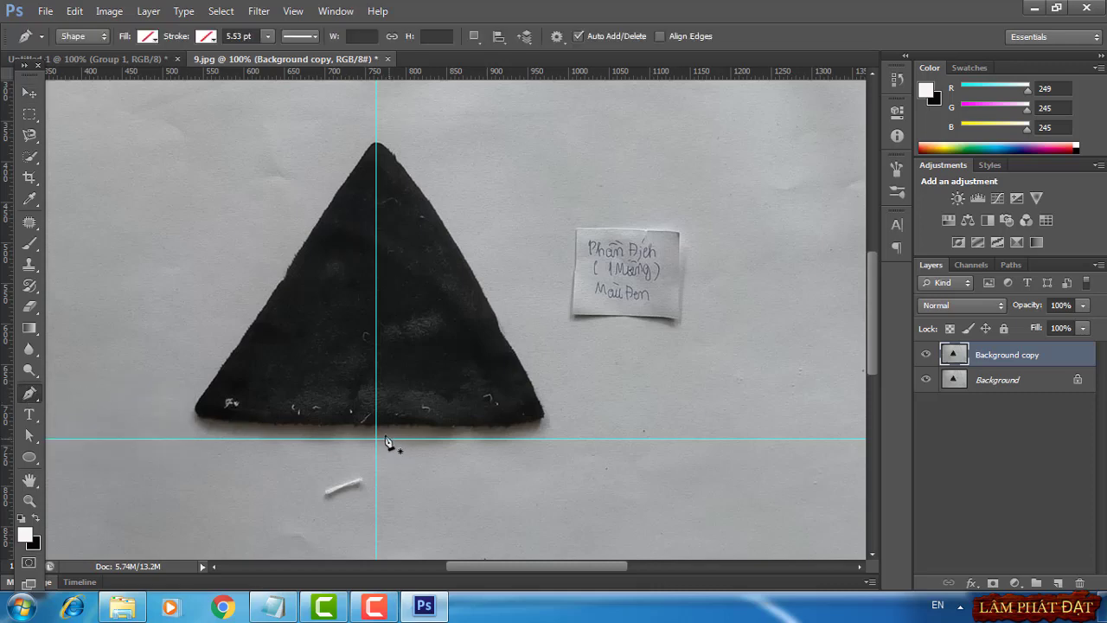
left_click(376, 424)
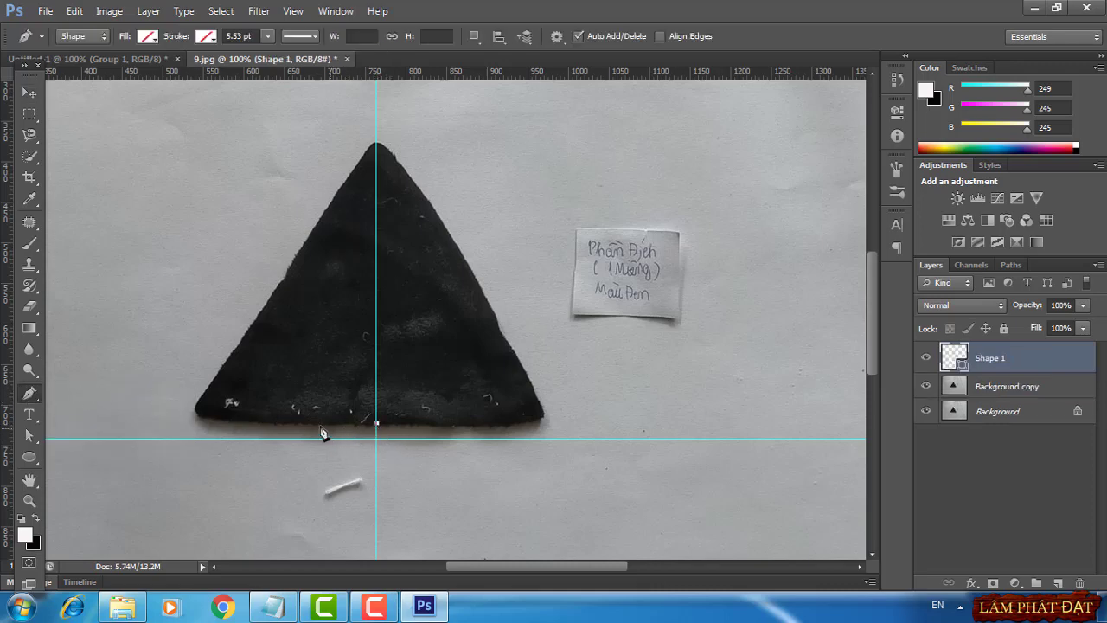
left_click(199, 423)
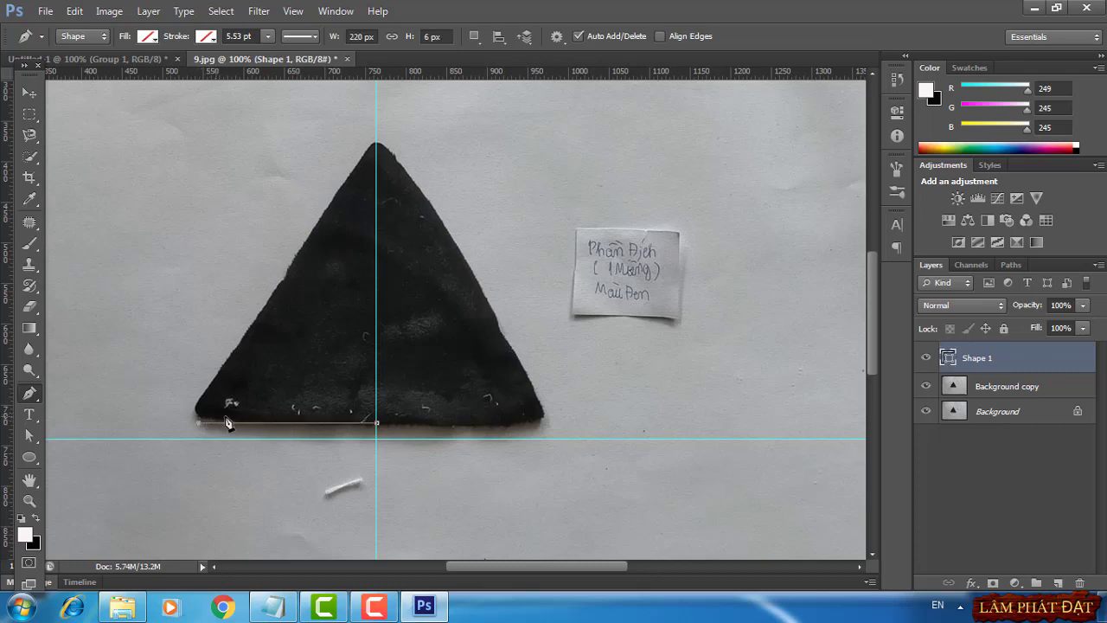
key("Return")
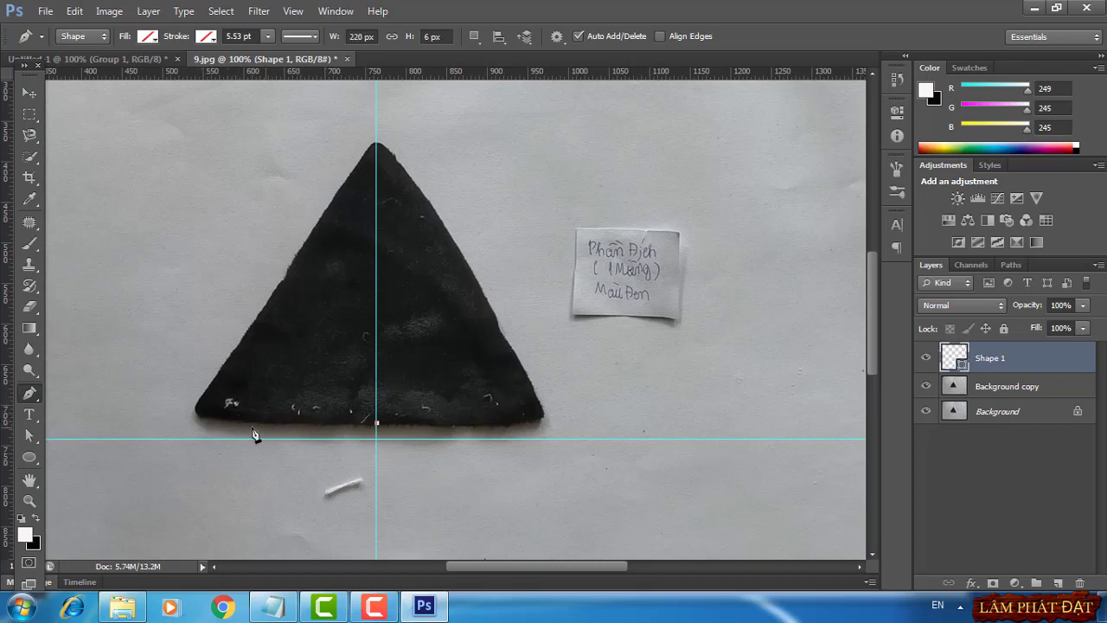
left_click(202, 425)
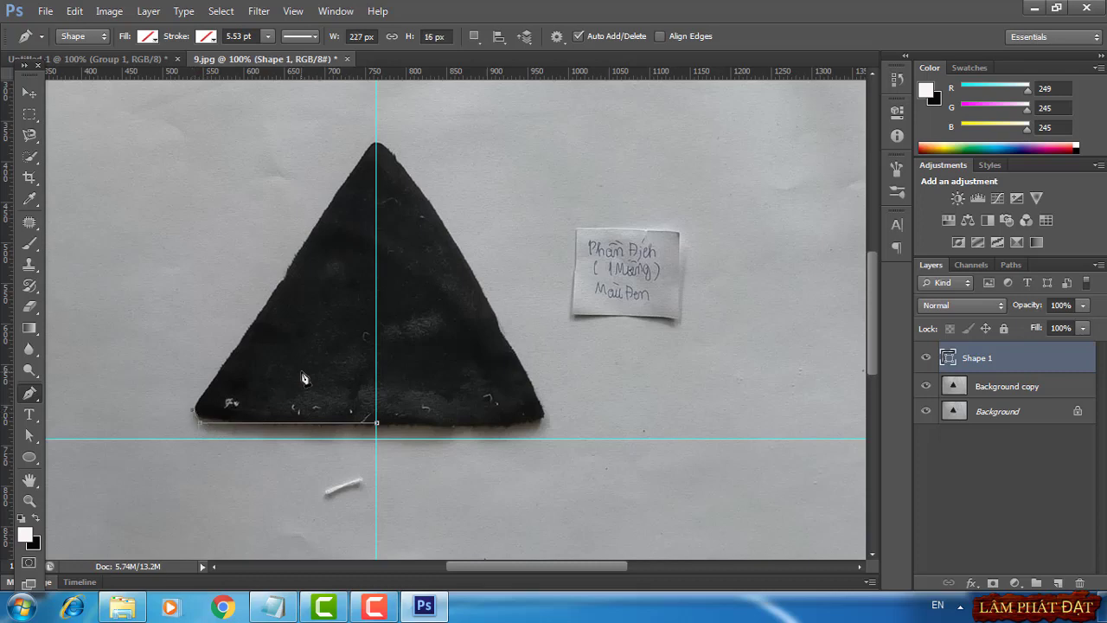
left_click(371, 144)
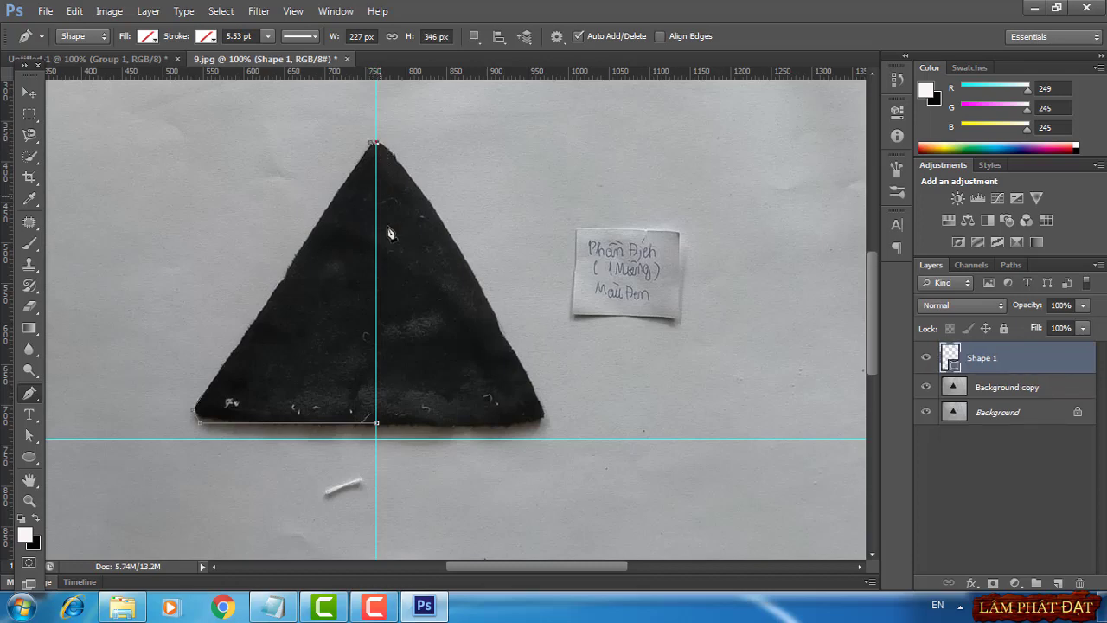
left_click(377, 424)
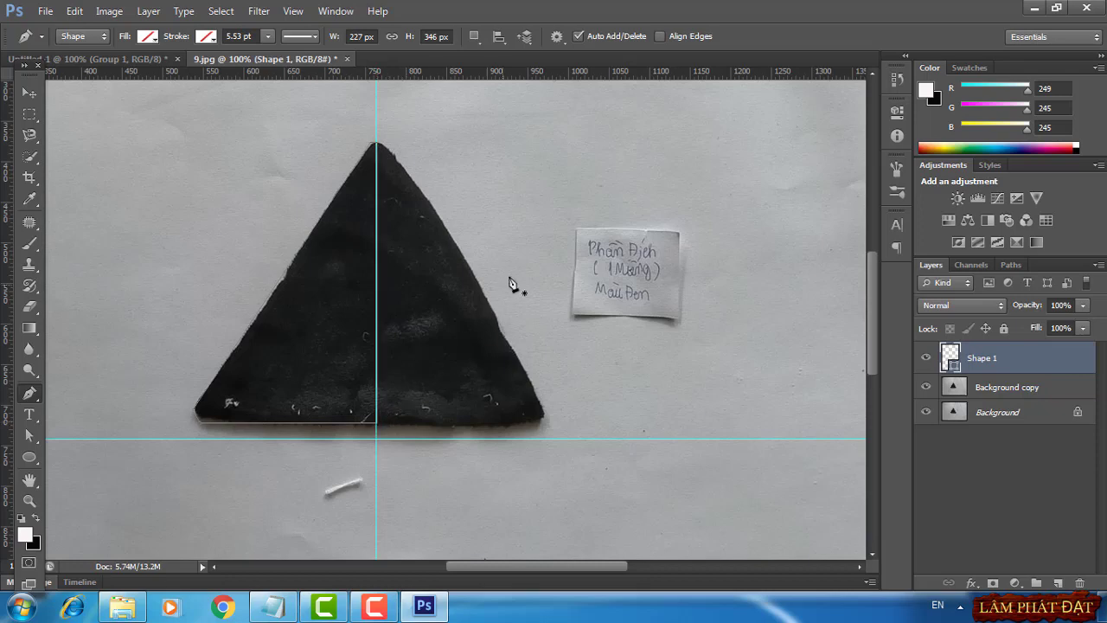
In Untitled-1, delete Group 1 with its contents and paste the traced half-triangle path
left_click(139, 58)
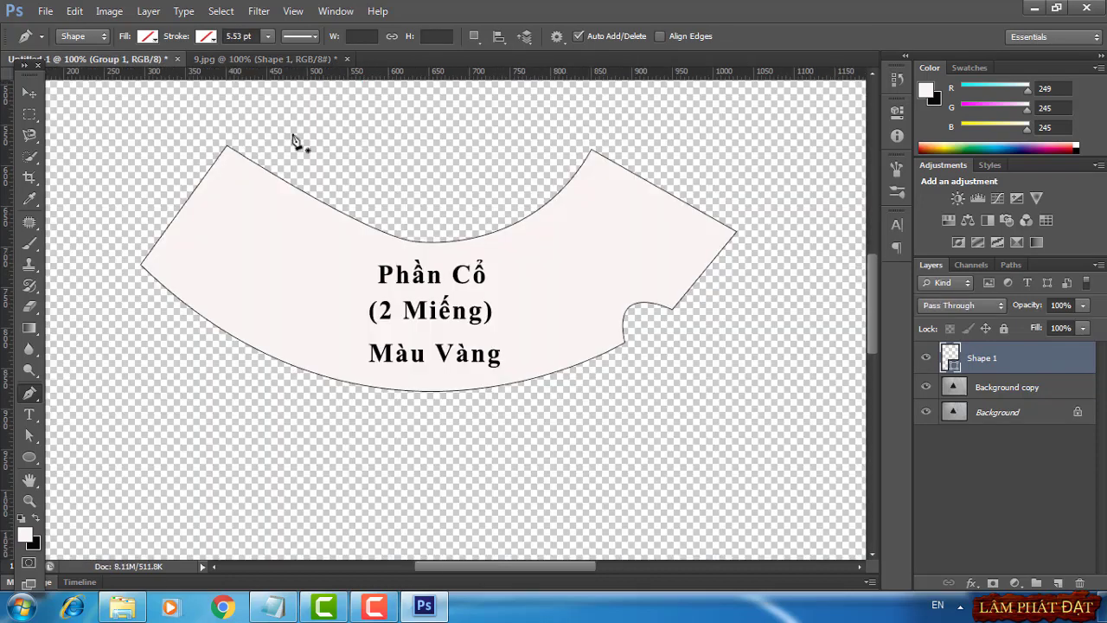
right_click(986, 355)
left_click(821, 221)
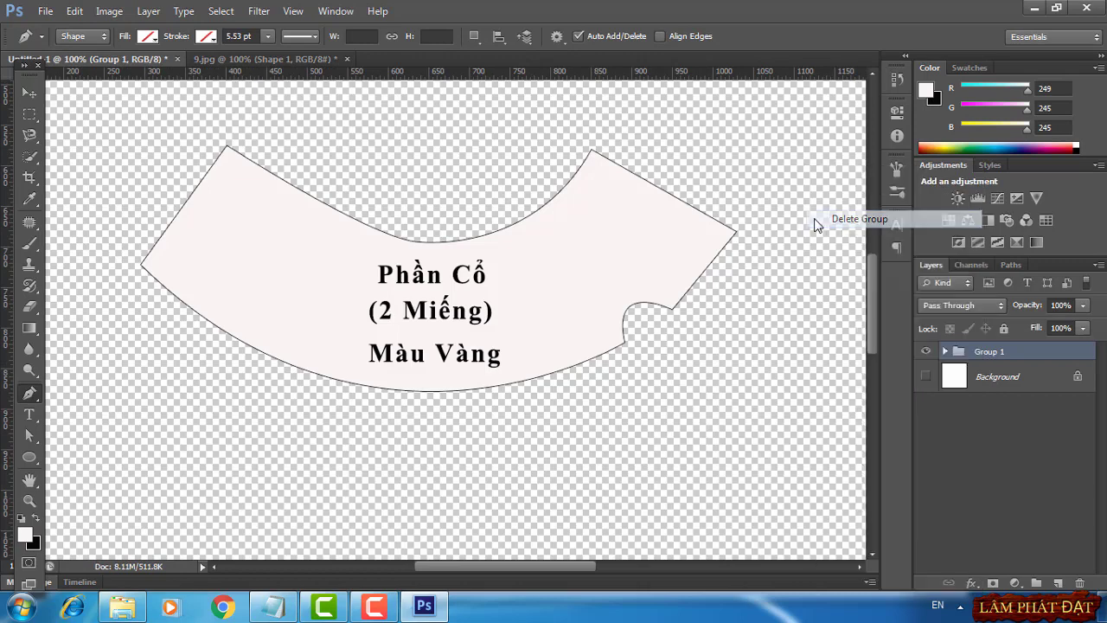
left_click(540, 240)
key("ctrl+v")
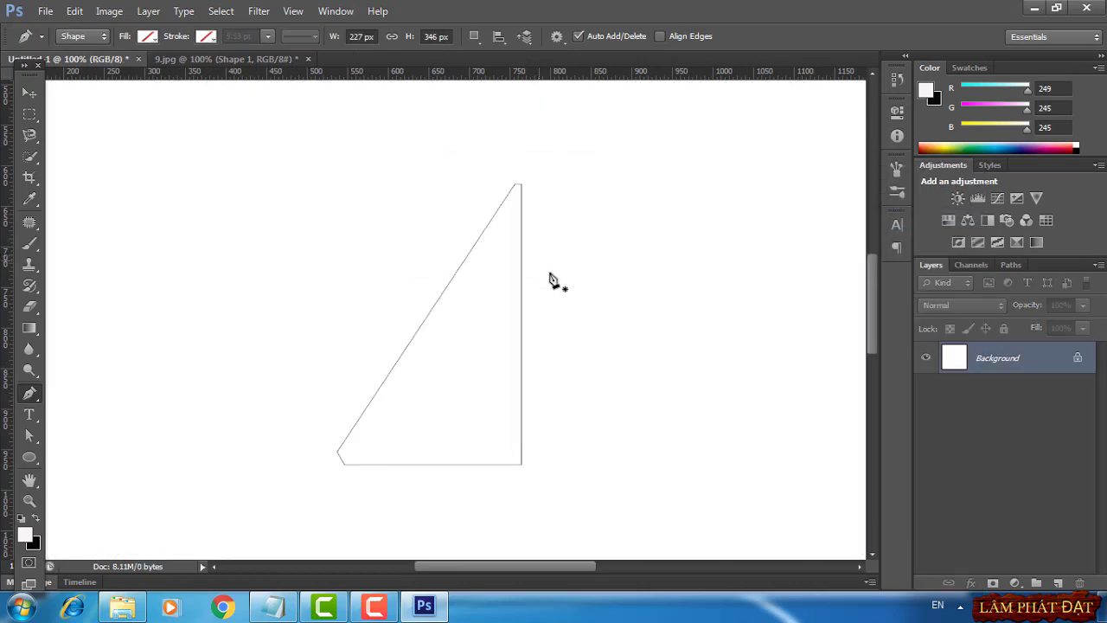
mouse_move(632, 316)
left_mouse_down()
mouse_move(531, 324)
mouse_move(432, 307)
left_mouse_up()
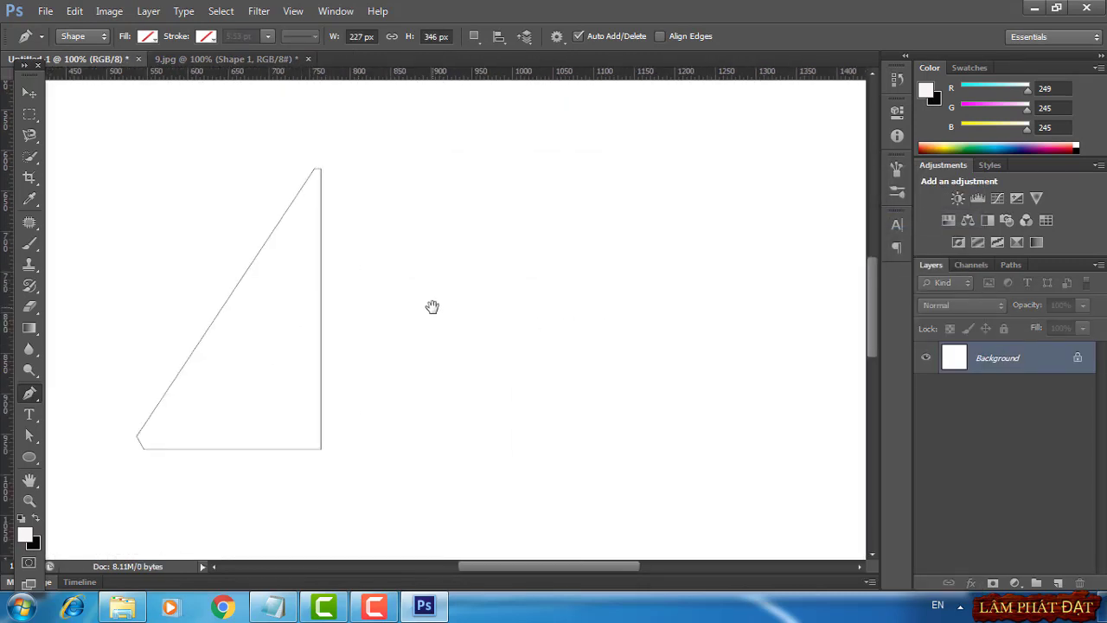
key("ctrl+plus")
mouse_move(490, 363)
left_mouse_down()
mouse_move(540, 360)
mouse_move(531, 356)
left_mouse_up()
key("ctrl+minus")
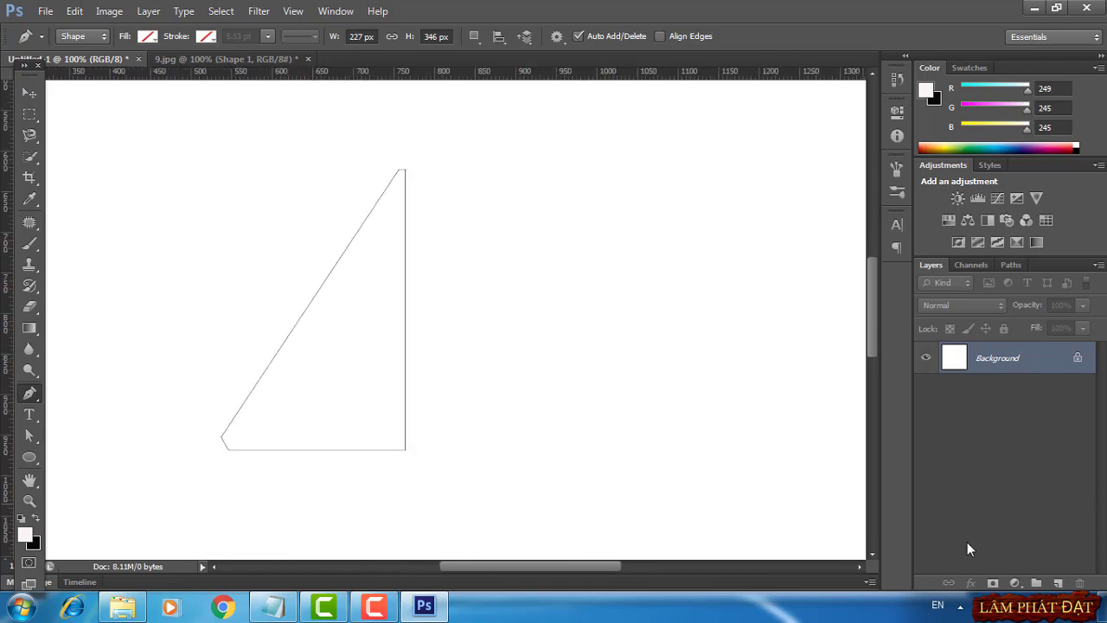
Fill the half-triangle with a pale pink Solid Color layer and add a black inside Stroke
left_click(1016, 586)
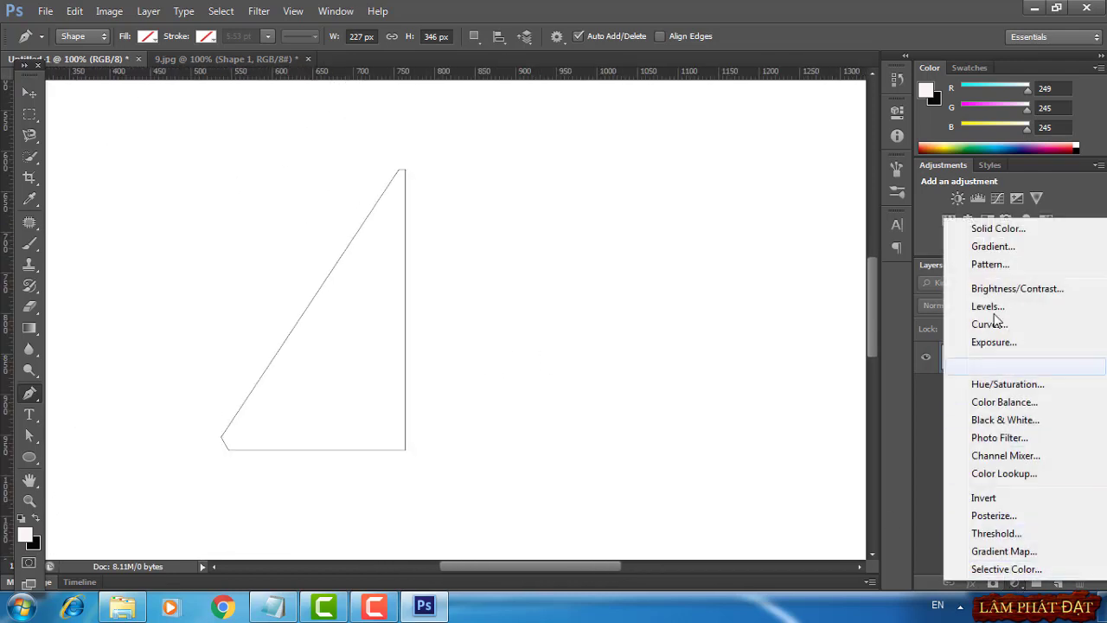
left_click(988, 226)
left_click(942, 52)
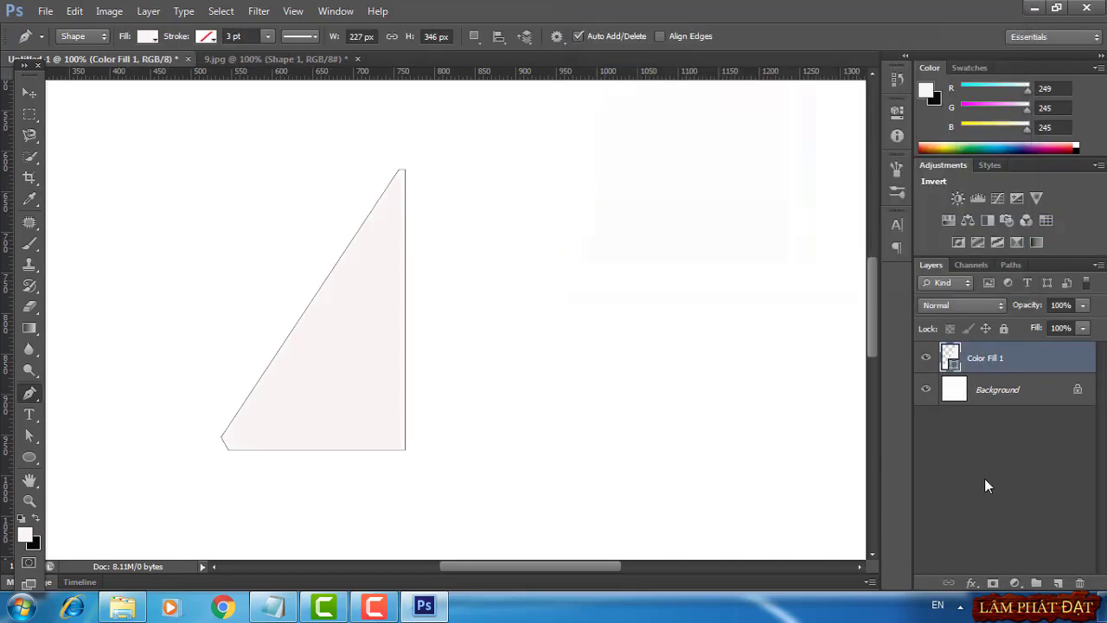
left_click(970, 584)
left_click(988, 425)
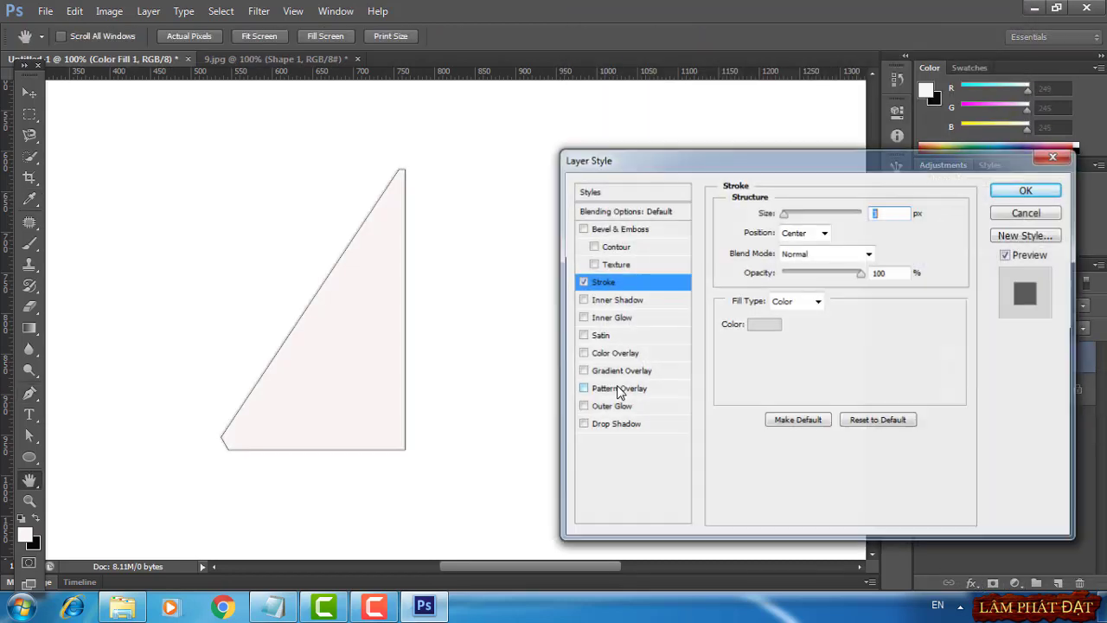
left_click(800, 232)
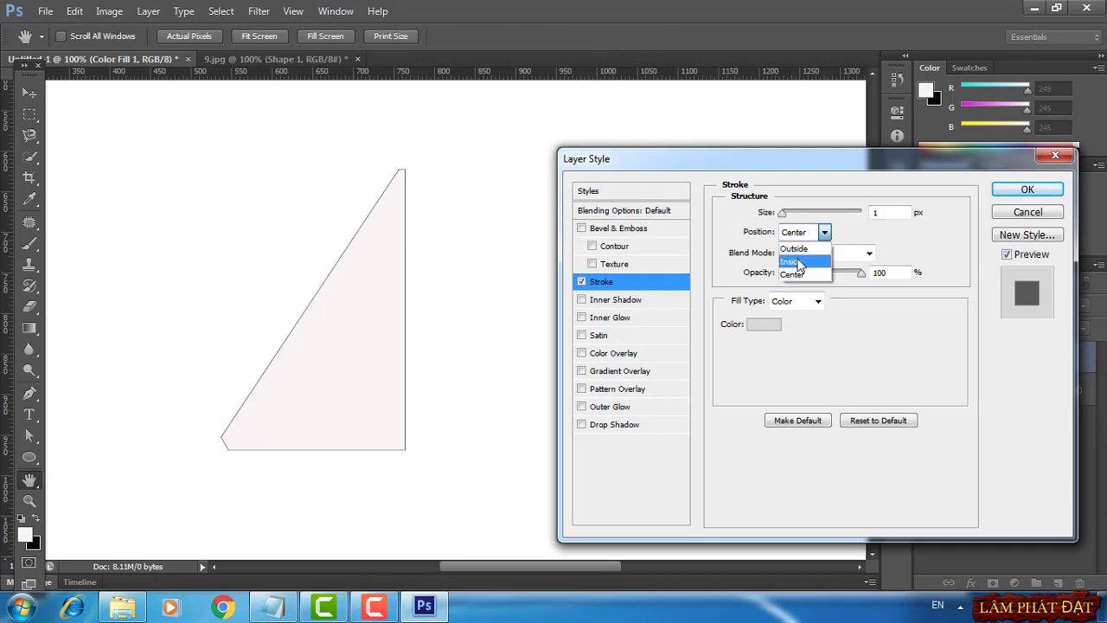
left_click(802, 256)
left_click(763, 323)
left_click(584, 259)
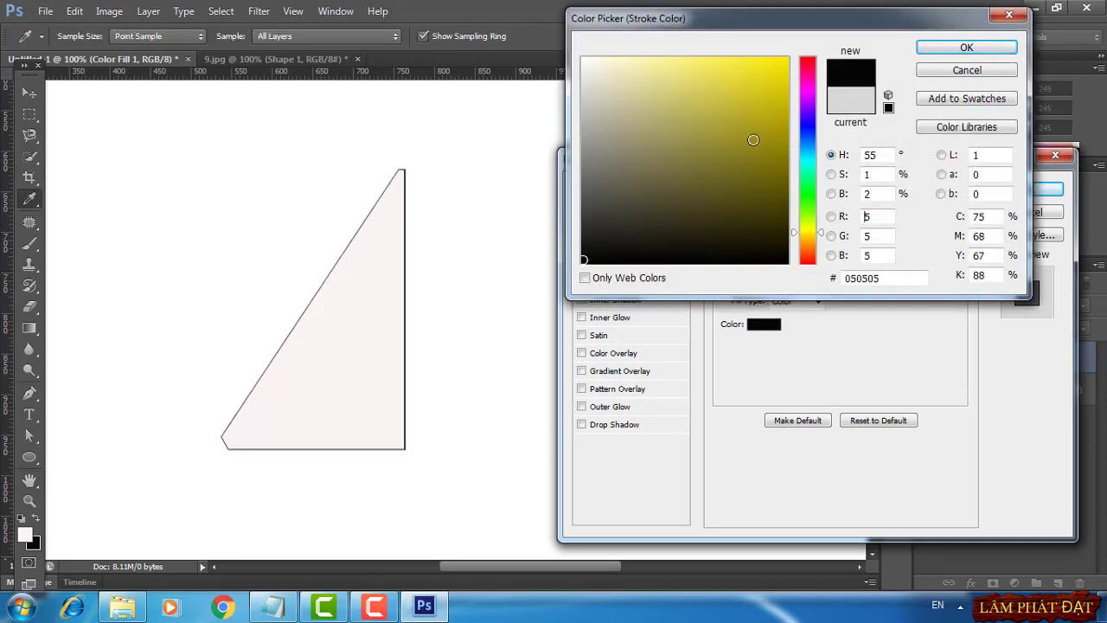
left_click(964, 49)
left_click(1025, 190)
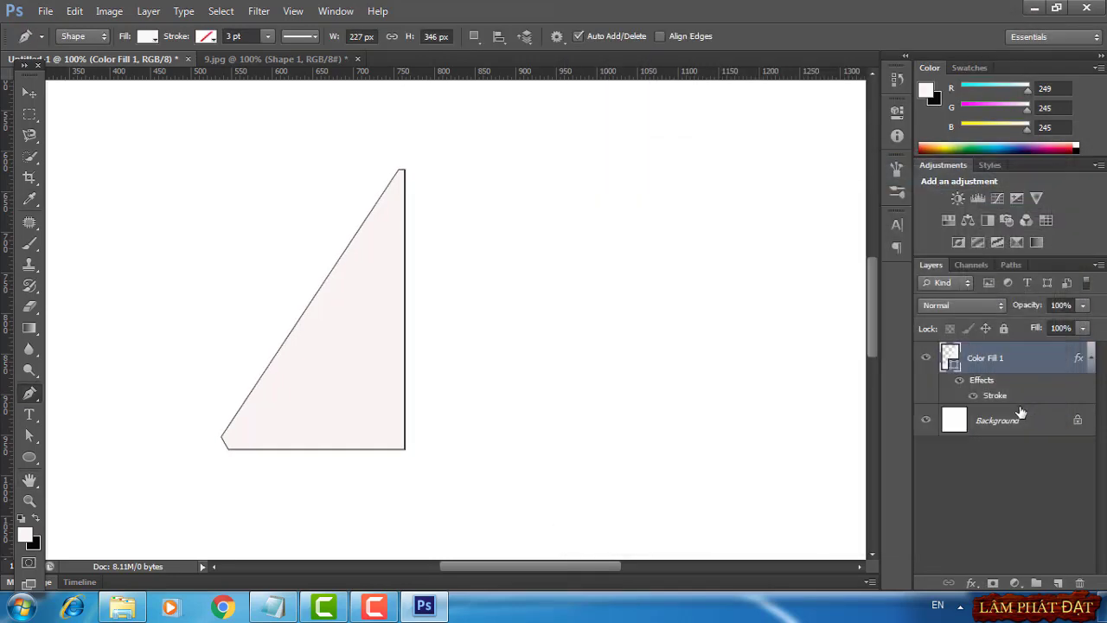
right_click(1015, 363)
Duplicate Color Fill 1, flip the copy horizontally, and butt it against the original half
left_click(902, 79)
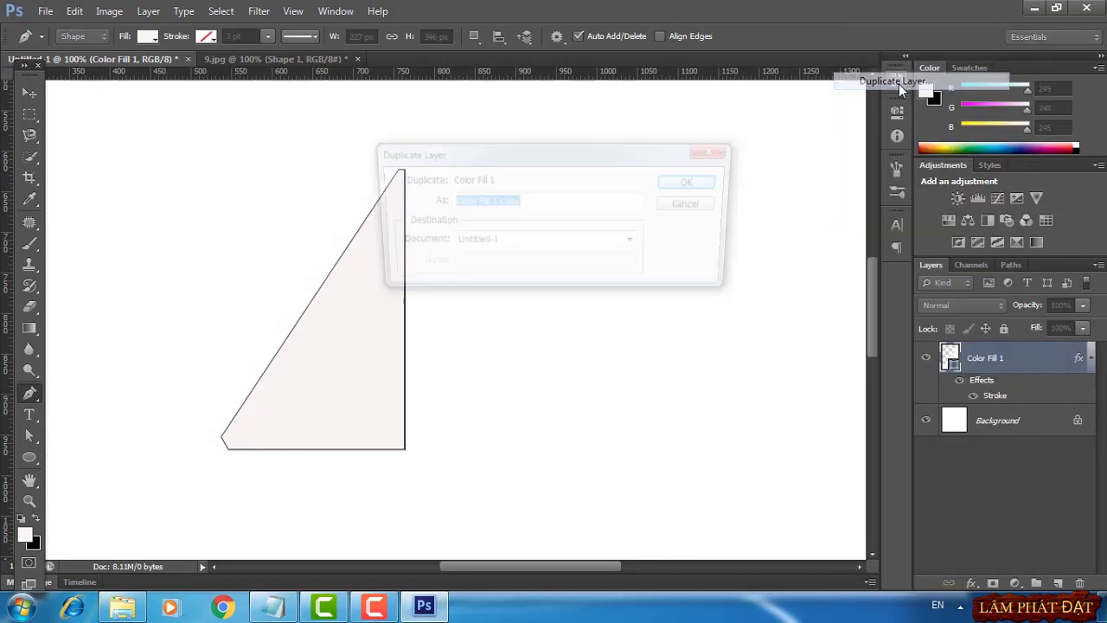
left_click(696, 183)
left_click(29, 93)
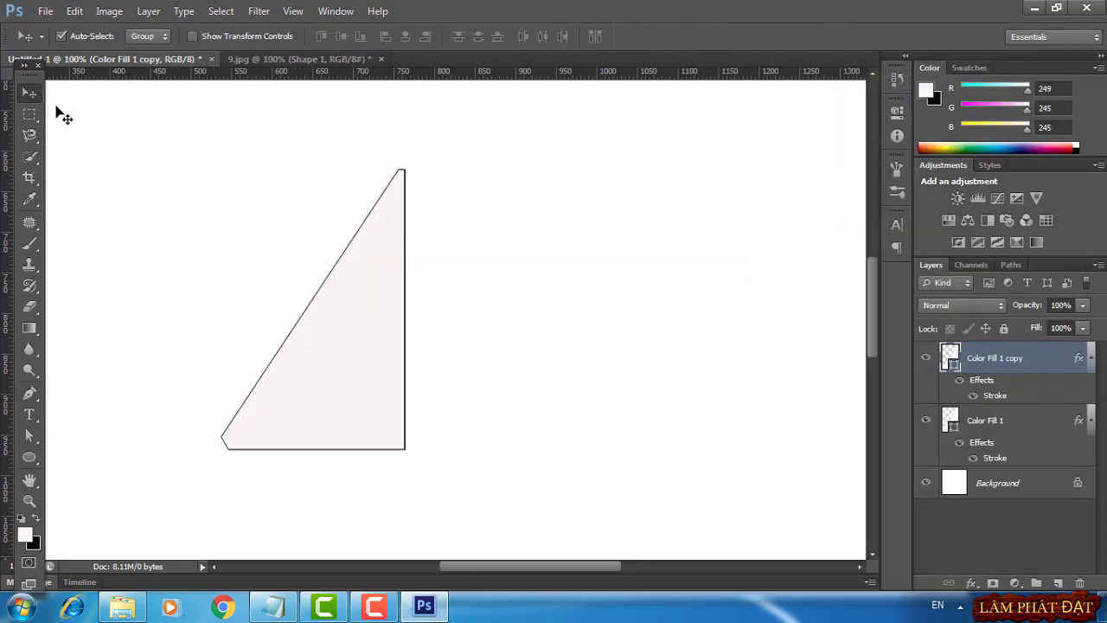
left_click_drag(372, 313, 568, 304)
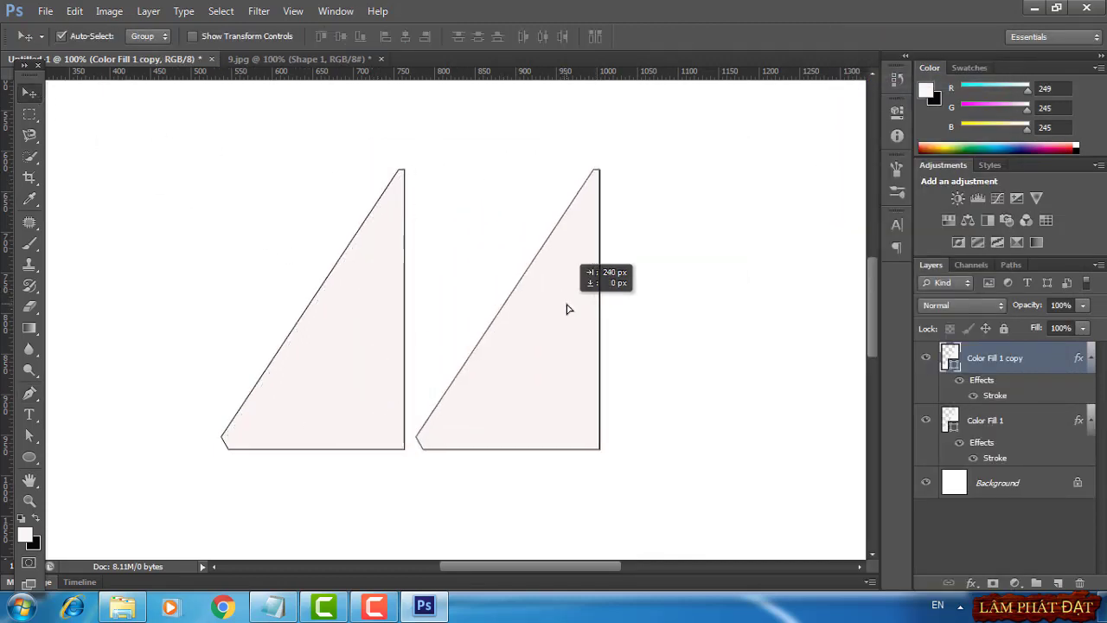
key("ctrl+t")
right_click(569, 281)
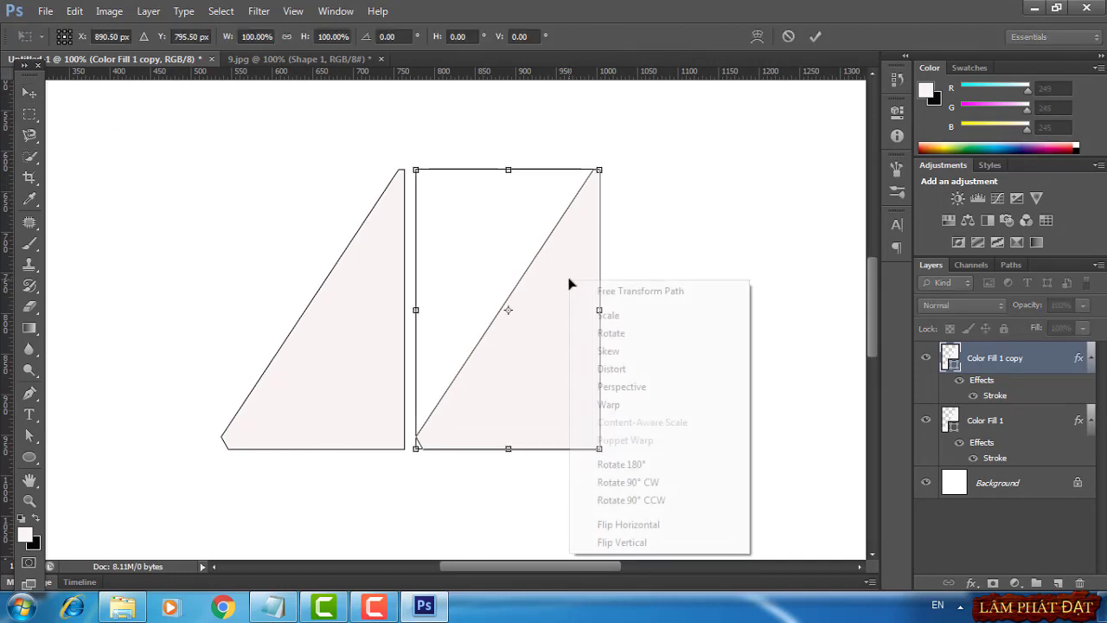
left_click(628, 524)
left_click(814, 37)
left_click_drag(544, 383, 498, 395)
left_click(978, 482)
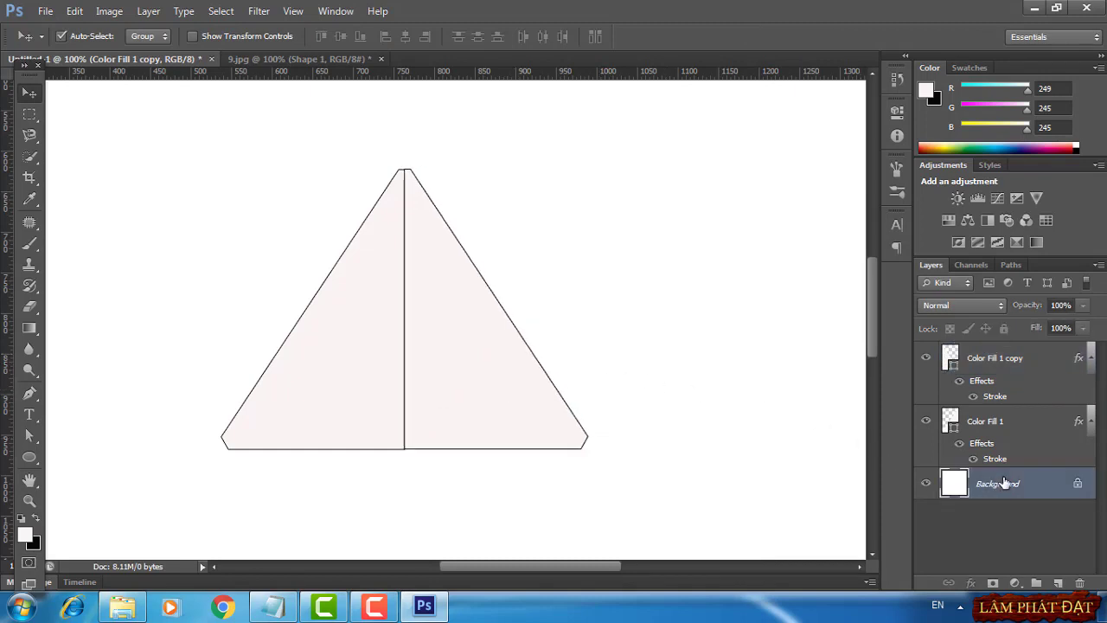
left_click(253, 60)
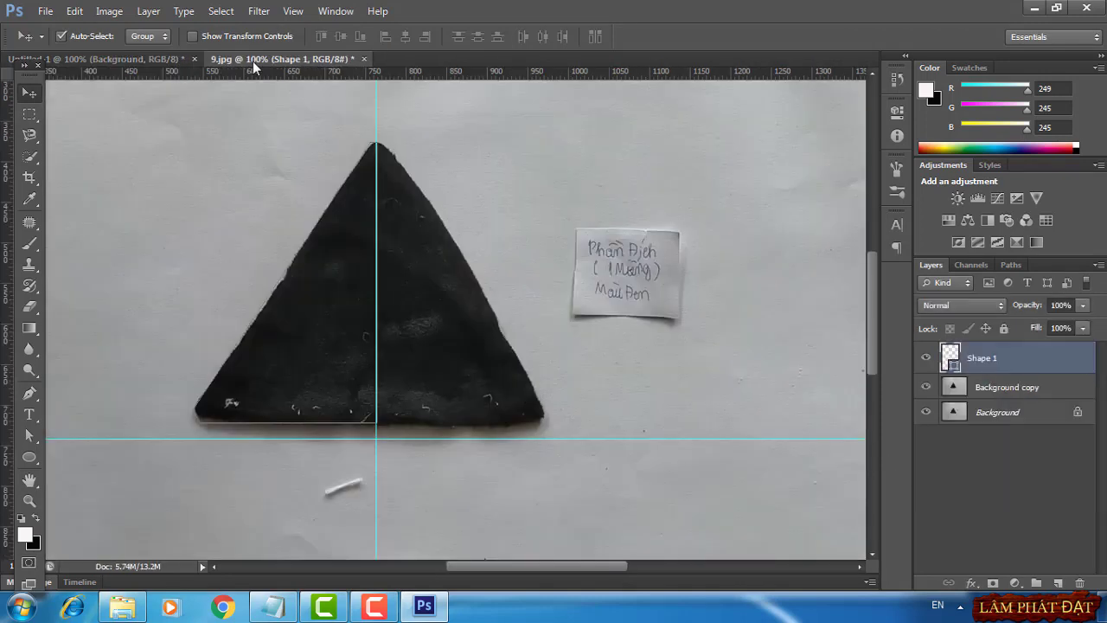
Group the triangle piece's layers in Untitled-1 and hide the white Background
left_click(134, 57)
left_click(990, 500, "shift")
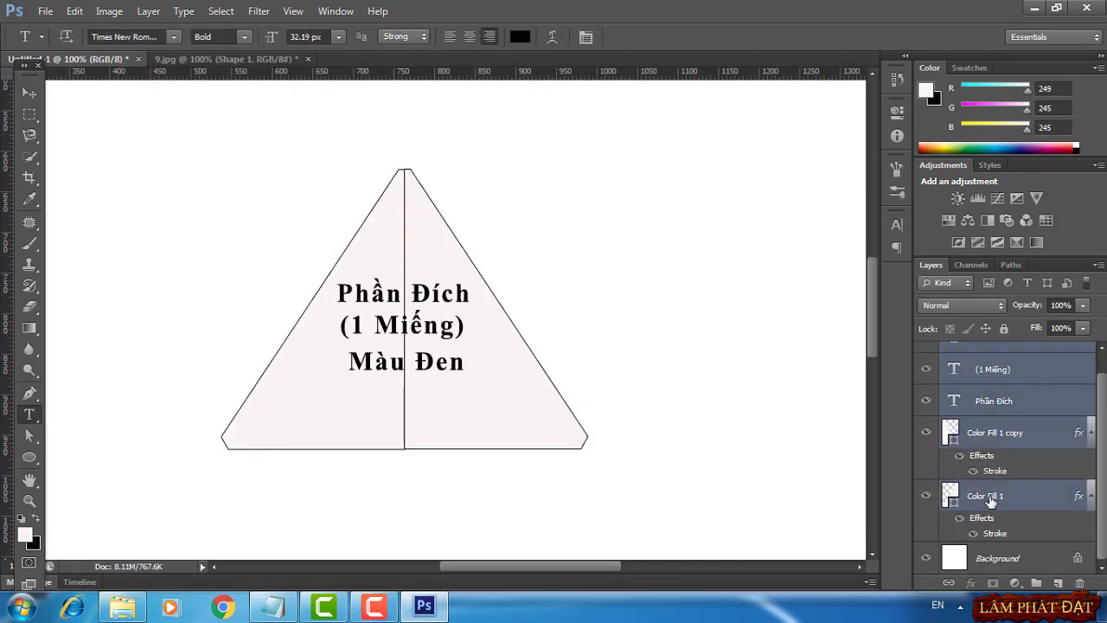
key("ctrl+g")
left_click(926, 377)
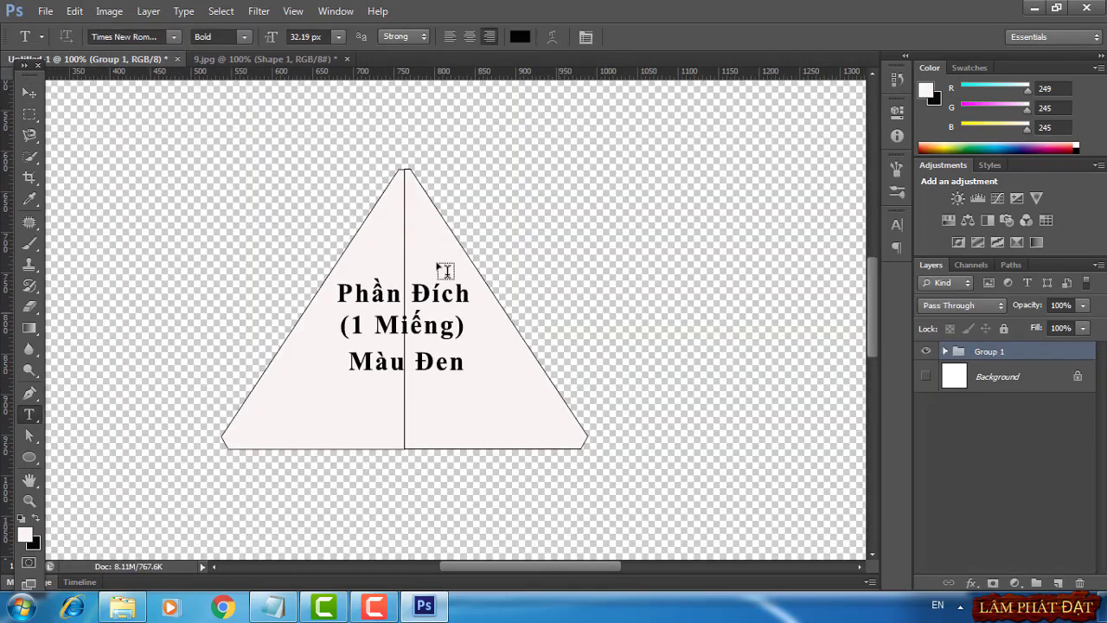
Export the template via Save for Web as 9.png, then close 9.jpg without saving
left_click(45, 11)
left_click(85, 236)
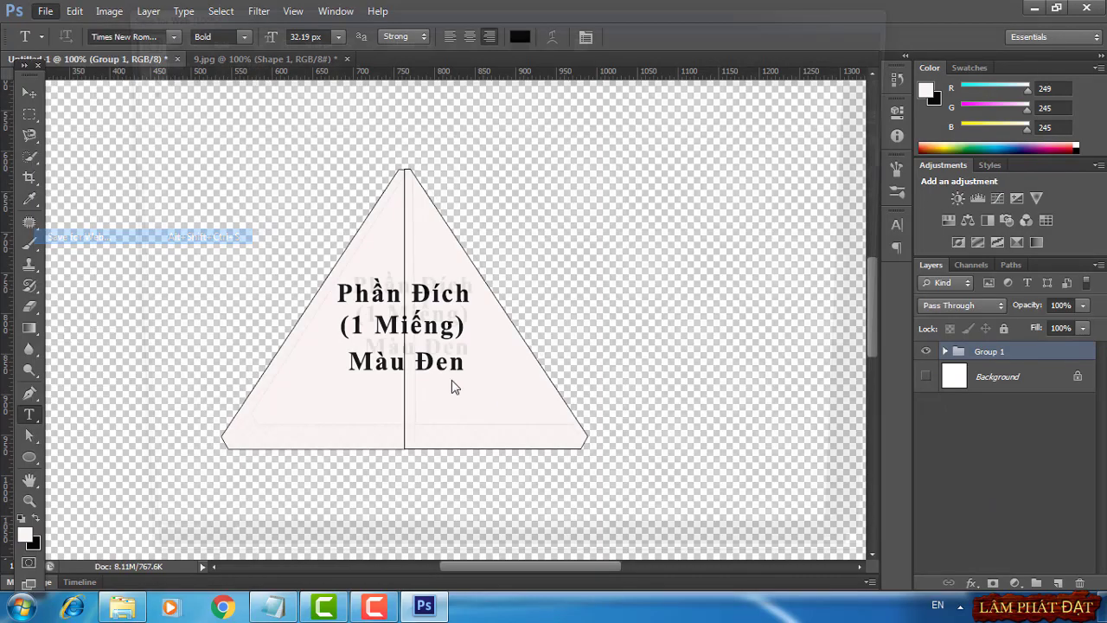
left_click(629, 571)
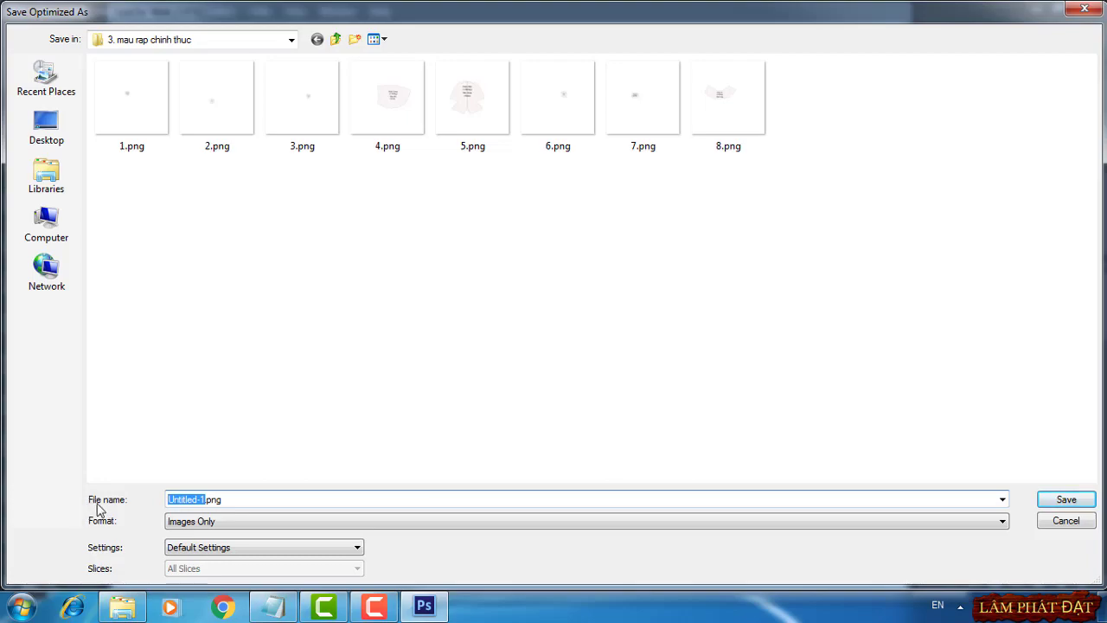
type("9")
left_click(1064, 499)
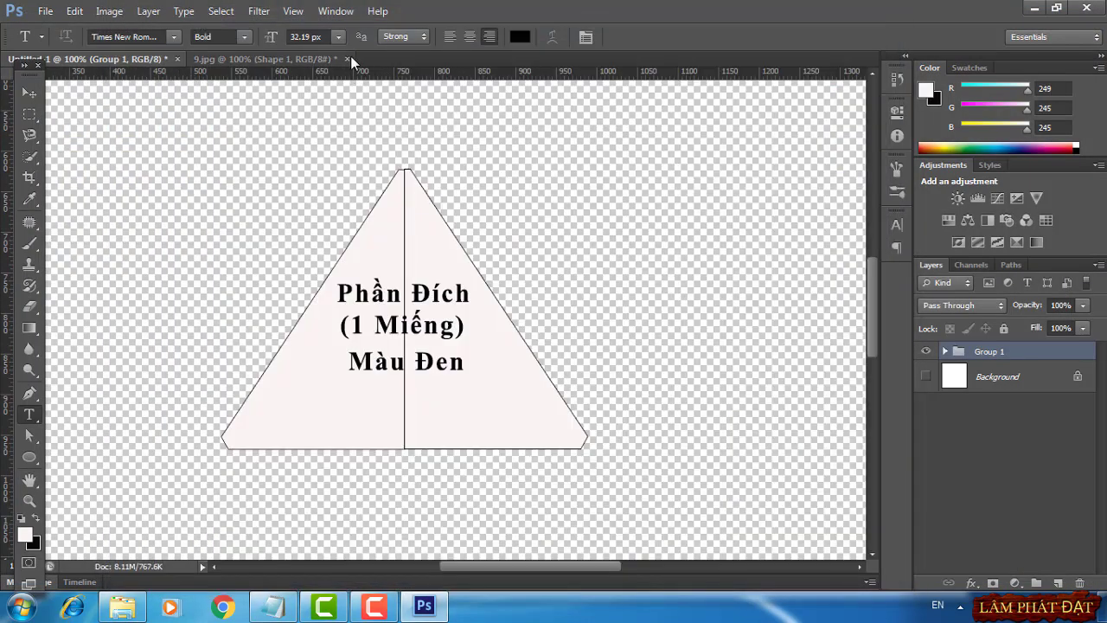
left_click(347, 58)
left_click(562, 237)
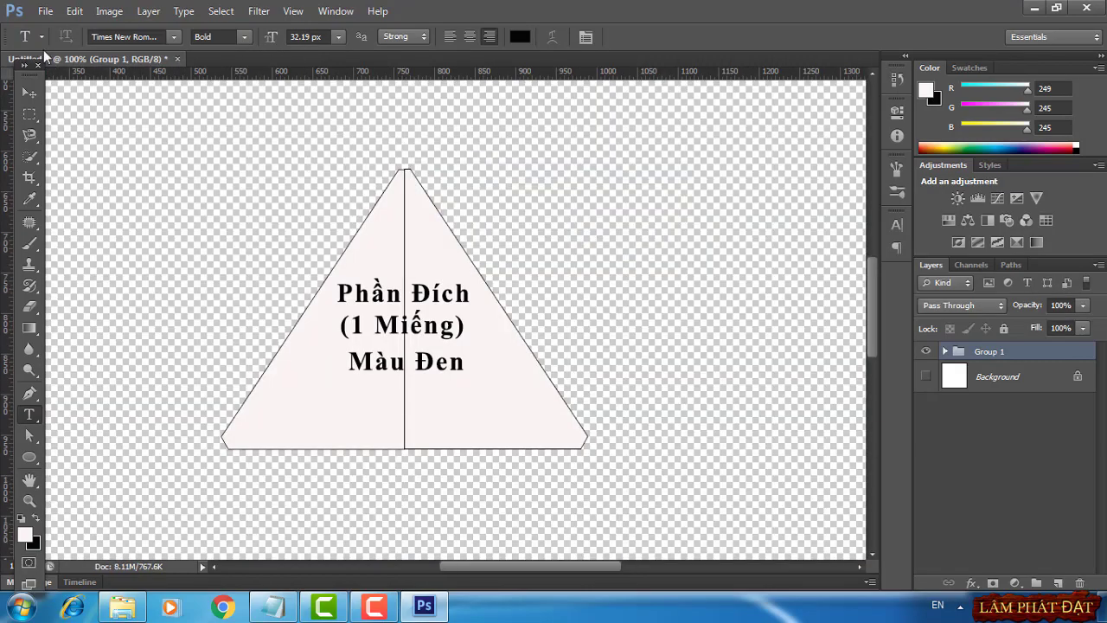
Open 10.jpg and zoom to 200% on the black foot piece
left_click(45, 10)
left_click(54, 45)
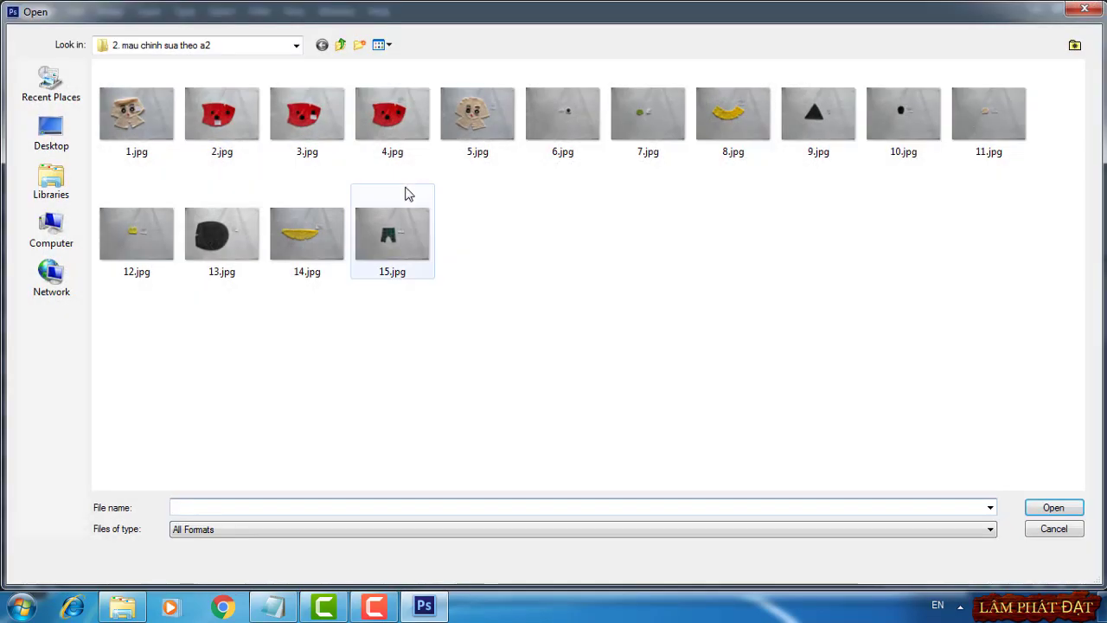
left_click(915, 121)
double_click(915, 121)
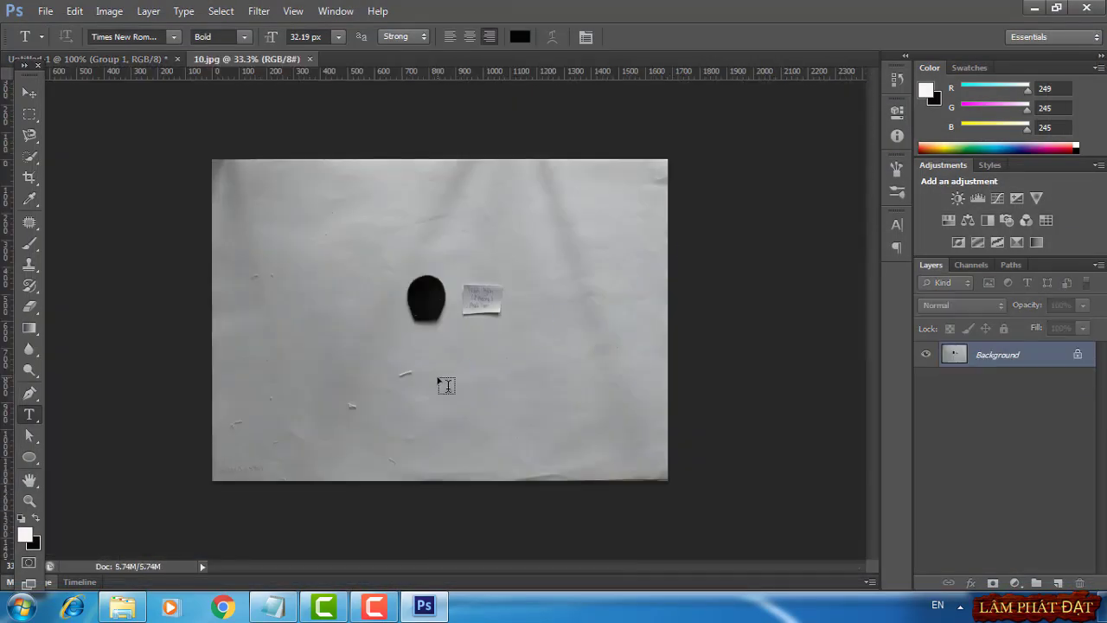
key("ctrl+plus")
key("ctrl+plus")
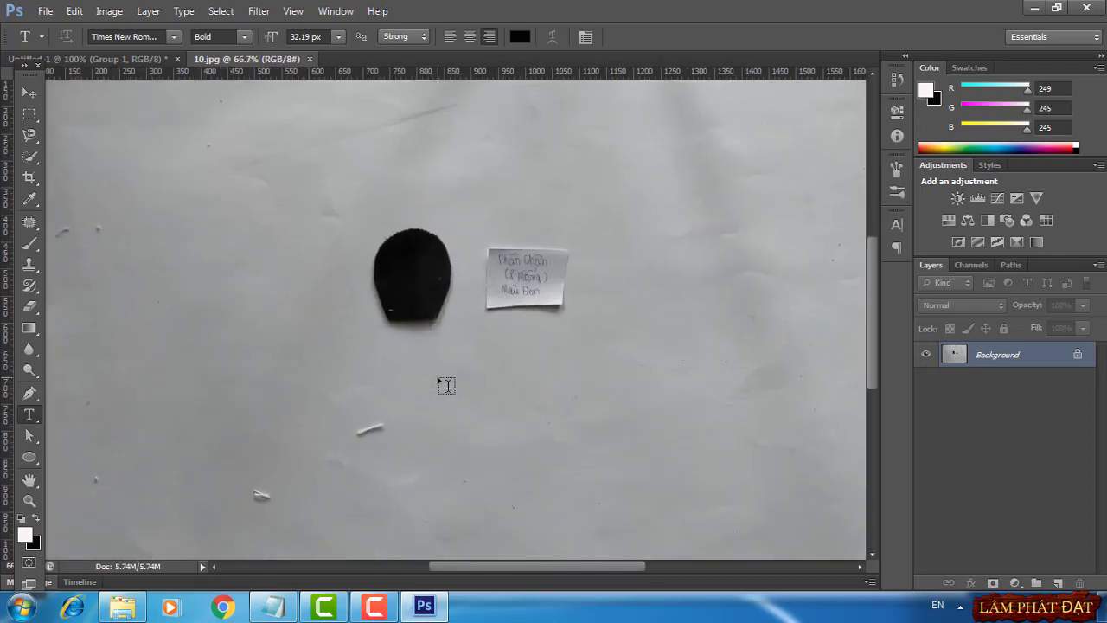
key("ctrl+plus")
key("ctrl+plus")
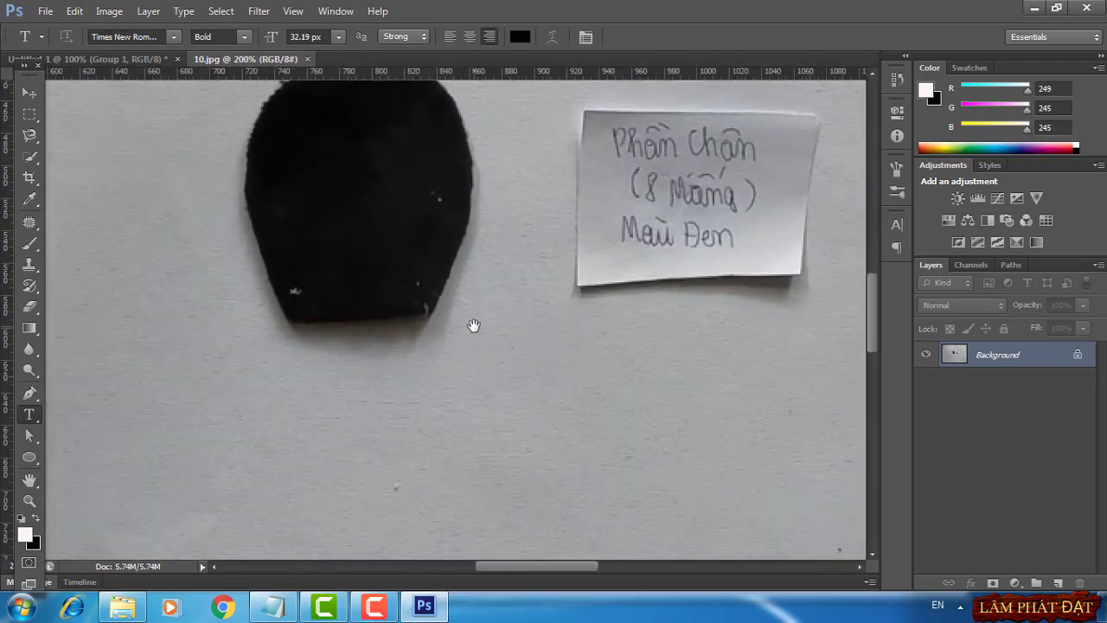
left_click_drag(469, 324, 448, 416)
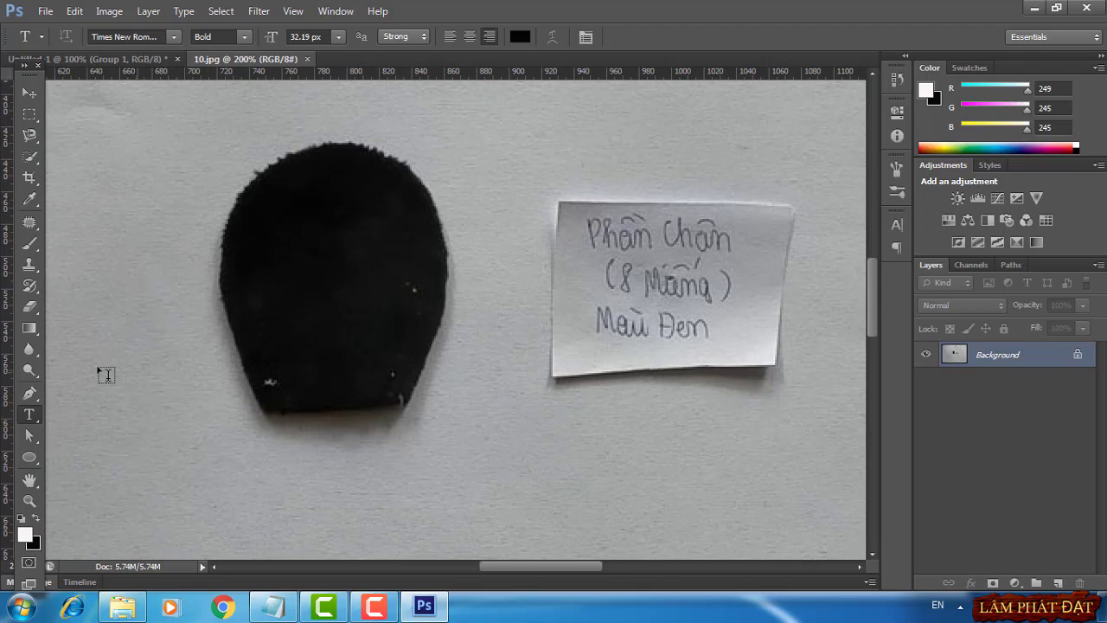
Place a vertical guide at about X 793 px through the foot piece's centre
left_click_drag(11, 345, 336, 323)
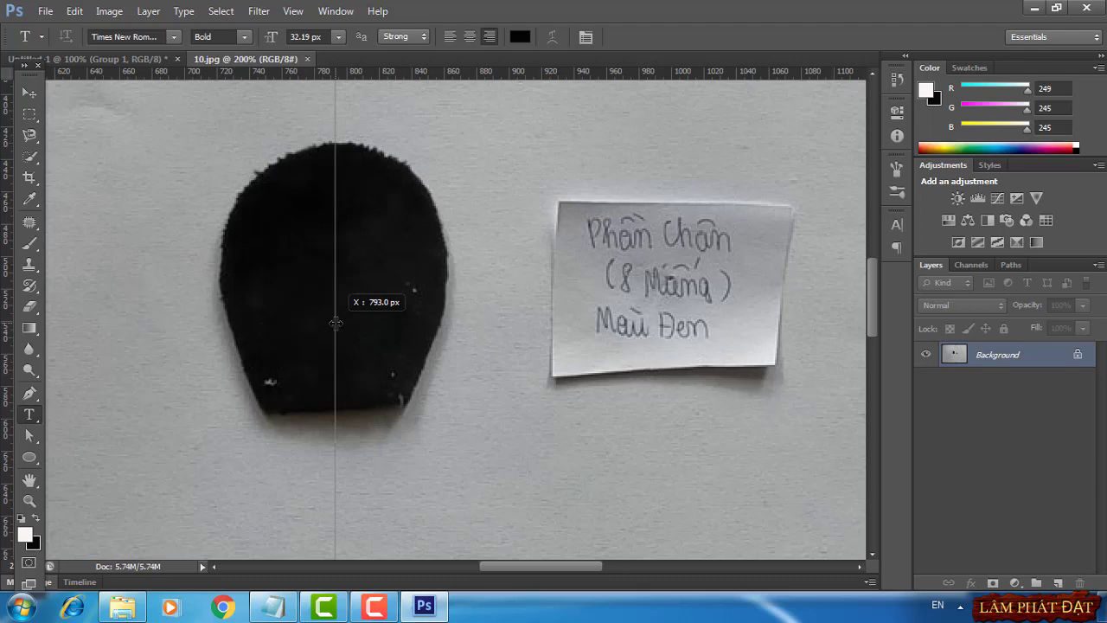
left_click_drag(335, 322, 335, 323)
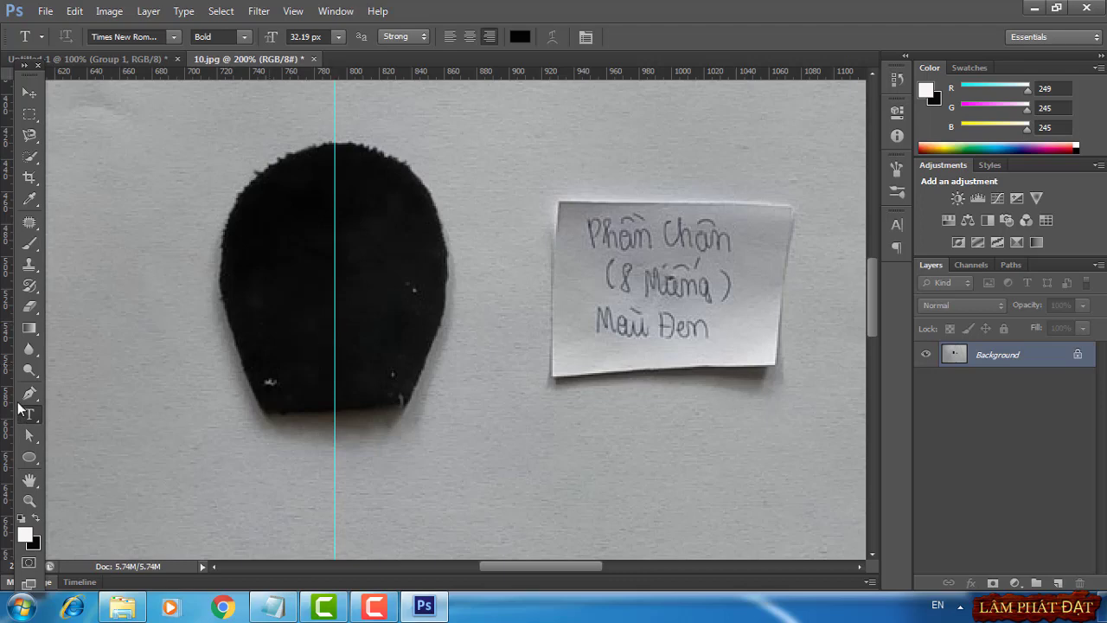
left_click(30, 393)
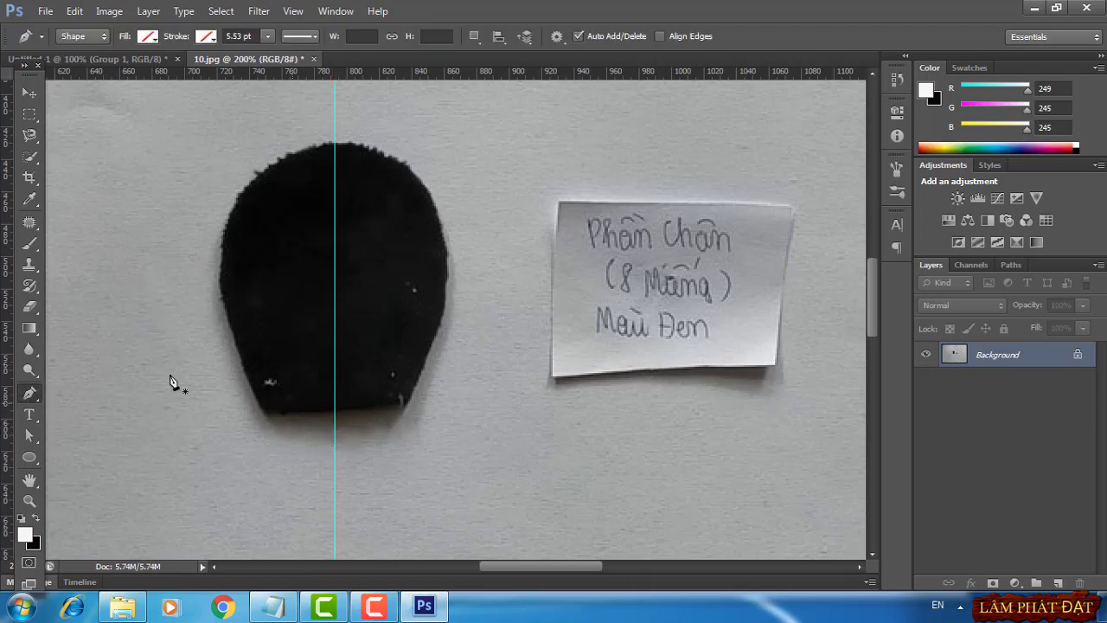
left_click(29, 92)
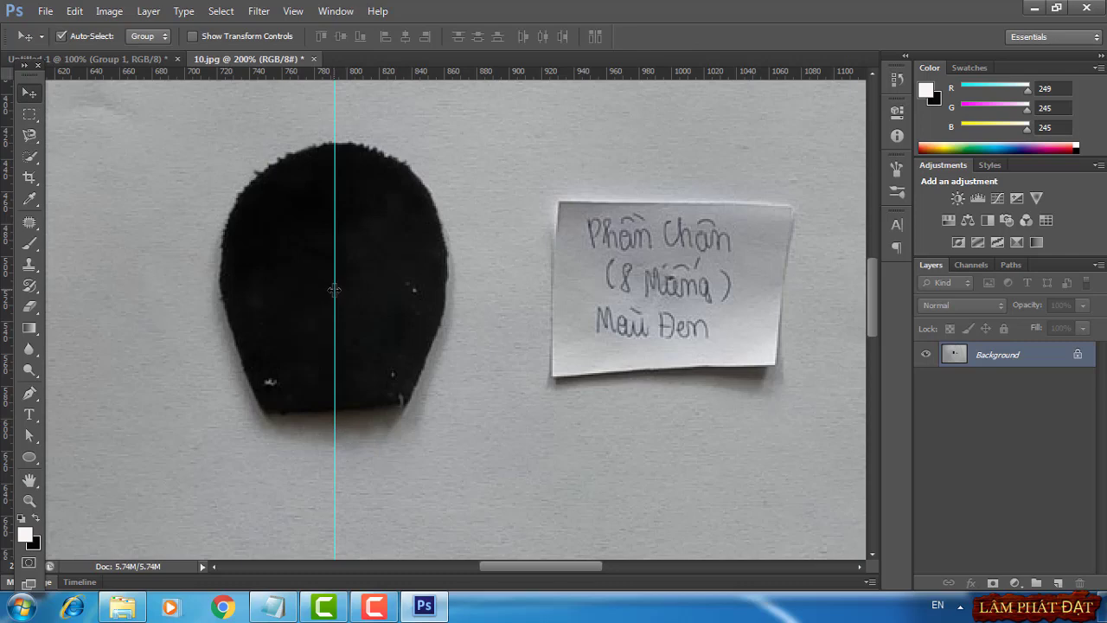
left_click_drag(334, 290, 337, 298)
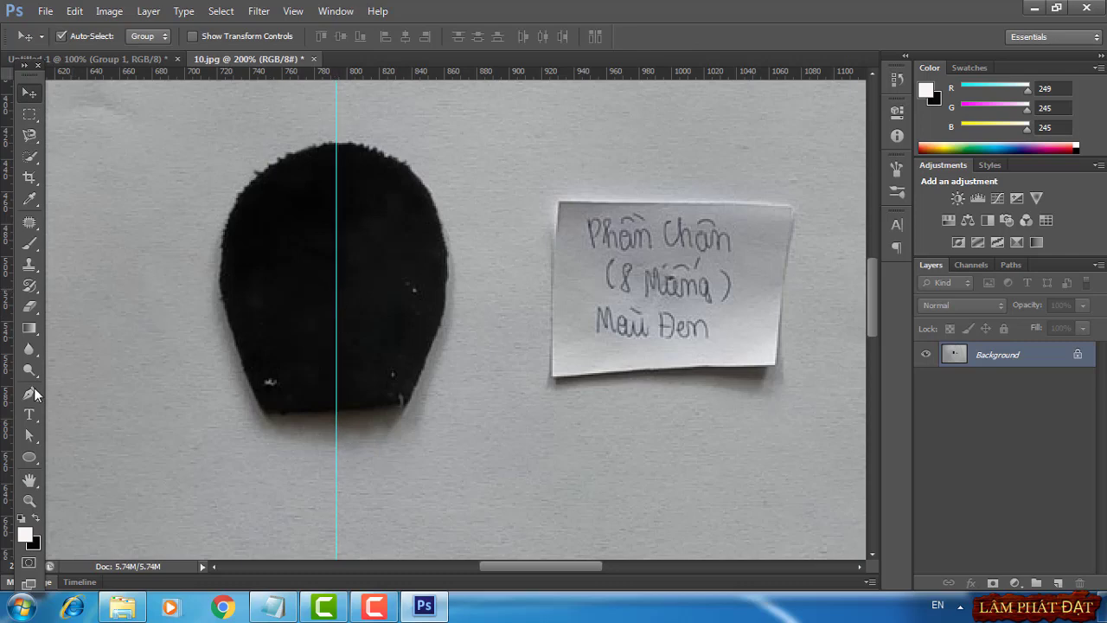
Pen-trace the foot piece's left half, curving along its edge from the bottom guide point to the top
left_click(32, 394)
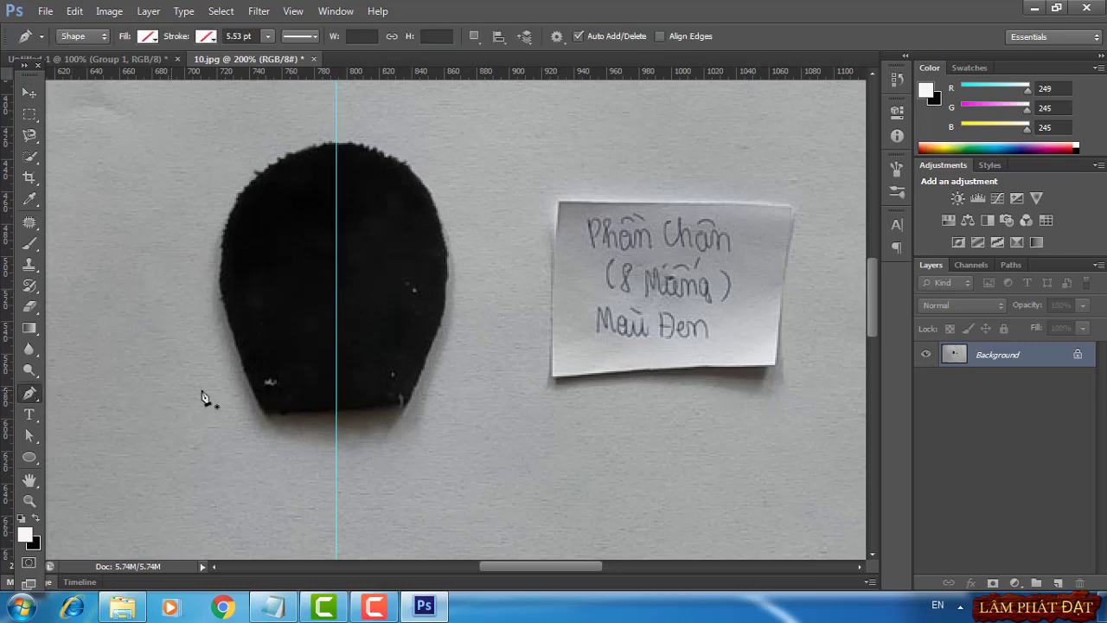
left_click(336, 413)
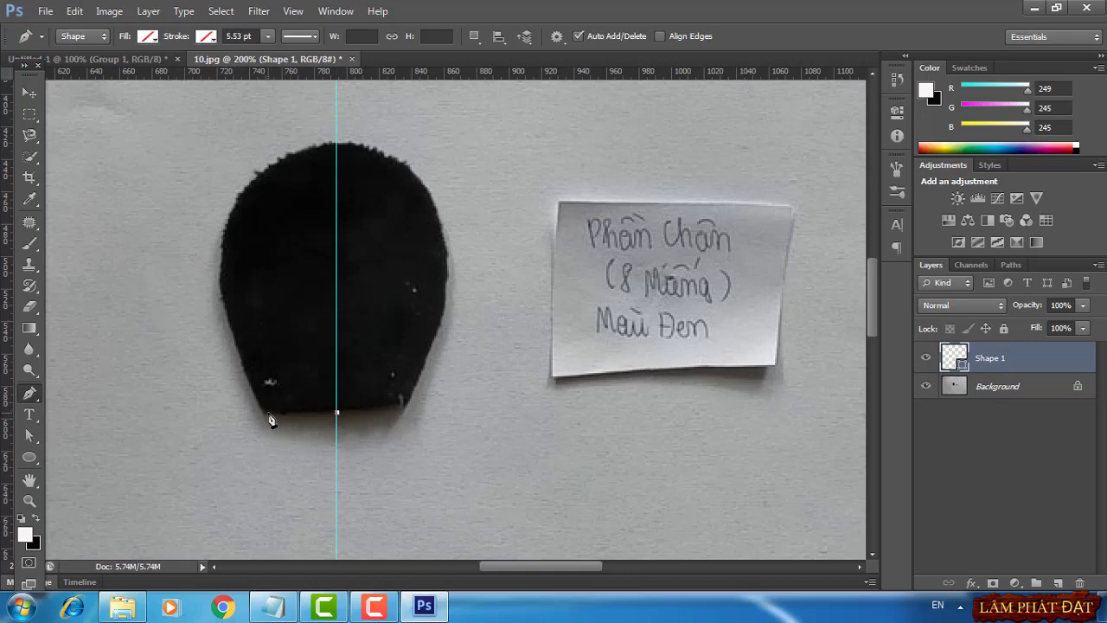
left_click(265, 414)
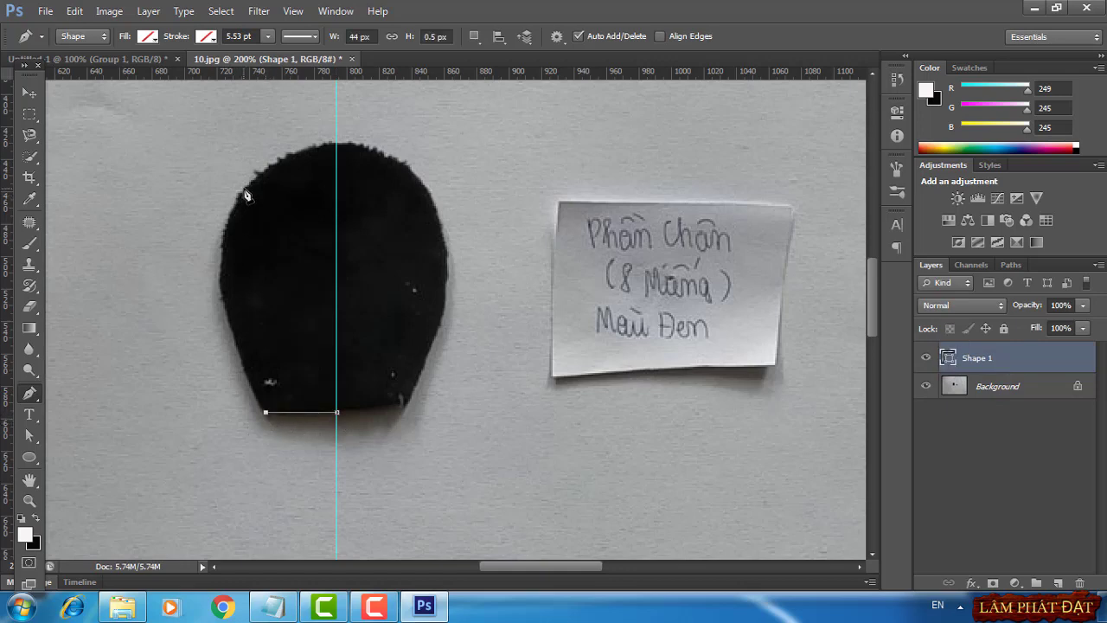
left_click_drag(245, 188, 307, 110)
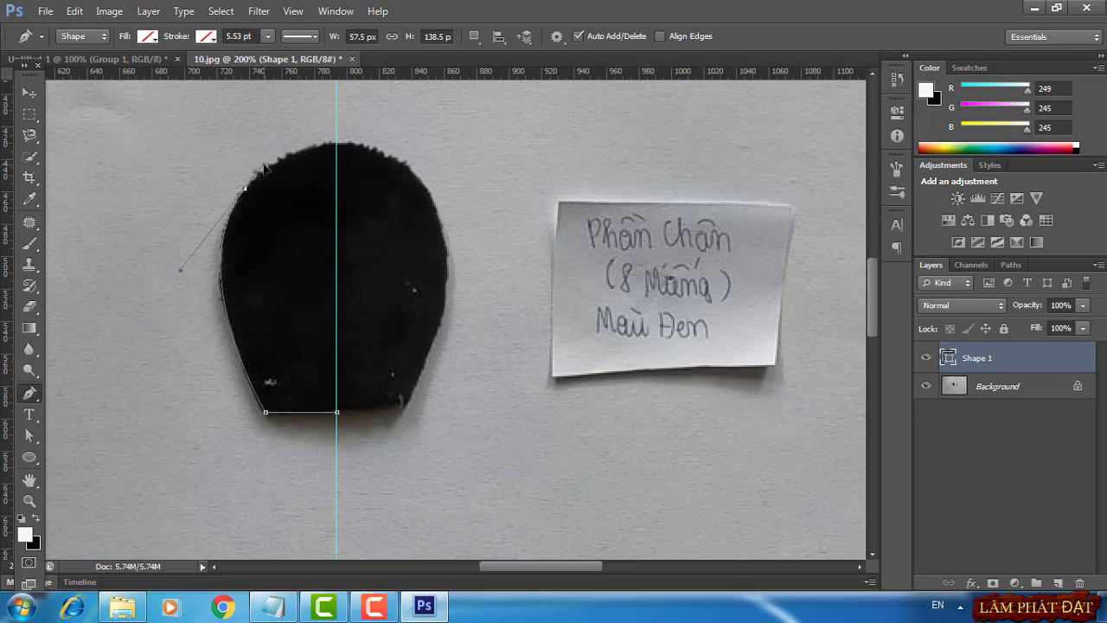
left_click(337, 143)
left_click_drag(342, 147, 373, 142)
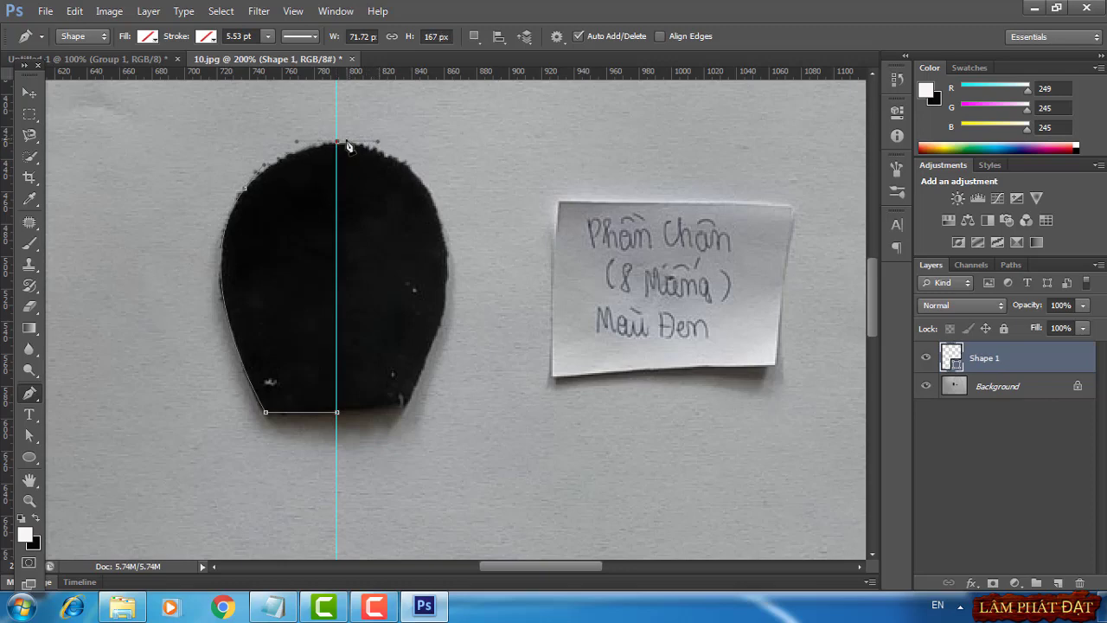
left_click(337, 413)
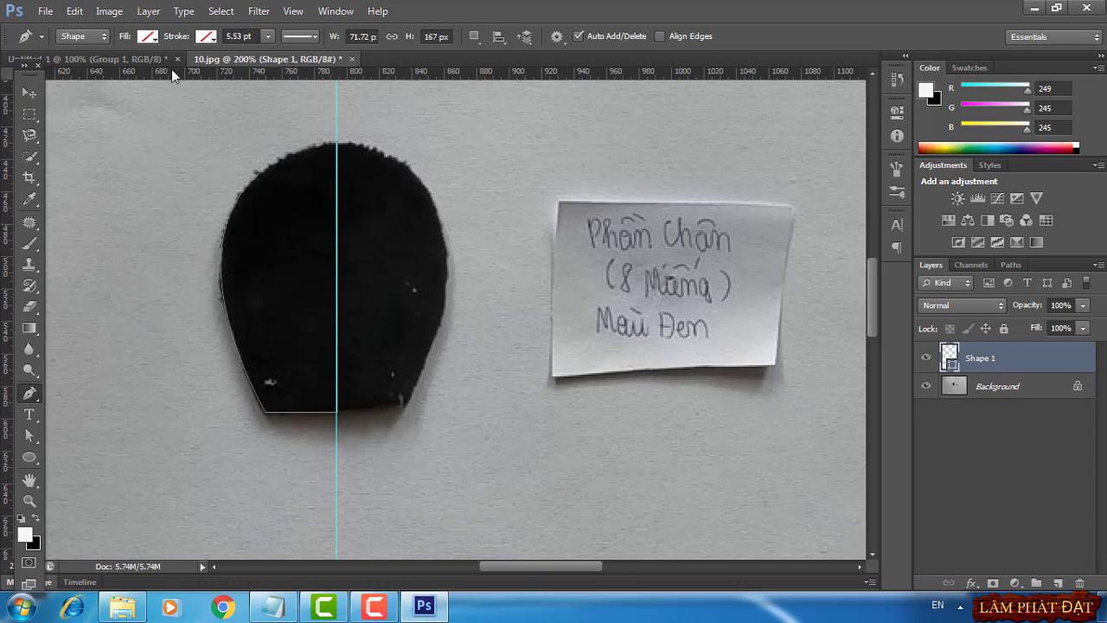
left_click(128, 59)
Delete the old triangle Group 1 and paste the traced half-foot outline
right_click(998, 351)
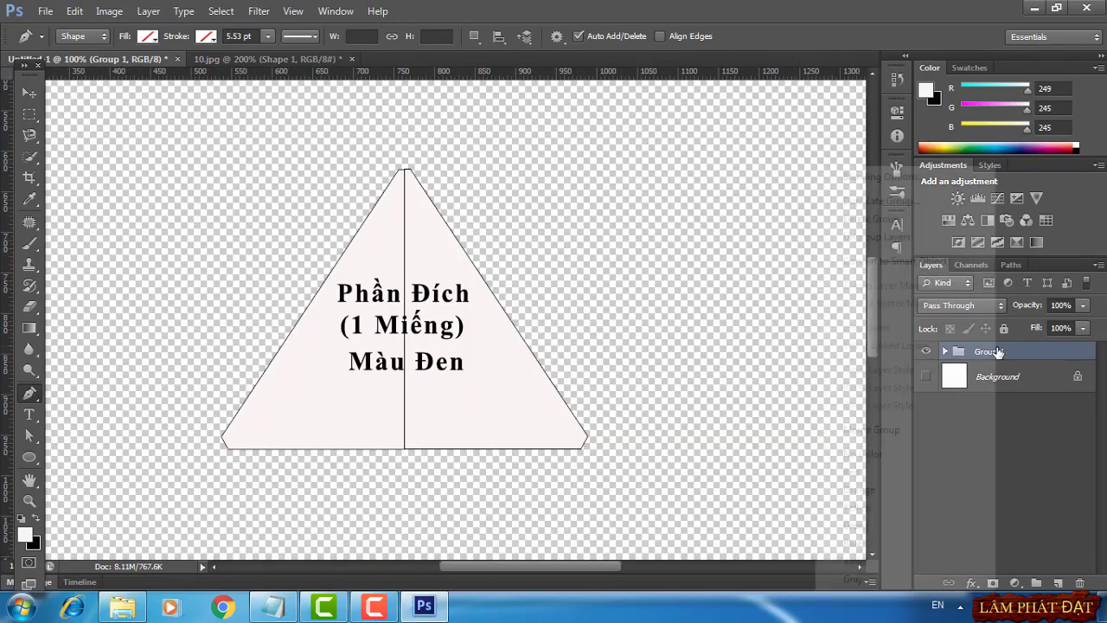
left_click(865, 218)
left_click(554, 239)
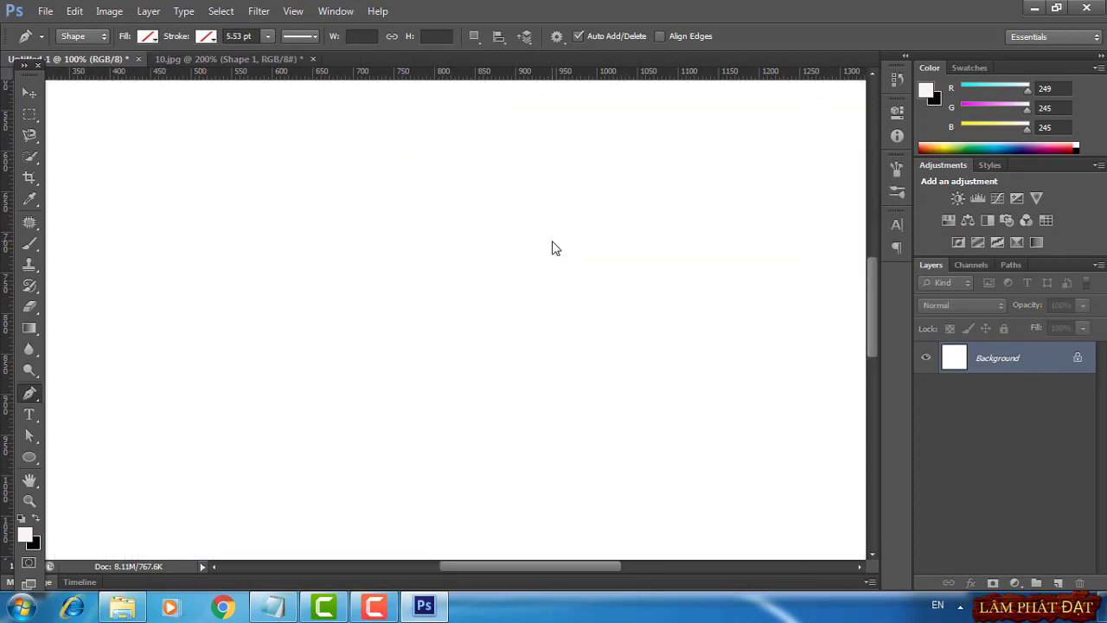
key("ctrl+v")
left_click_drag(544, 308, 420, 336)
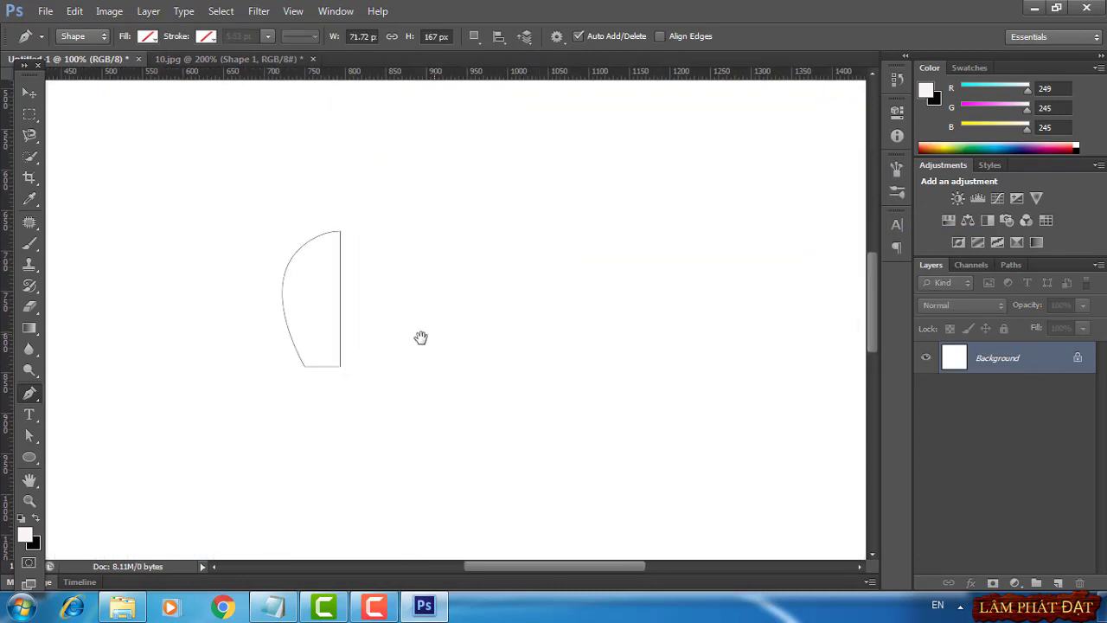
key("ctrl+plus")
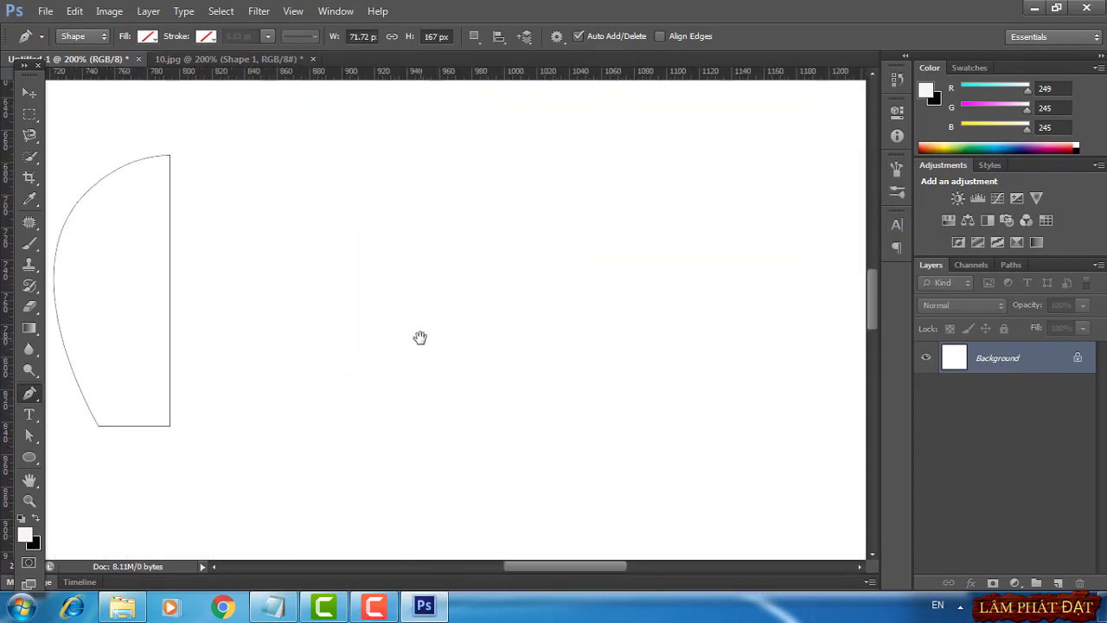
key("ctrl+plus")
Fill the half-foot with a f9f5f5 Solid Color layer and add a black inside Stroke
left_click(1015, 583)
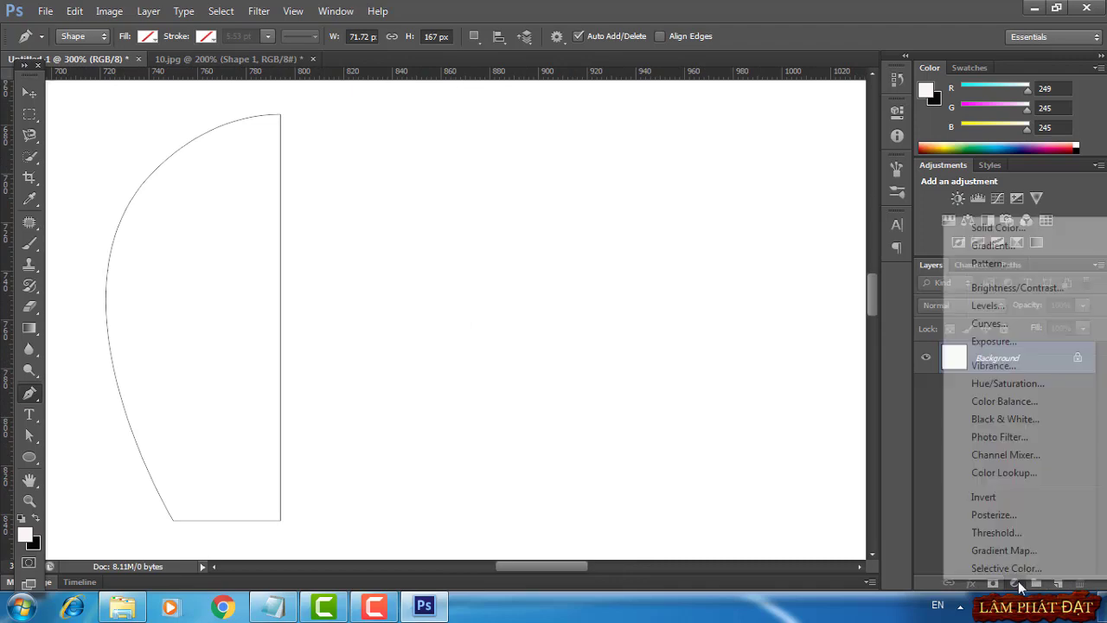
left_click(1029, 228)
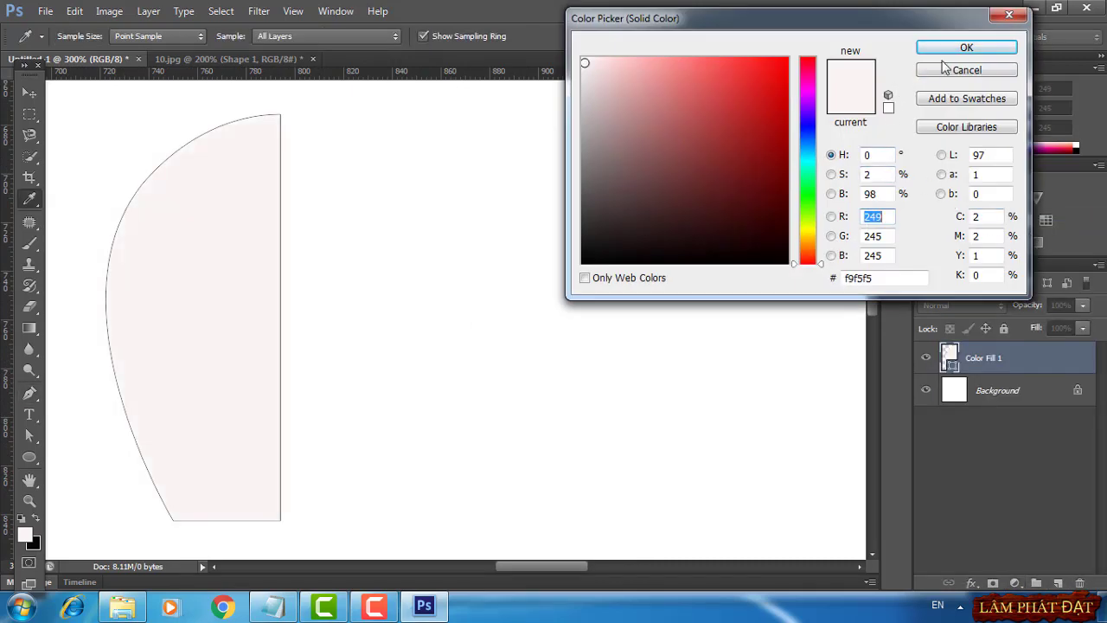
left_click(959, 48)
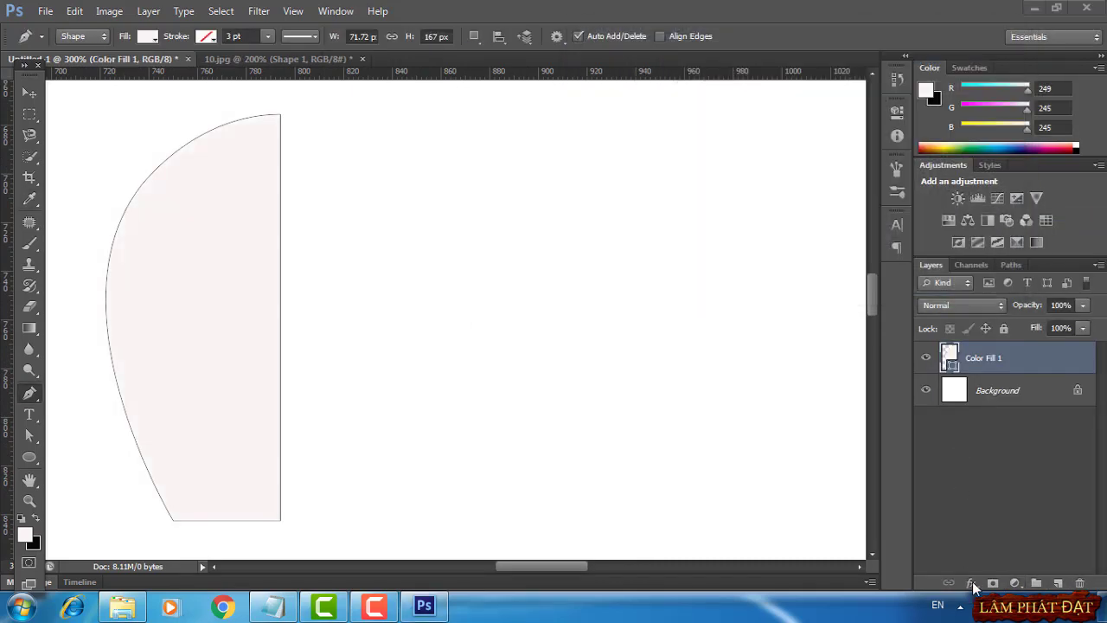
left_click(970, 583)
left_click(994, 426)
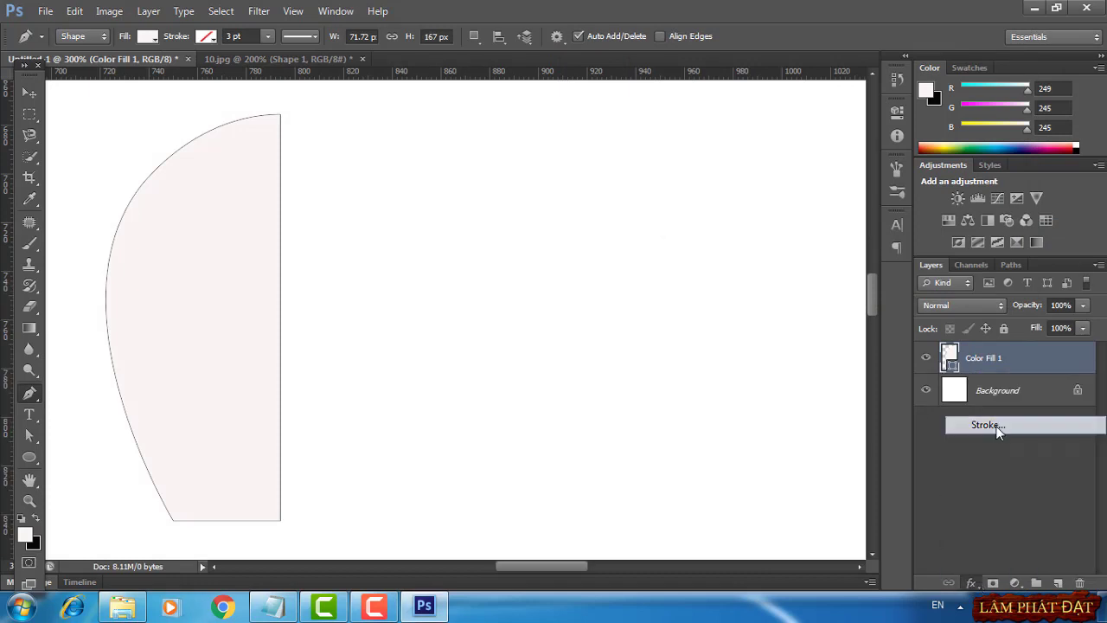
left_click(817, 234)
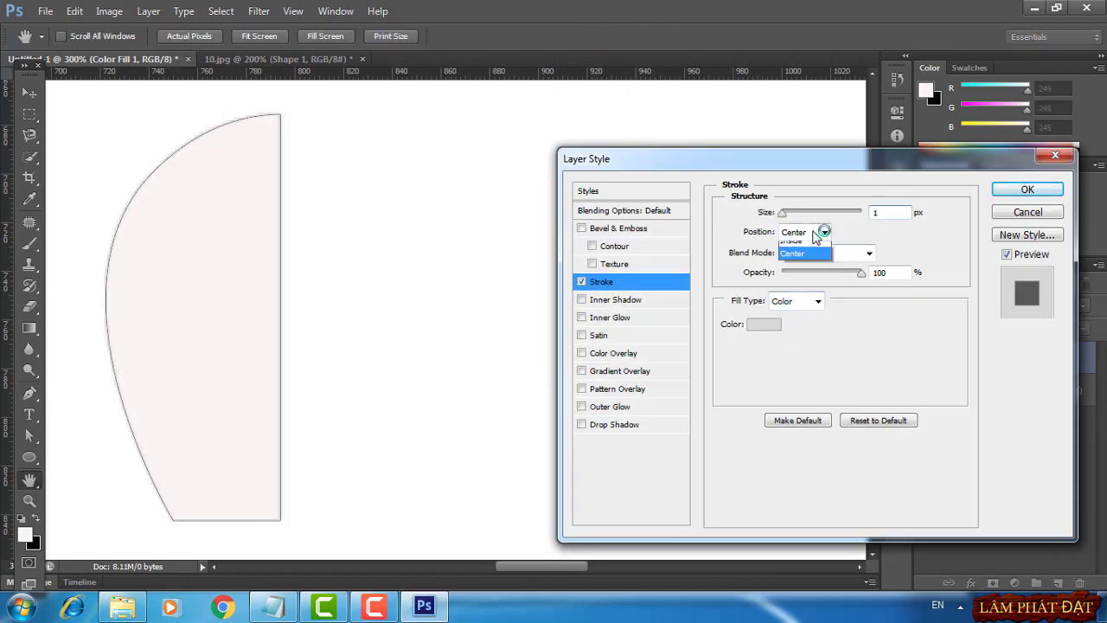
left_click(800, 257)
left_click(765, 324)
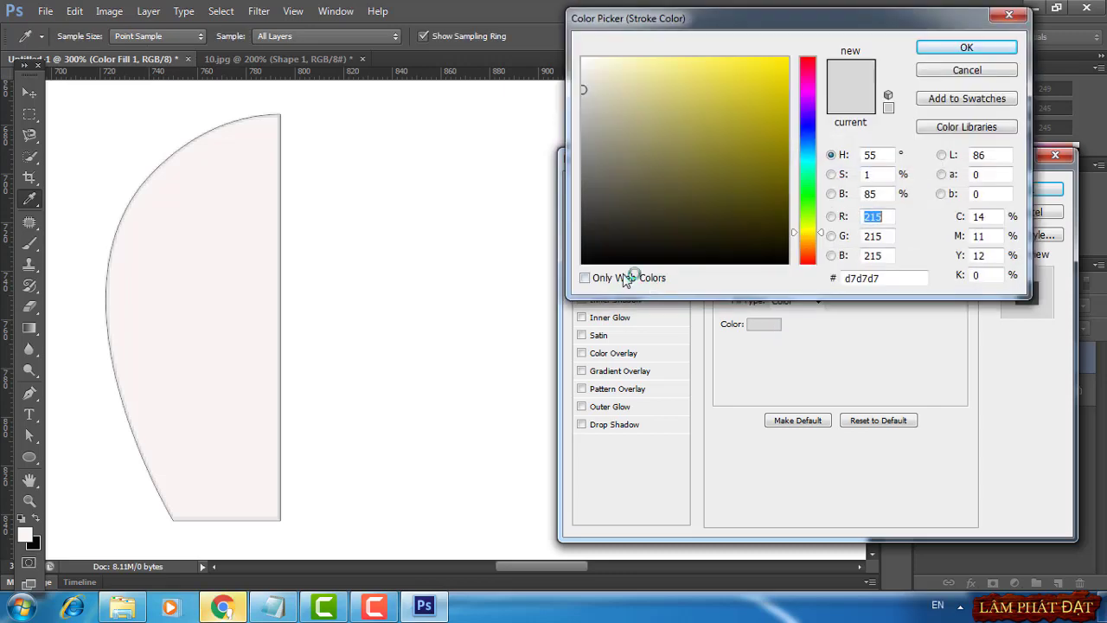
left_click(596, 262)
left_click(966, 47)
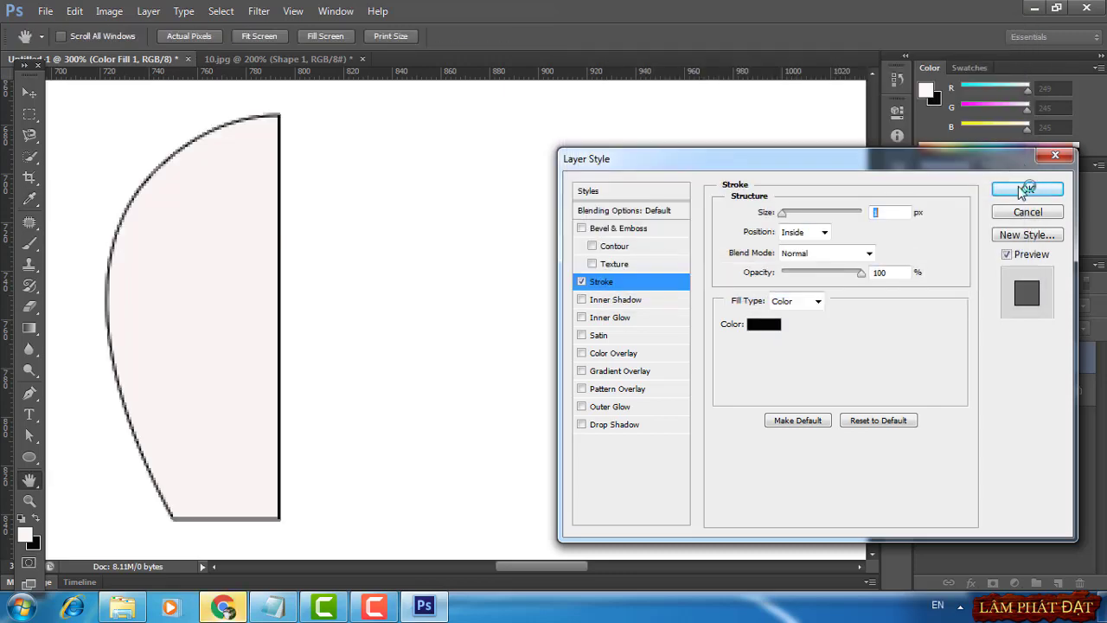
left_click(1024, 191)
Duplicate the Color Fill 1 half-foot layer and move the copy to the right
right_click(998, 358)
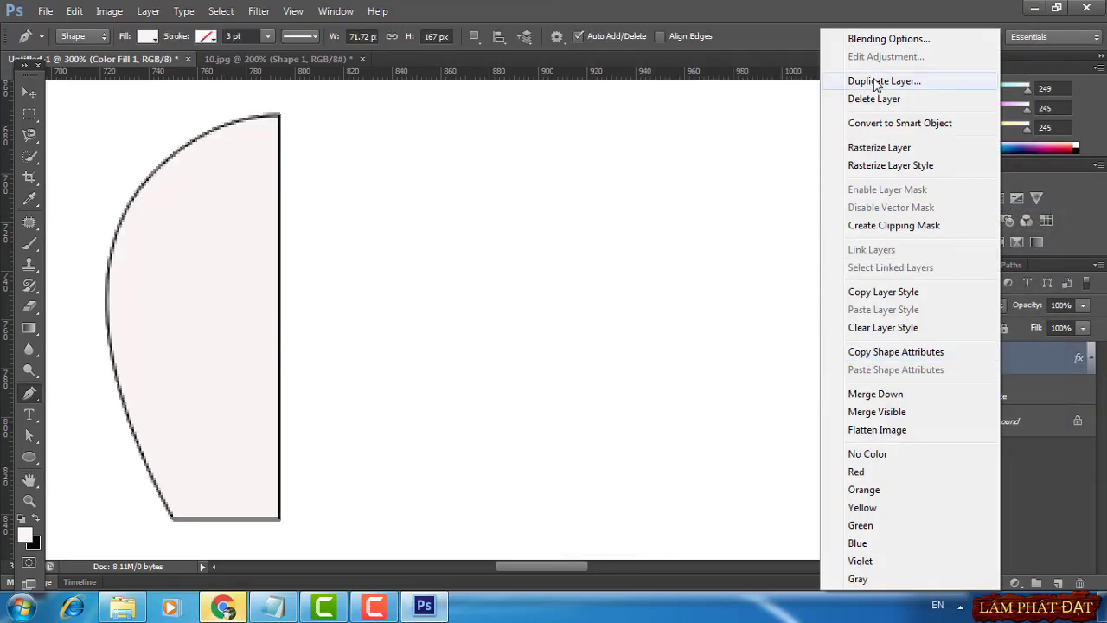
left_click(876, 81)
left_click(699, 182)
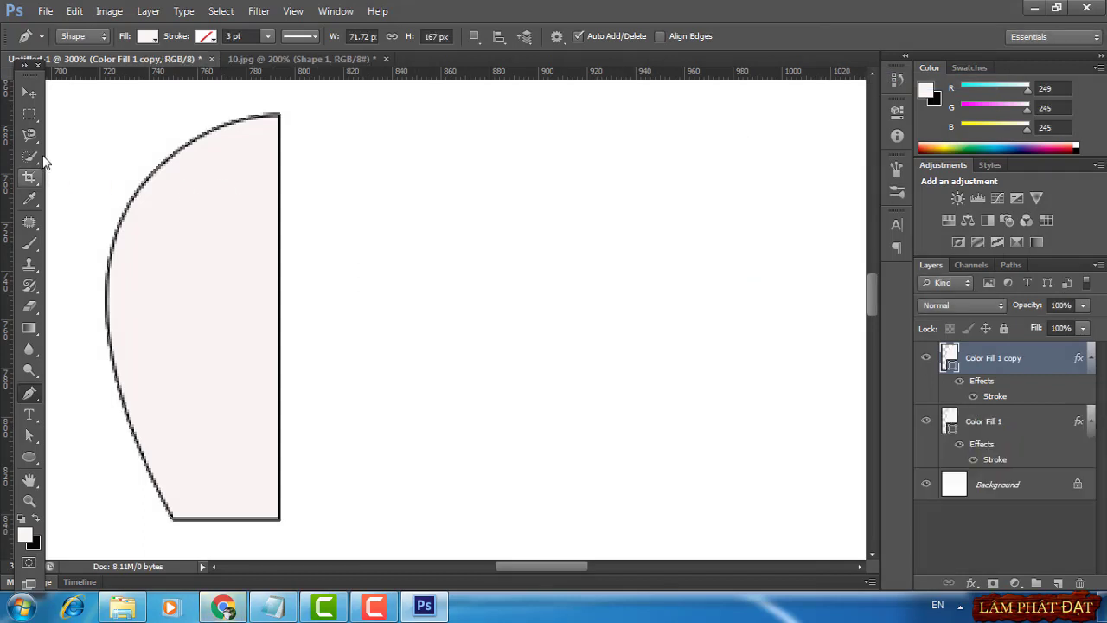
left_click(29, 90)
left_click_drag(235, 265, 437, 274)
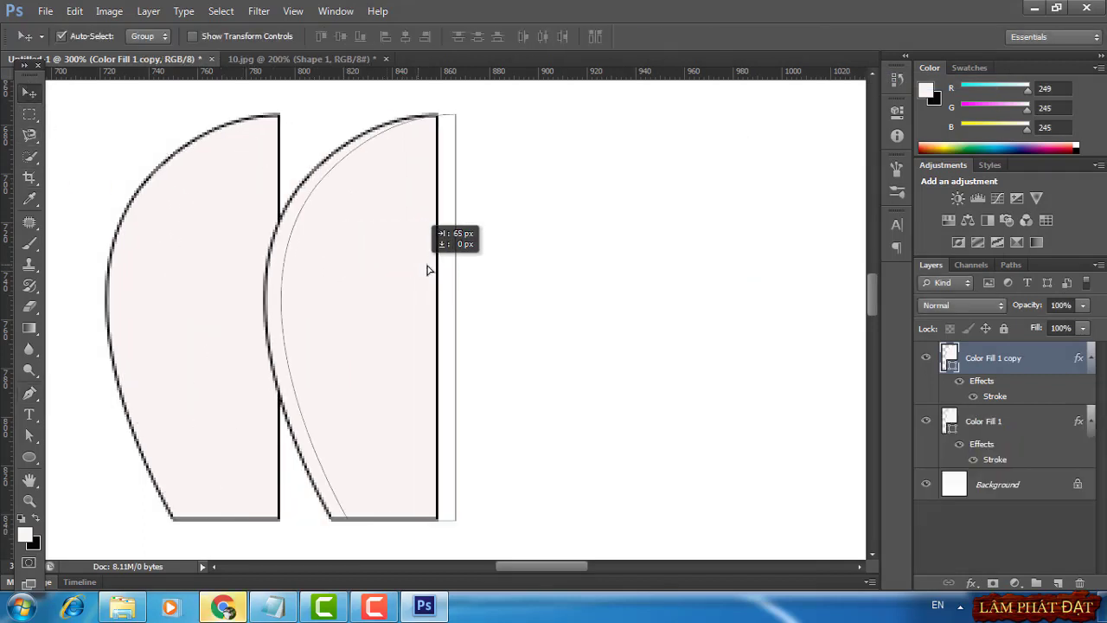
Flip the copy horizontally and nudge it snugly against the left half
key("ctrl+t")
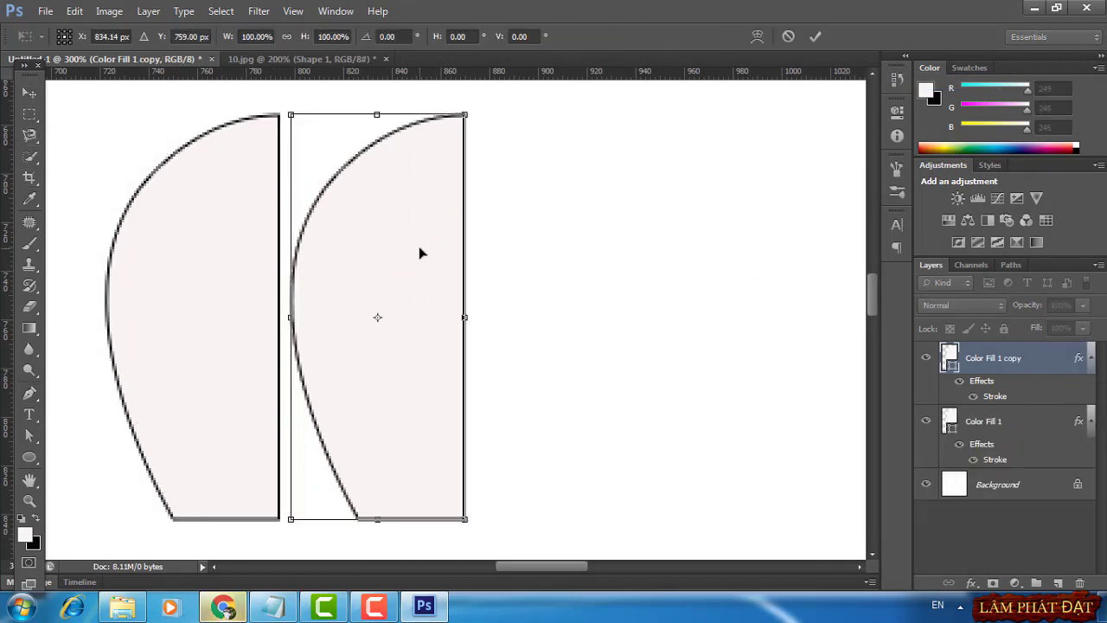
right_click(422, 250)
left_click(504, 493)
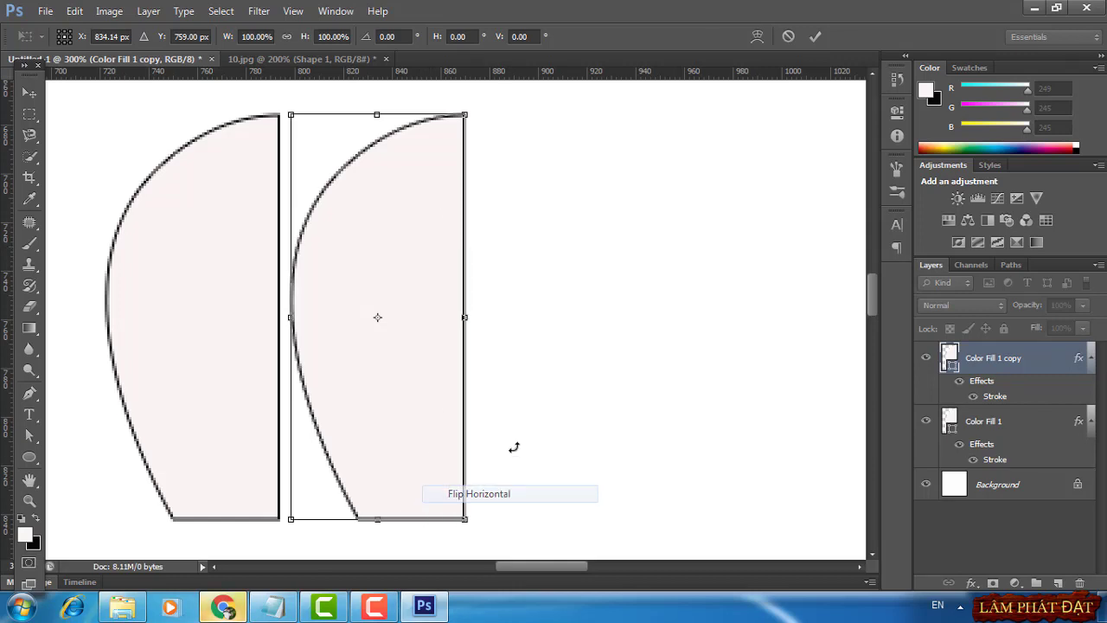
left_click(815, 37)
left_click_drag(427, 312, 417, 306)
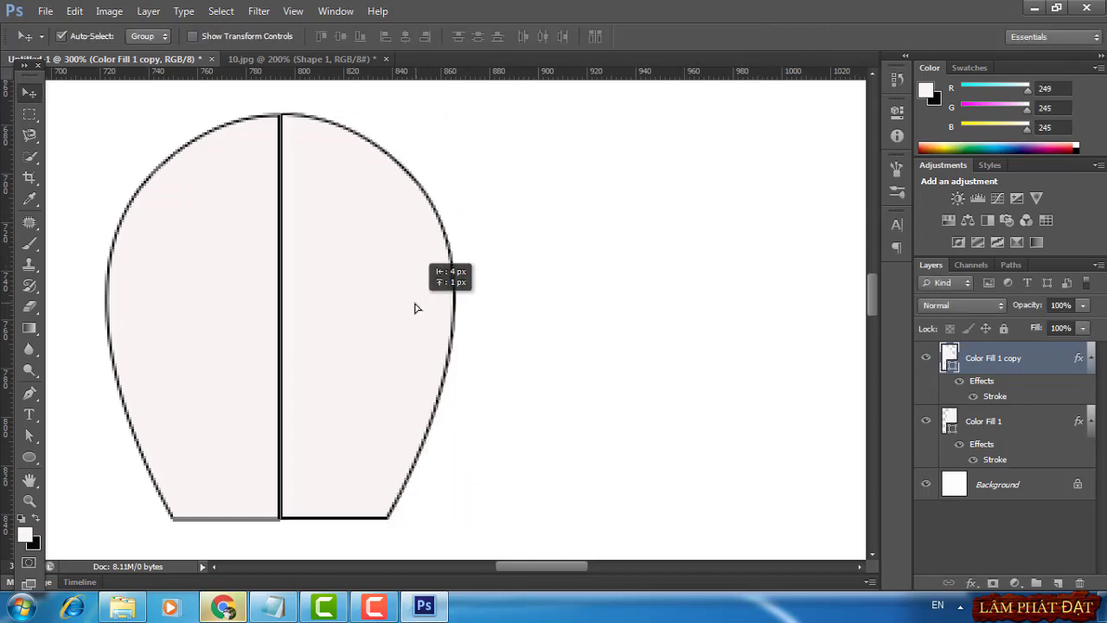
key("Down")
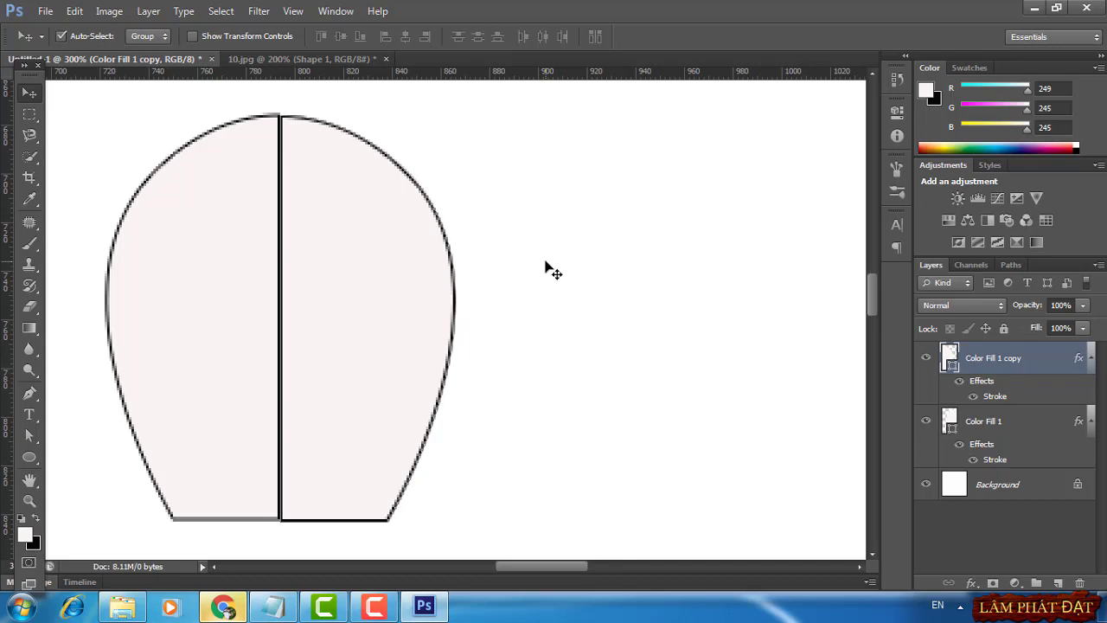
key("Left")
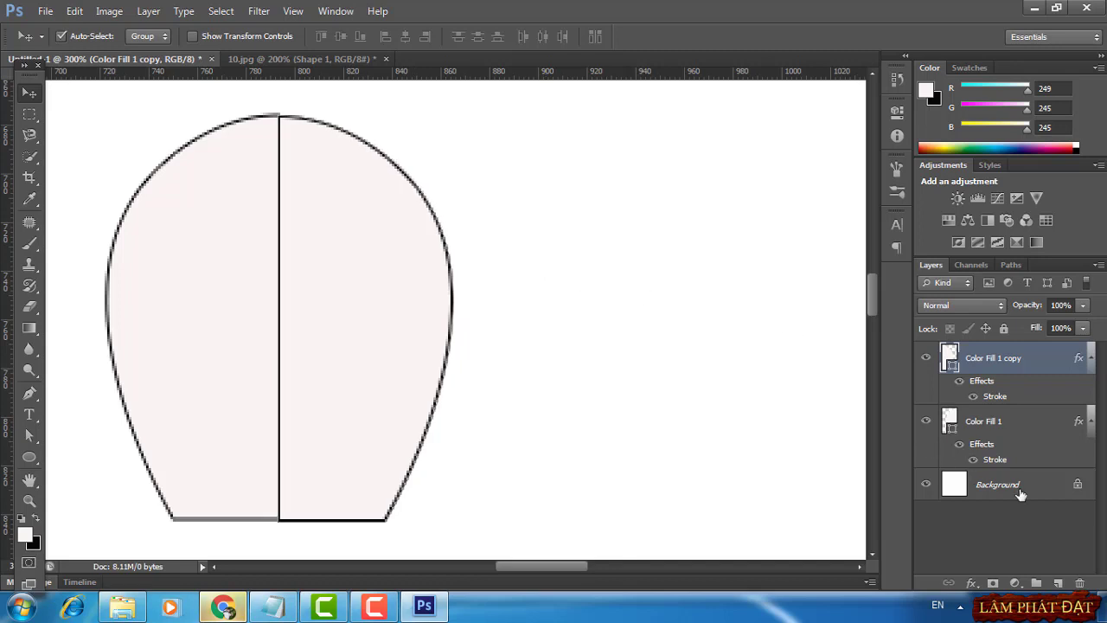
left_click(1020, 491)
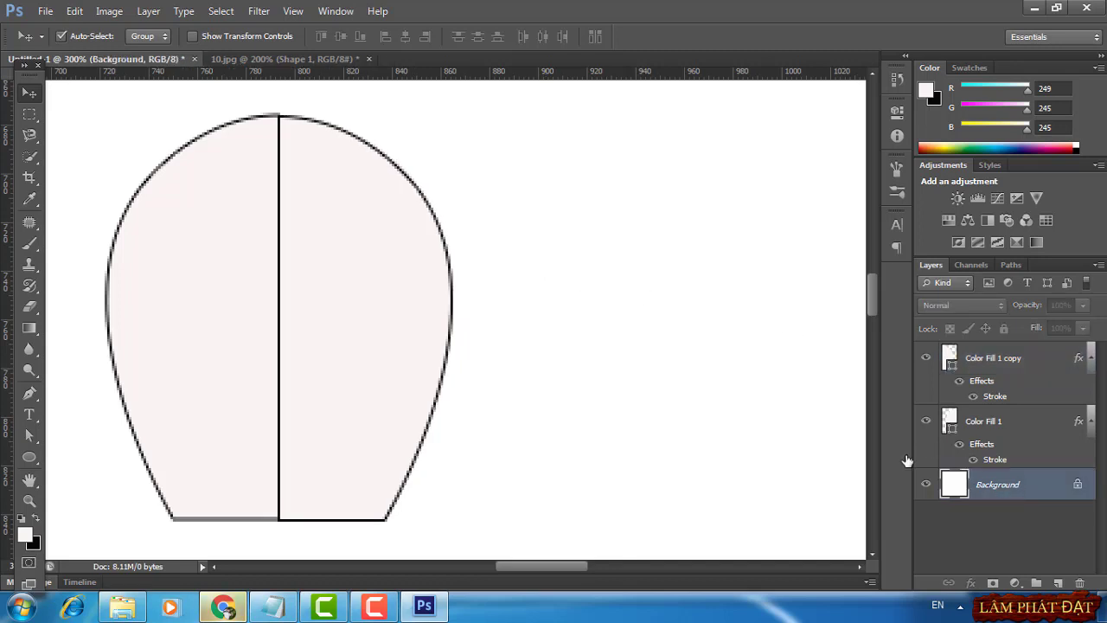
Check the 10.jpg label, group the 'Phần Chân (8 Miếng) Màu Đen' layers as Group 1, and hide Background
left_click(222, 60)
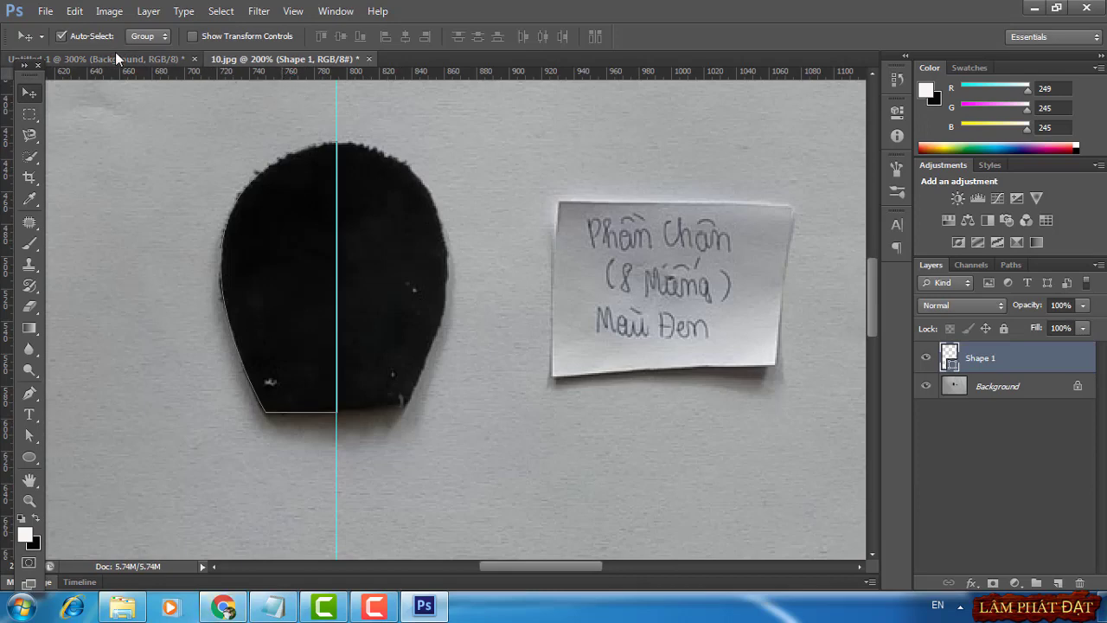
left_click(115, 57)
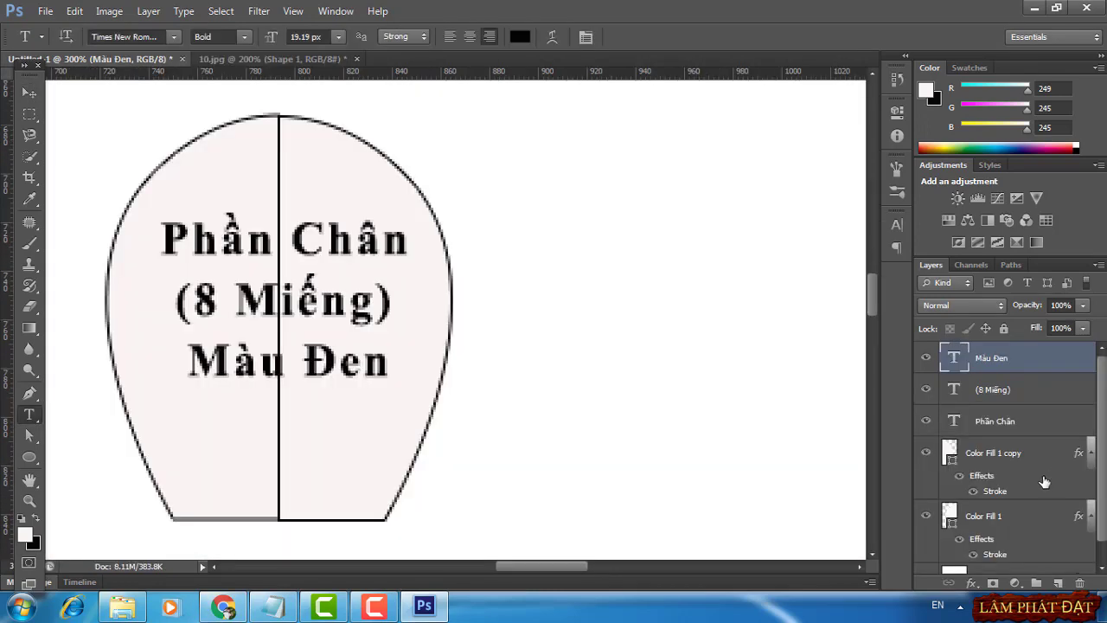
left_click(1004, 519, "shift")
key("ctrl+g")
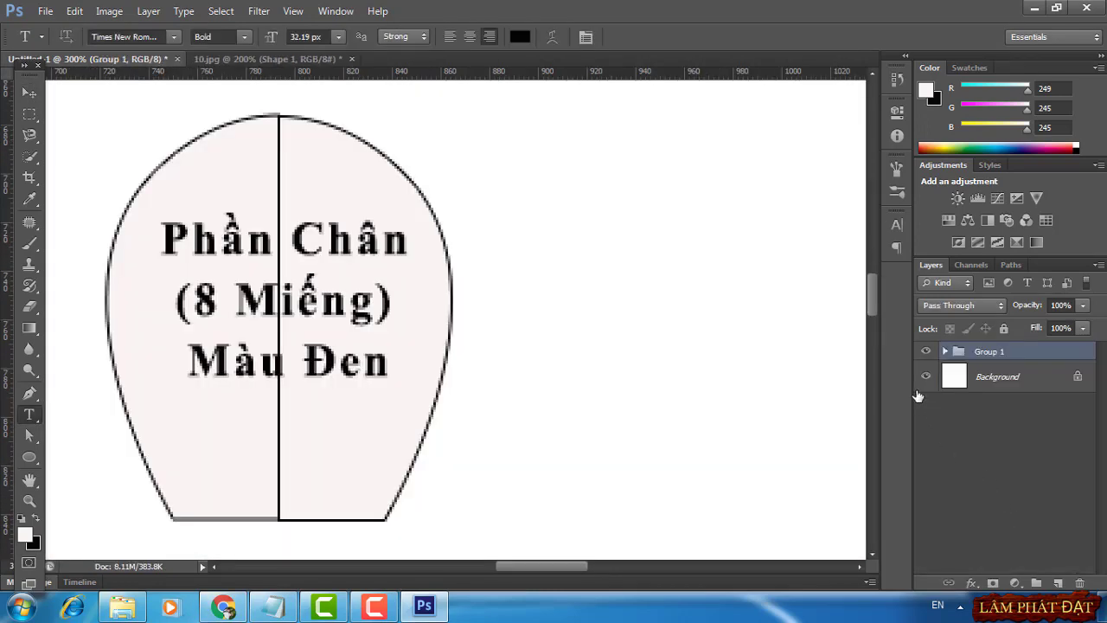
left_click(921, 378)
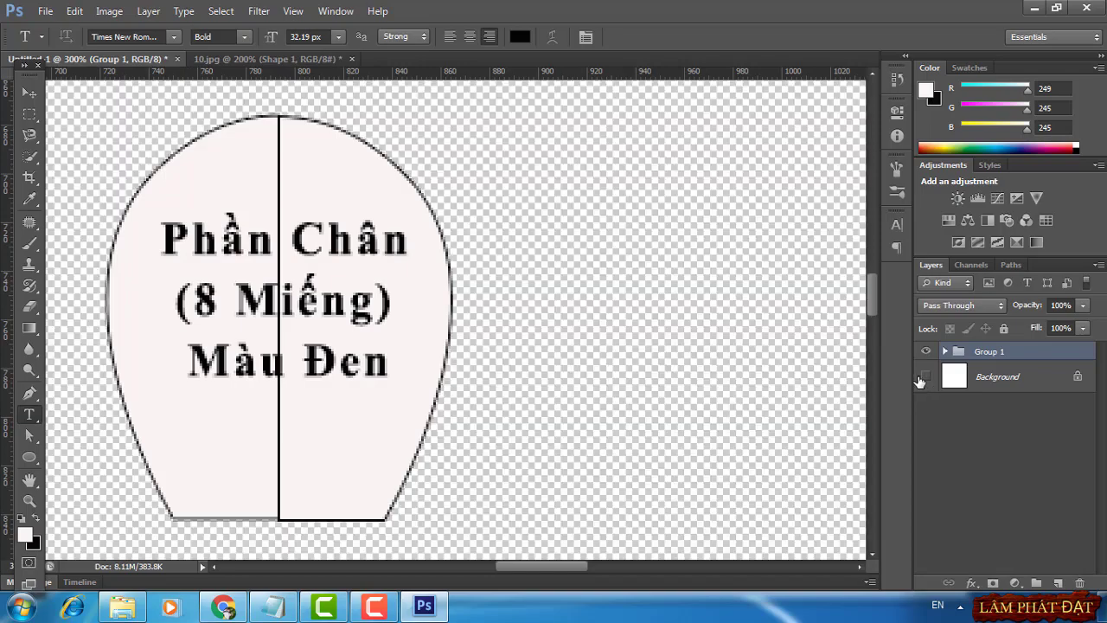
Export the foot template with Save for Web as PNG-8 named 10.png, then close 10.jpg unsaved
left_click(45, 10)
left_click(111, 235)
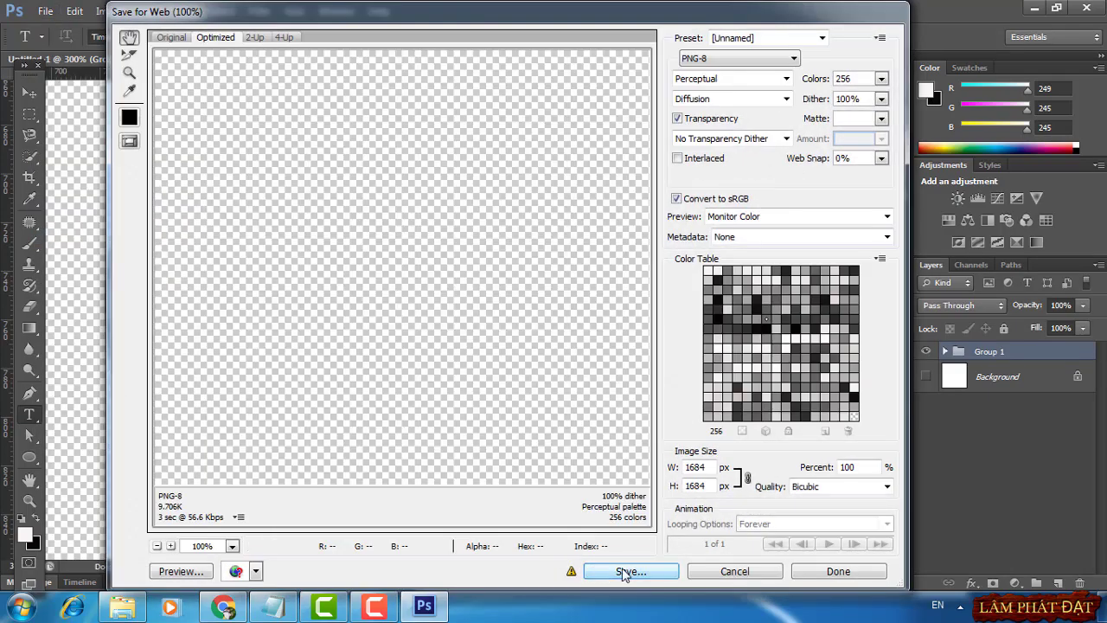
left_click(627, 562)
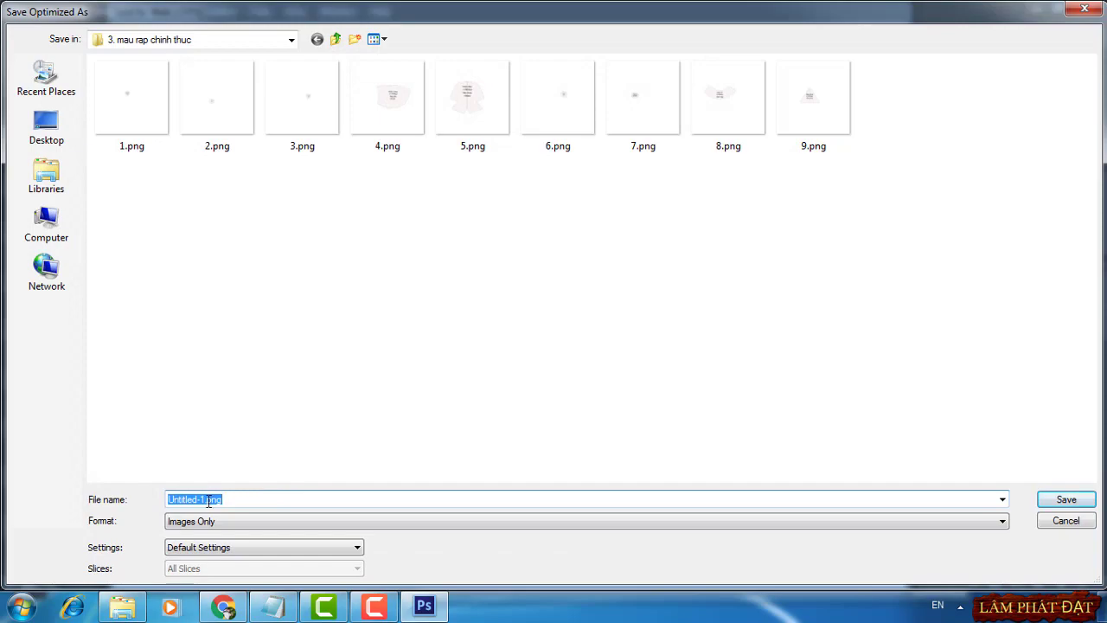
left_click(208, 500)
key("shift+Home")
type("10")
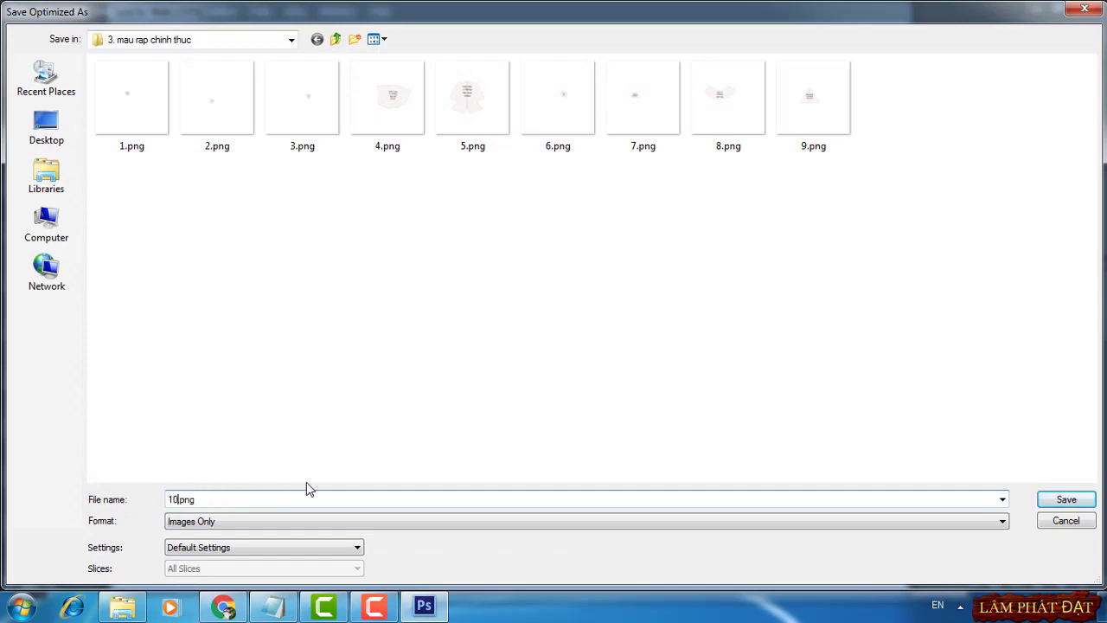
left_click(1064, 500)
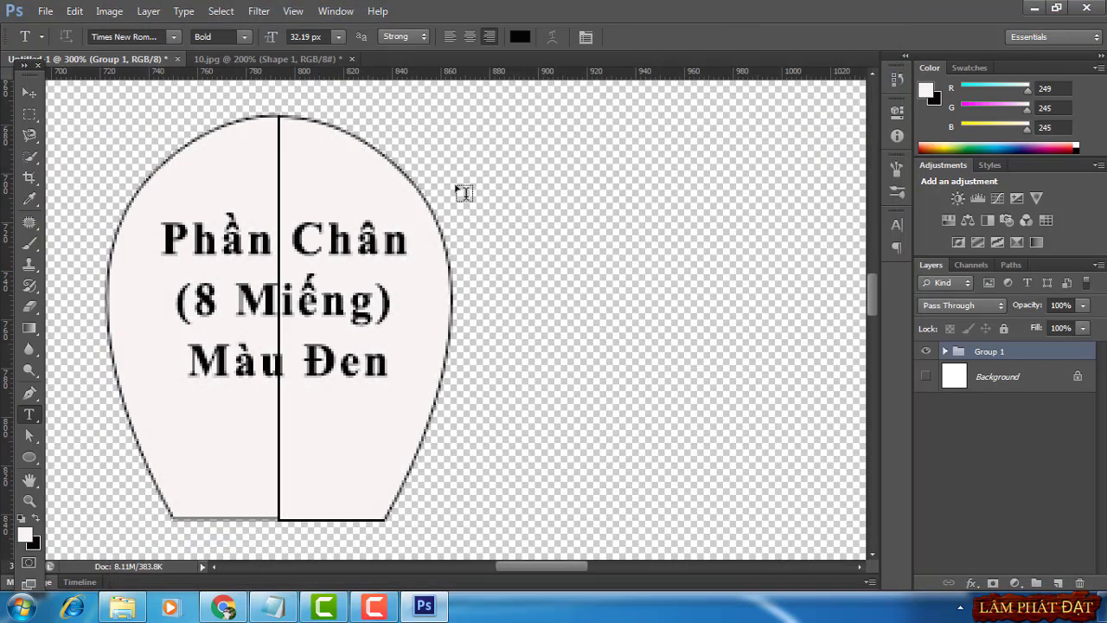
left_click(351, 59)
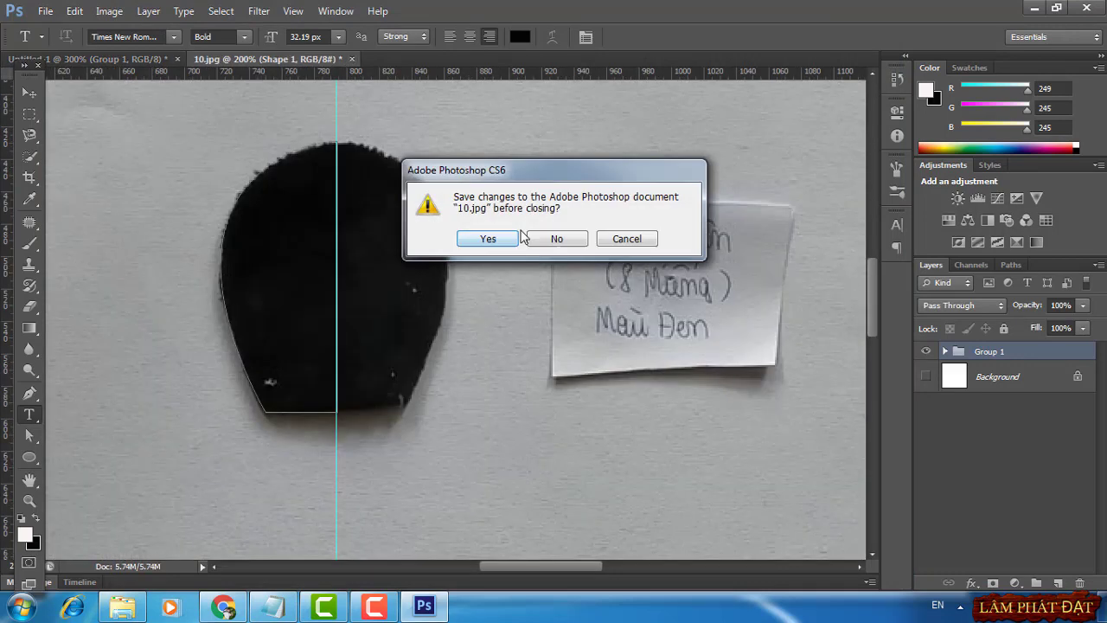
left_click(536, 239)
Open 11.jpg and zoom to 200%, centring the cream ear piece in view
left_click(44, 11)
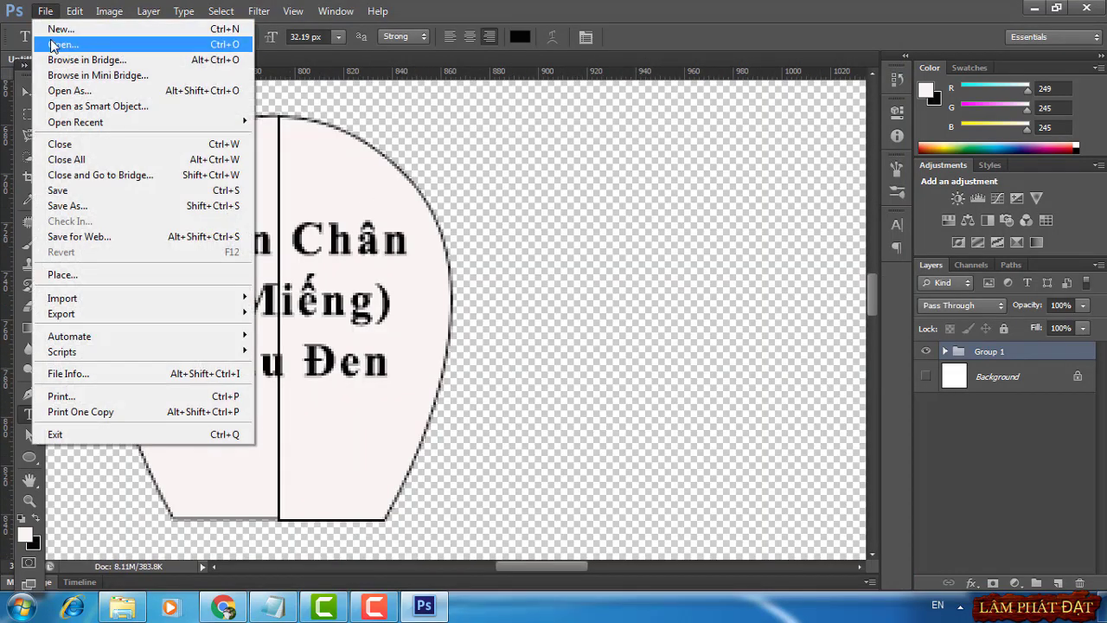
left_click(57, 43)
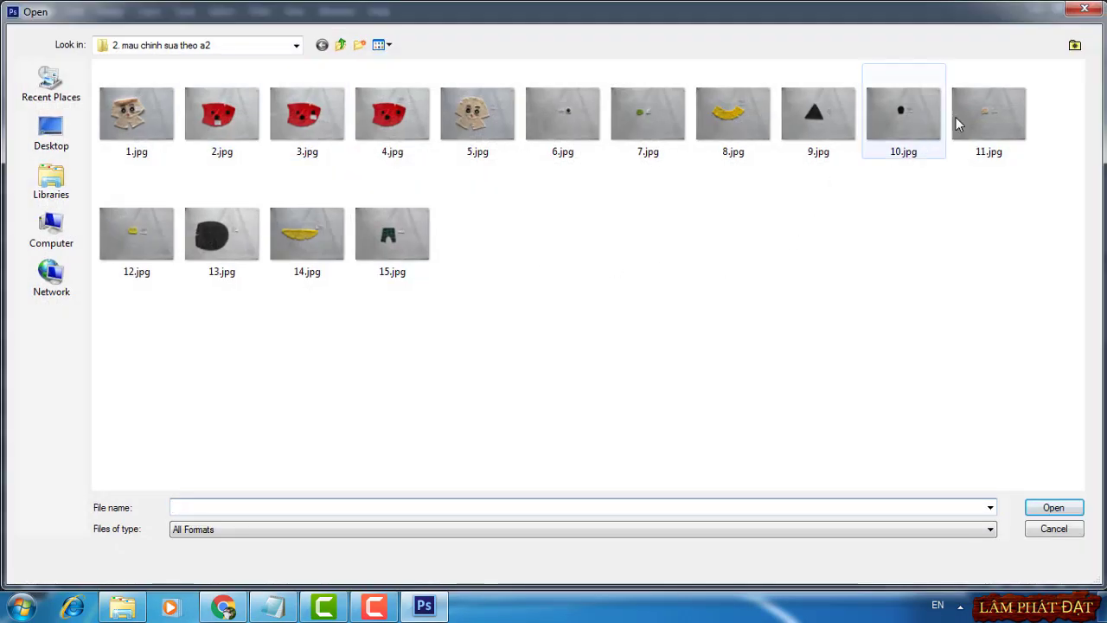
double_click(979, 112)
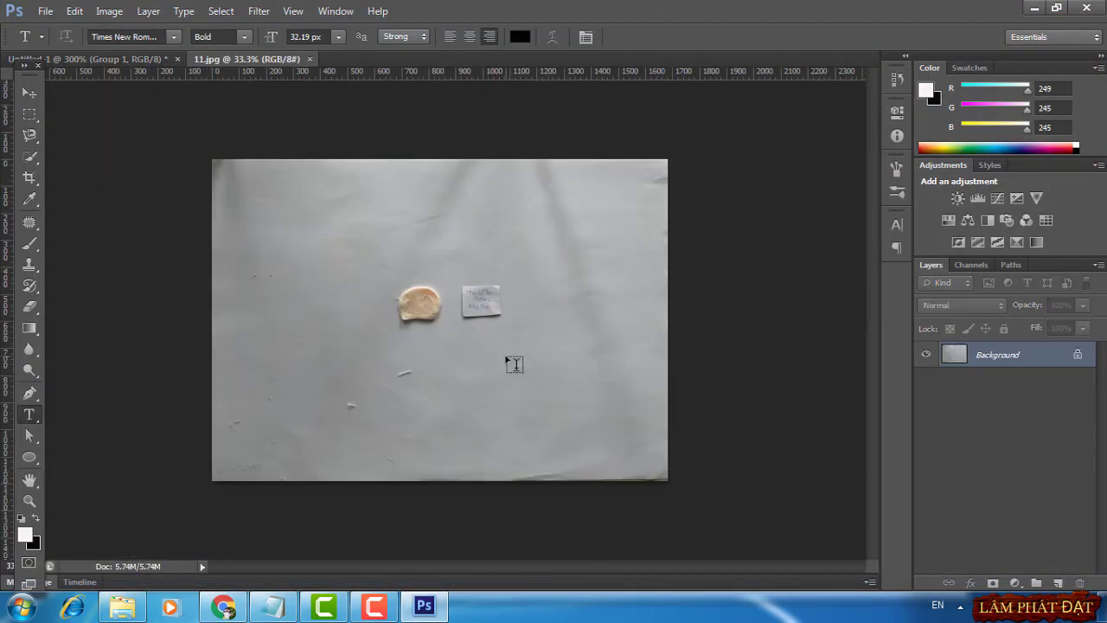
key("ctrl+plus")
key("ctrl+plus")
key("ctrl+plus")
key("ctrl+plus")
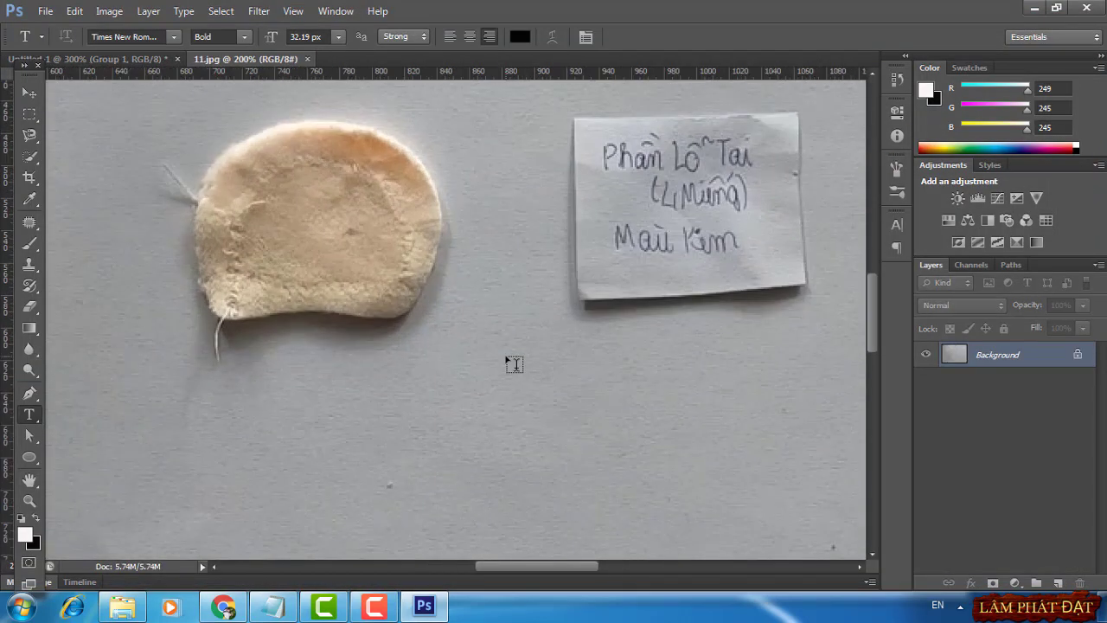
left_click_drag(680, 259, 671, 329)
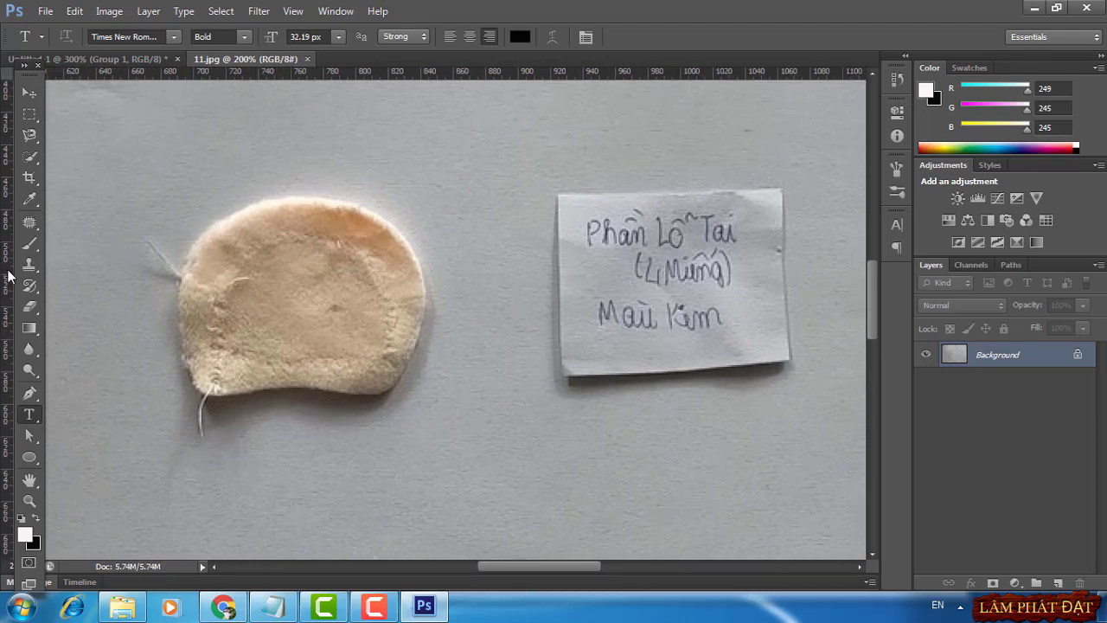
Place a vertical guide at about 770 px and start a Pen outline at its bottom
left_click_drag(7, 275, 307, 269)
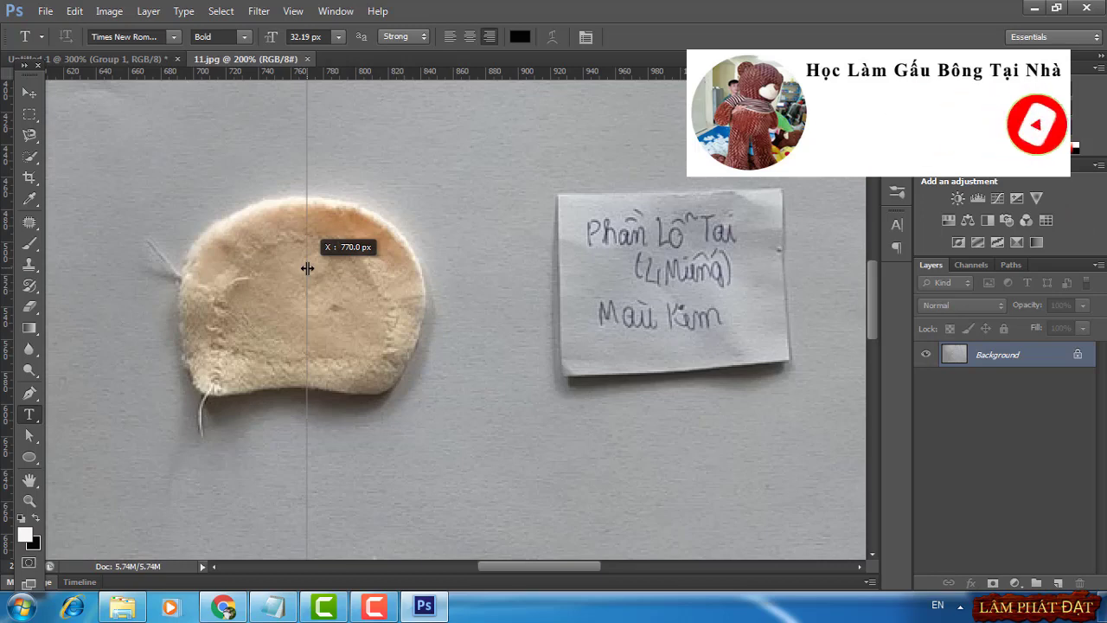
left_click_drag(307, 268, 307, 268)
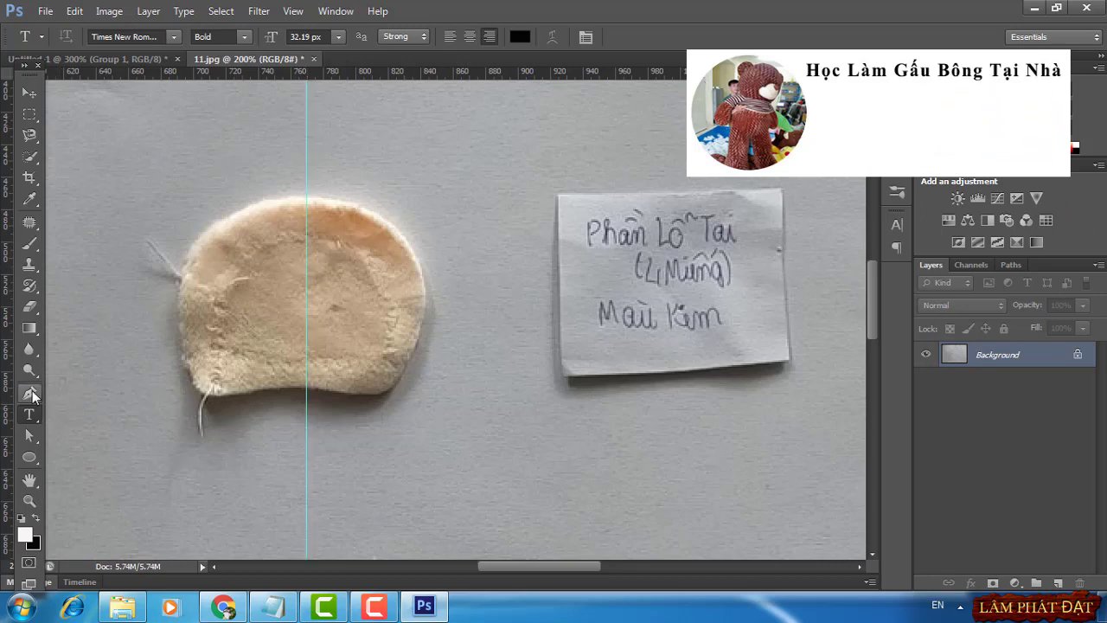
left_click(29, 394)
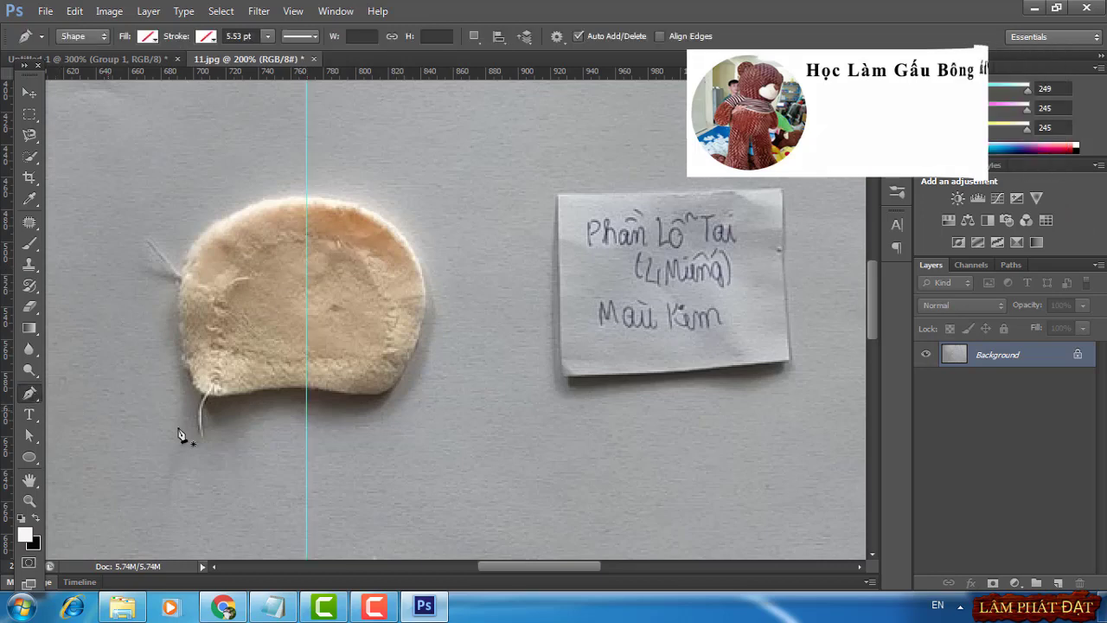
left_click(307, 391)
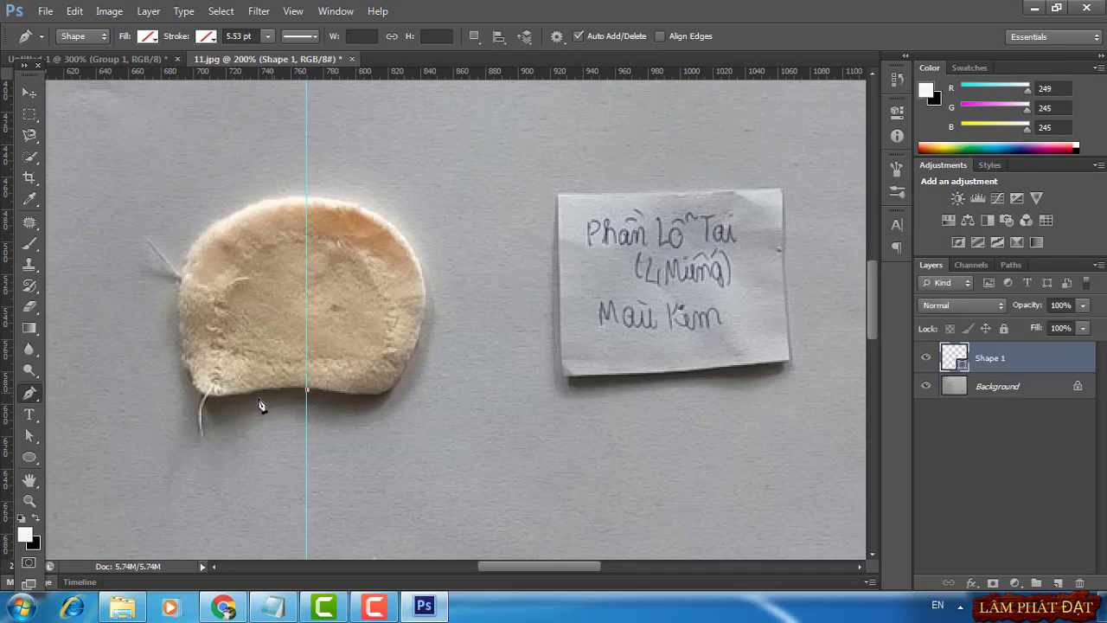
Trace the ear's left half with Pen anchors along the bottom, up the side, to the guide, closing the path
left_click(206, 396)
left_click_drag(187, 398, 168, 403)
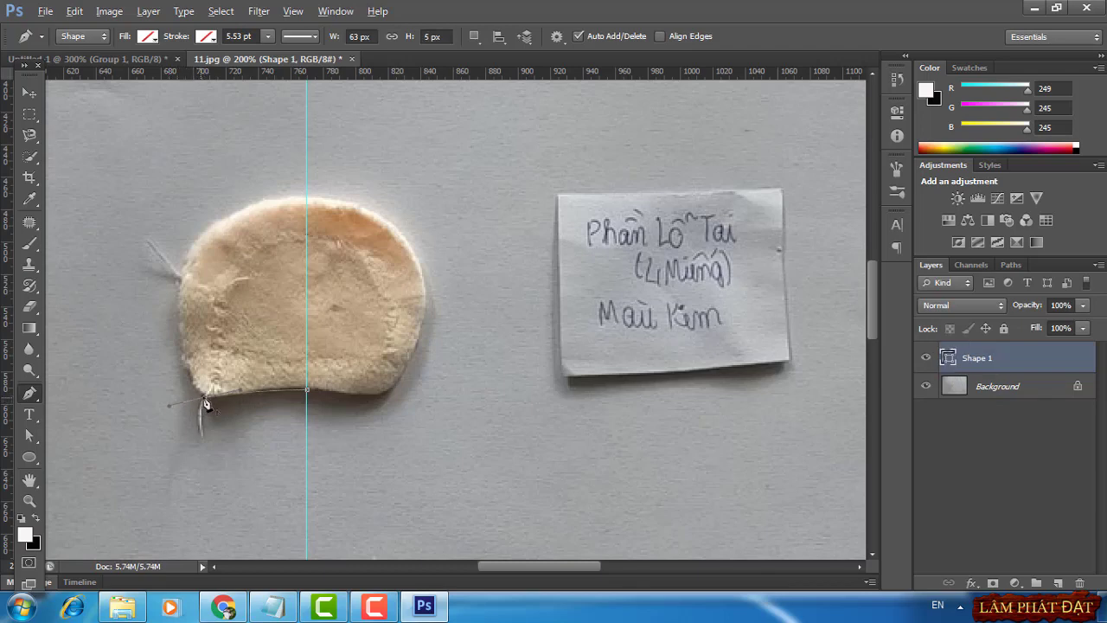
left_click(207, 397, "alt")
left_click_drag(200, 237, 253, 175)
left_click(225, 211)
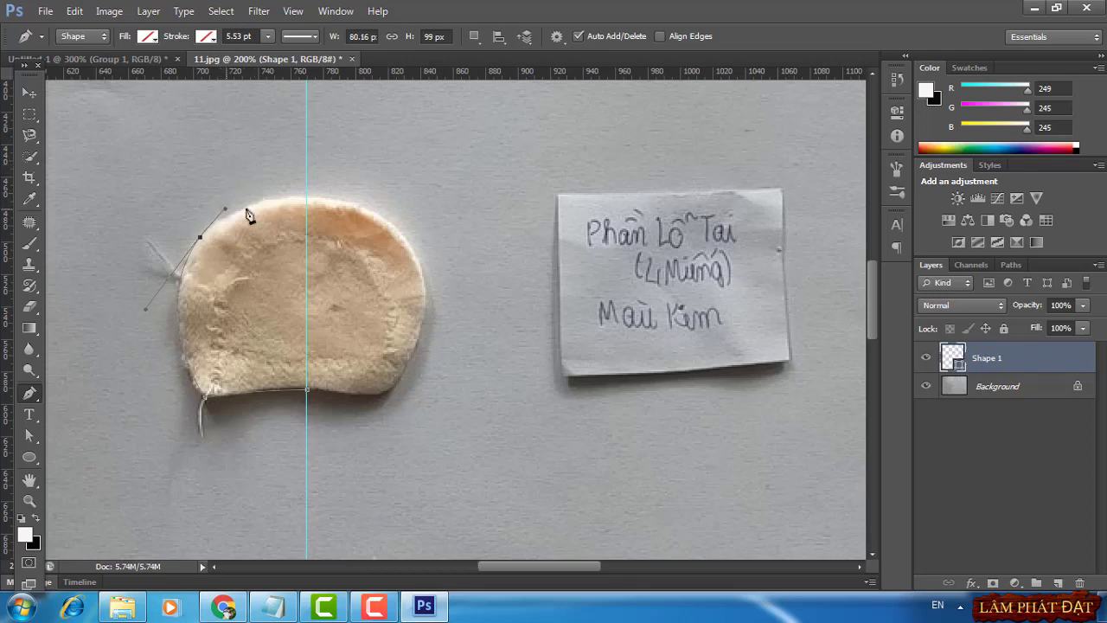
left_click_drag(307, 235, 307, 204)
key("ctrl+z")
left_click_drag(307, 198, 340, 198)
left_click(308, 199, "alt")
left_click(309, 393)
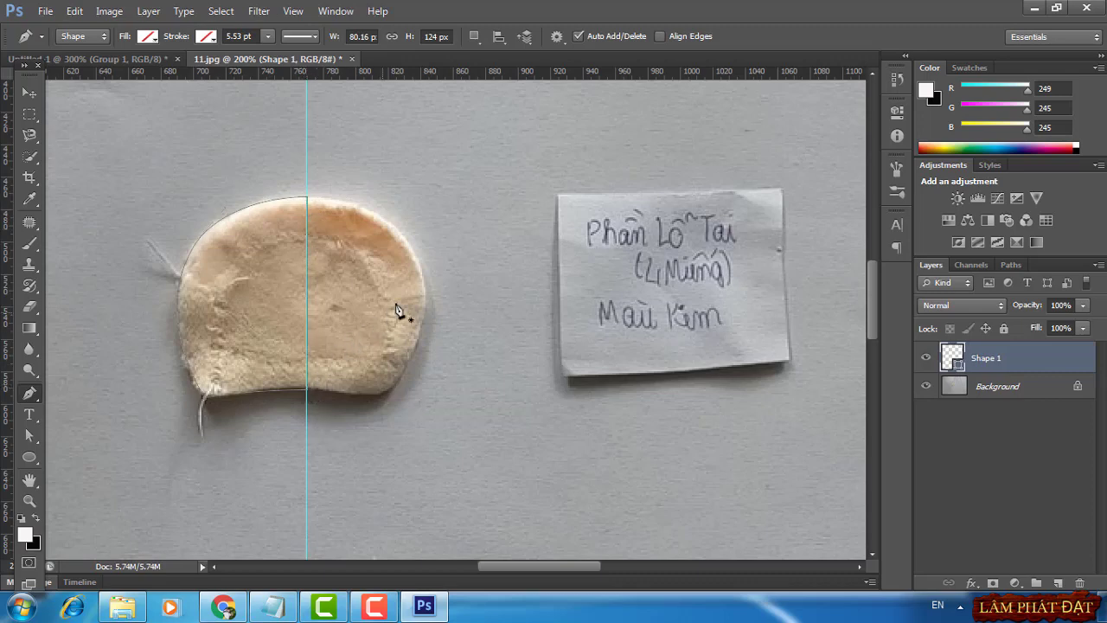
Delete the previous Group 1 in Untitled-1 and paste in the traced ear outline
left_click(91, 57)
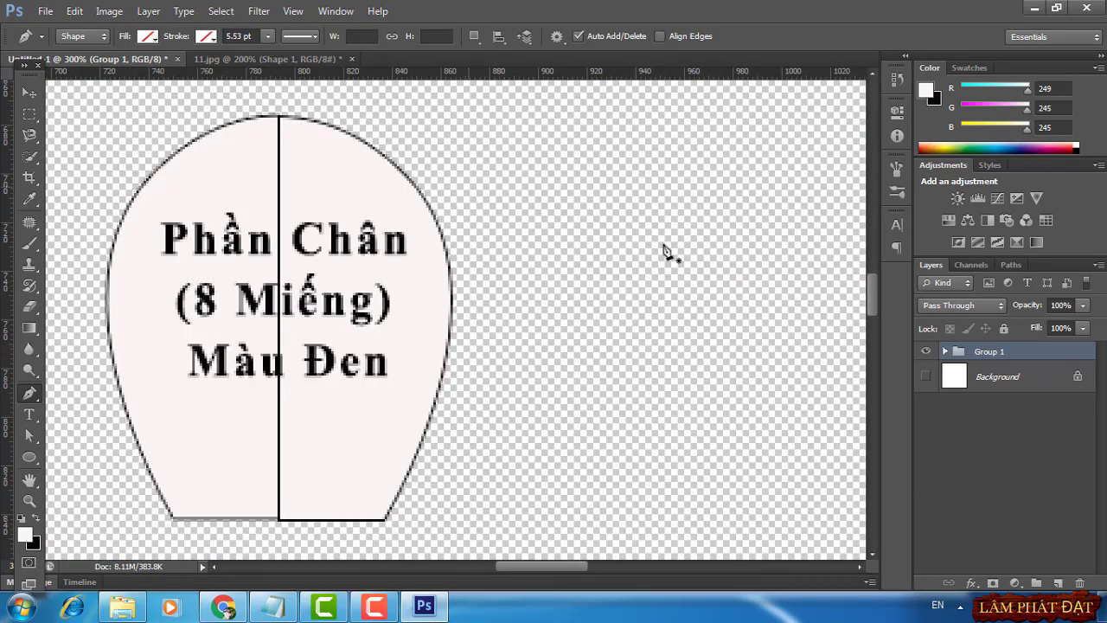
right_click(986, 350)
left_click(852, 219)
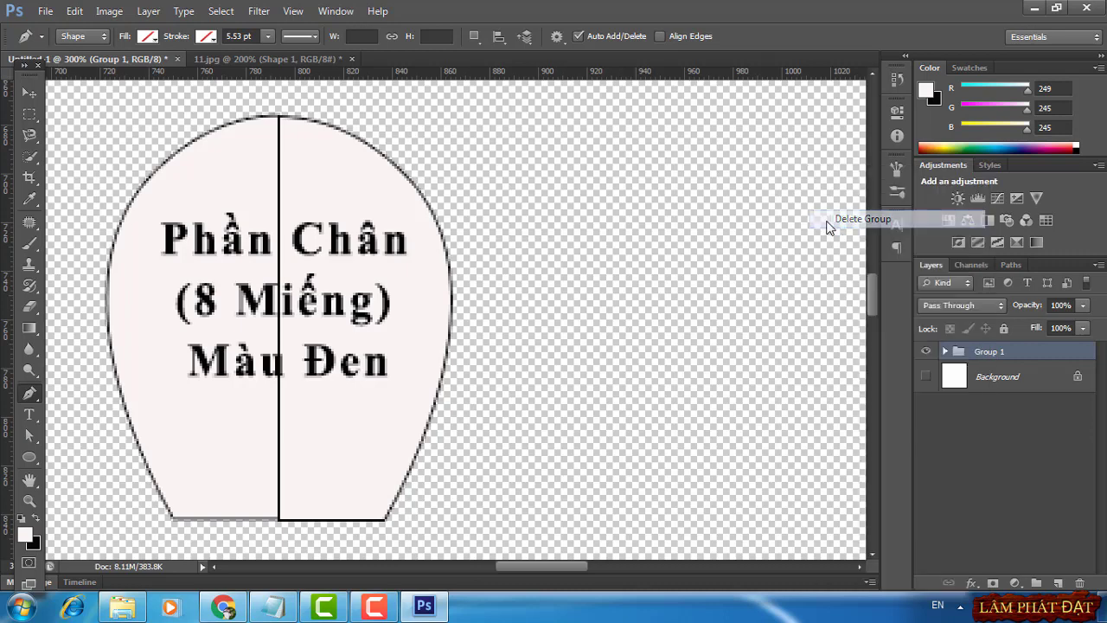
left_click(548, 241)
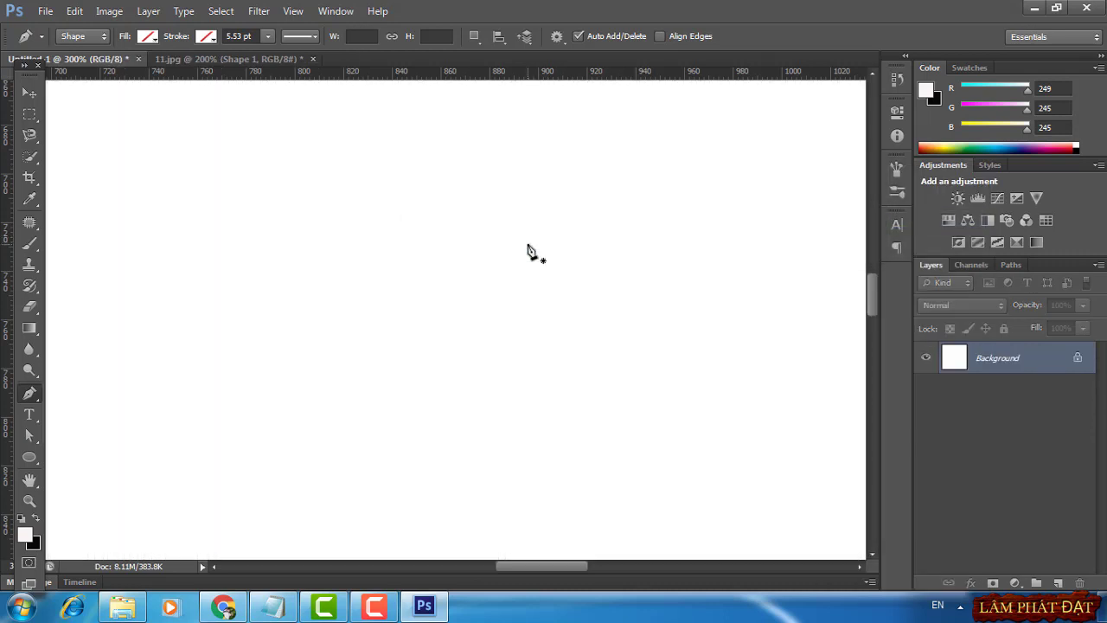
key("ctrl+v")
Fill the pasted outline with solid colour f9f5f5
left_click_drag(316, 350, 475, 310)
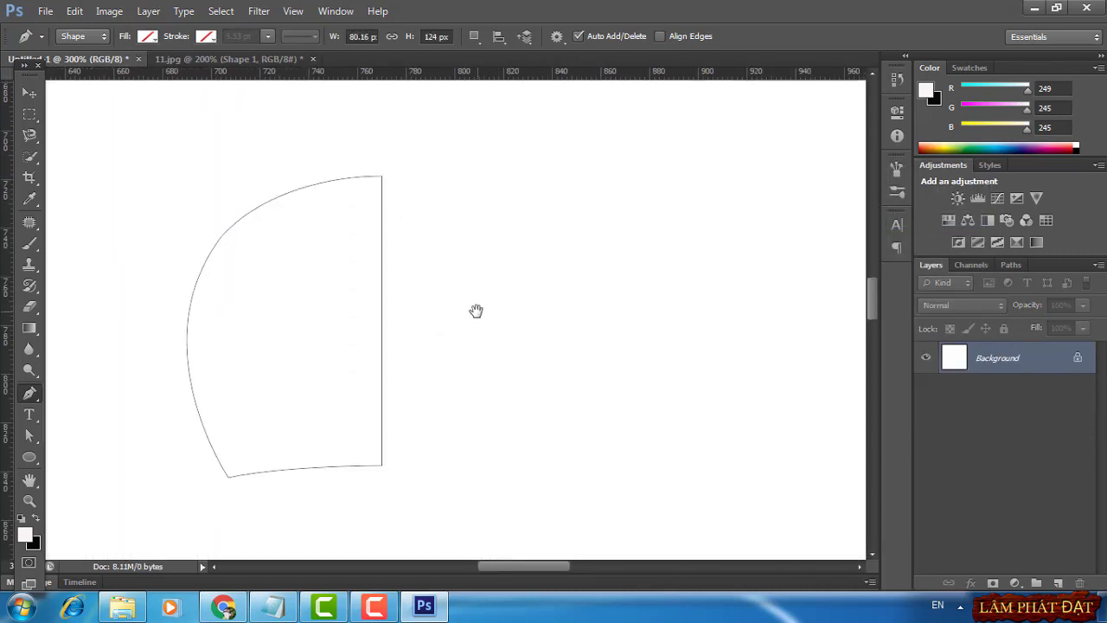
left_click(1014, 582)
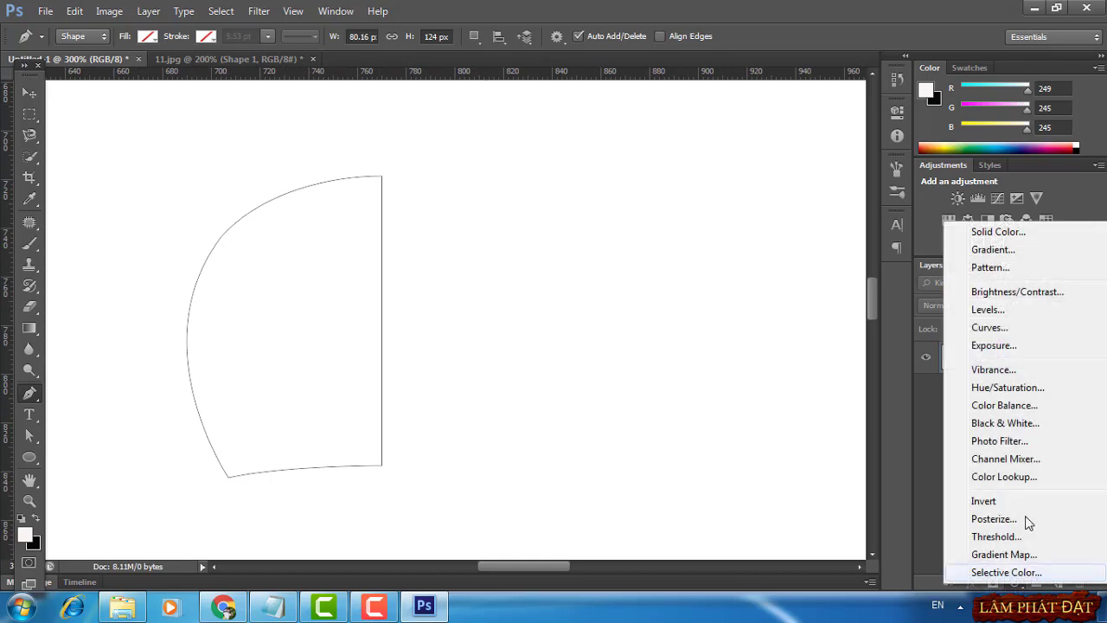
left_click(999, 232)
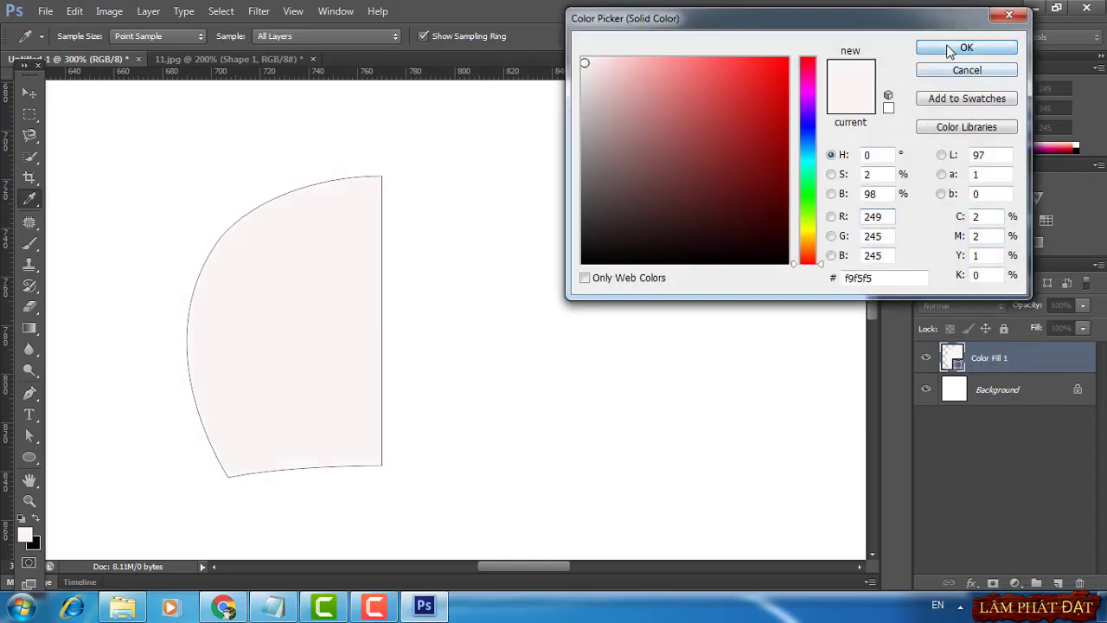
left_click(949, 49)
Add a 1 px inside stroke in near-black 080808 to the half piece
left_click(969, 583)
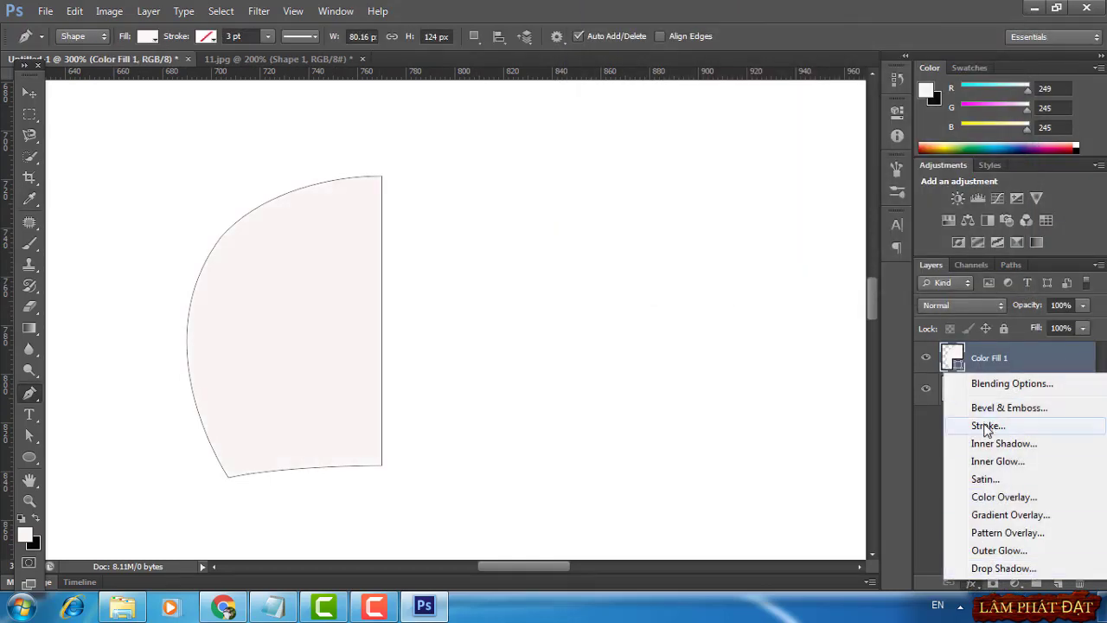
left_click(971, 425)
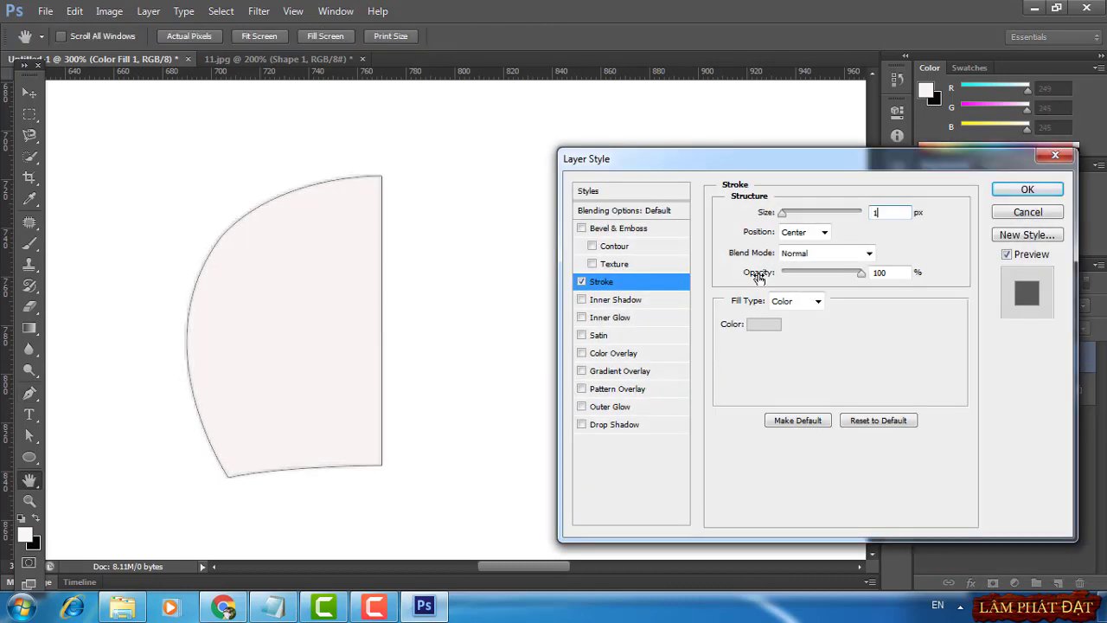
left_click(804, 232)
left_click(795, 262)
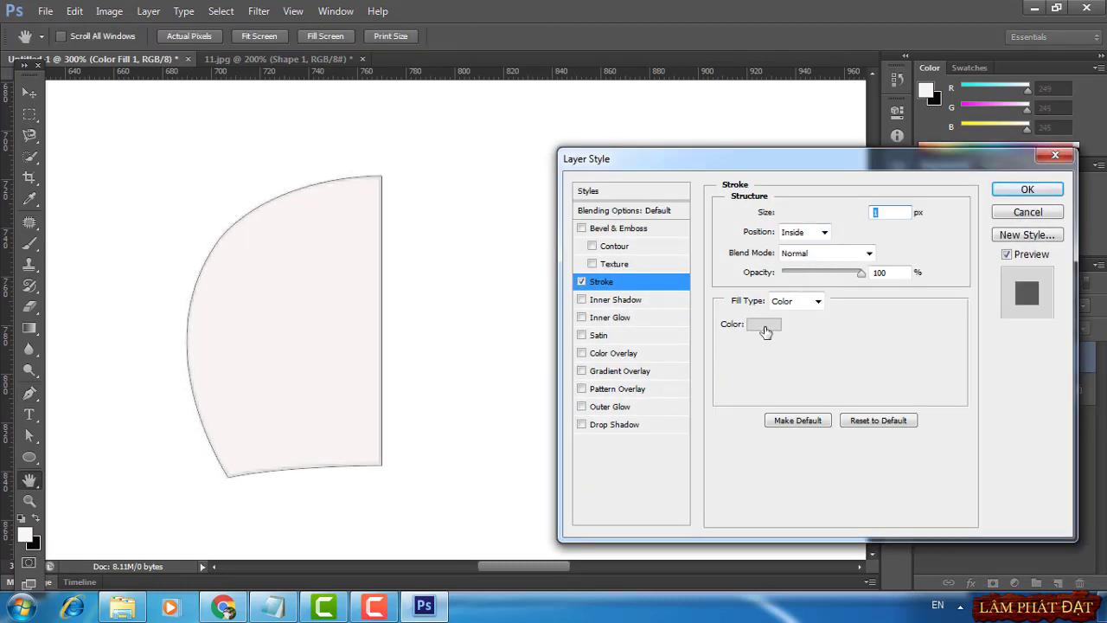
left_click(763, 325)
left_click(583, 257)
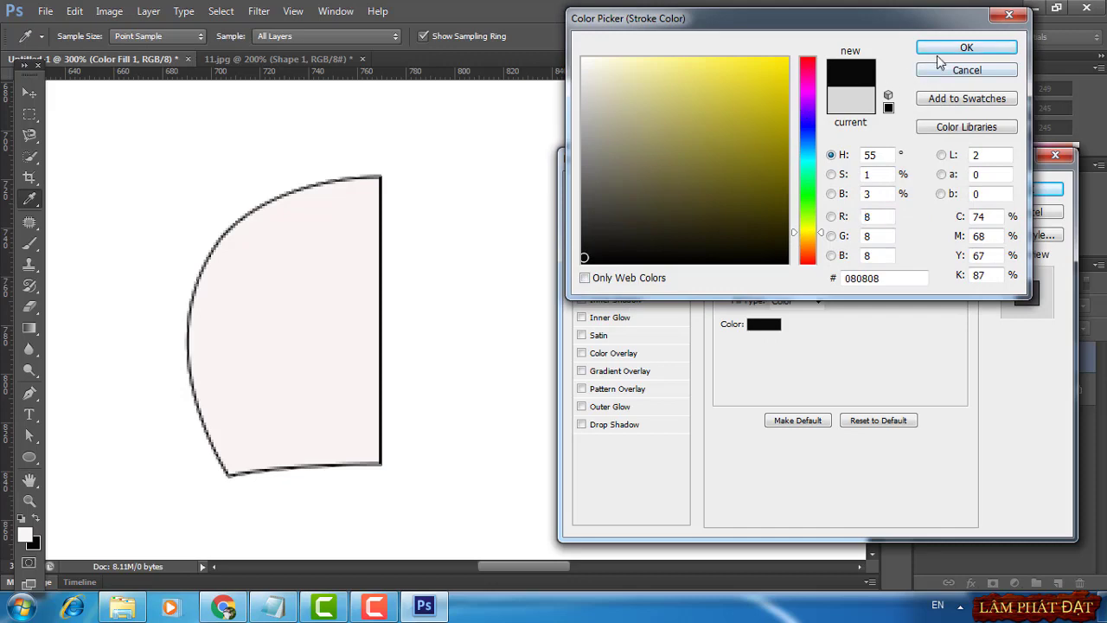
left_click(967, 47)
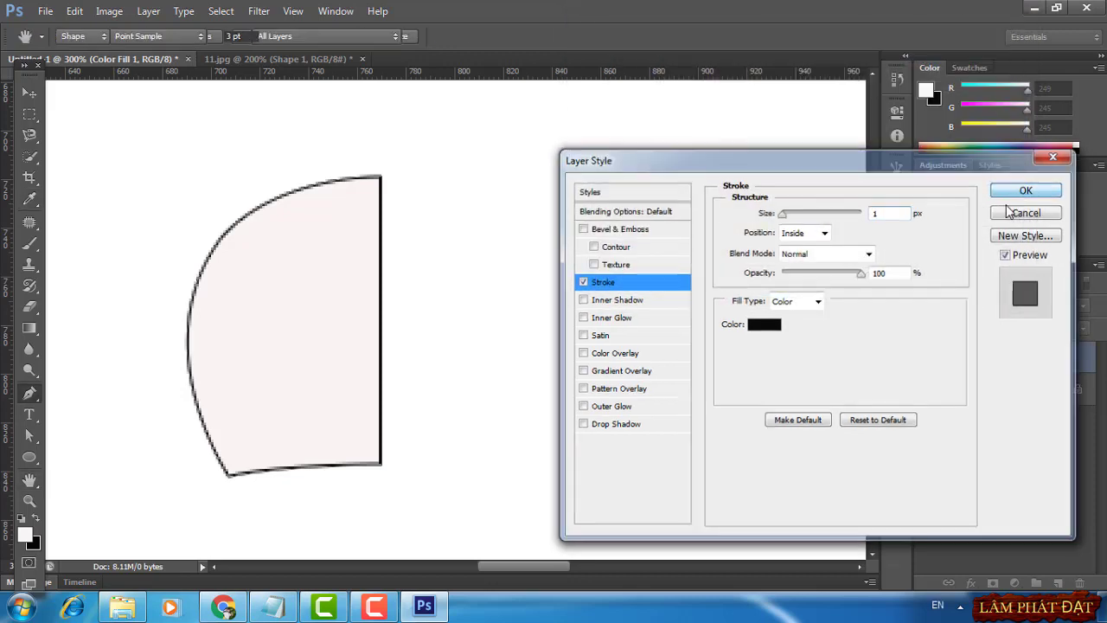
key("Return")
right_click(1005, 370)
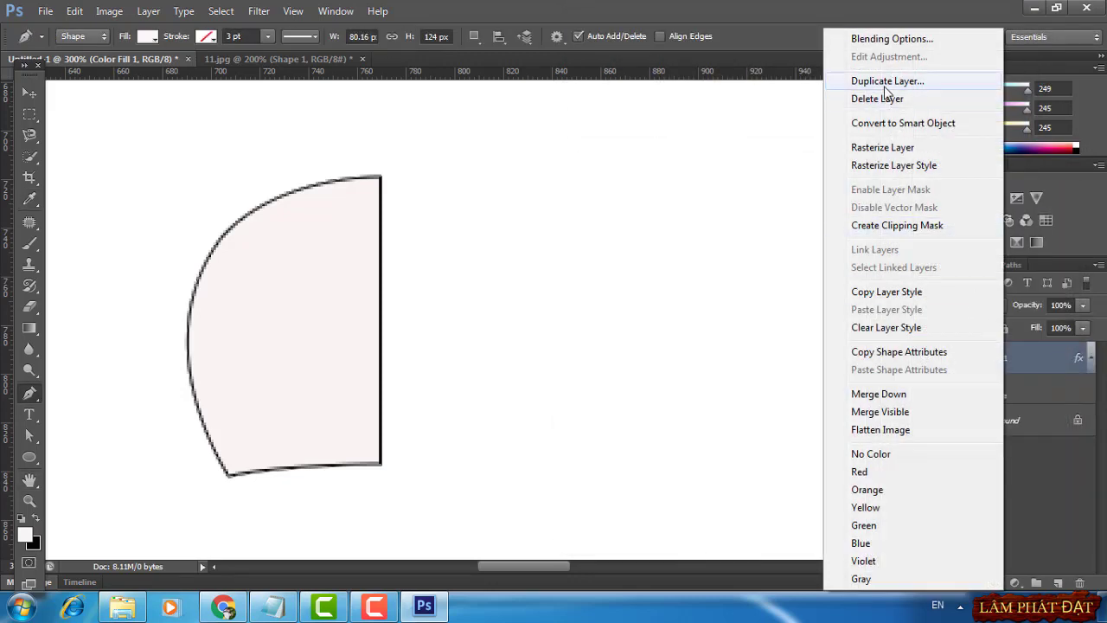
Duplicate the stroked half piece and drag the copy to the right
left_click(886, 81)
left_click(702, 182)
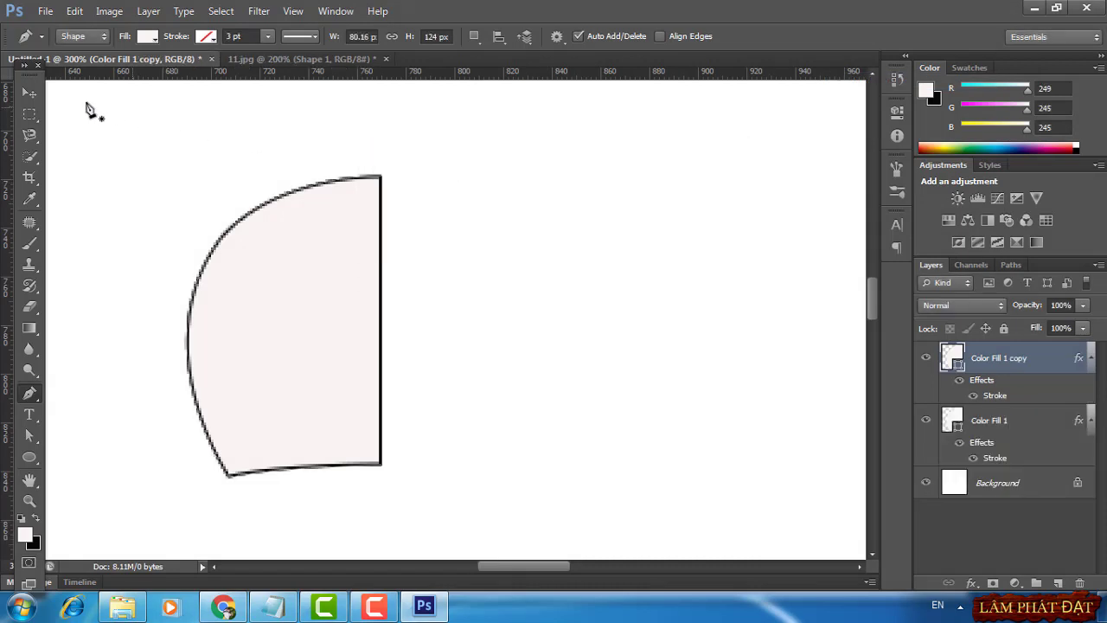
left_click(26, 94)
left_click_drag(551, 335, 587, 336)
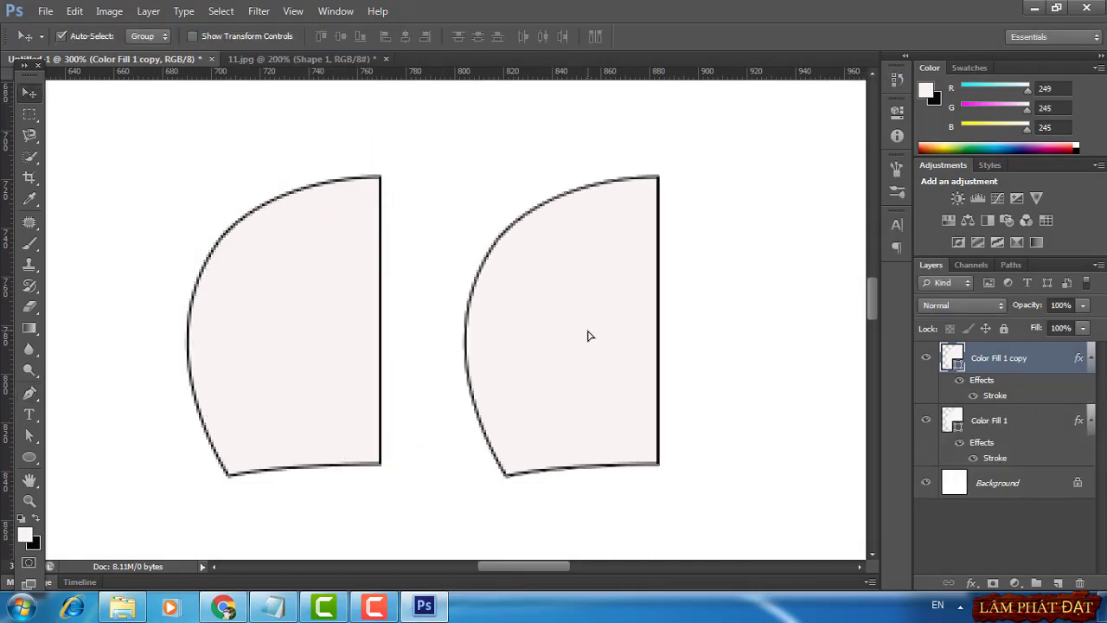
Flip the copy horizontally and butt it against the original's straight edge to form the full piece
key("ctrl+t")
right_click(596, 277)
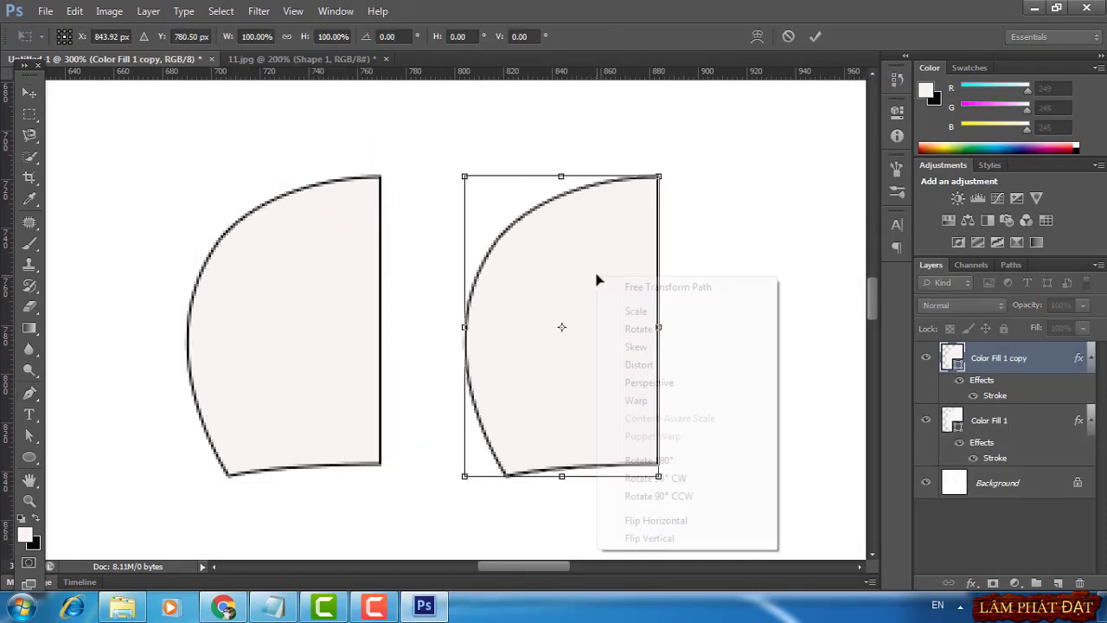
left_click(656, 521)
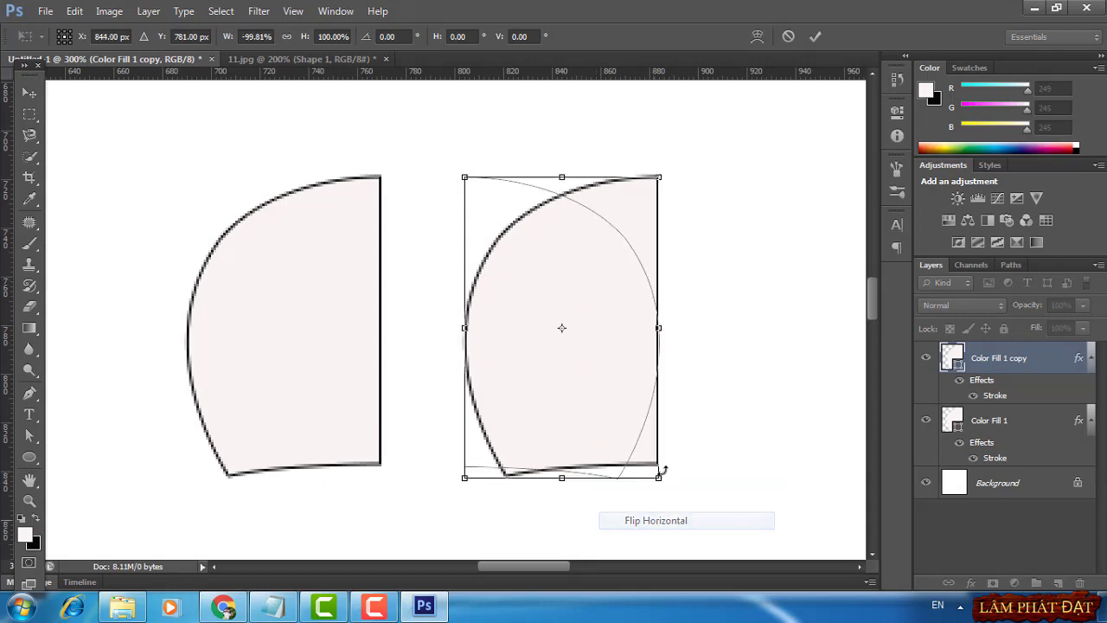
left_click(815, 36)
left_click_drag(557, 340, 473, 339)
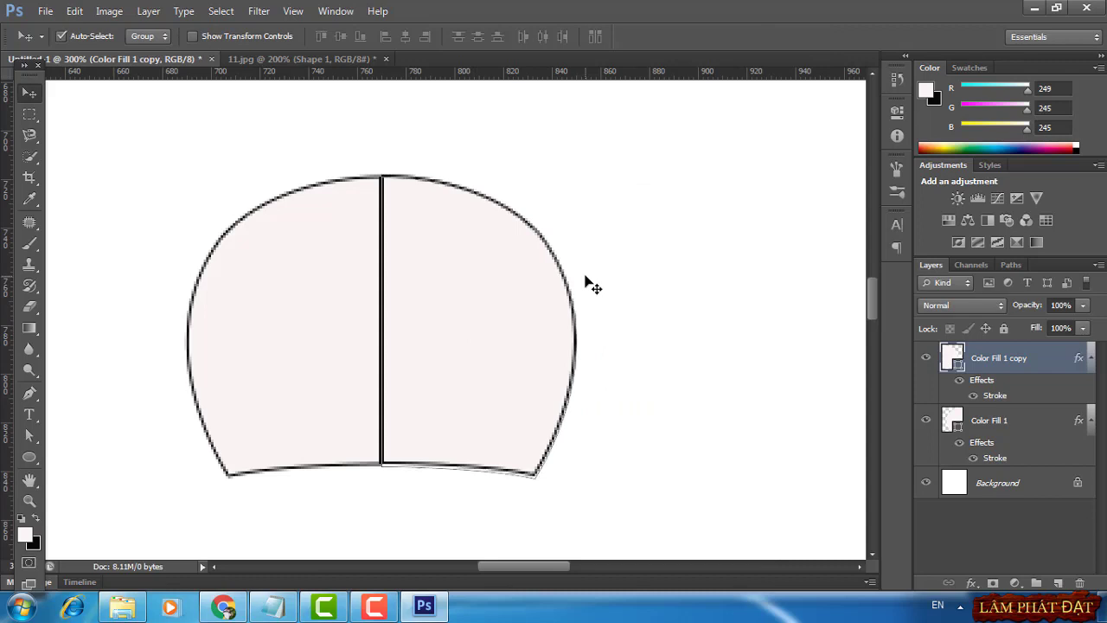
key("Left")
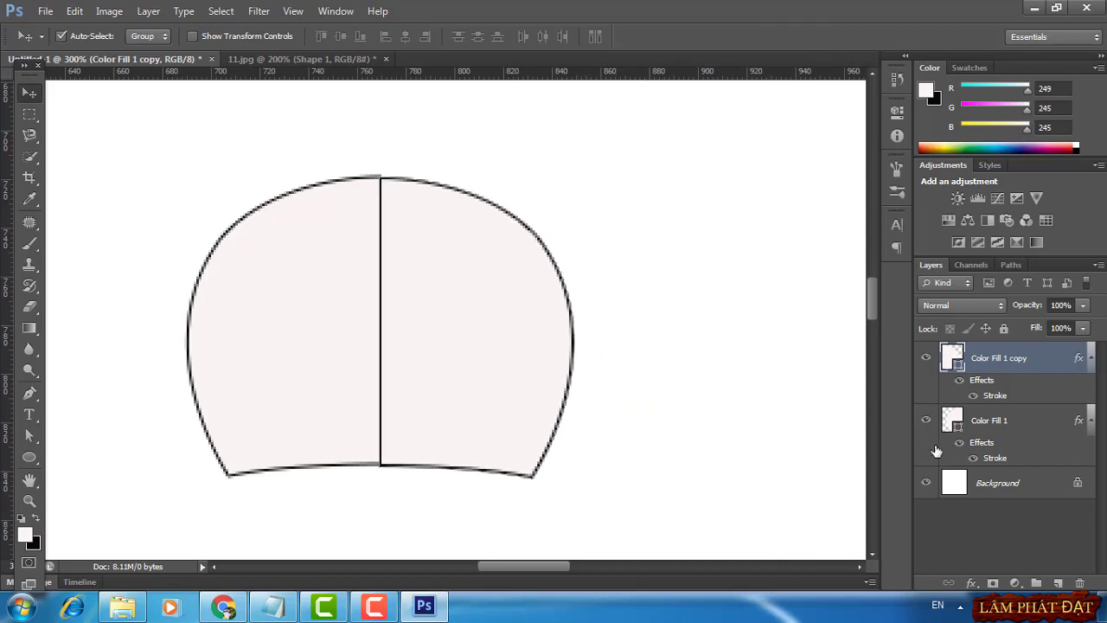
left_click(977, 484)
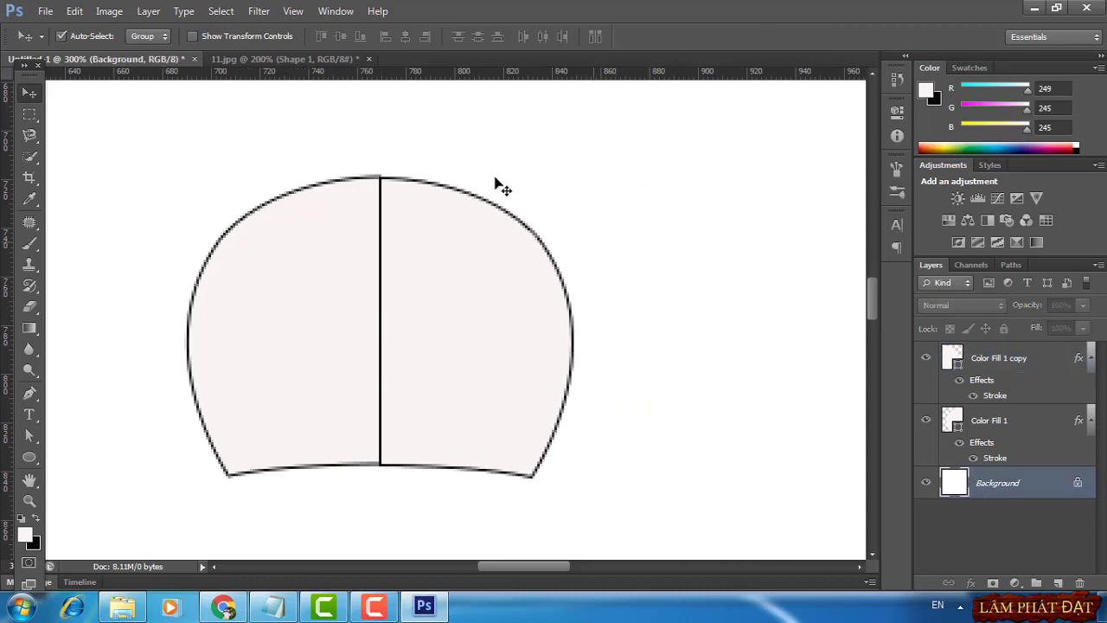
Check the 'Phần Lỗ Tai (4 Miếng) Màu Kem' label and group the piece's layers into Group 1
left_click(259, 58)
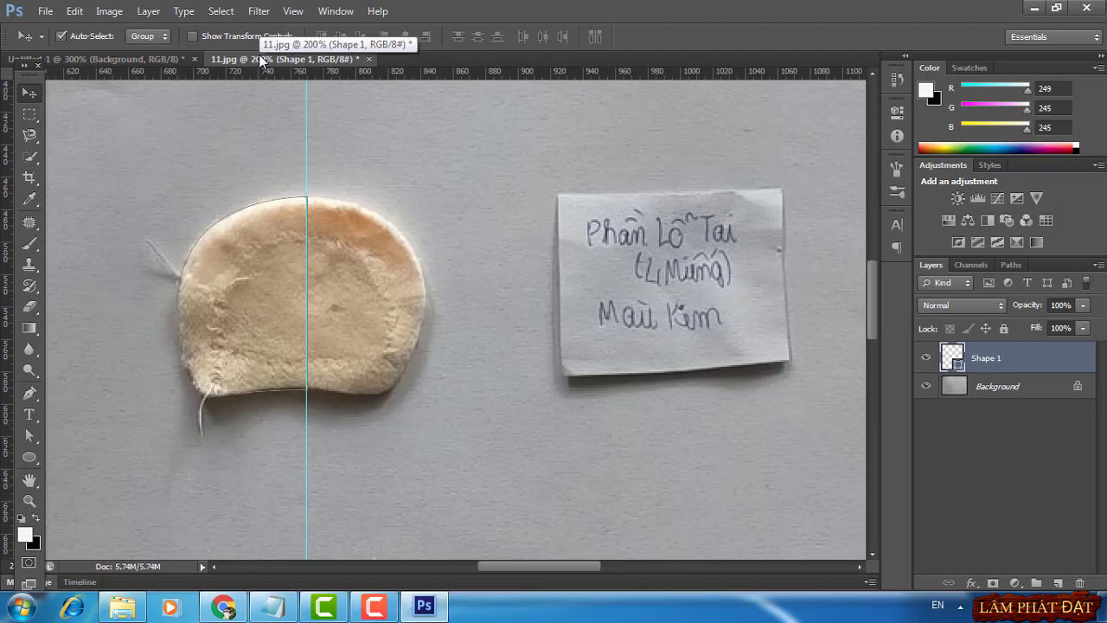
left_click(154, 61)
scroll(991, 499, "down", 1)
left_click(991, 499, "shift")
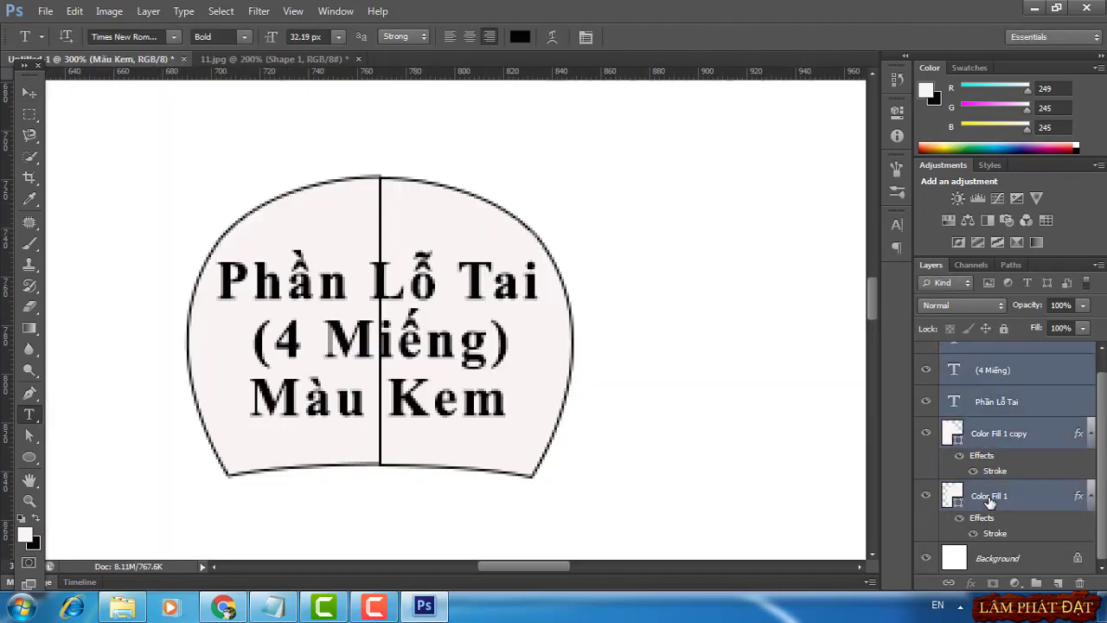
key("ctrl+g")
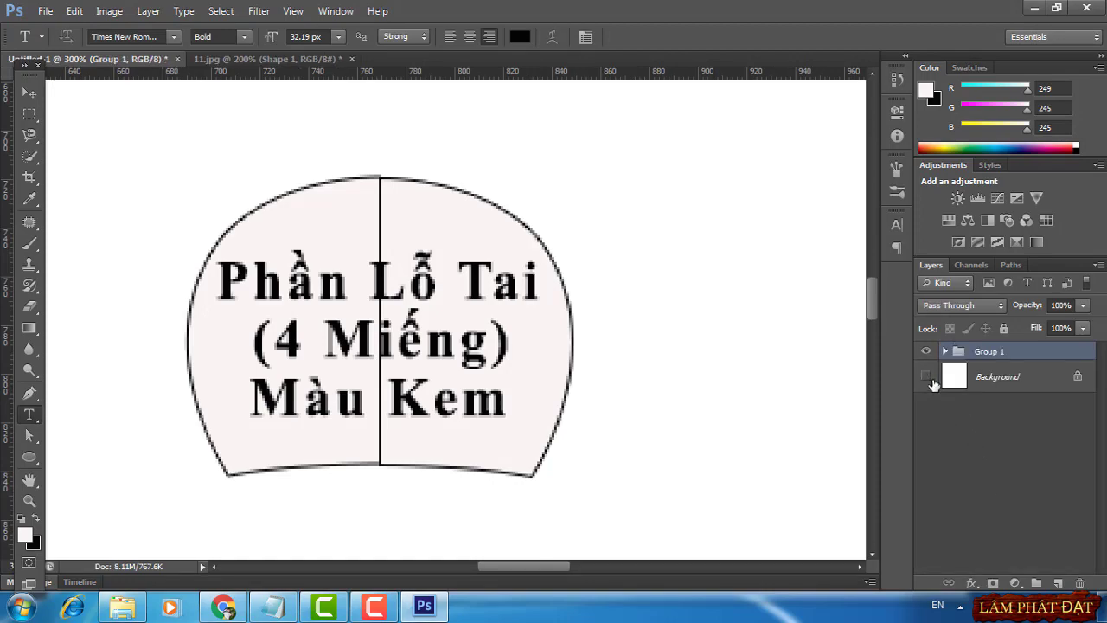
Export the ear template with Save for Web as a transparent PNG named 1.png
left_click(48, 13)
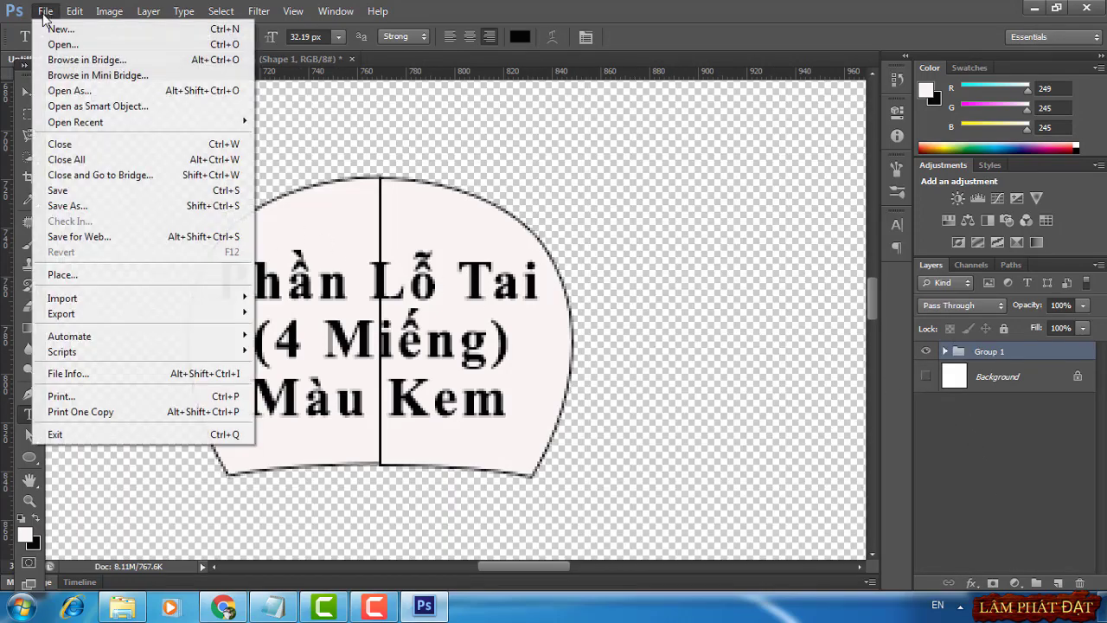
left_click(115, 236)
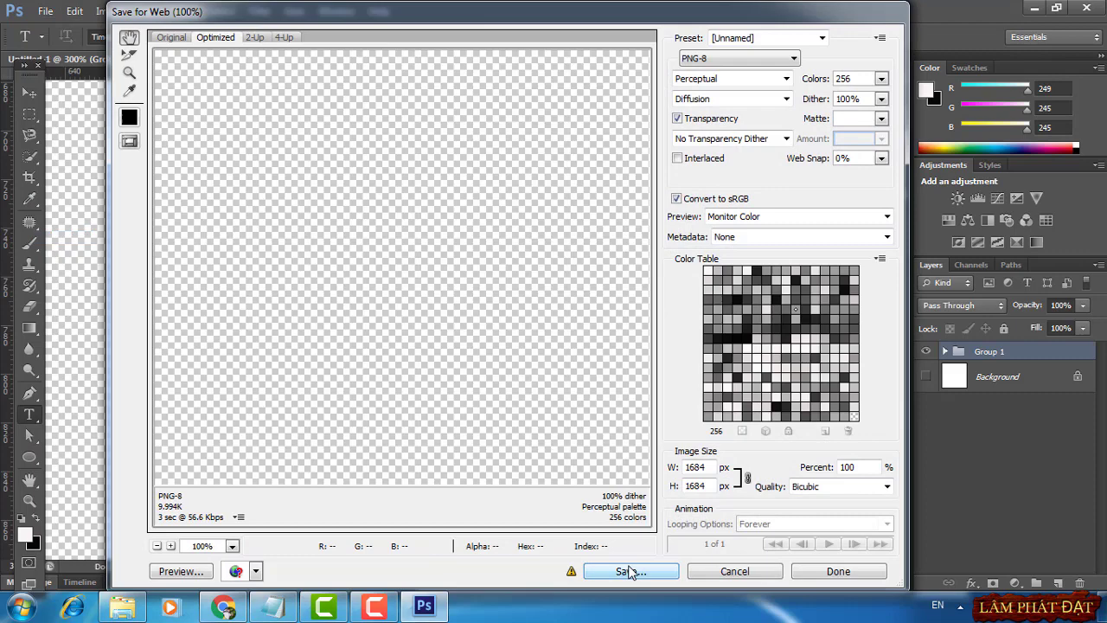
left_click(630, 571)
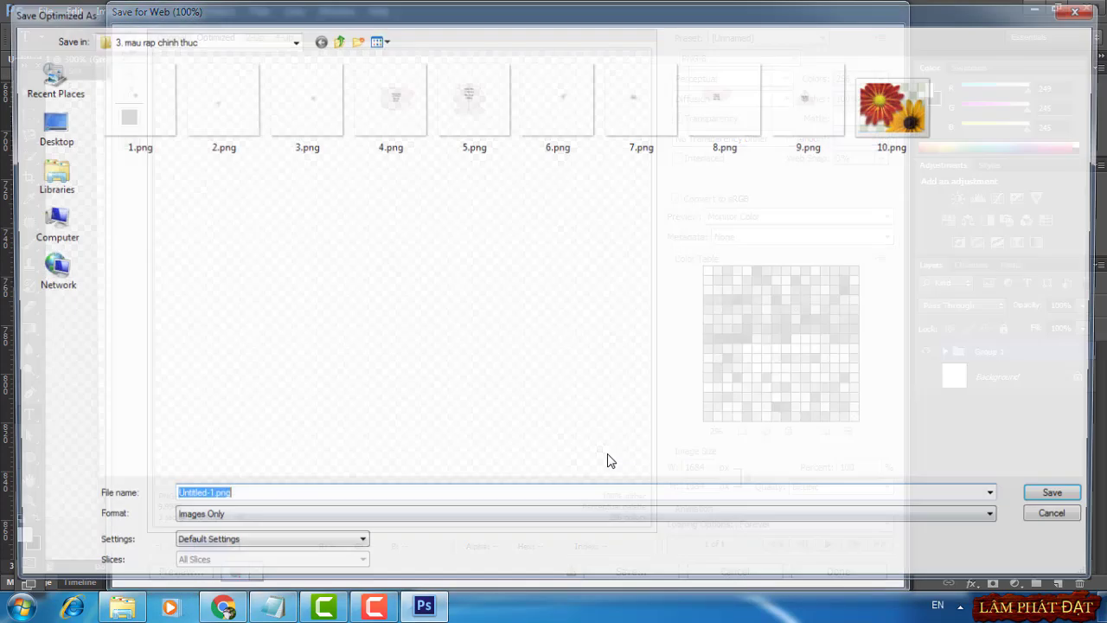
left_click_drag(204, 502, 126, 507)
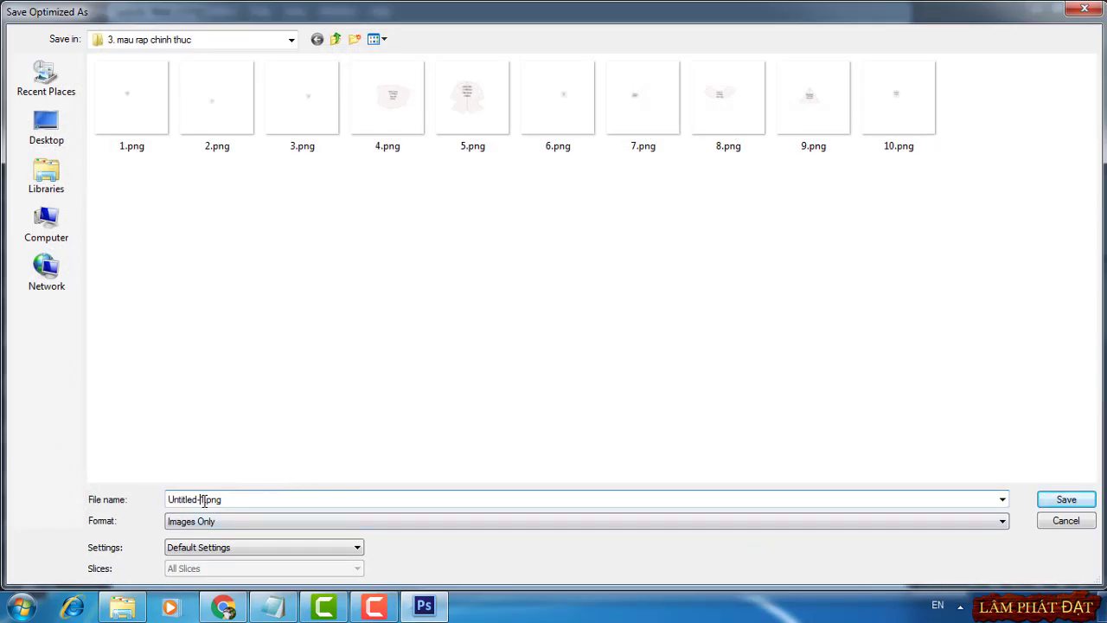
type("1")
left_click(1046, 503)
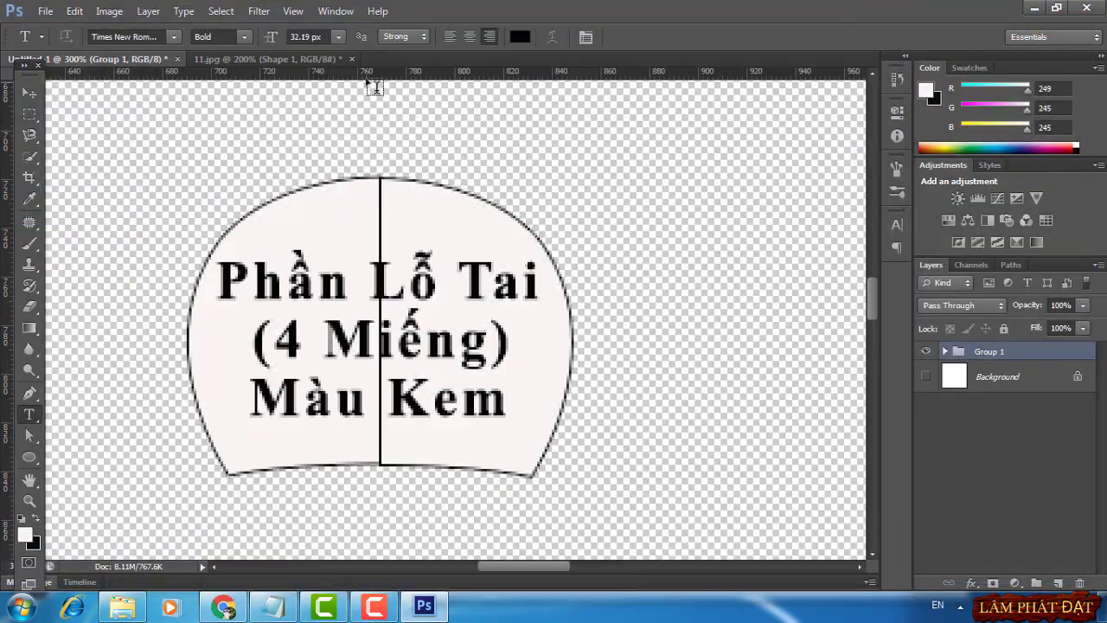
Close 11.jpg without saving and open the 12.jpg photo
left_click(354, 59)
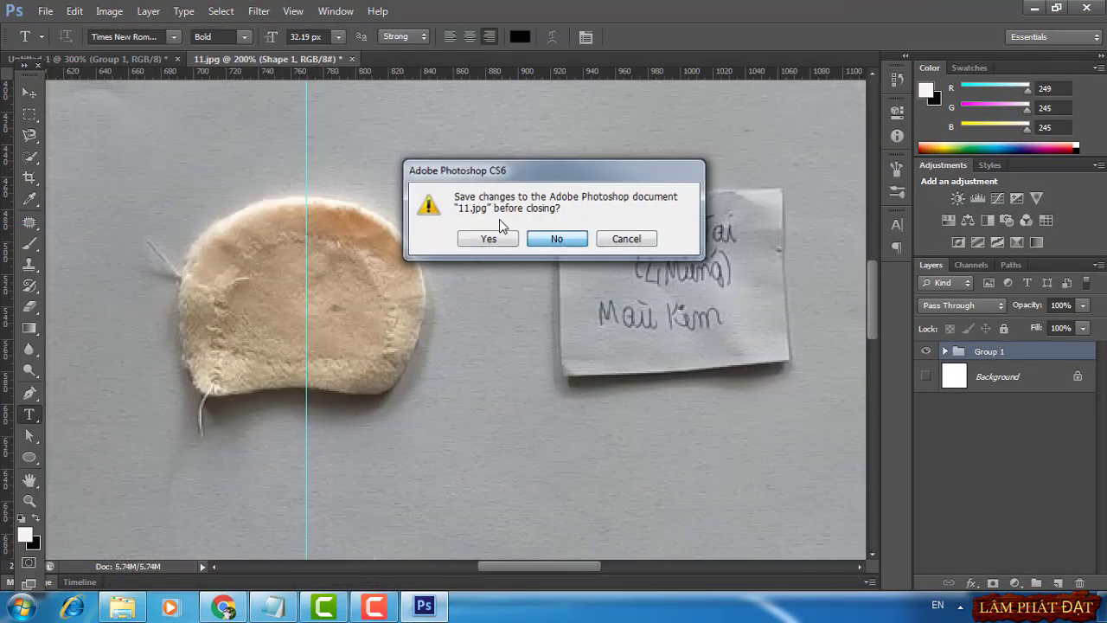
key("n")
left_click(45, 11)
left_click(52, 42)
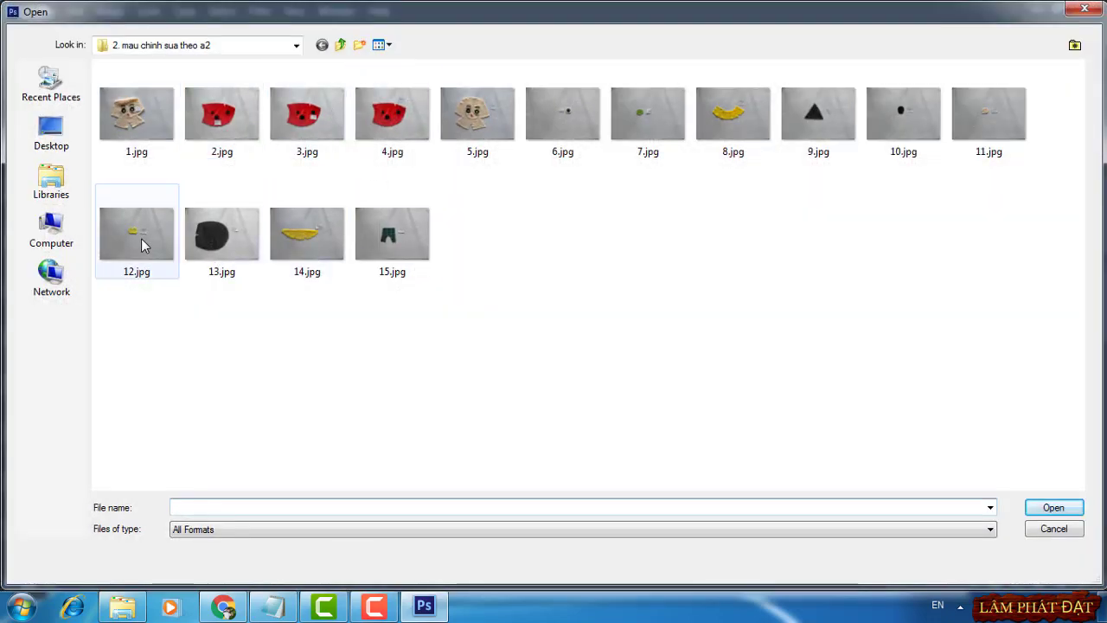
double_click(155, 244)
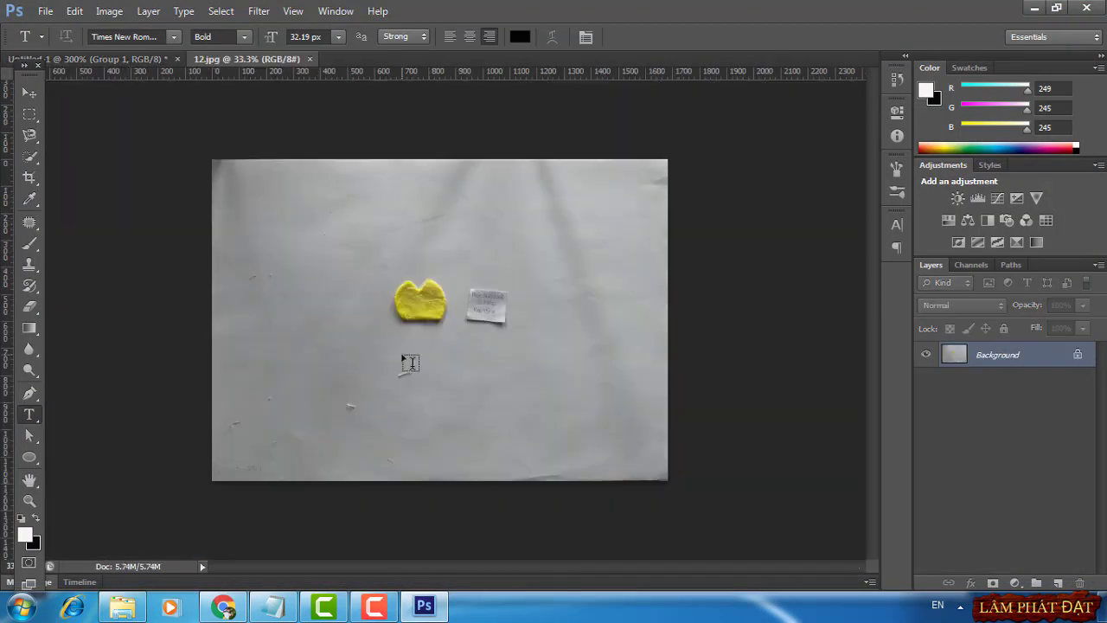
Zoom to 200% and set a vertical guide near 766 px through the yellow piece's centre
key("ctrl+plus")
key("ctrl+plus")
key("ctrl+plus")
key("ctrl+plus")
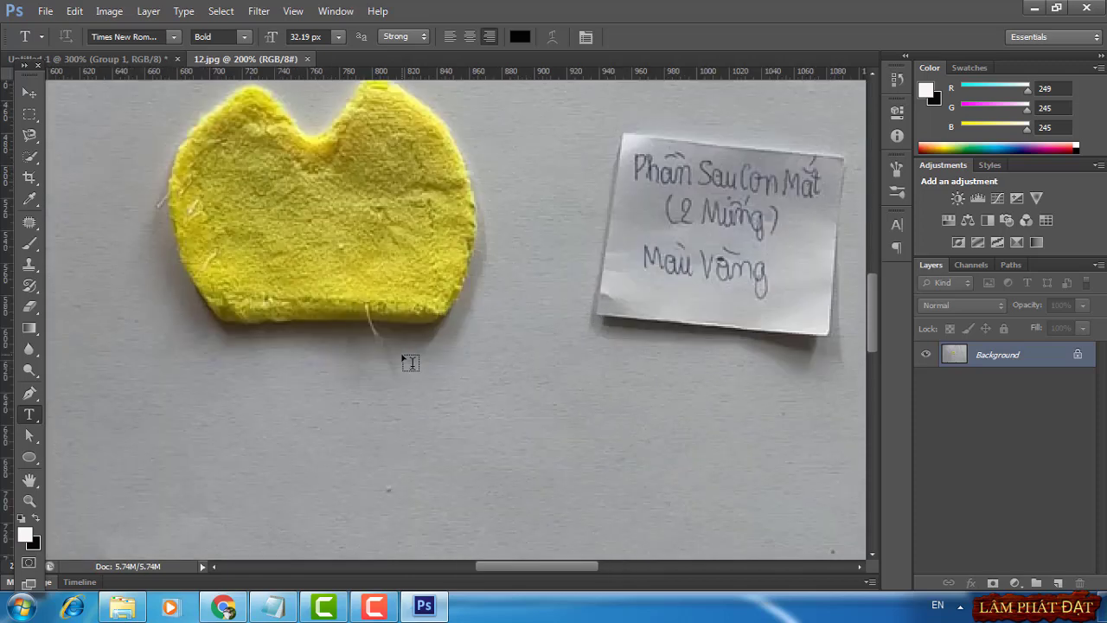
left_click_drag(516, 326, 504, 405)
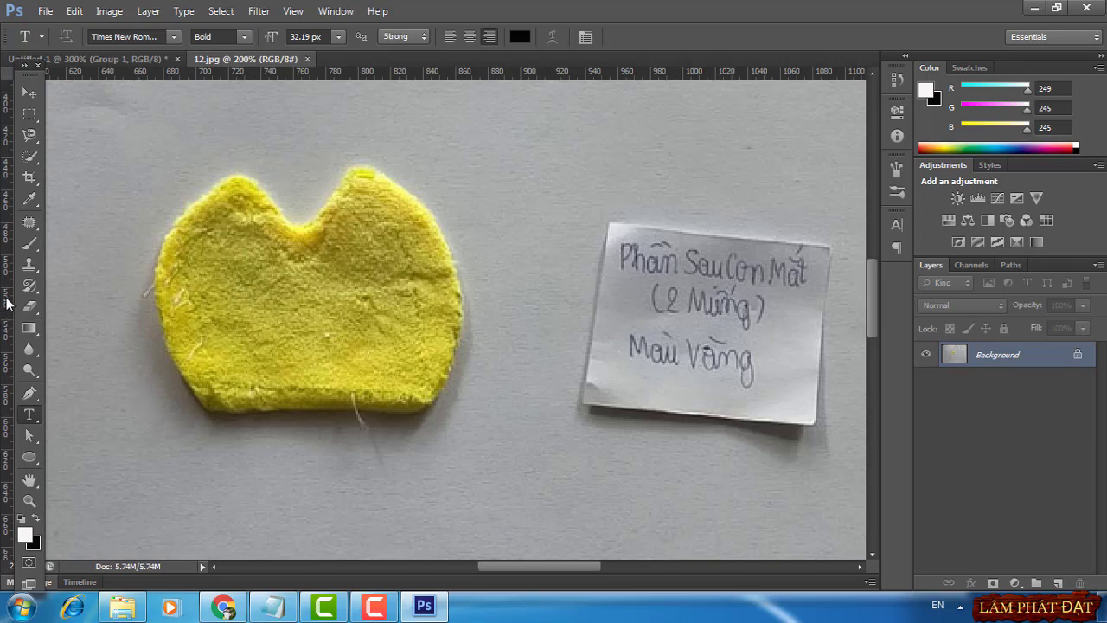
left_click_drag(7, 303, 309, 309)
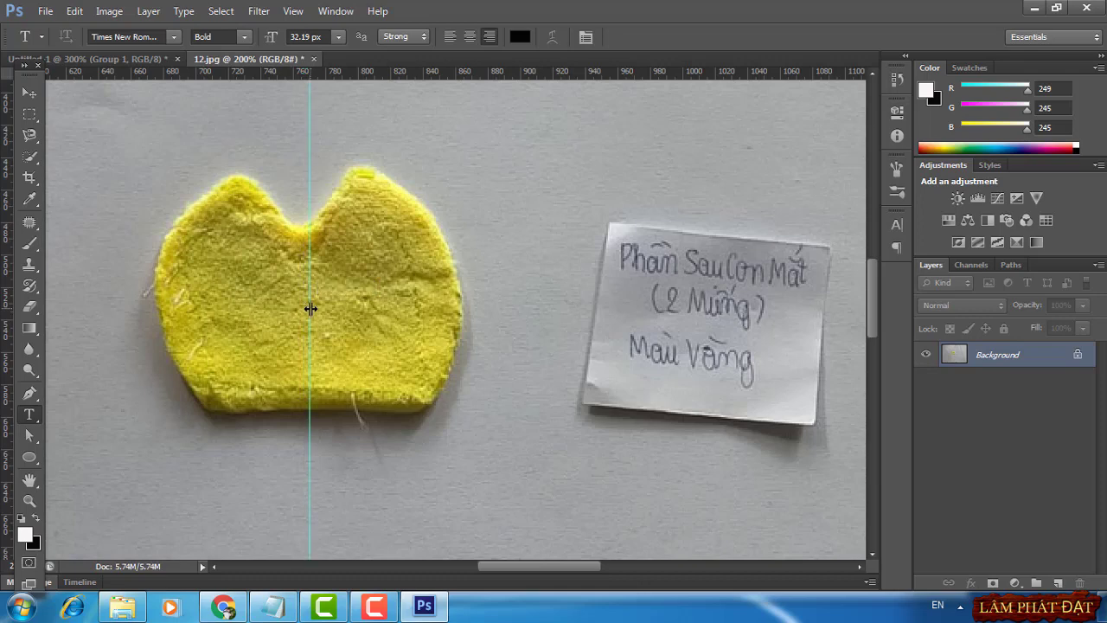
Start a Shape-mode Pen outline on the guide, across the bottom-left corner and curving up the left side
left_click(30, 393)
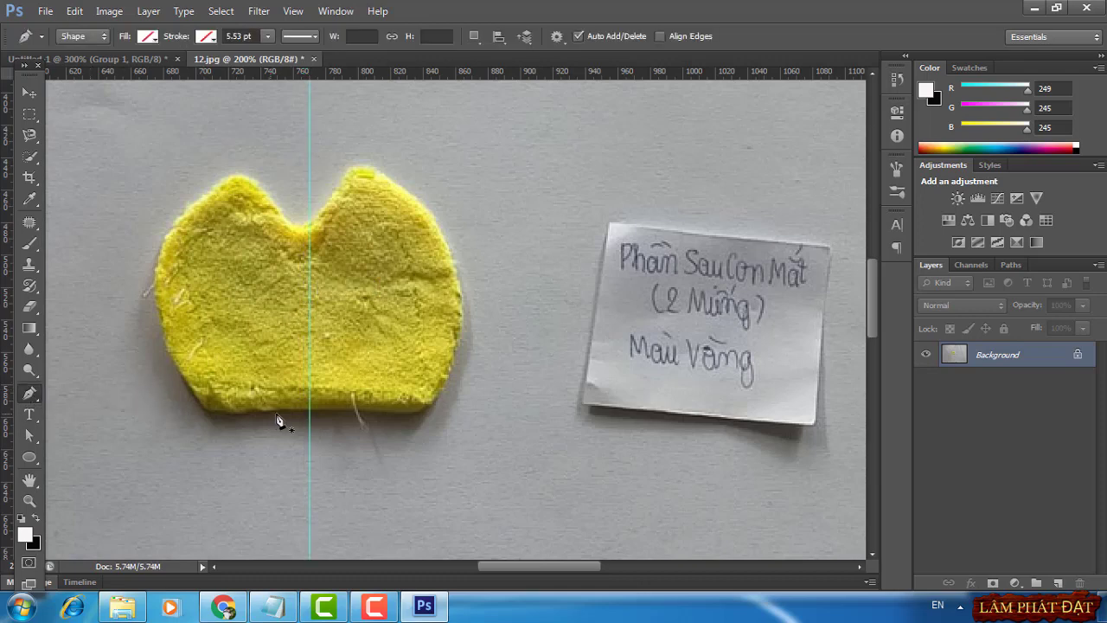
left_click(309, 413)
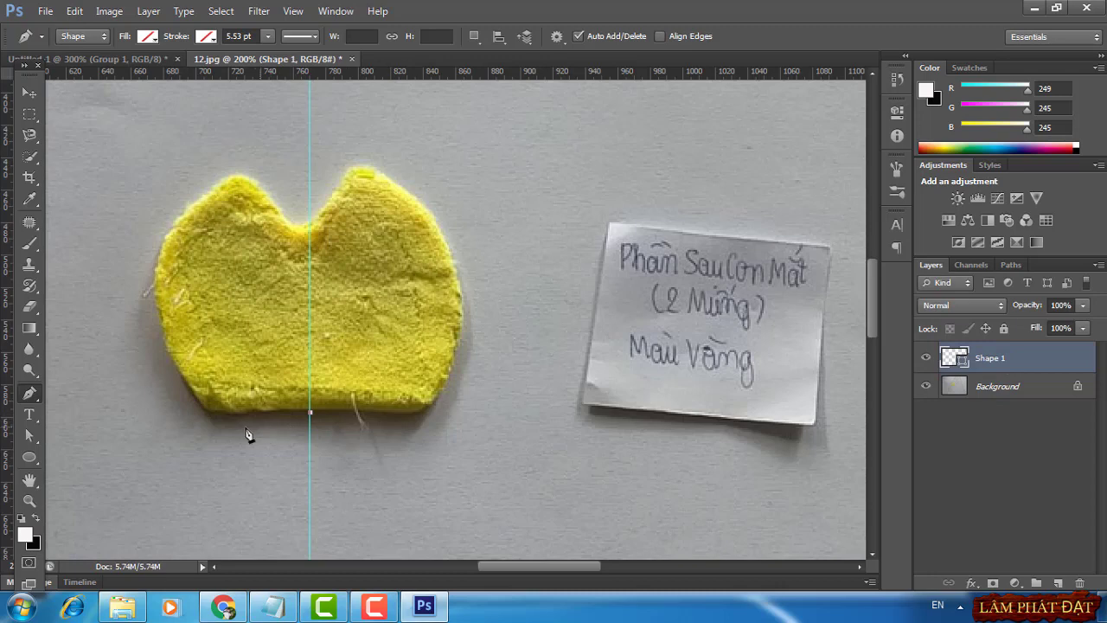
left_click(207, 413)
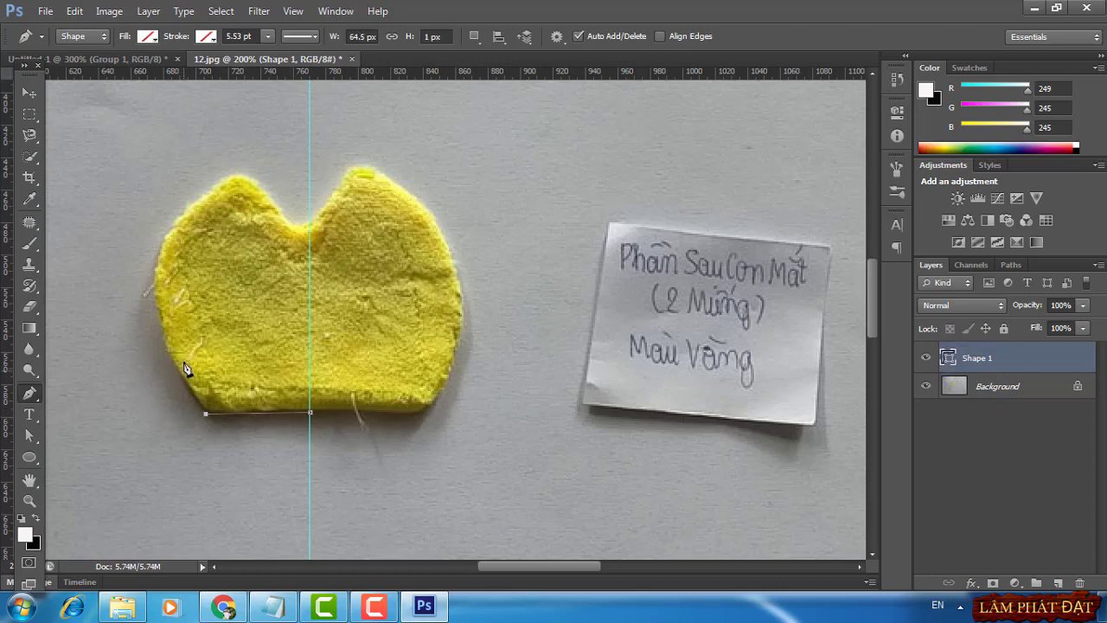
left_click(161, 254)
left_click_drag(161, 254, 178, 176)
left_click_drag(179, 168, 168, 206)
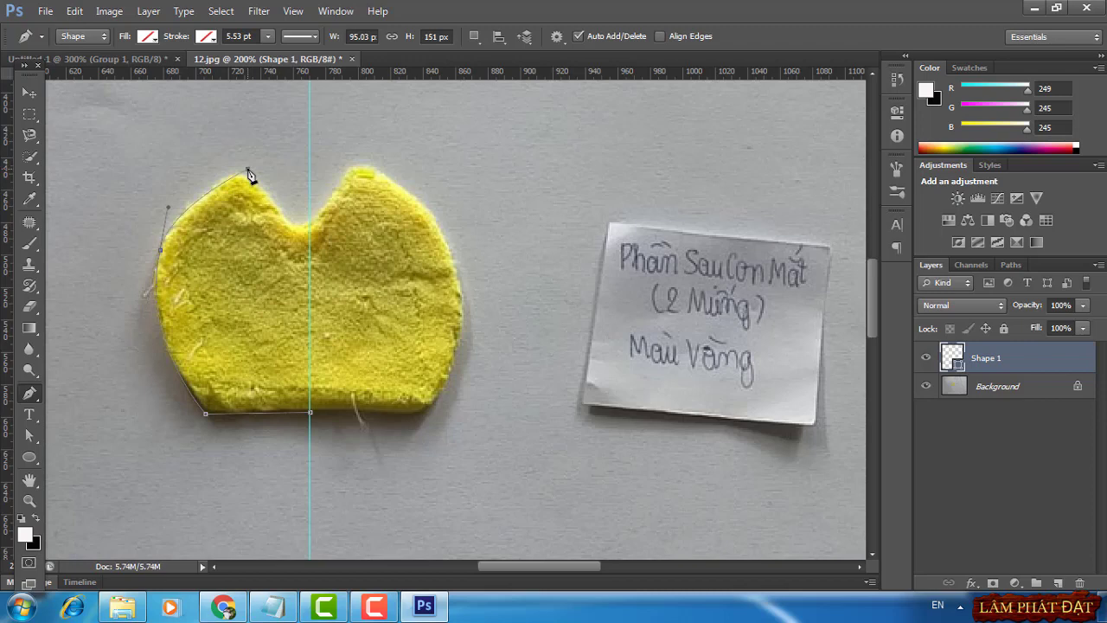
Finish tracing the yellow piece's left half, curving the top edge and closing at the start point
left_click_drag(252, 168, 278, 160)
left_click(308, 226)
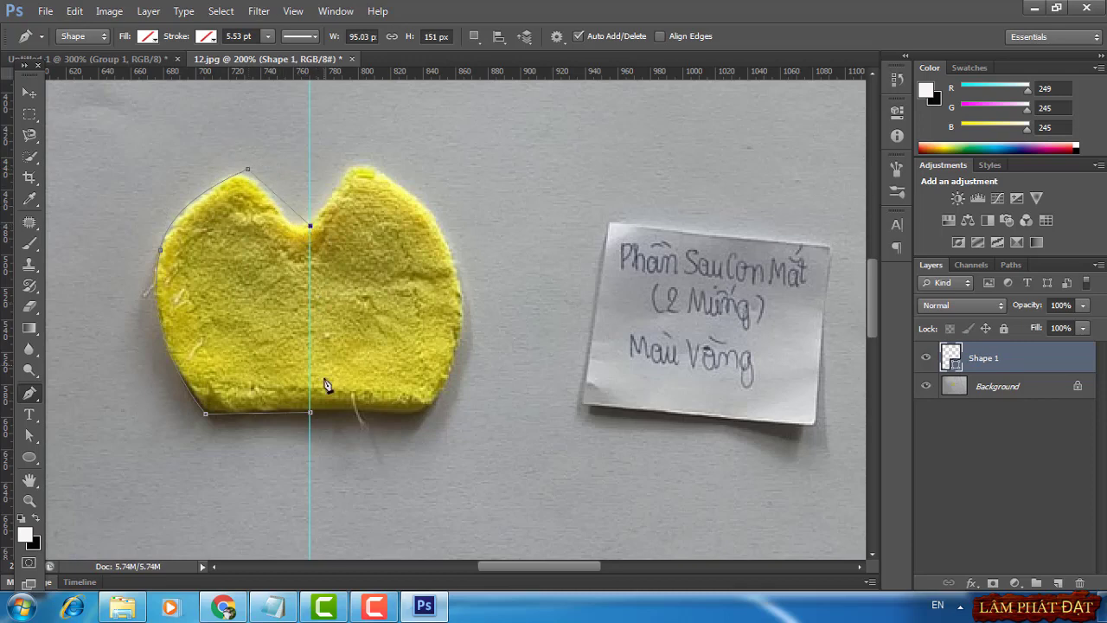
left_click(310, 413)
Delete Group 1 and its contents from the Untitled-1 layout
left_click(125, 57)
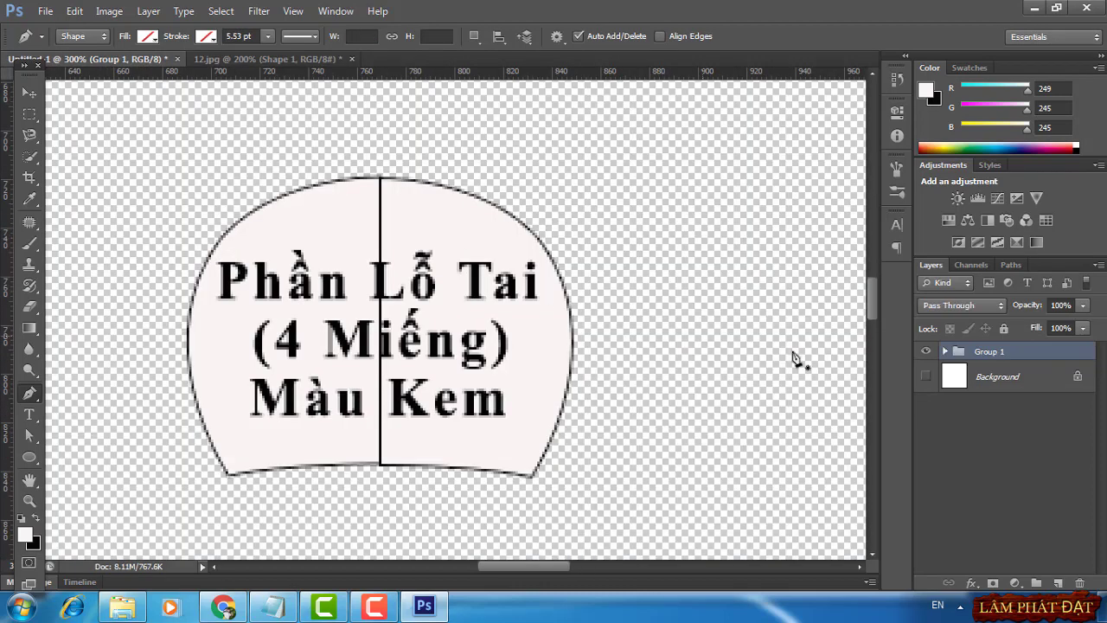
right_click(984, 356)
left_click(822, 217)
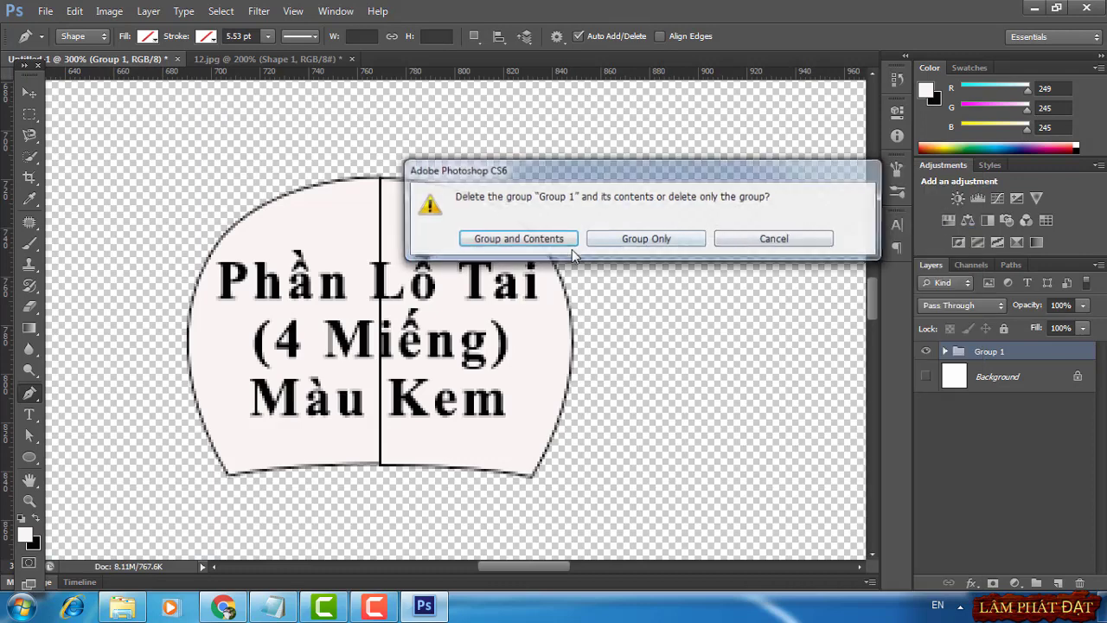
left_click(523, 239)
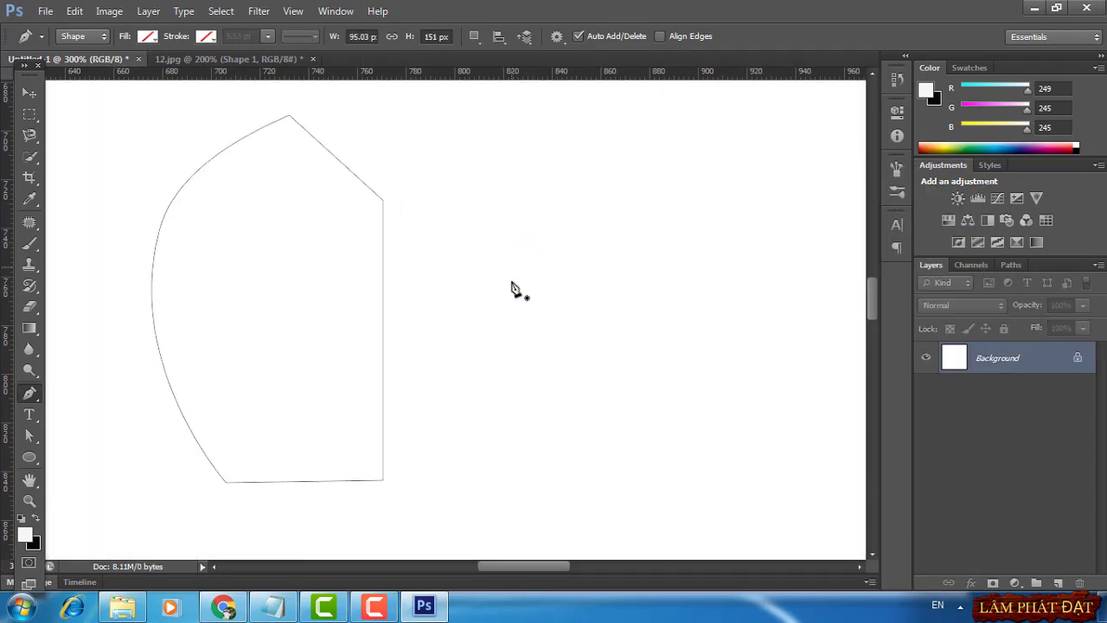
Fill the traced outline with a pale off-white (f9f5f5) Solid Color fill layer
left_click_drag(537, 338, 524, 343)
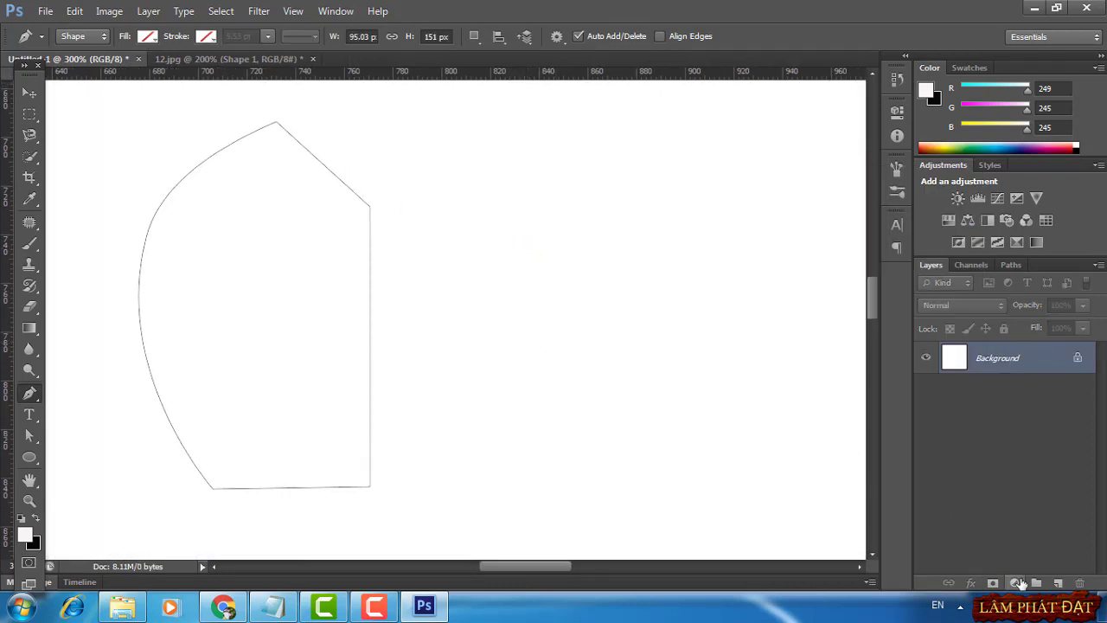
left_click(1017, 582)
left_click(970, 230)
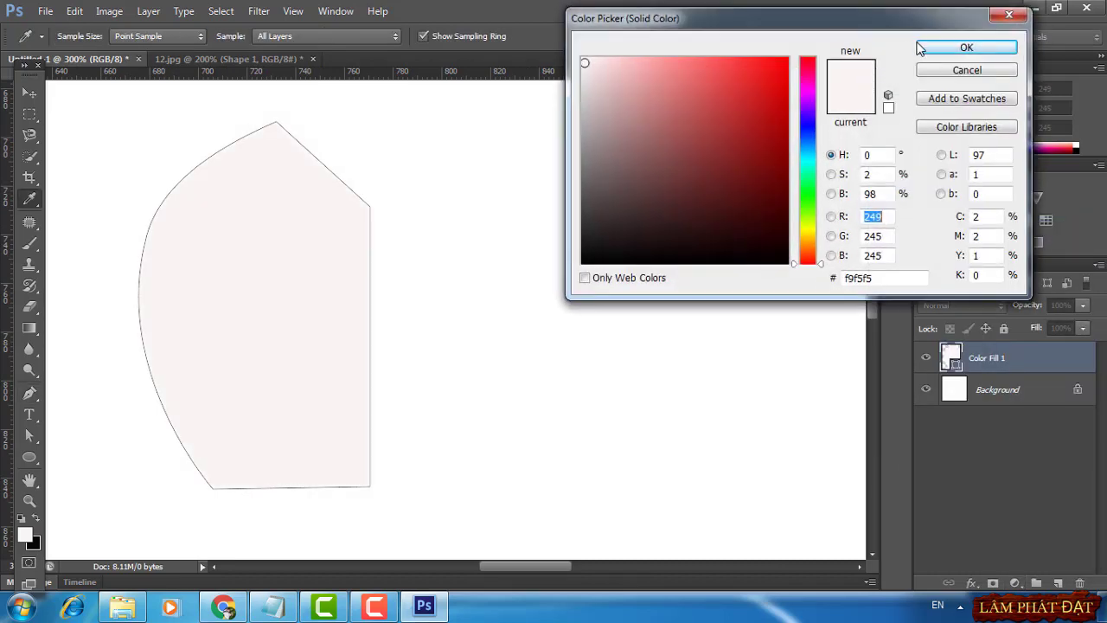
left_click(925, 48)
Give the fill layer a 1 px inside black stroke effect
left_click(971, 583)
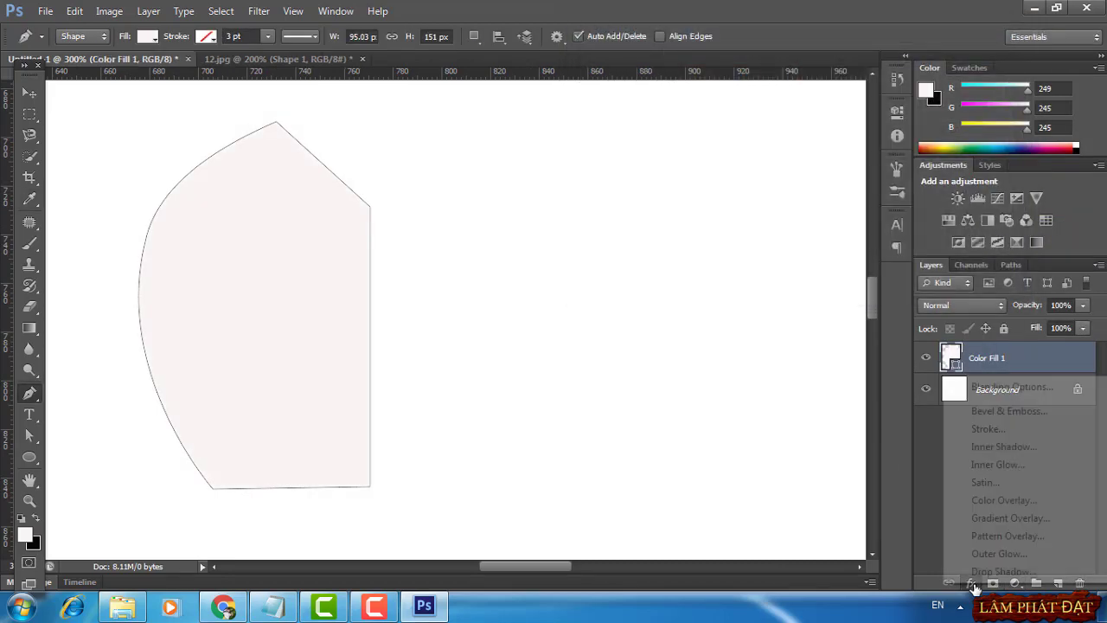
left_click(970, 432)
type("1")
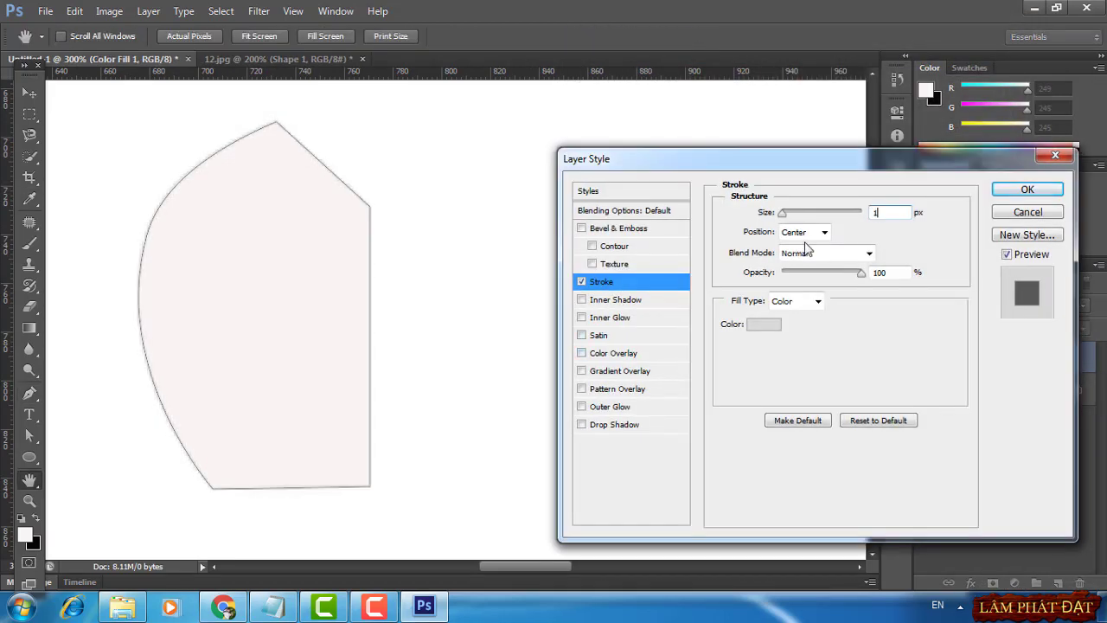
left_click(803, 231)
left_click(794, 257)
left_click(763, 323)
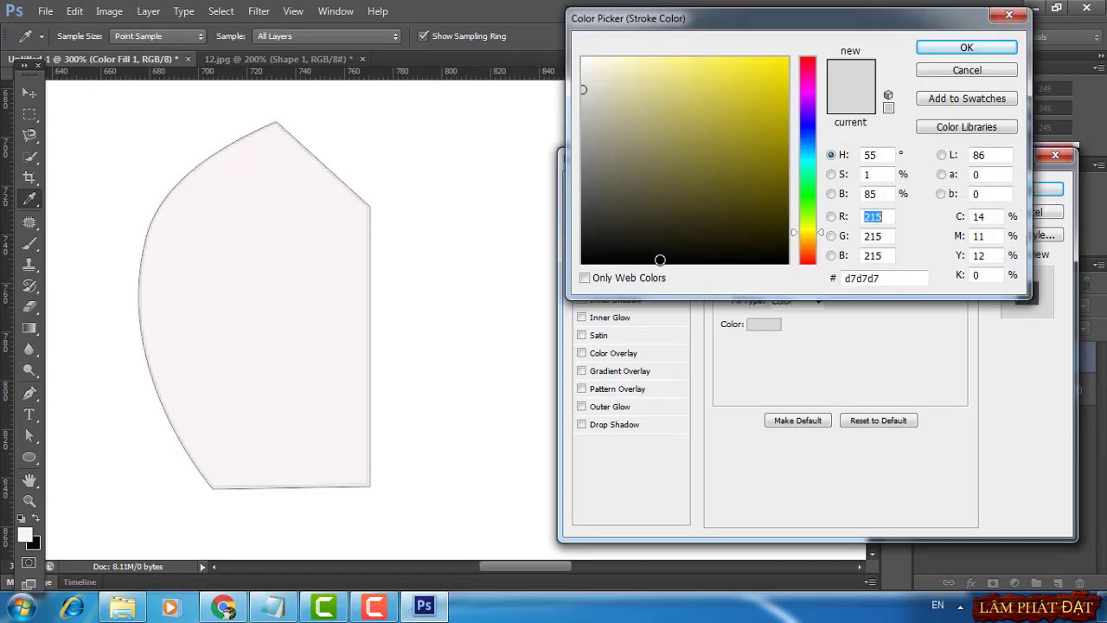
left_click(593, 261)
left_click(966, 48)
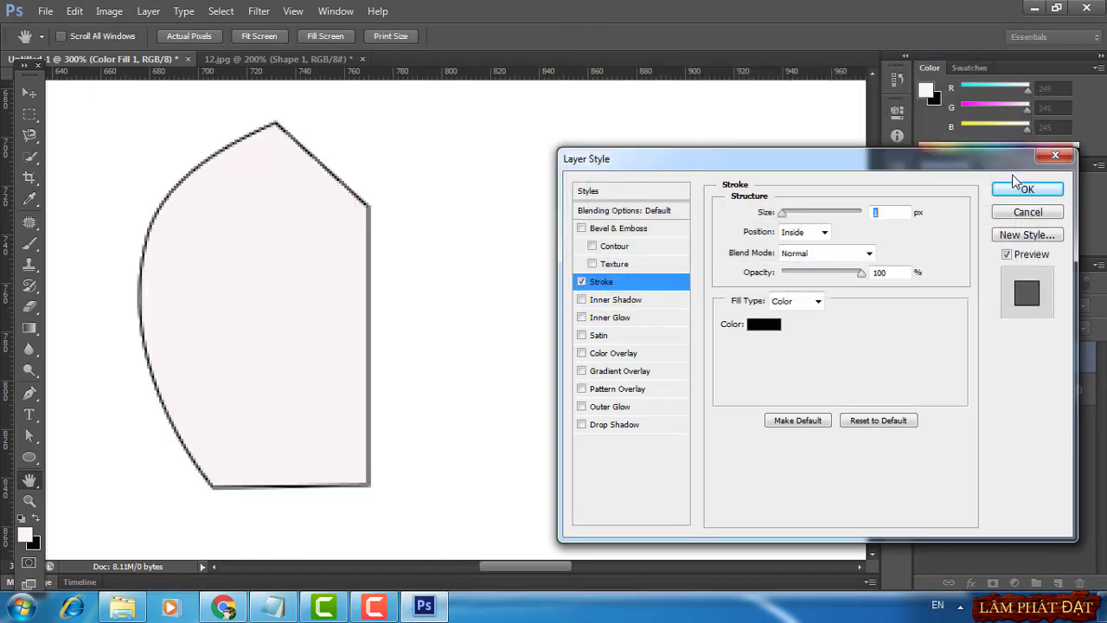
left_click(1027, 189)
Duplicate the fill layer and move the copy to the right of the original
right_click(1027, 360)
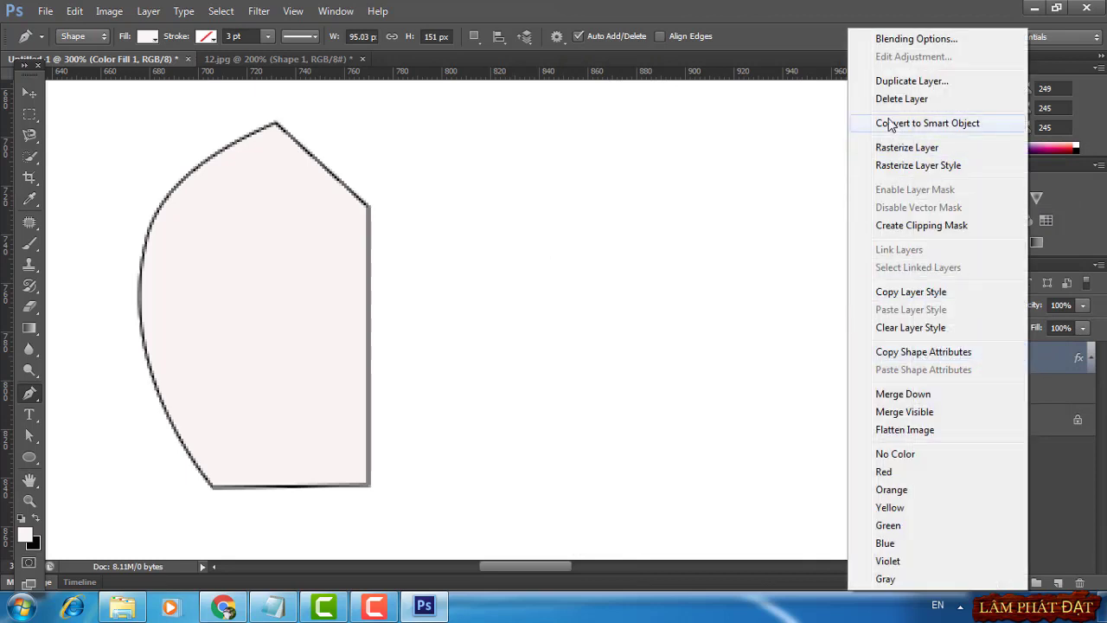
left_click(908, 81)
left_click(722, 184)
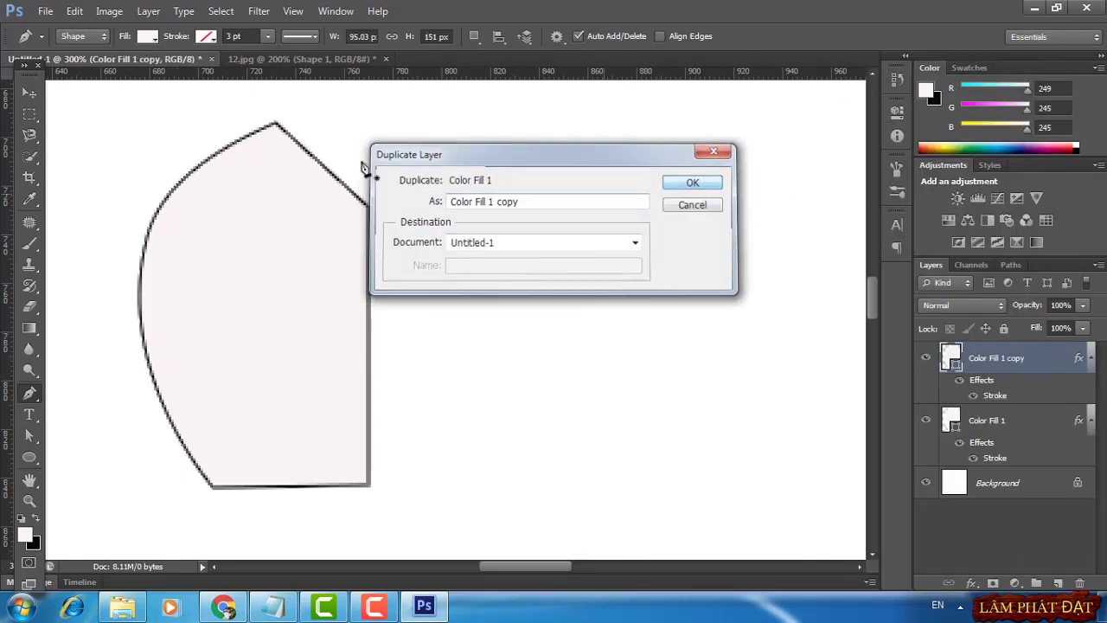
left_click(28, 92)
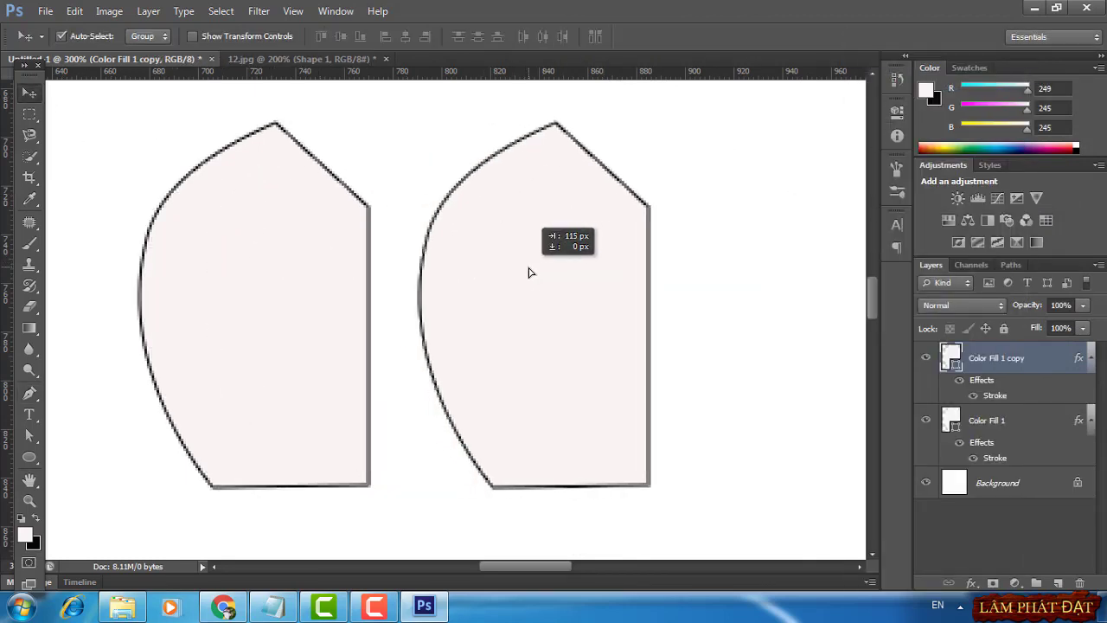
left_click_drag(250, 272, 530, 273)
Flip the copy horizontally and butt it against the left half's straight edge
key("ctrl+t")
right_click(577, 266)
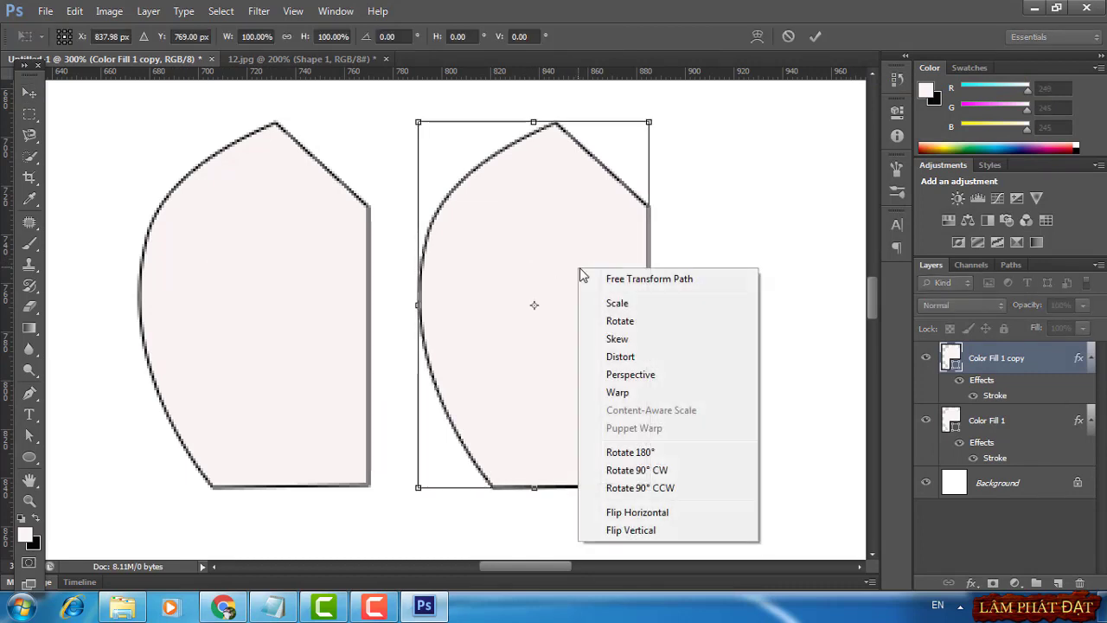
left_click(637, 512)
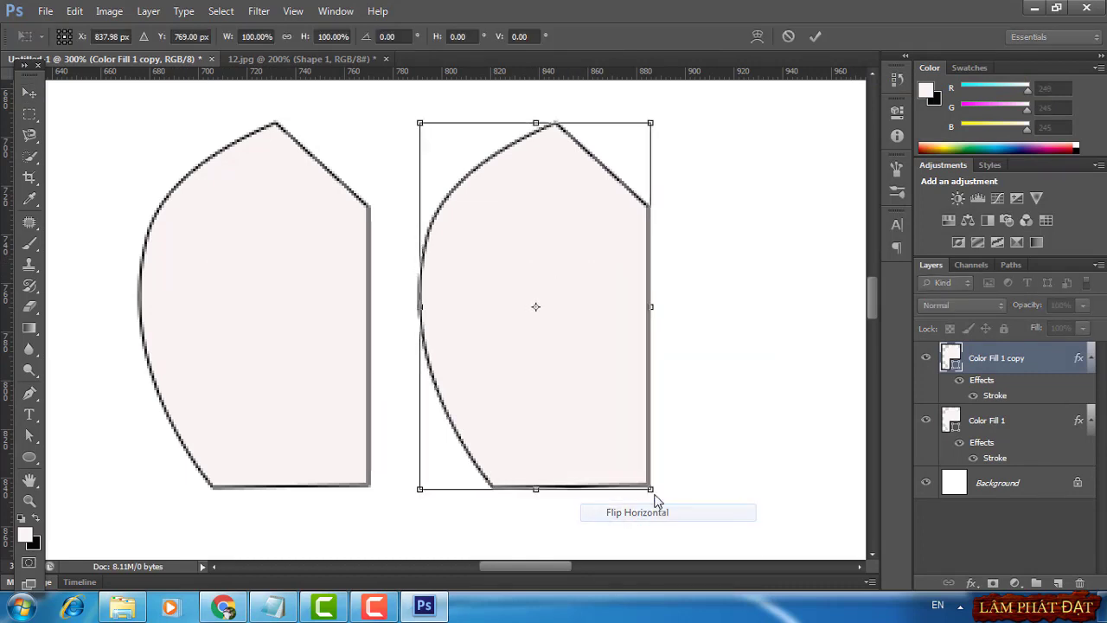
left_click(815, 36)
left_click_drag(546, 333, 495, 334)
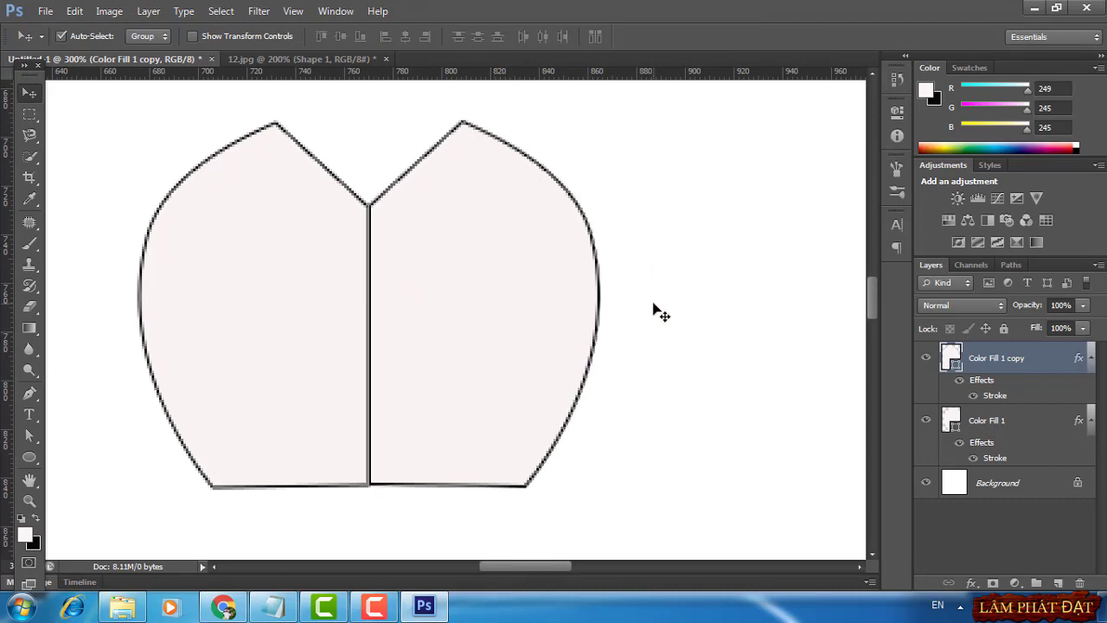
key("Down")
key("Up")
key("Left")
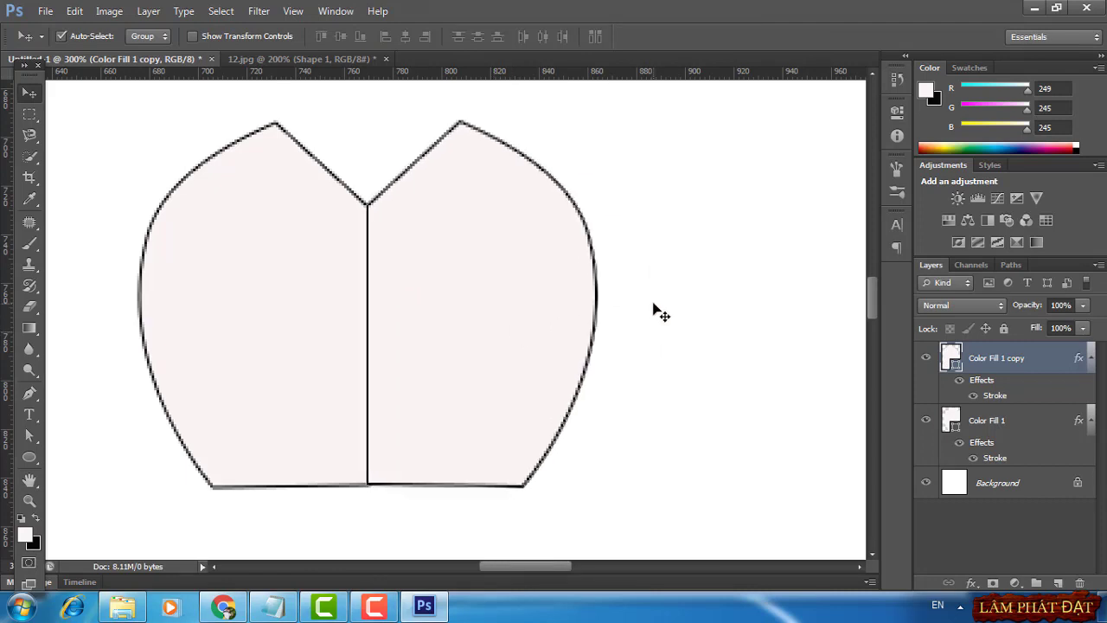
left_click(981, 490)
Group the piece and label layers and hide the white Background in Untitled-1
left_click(310, 58)
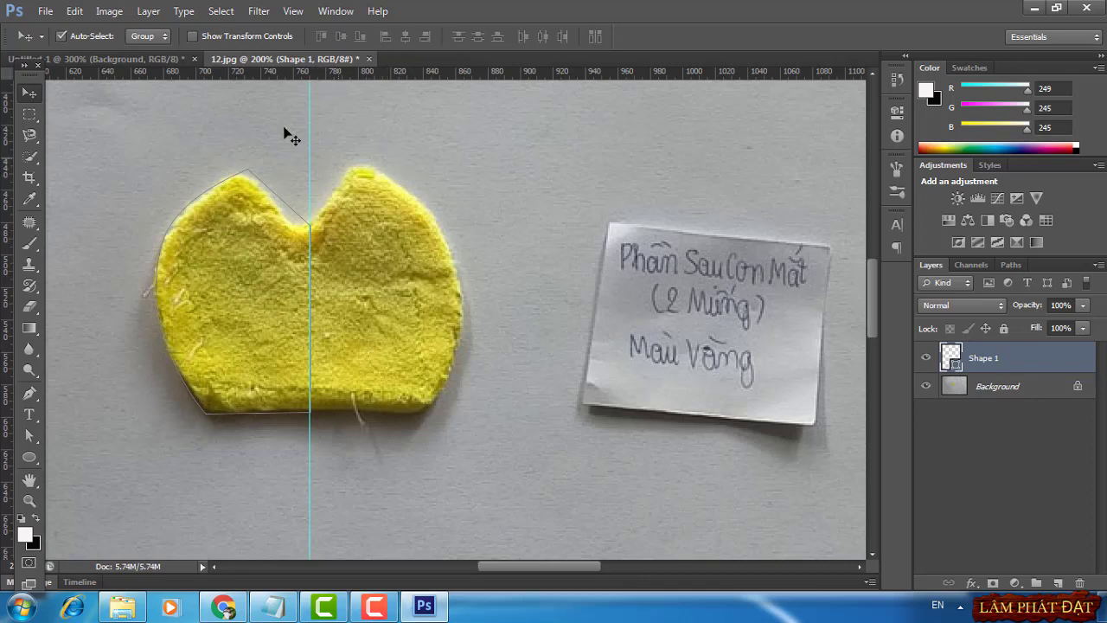
left_click(168, 61)
left_click(1001, 495, "shift")
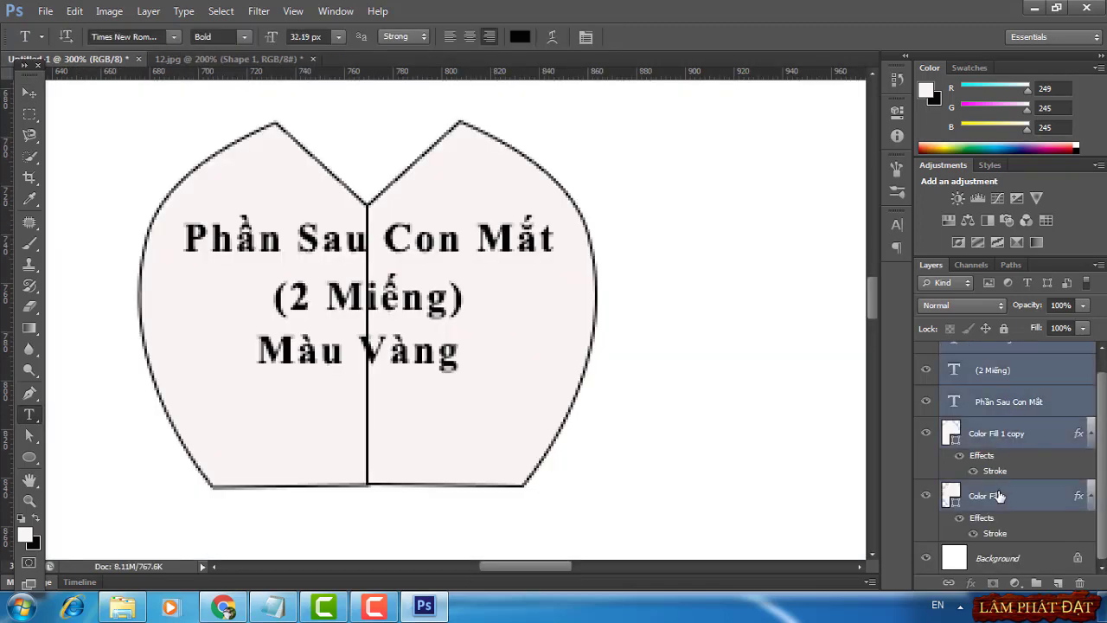
key("ctrl+g")
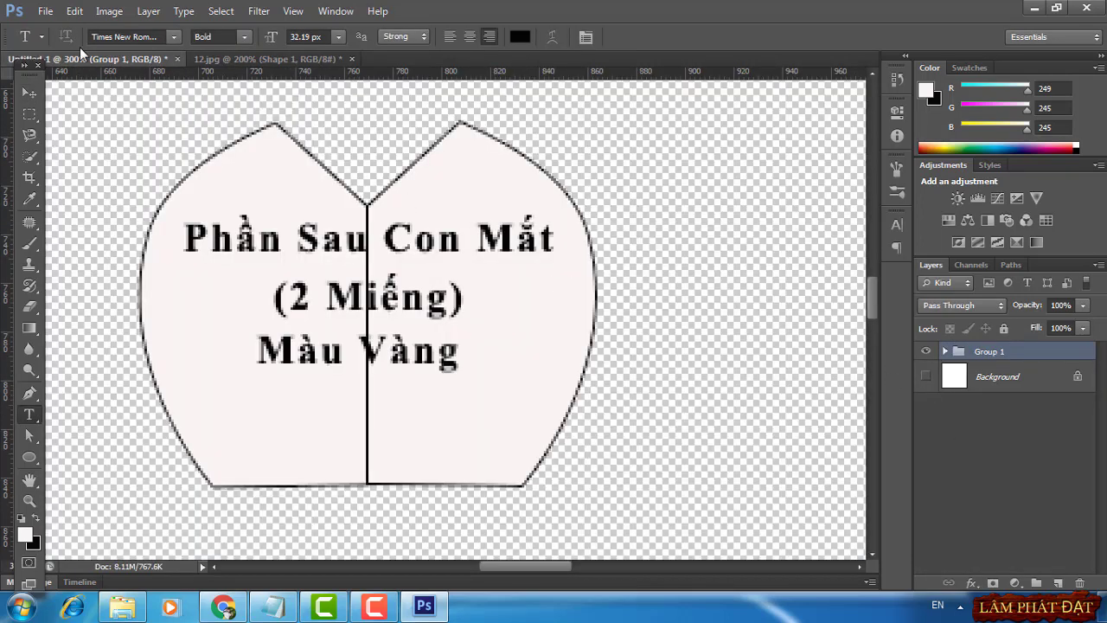
left_click(45, 11)
Export the layout with Save for Web as 12.png
left_click(121, 235)
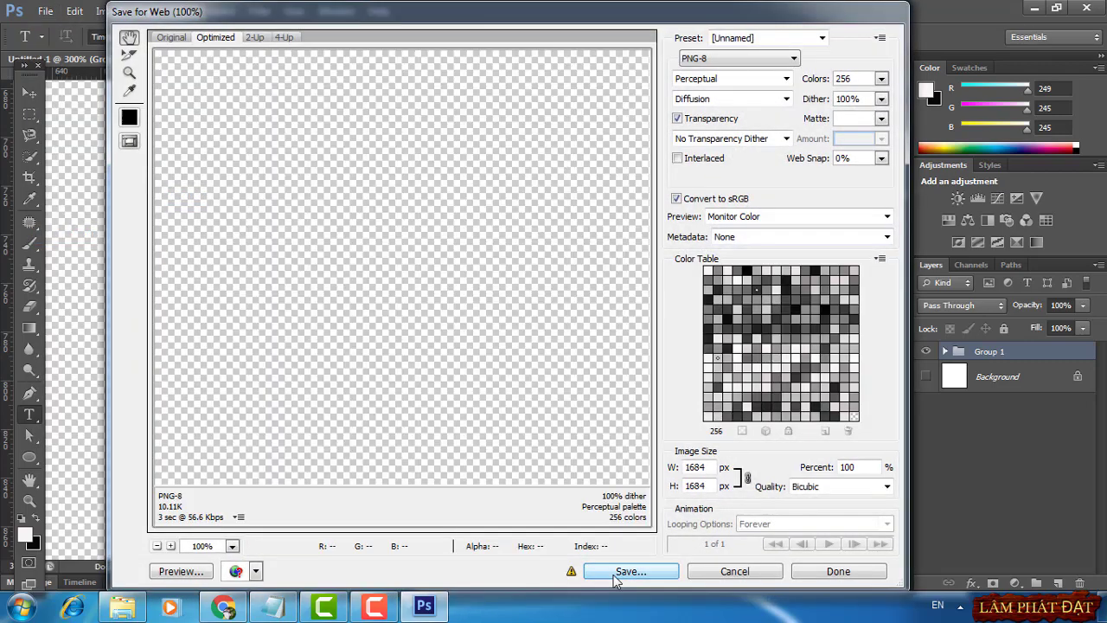
left_click(631, 568)
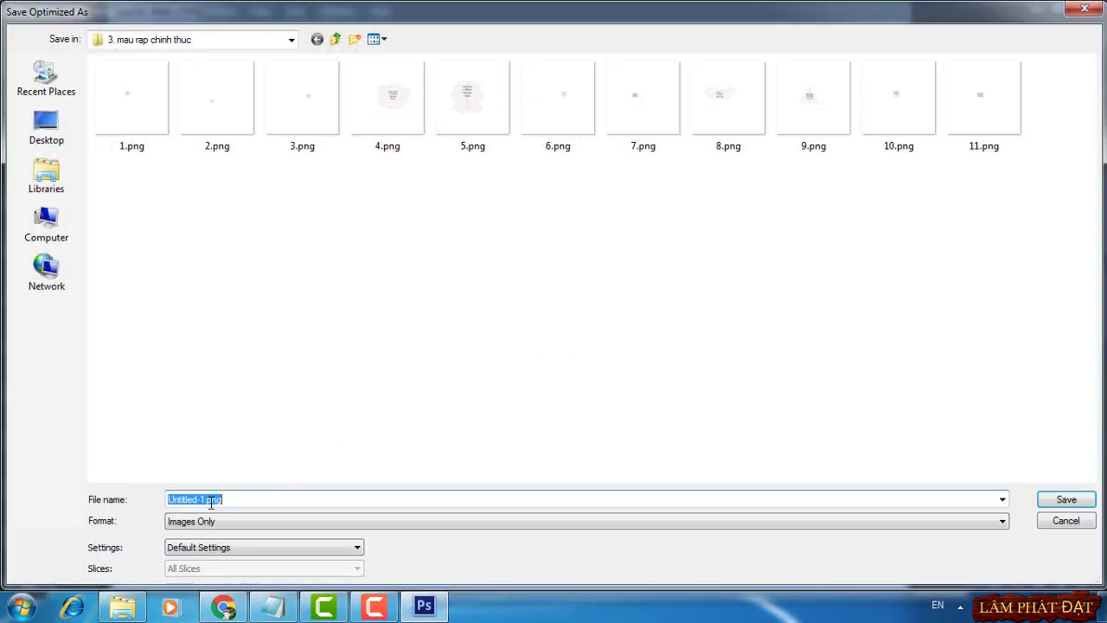
left_click_drag(222, 500, 102, 504)
type("12")
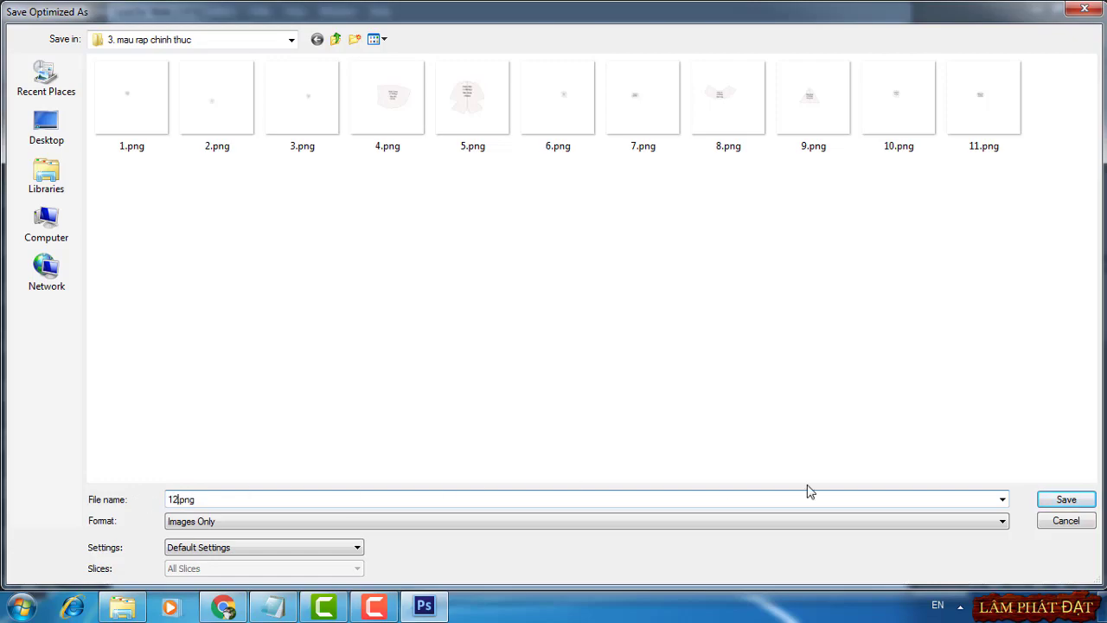
left_click(1072, 501)
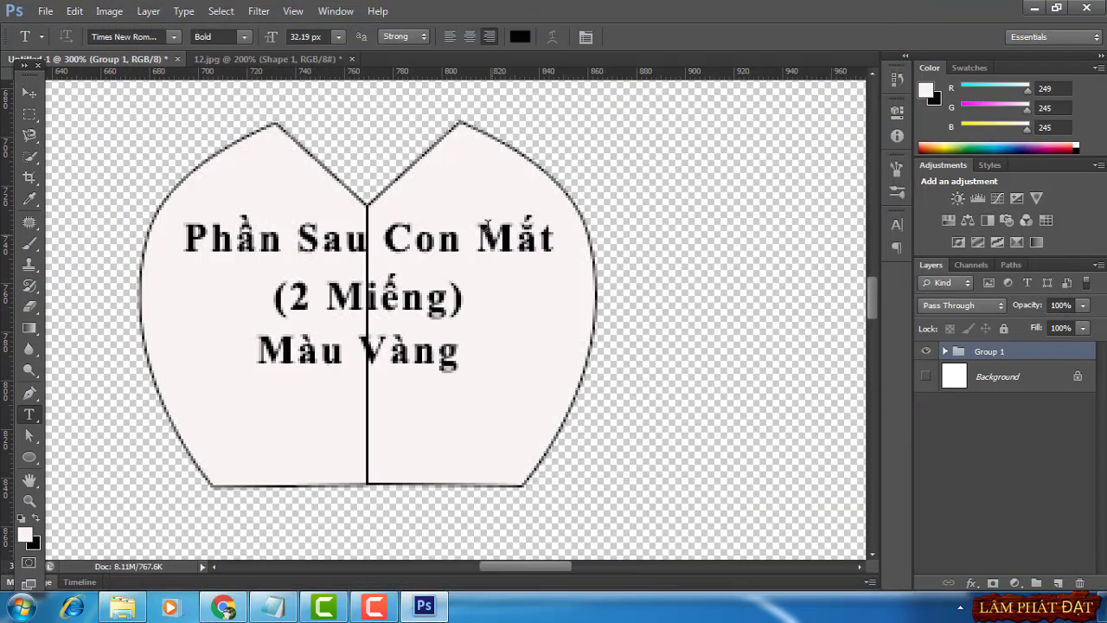
Close 12.jpg without saving and start opening the next photo
left_click(351, 60)
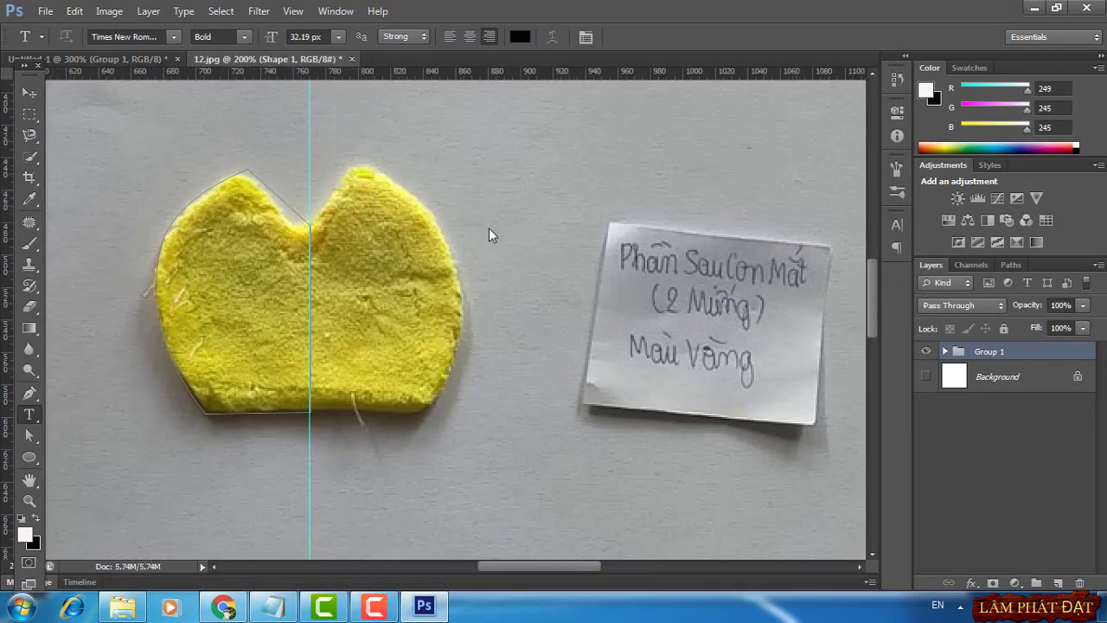
left_click(563, 242)
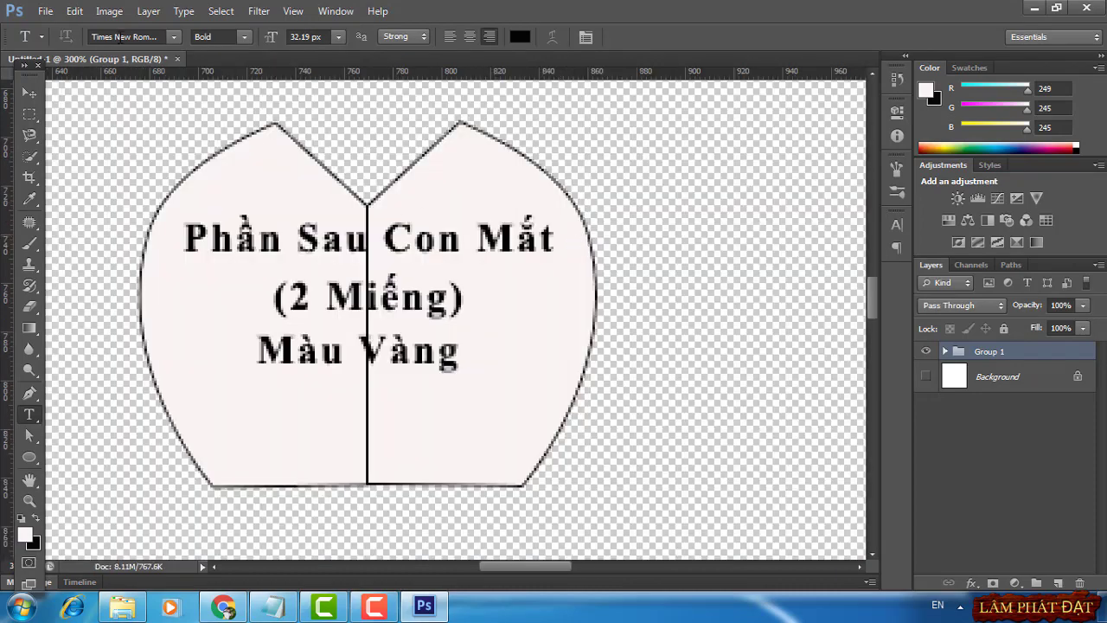
left_click(45, 11)
left_click(52, 41)
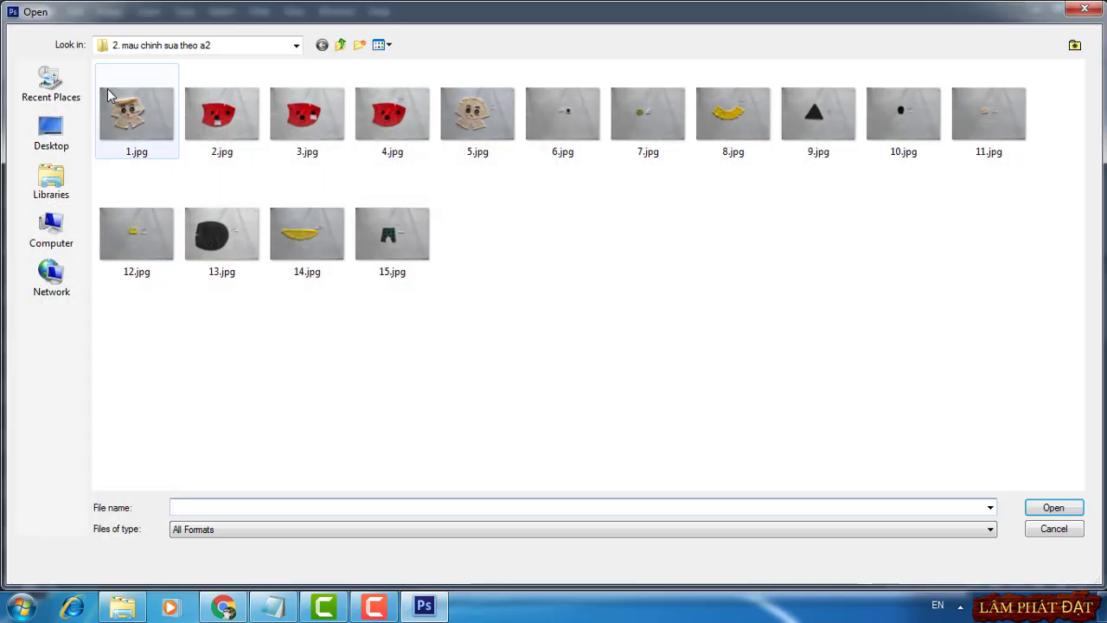
Open 13.jpg and place guides at the black piece's notch and left edge
left_click(216, 242)
double_click(216, 242)
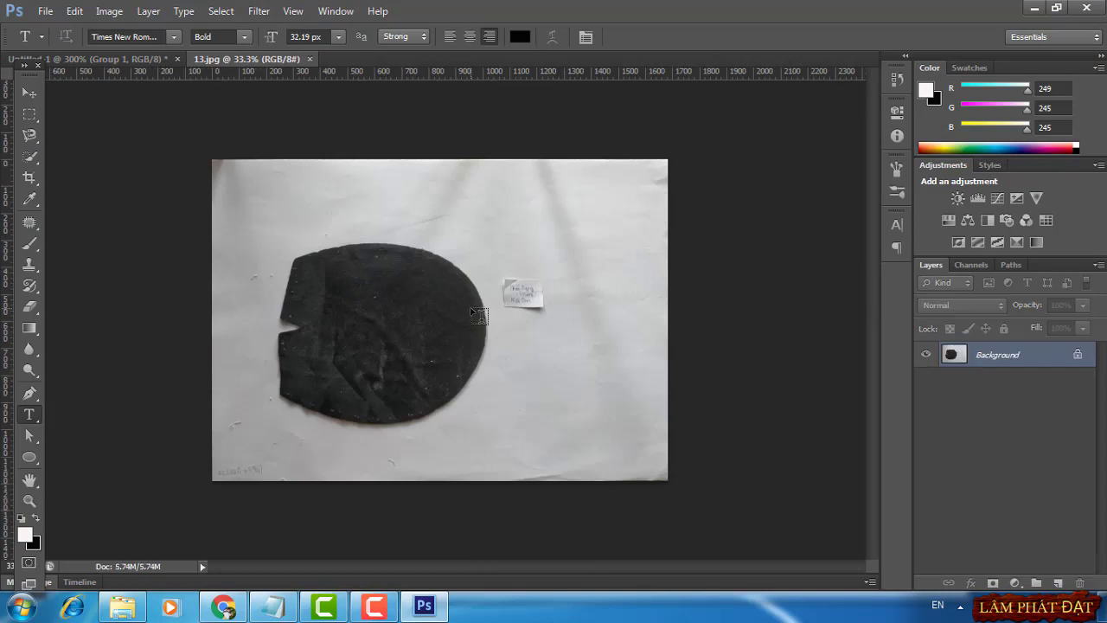
key("ctrl+plus")
key("ctrl+plus")
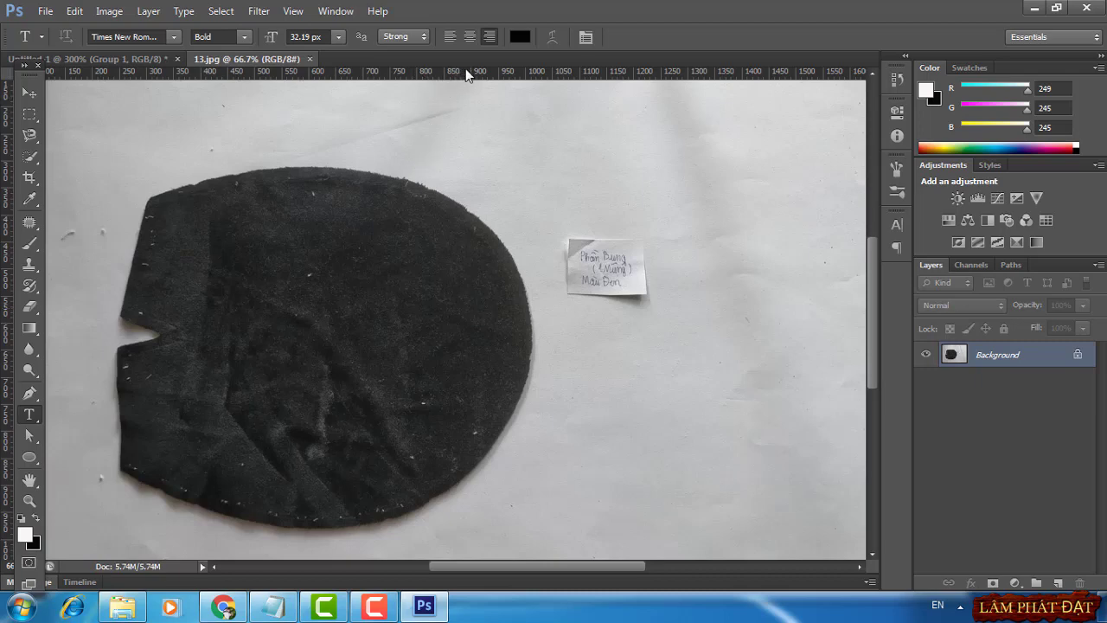
left_click_drag(462, 73, 469, 334)
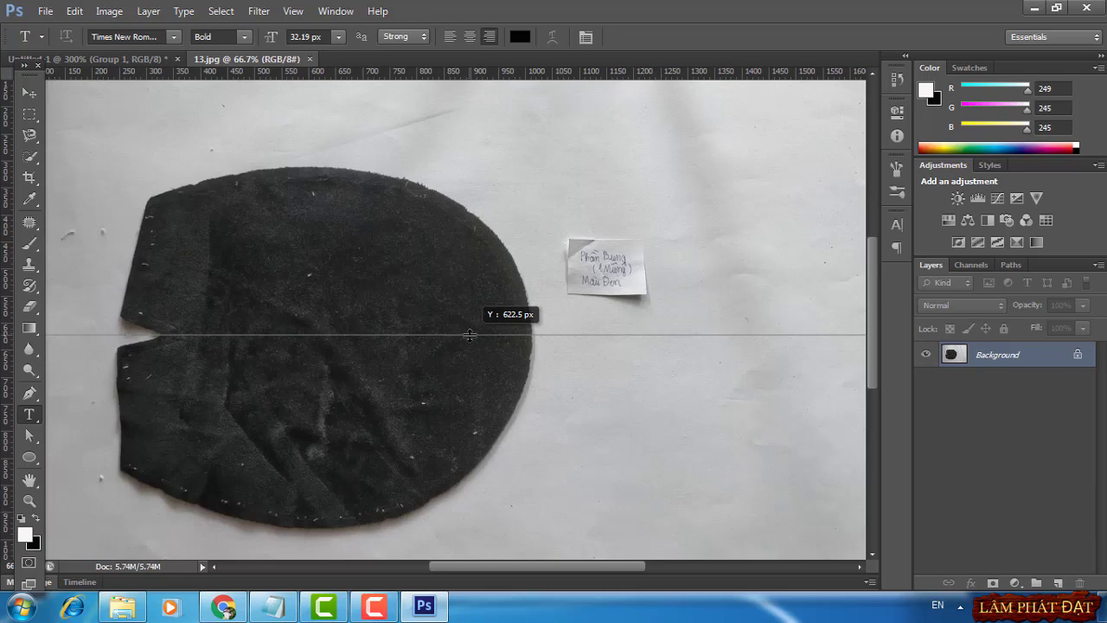
left_click_drag(470, 335, 470, 334)
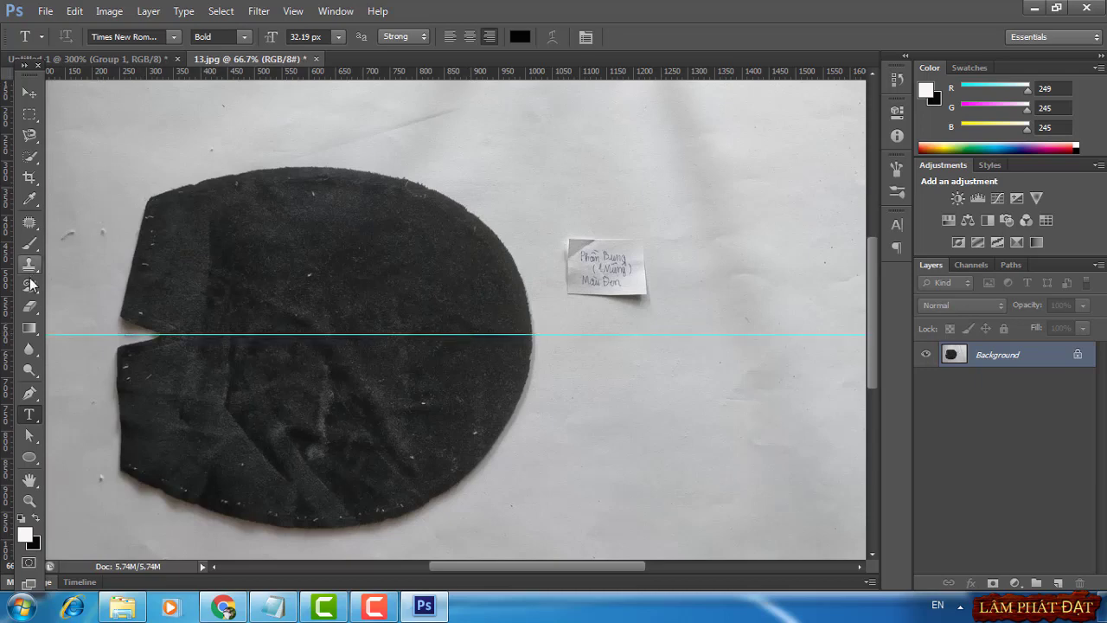
left_click_drag(11, 294, 107, 300)
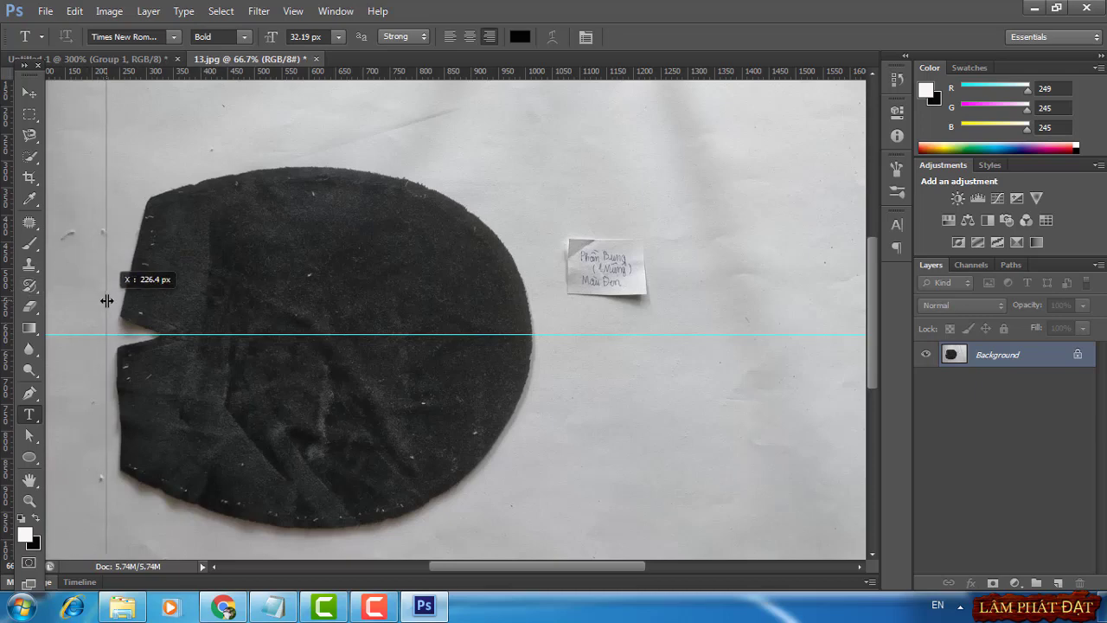
left_click_drag(106, 300, 106, 300)
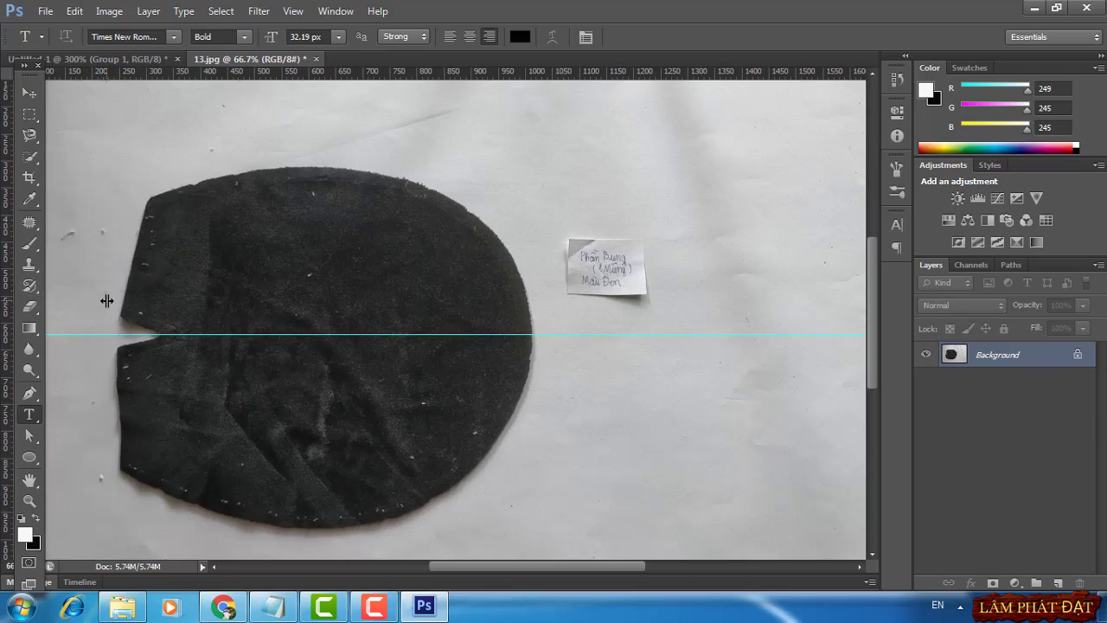
Duplicate the Background layer and rotate the copy about 4.5° to straighten it
right_click(1027, 363)
left_click(1008, 397)
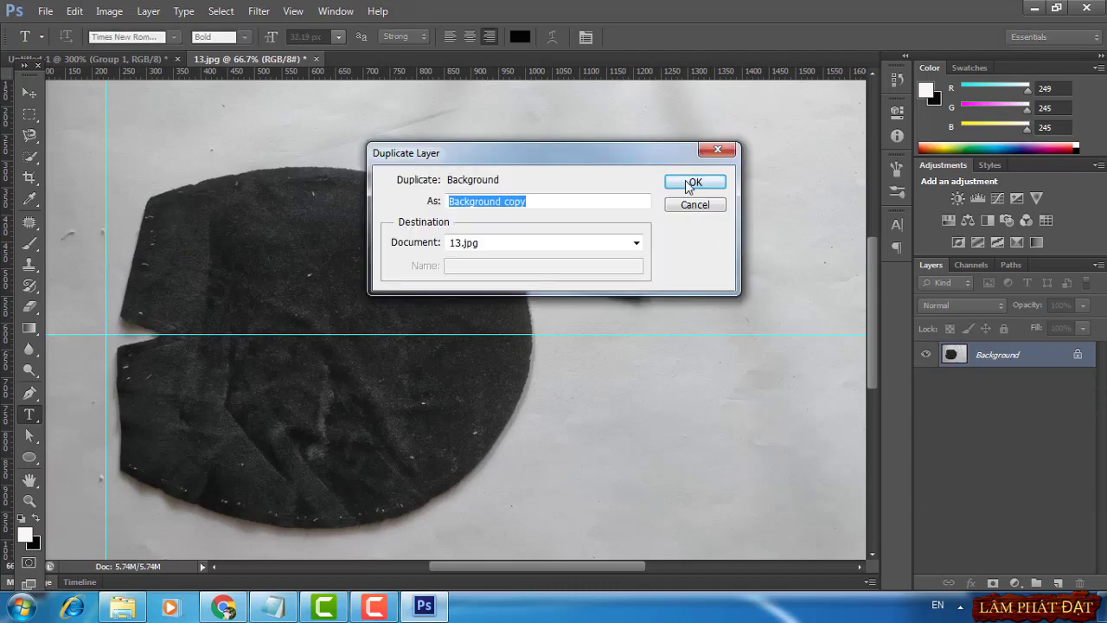
left_click(688, 183)
key("ctrl+minus")
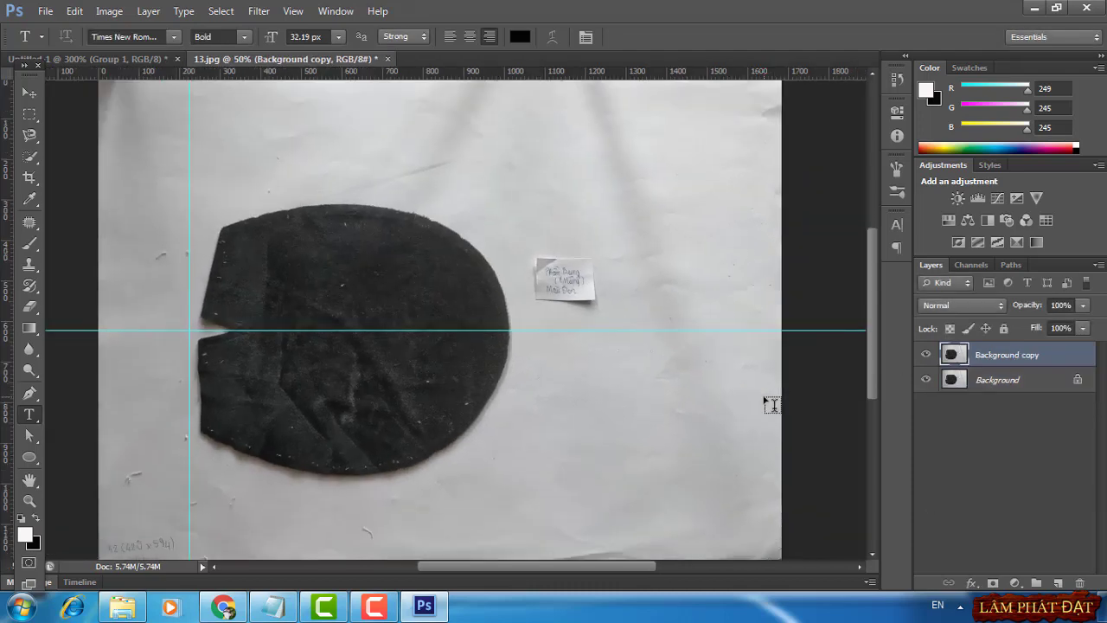
key("ctrl+t")
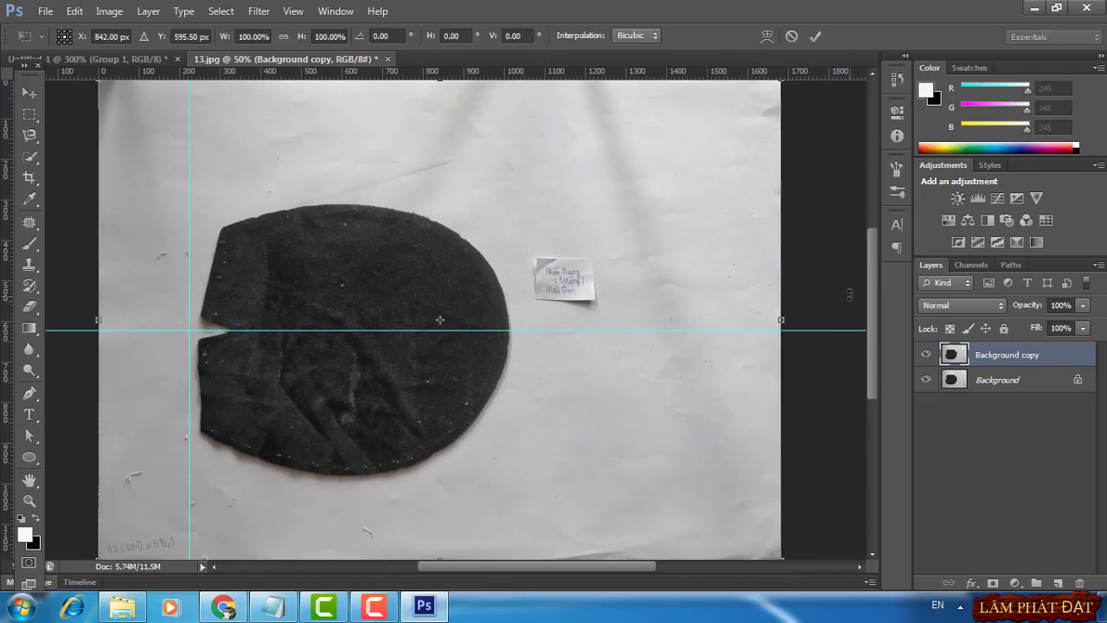
left_click_drag(848, 294, 838, 265)
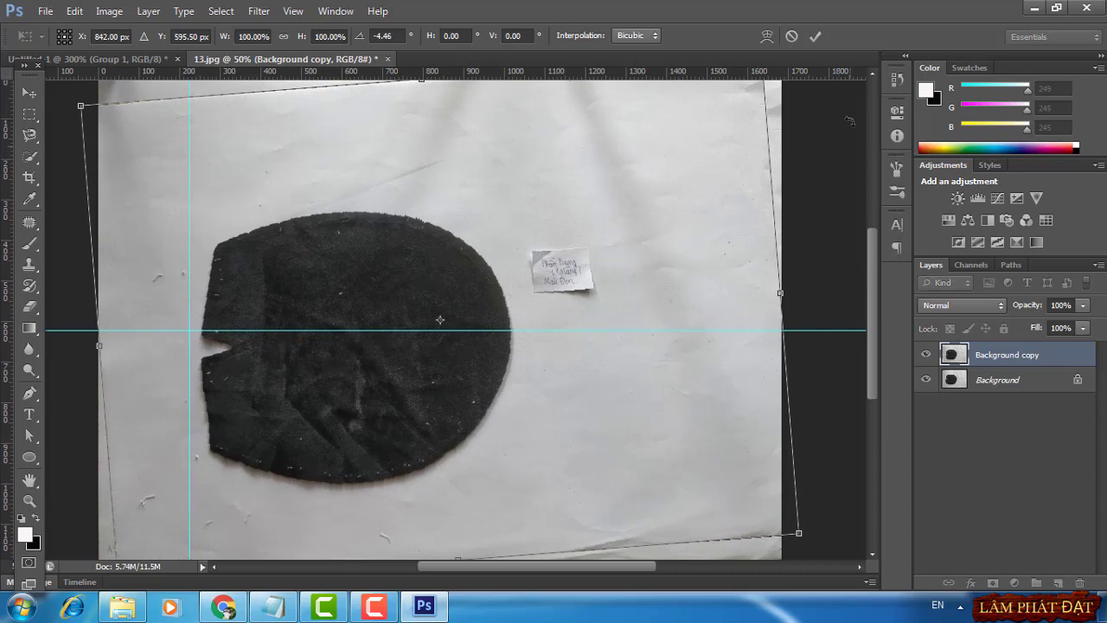
left_click(815, 36)
Lower the horizontal guide to line up with the piece's notch
key("t")
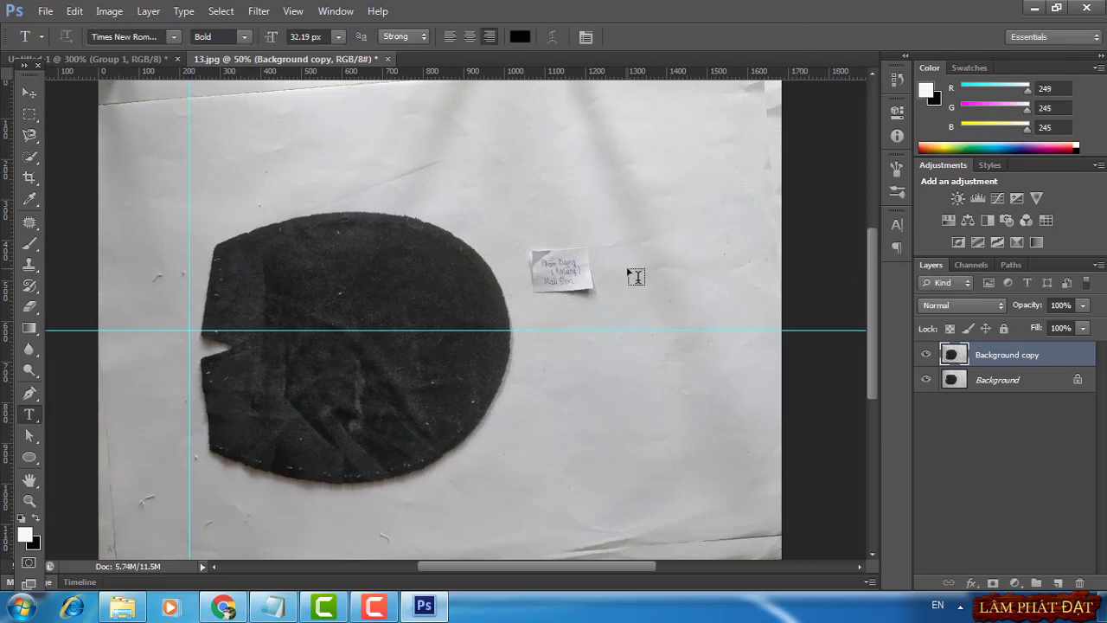
key("ctrl+plus")
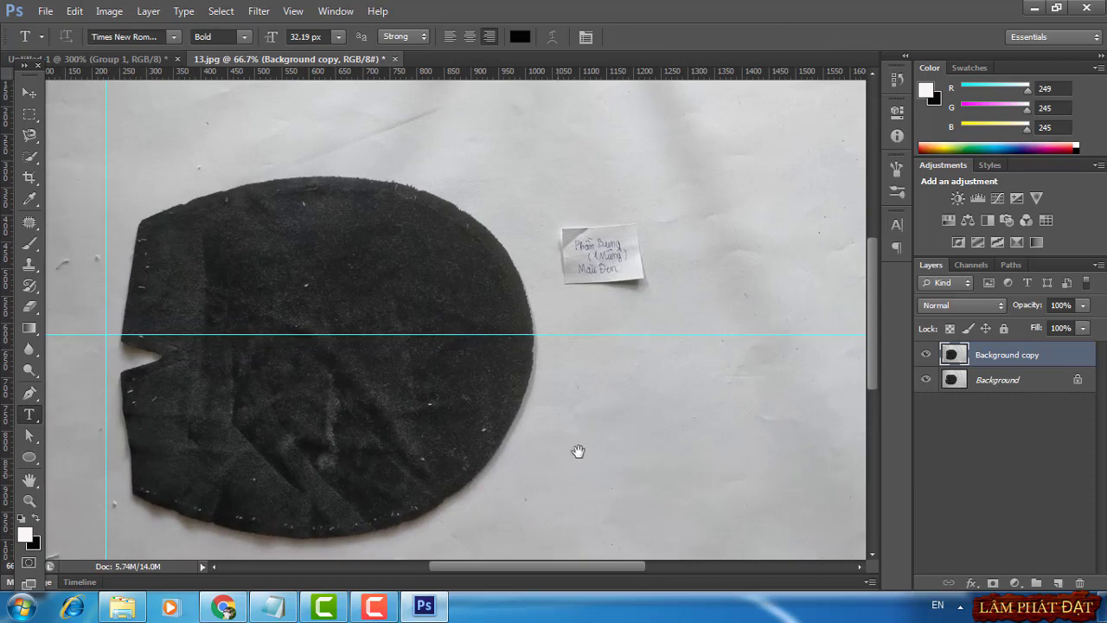
left_click_drag(578, 451, 589, 421)
left_click(30, 92)
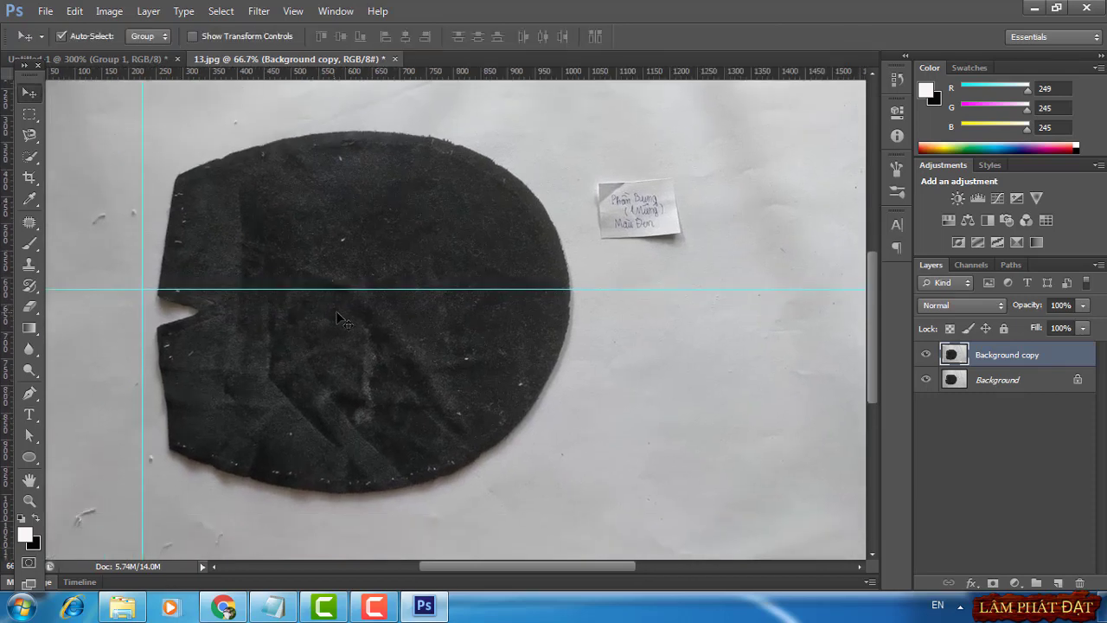
left_click_drag(361, 289, 366, 309)
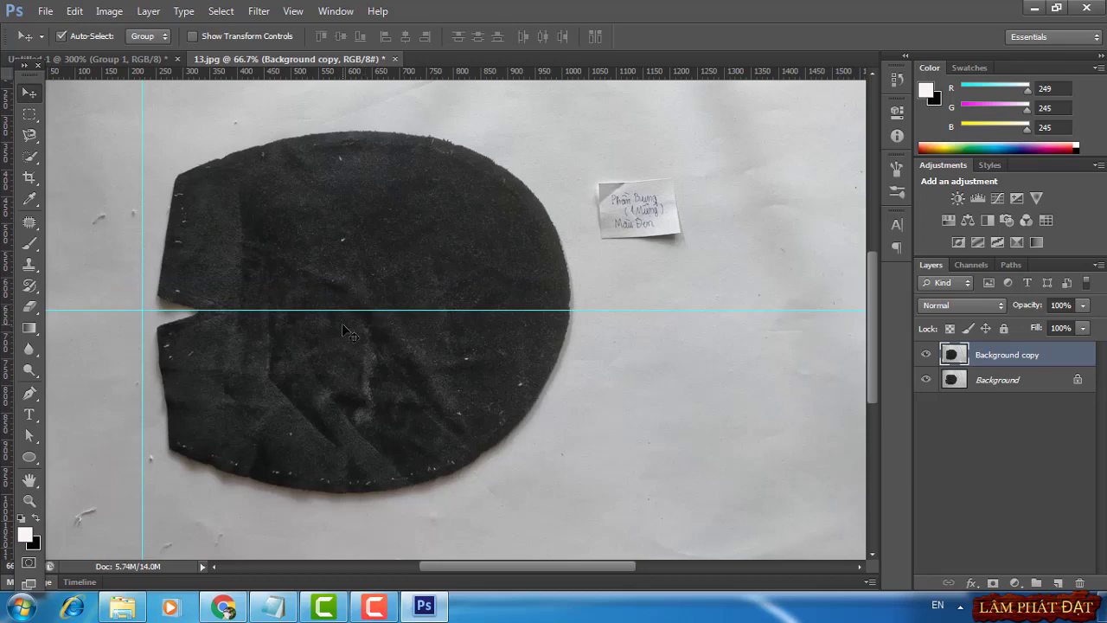
left_click(28, 393)
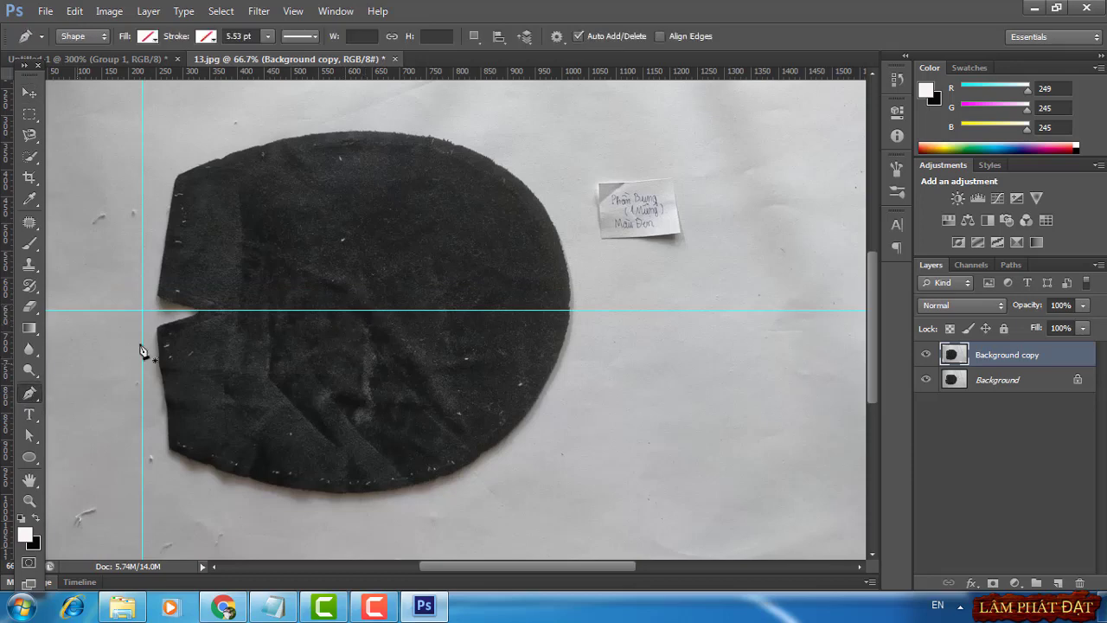
Trace the black piece's upper half from the notch along the top edge, closing at the start
left_click(199, 313)
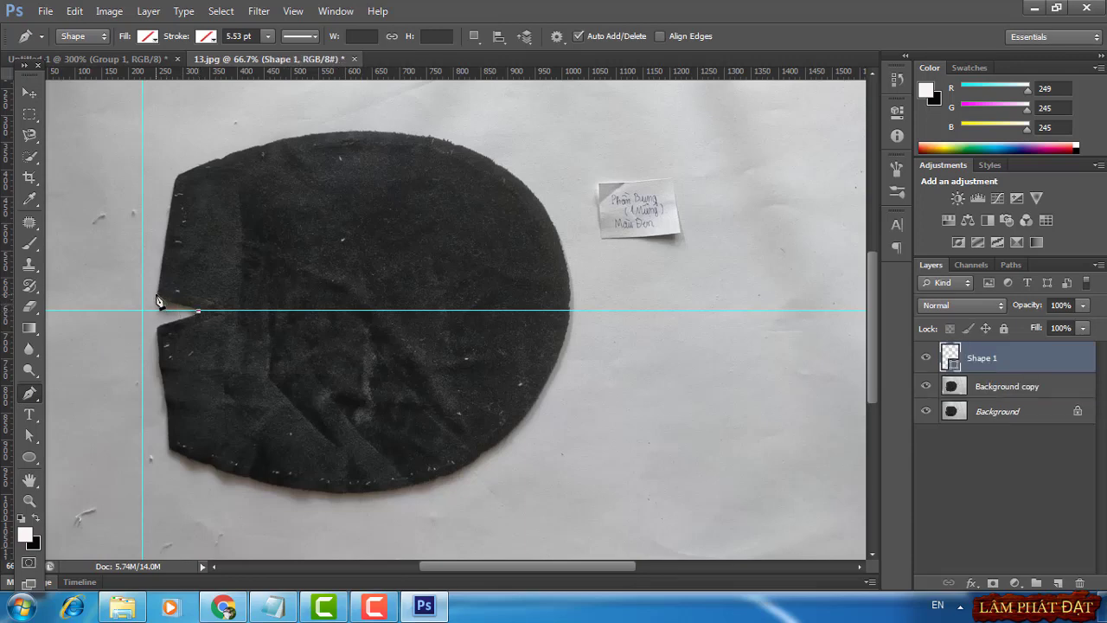
left_click(156, 296)
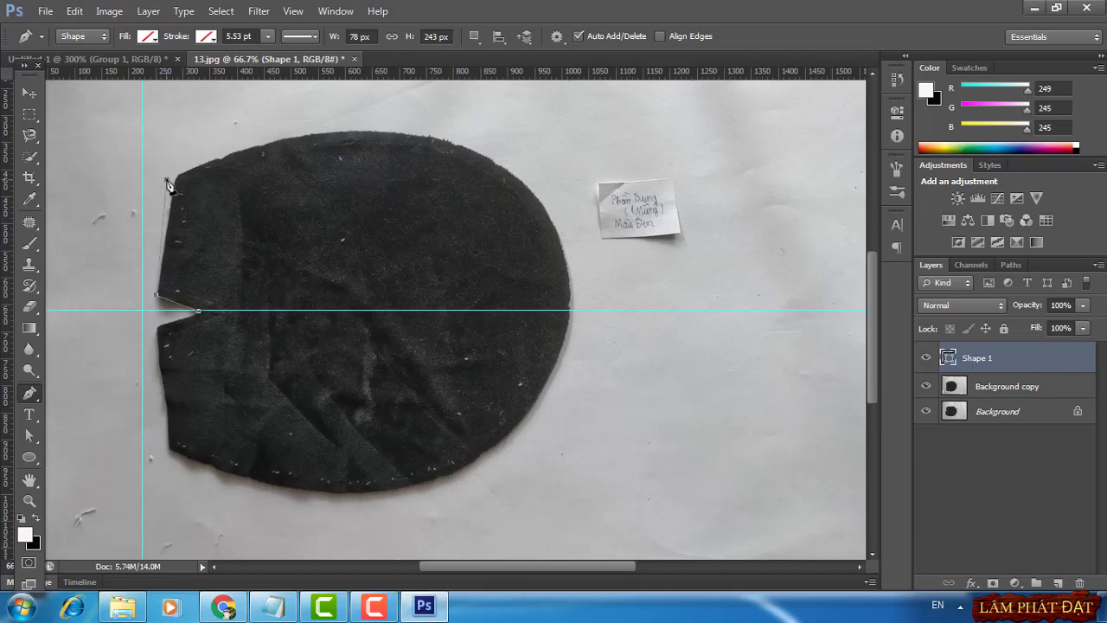
left_click(166, 180)
left_click_drag(470, 150, 639, 207)
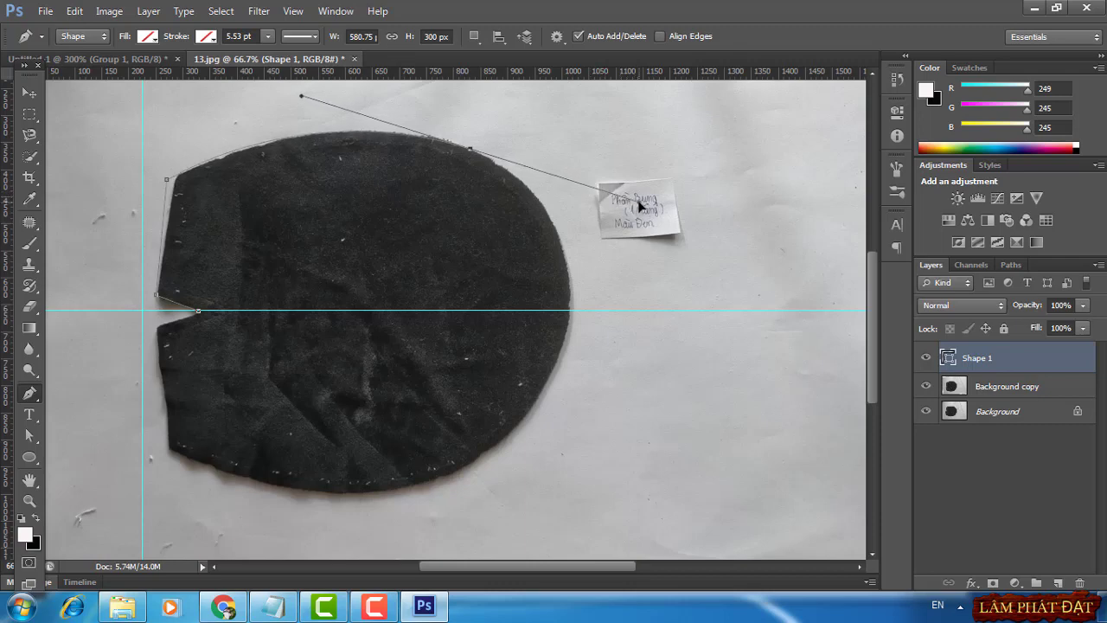
left_click_drag(610, 198, 528, 168)
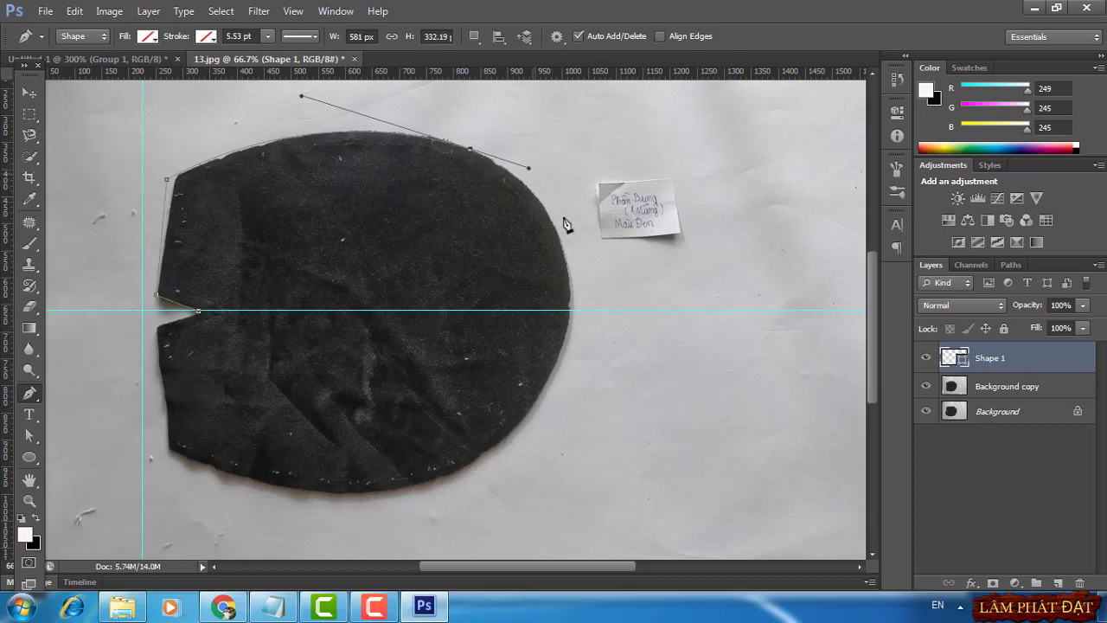
left_click(572, 311)
left_click_drag(573, 312, 593, 397)
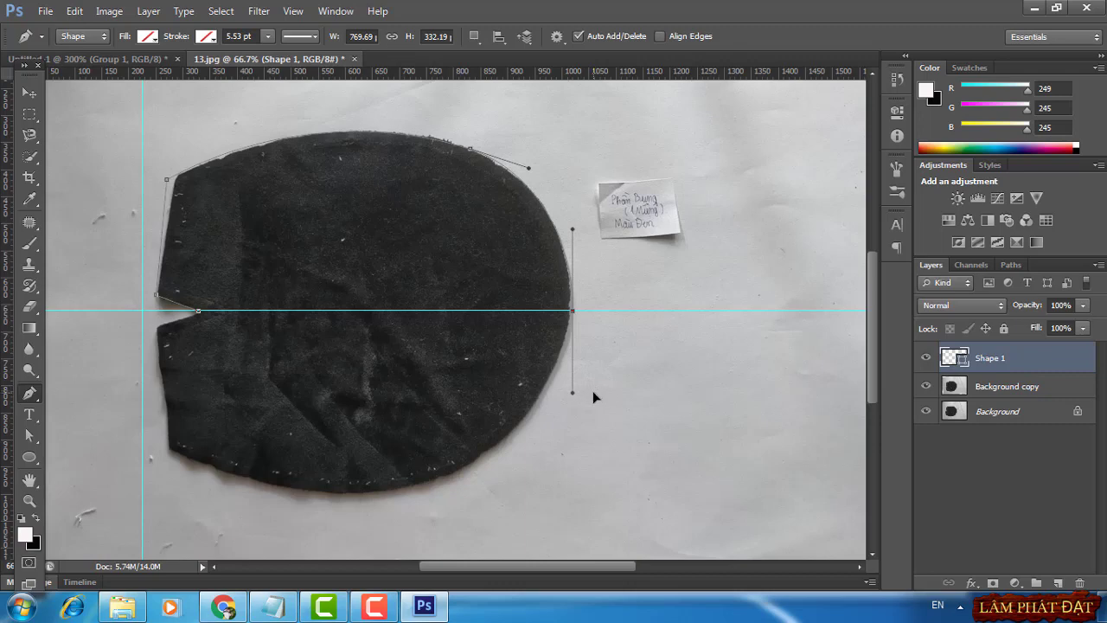
left_click(572, 311, "alt")
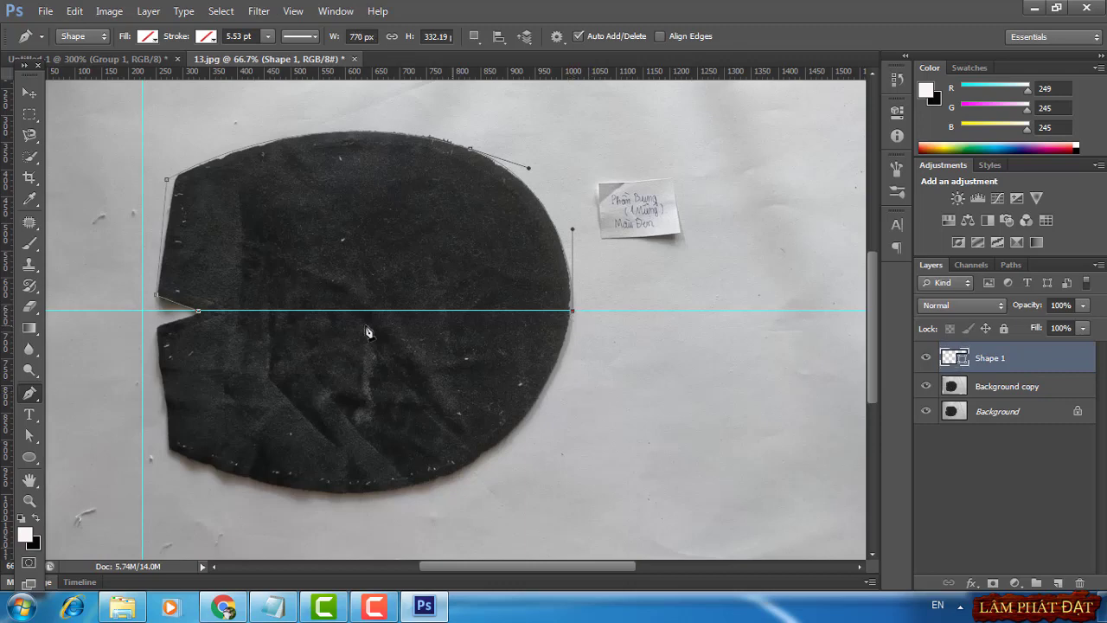
left_click(201, 314)
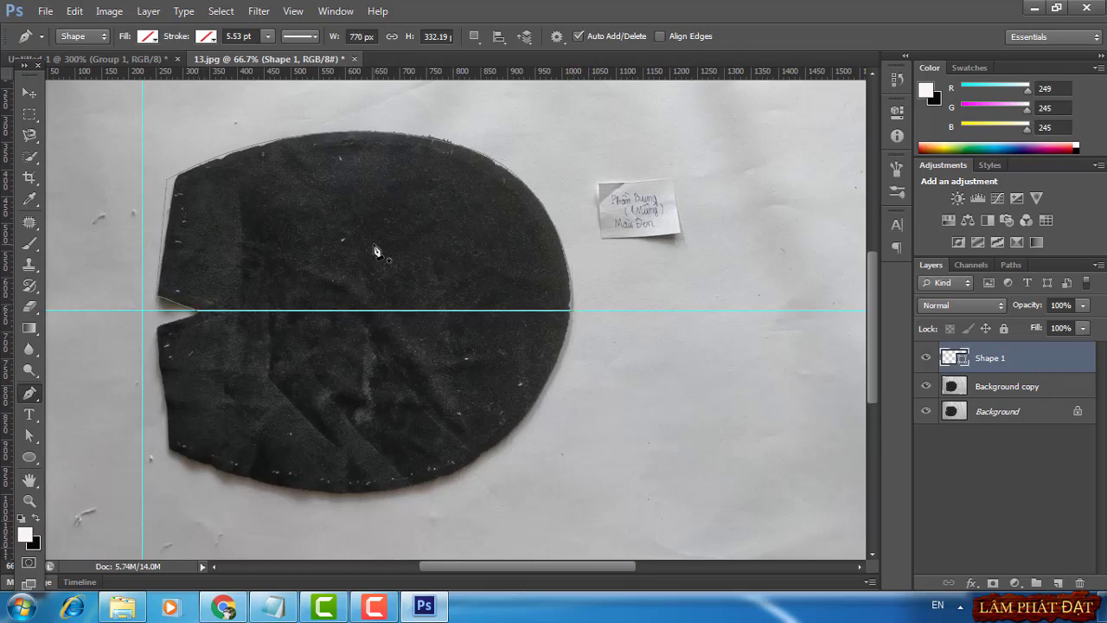
In Untitled-1, delete Group 1 and its contents
left_click(130, 59)
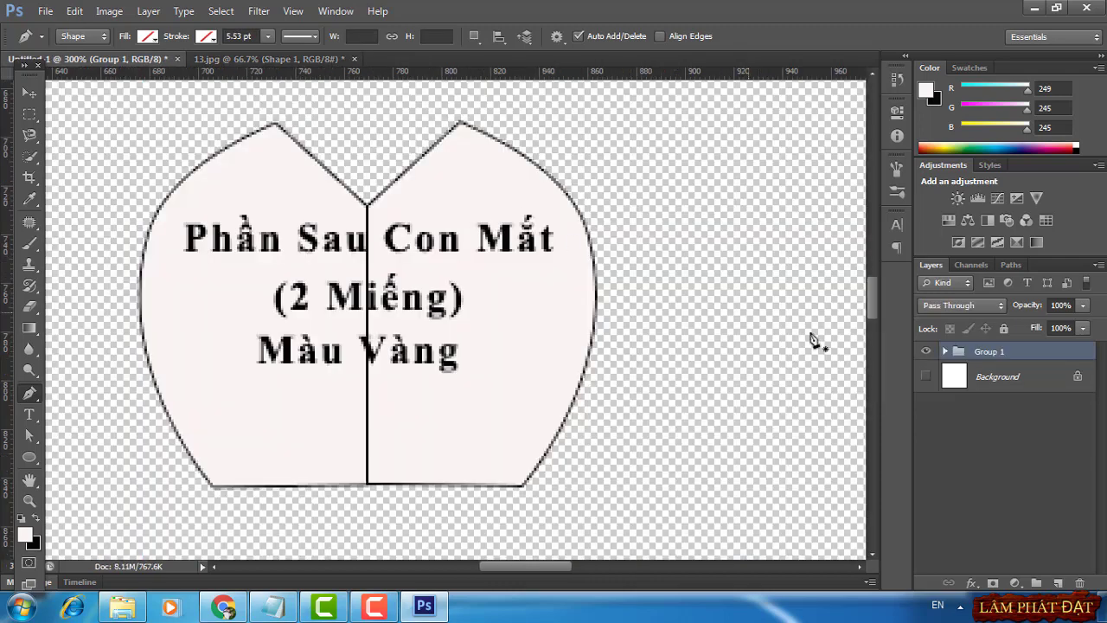
right_click(967, 352)
left_click(856, 218)
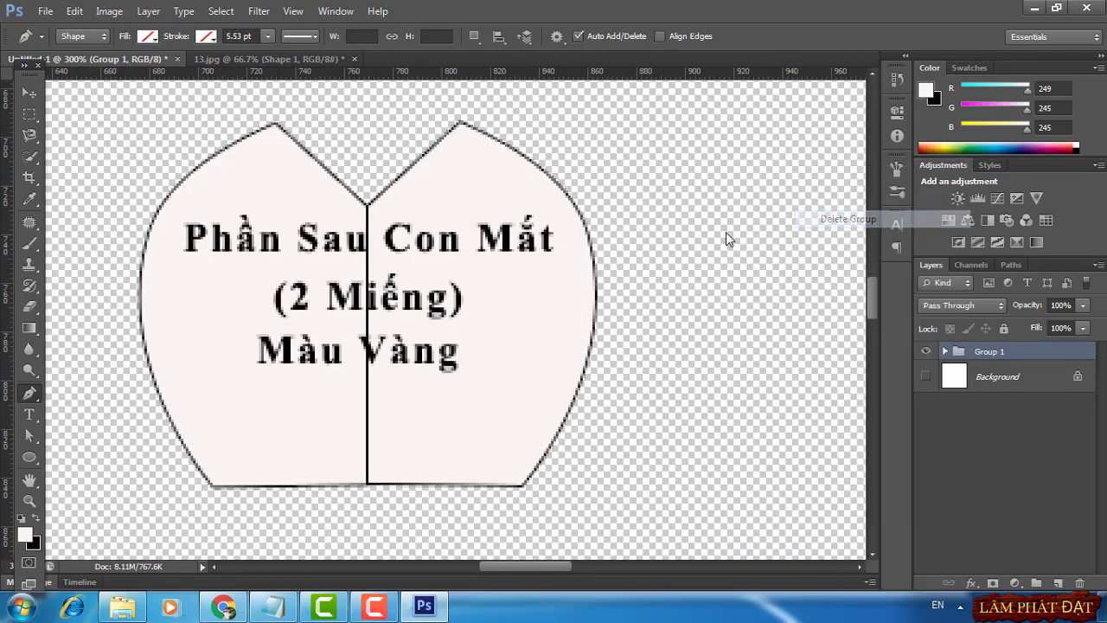
left_click(531, 239)
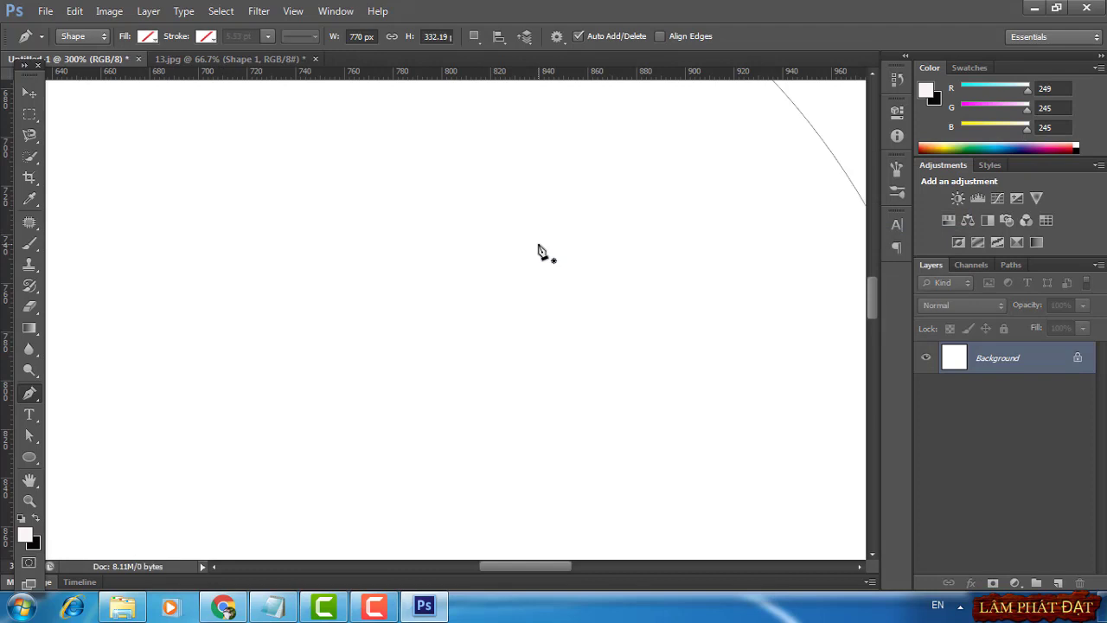
Add an off-white (f9f5f5) Solid Color fill layer to the traced outline
key("ctrl+minus")
key("ctrl+minus")
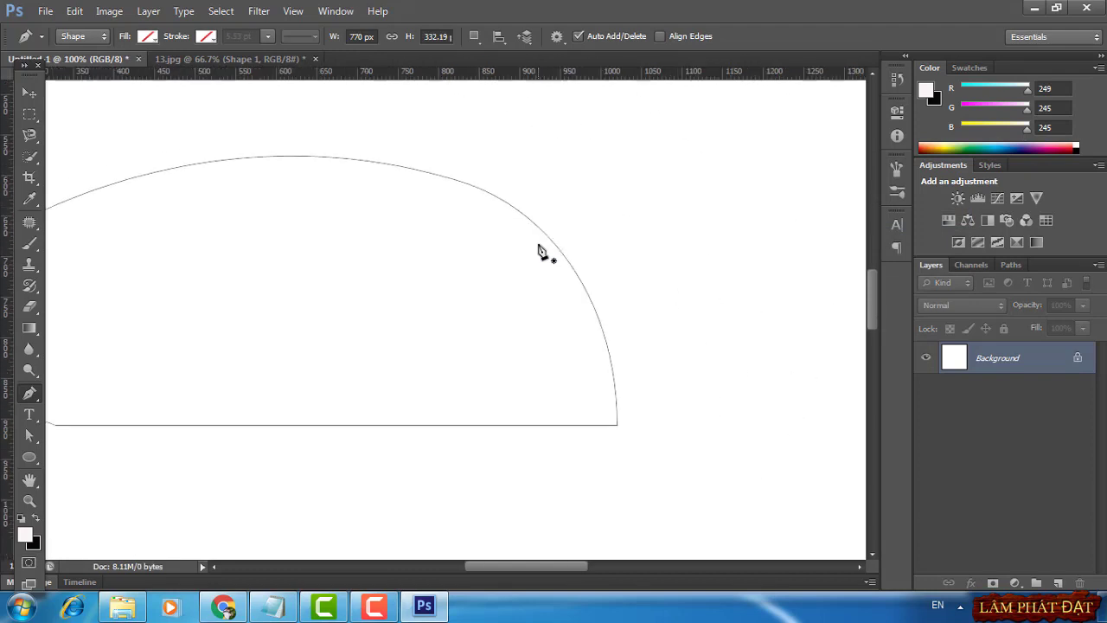
left_click_drag(459, 319, 625, 250)
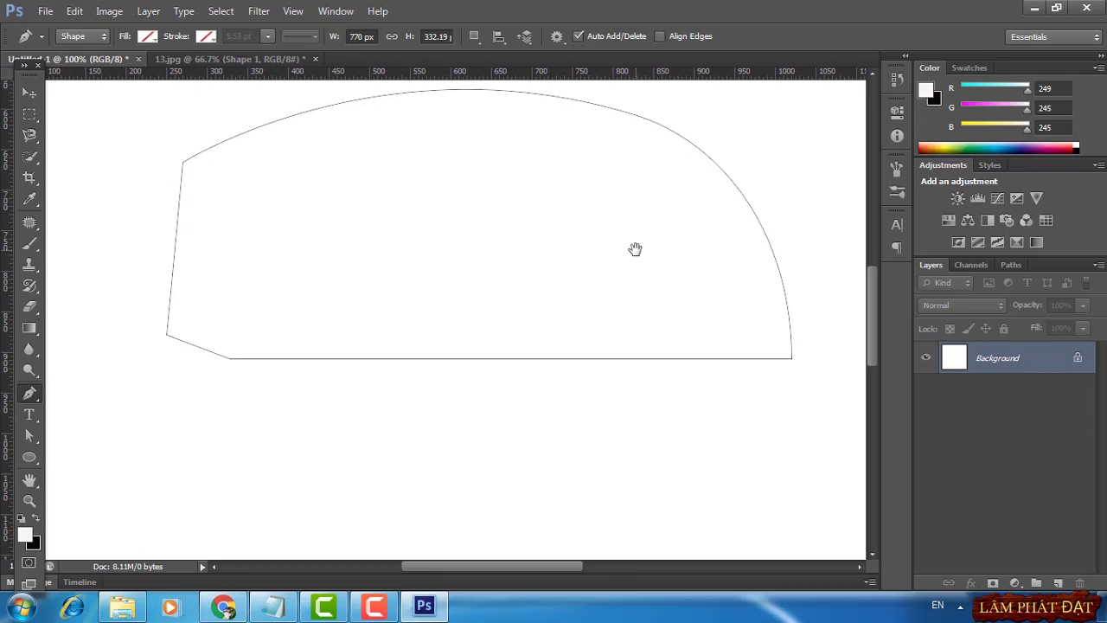
left_click(1014, 583)
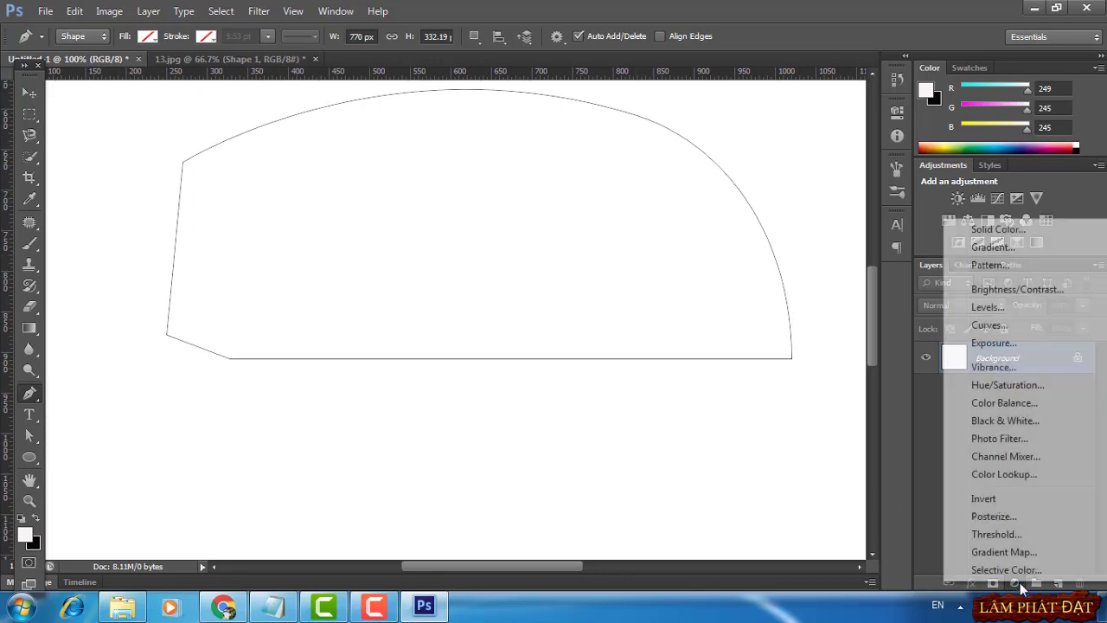
left_click(972, 229)
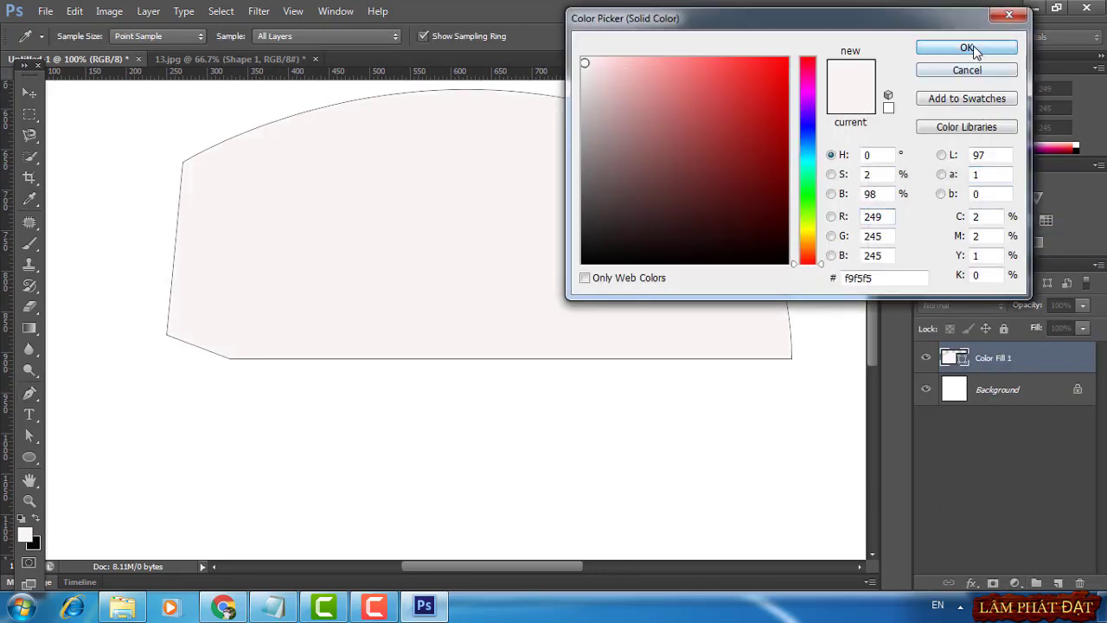
left_click(974, 47)
Add an inside black stroke effect to the fill layer
left_click(970, 583)
left_click(981, 425)
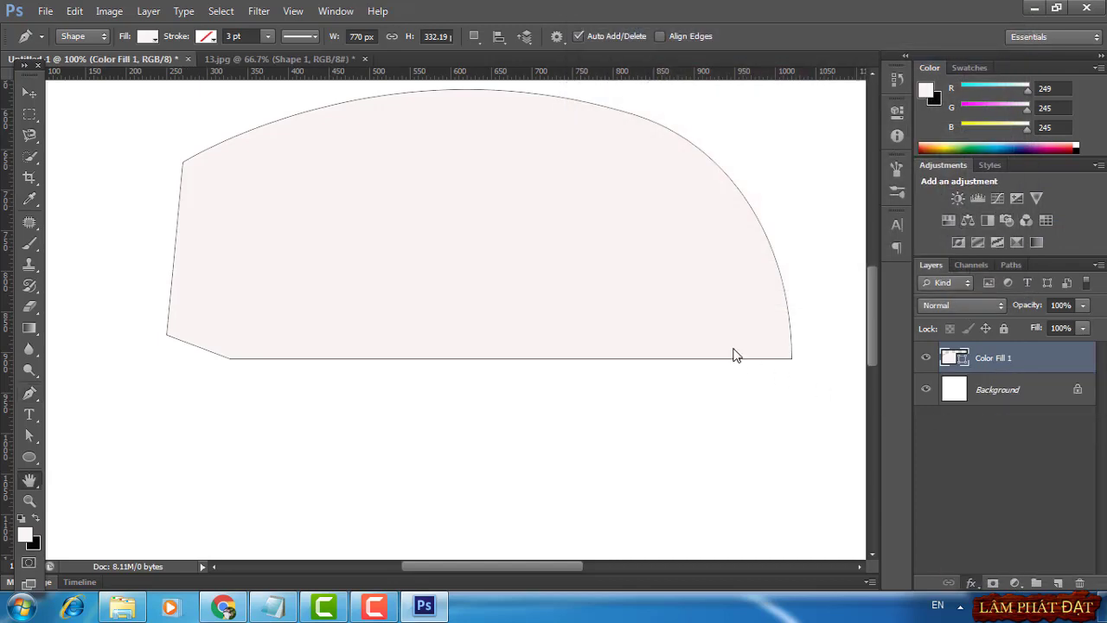
left_click(803, 232)
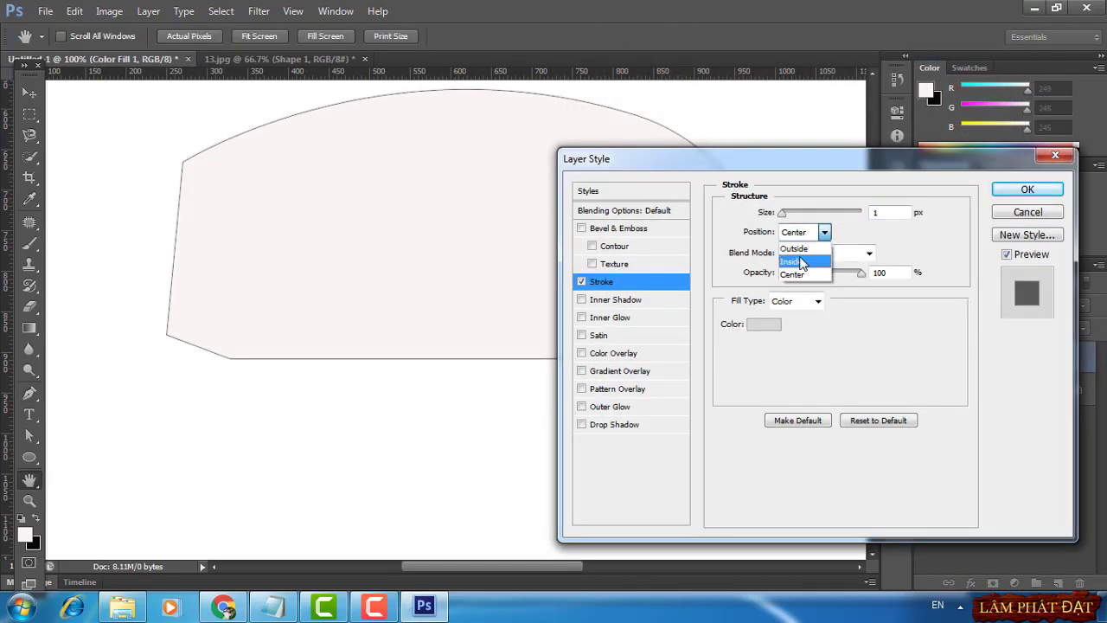
left_click(798, 253)
left_click(775, 323)
left_click(585, 262)
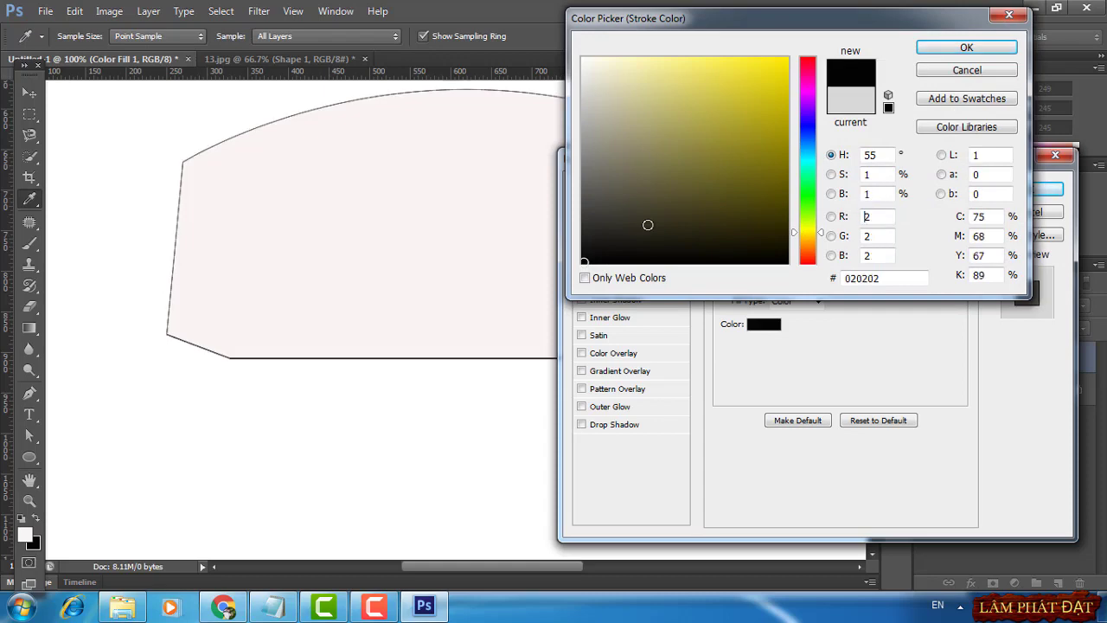
left_click(963, 49)
left_click(1029, 192)
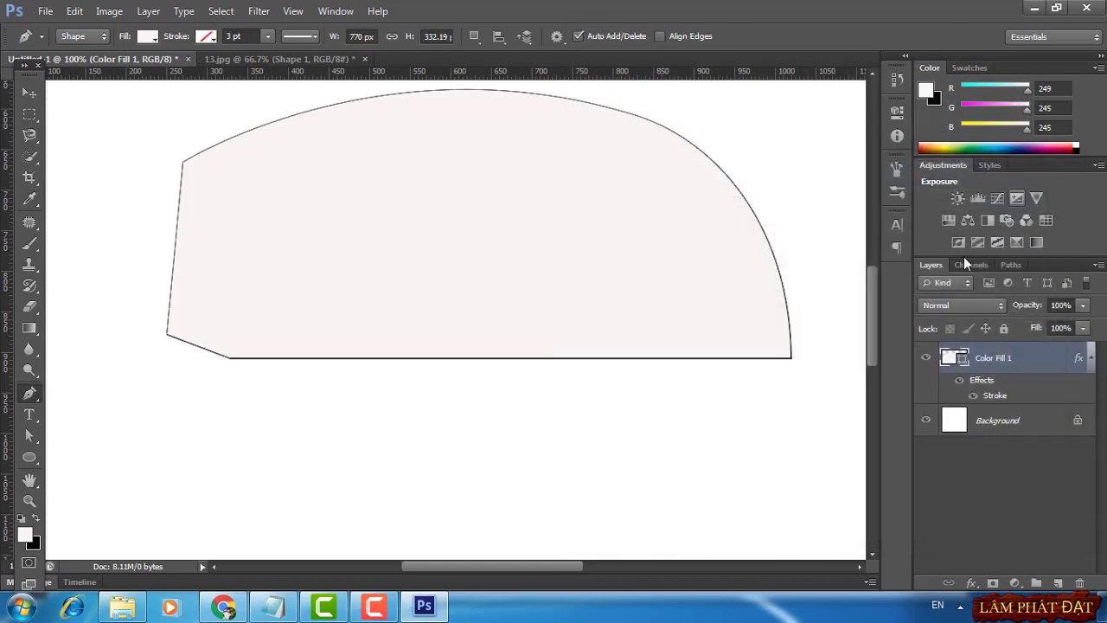
Duplicate Color Fill 1 and move the copy below the original
right_click(1017, 358)
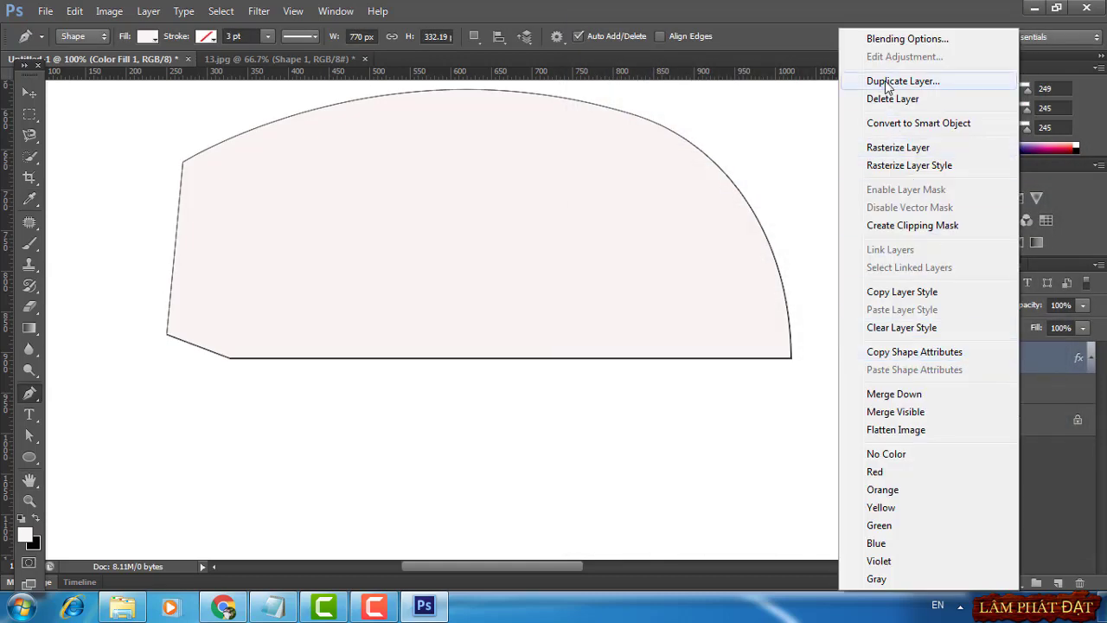
left_click(891, 81)
left_click(692, 183)
key("v")
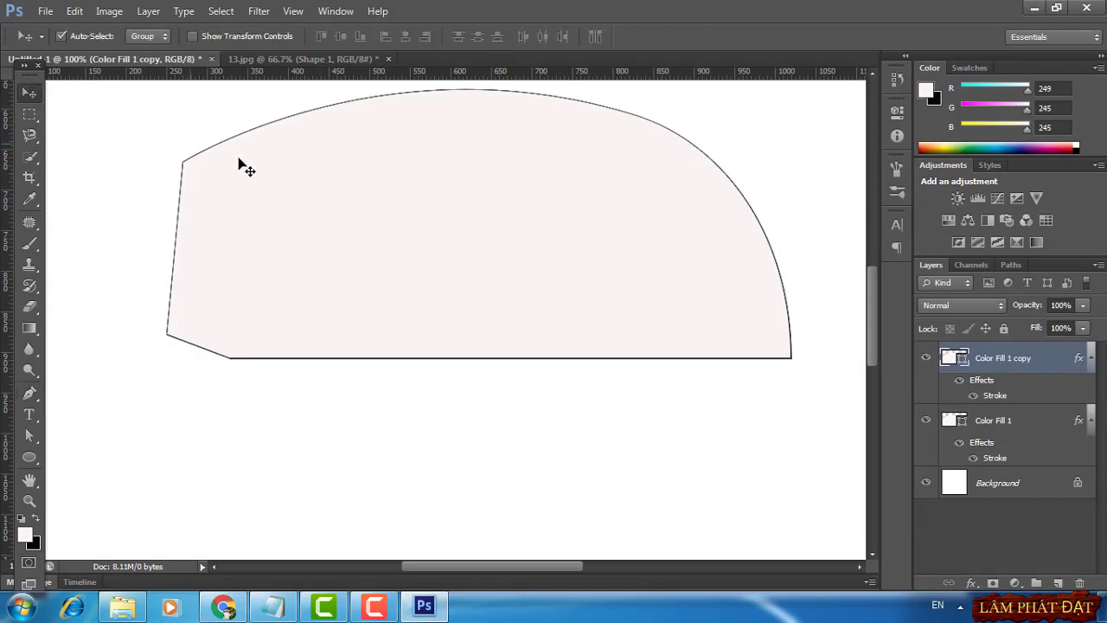
left_click_drag(495, 256, 475, 430)
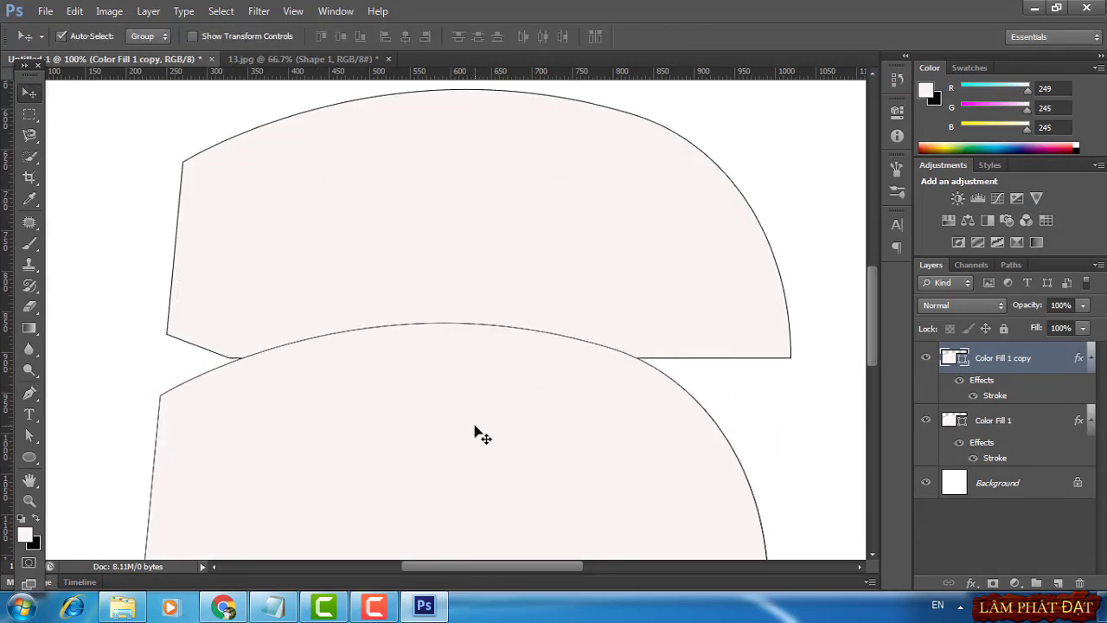
key("ctrl+minus")
left_click_drag(496, 435, 534, 471)
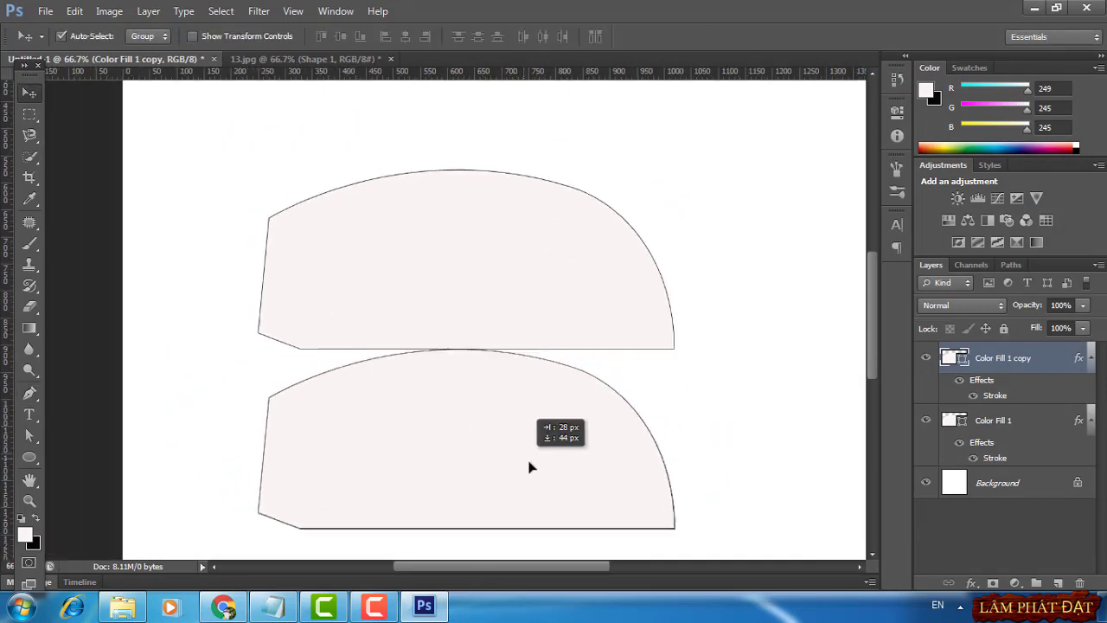
Flip the copy vertically and join it to the upper half's bottom edge
key("ctrl+t")
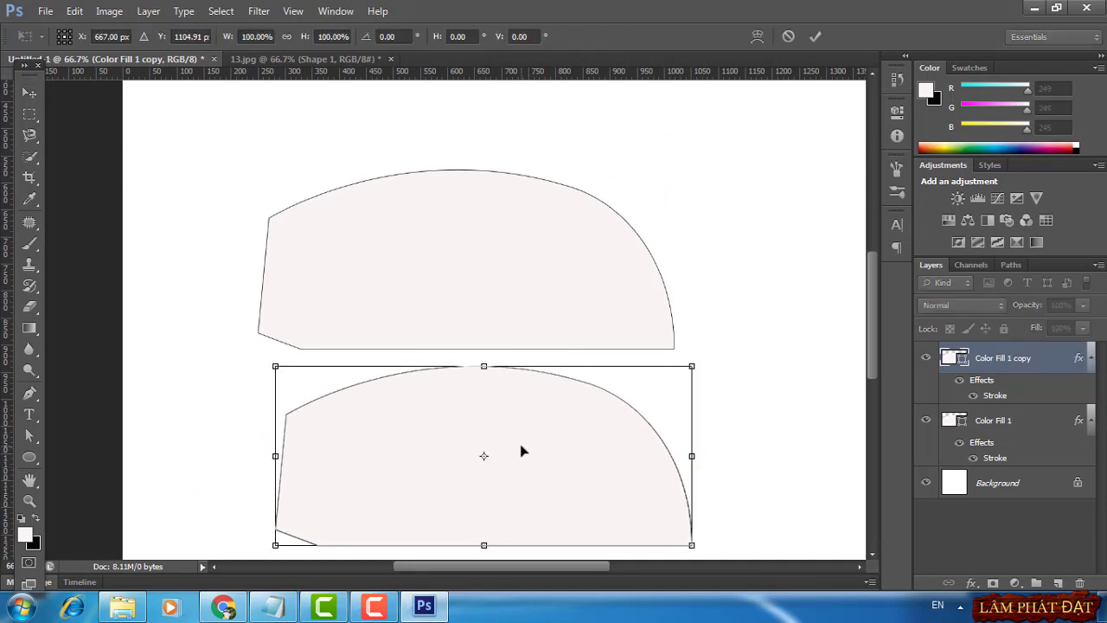
right_click(521, 445)
left_click(571, 434)
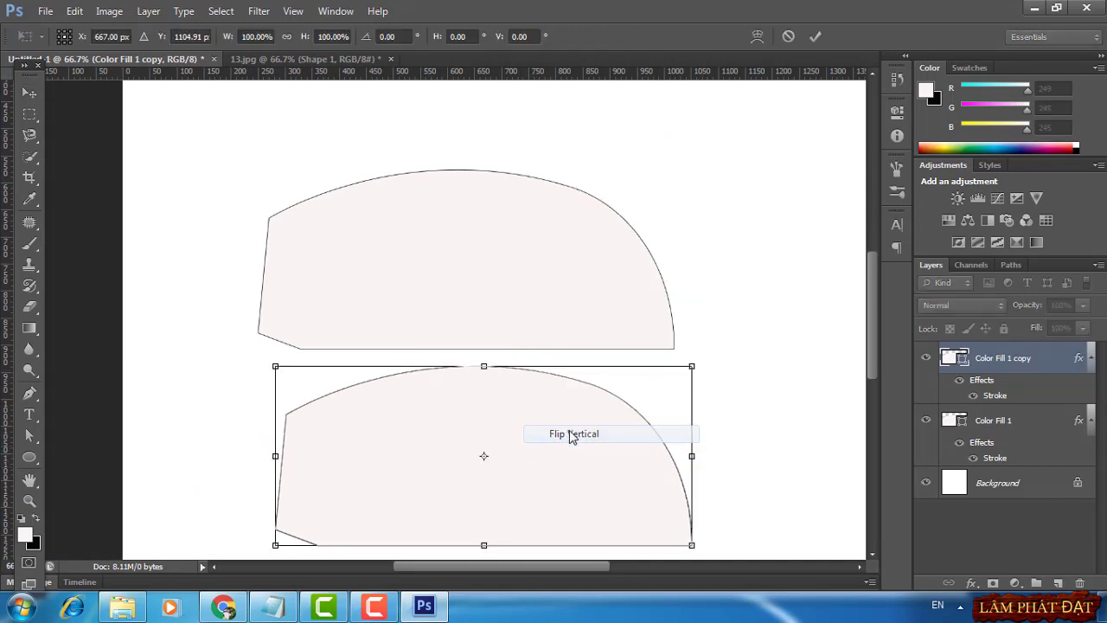
left_click(814, 36)
left_click_drag(493, 445, 467, 432)
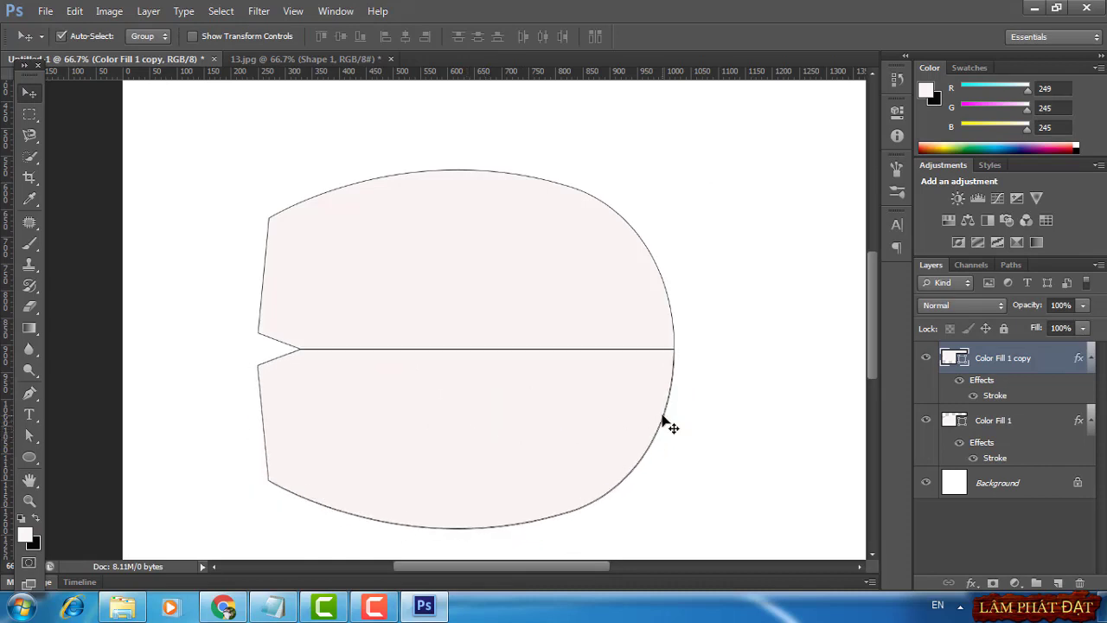
left_click(1024, 486)
left_click(291, 59)
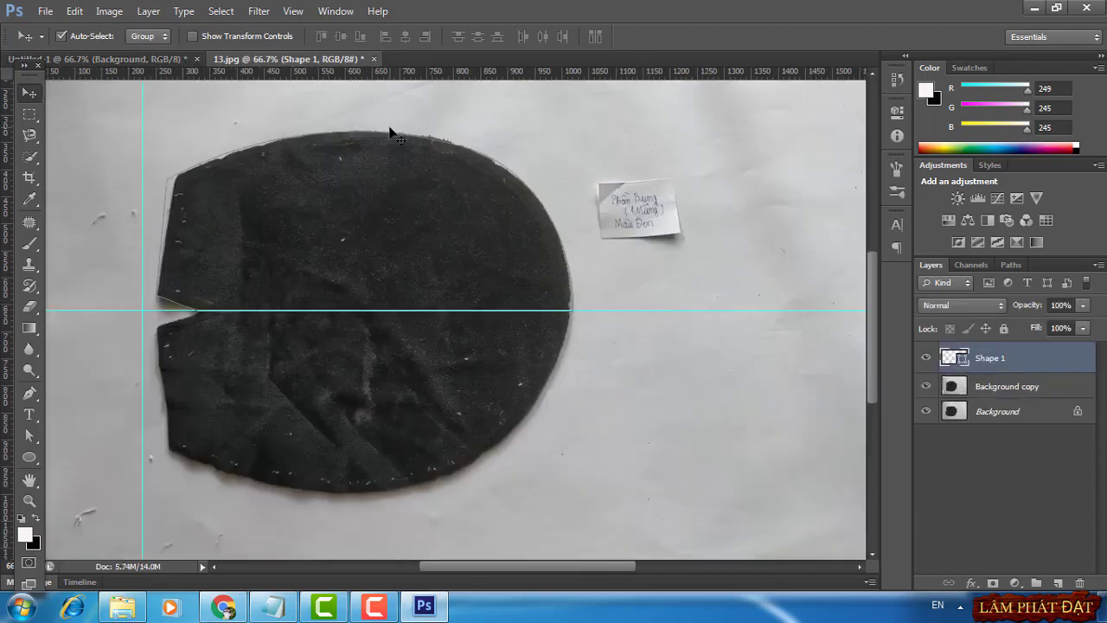
Group the belly piece and label layers and hide the Background in Untitled-1
left_click(142, 60)
left_click(988, 503, "shift")
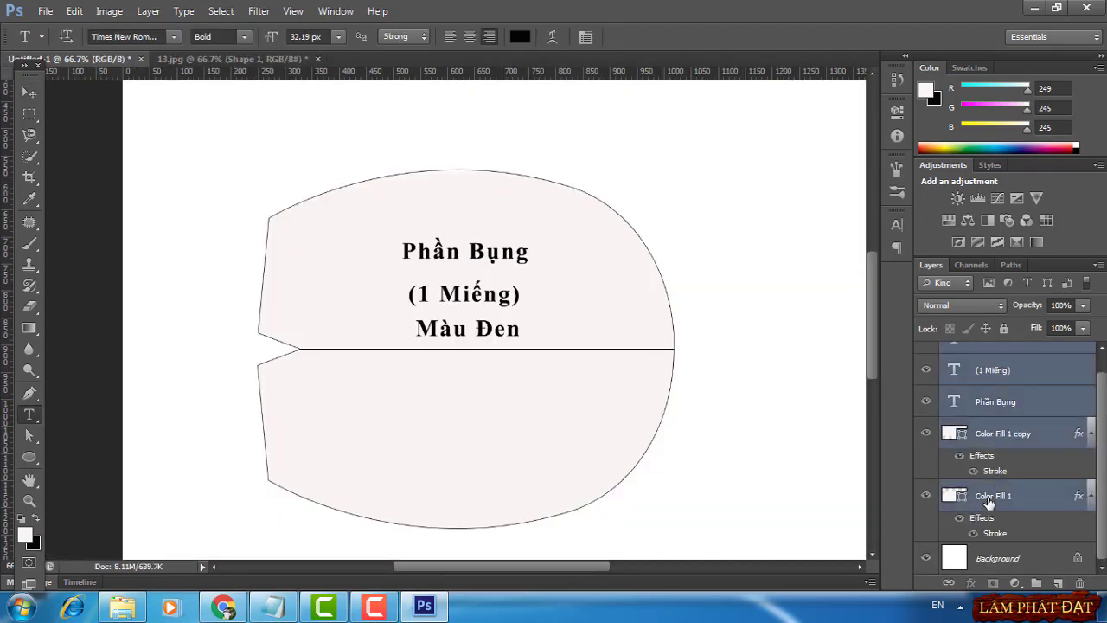
key("ctrl+g")
left_click(928, 377)
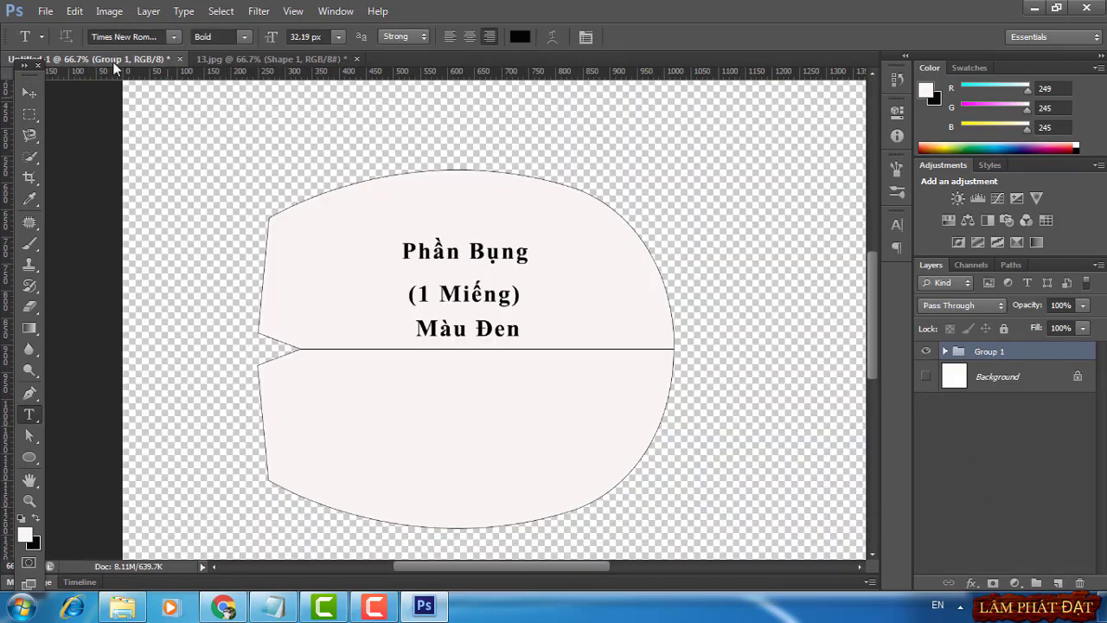
Export the layout with Save for Web as 13.png
left_click(45, 11)
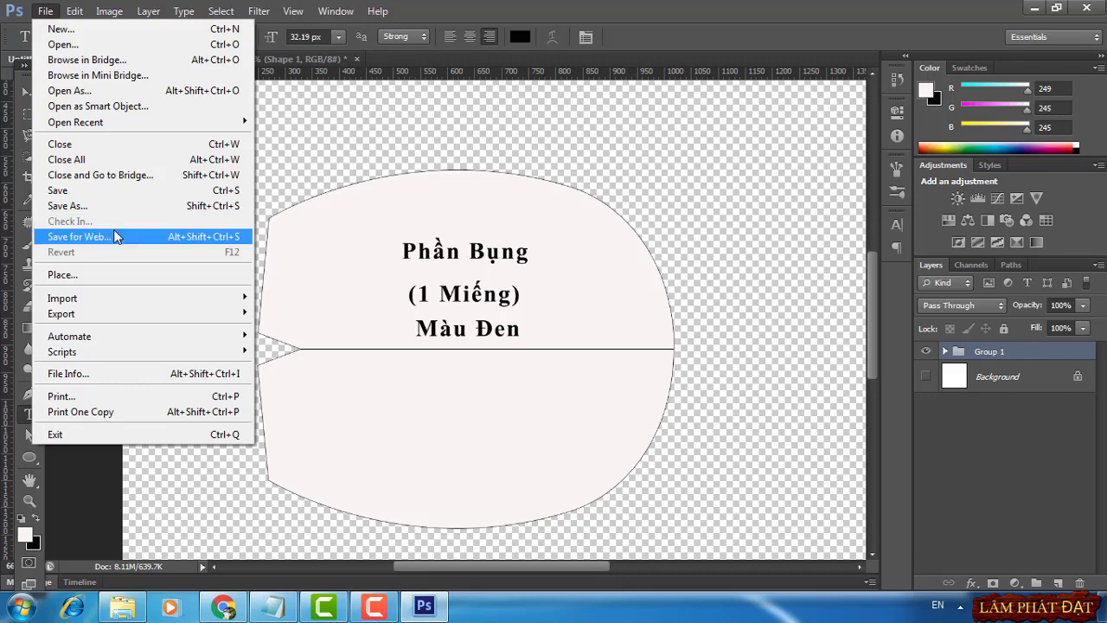
left_click(111, 236)
left_click(631, 572)
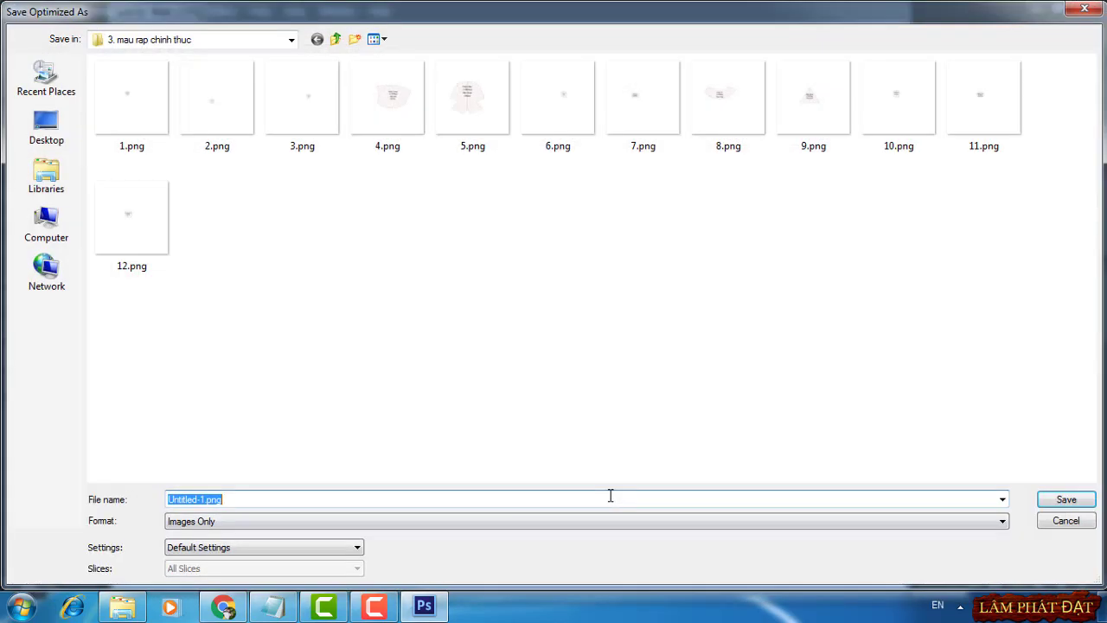
left_click_drag(206, 499, 131, 499)
type("13")
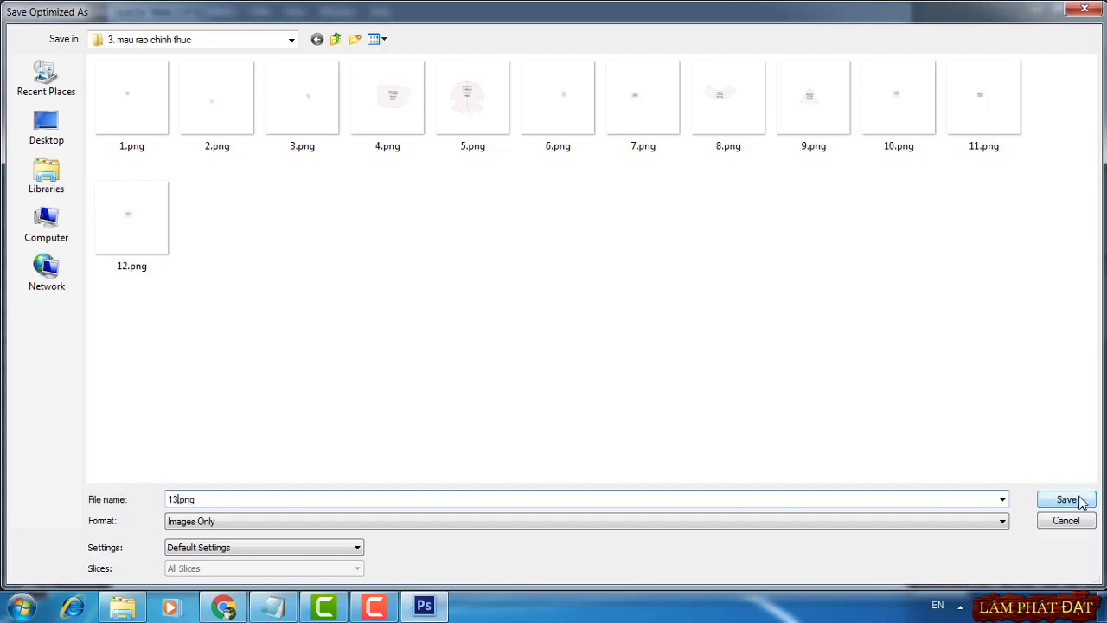
left_click(1066, 500)
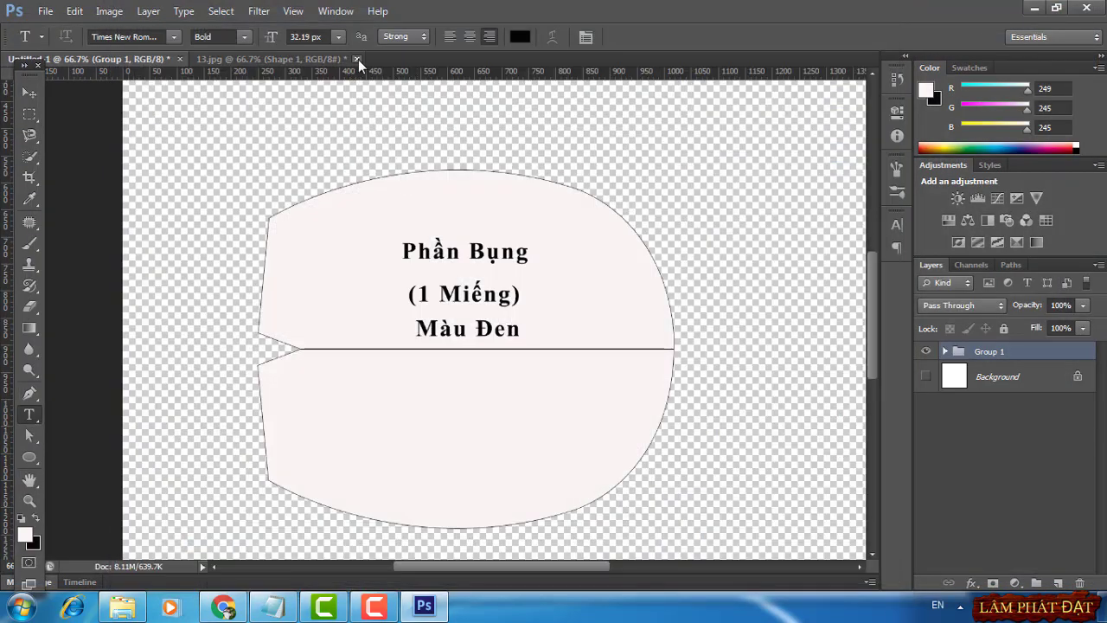
Close 13.jpg without saving and start opening another file
left_click(358, 59)
left_click(531, 240)
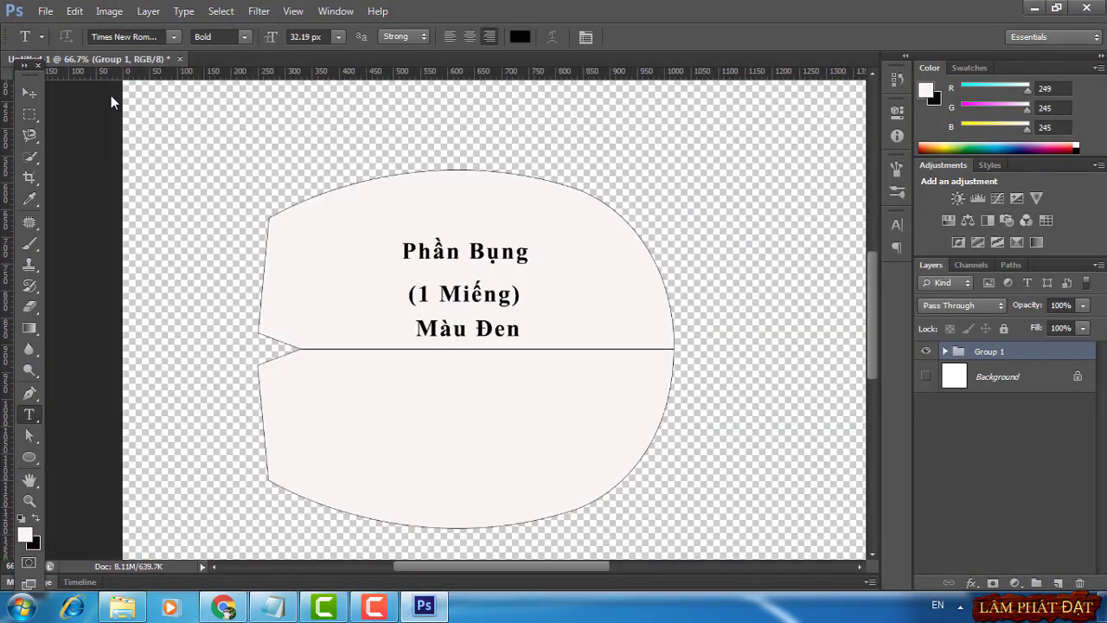
left_click(40, 9)
Open 14.jpg, zoom in, and drag a vertical guide through the yellow piece's middle
left_click(54, 45)
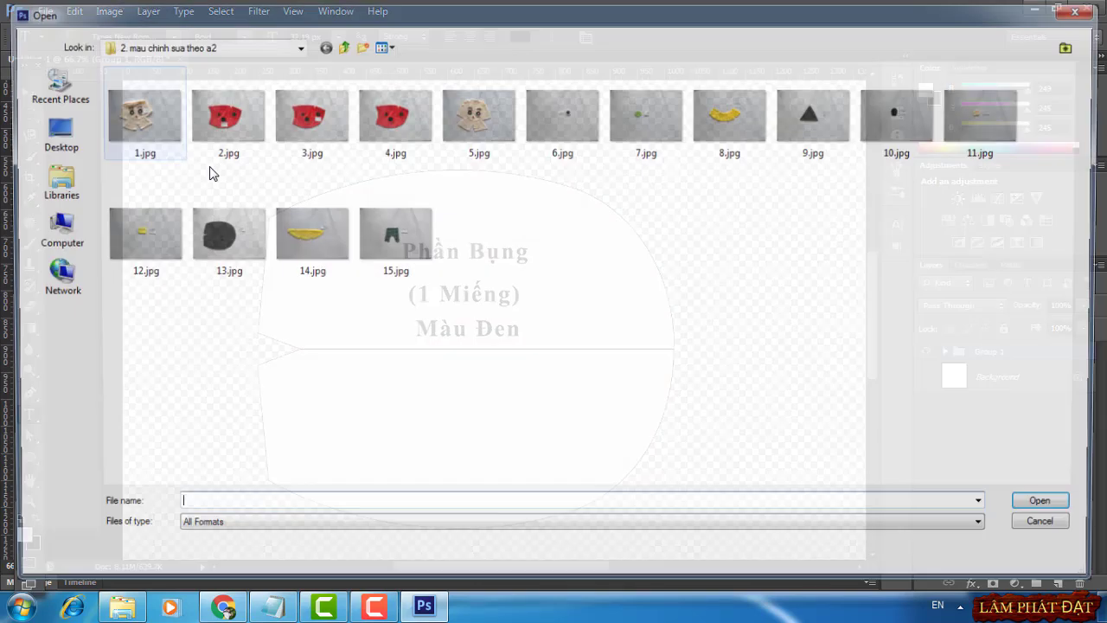
double_click(311, 247)
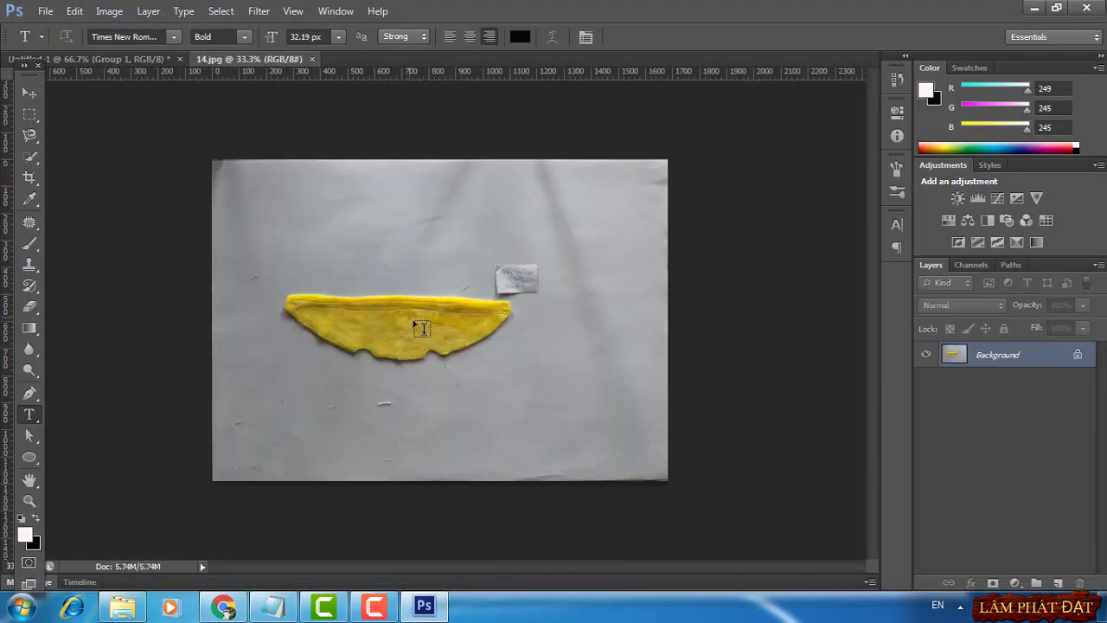
key("ctrl+plus")
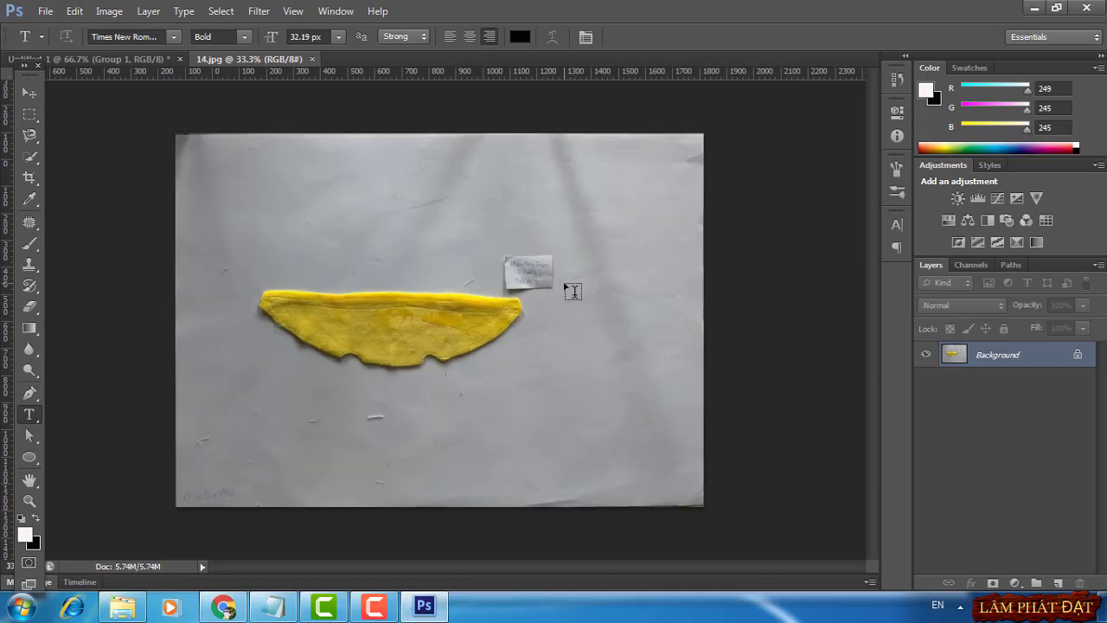
key("ctrl+plus")
key("ctrl+plus")
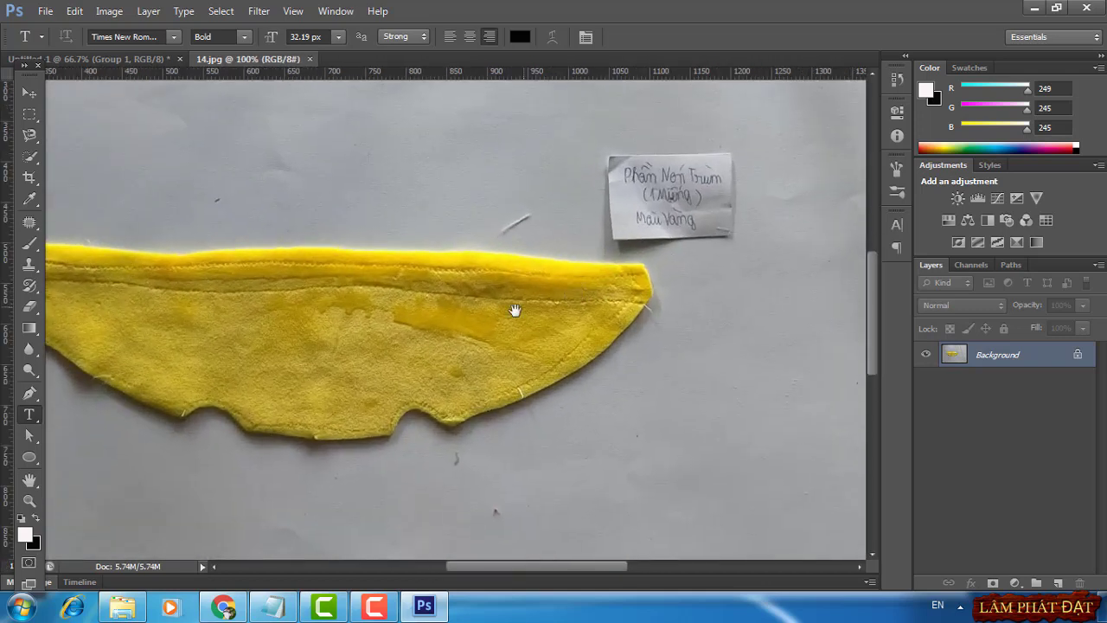
left_click_drag(531, 340, 578, 342)
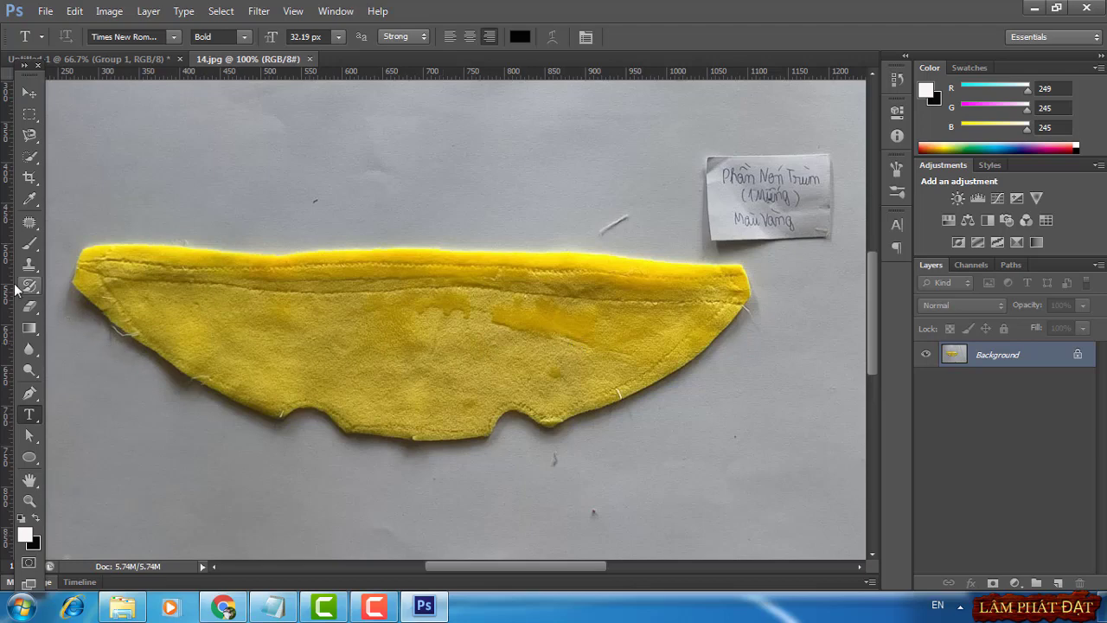
left_click_drag(8, 281, 412, 277)
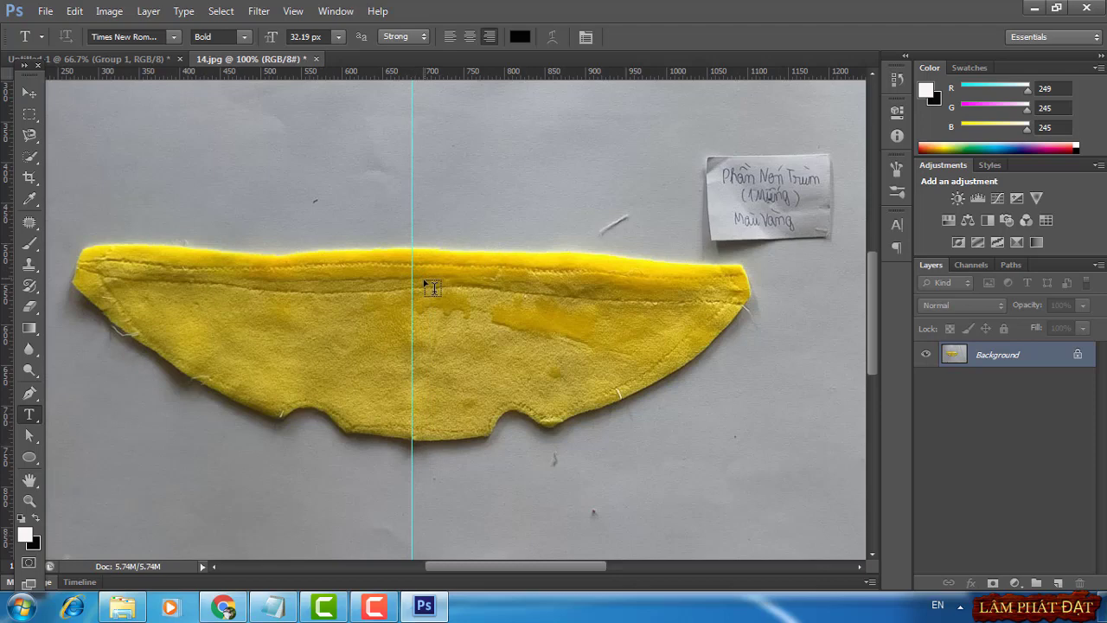
Duplicate the Background layer as Background copy and zoom out to 50%
right_click(1013, 369)
left_click(983, 401)
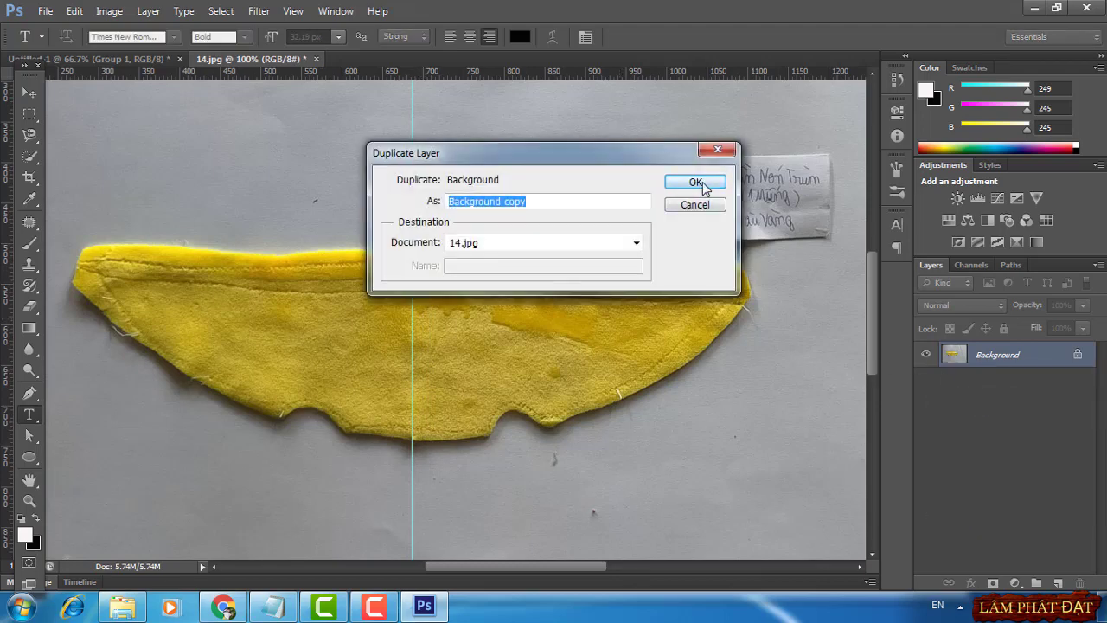
left_click(696, 182)
key("ctrl+minus")
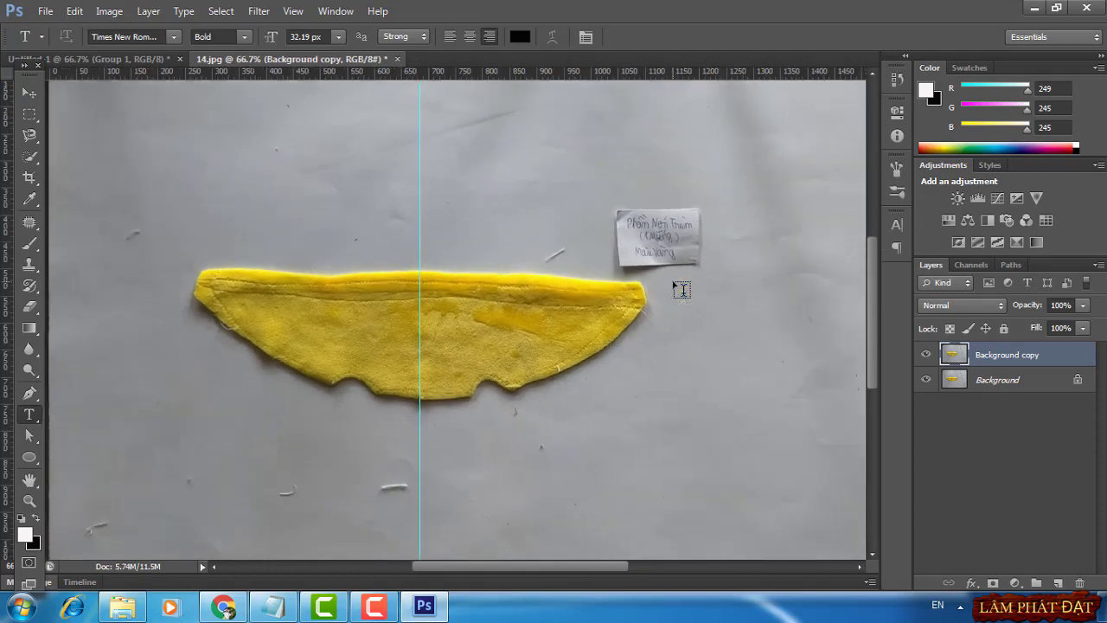
key("ctrl+minus")
Slightly rotate the Background copy, add a horizontal guide, and recentre the vertical guide
key("ctrl+t")
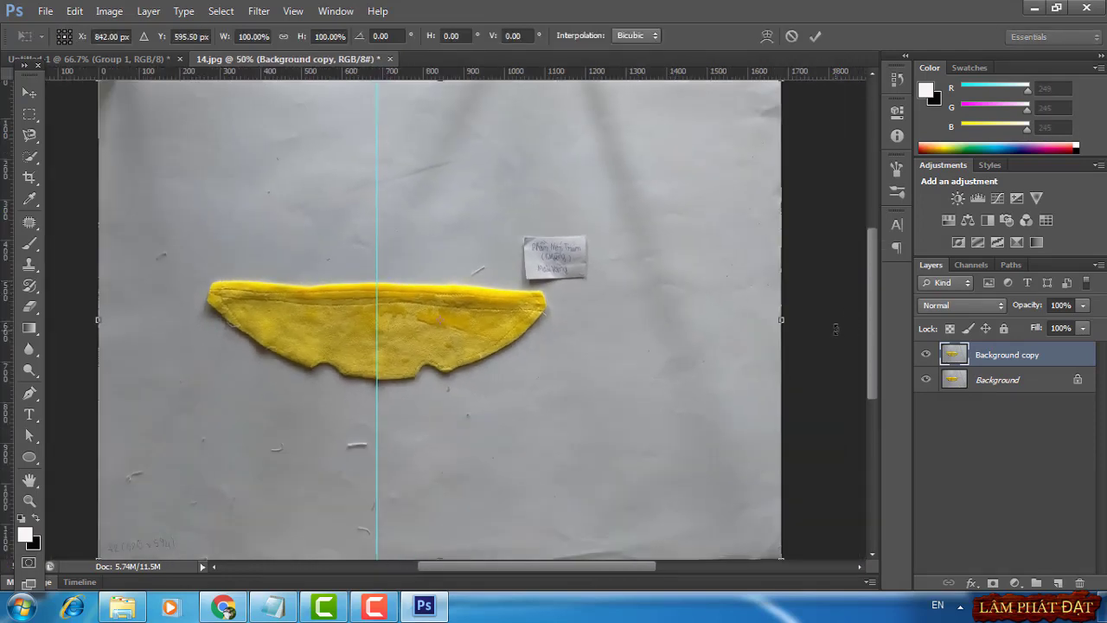
left_click_drag(835, 328, 852, 307)
key("Return")
left_click_drag(378, 71, 378, 202)
left_click_drag(378, 256, 380, 262)
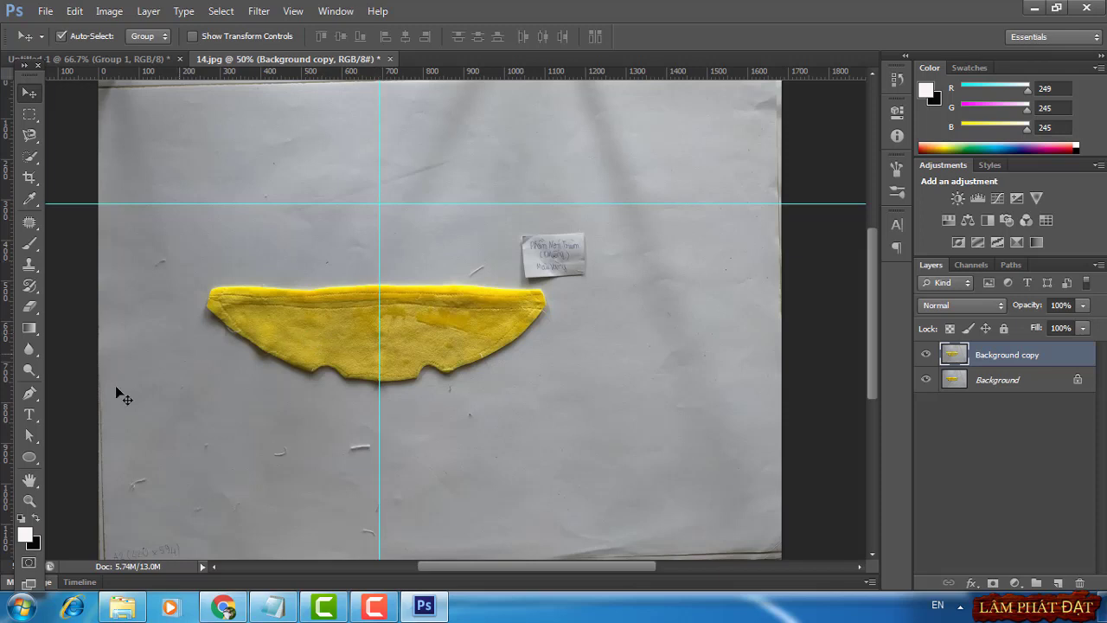
Trace the yellow piece's left half, including the bottom notch, as a Shape 1 Pen outline
left_click(29, 395)
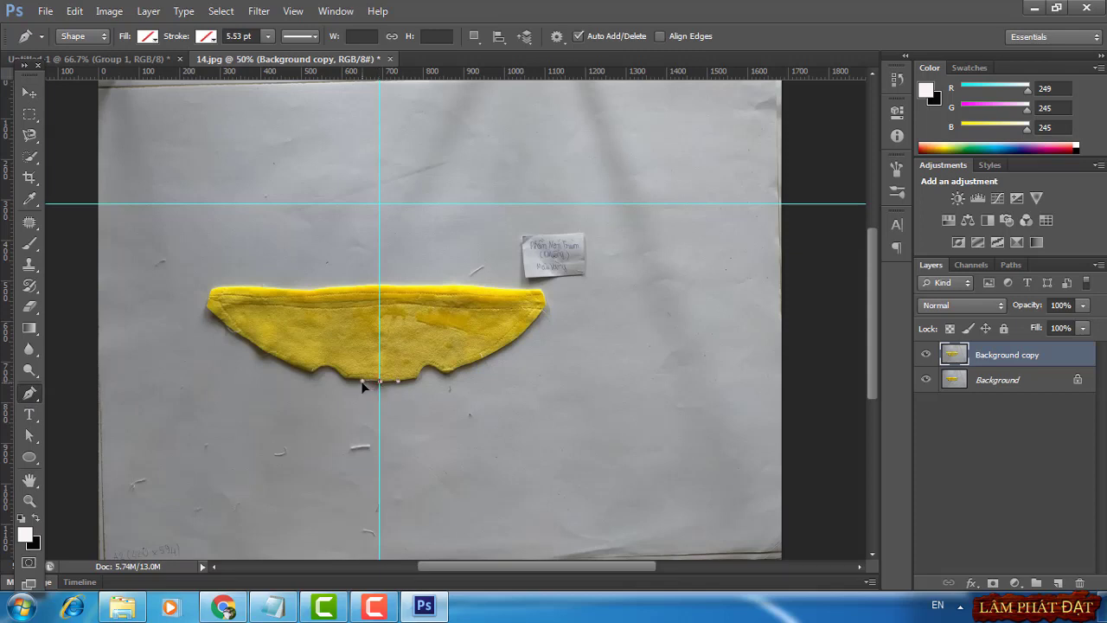
left_click(361, 380)
left_click(343, 381)
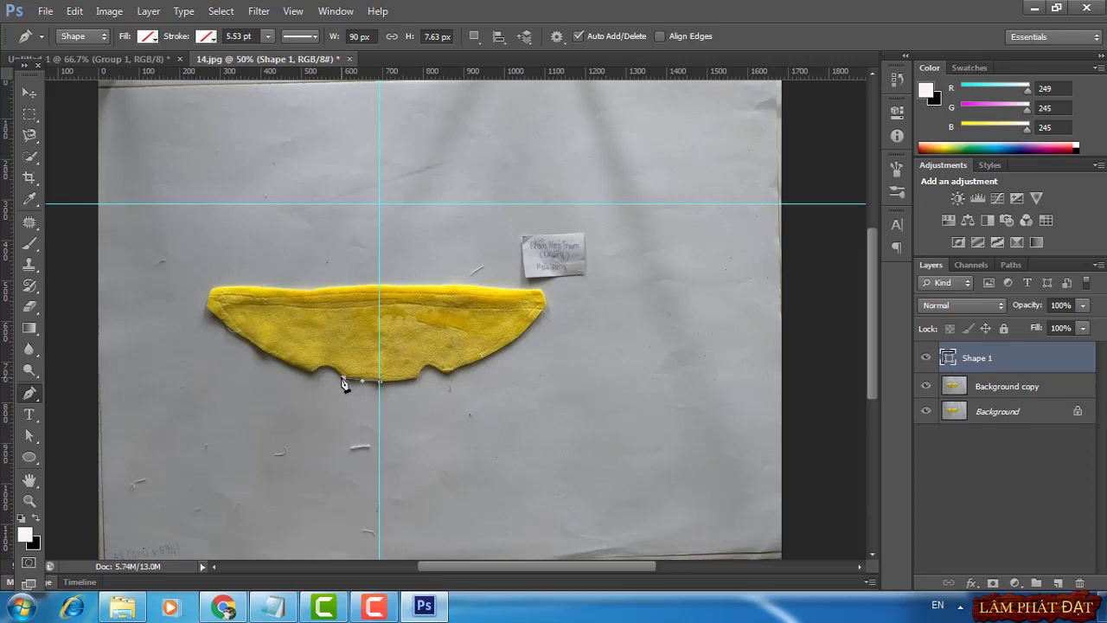
left_click_drag(340, 380, 346, 386)
left_click(314, 377)
left_click_drag(302, 378, 288, 390)
left_click(313, 373)
mouse_move(183, 279)
left_mouse_down()
mouse_move(177, 269)
mouse_move(198, 314)
left_mouse_up()
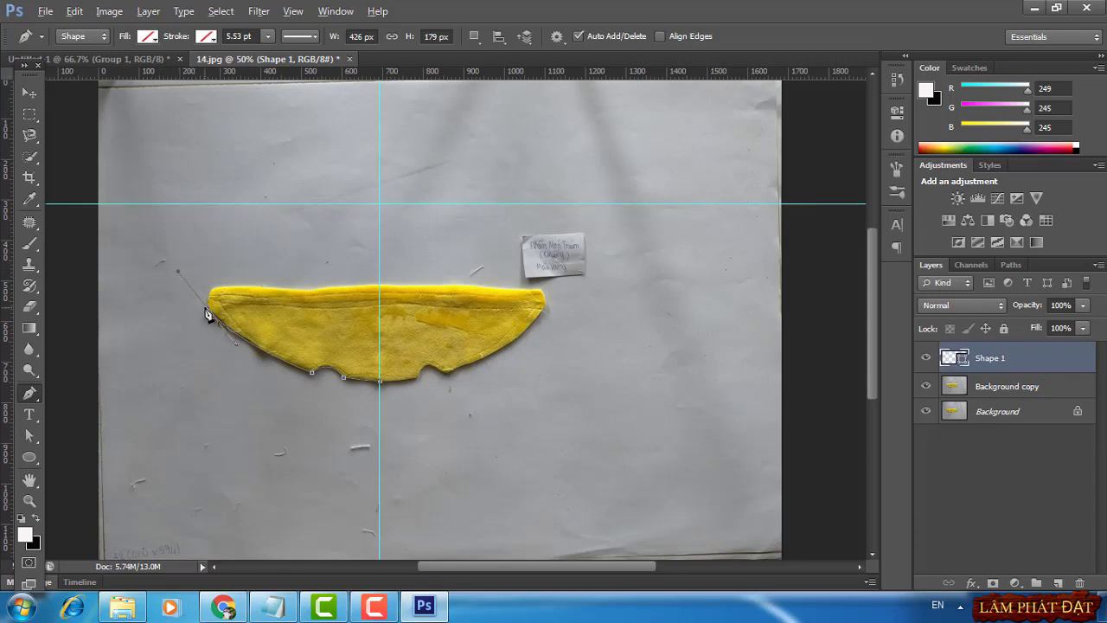
left_click(213, 296)
left_click(382, 382)
Make the outline's bottom centre anchor a sharp corner, then return to Untitled-1
right_click(39, 392)
left_click(95, 458)
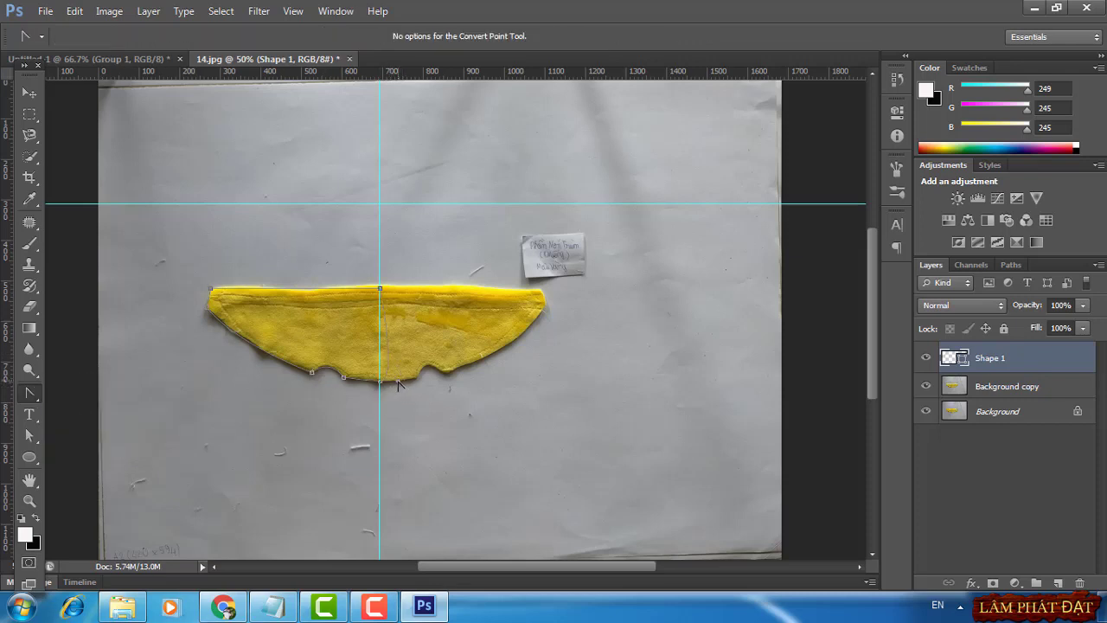
left_click(380, 354)
key("v")
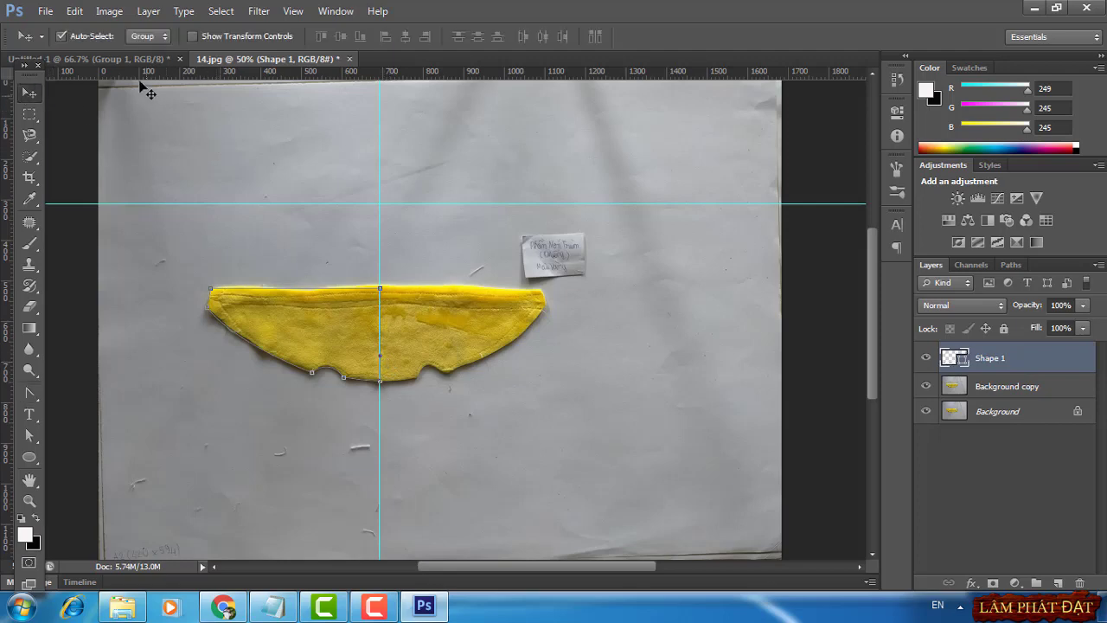
left_click(131, 55)
Delete Group 1 from Untitled-1, paste in the half outline and zoom in on it
right_click(961, 362)
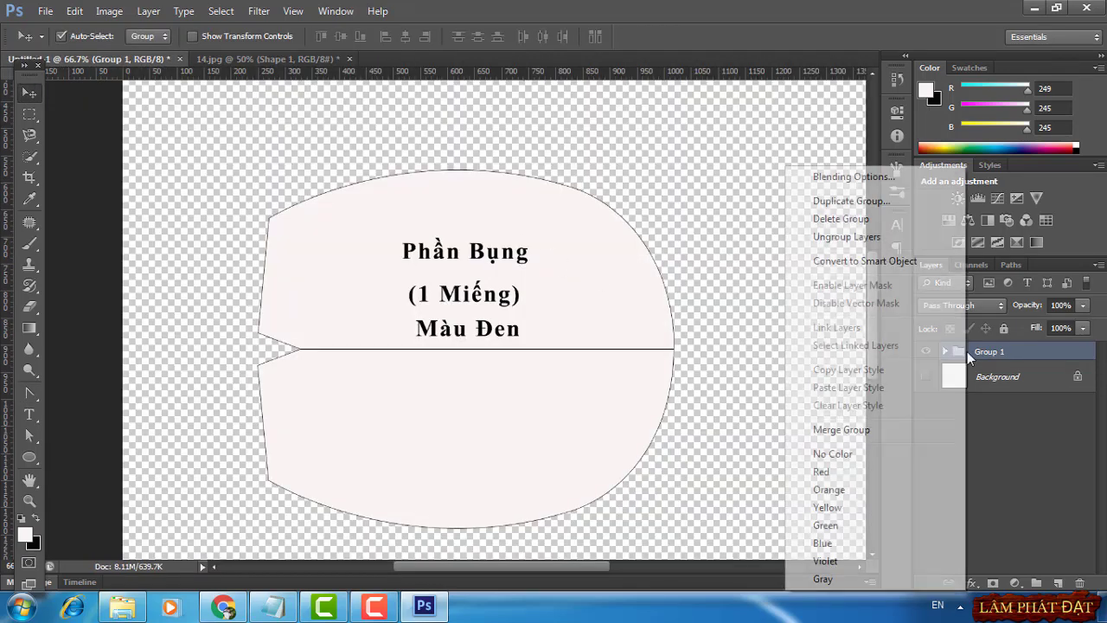
left_click(845, 219)
left_click(522, 236)
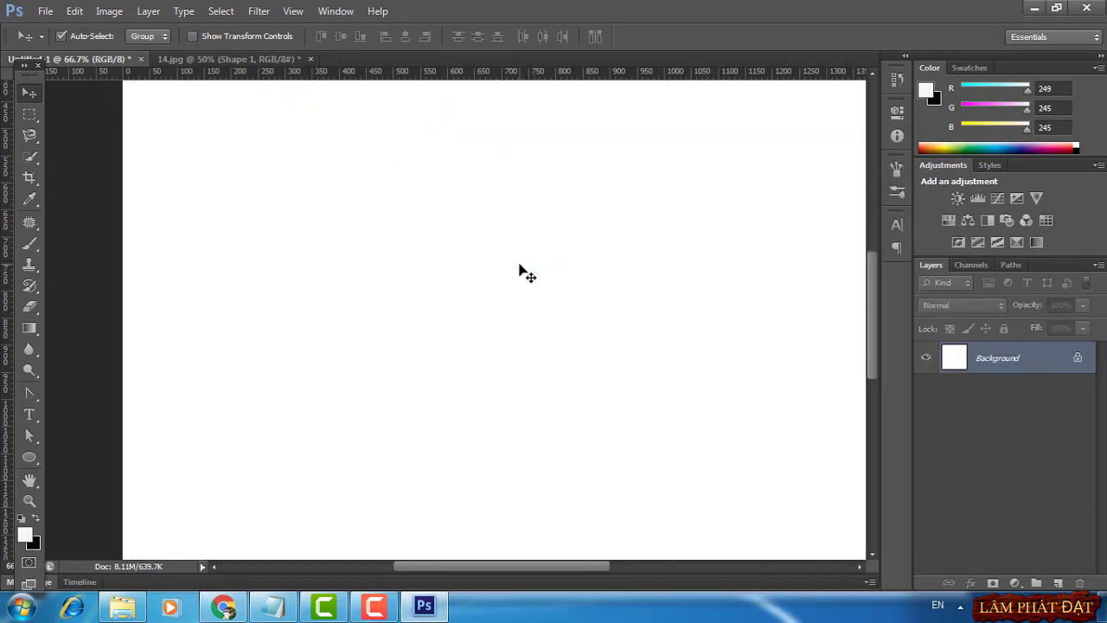
key("ctrl+v")
mouse_move(544, 317)
left_mouse_down()
mouse_move(381, 326)
mouse_move(410, 326)
left_mouse_up()
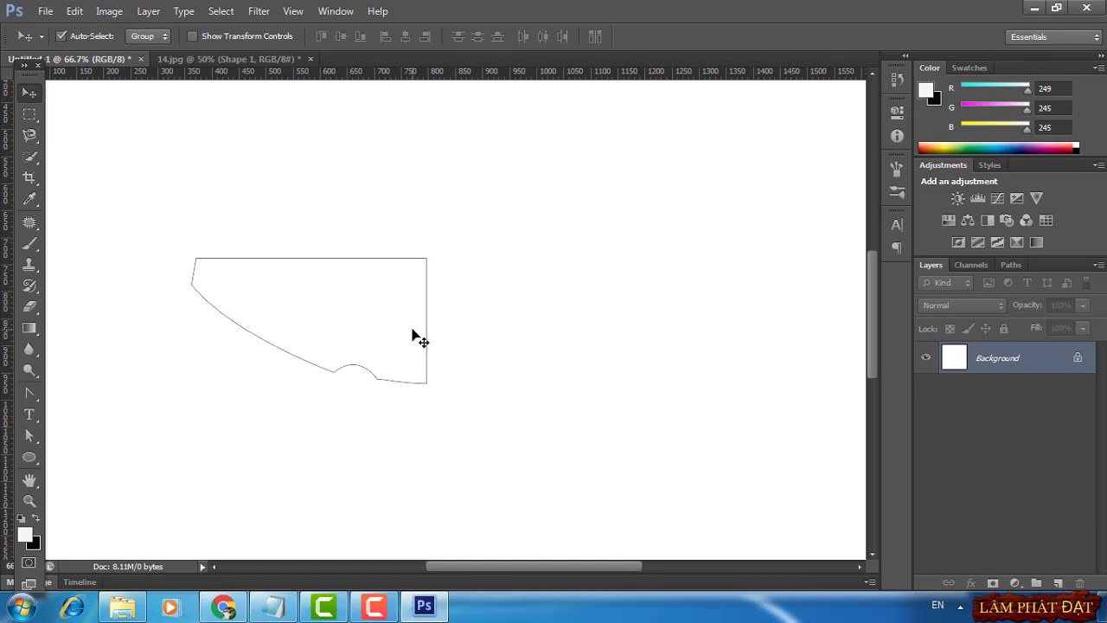
key("ctrl+plus")
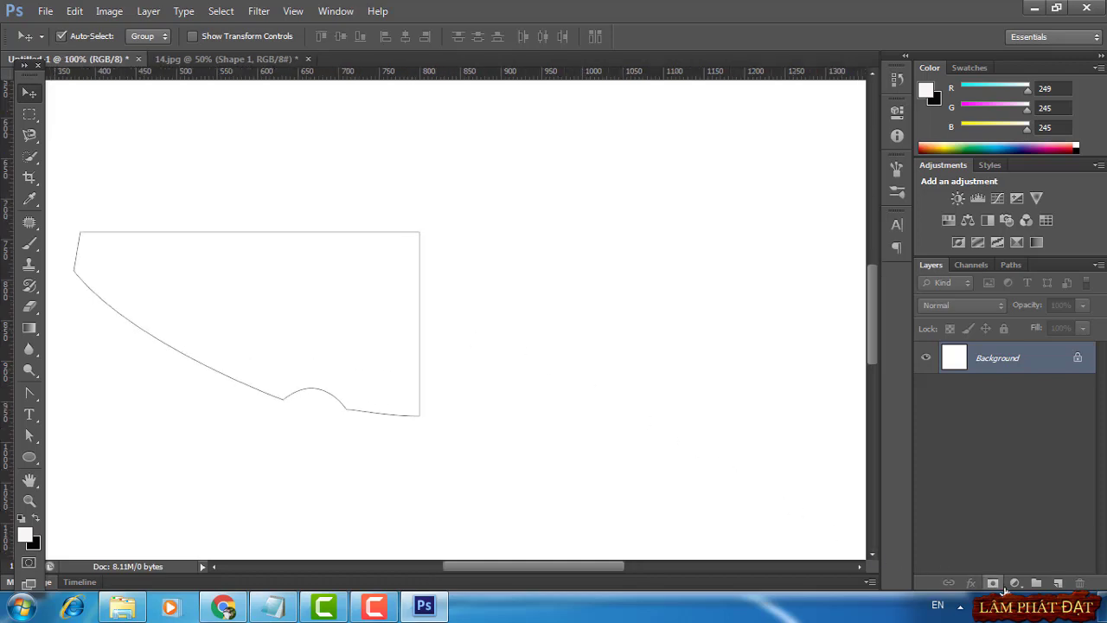
Fill the half outline with a pale f9f5f5 Solid Color fill layer
left_click(1014, 582)
left_click(999, 230)
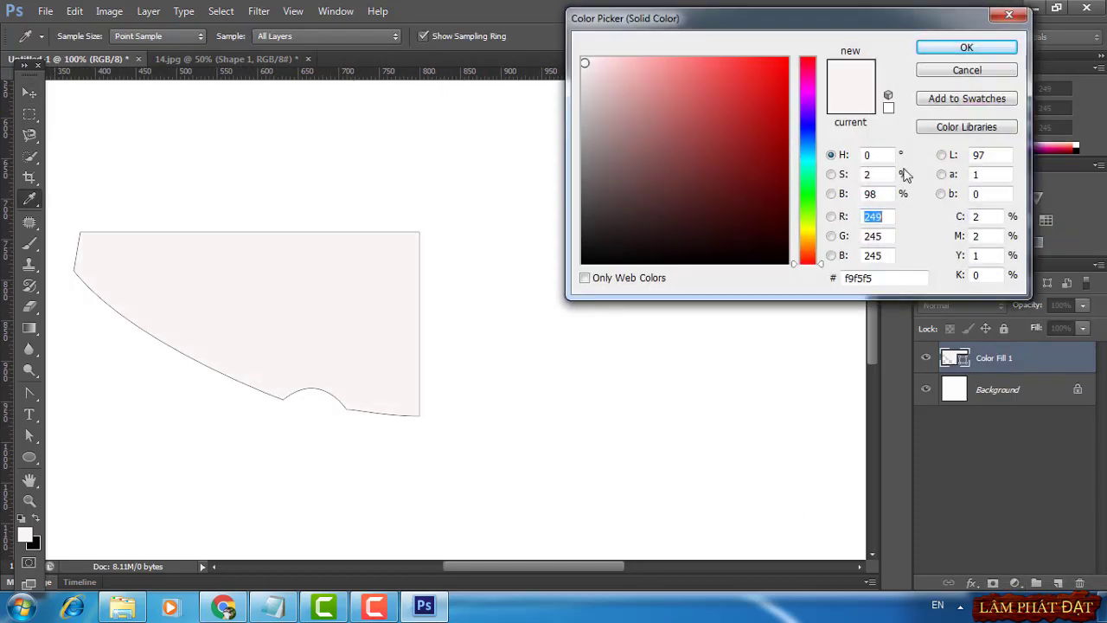
left_click(977, 49)
left_click(973, 583)
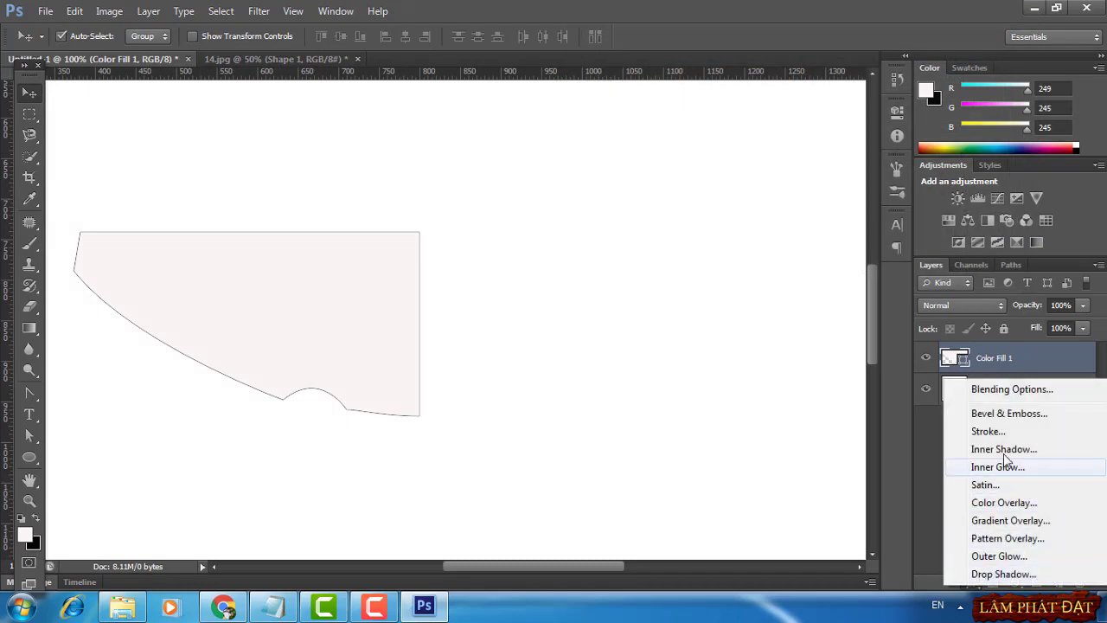
Give the piece a 1 px Inside stroke in near-black 060606
left_click(996, 431)
type("1")
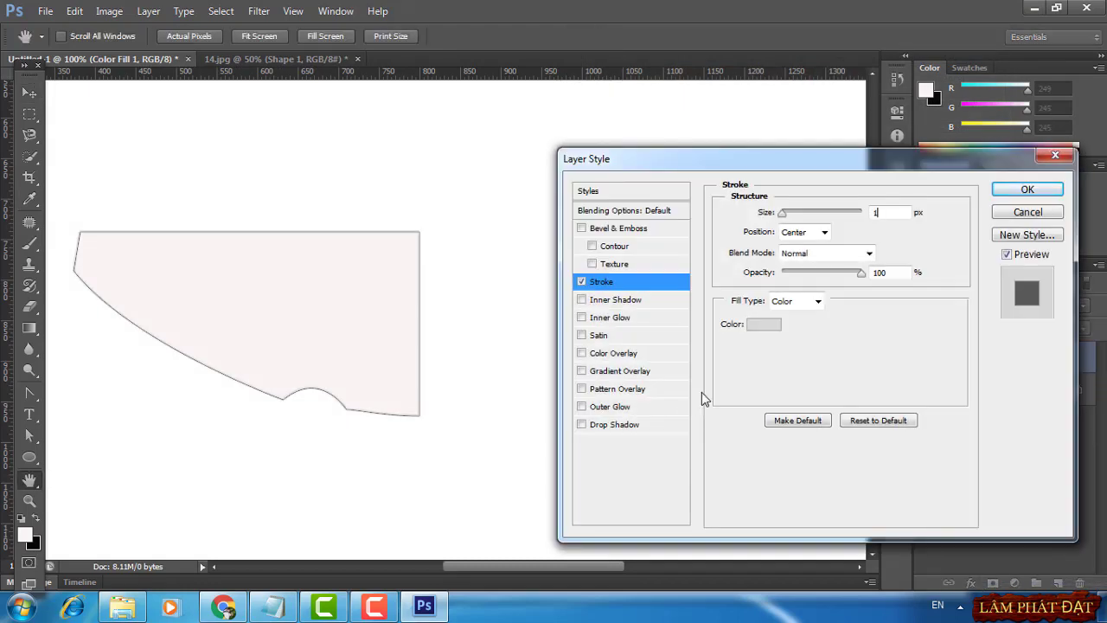
left_click(804, 231)
left_click(800, 259)
left_click(772, 323)
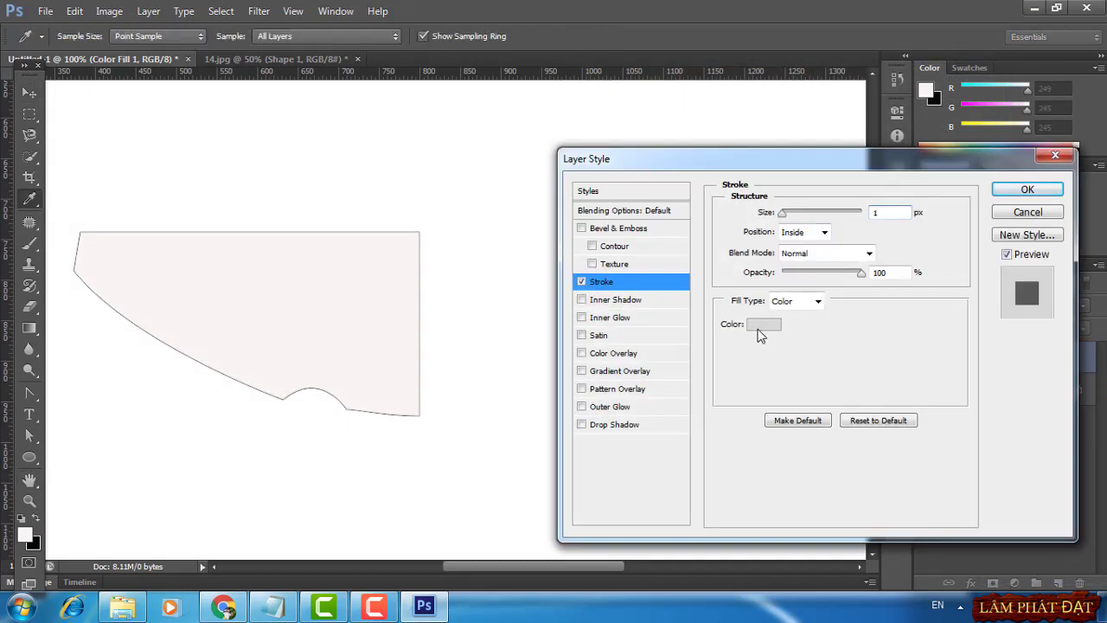
left_click(590, 258)
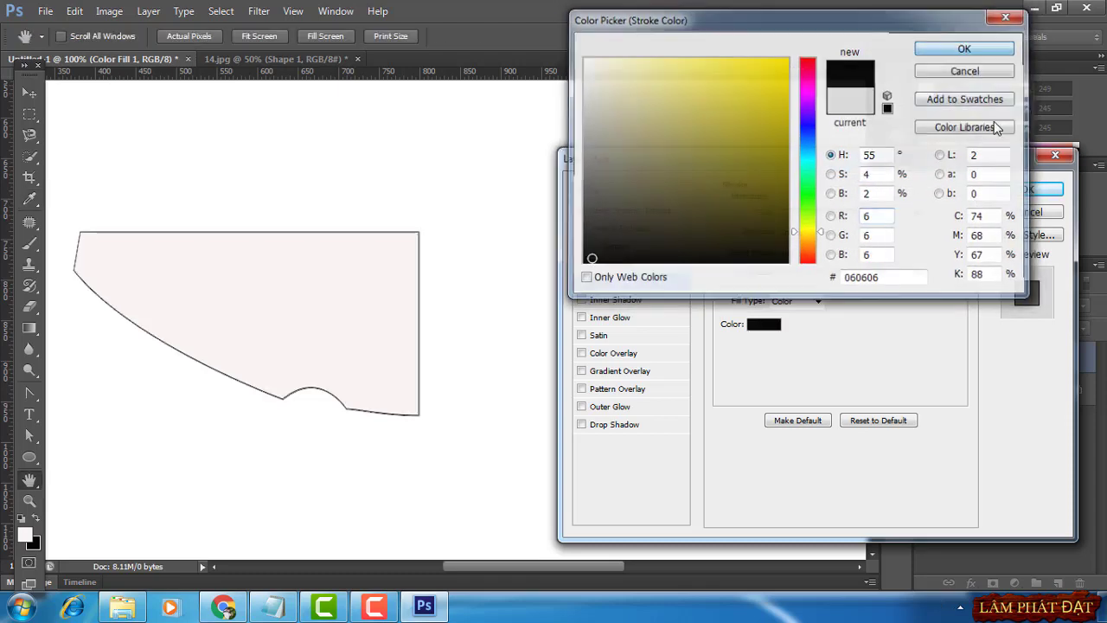
left_click(966, 48)
left_click(1044, 188)
Duplicate Color Fill 1, flip the copy horizontally and butt it against the original's right edge
right_click(1016, 356)
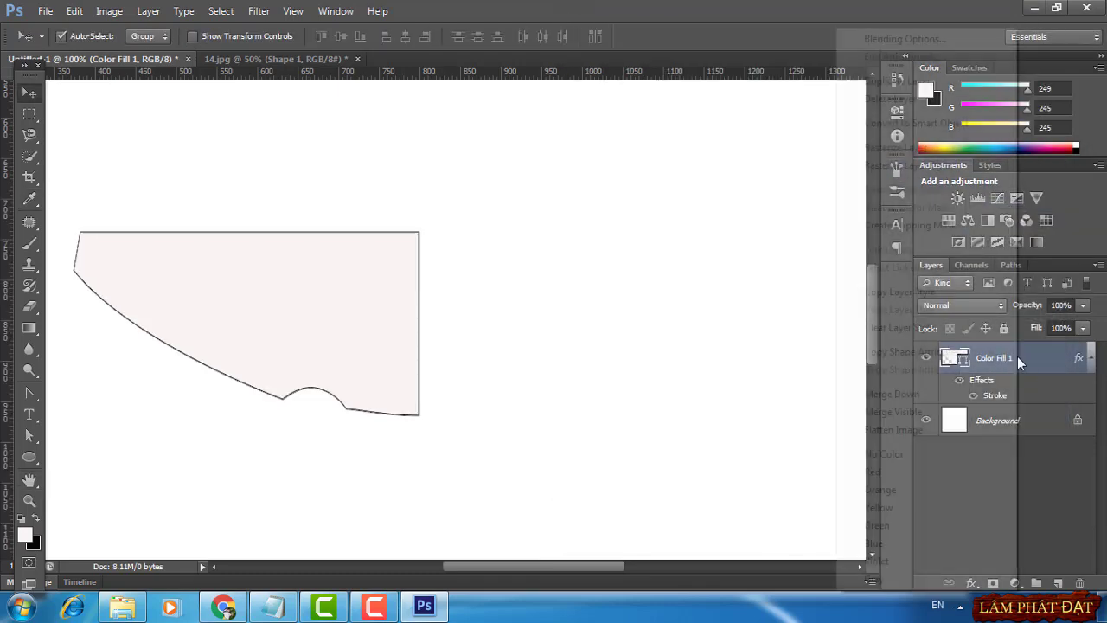
left_click(869, 82)
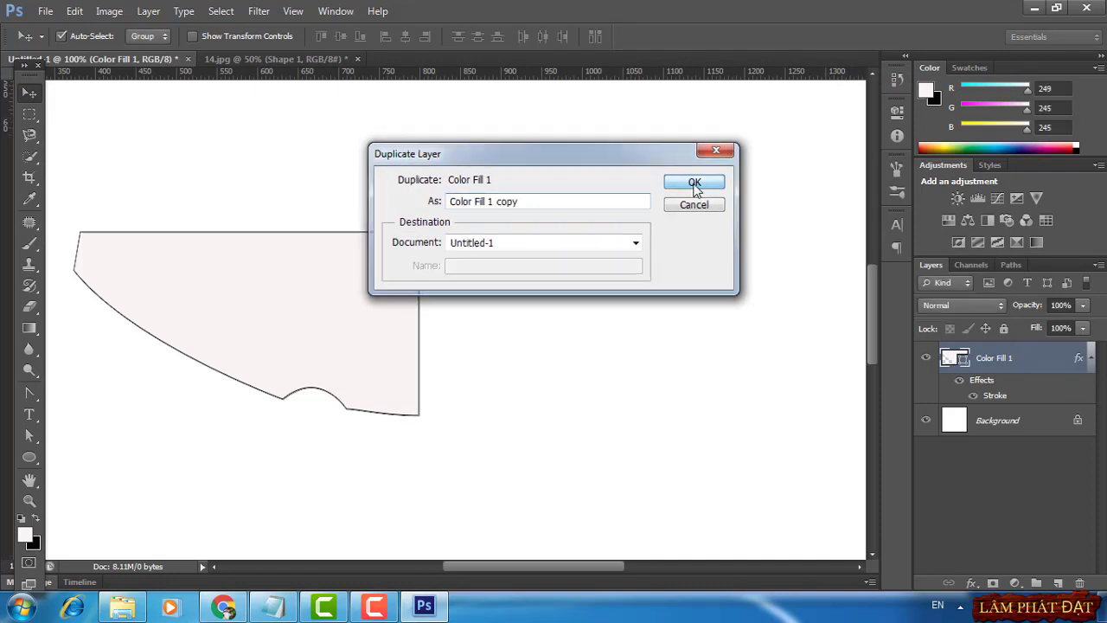
left_click(702, 183)
left_click_drag(312, 309, 692, 330)
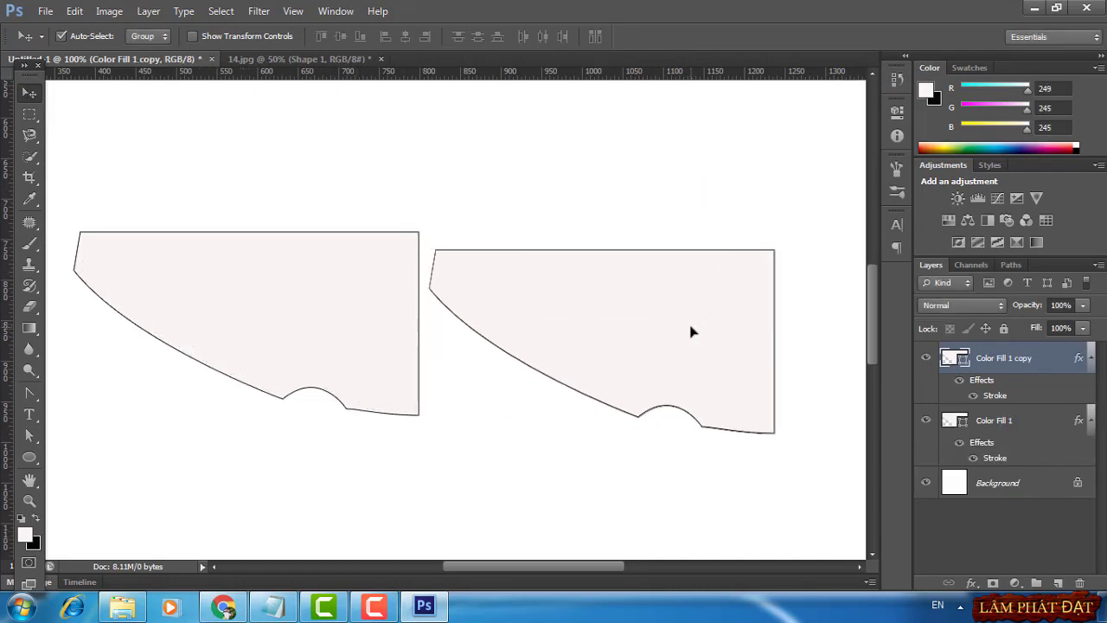
key("ctrl+t")
right_click(709, 314)
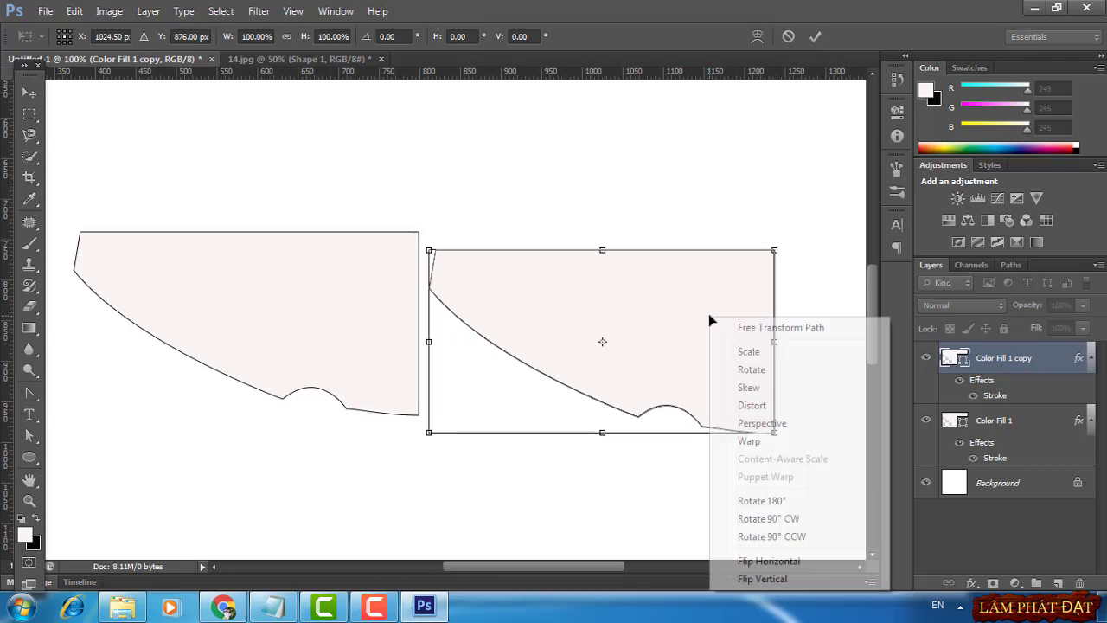
left_click(764, 561)
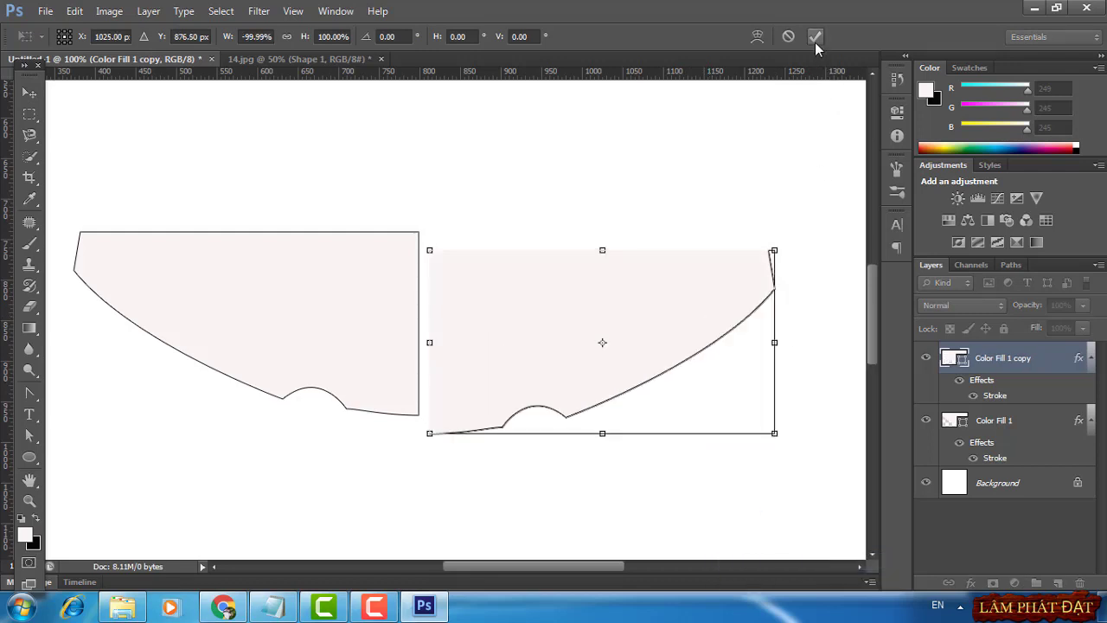
left_click(814, 36)
left_click_drag(605, 354, 597, 338)
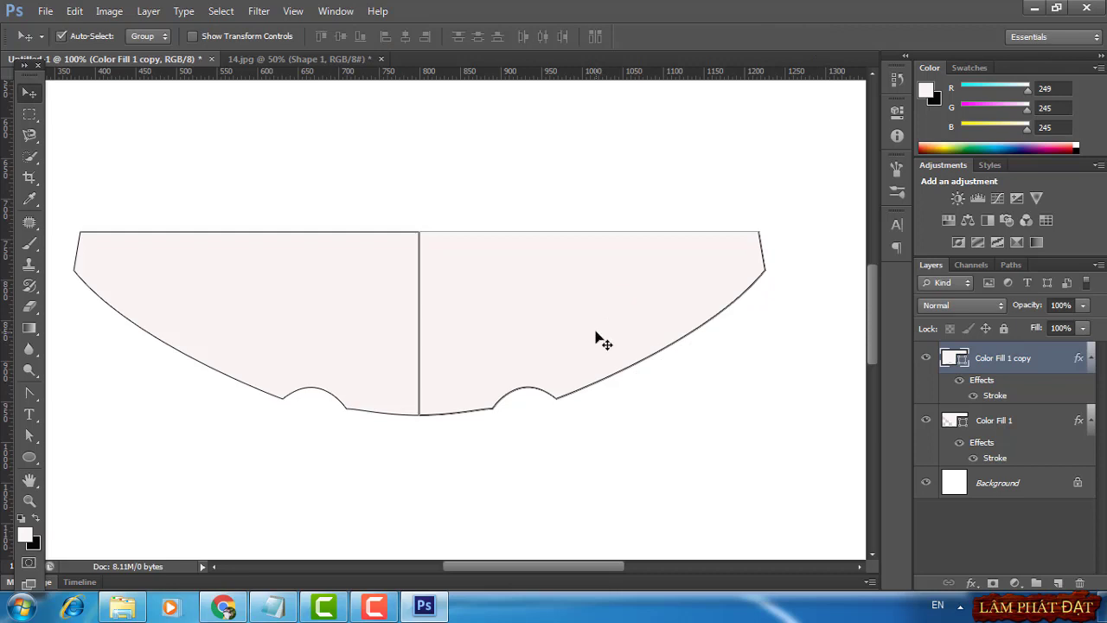
left_click(1021, 490)
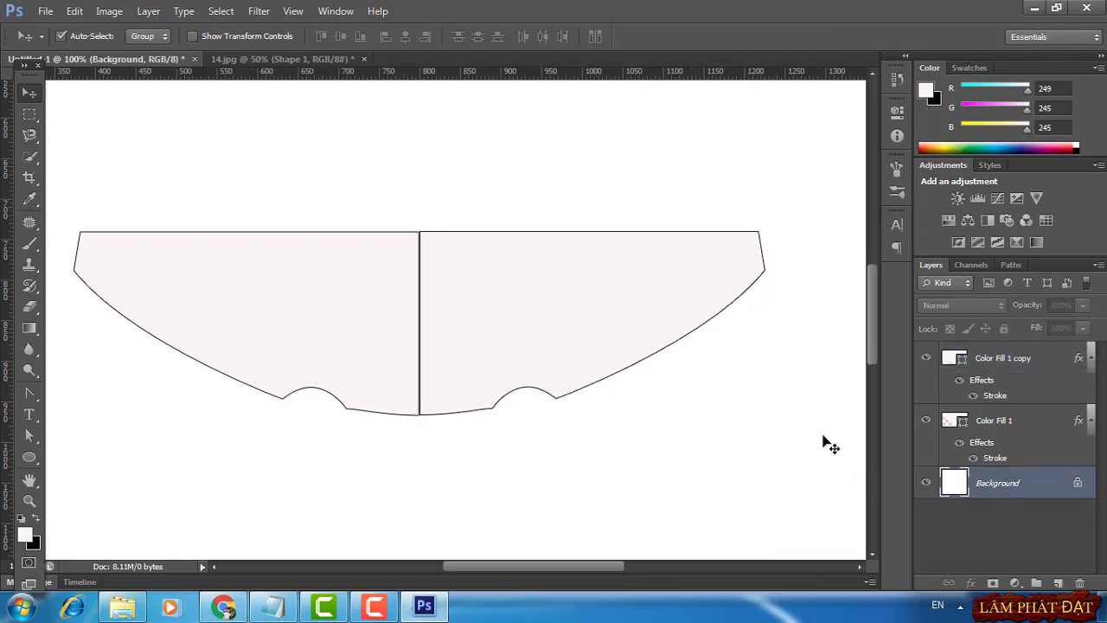
Group the piece and label layers and hide the white Background layer
left_click(279, 60)
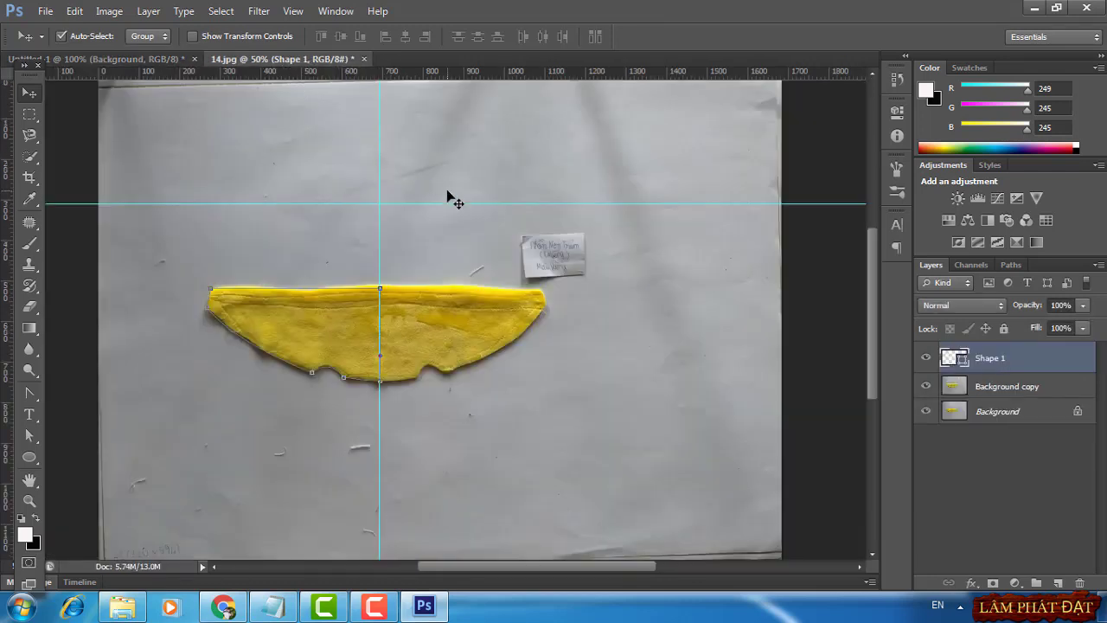
key("ctrl+equal")
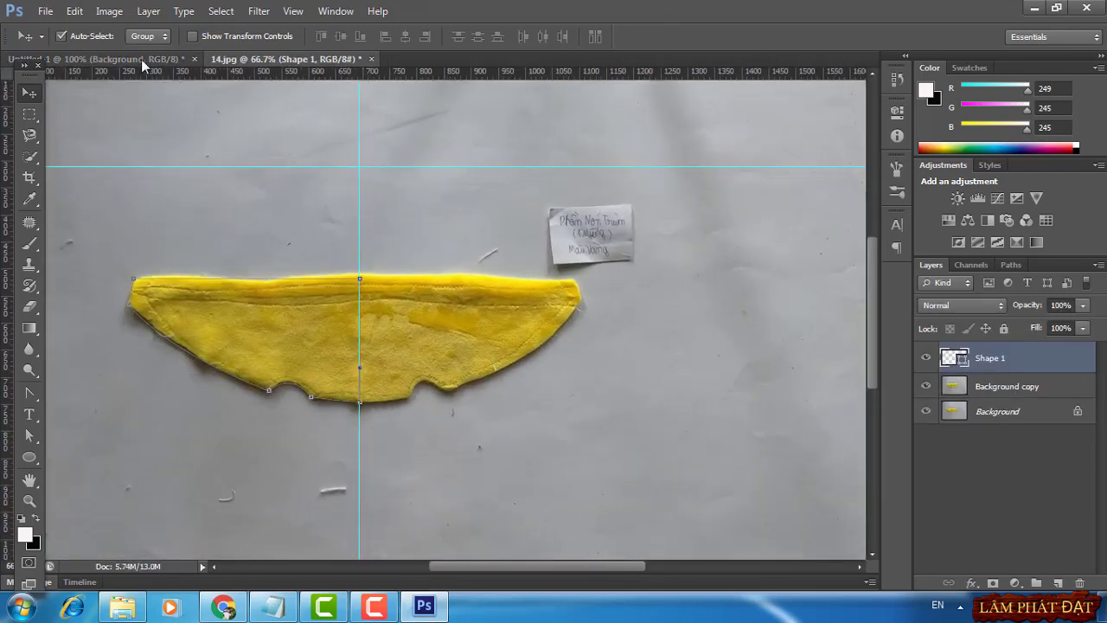
left_click(134, 58)
key("ctrl+g")
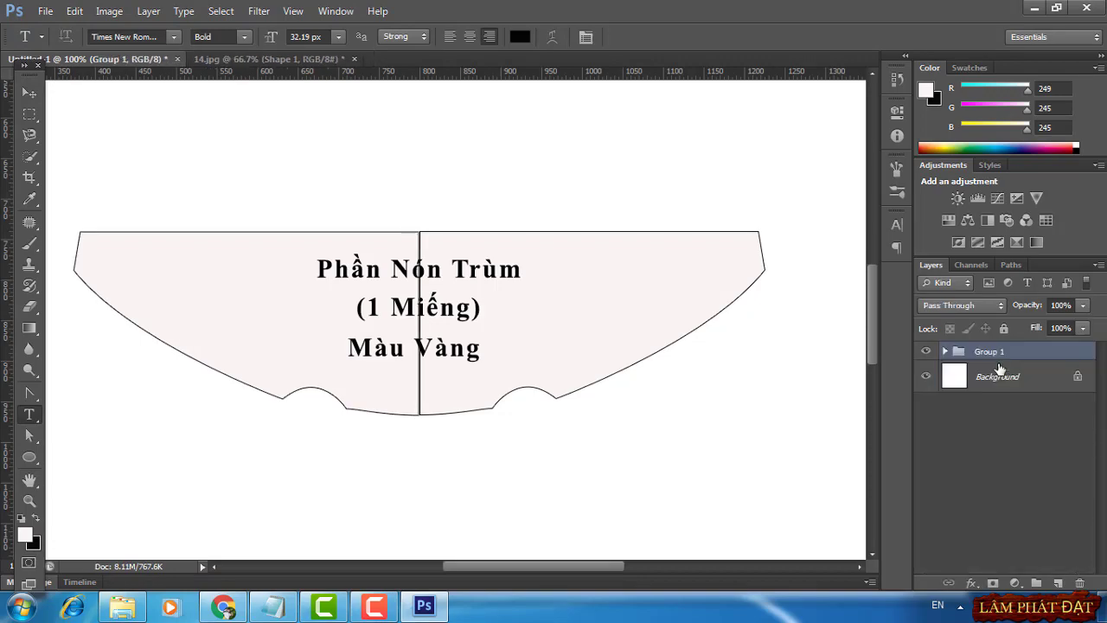
left_click(926, 376)
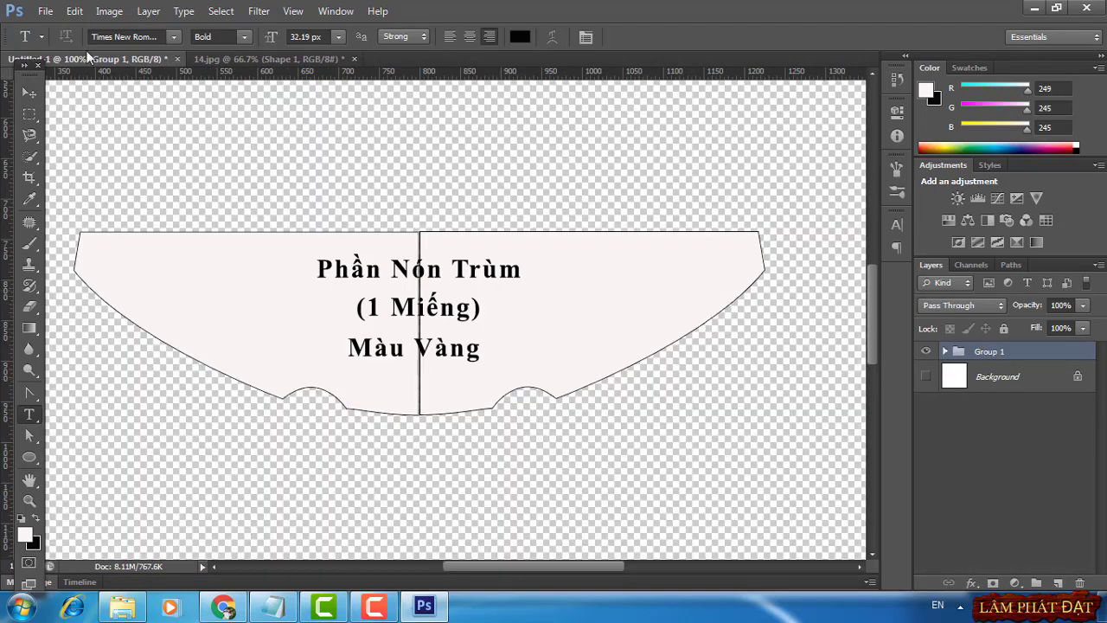
Export the grouped piece via Save for Web as PNG-8 named 14.png
left_click(45, 11)
left_click(96, 238)
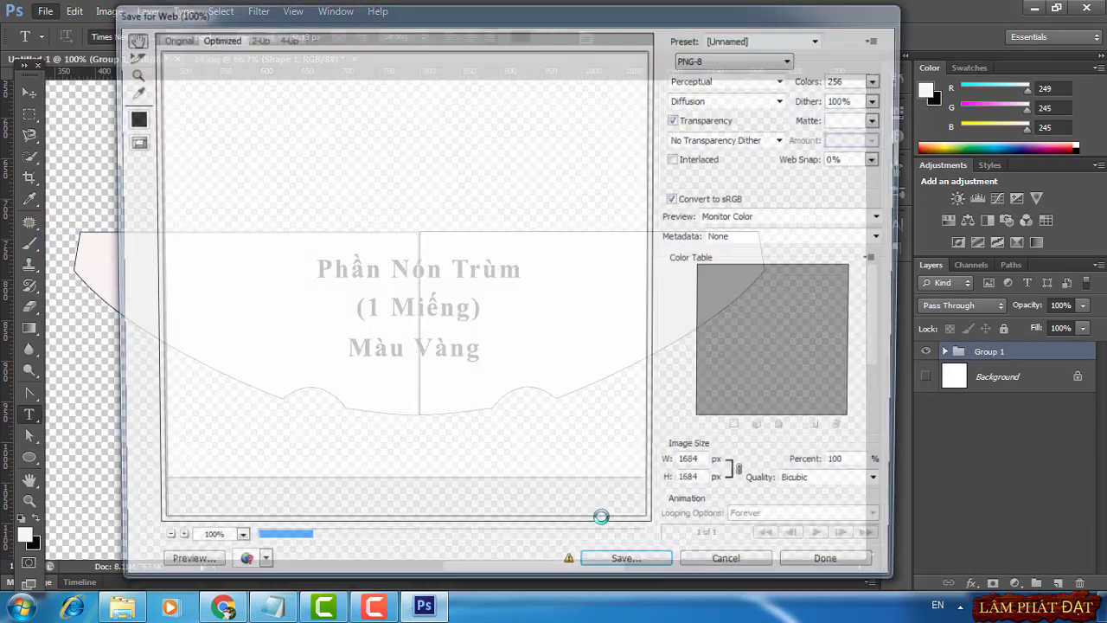
left_click(631, 565)
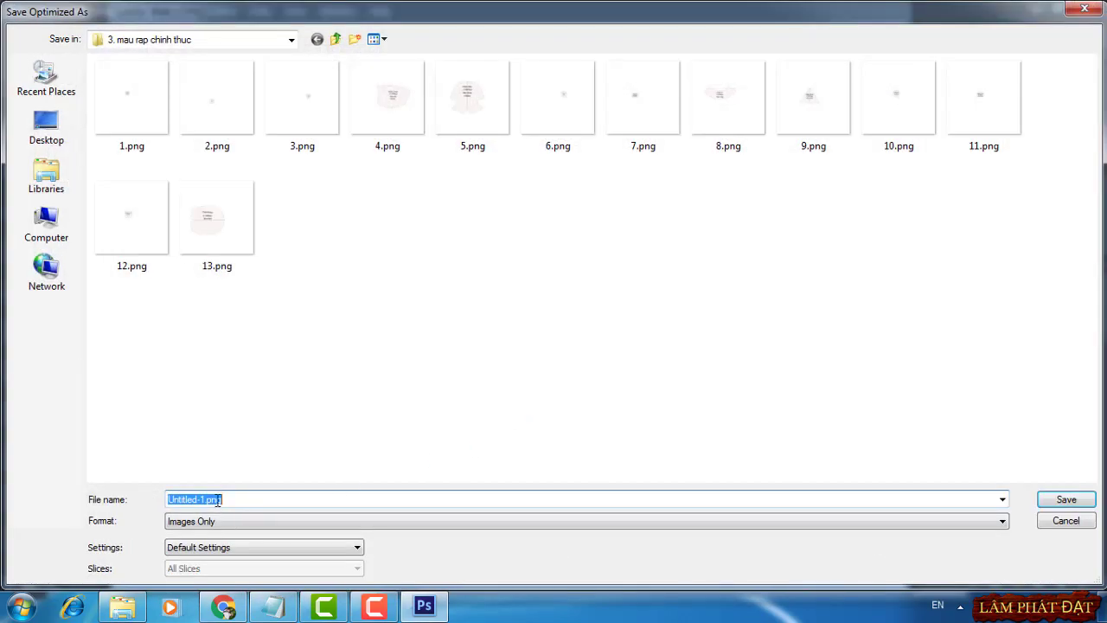
type("14")
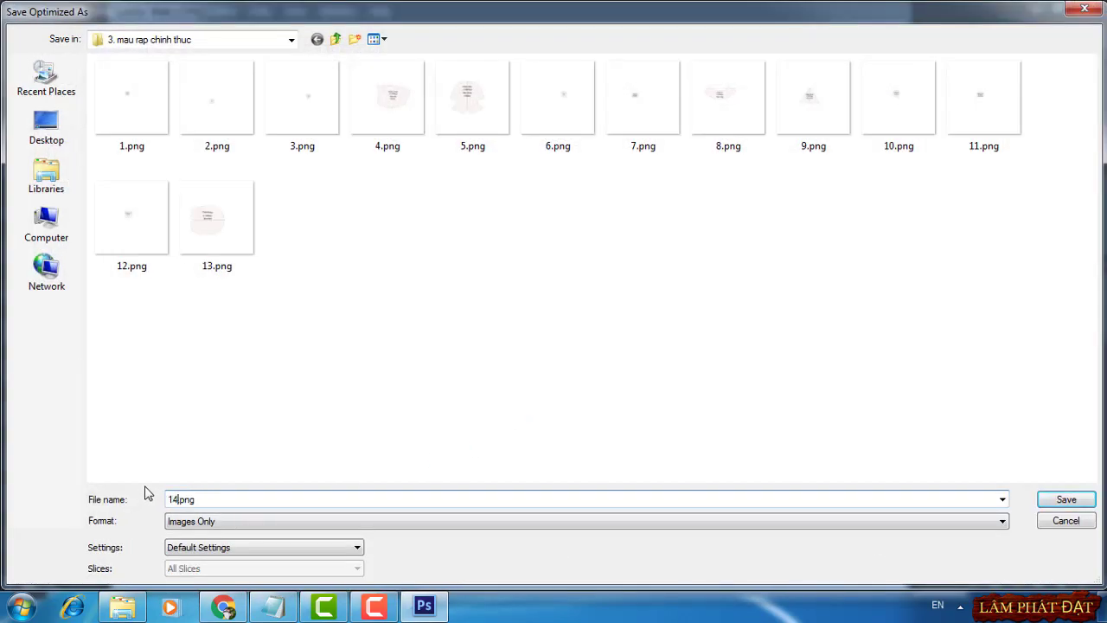
left_click(1047, 504)
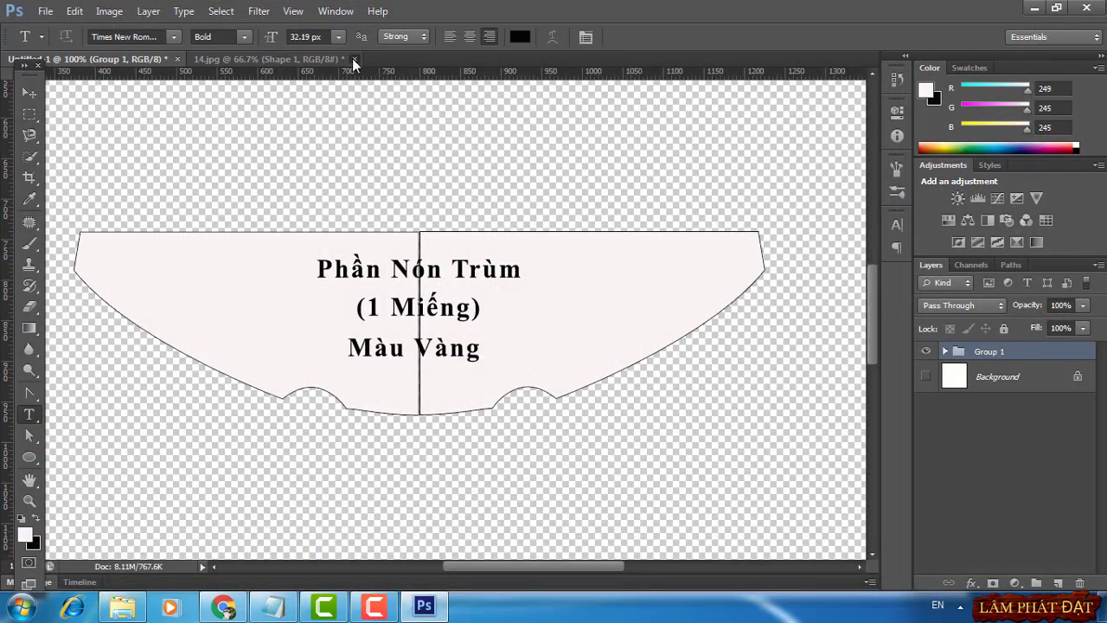
Close 14.jpg without saving and open 15.jpg at actual size
left_click(354, 60)
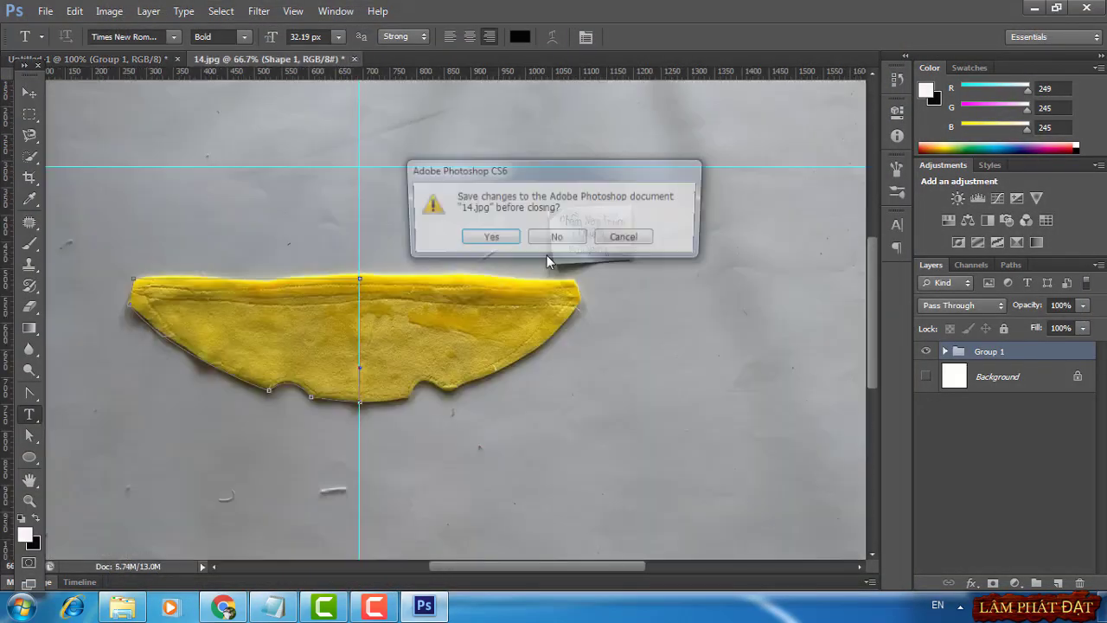
left_click(567, 239)
left_click(45, 11)
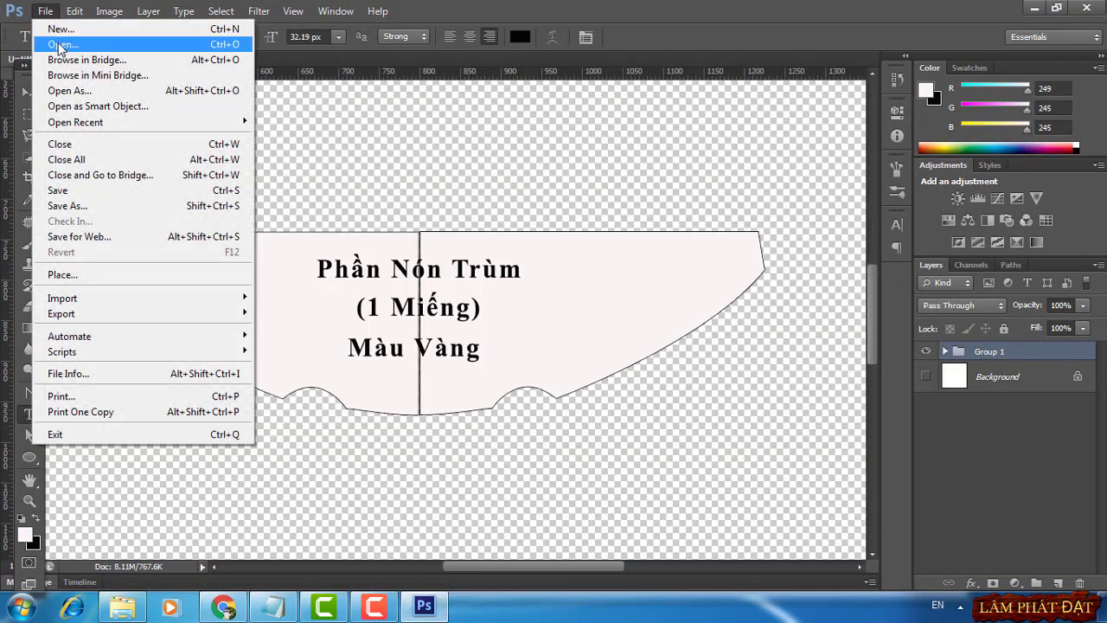
left_click(55, 42)
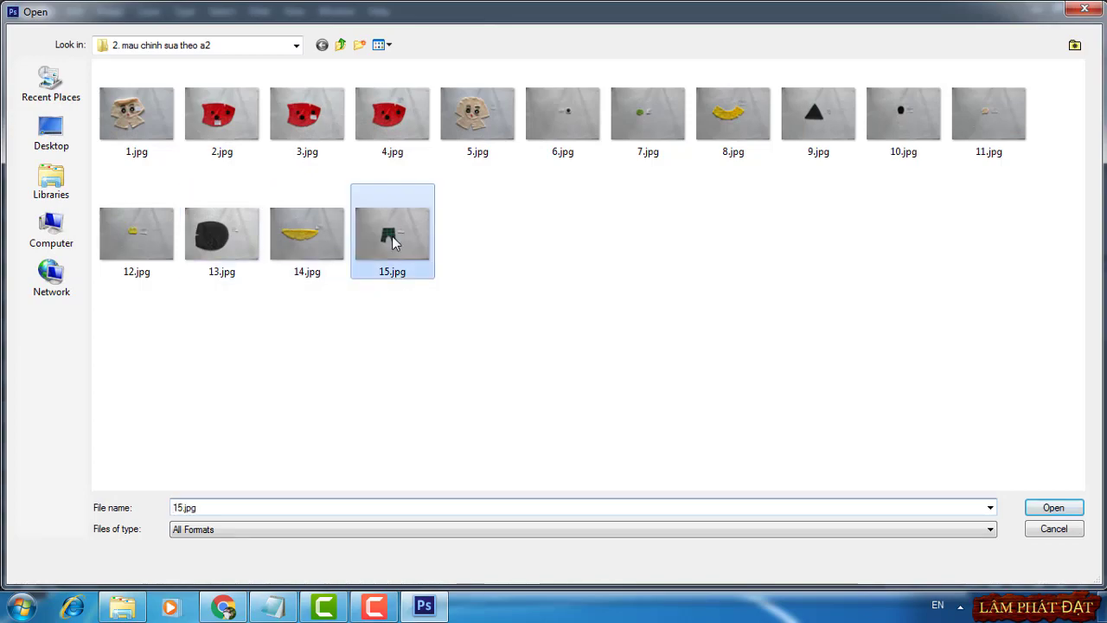
double_click(393, 239)
key("ctrl+1")
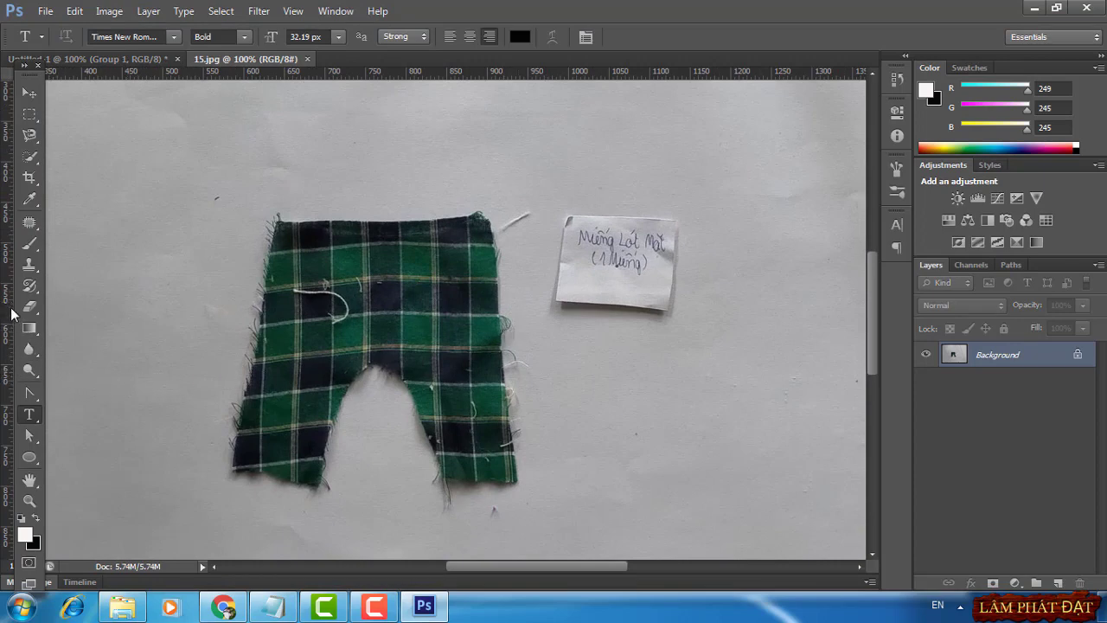
Place a vertical guide at 772 px and trace the plaid piece's left half as Shape 1
left_click_drag(12, 307, 383, 321)
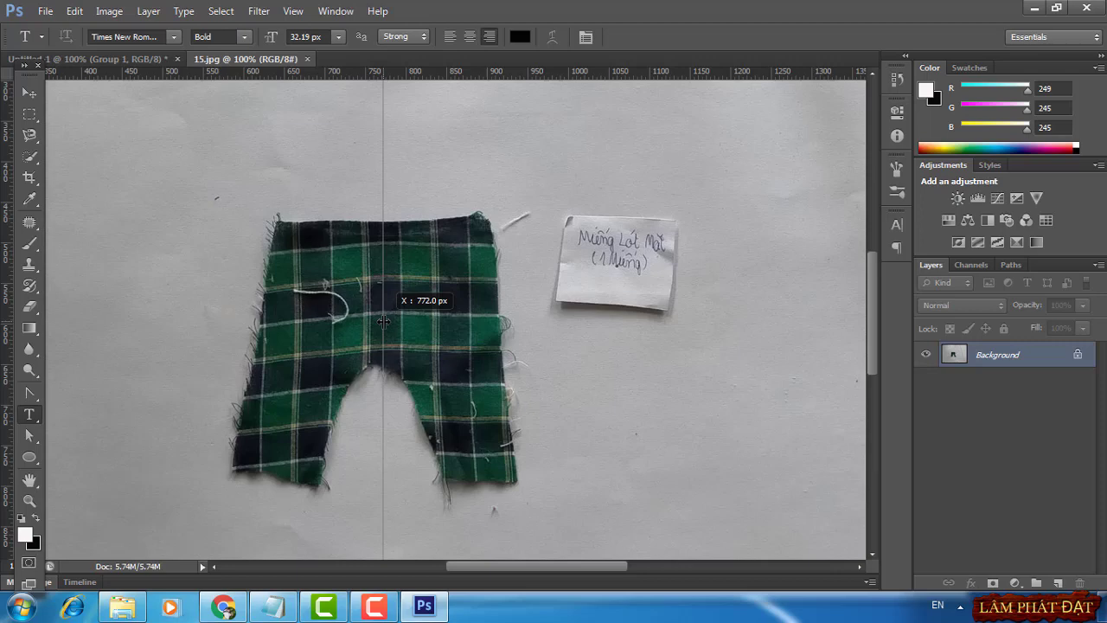
left_click_drag(383, 322, 383, 322)
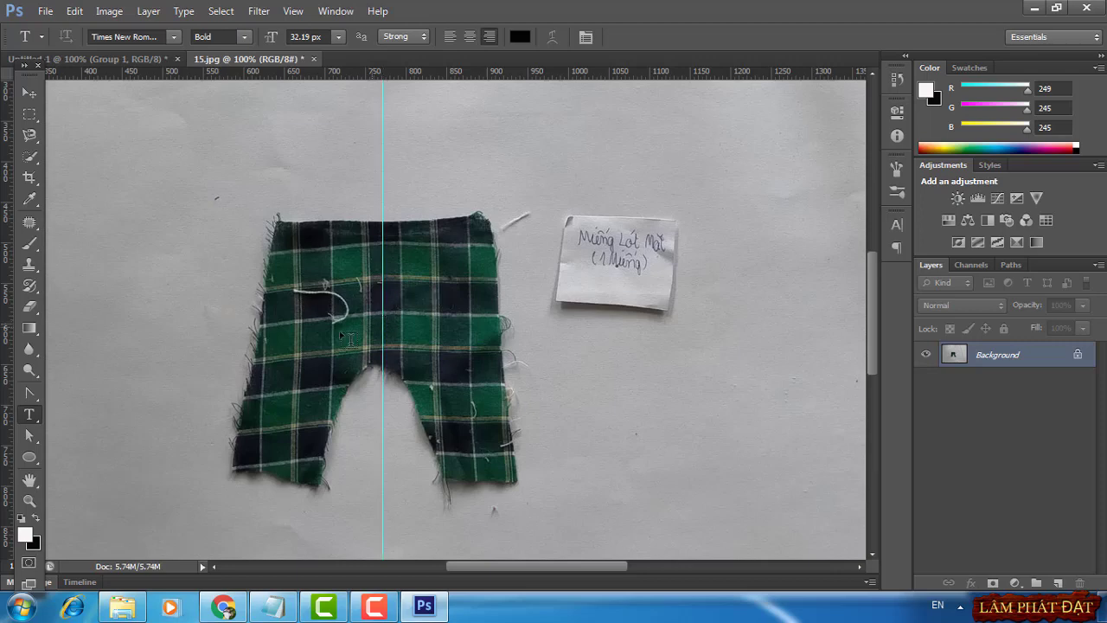
left_click(28, 393)
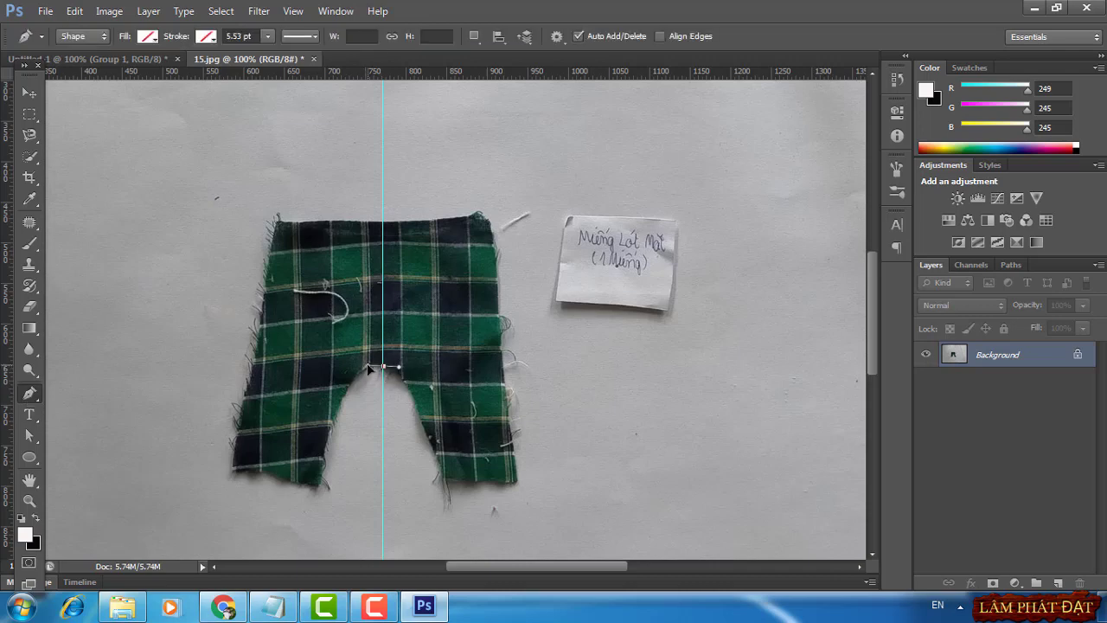
left_click(369, 367)
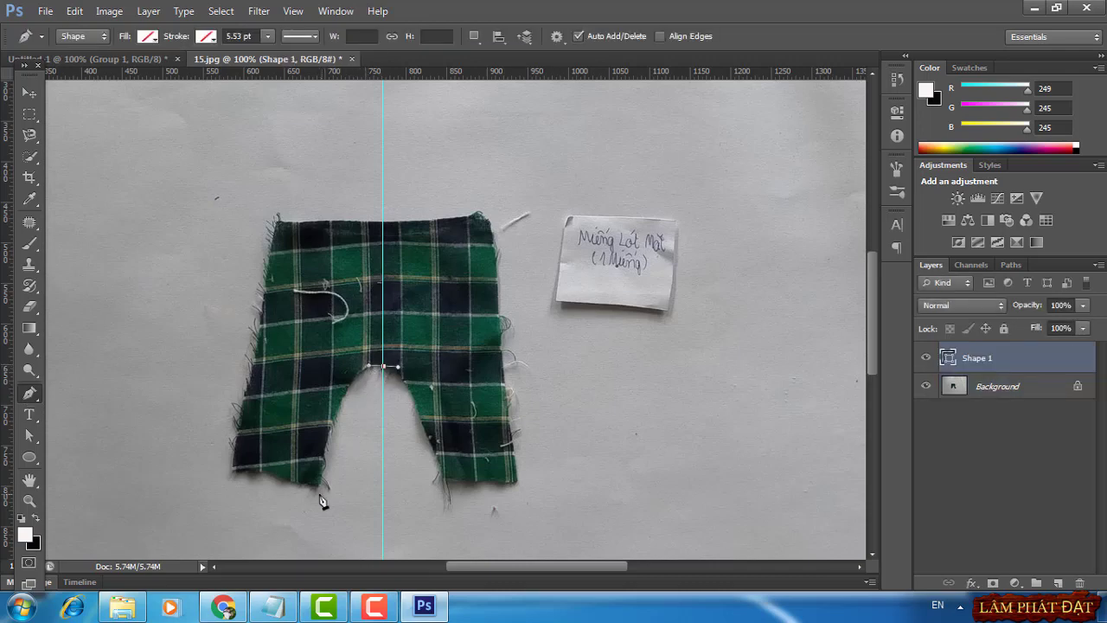
left_click_drag(322, 514, 311, 532)
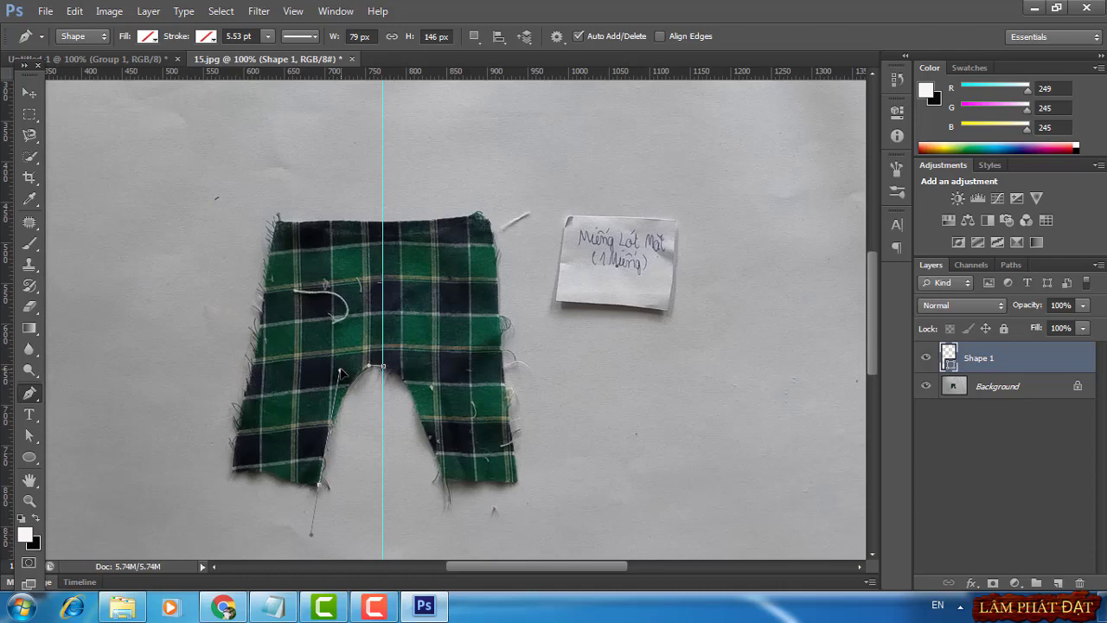
left_click(319, 485, "alt")
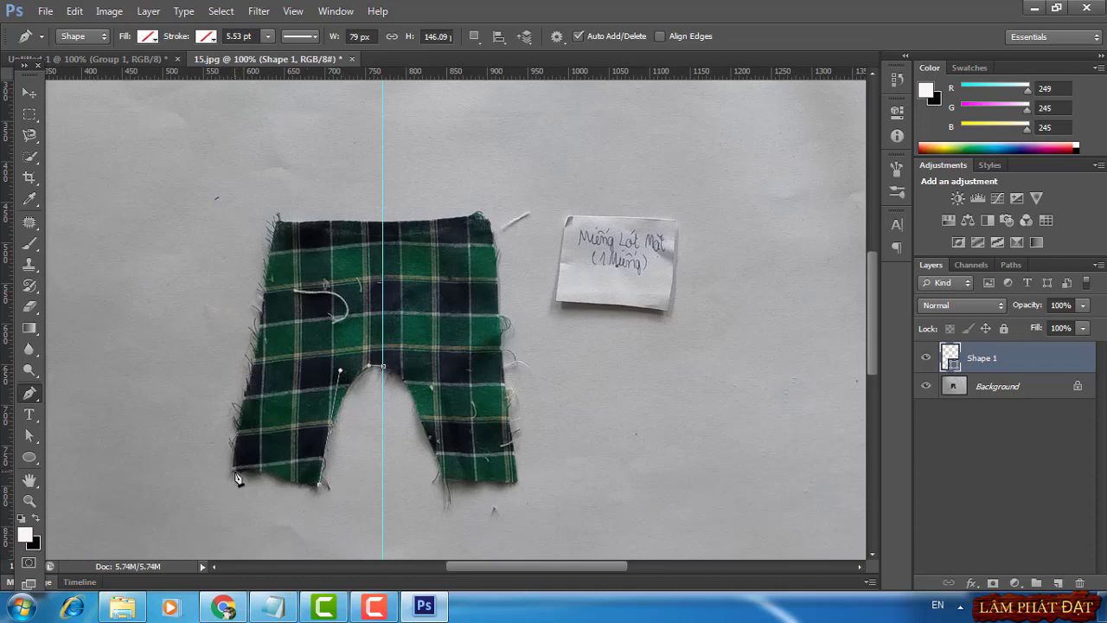
left_click(234, 477)
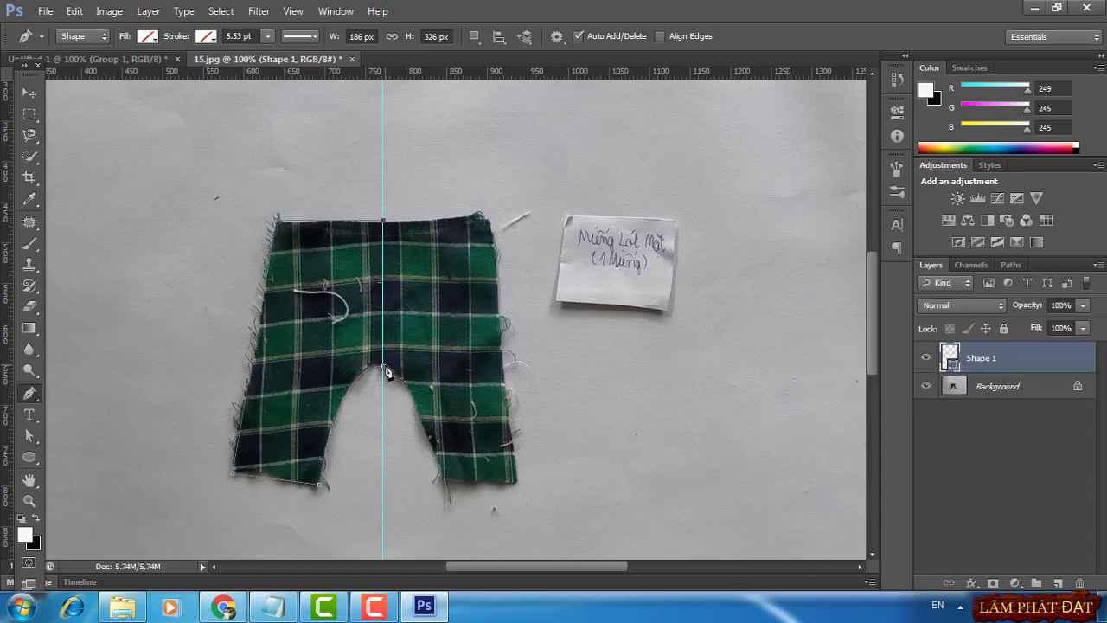
left_click(386, 372)
Straighten the crotch handle up along the guide with Convert Point, then return to Untitled-1
left_click_drag(29, 394, 100, 457)
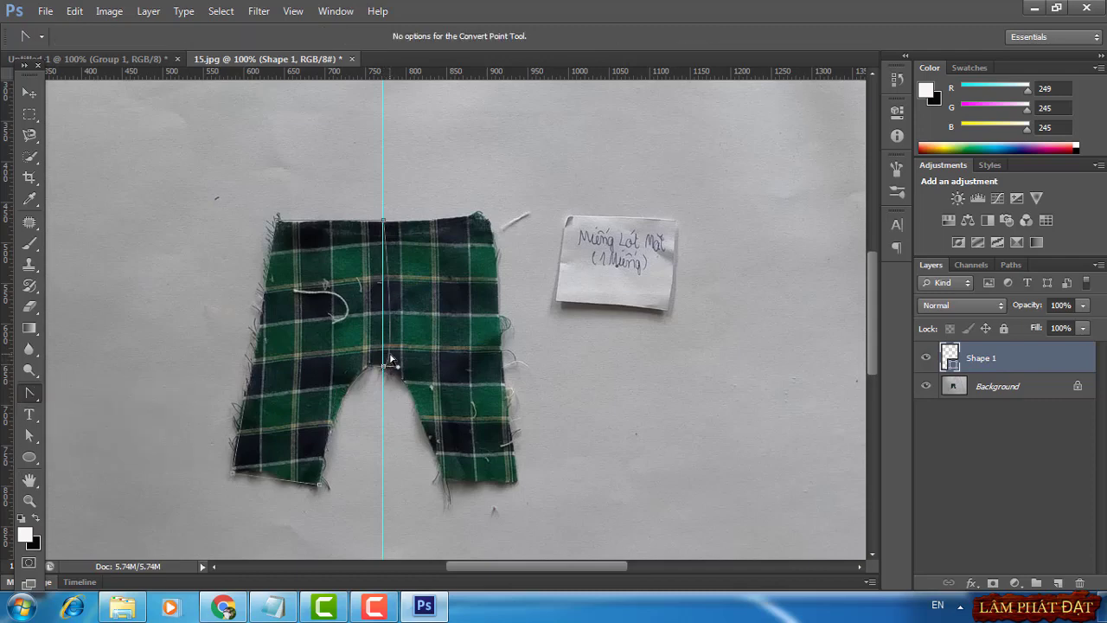
left_click_drag(398, 370, 383, 346)
left_click(32, 98)
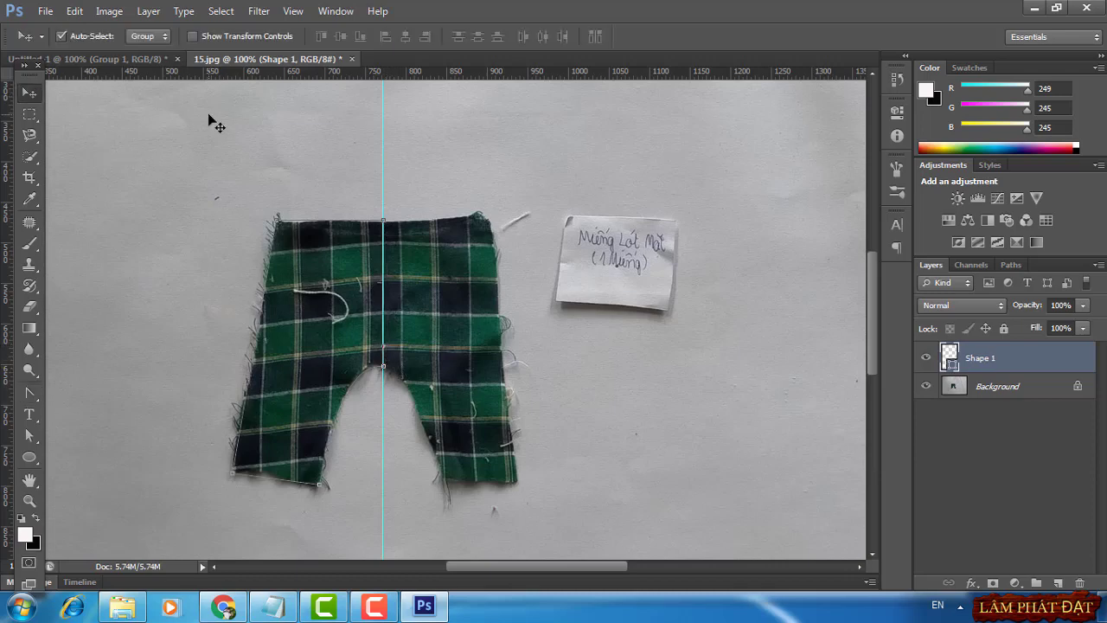
left_click(138, 59)
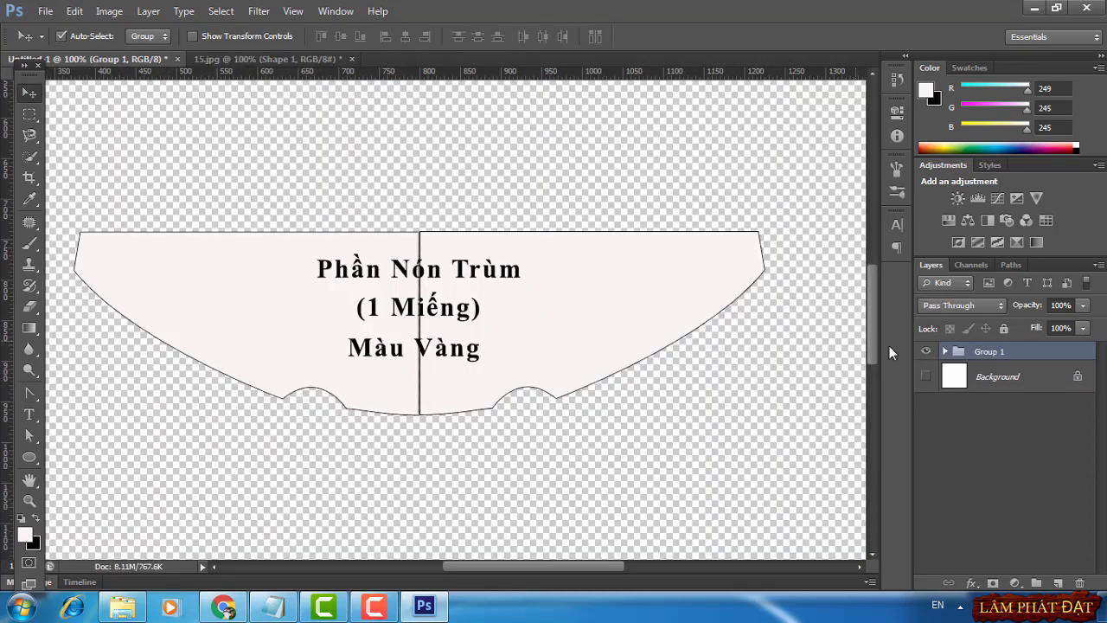
Delete Group 1 with its contents and bring the pant-leg outline into view at 100%
right_click(1014, 358)
left_click(856, 218)
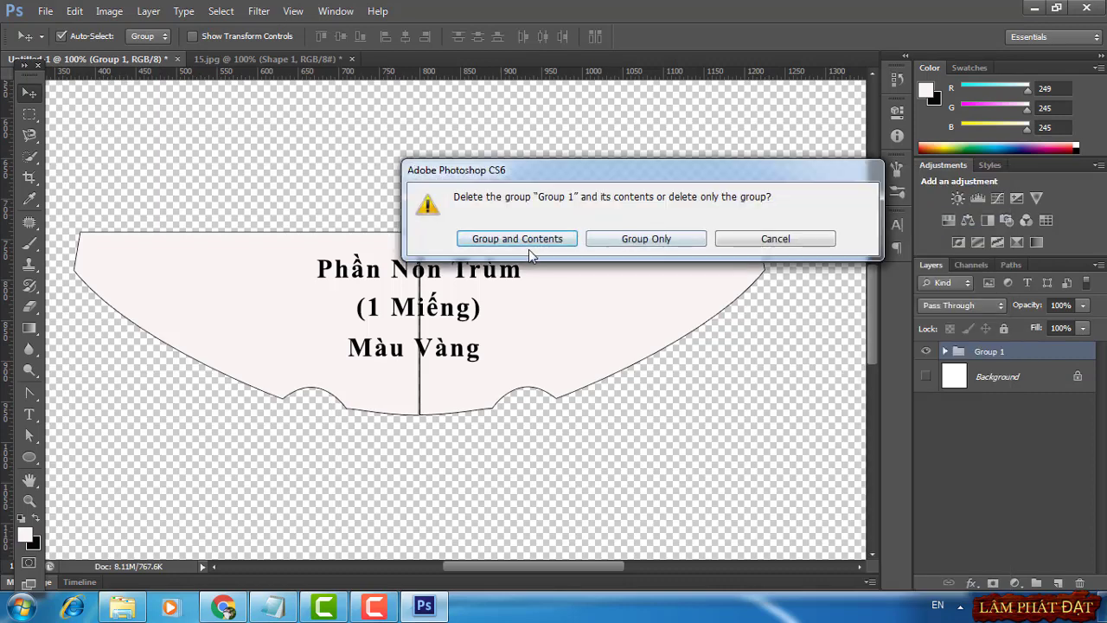
left_click(523, 244)
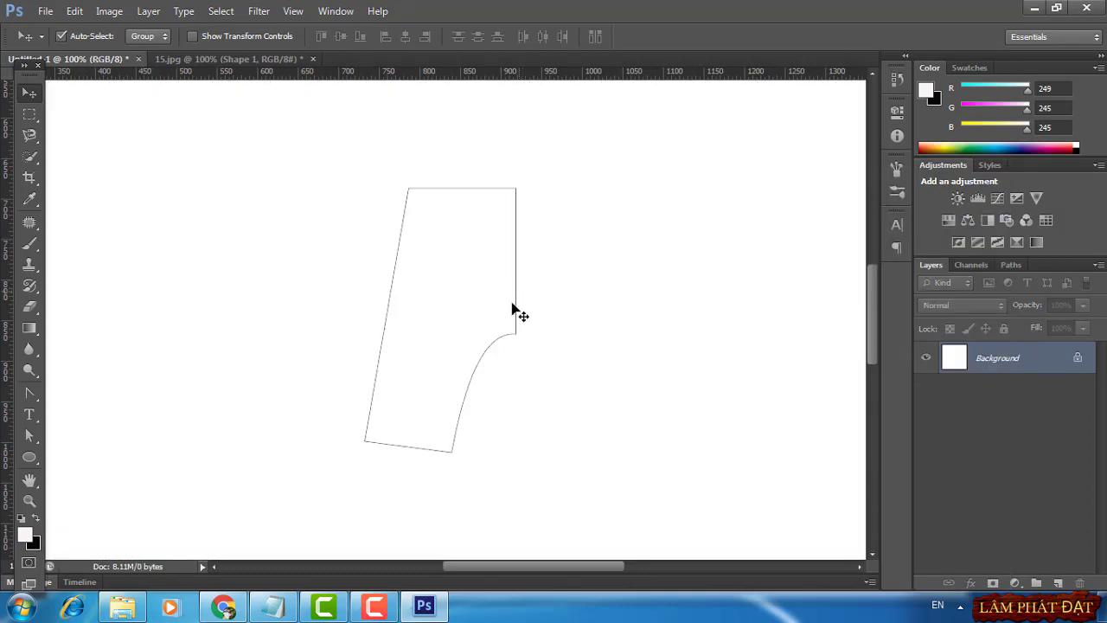
left_click_drag(590, 375, 455, 384)
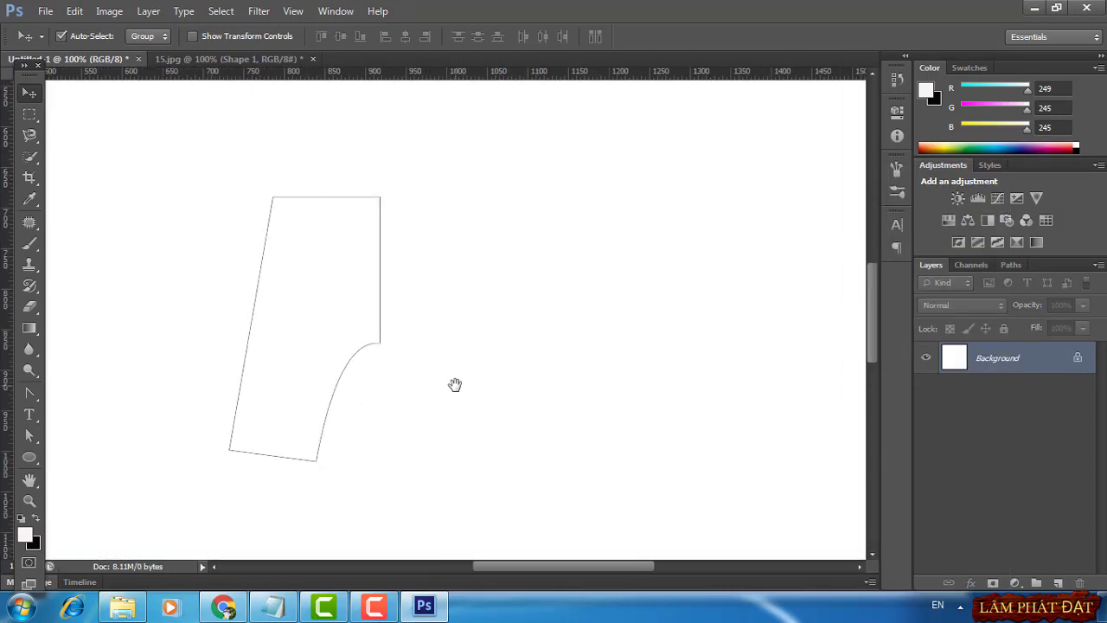
key("ctrl+plus")
key("ctrl+minus")
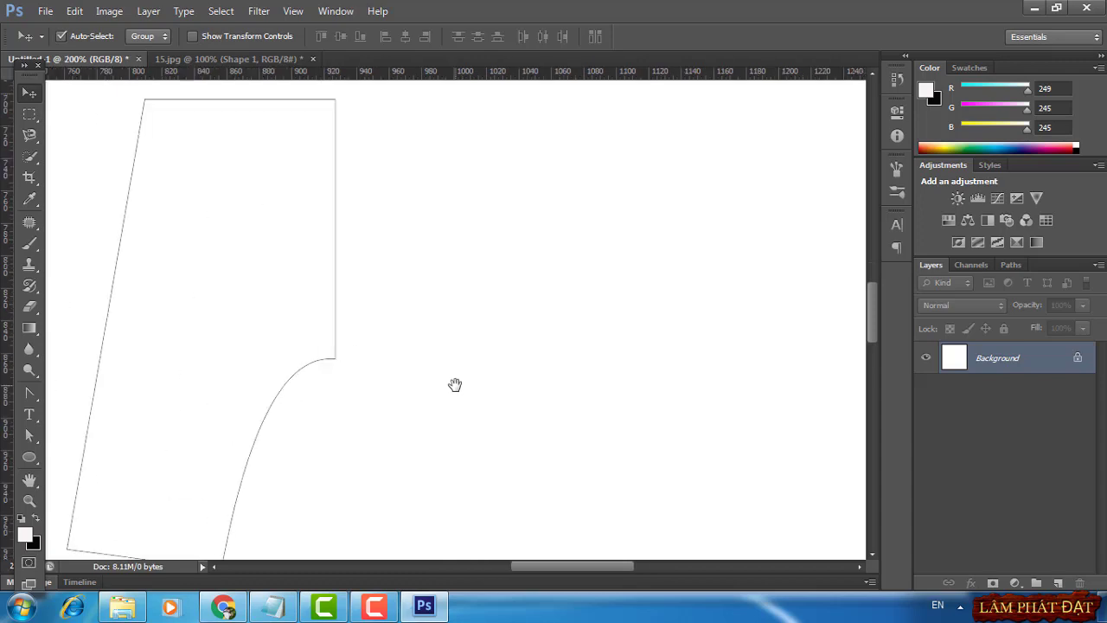
Add a pale Solid Color fill layer with a 1 px Inside near-black 040404 stroke
left_click(1016, 584)
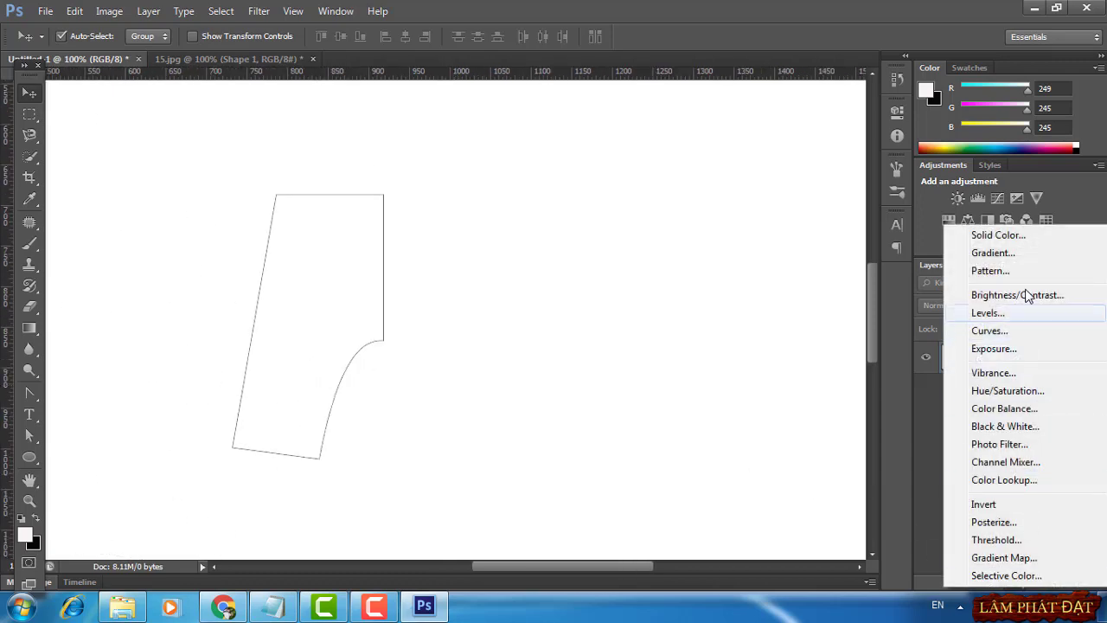
left_click(1004, 235)
left_click(970, 47)
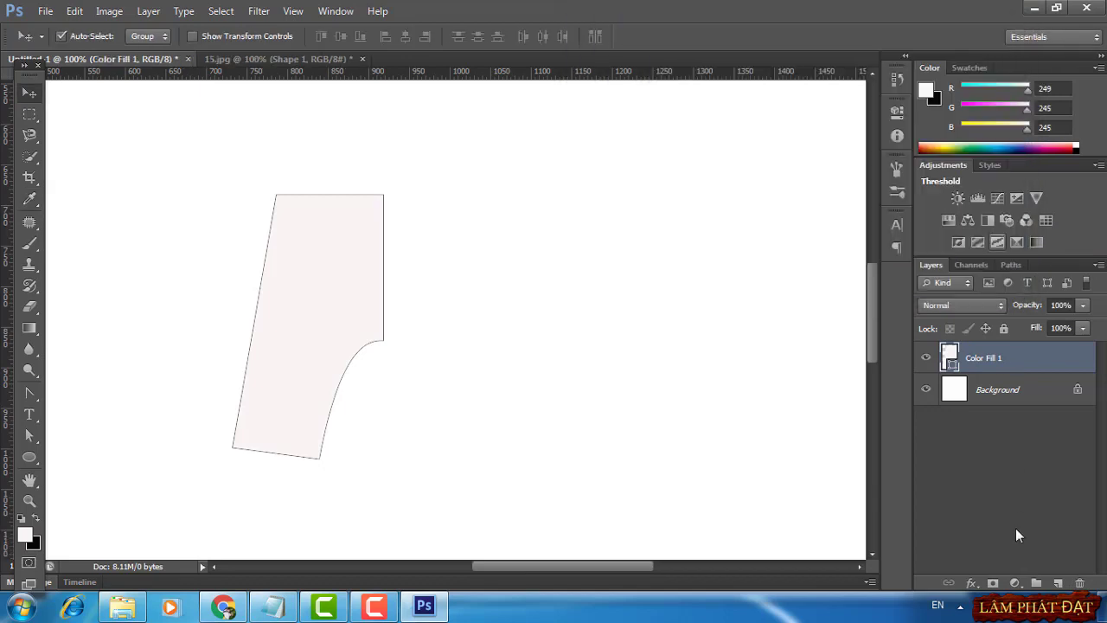
left_click(970, 584)
left_click(949, 425)
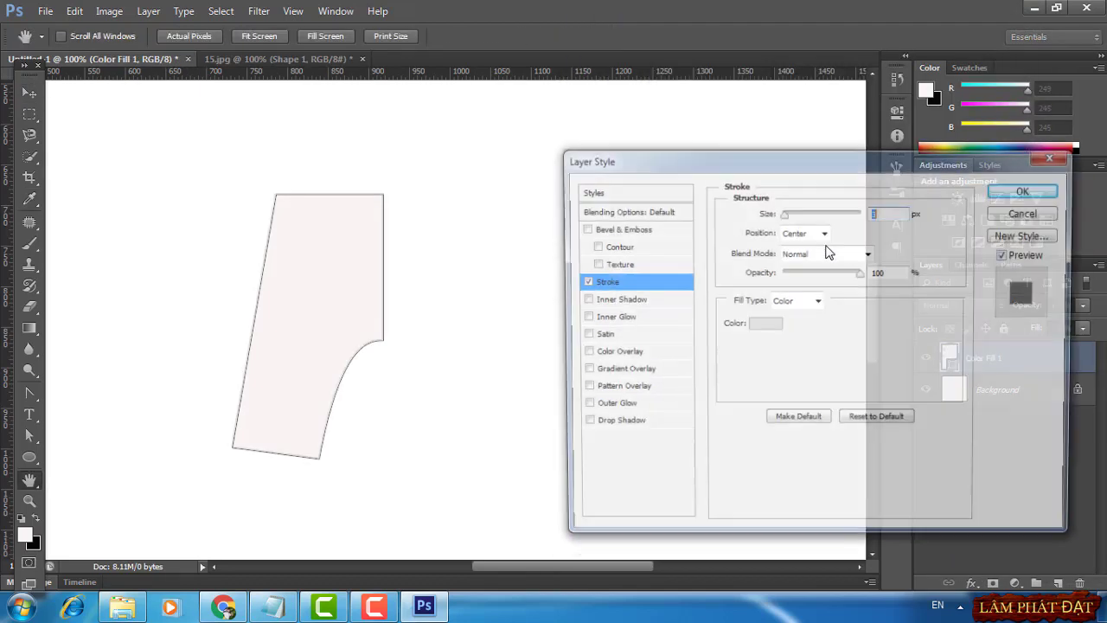
left_click(824, 232)
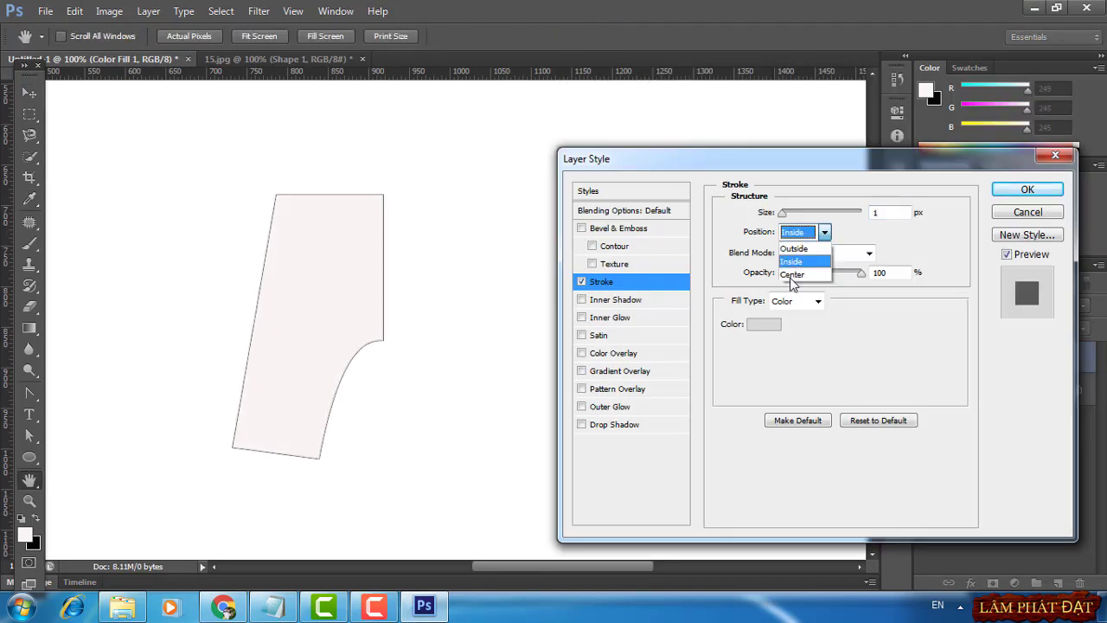
left_click(794, 261)
left_click(763, 324)
left_click(583, 260)
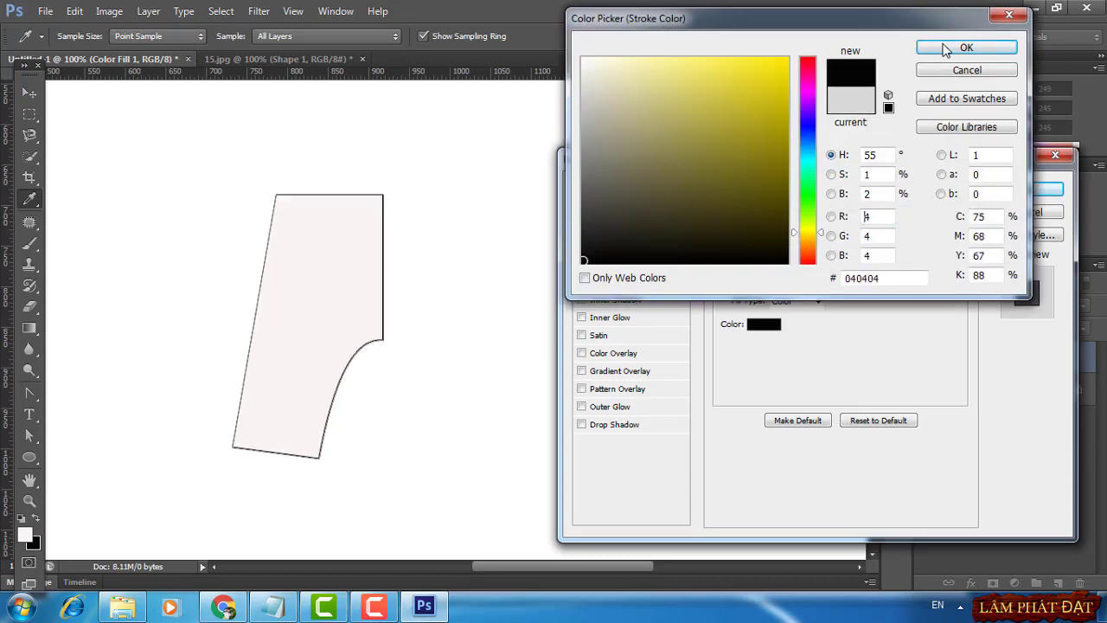
left_click(966, 47)
left_click(1026, 192)
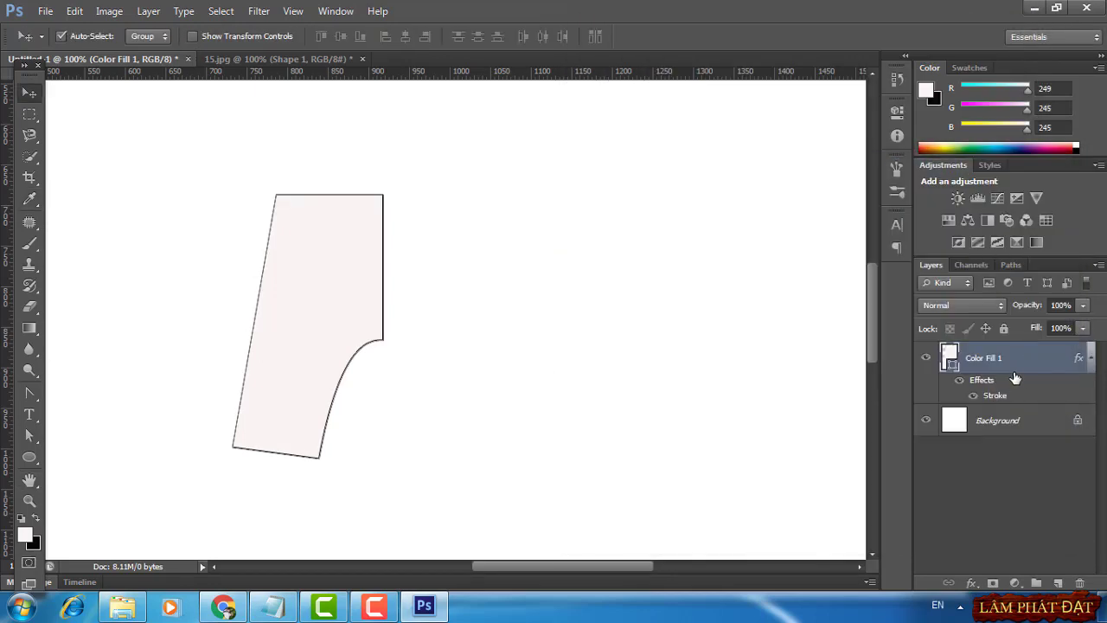
Duplicate Color Fill 1, flip the copy horizontally and join it against the left piece
right_click(1011, 358)
left_click(902, 81)
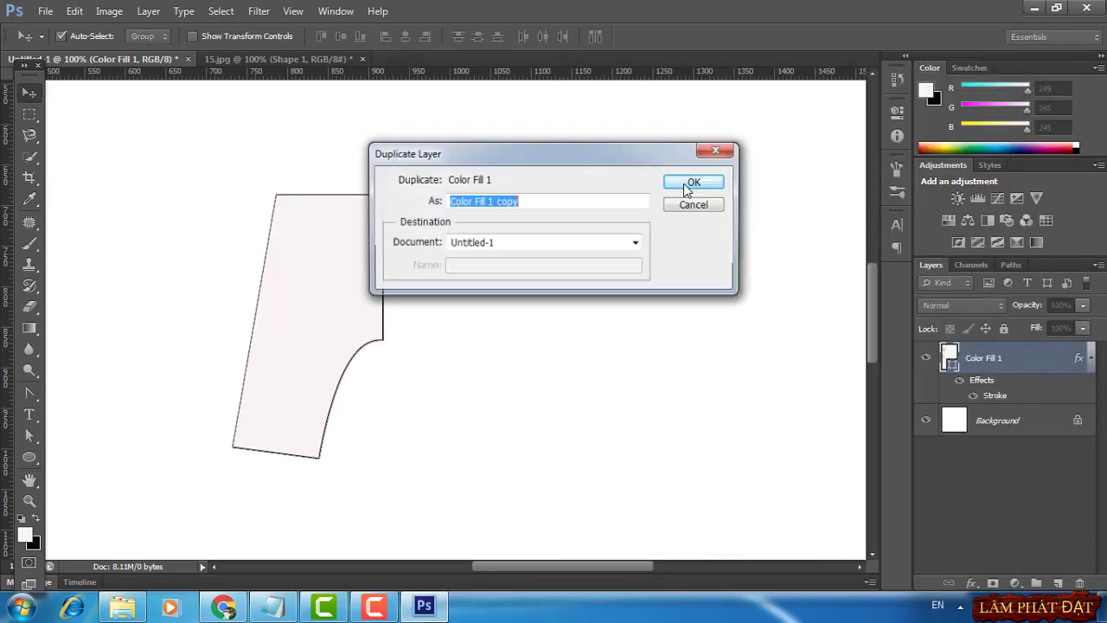
left_click(697, 183)
left_click_drag(314, 287, 508, 302)
key("ctrl+t")
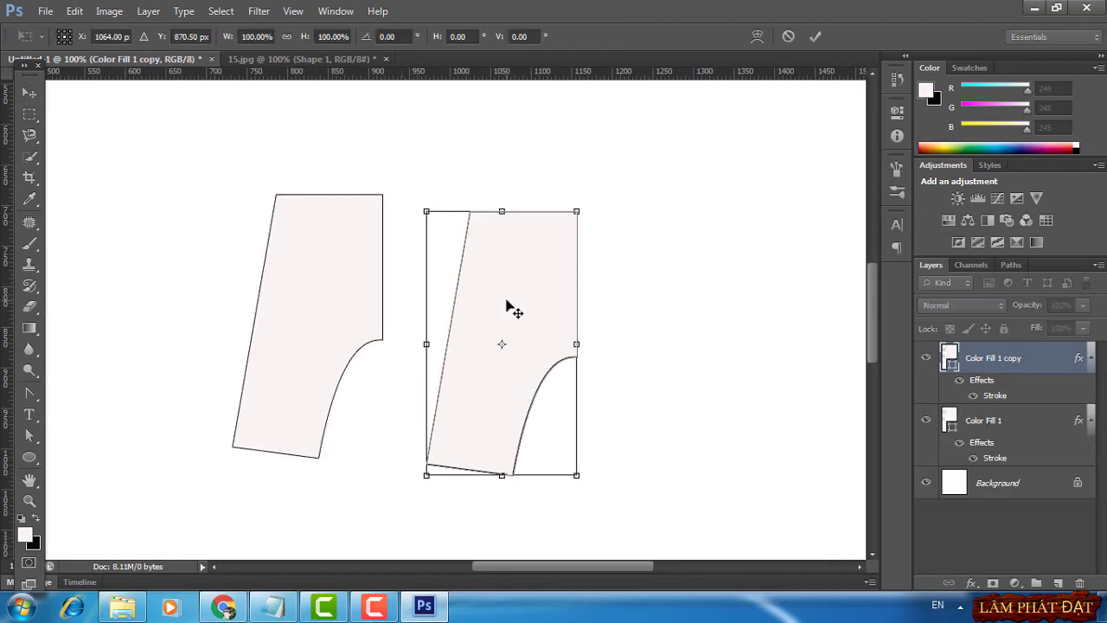
right_click(531, 291)
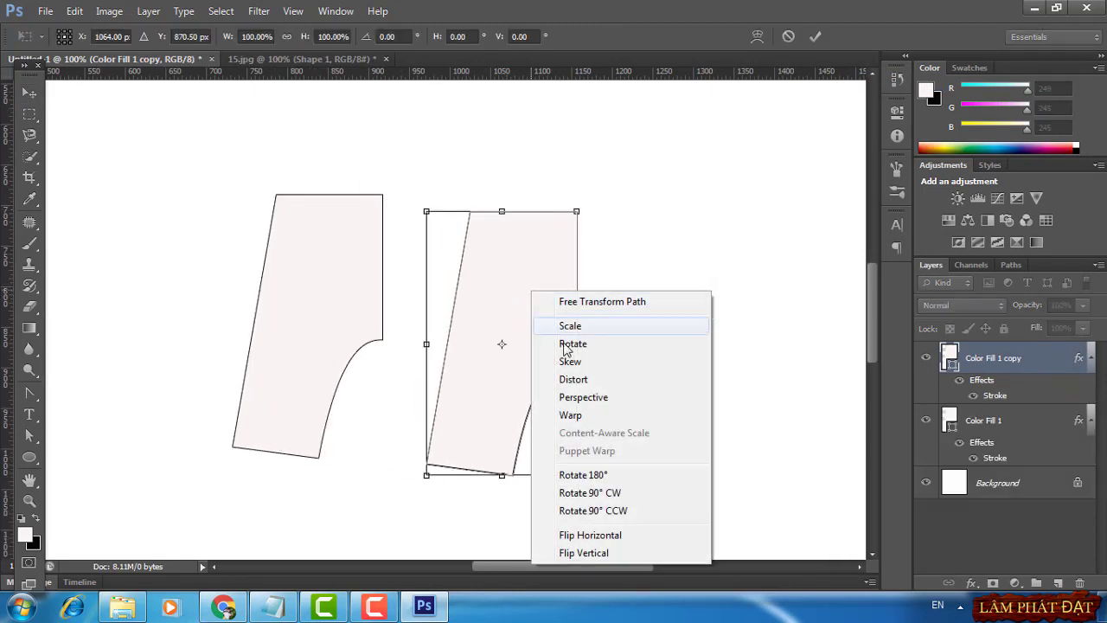
left_click(591, 536)
left_click(815, 37)
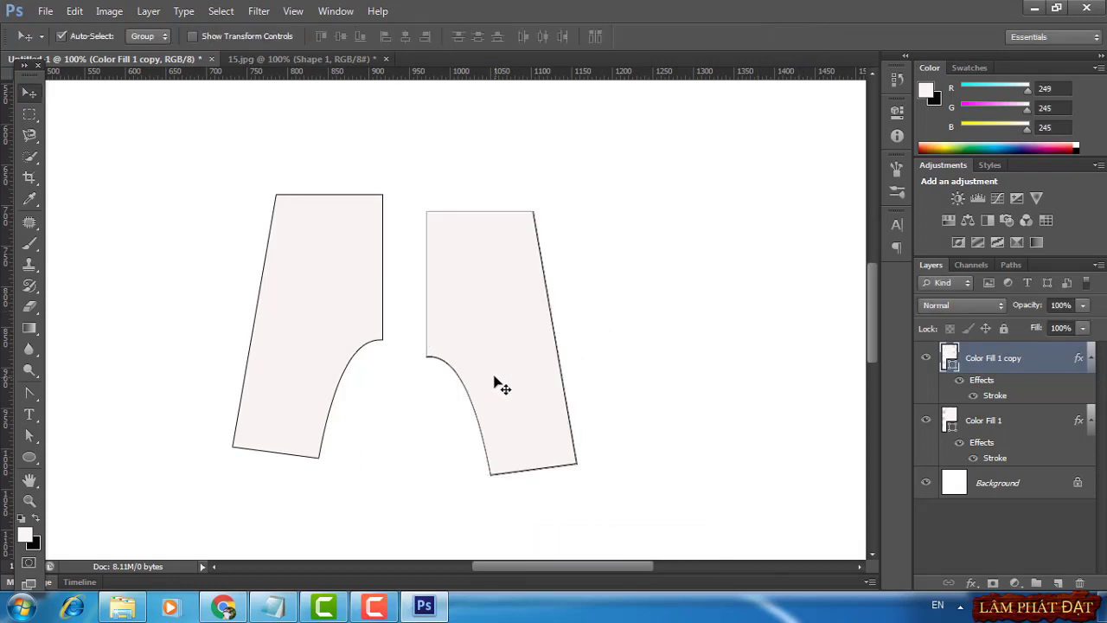
left_click_drag(497, 383, 452, 364)
left_click(945, 475)
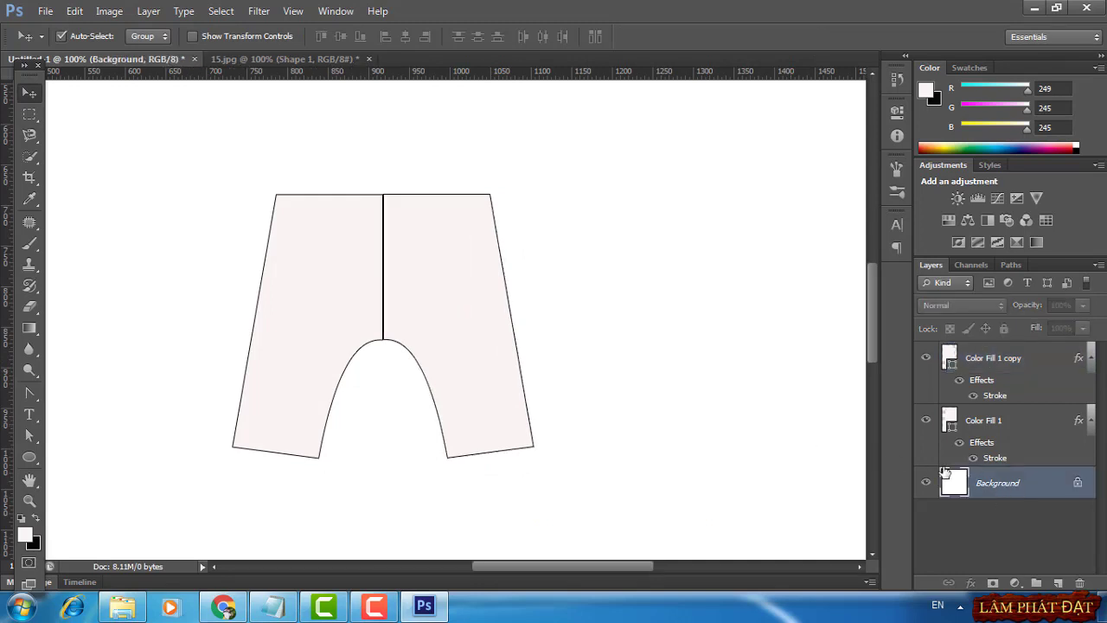
left_click(260, 58)
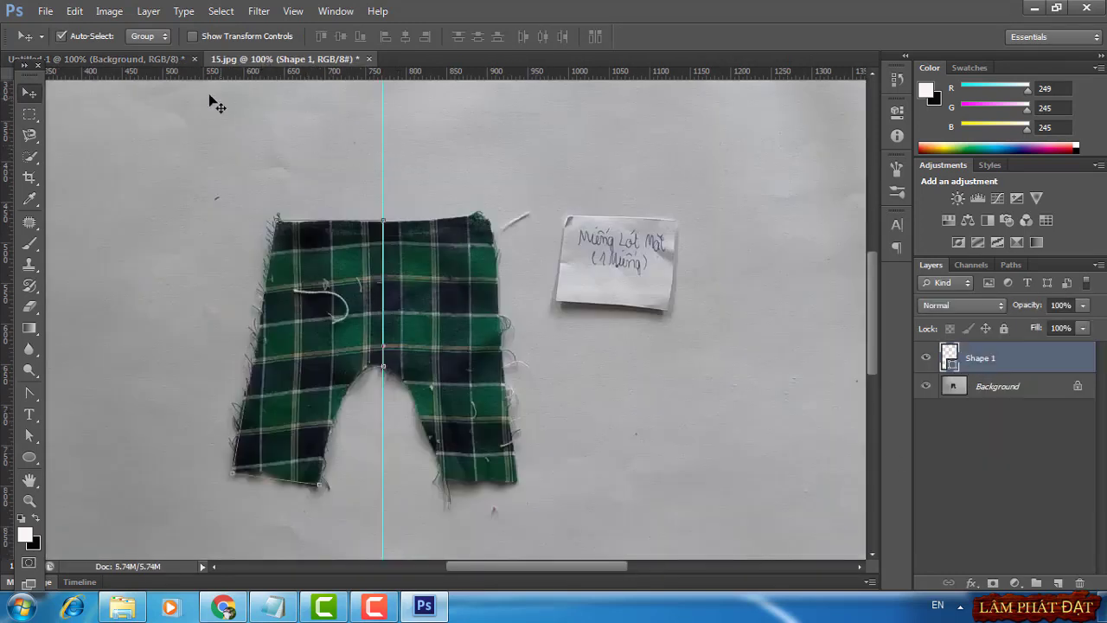
Group the label and fill layers into Group 1 and hide the white Background
left_click(103, 59)
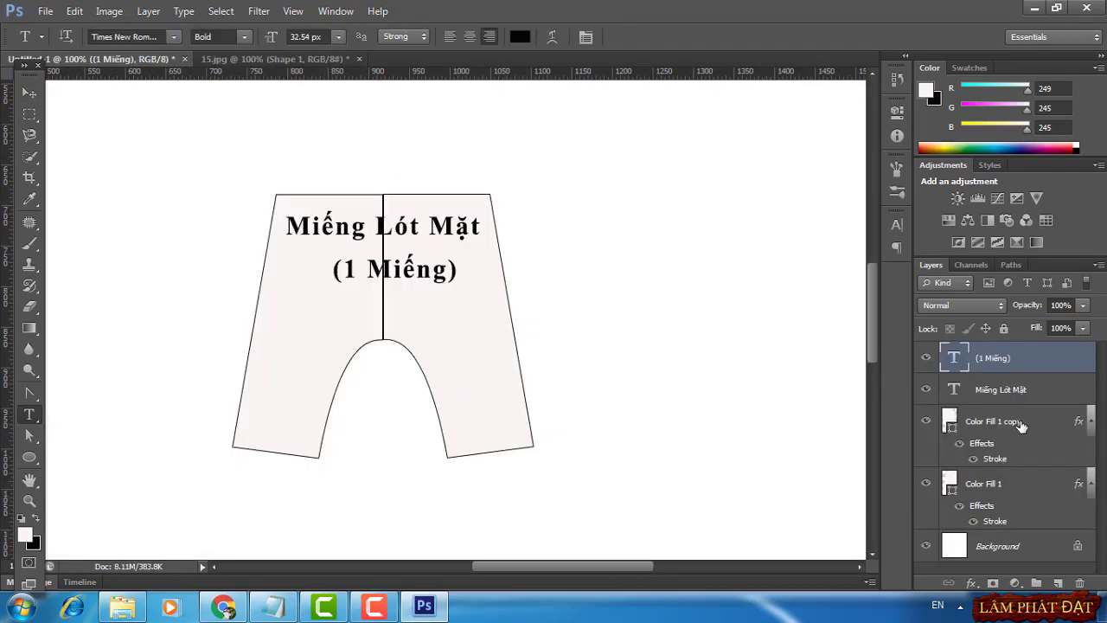
left_click(987, 492, "shift")
key("ctrl+g")
left_click(928, 378)
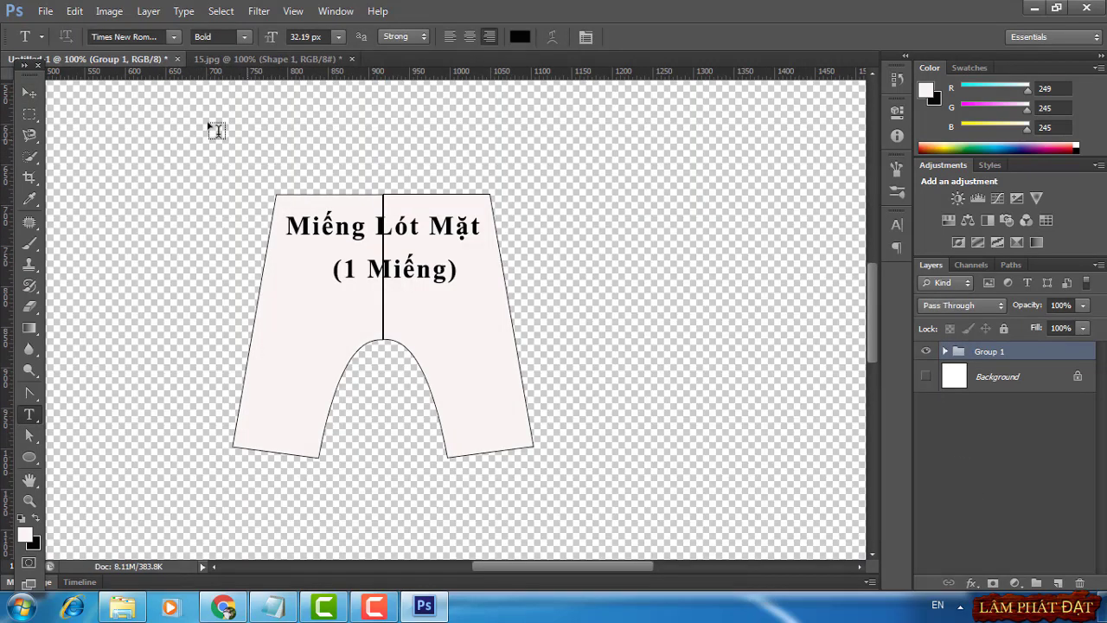
Export the piece via Save for Web as PNG-8 named 15.png
left_click(45, 11)
left_click(102, 236)
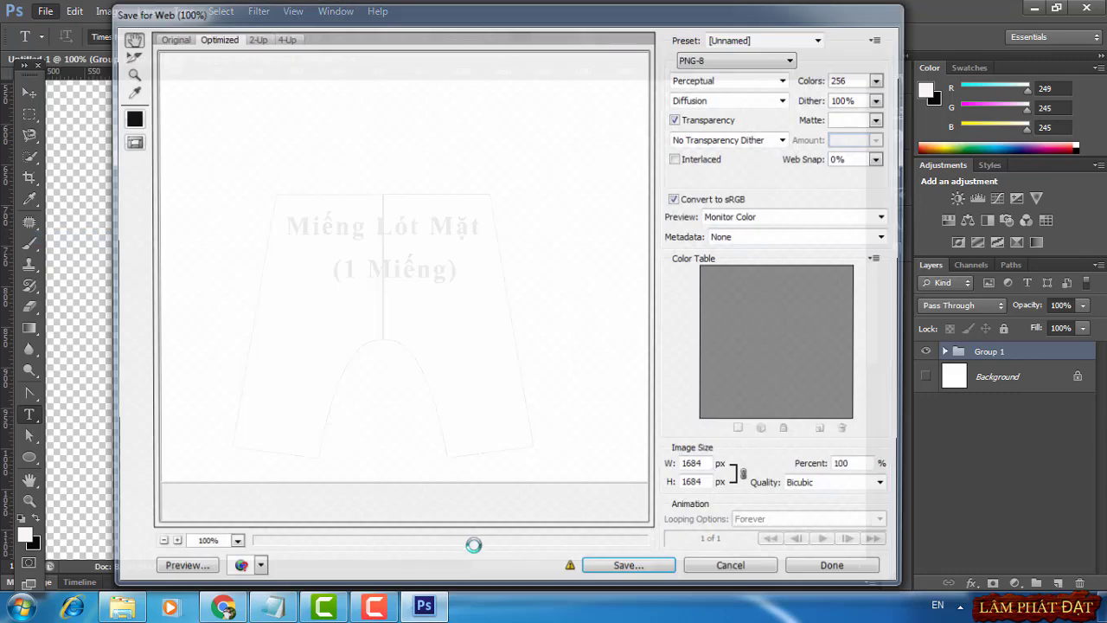
left_click(605, 572)
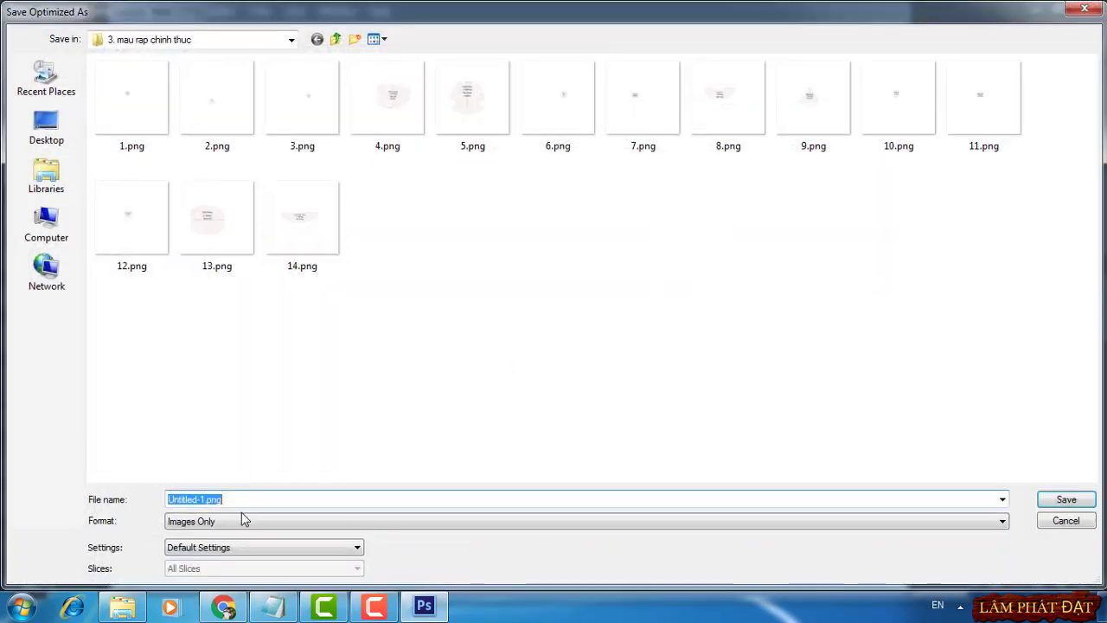
left_click(199, 499)
left_click_drag(199, 499, 119, 506)
type("15")
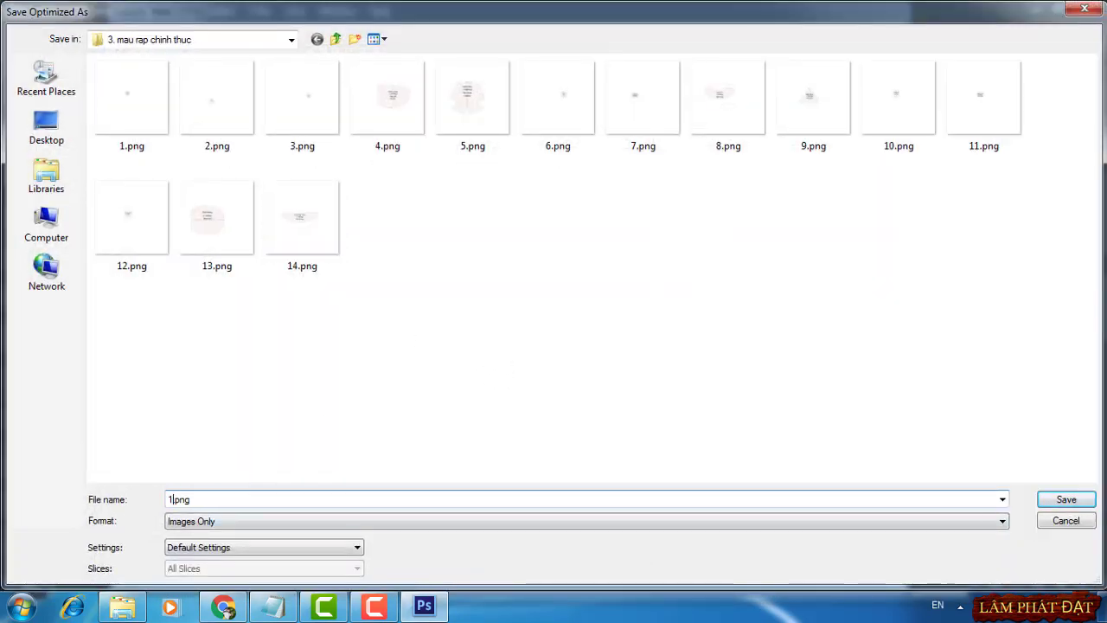
left_click(1066, 500)
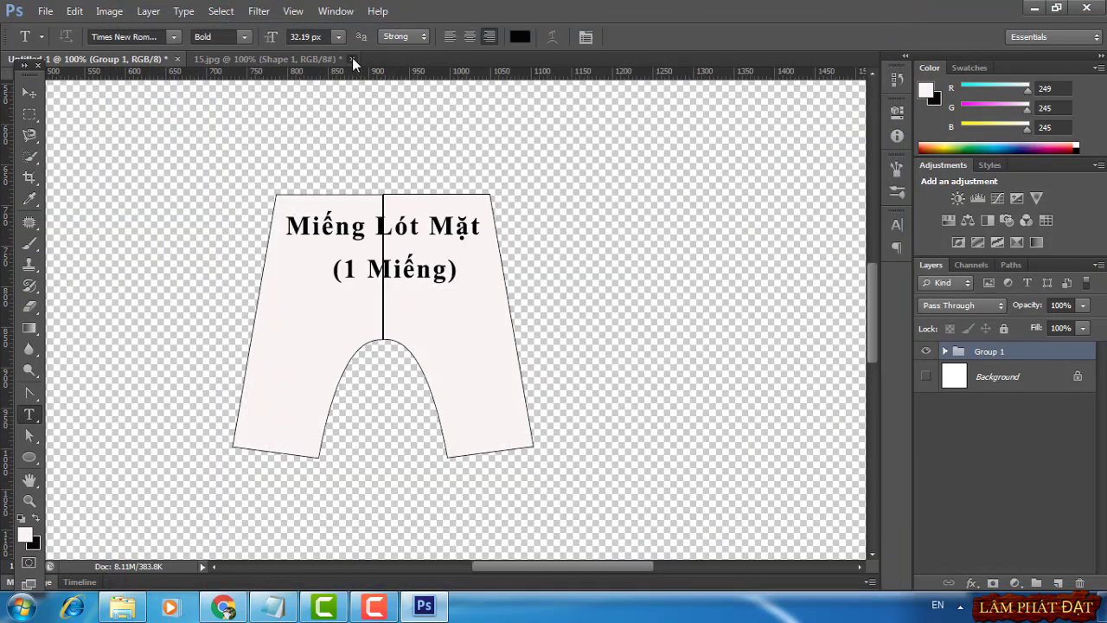
Close 15.jpg and Untitled-1 without saving changes
left_click(352, 58)
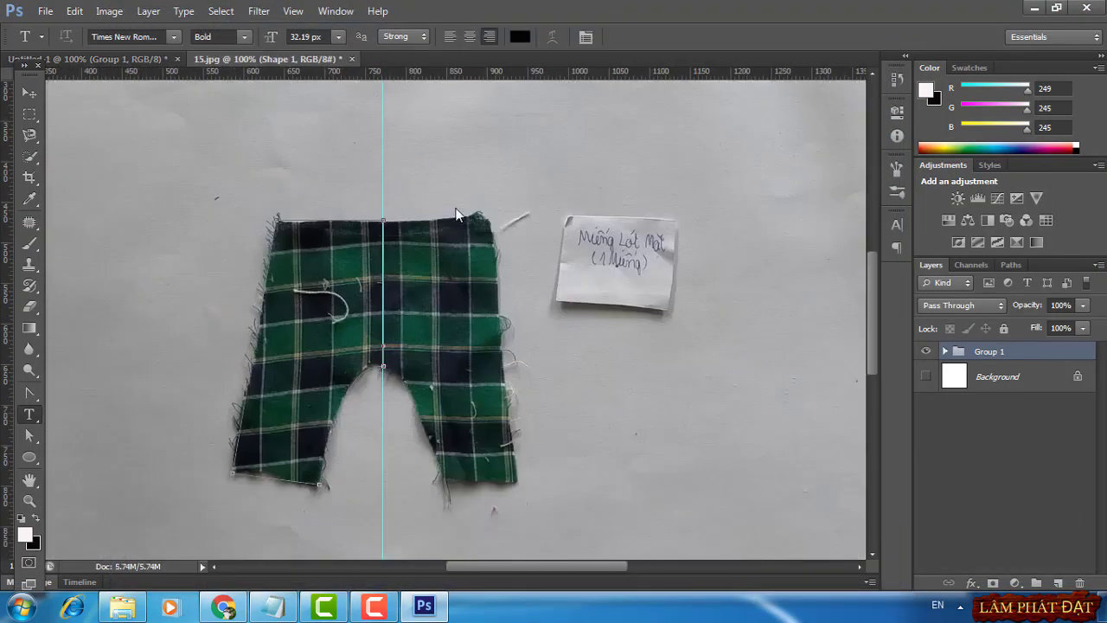
left_click(553, 241)
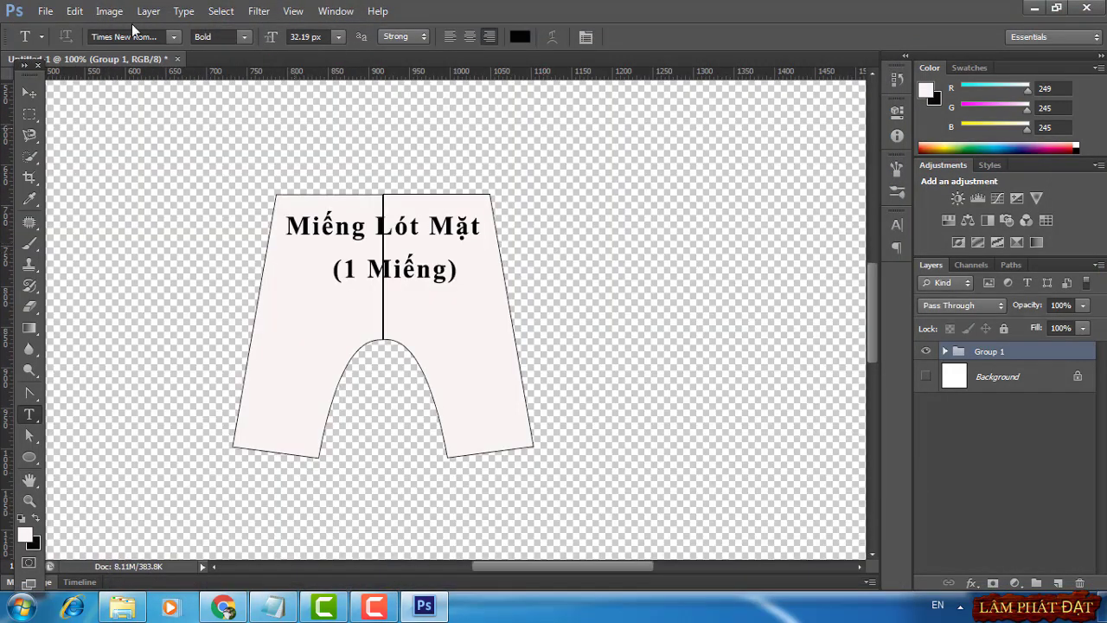
left_click(177, 59)
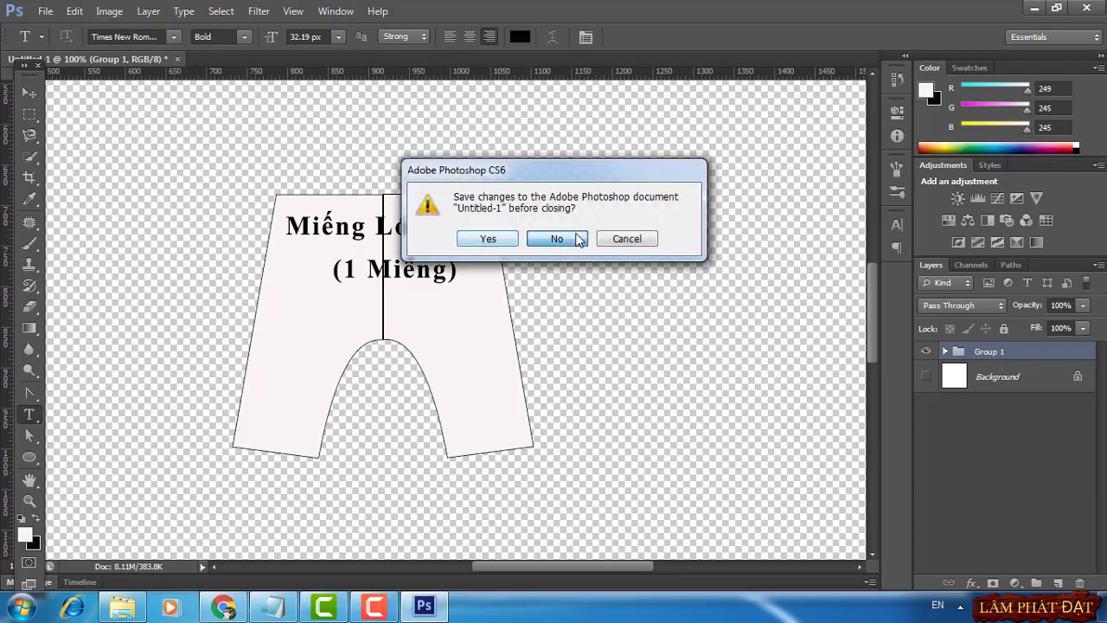
left_click(560, 241)
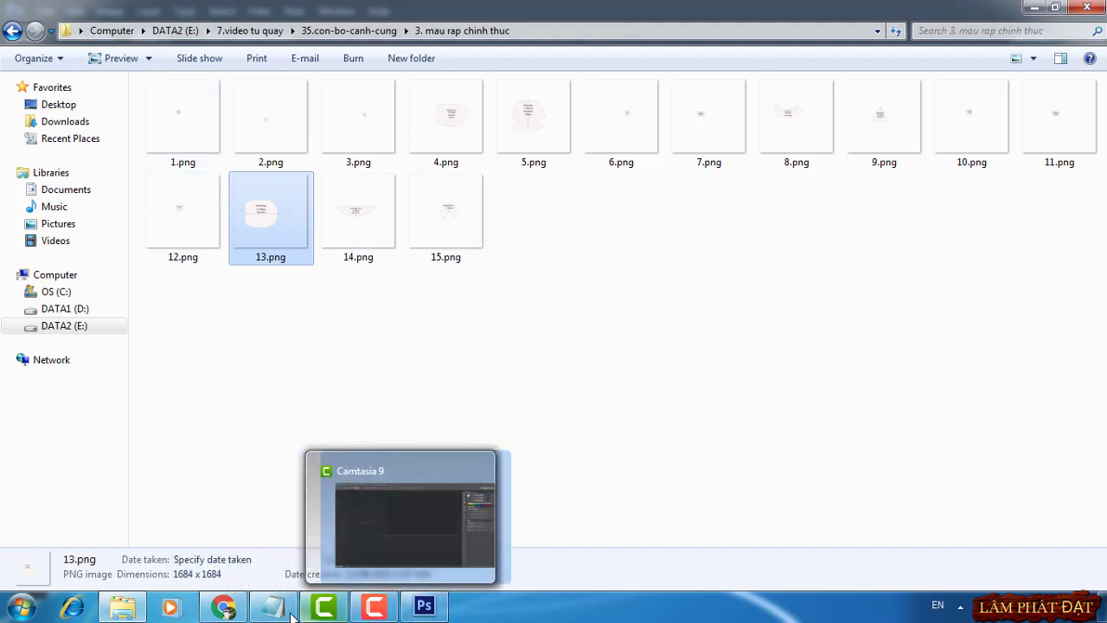
Bring up the Notepad table of A0–A4 paper sizes in mm and inches
mouse_move(273, 606)
left_click(289, 569)
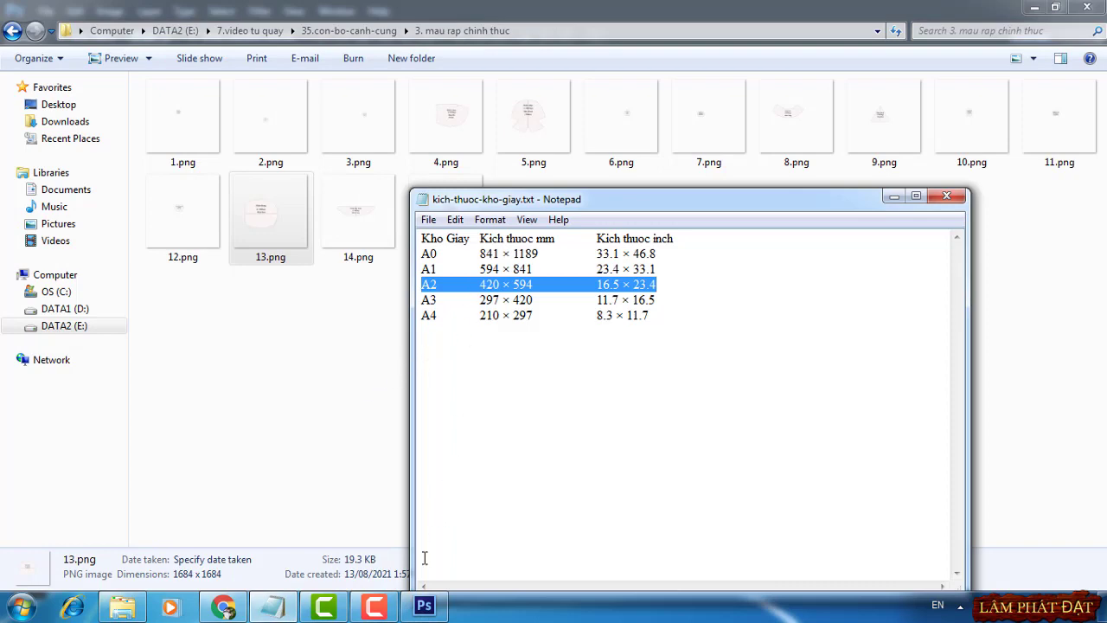
Create a new white-background document 84.1 × 59.4 cm, checking the A1 size in Notepad
left_click(424, 608)
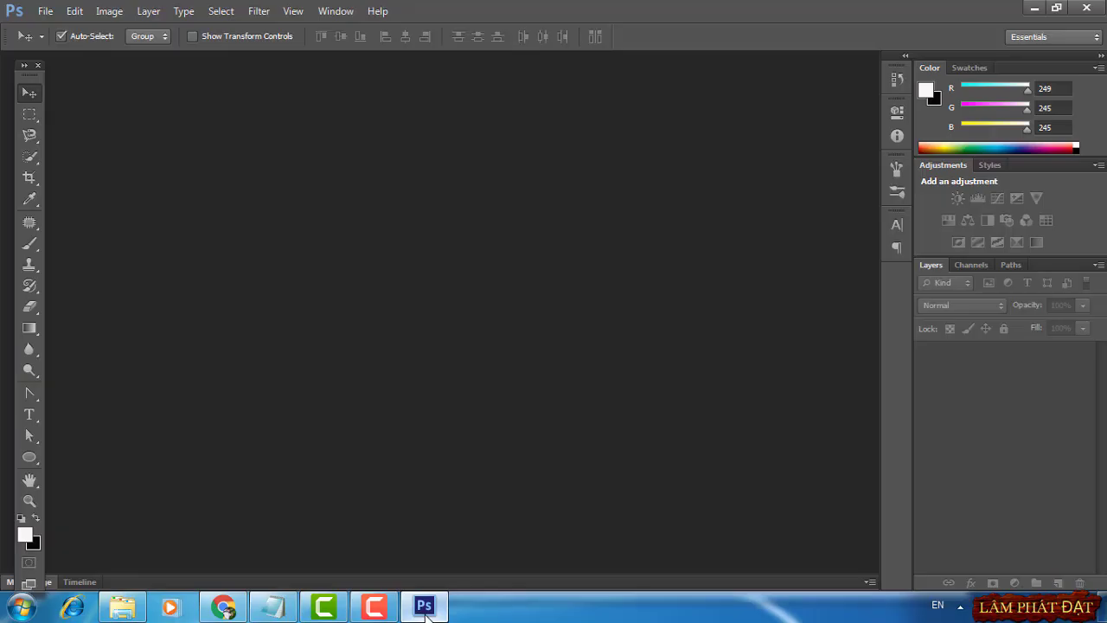
left_click(44, 11)
left_click(52, 26)
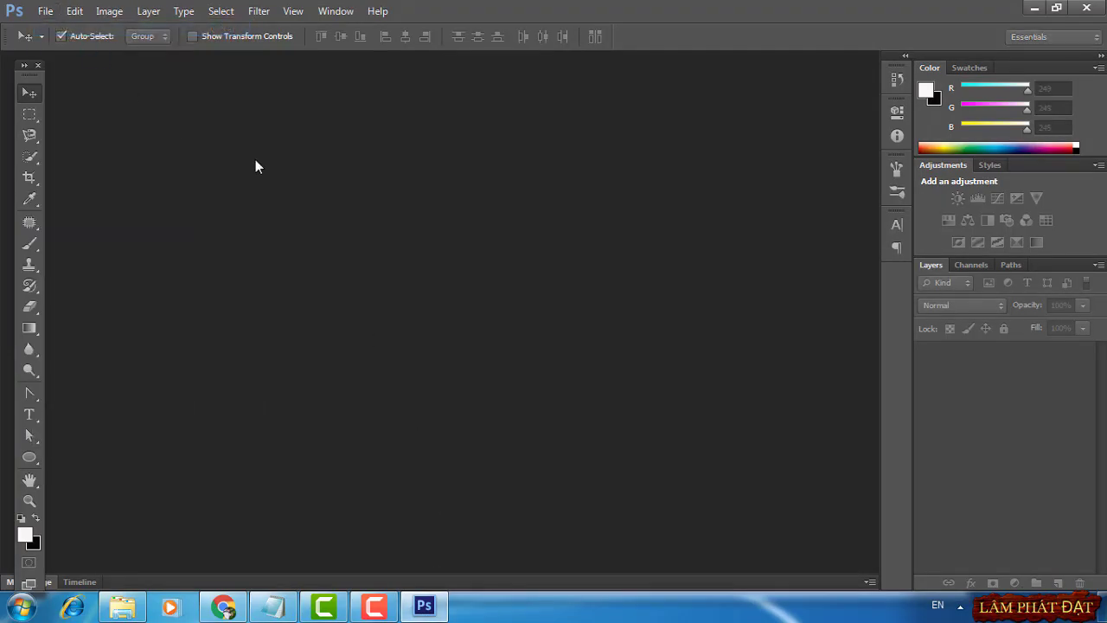
left_click(563, 214)
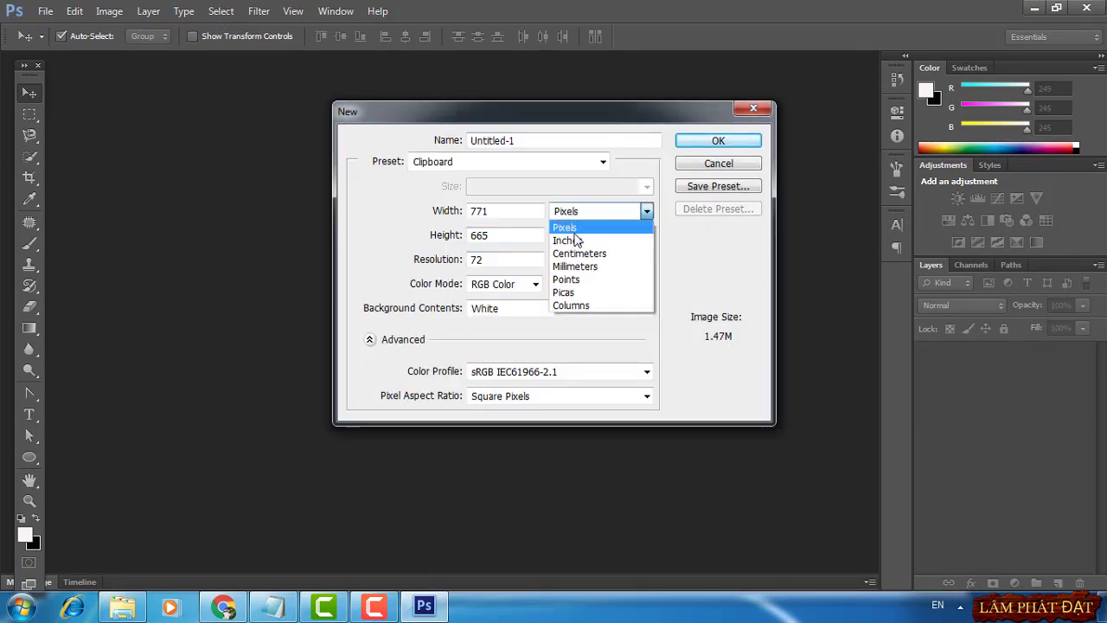
left_click(595, 251)
left_click(273, 607)
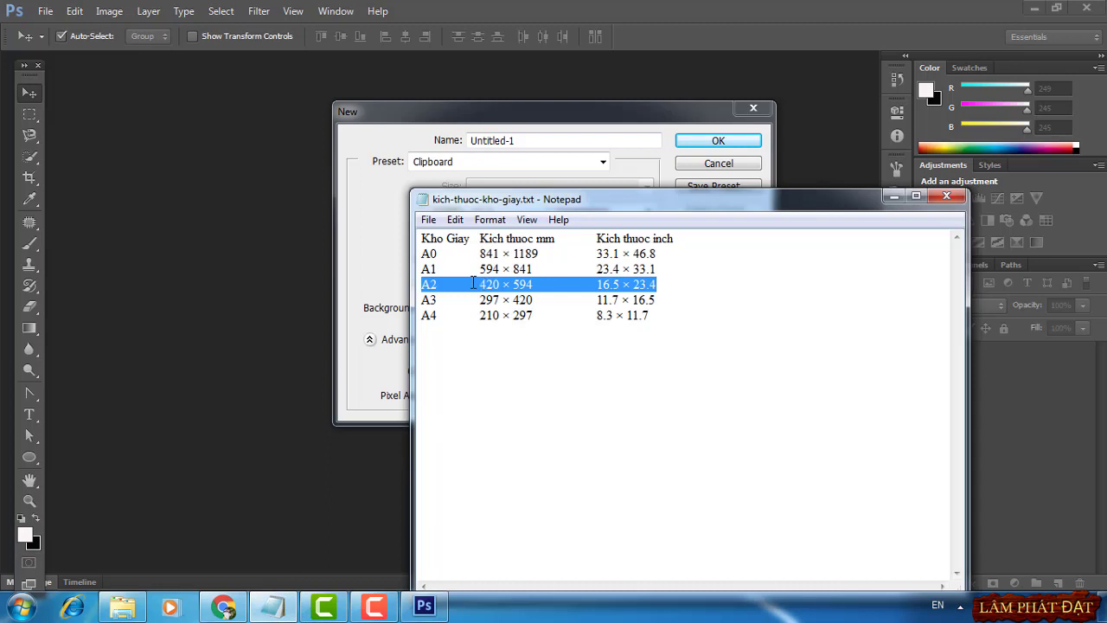
left_click(392, 257)
left_click(432, 211)
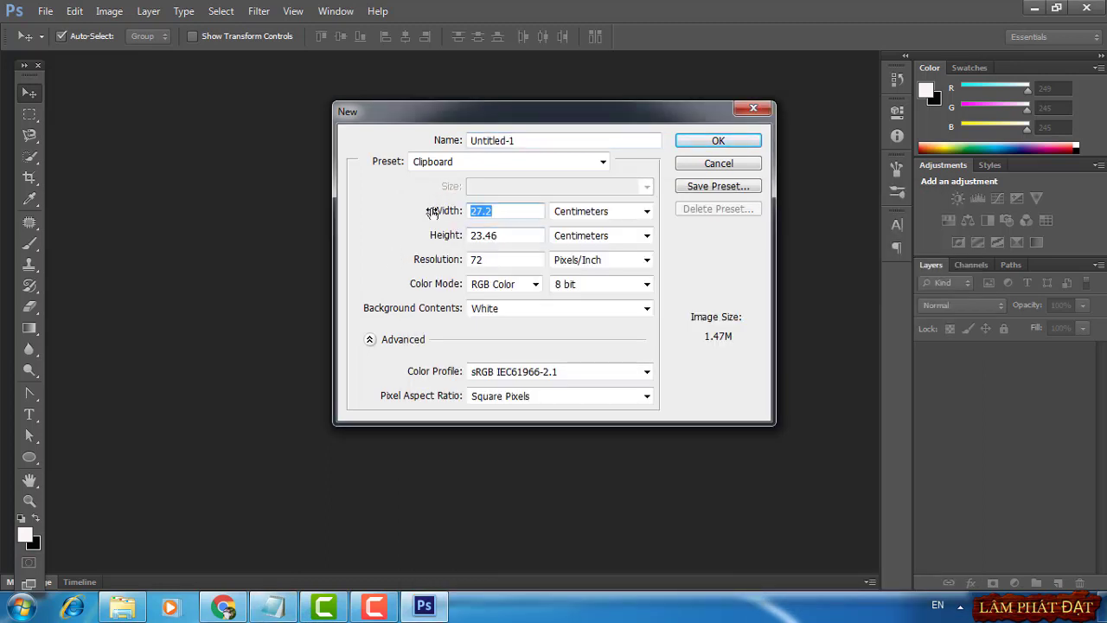
type("84.1")
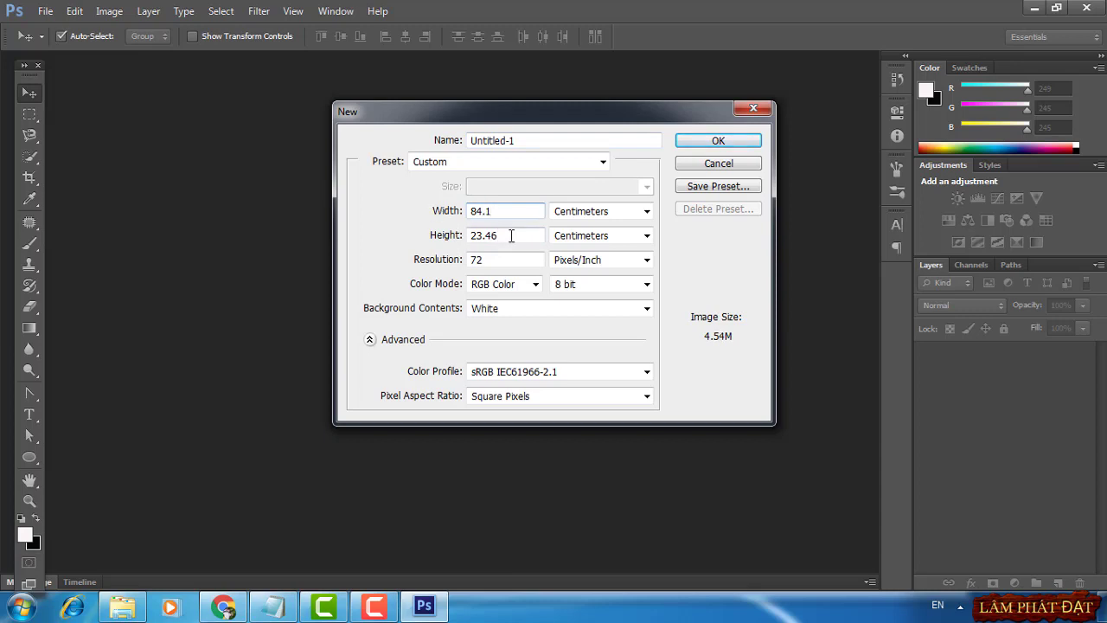
key("Tab")
type("59")
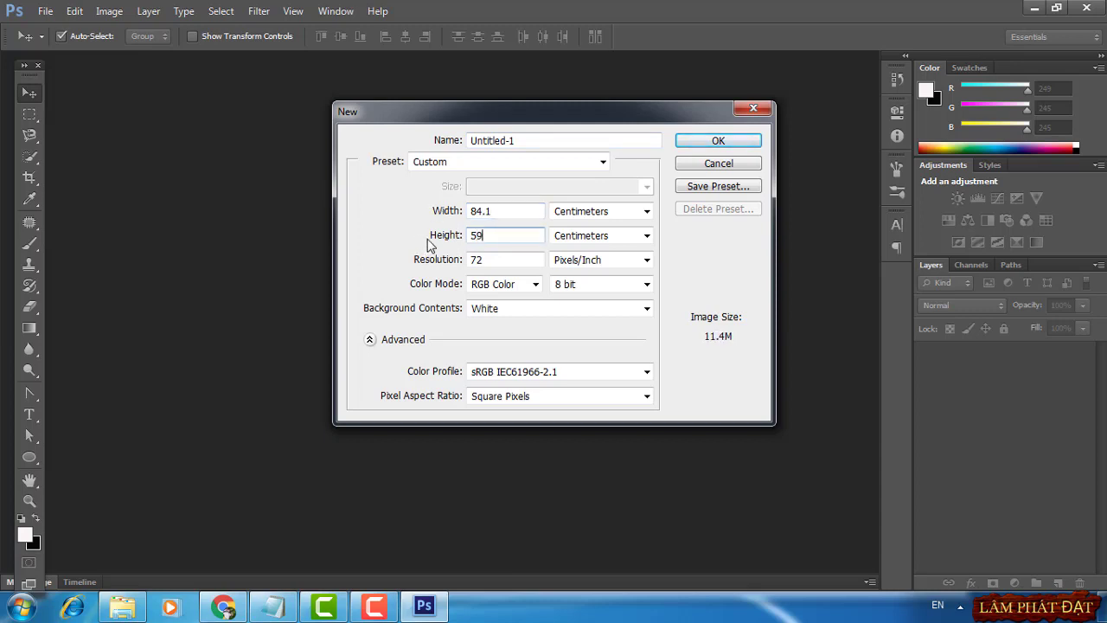
type(".4")
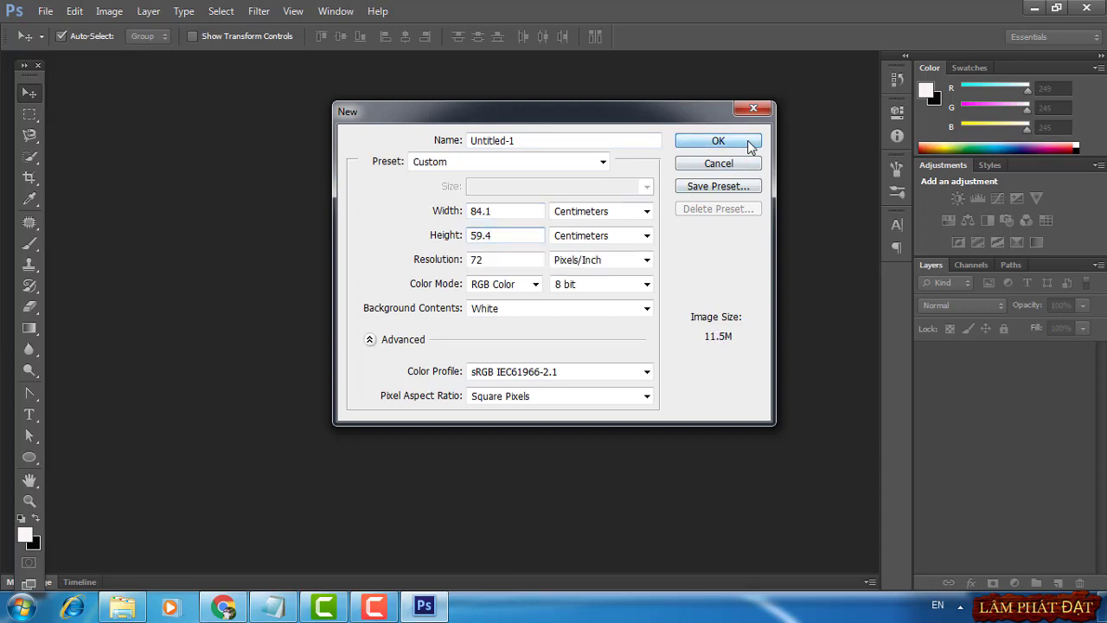
left_click(749, 142)
Select 1.png through 15.png in the Open dialog, open them all, and list the open documents
left_click(45, 10)
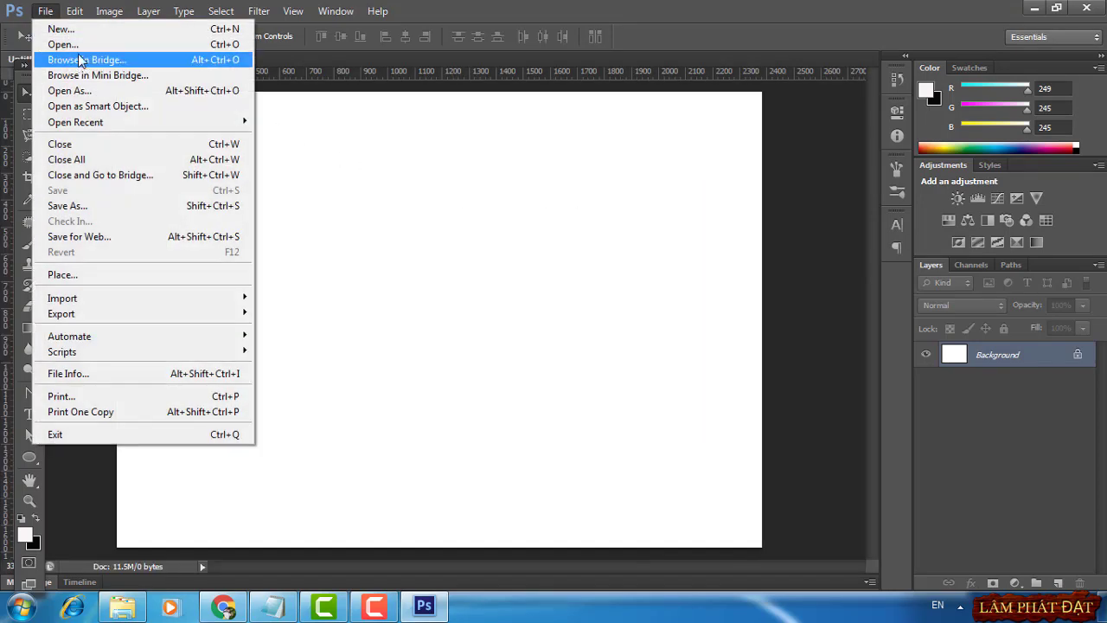
left_click(82, 42)
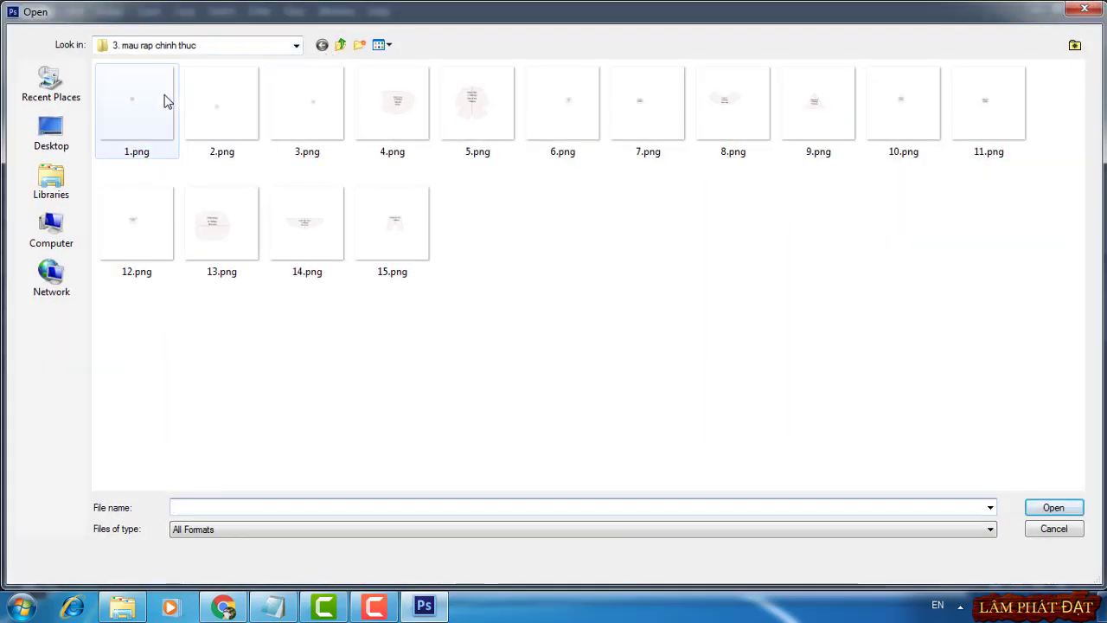
left_click(164, 100)
left_click(421, 249, "shift")
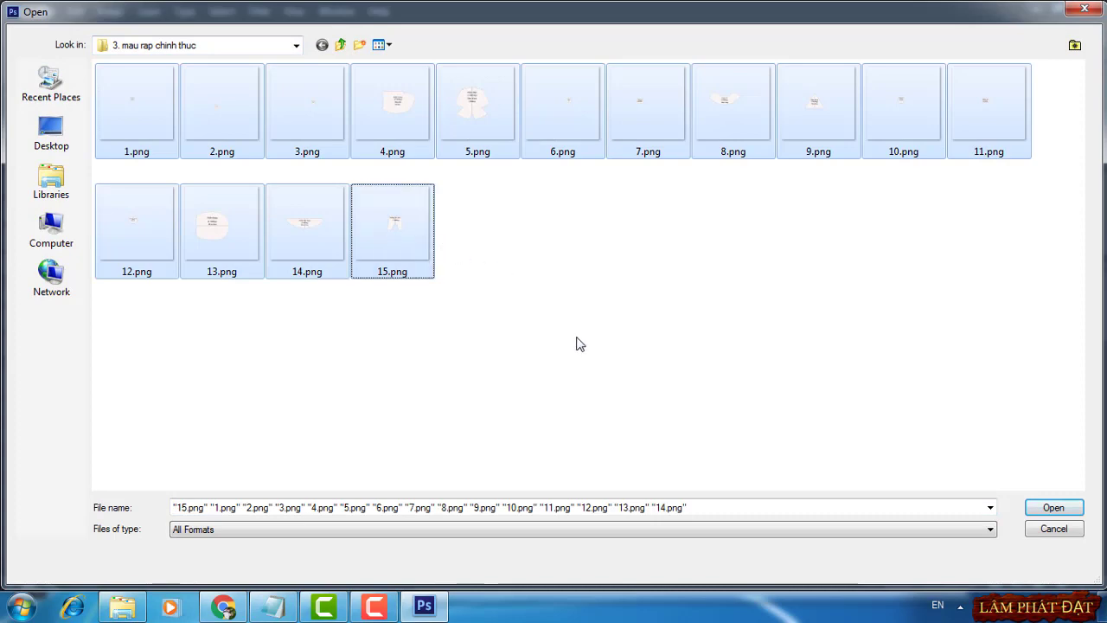
left_click(1054, 507)
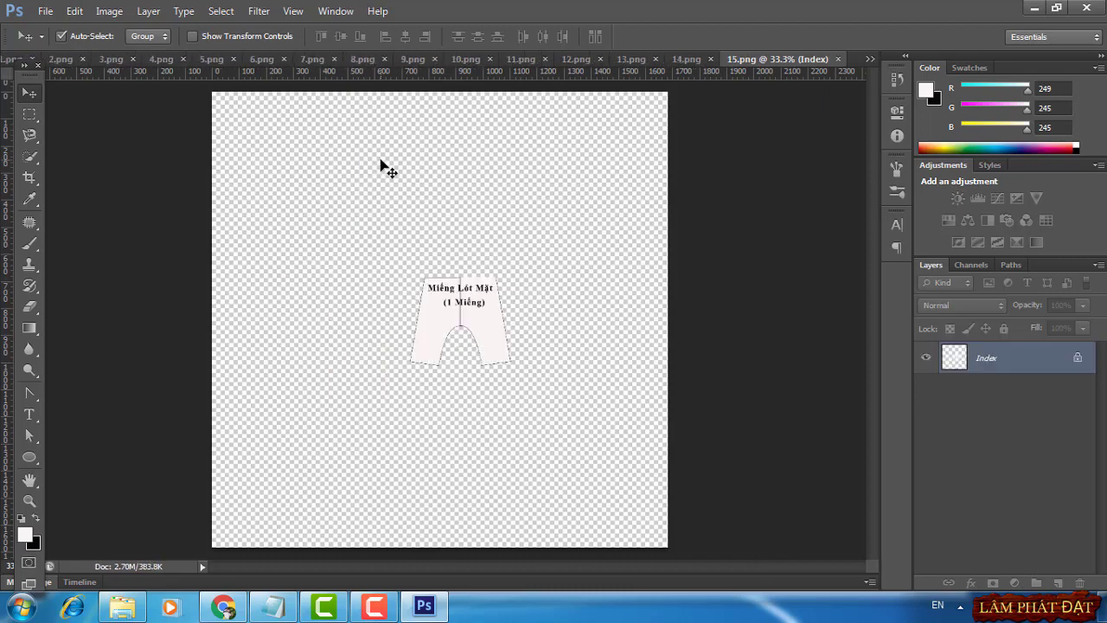
left_click(870, 59)
Bring the round pieces from 1.png and 2.png onto the sheet at the top-left corner
left_click(904, 84)
left_click_drag(577, 264, 563, 178)
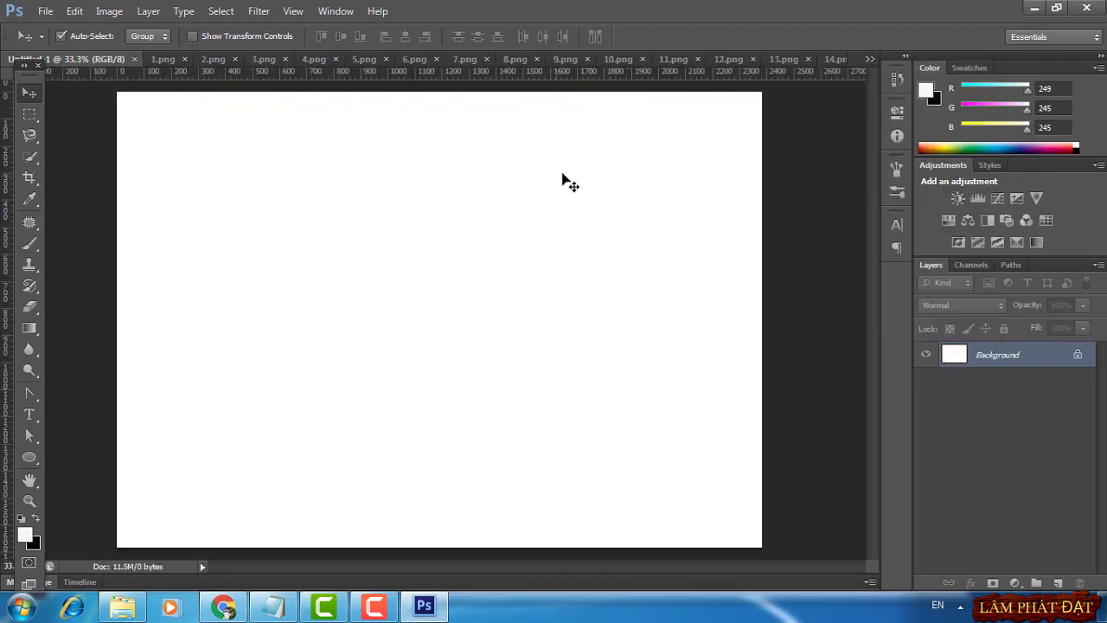
left_click(870, 59)
left_click_drag(443, 322, 148, 121)
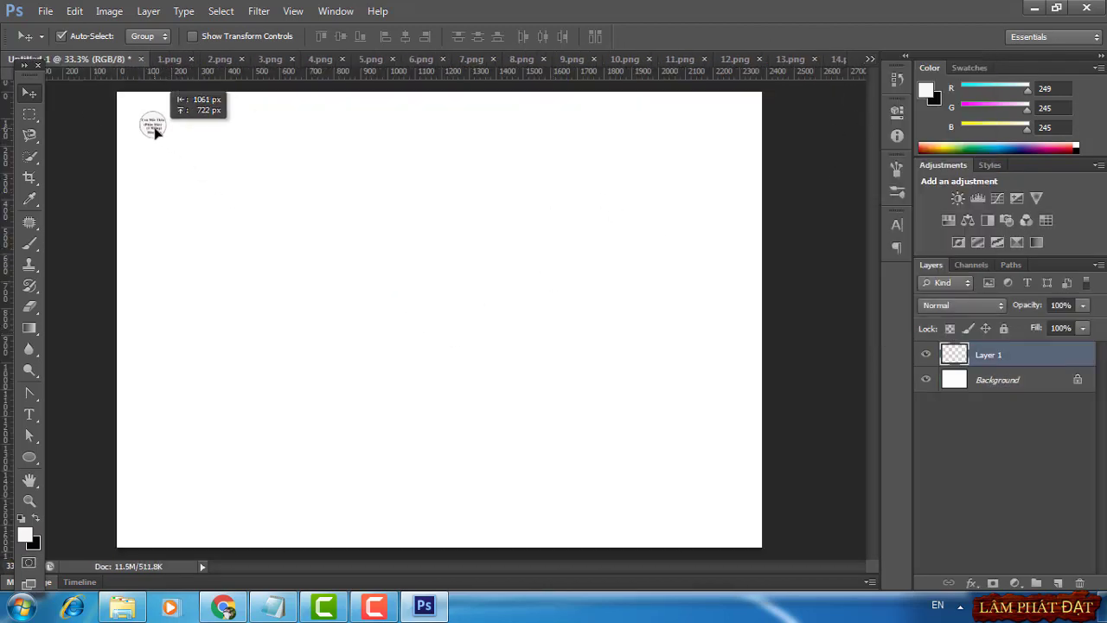
left_click(254, 59)
left_click_drag(302, 94, 216, 117)
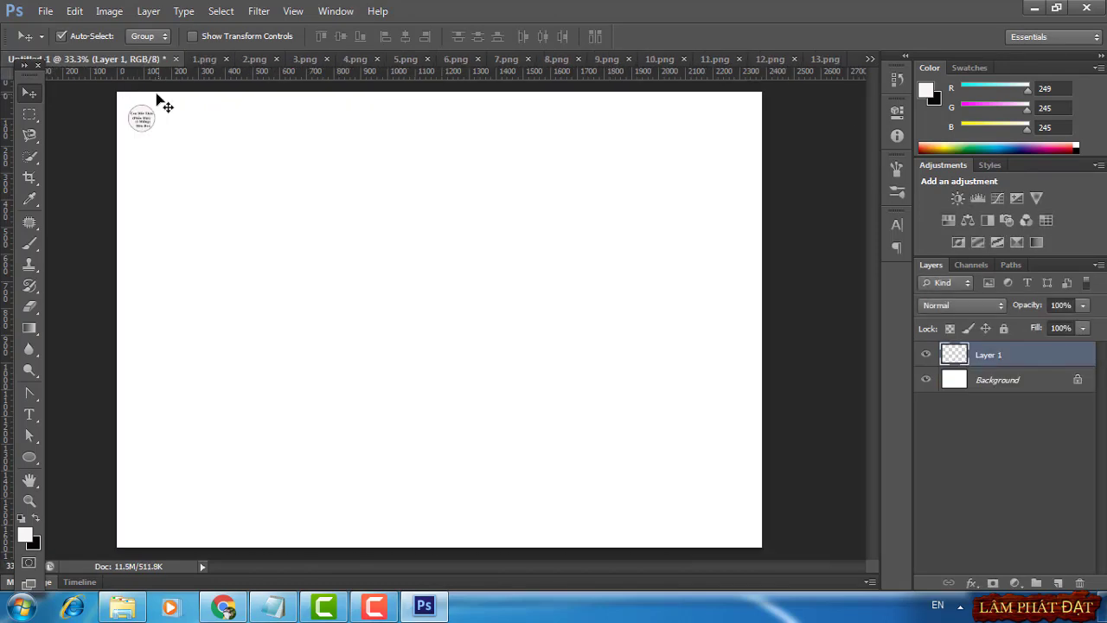
Add 3.png's round piece beside them and place the Phần Lưng piece upper left
left_click(305, 59)
mouse_move(345, 135)
left_mouse_down()
mouse_move(49, 60)
mouse_move(185, 141)
left_mouse_up()
key("ctrl+t")
key("Return")
left_click_drag(447, 331, 227, 124)
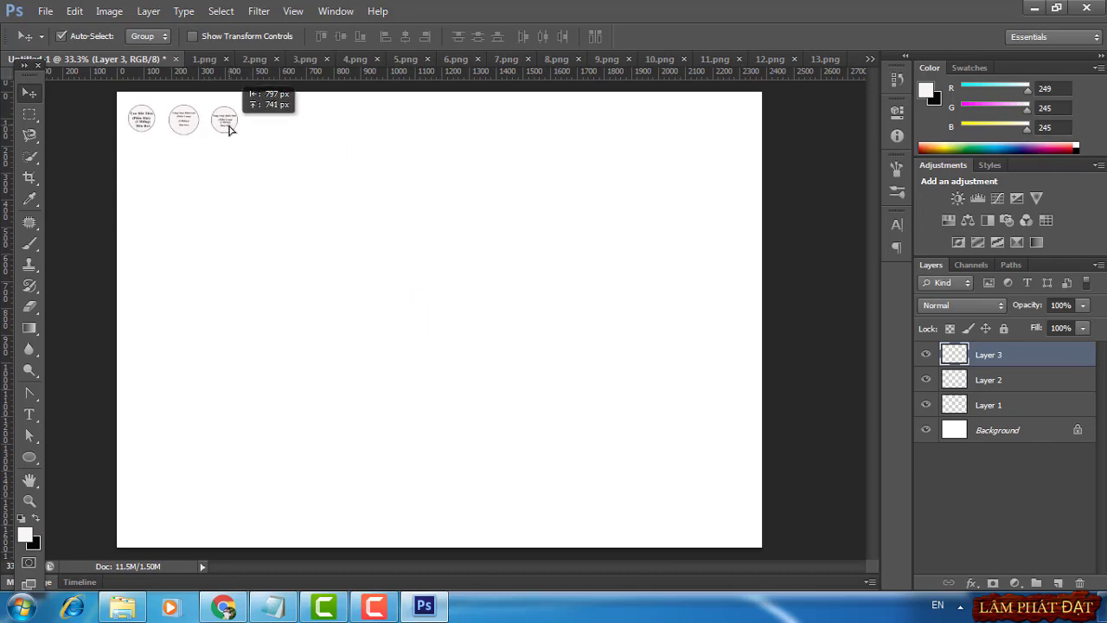
left_click(356, 59)
left_click_drag(53, 55, 321, 222)
left_click_drag(493, 381, 408, 199)
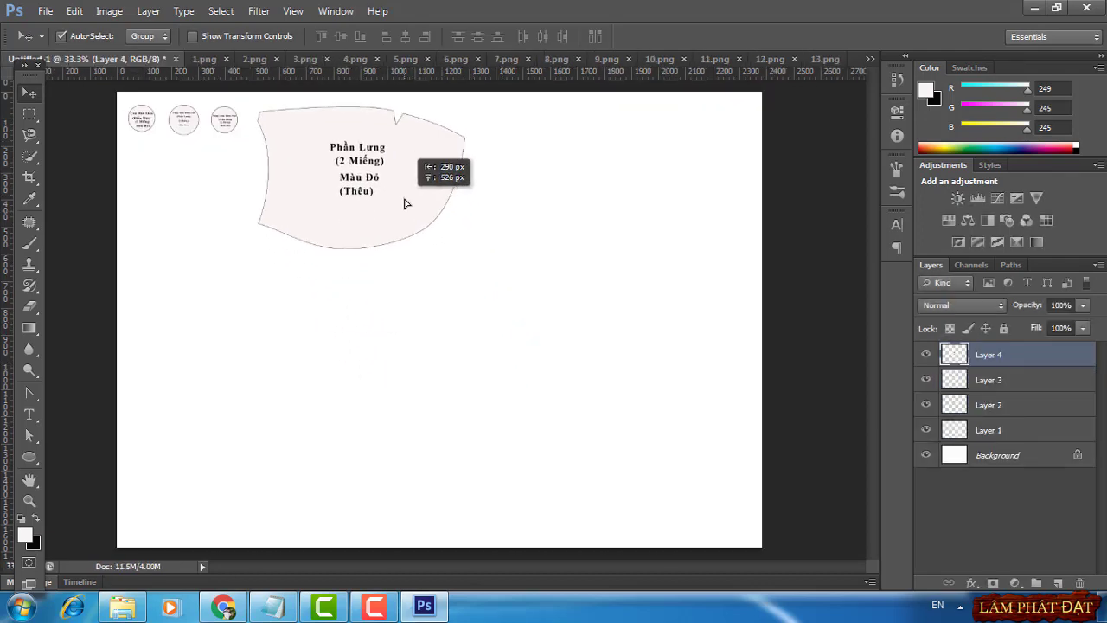
Place the Phần Mặt piece top right and a small round piece below Phần Lưng
left_click(411, 59)
mouse_move(448, 121)
left_mouse_down()
mouse_move(48, 54)
mouse_move(493, 234)
mouse_move(630, 240)
mouse_move(644, 220)
left_mouse_up()
key("ctrl+t")
key("Return")
left_click(411, 59)
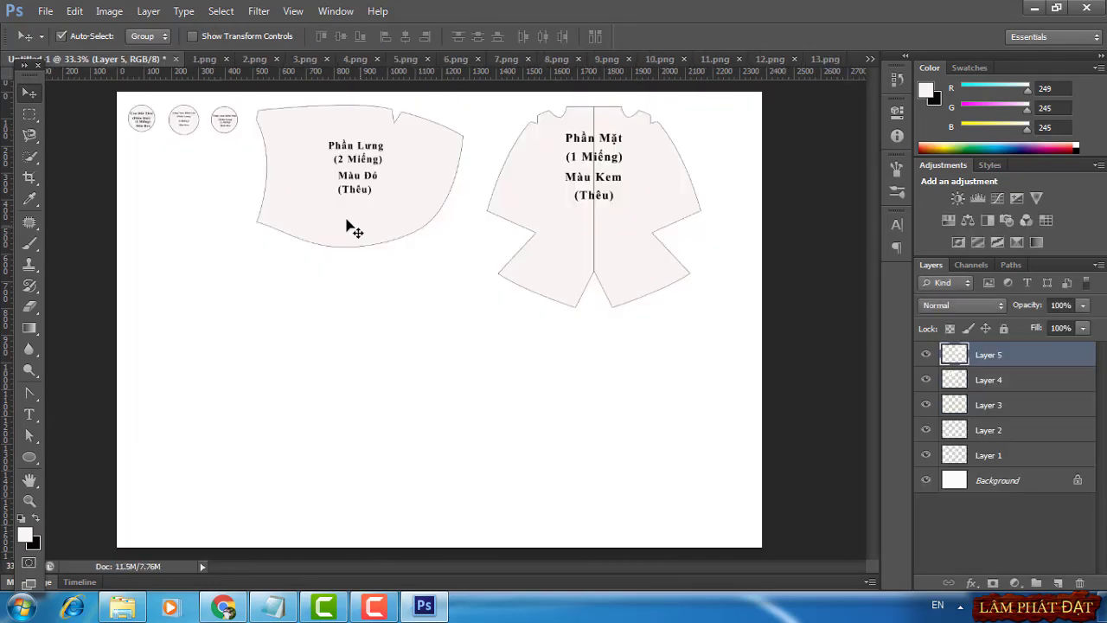
key("ctrl+v")
key("ctrl+t")
left_click_drag(440, 317, 440, 254)
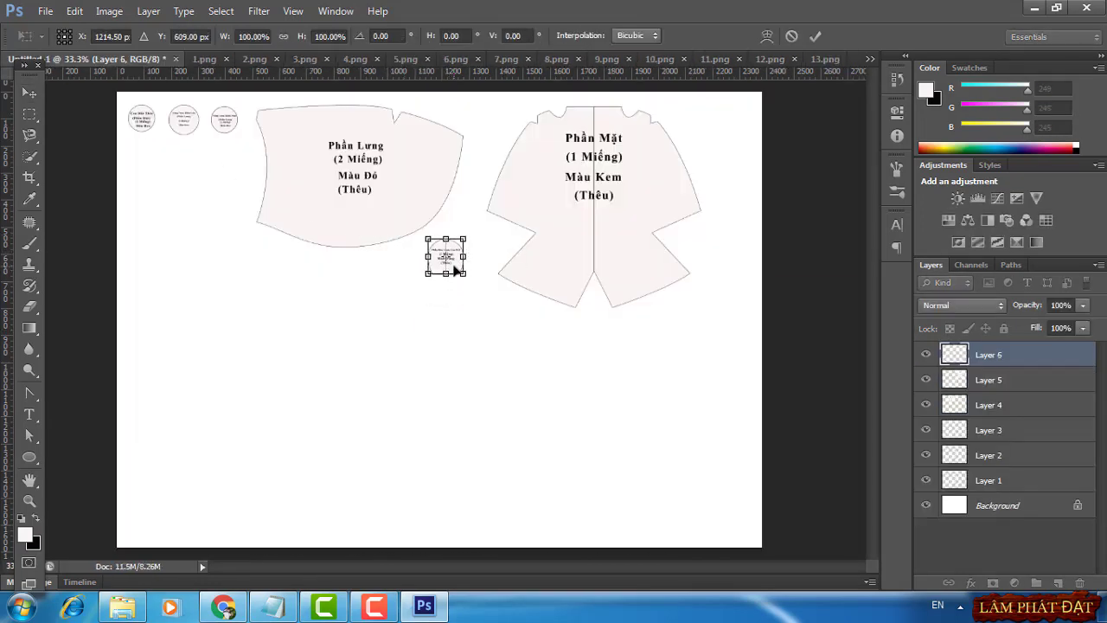
key("Return")
Paste the Phần Sừng piece under the round pieces at upper left
left_click(463, 61)
left_click(35, 59)
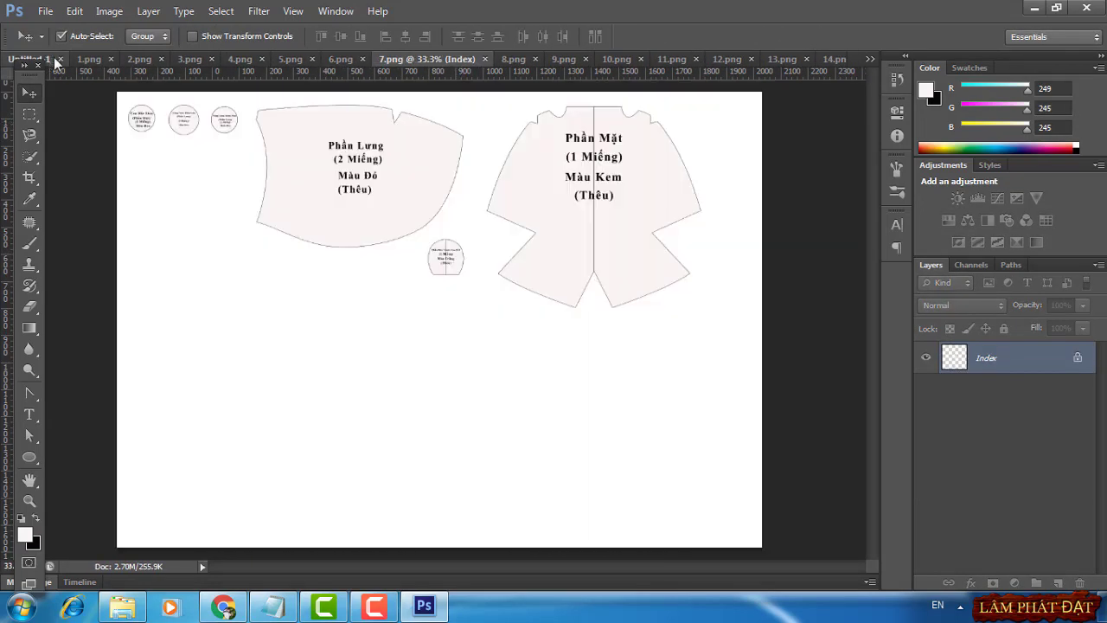
key("ctrl+v")
key("ctrl+t")
mouse_move(432, 315)
left_mouse_down()
mouse_move(185, 201)
mouse_move(185, 185)
left_mouse_up()
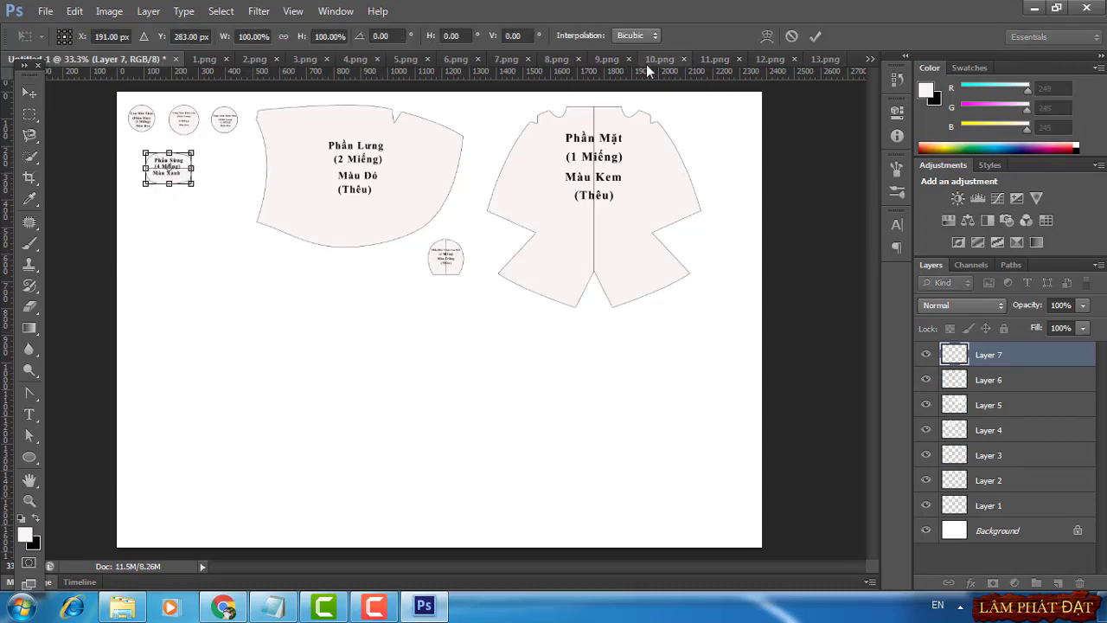
key("Return")
Copy the Phần Cổ piece from 7.png and place it at lower right
left_click(502, 59)
key("ctrl+c")
left_click(34, 59)
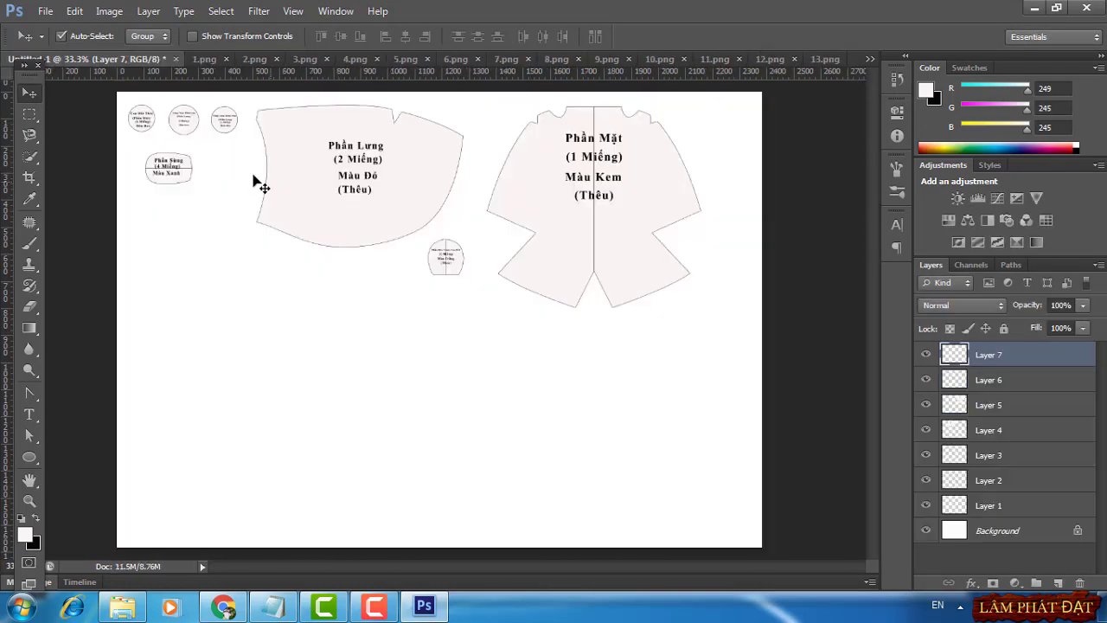
key("ctrl+v")
key("ctrl+t")
left_click_drag(439, 320, 601, 347)
Add the Phần Đích triangle and place the Phần Chân piece at upper right
left_click(605, 59)
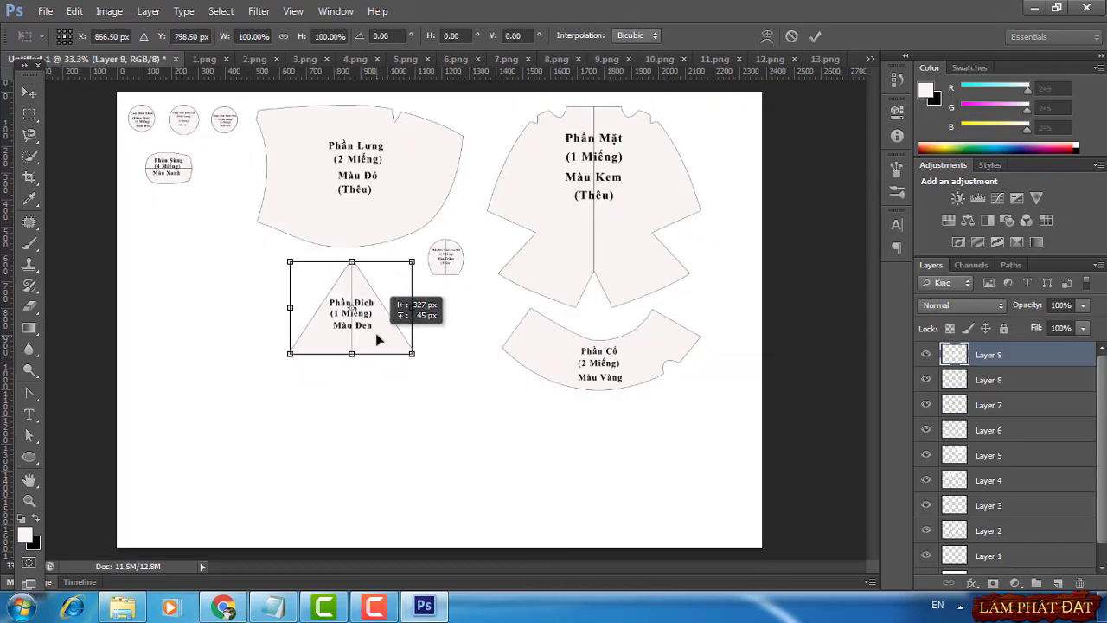
left_click_drag(92, 65, 375, 333)
left_click(620, 61)
left_click(718, 59)
mouse_move(424, 297)
left_mouse_down()
mouse_move(463, 326)
mouse_move(711, 143)
left_mouse_up()
key("ctrl+t")
key("Return")
Place the Phần Lỗ Tai piece from 11.png below Phần Sừng on the left
left_click(718, 59)
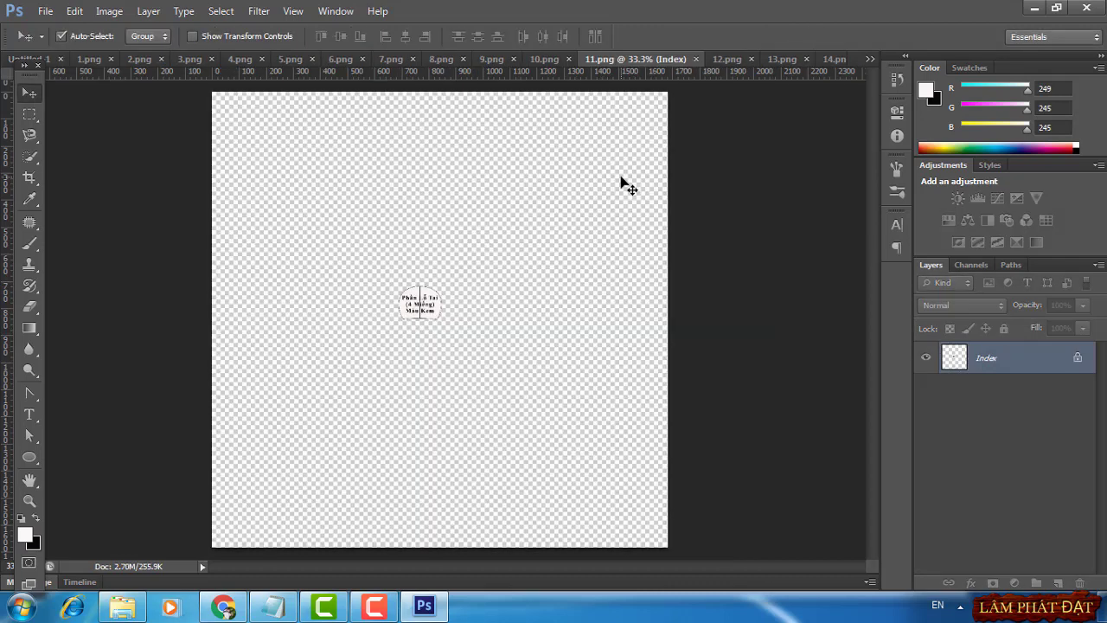
left_click_drag(55, 70, 308, 217)
key("ctrl+t")
left_click_drag(446, 324, 181, 226)
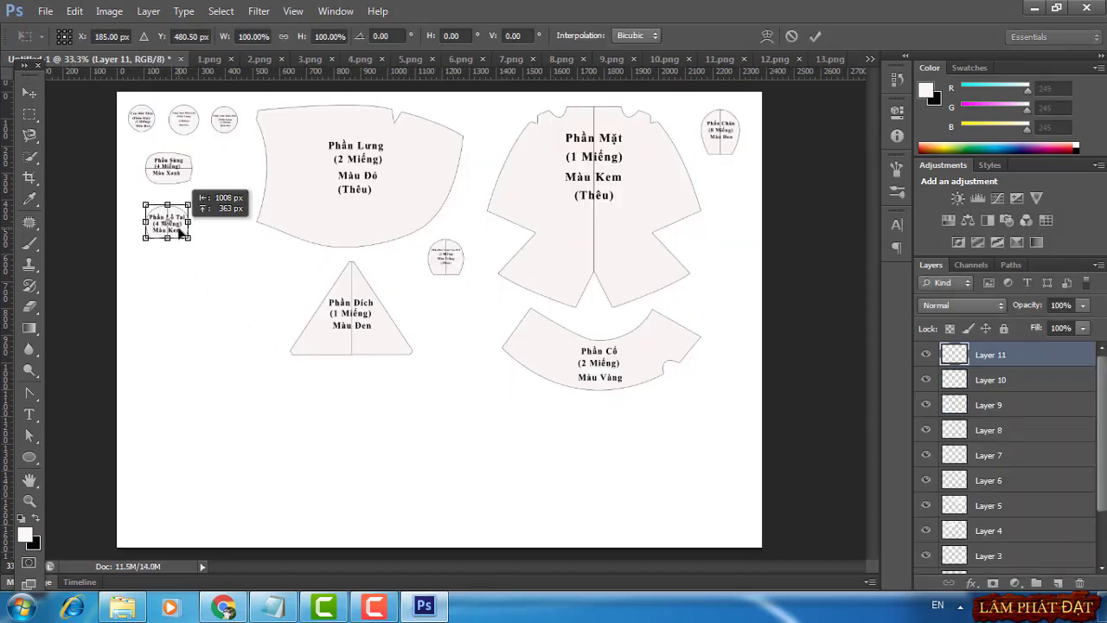
left_click(815, 36)
Place the Phần Sun Con Mắt piece from 12.png left of Phần Đích
left_click(768, 59)
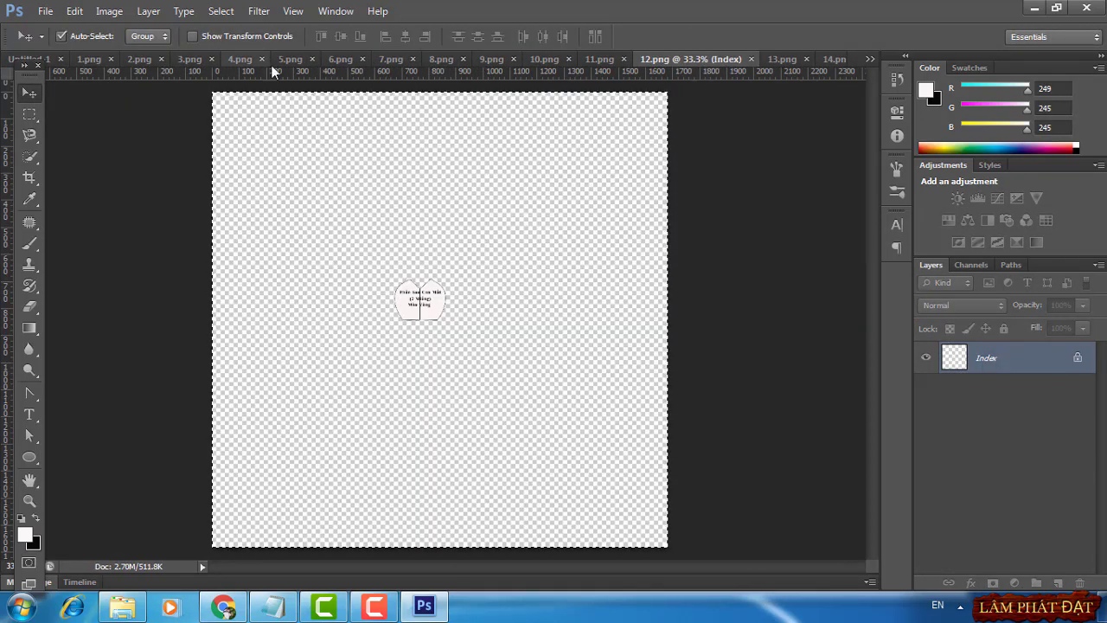
left_click_drag(273, 71, 314, 210)
key("ctrl+t")
left_click_drag(442, 319, 249, 287)
key("Return")
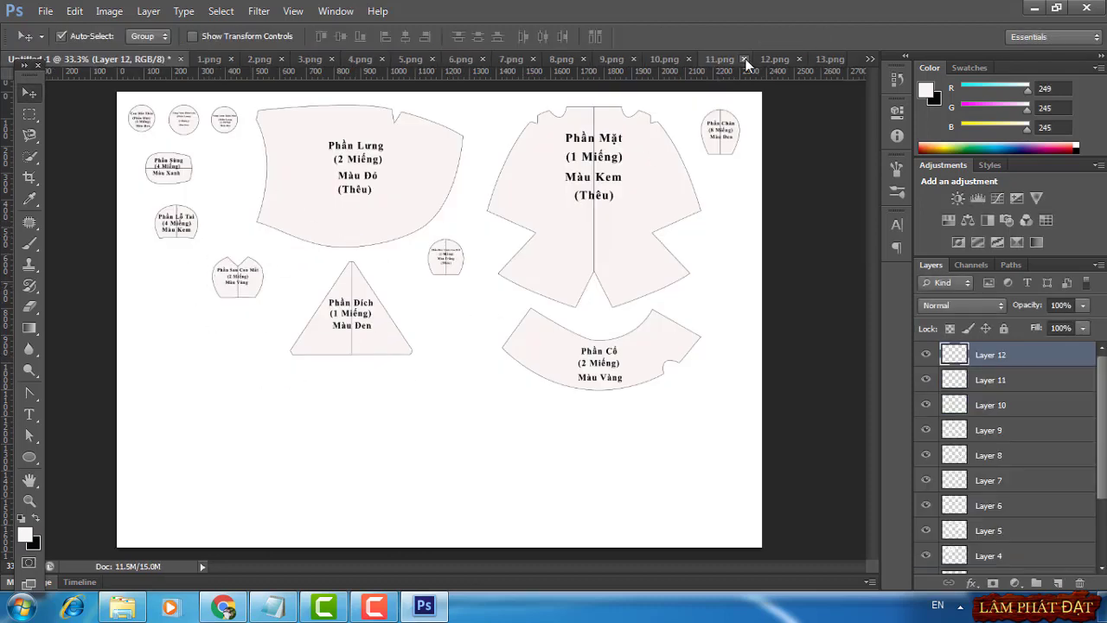
Bring the Phần Bụng piece from 13.png to the lower left of the sheet
left_click(769, 59)
mouse_move(614, 277)
left_mouse_down()
mouse_move(89, 95)
mouse_move(474, 358)
mouse_move(279, 484)
left_mouse_up()
key("ctrl+t")
left_click(815, 37)
Place the Phần Nón Trùm piece from 14.png at the bottom centre
left_click(870, 59)
left_click(934, 335)
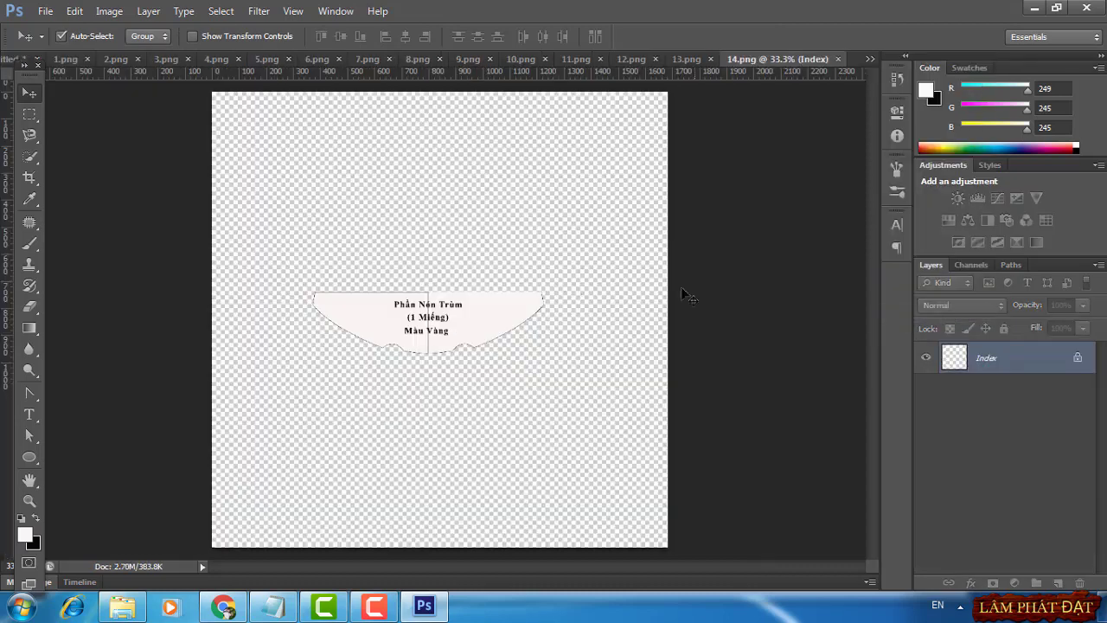
mouse_move(193, 102)
left_mouse_down()
mouse_move(25, 62)
mouse_move(352, 239)
left_mouse_up()
key("ctrl+t")
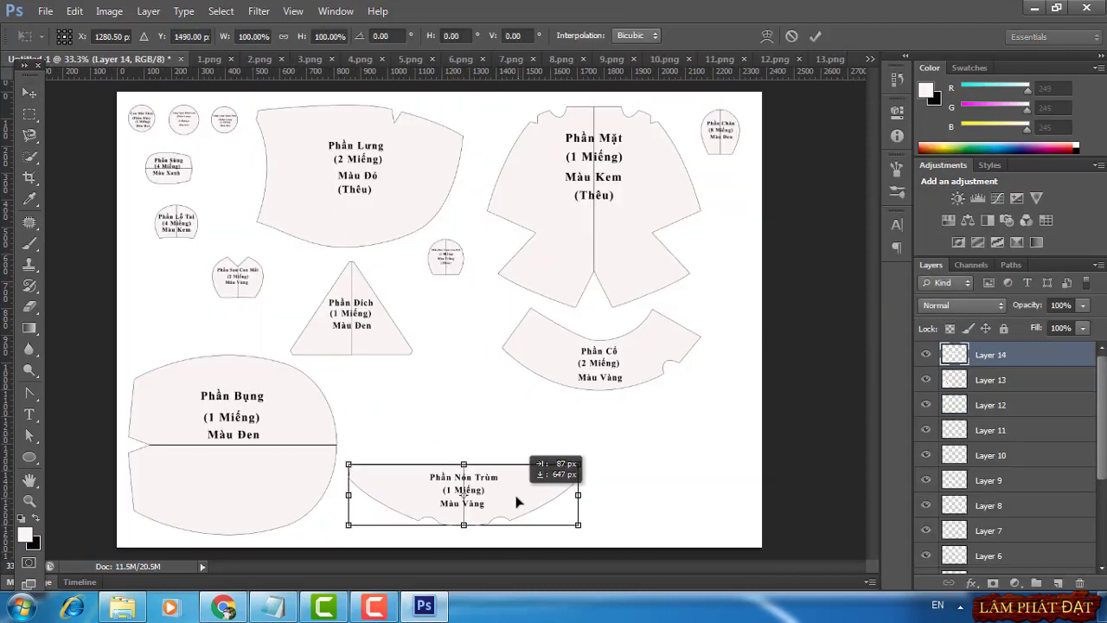
left_click_drag(407, 320, 519, 504)
key("Return")
Place the Miếng Lót Mặt piece from 15.png above Phần Nón Trùm
left_click(869, 59)
left_click(934, 336)
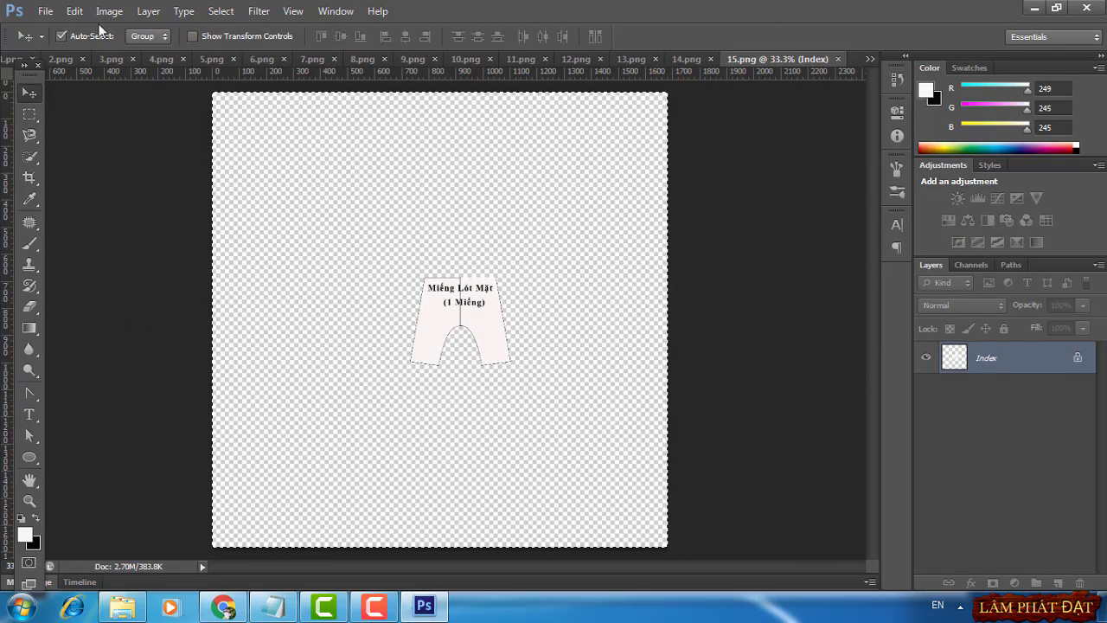
left_click_drag(904, 58, 662, 299)
left_click_drag(484, 324, 476, 371)
Rearrange Phần Cổ, Phần Lỗ Tai, Phần Sừng, Phần Sun Con Mắt and round pieces to avoid overlaps
left_click_drag(570, 363, 605, 407)
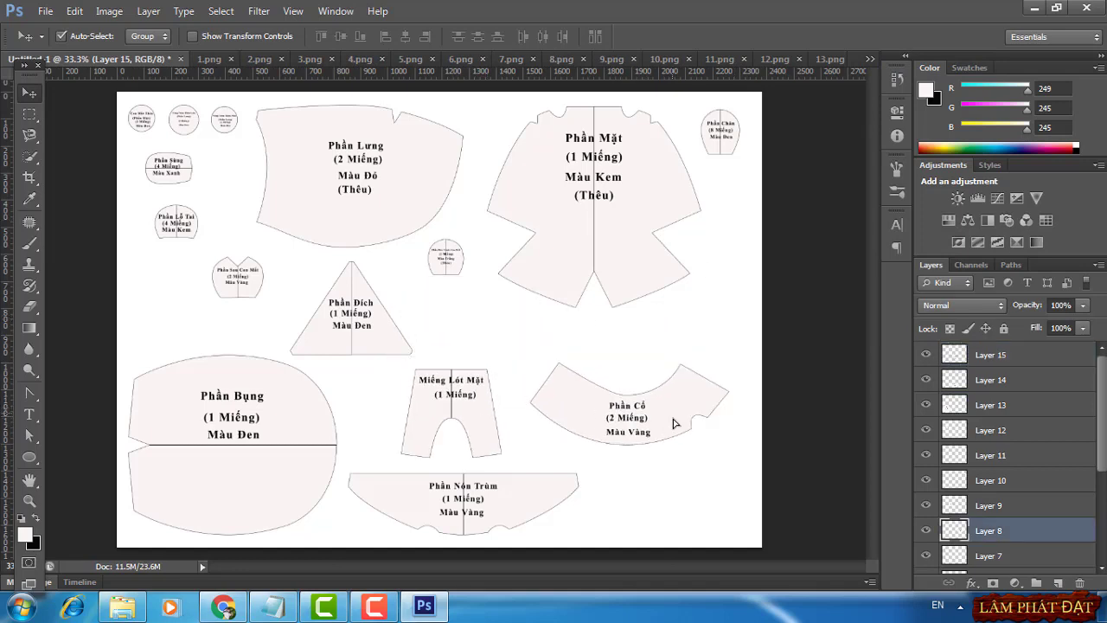
left_click_drag(446, 251, 471, 312)
left_click_drag(237, 277, 191, 298)
left_click_drag(163, 225, 616, 354)
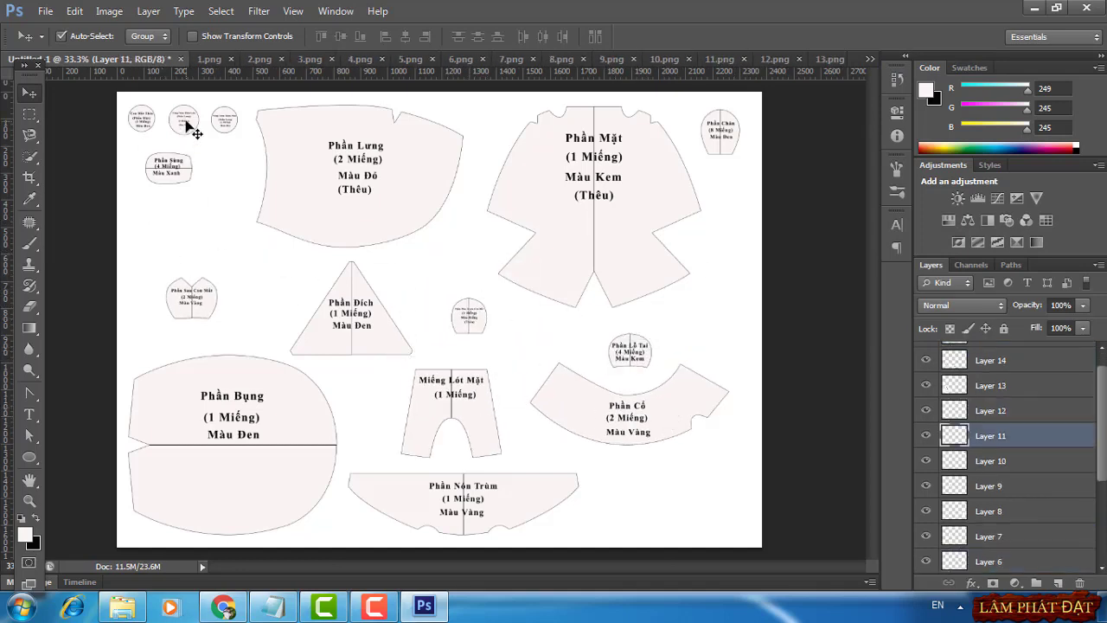
mouse_move(168, 166)
left_mouse_down()
mouse_move(647, 445)
mouse_move(667, 486)
left_mouse_up()
left_click_drag(183, 119, 178, 201)
left_click_drag(223, 119, 205, 148)
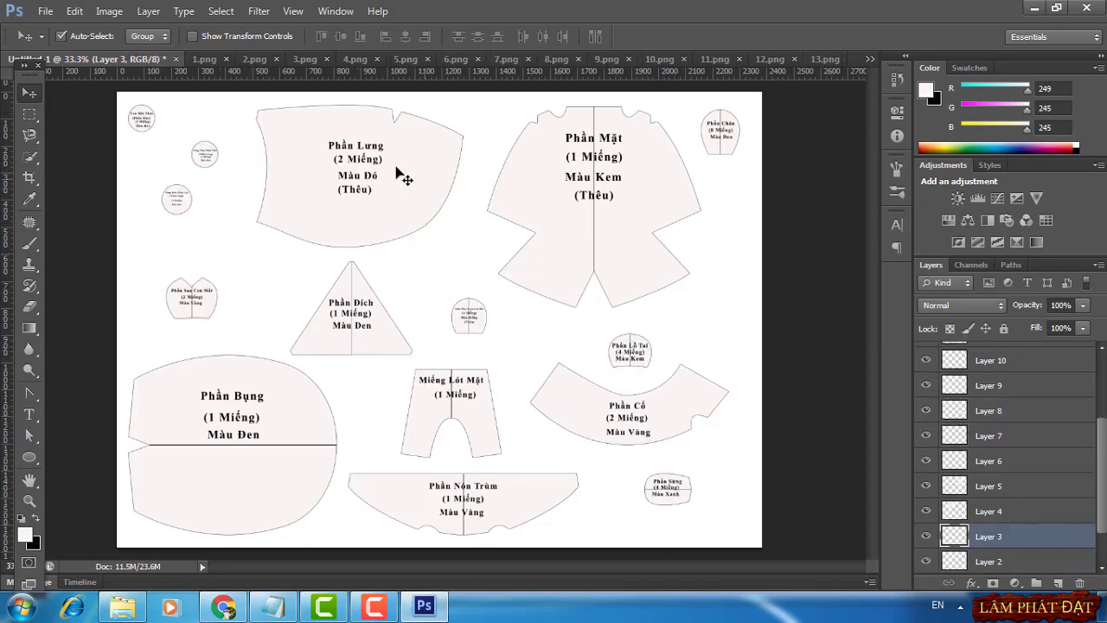